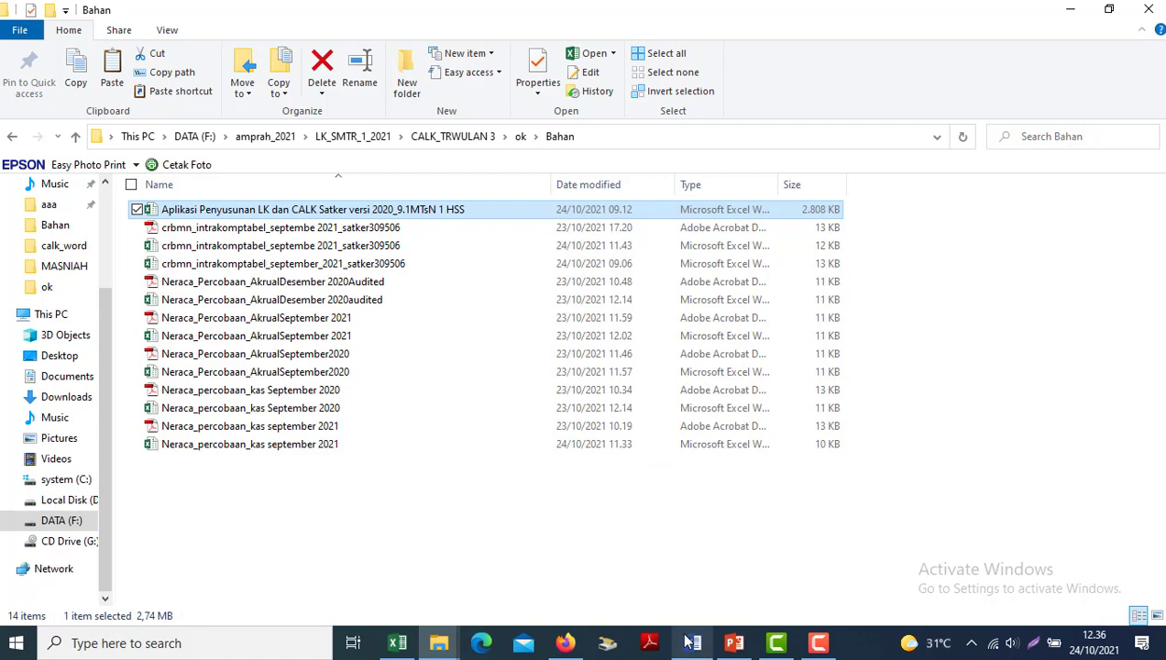
- Switch to the PowerPoint presentation and examine the NERACA row's reporting dates in the quarterly report components table
click(735, 645)
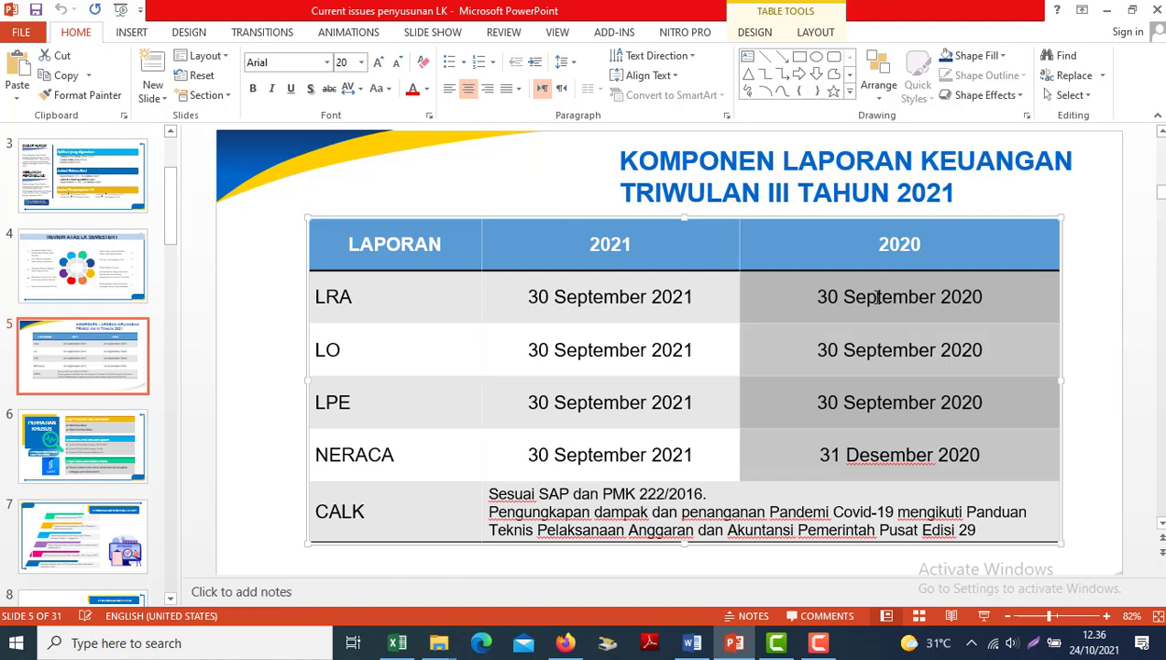
click(324, 463)
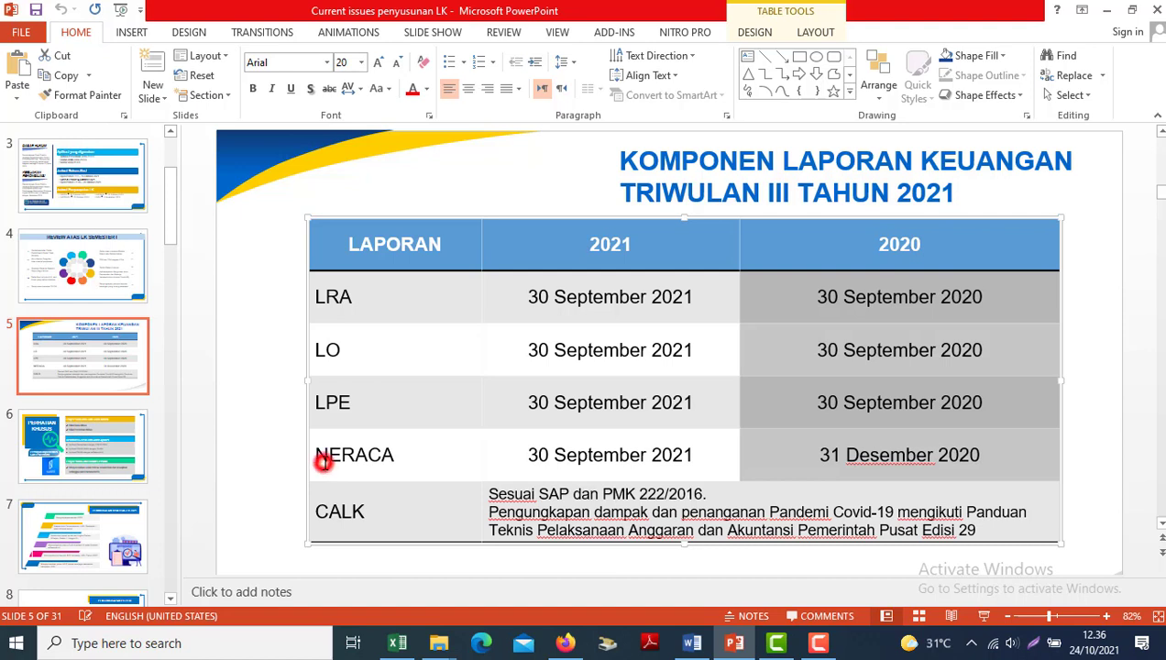
click(906, 458)
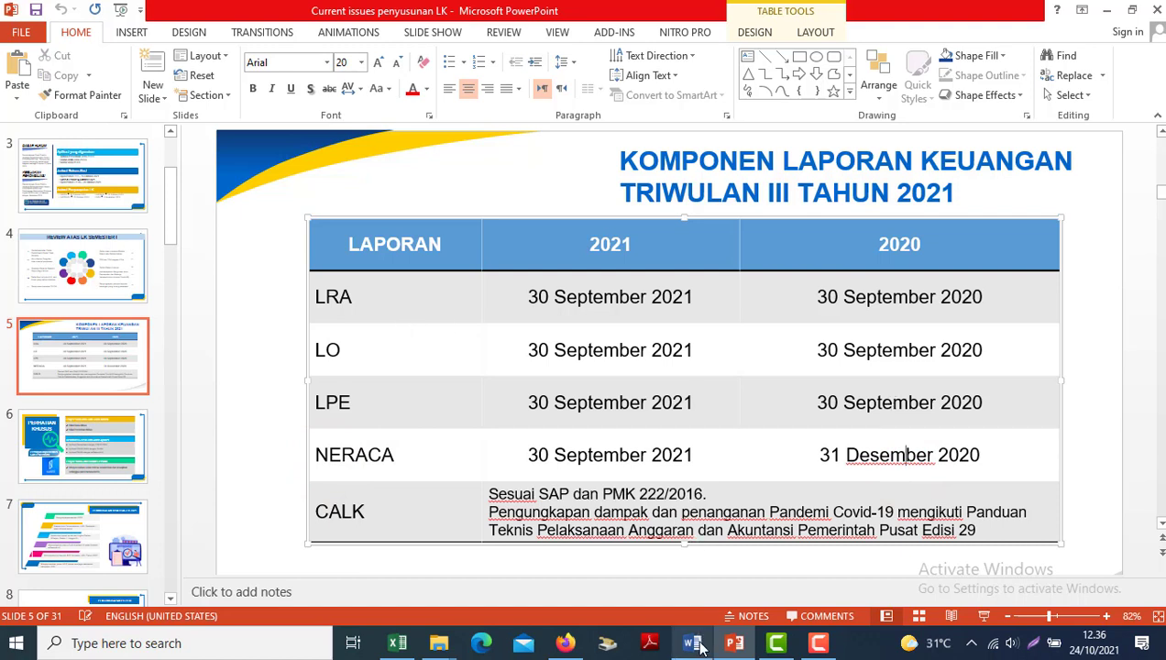
- Switch to the Word document "calak trw 3" and read the list of main data needed for the third-quarter 2021 CALK
mouse_move(692, 633)
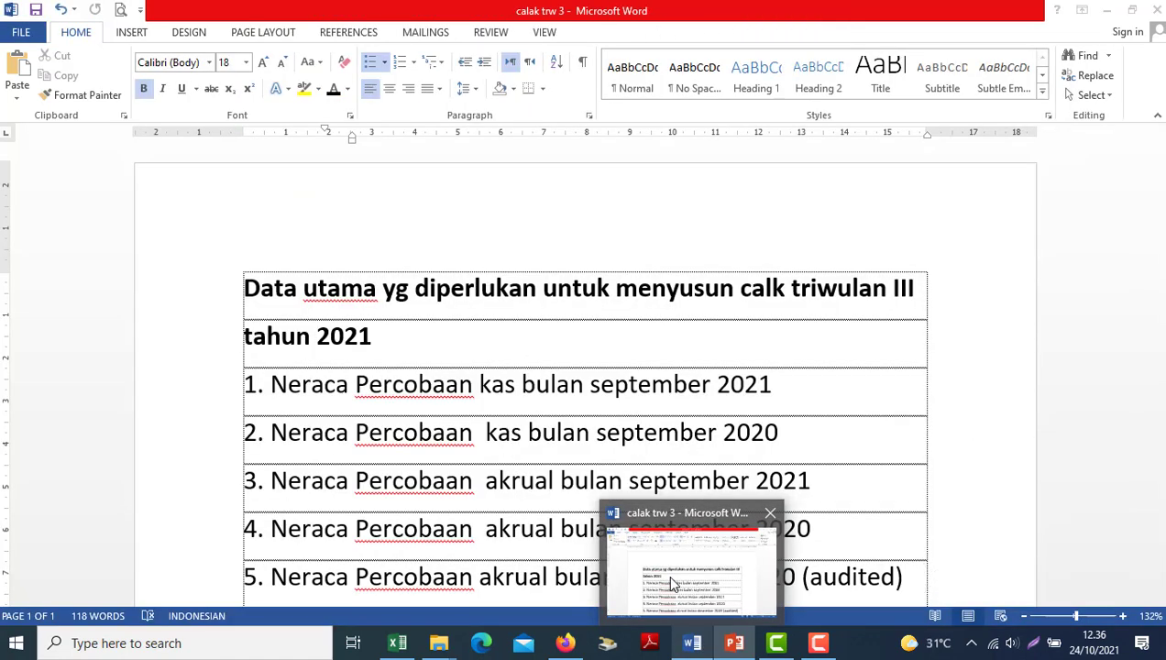
click(672, 584)
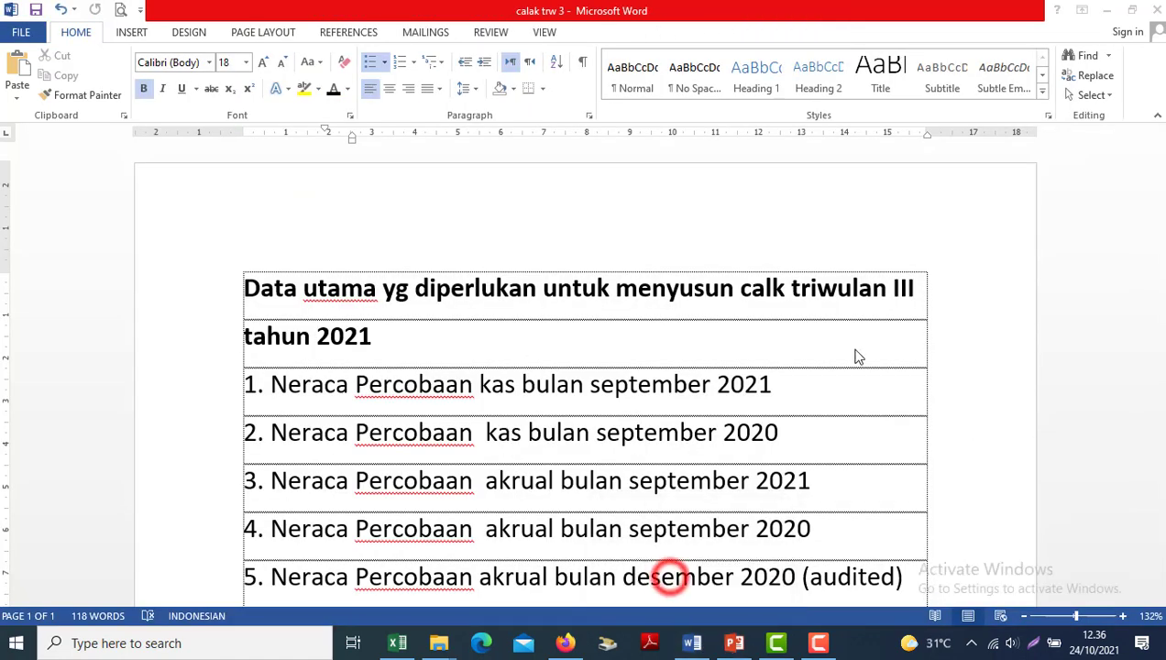
click(475, 333)
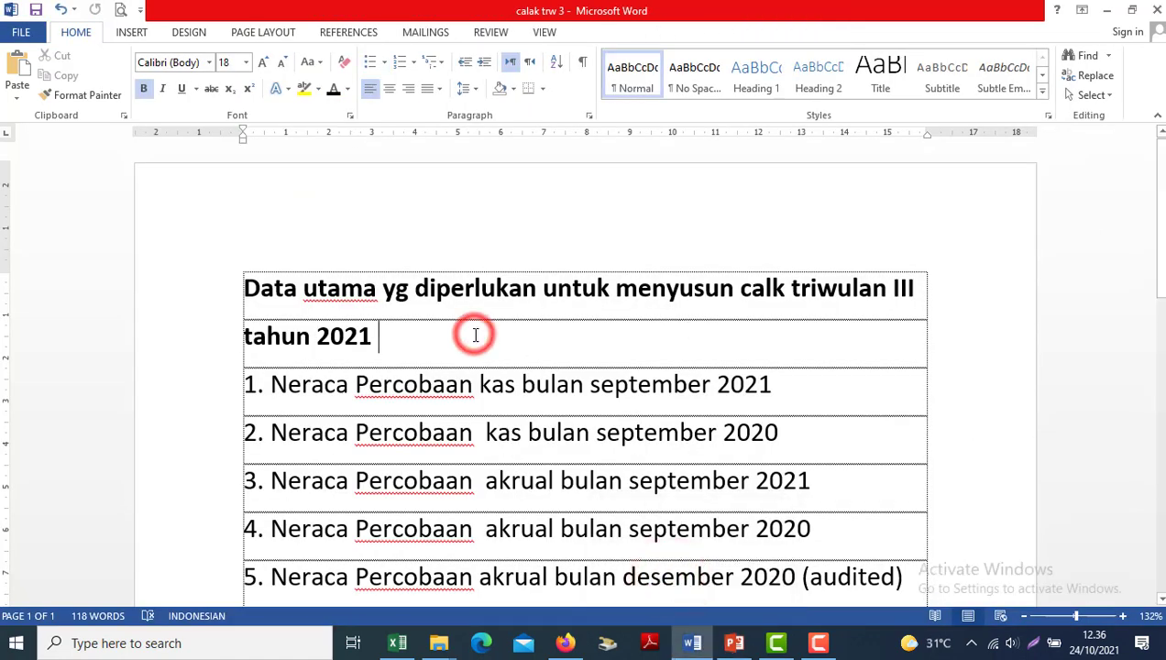
key(Down)
key(Down)
key(Down)
key(Down)
key(Down)
key(Down)
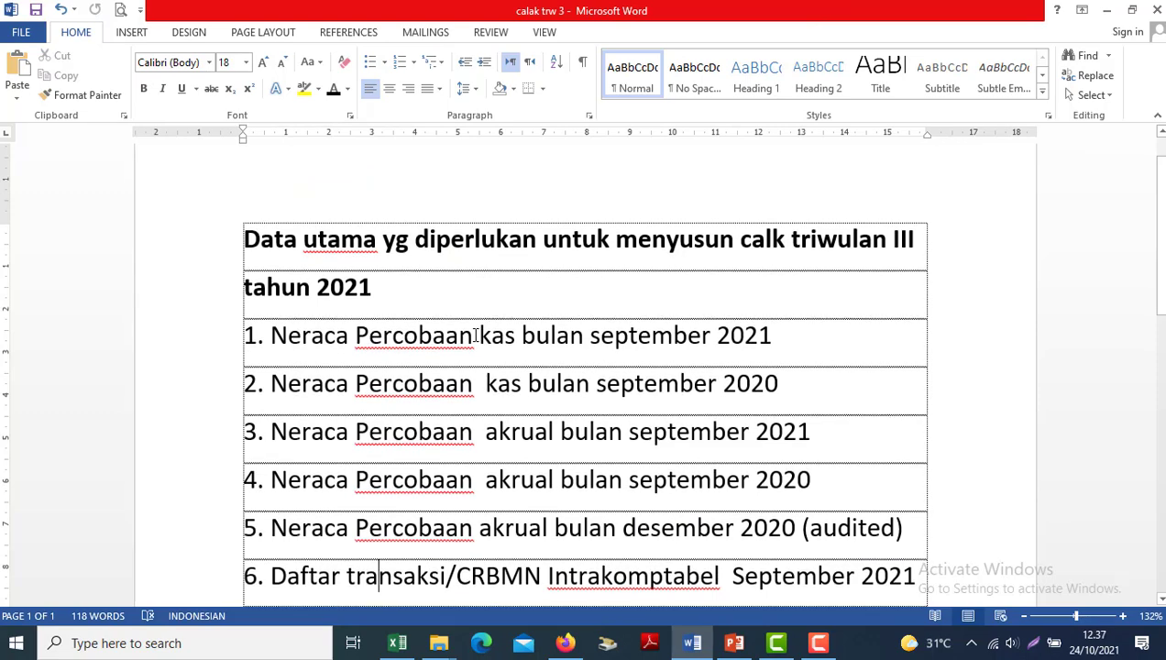
click(357, 291)
key(Down)
key(Down)
key(Down)
key(Down)
key(Down)
key(Down)
key(Down)
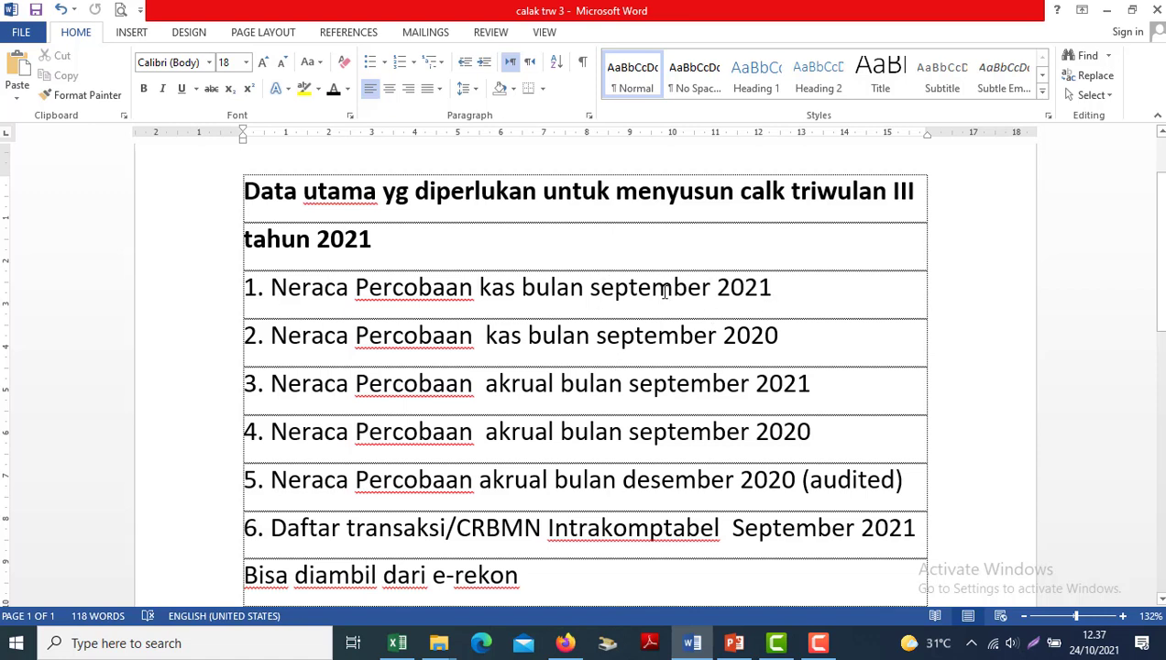
- Examine list item 5 on the audited accrual trial balance and read on to the end of the list
click(675, 487)
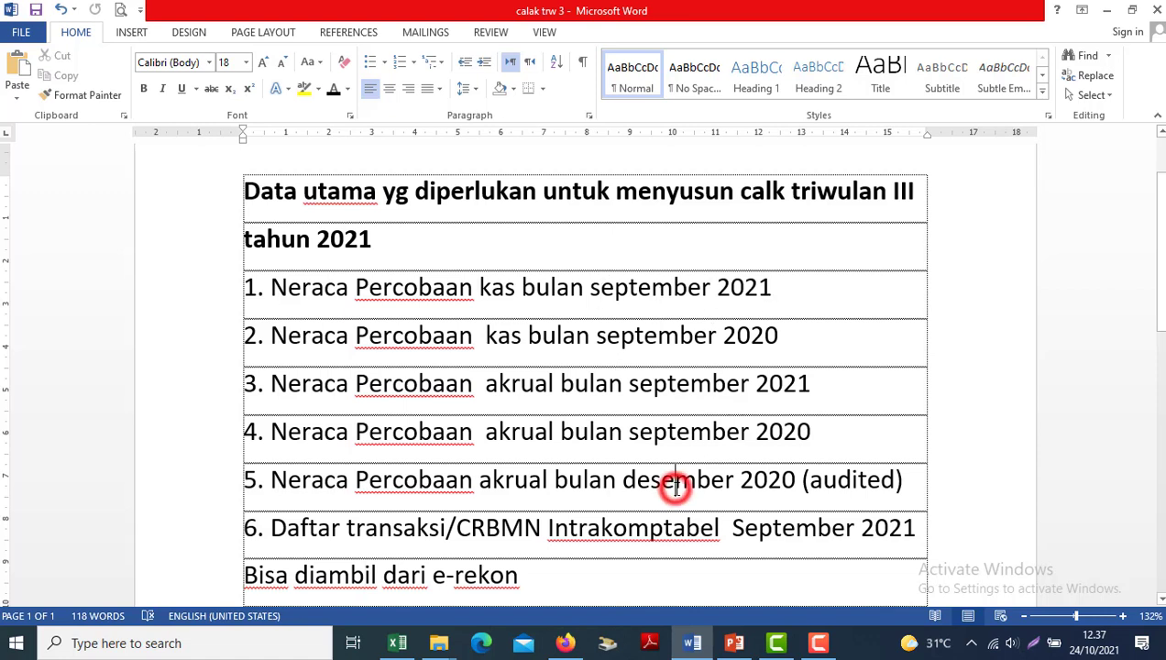
click(616, 456)
drag(548, 479, 476, 477)
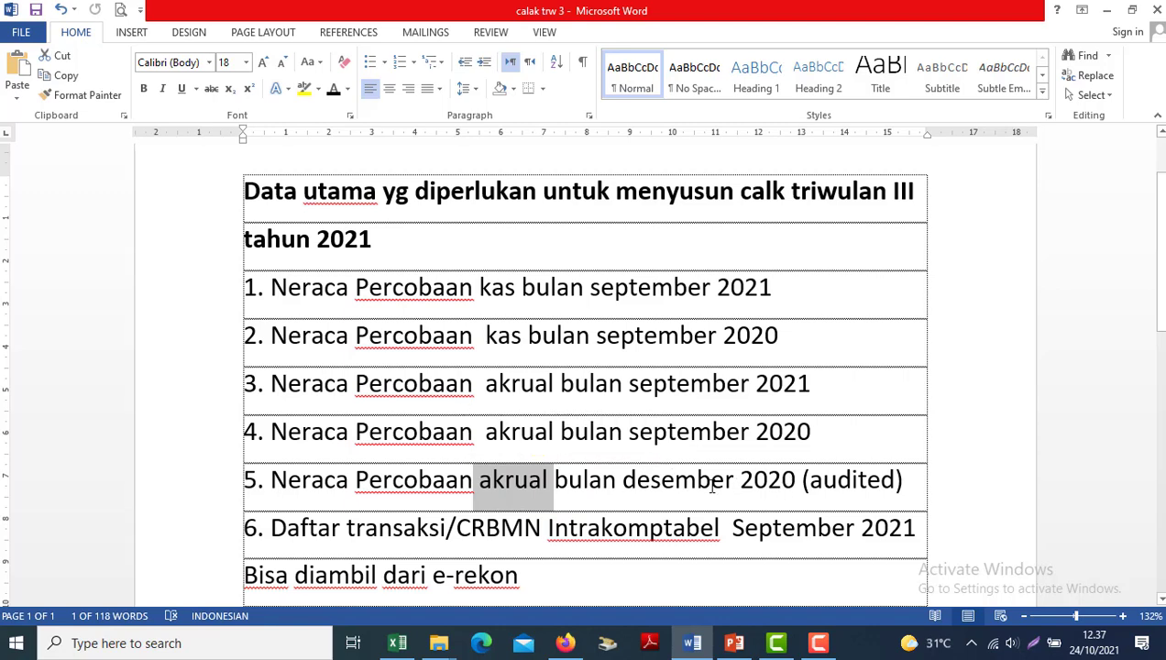
click(739, 439)
key(Down)
key(Down)
key(Down)
key(Down)
key(Down)
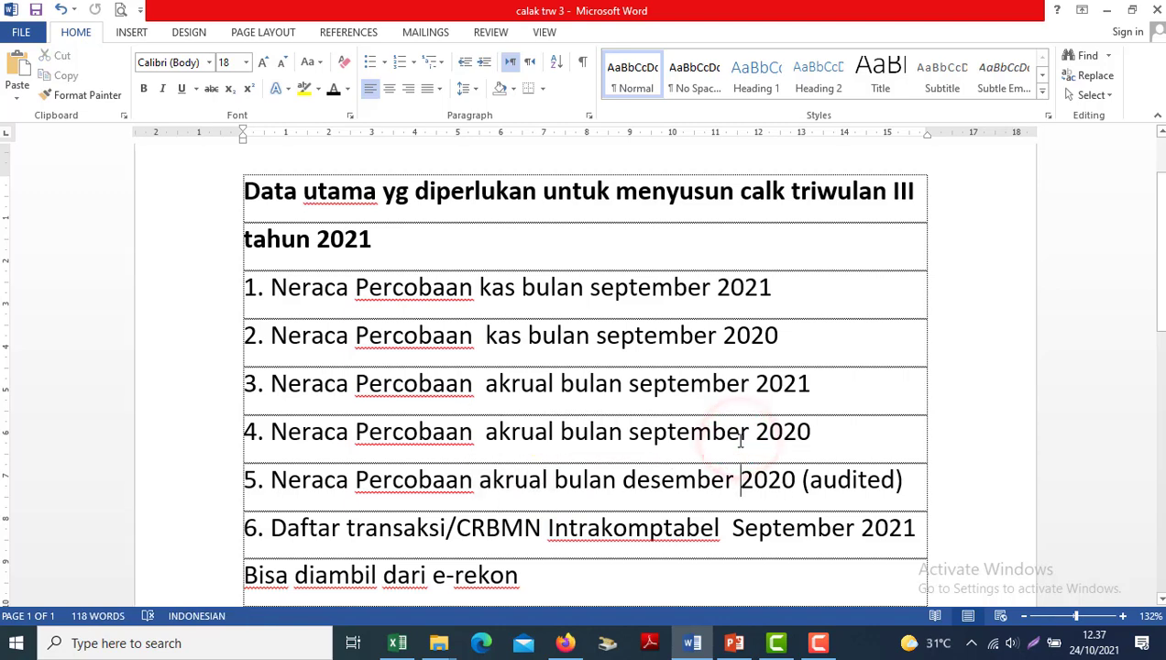
key(Down)
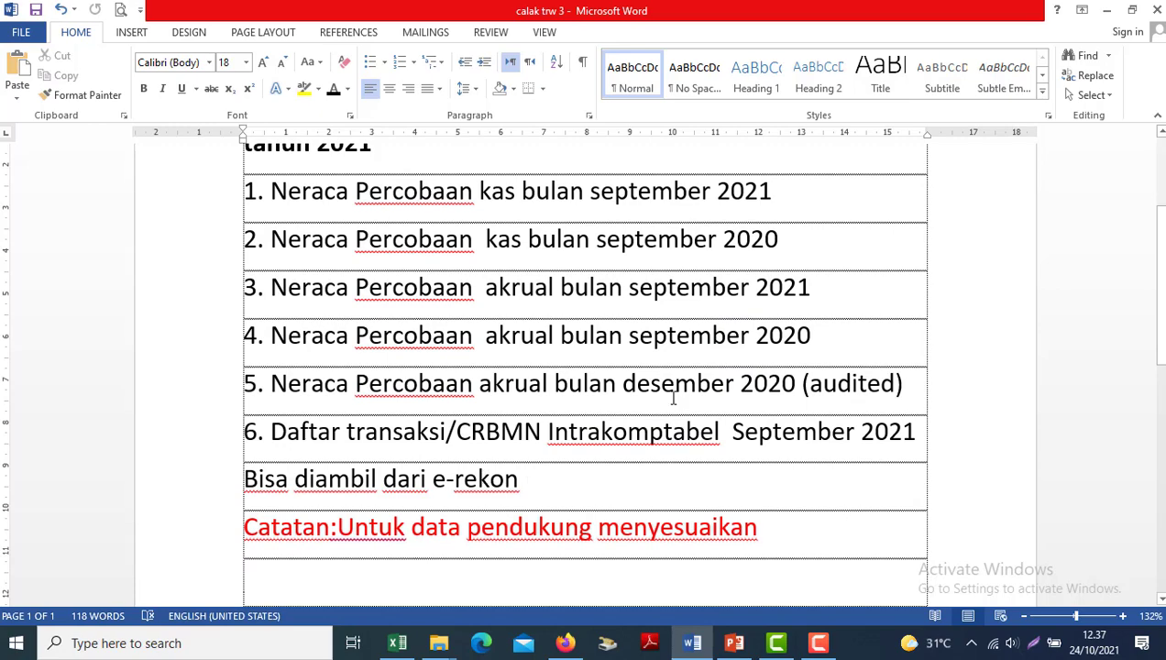
- Review the numbered data items again, from the document heading down to the e-rekon source line and the red note
mouse_move(1162, 316)
mouse_down()
mouse_move(1160, 281)
mouse_move(1161, 293)
mouse_up()
click(601, 282)
key(Down)
key(Down)
key(Down)
key(Down)
key(Down)
key(Down)
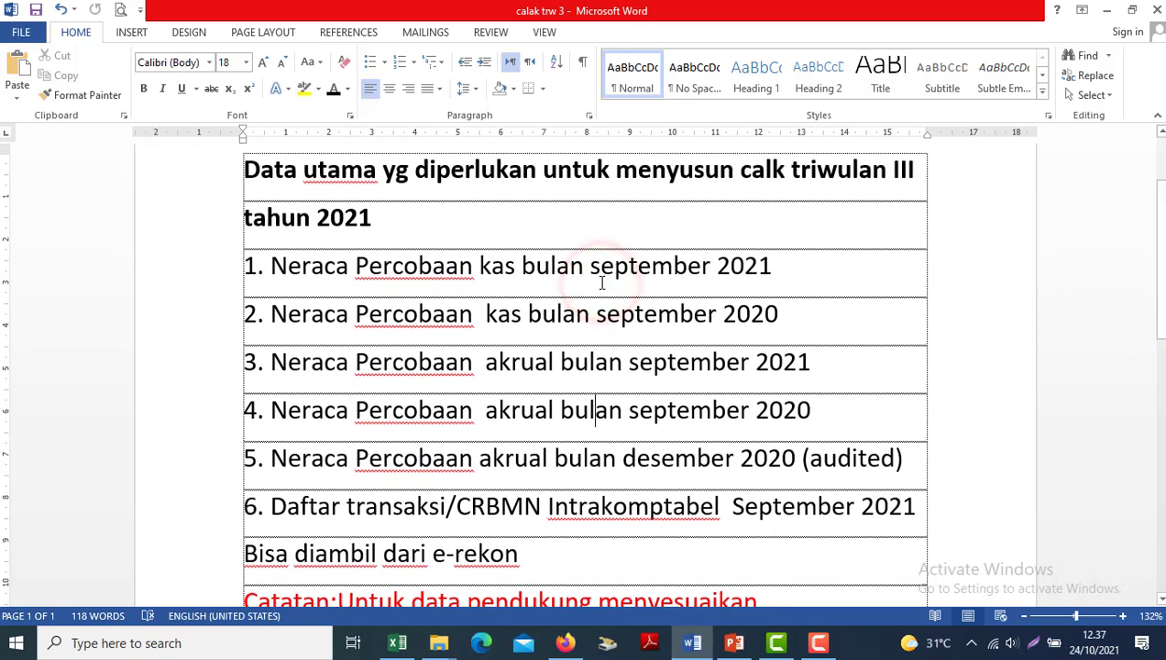
scroll(601, 283, down, 1)
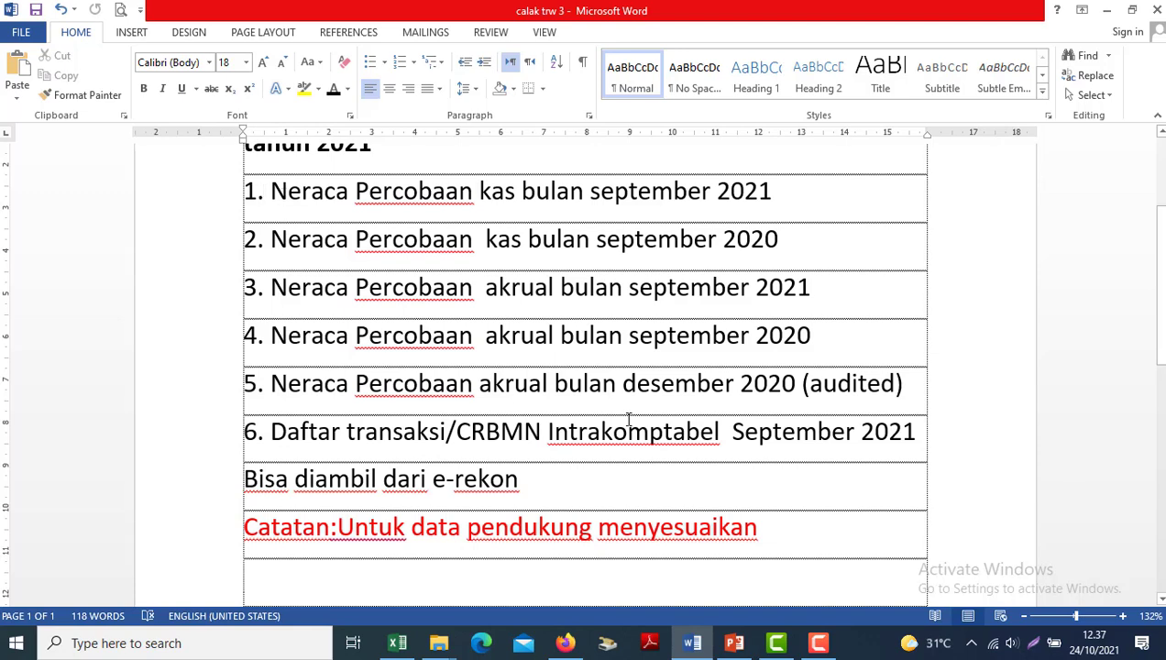
- Switch to Firefox and sign in to e-Rekon&LK for the year 2020 with the saved username and password
mouse_move(565, 644)
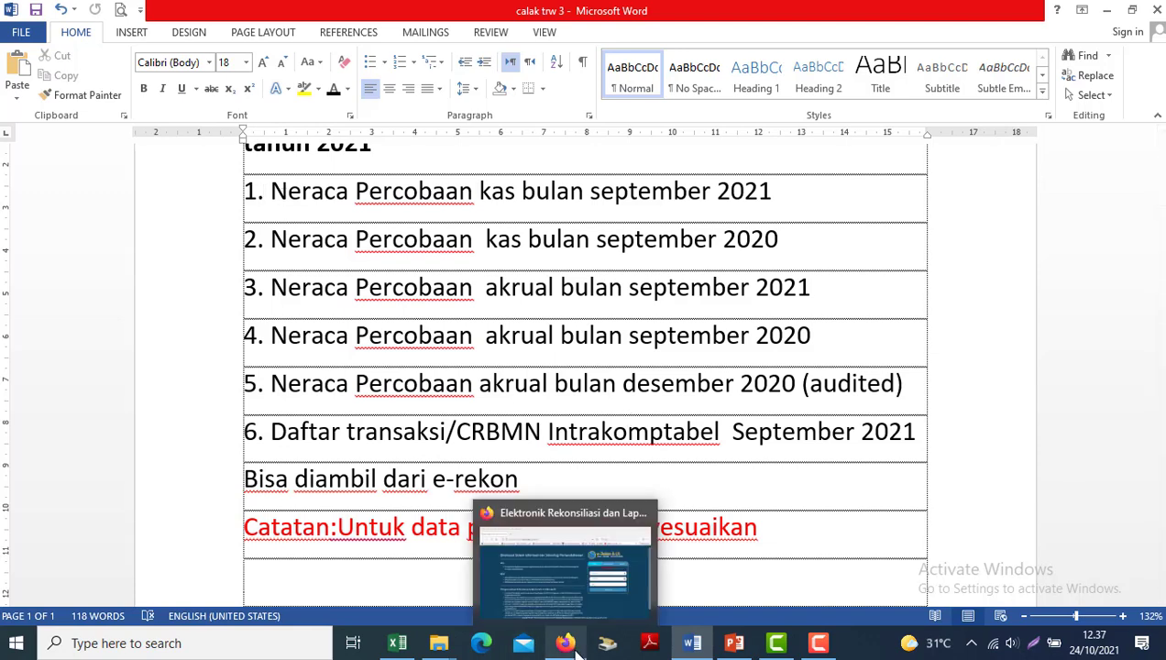
click(507, 572)
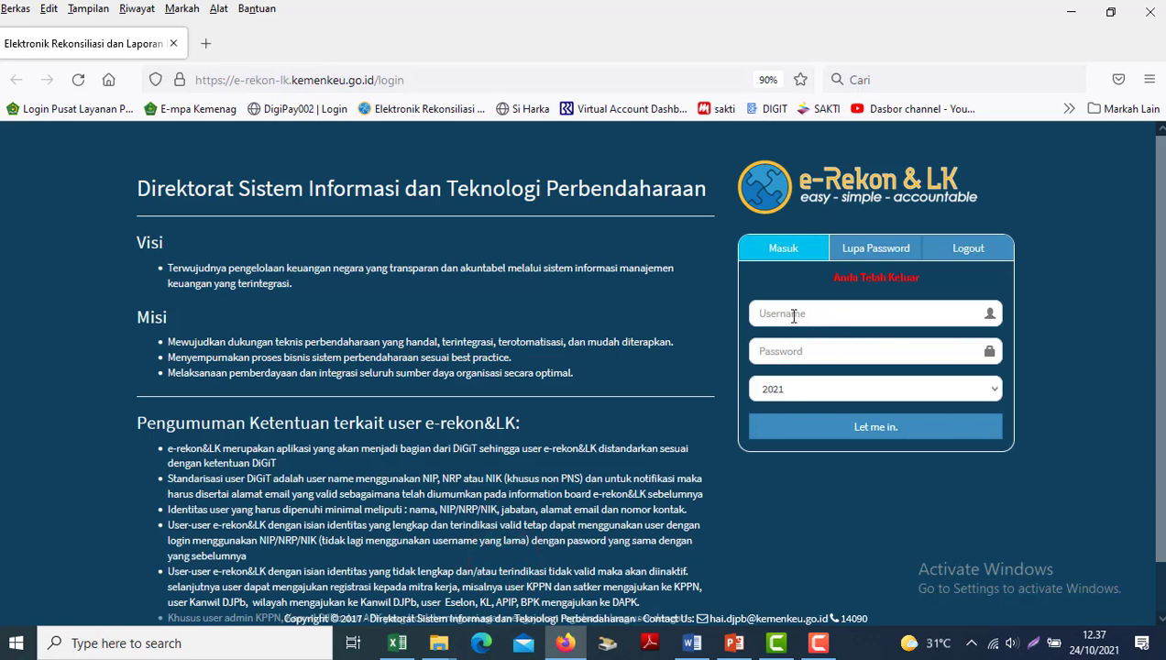
click(775, 388)
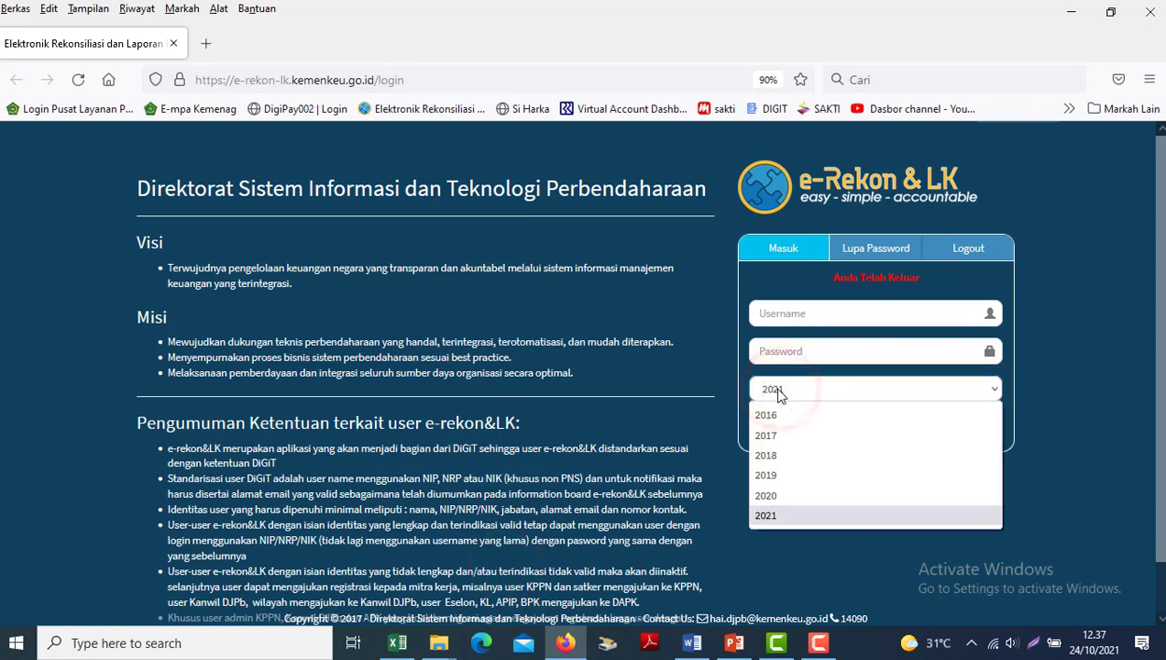
click(776, 495)
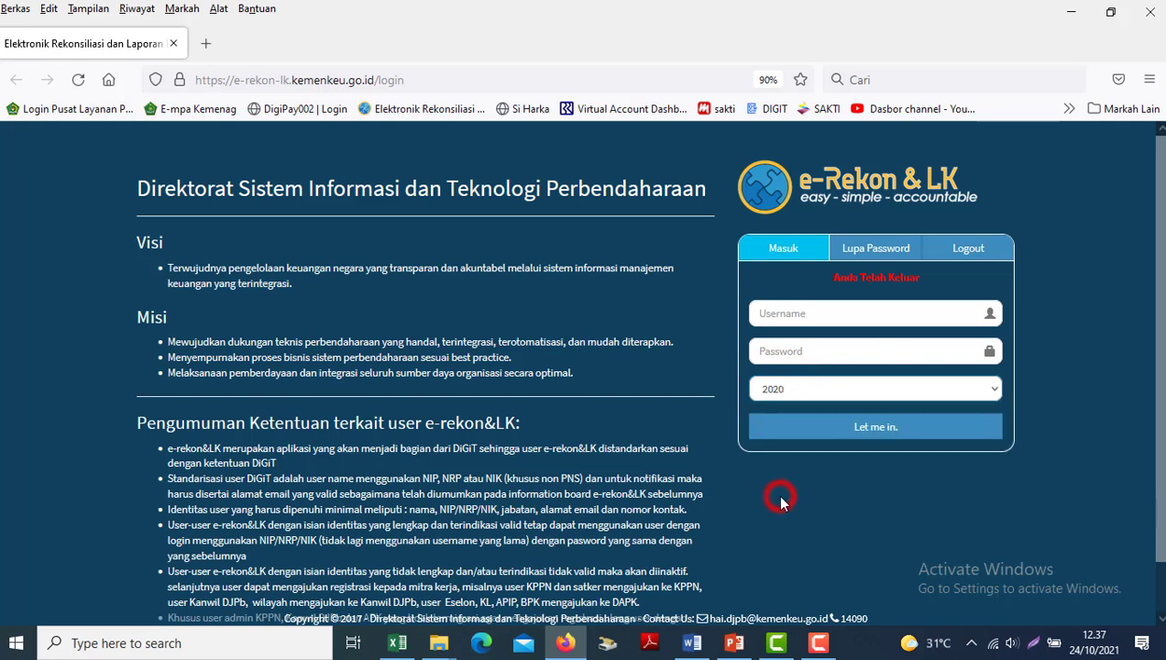
click(785, 313)
click(785, 313)
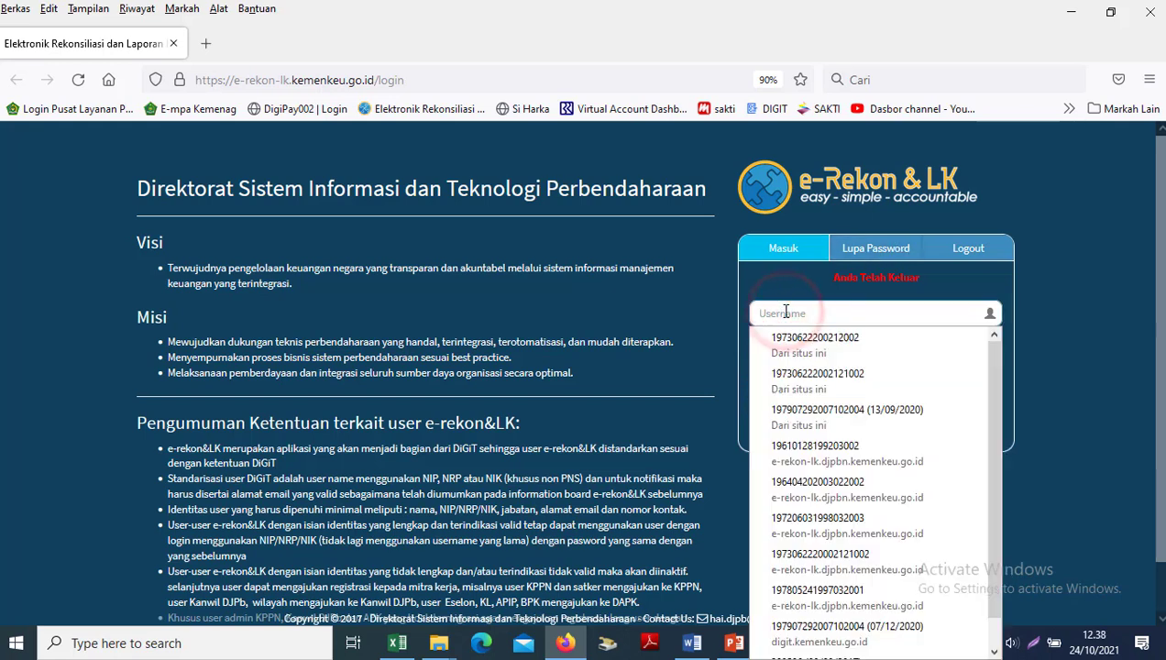
click(806, 412)
click(863, 425)
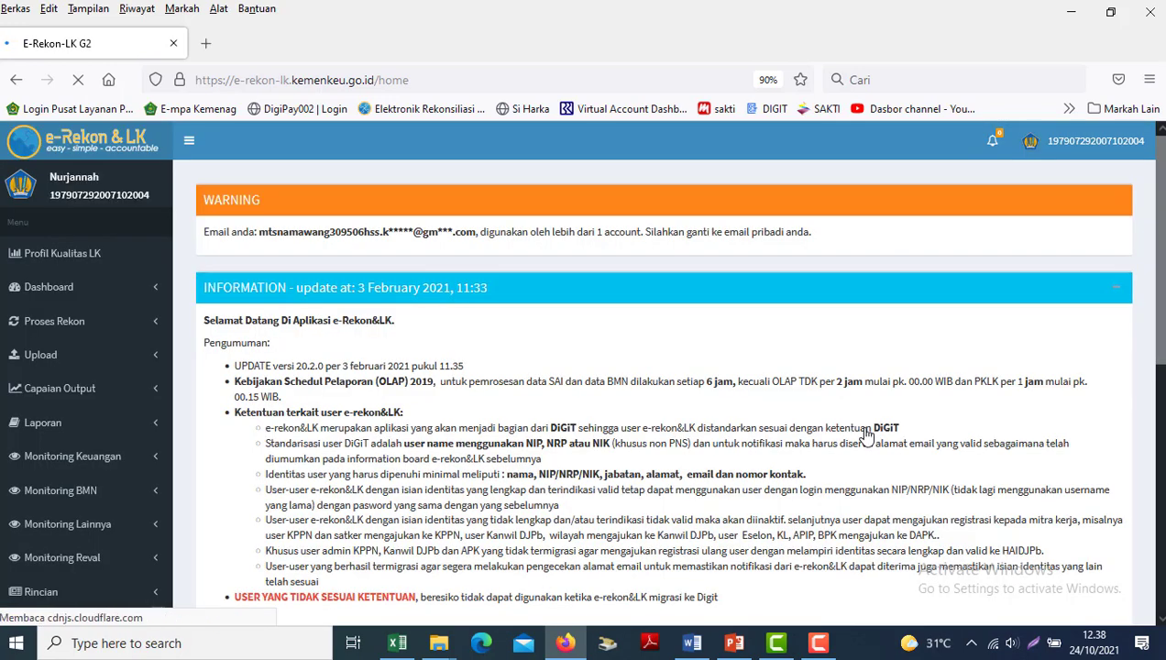
- Open the Laporan Keuangan form and, following item 2 of the Word list, set the Neraca Percobaan Kas period to September
click(52, 422)
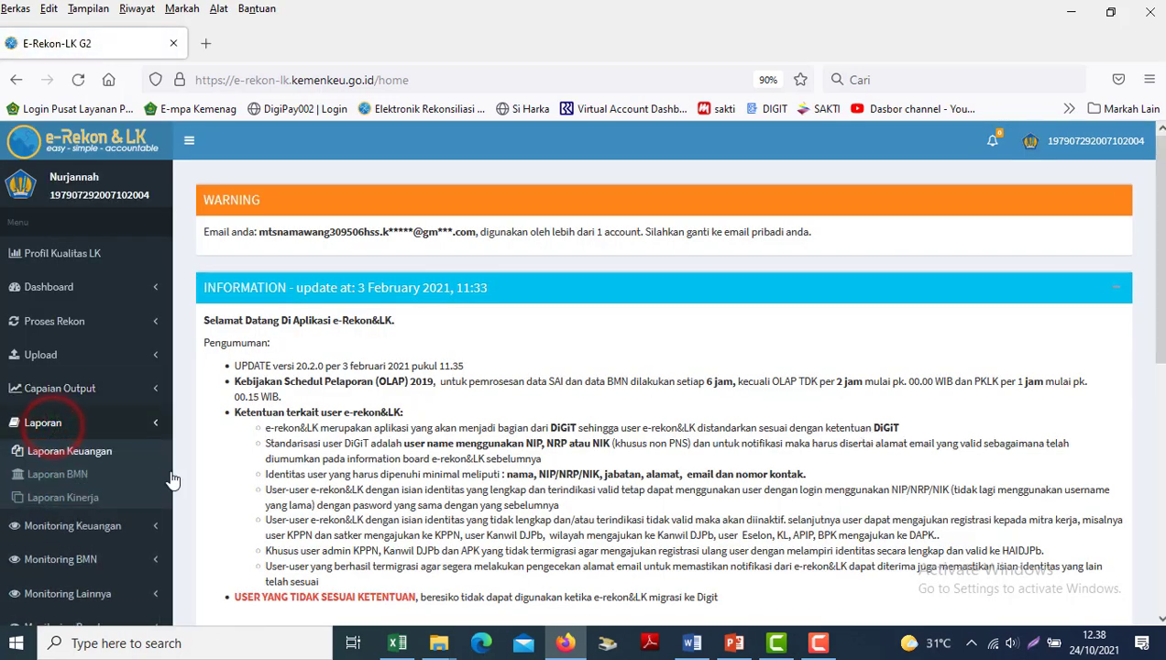
click(81, 451)
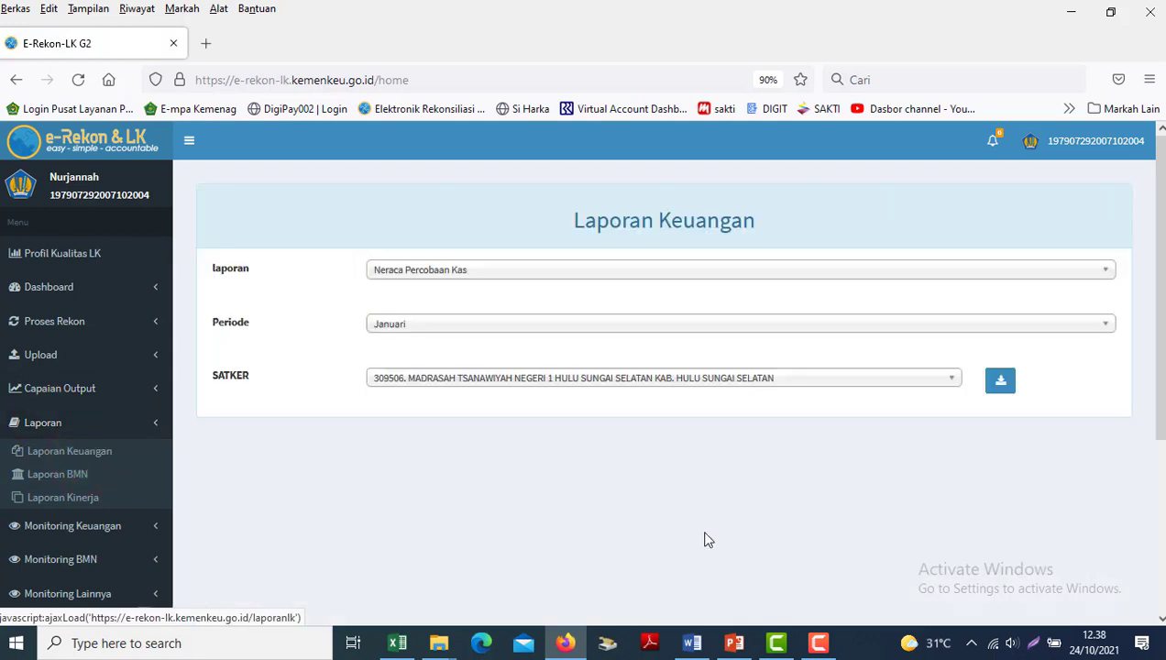
mouse_move(689, 642)
click(655, 575)
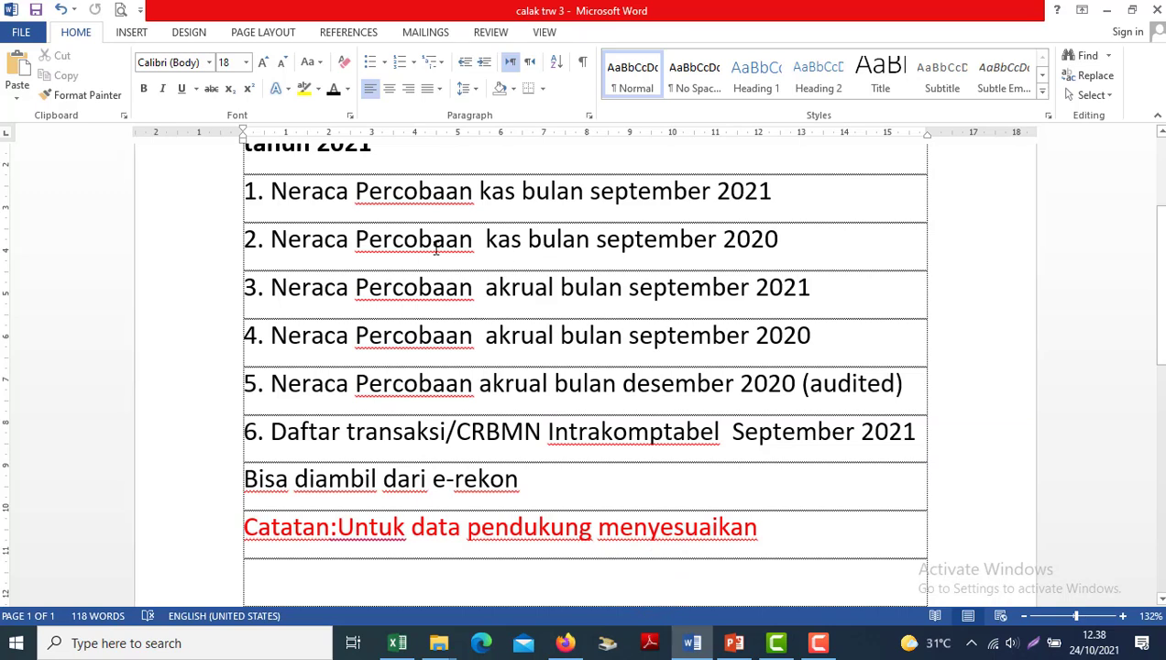
click(483, 243)
drag(781, 239, 596, 240)
key(alt+Tab)
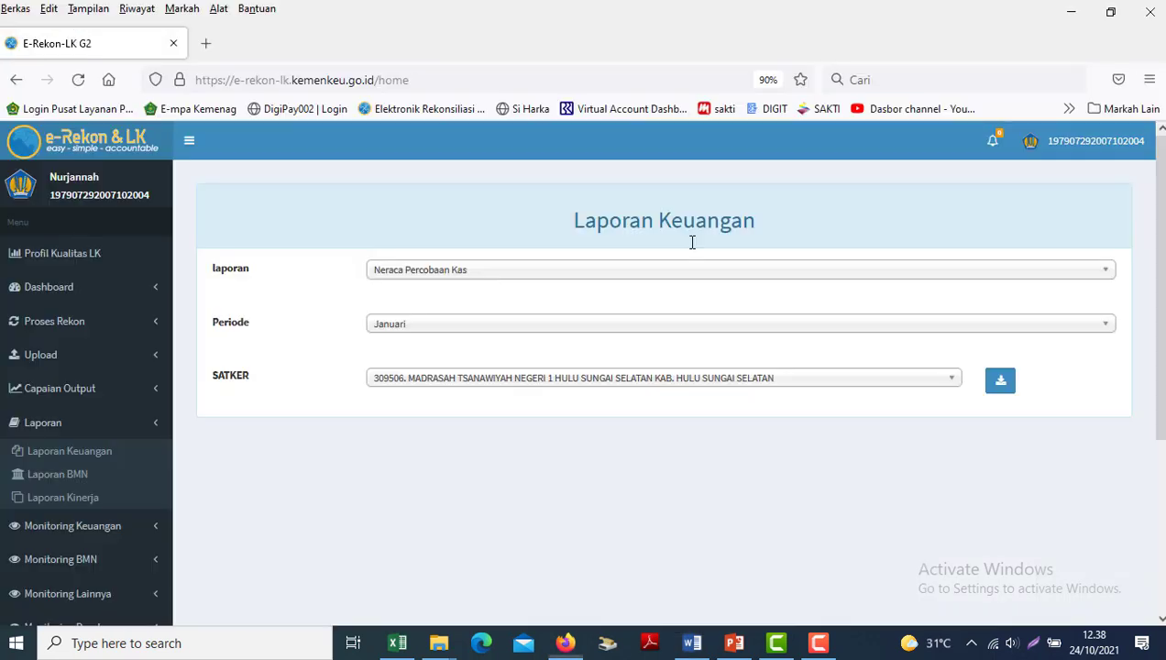
click(412, 328)
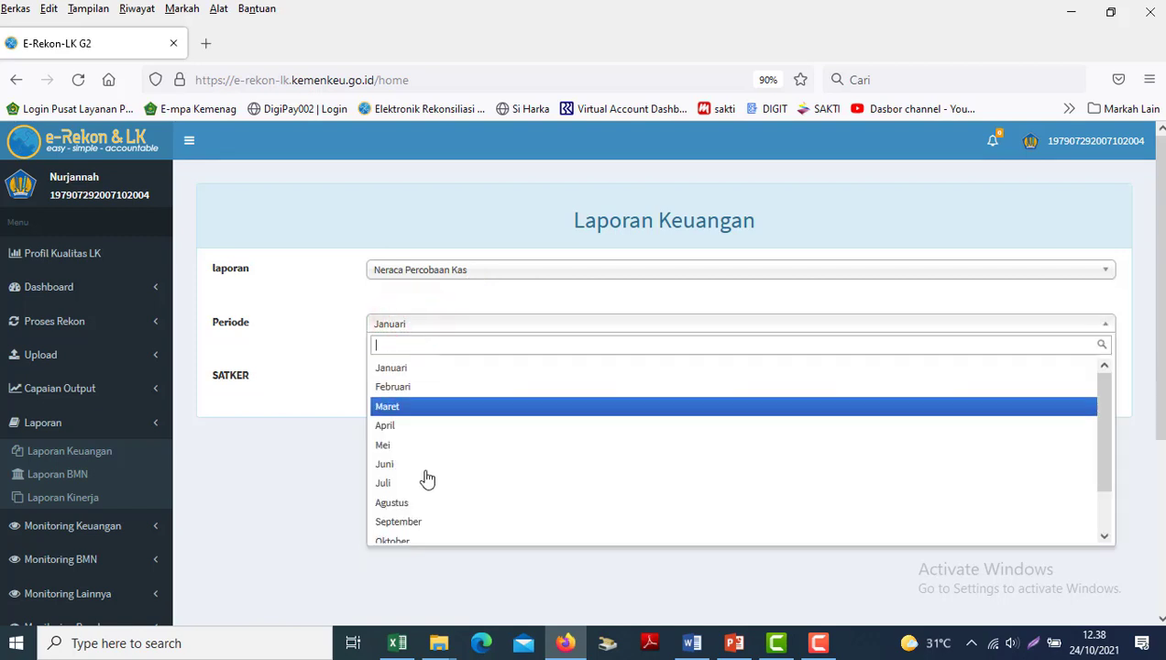
click(402, 521)
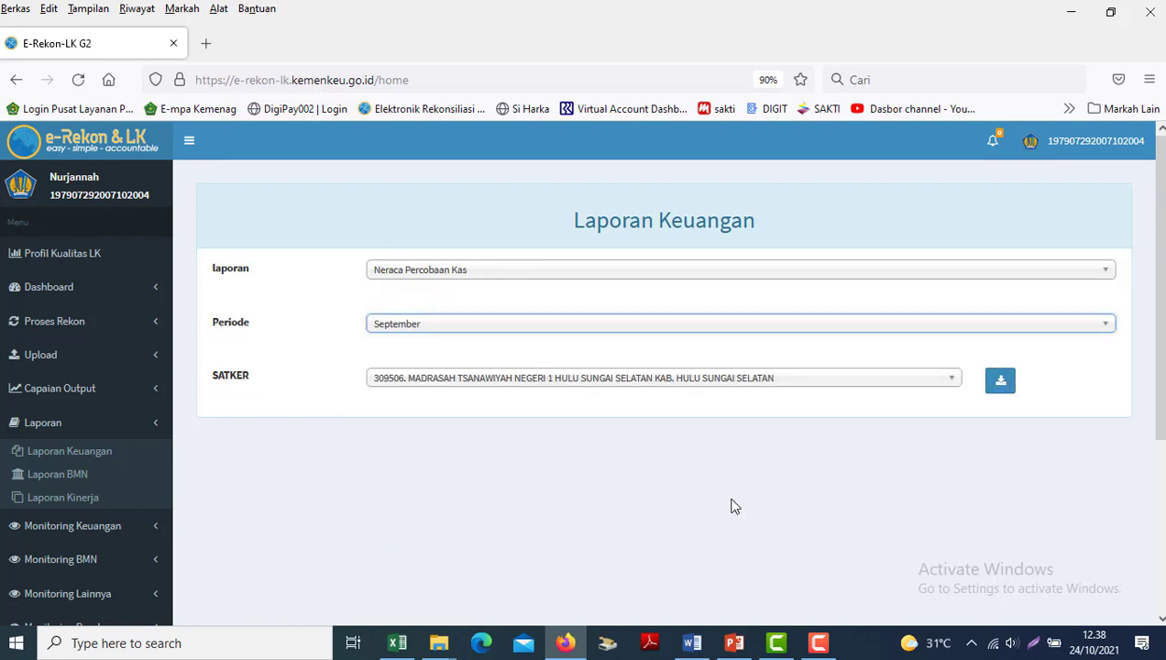
- Check item 4 of the Word list and set the e-Rekon&LK report type to Neraca Percobaan Akrual
key(alt+Tab)
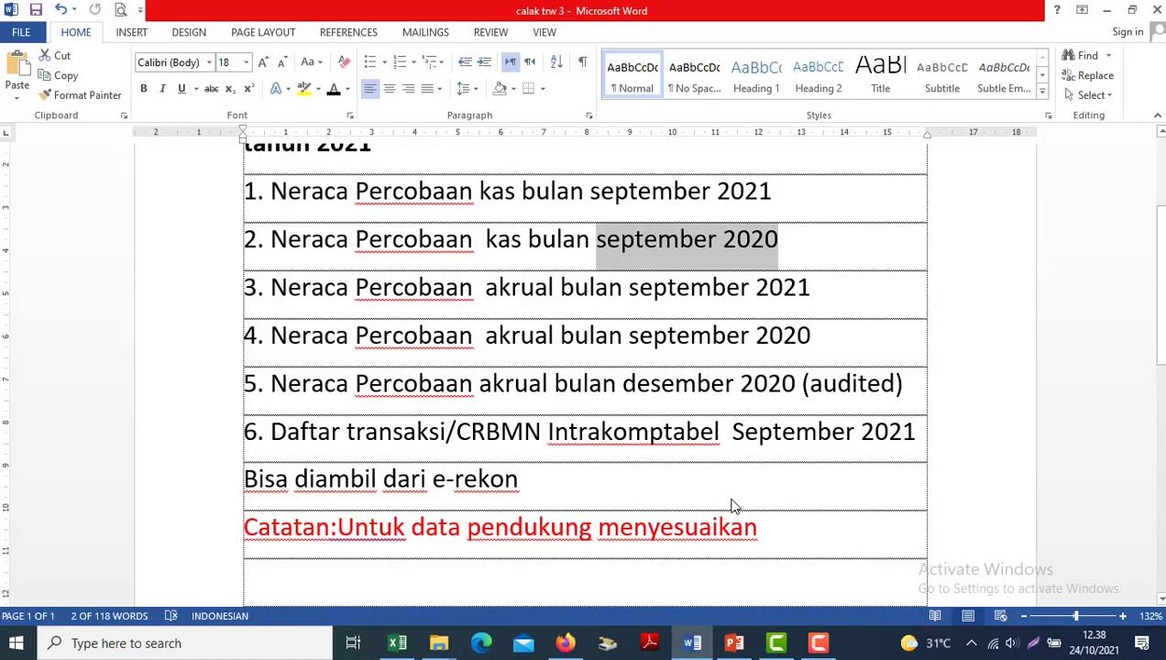
click(527, 333)
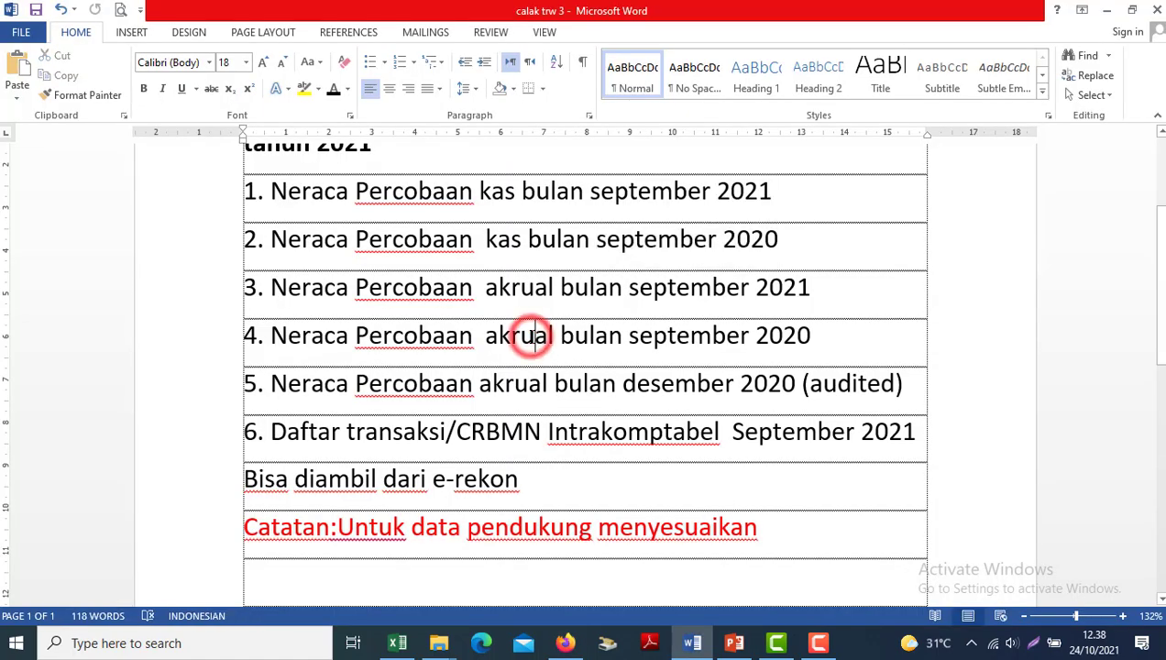
key(alt+Tab)
click(394, 273)
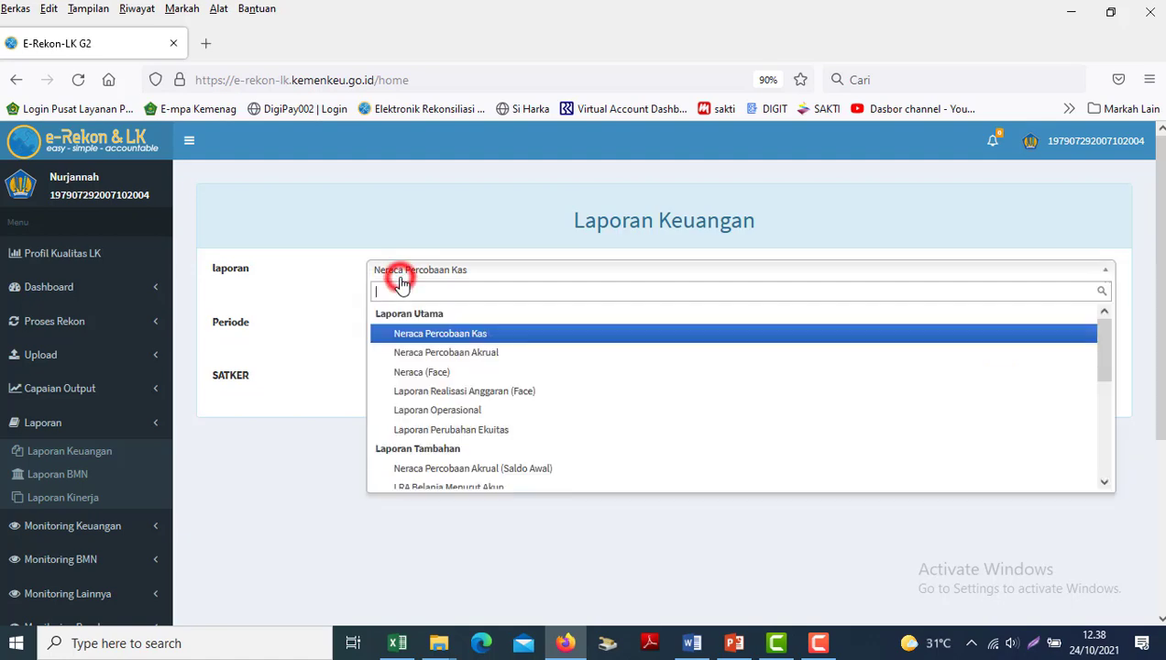
click(420, 353)
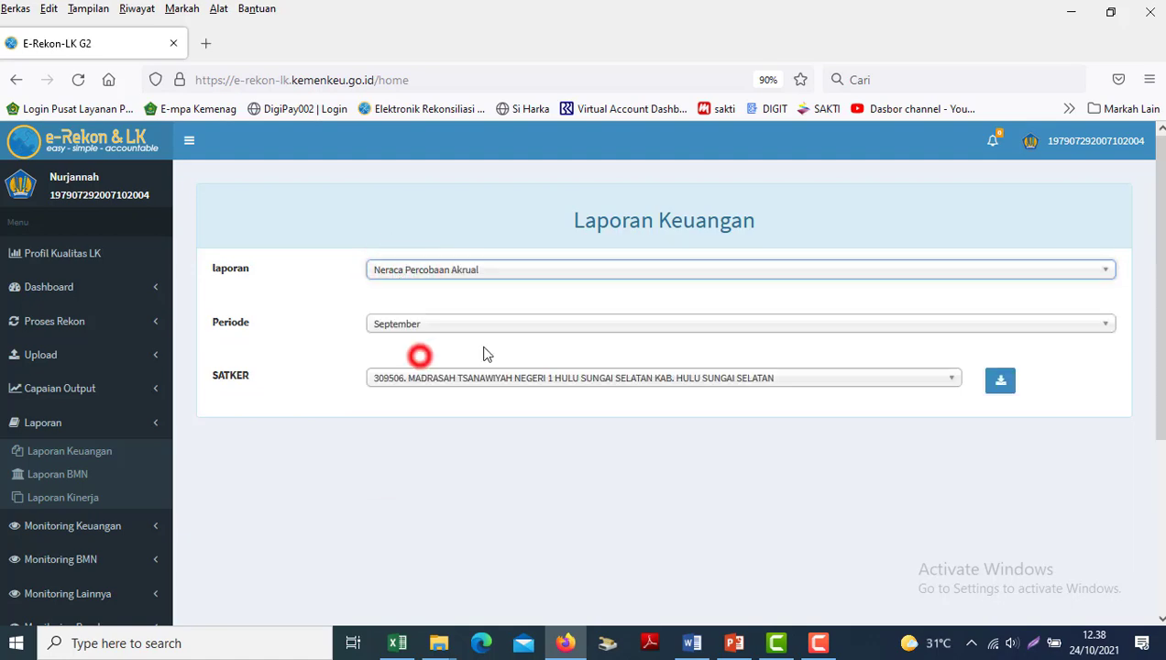
- Check item 5 of the Word list and set the Neraca Percobaan Akrual report's period to Desember
key(alt+Tab)
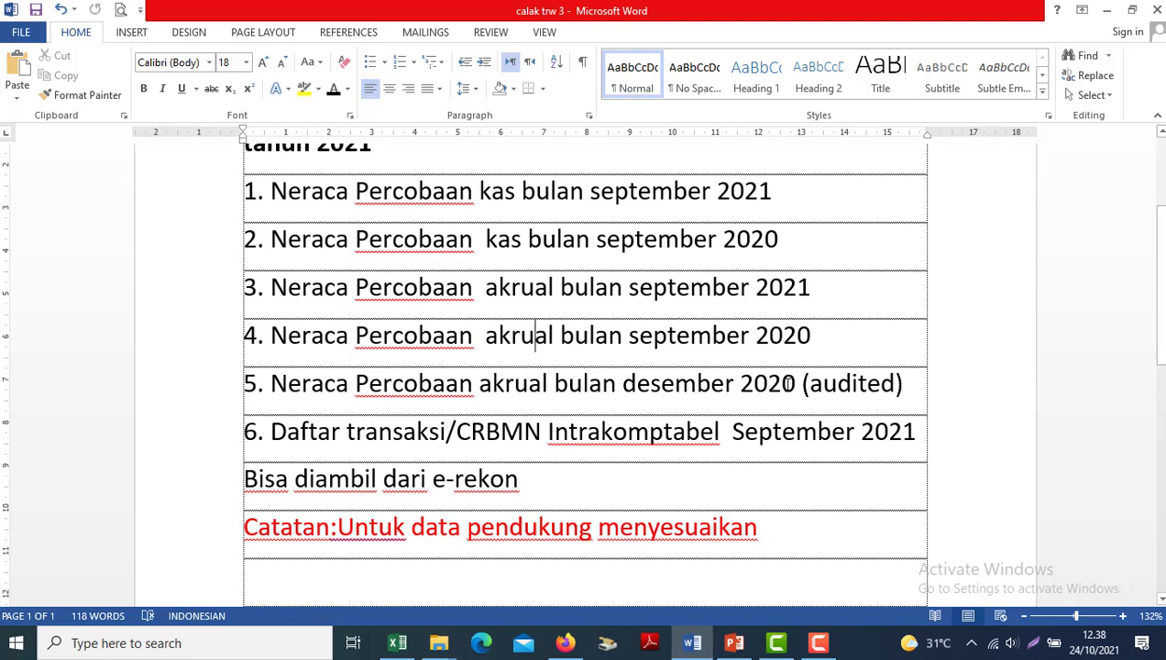
drag(797, 385, 739, 385)
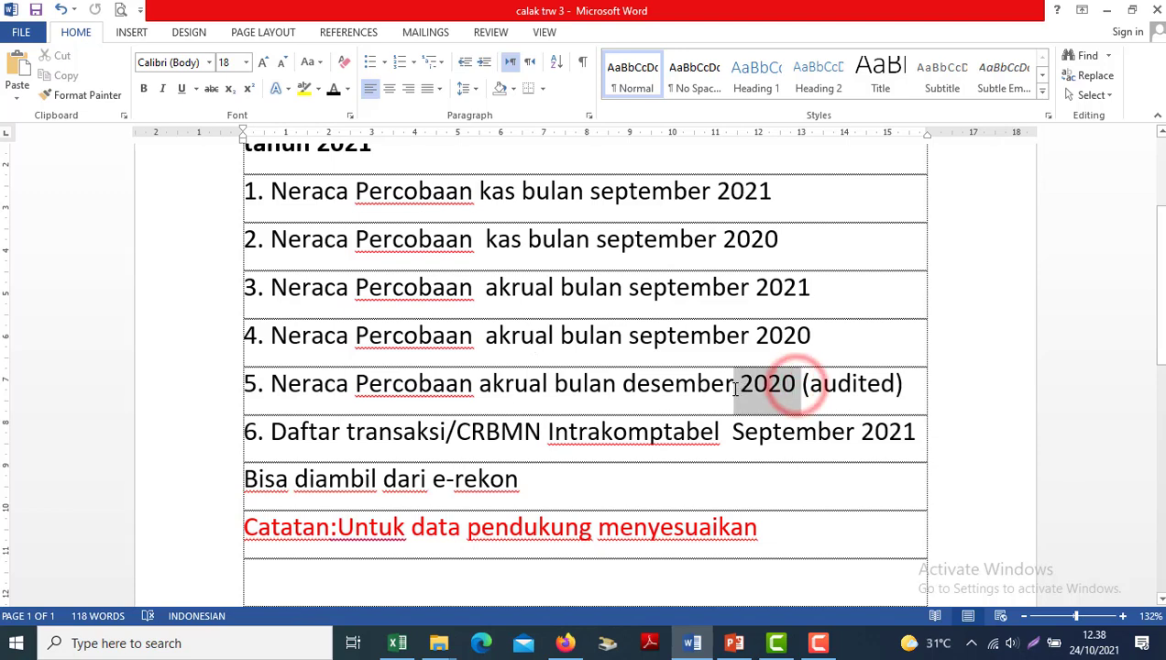
click(675, 385)
key(alt+Tab)
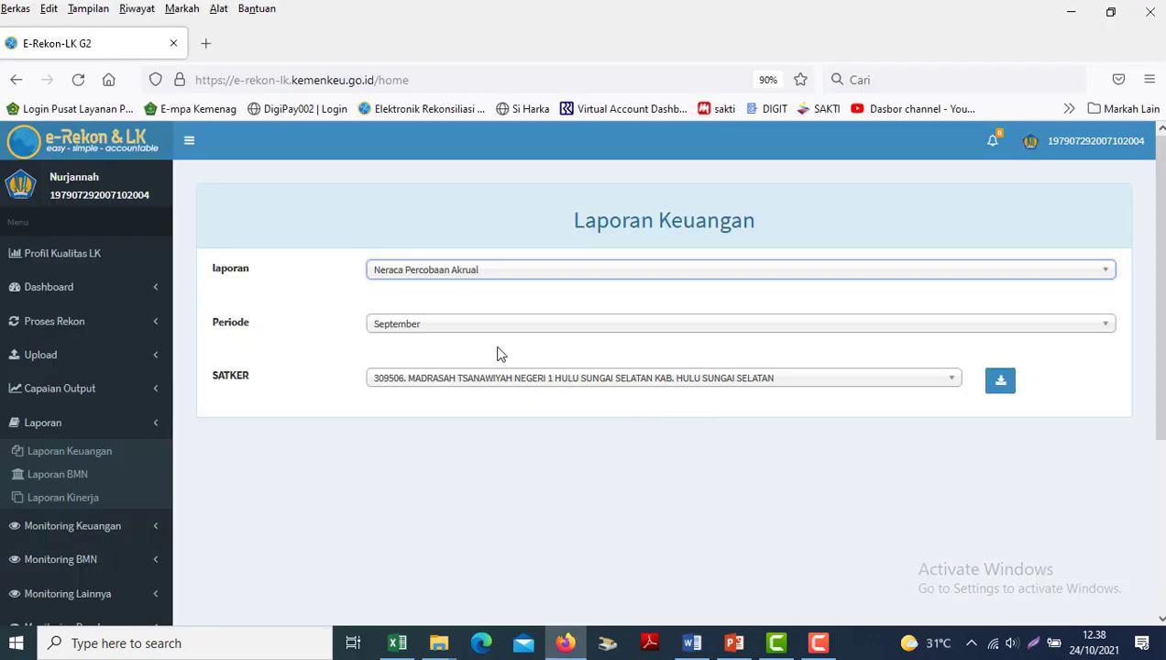
click(395, 326)
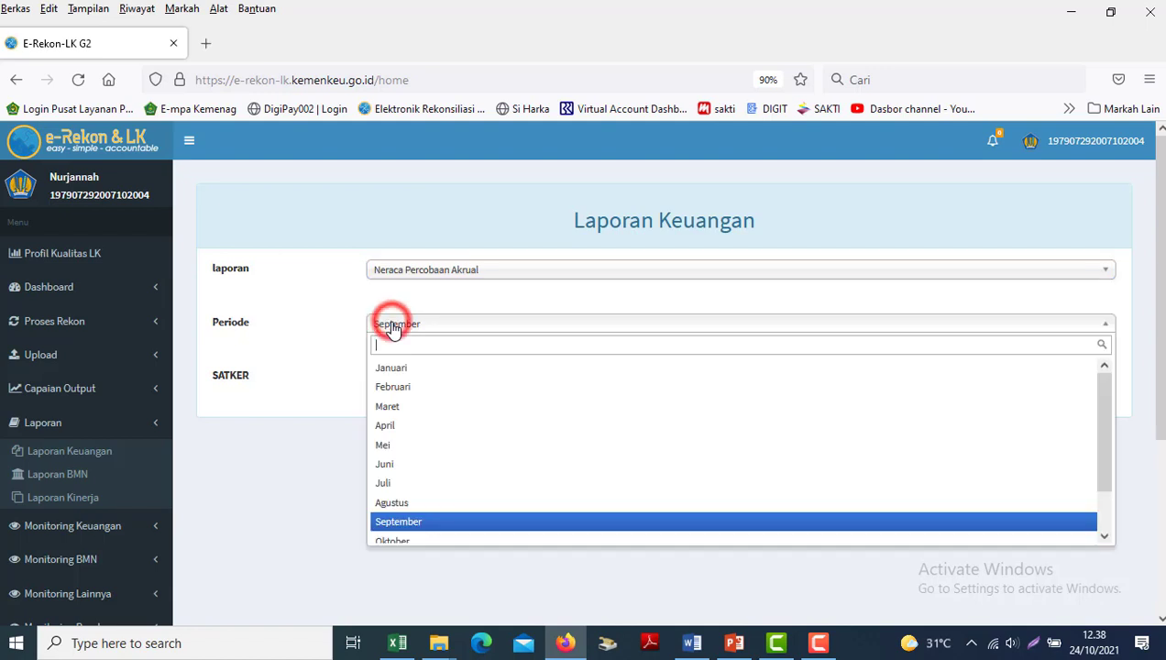
scroll(420, 541, down, 2)
click(421, 537)
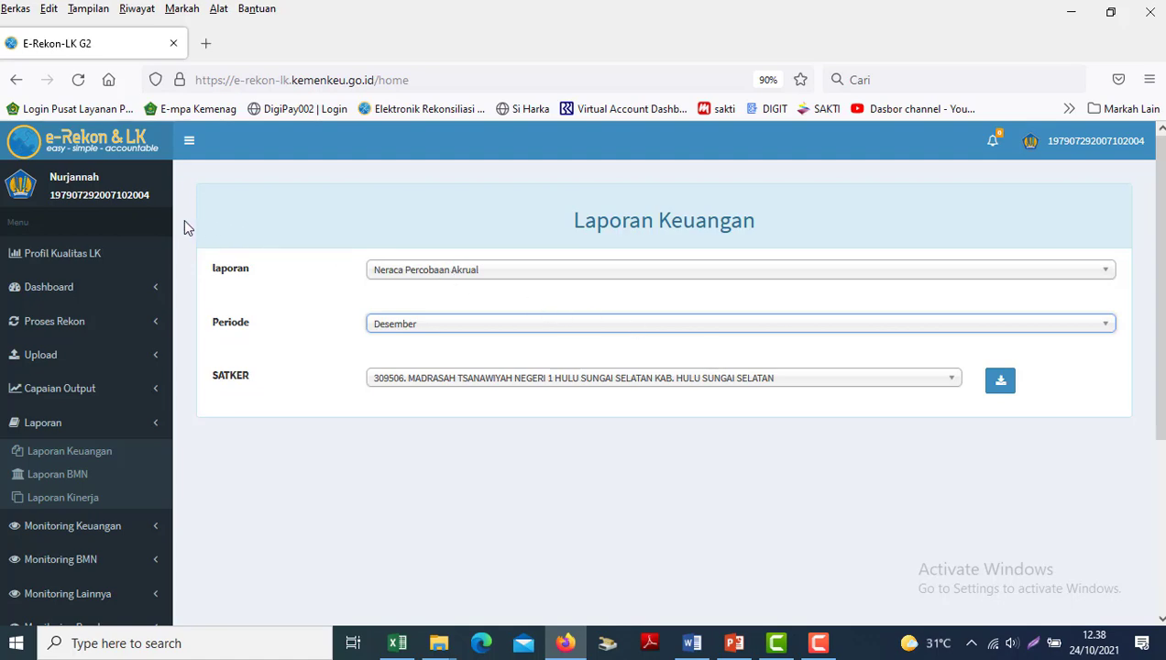
- Check item 6 of the Word list, then open the Laporan BMN form in e-Rekon&LK and select CRBMN Intrakomptabel for September
key(alt+Tab)
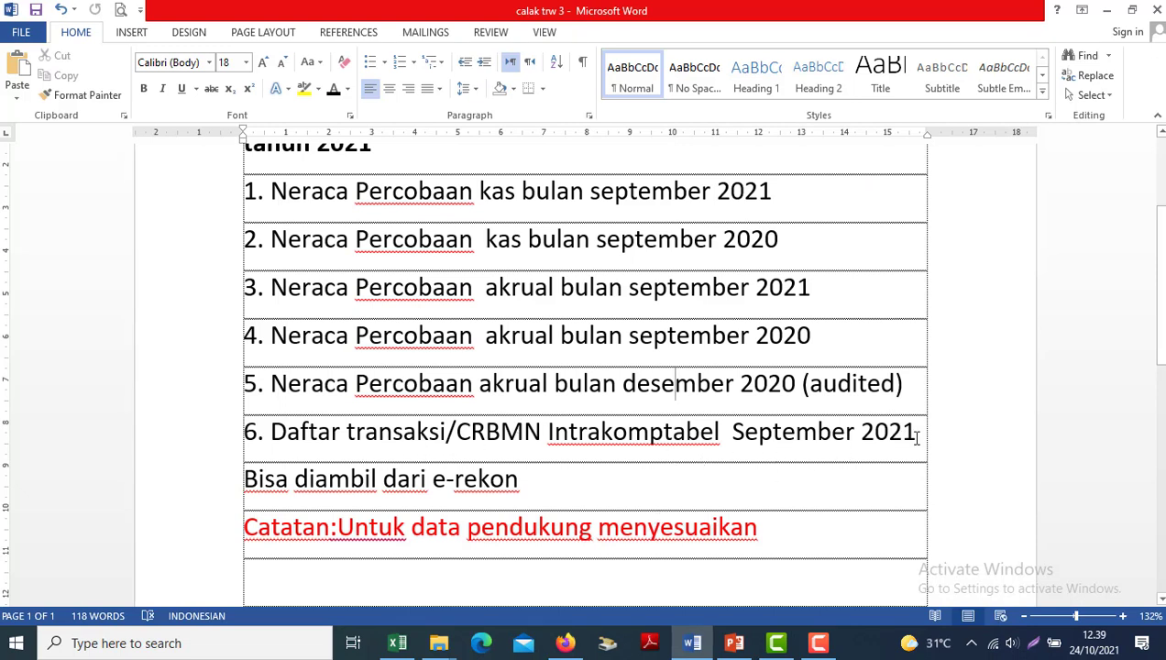
key(alt+Tab)
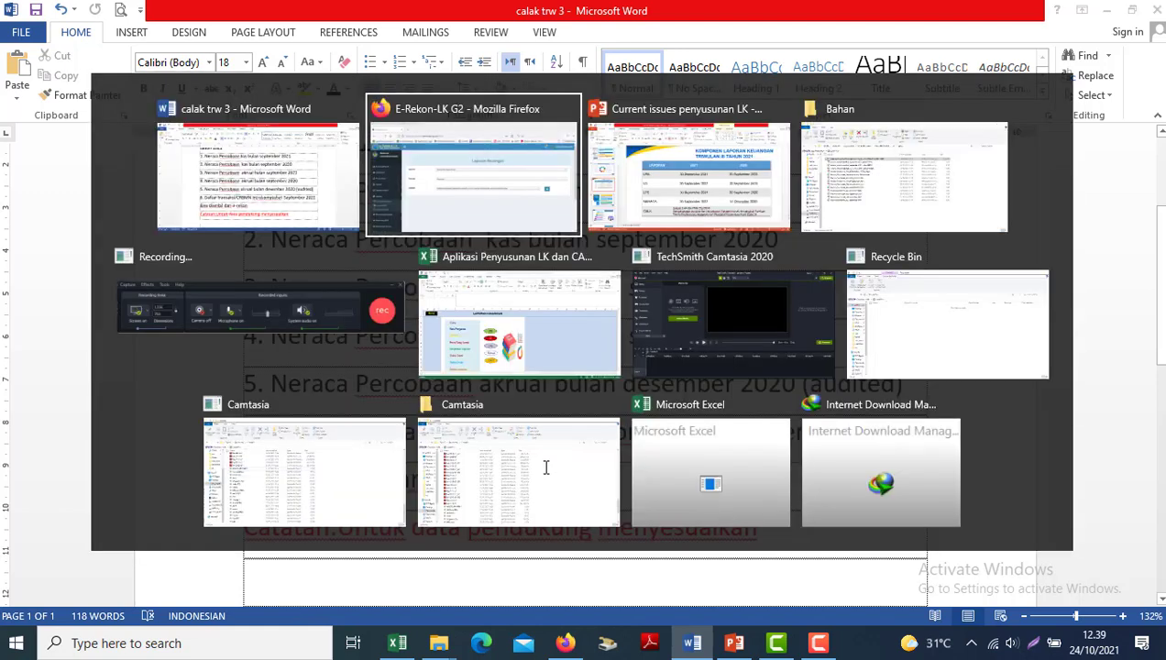
click(33, 477)
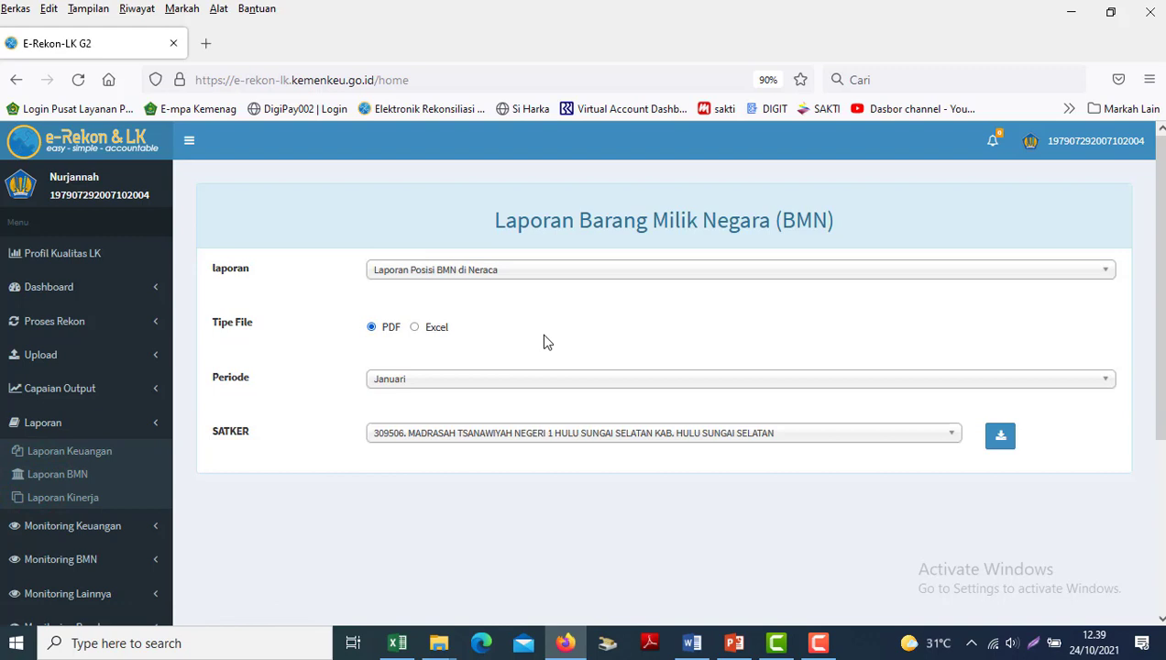
click(436, 275)
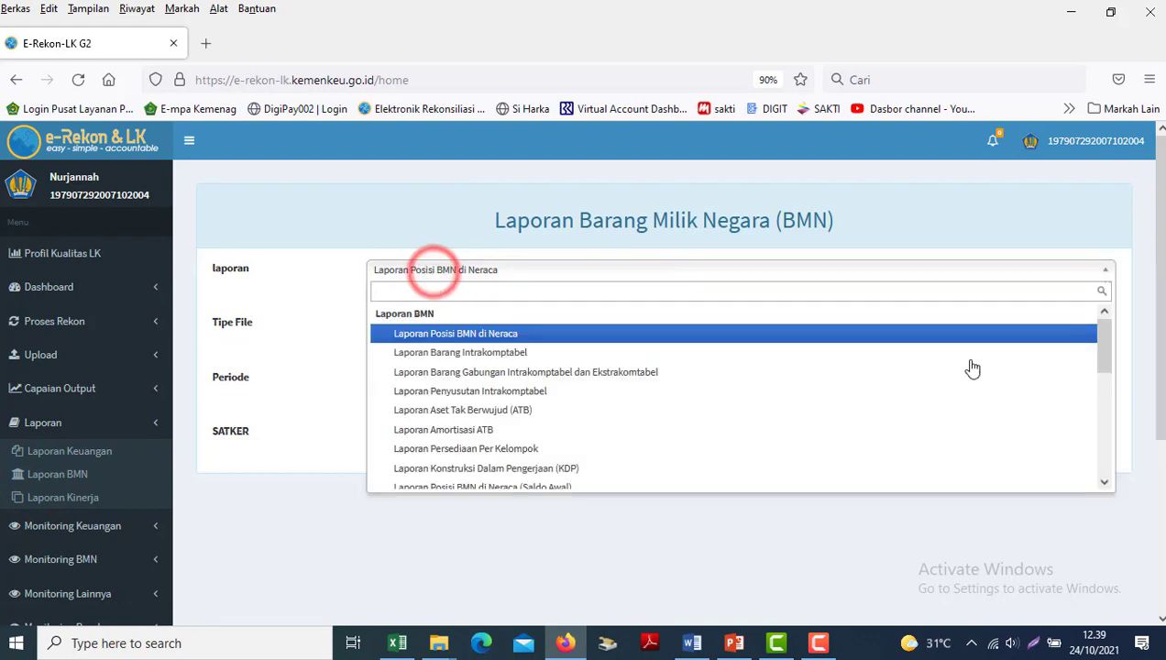
drag(1101, 357, 1104, 402)
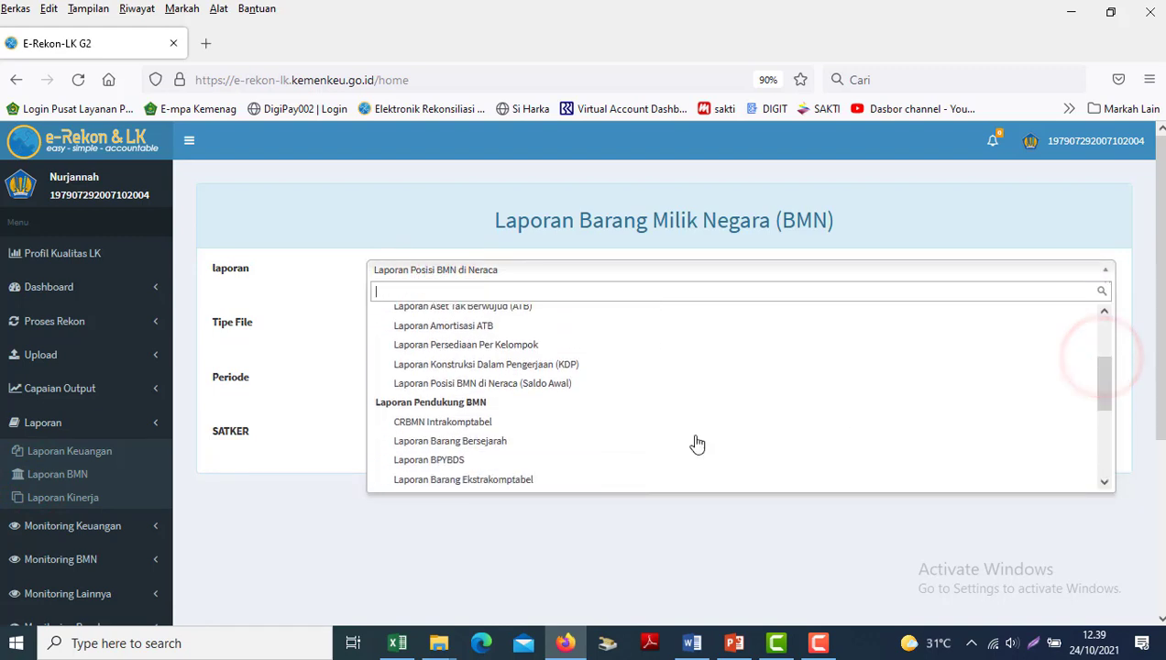
click(461, 427)
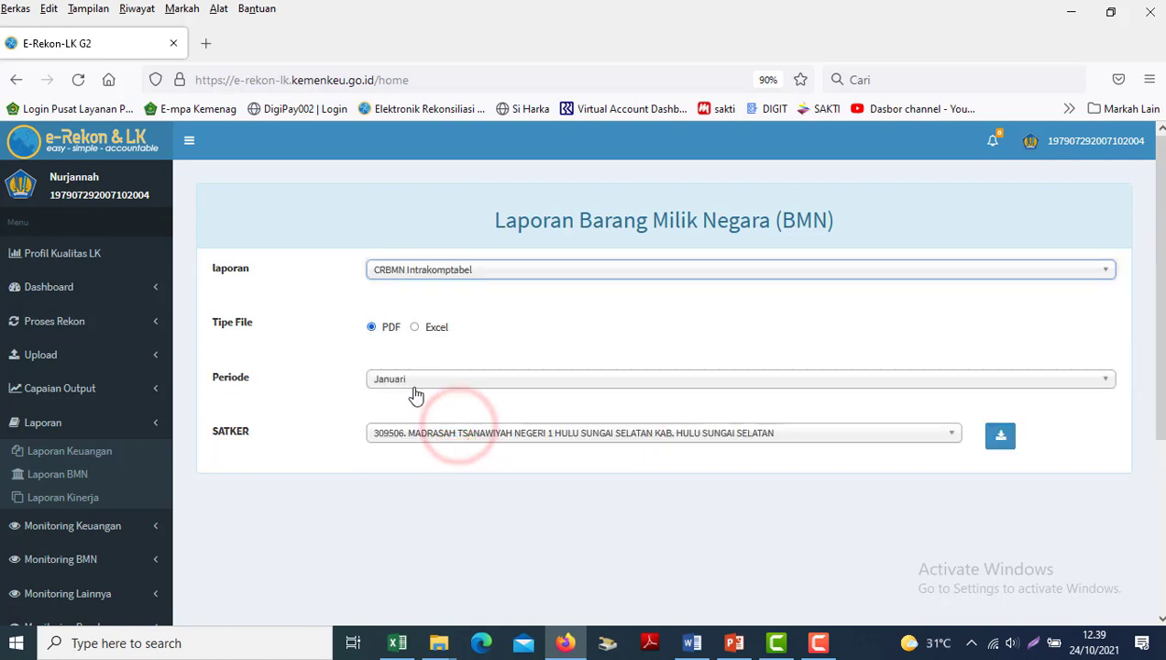
click(404, 380)
click(383, 574)
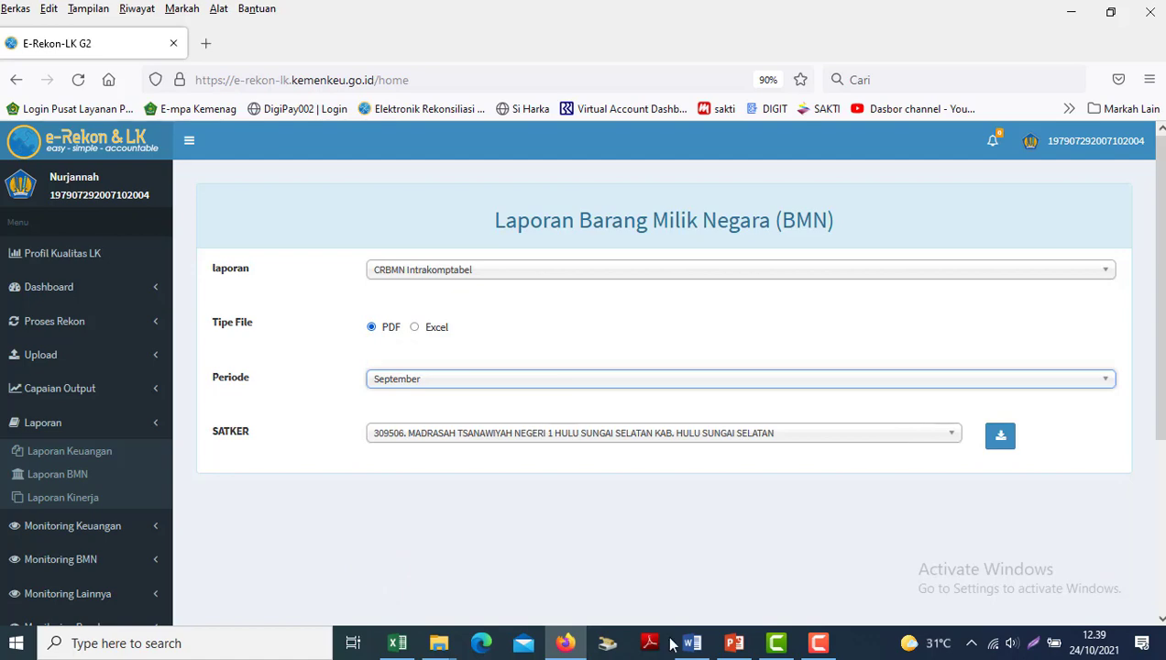
- Switch to the Bahan folder in File Explorer, limit its files to Adobe Acrobat documents, and review the downloaded reports
click(439, 642)
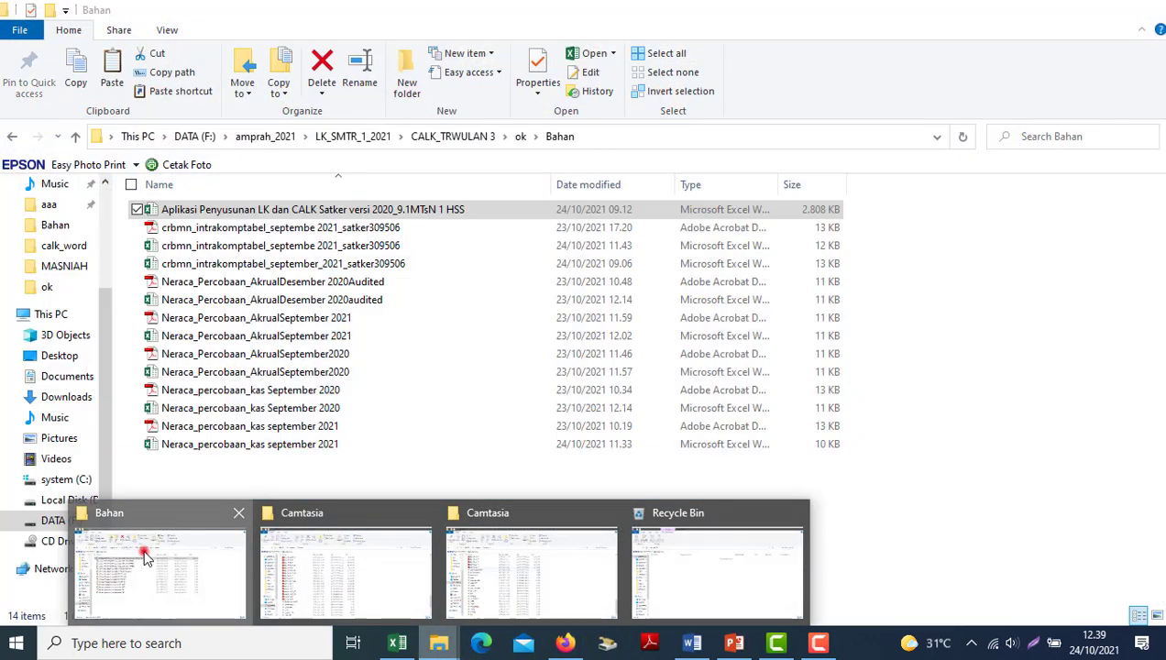
click(143, 554)
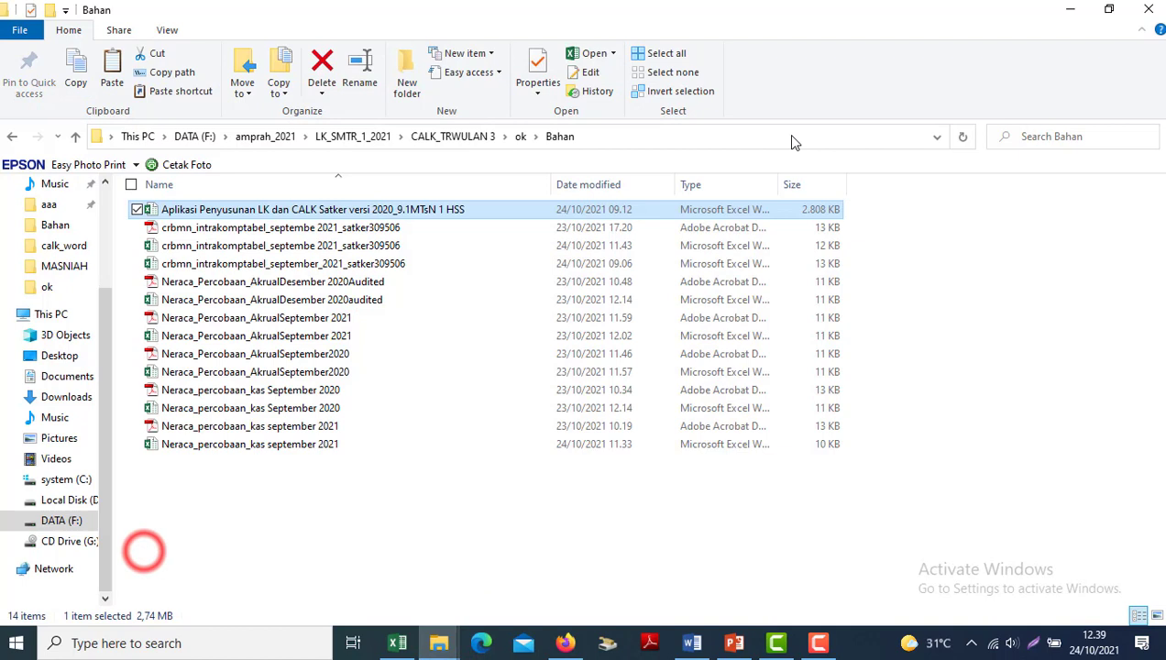
click(770, 188)
click(866, 218)
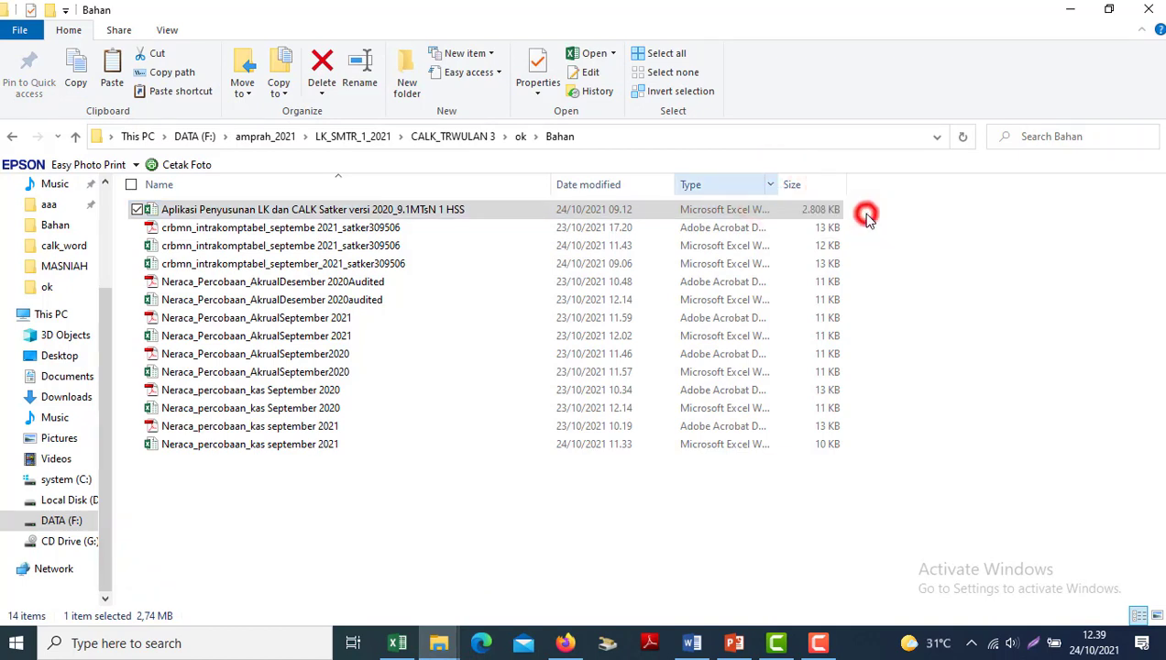
key(Down)
key(Down)
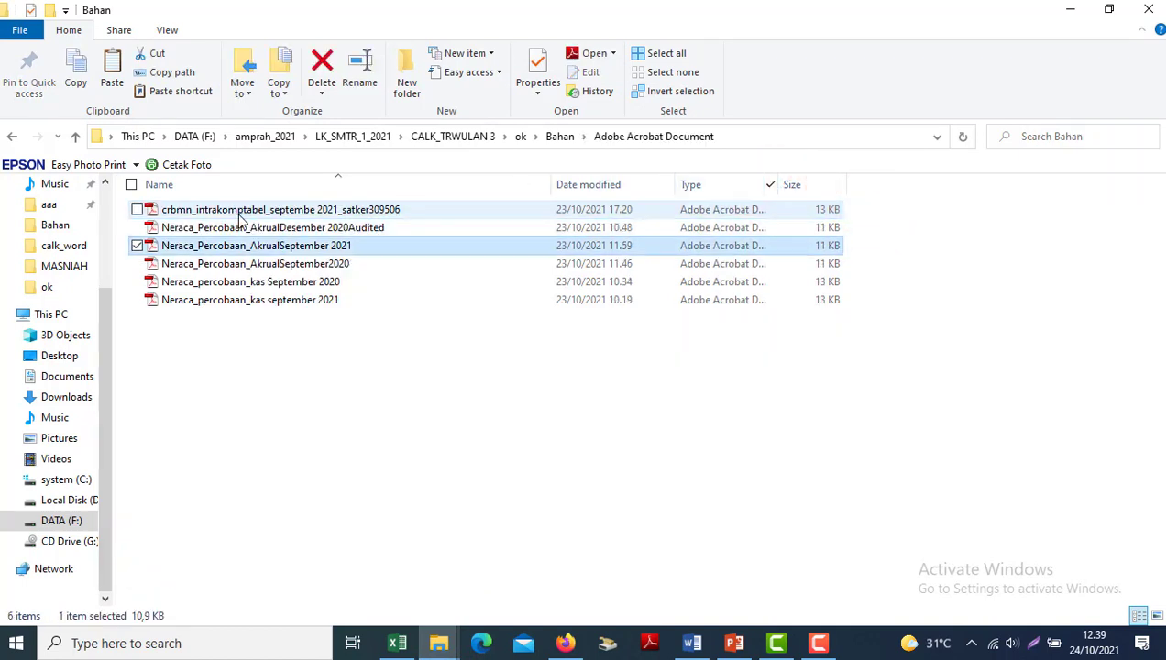
key(Down)
key(Down)
key(Down)
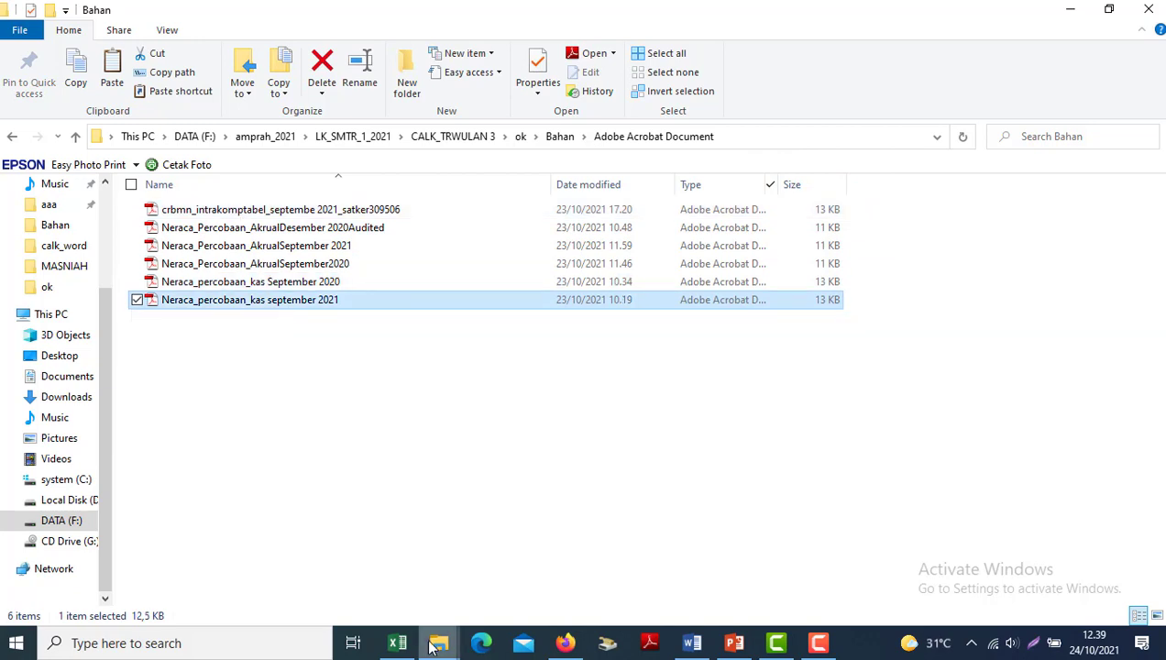
- Switch to the CALK workbook in Excel, enlarge the Laporan Keuangan sheet, and return to its Menu Utama
mouse_move(435, 647)
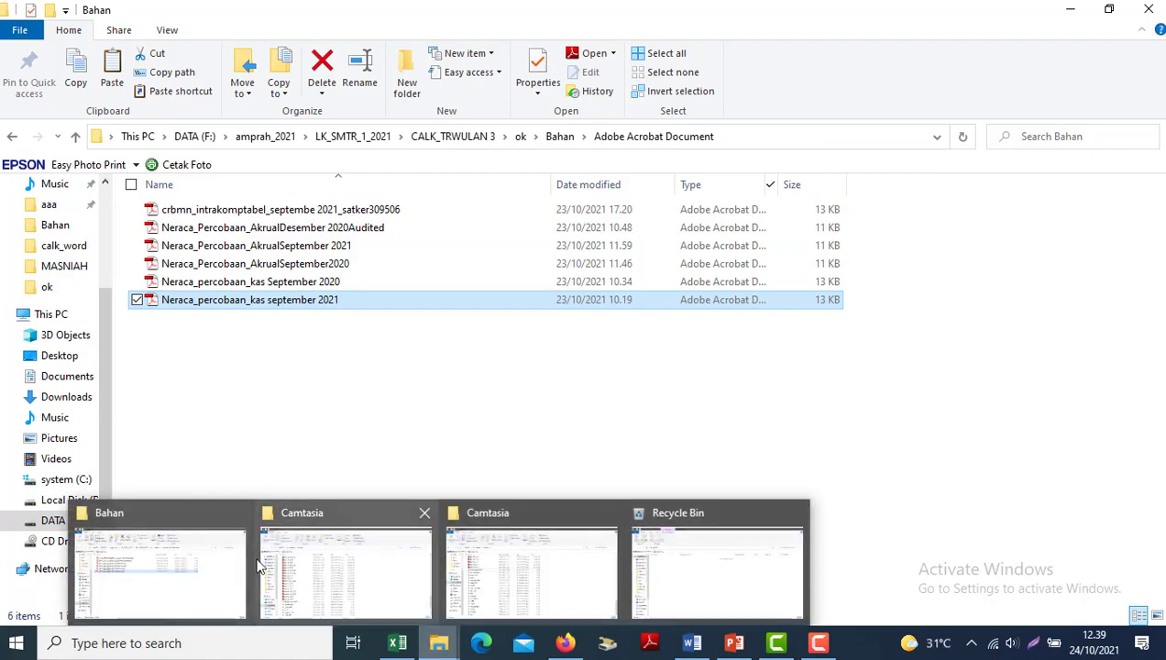
mouse_move(568, 592)
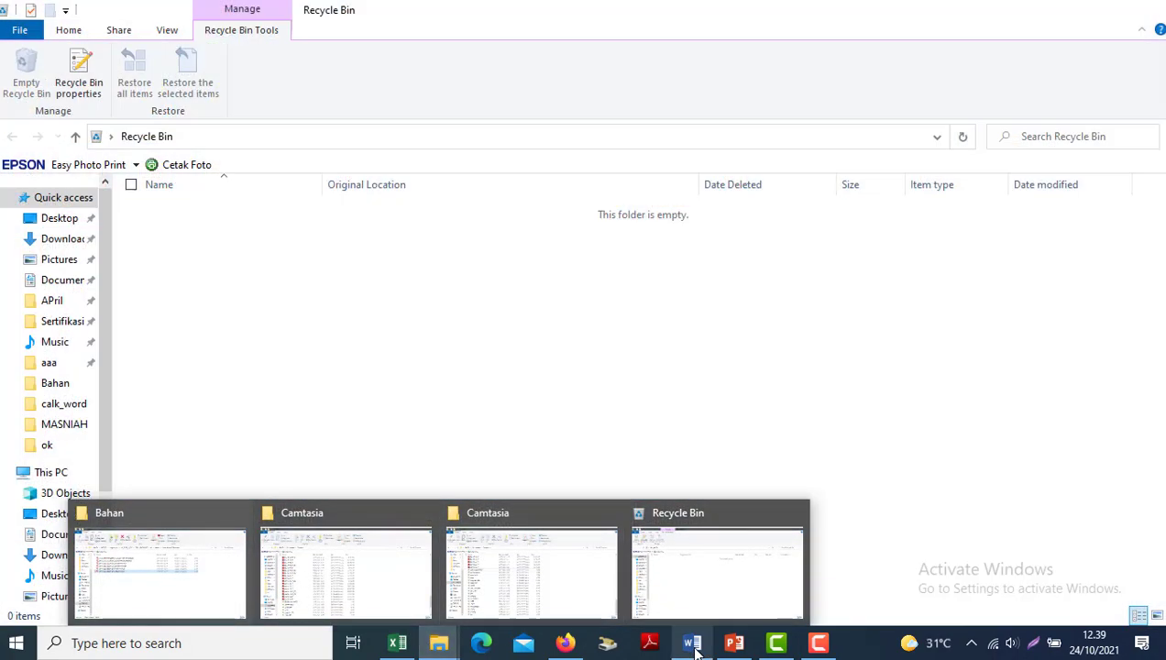
click(397, 643)
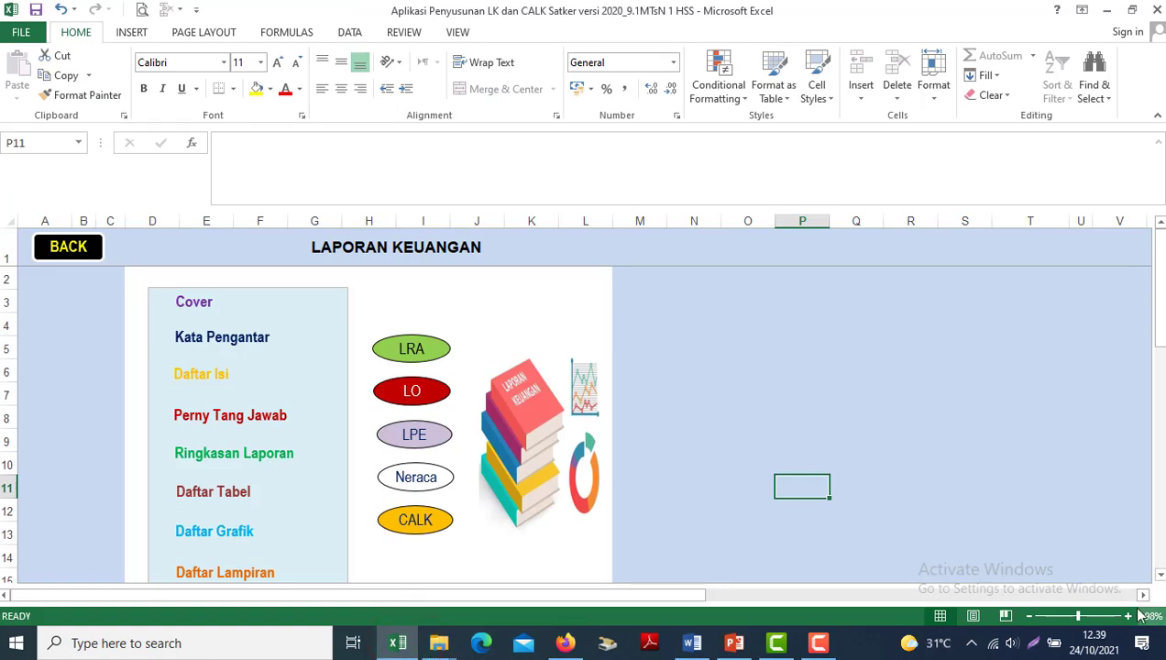
drag(1078, 616, 1088, 620)
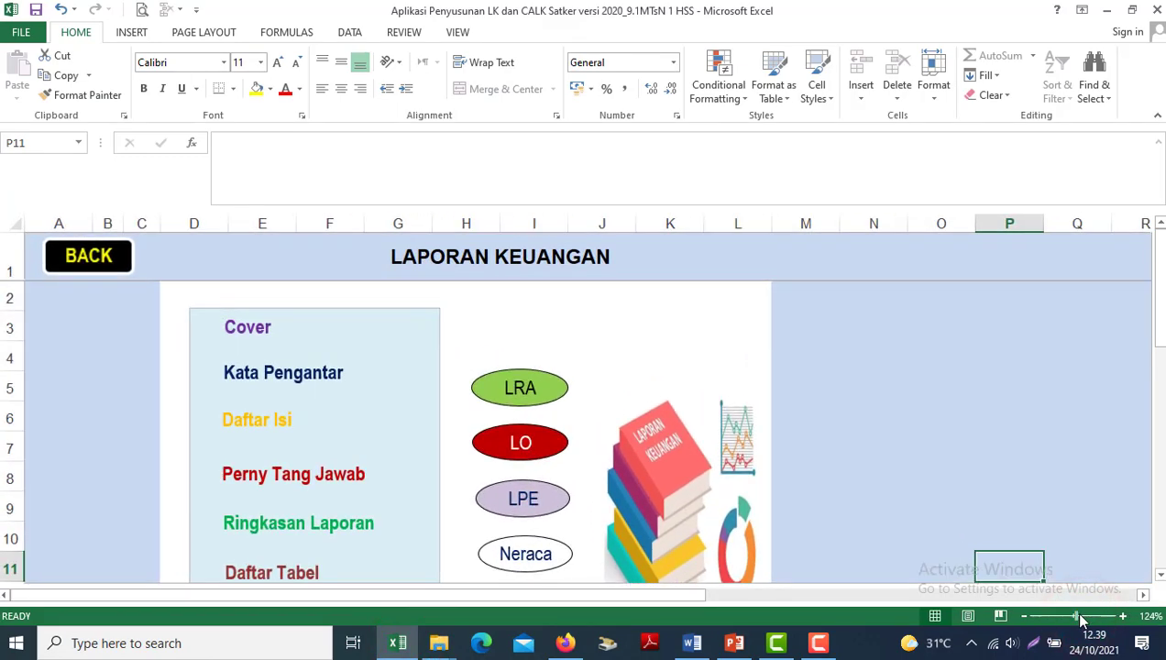
click(810, 378)
key(Down)
key(Down)
key(Down)
key(Down)
key(Down)
key(Down)
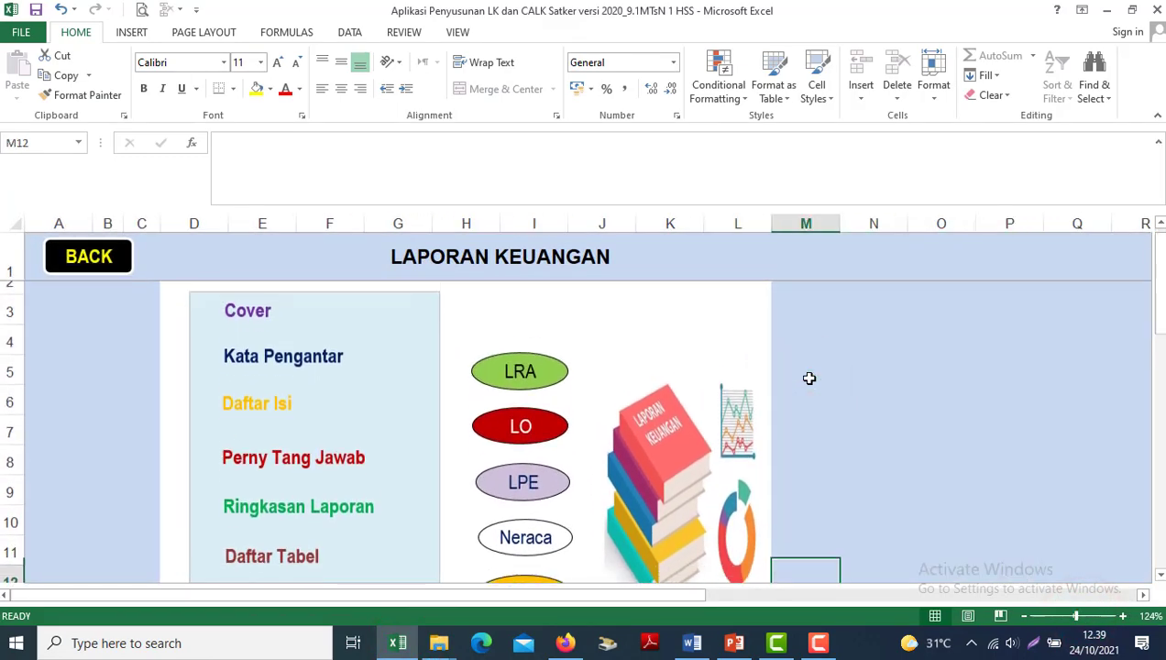
click(82, 256)
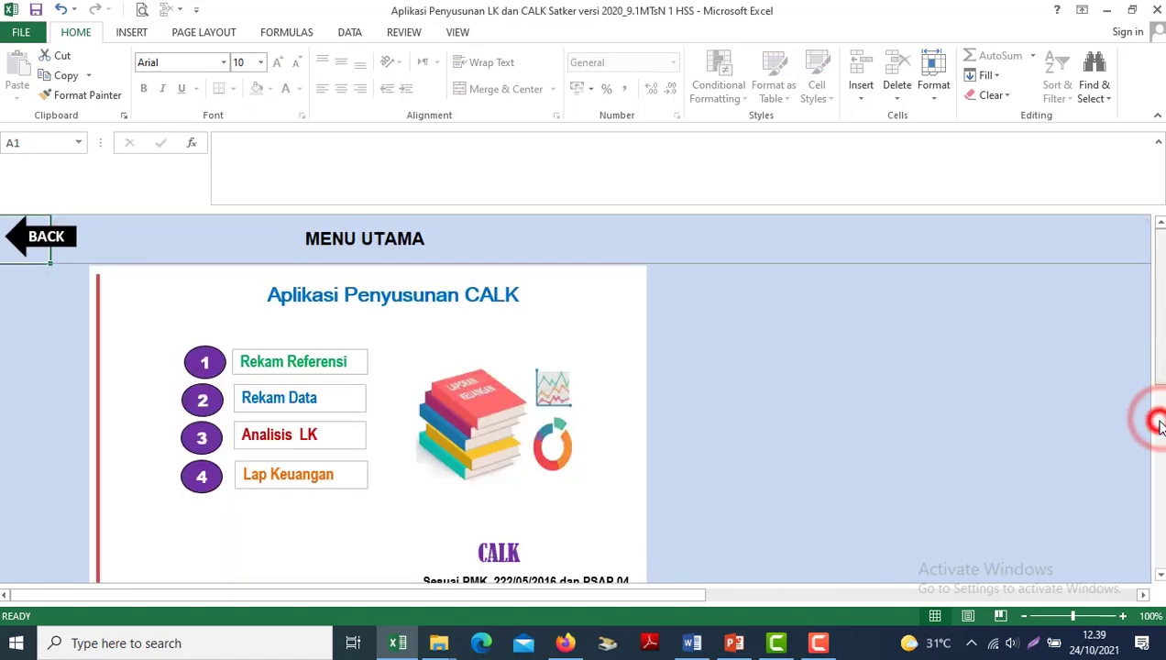
drag(1161, 343, 1144, 227)
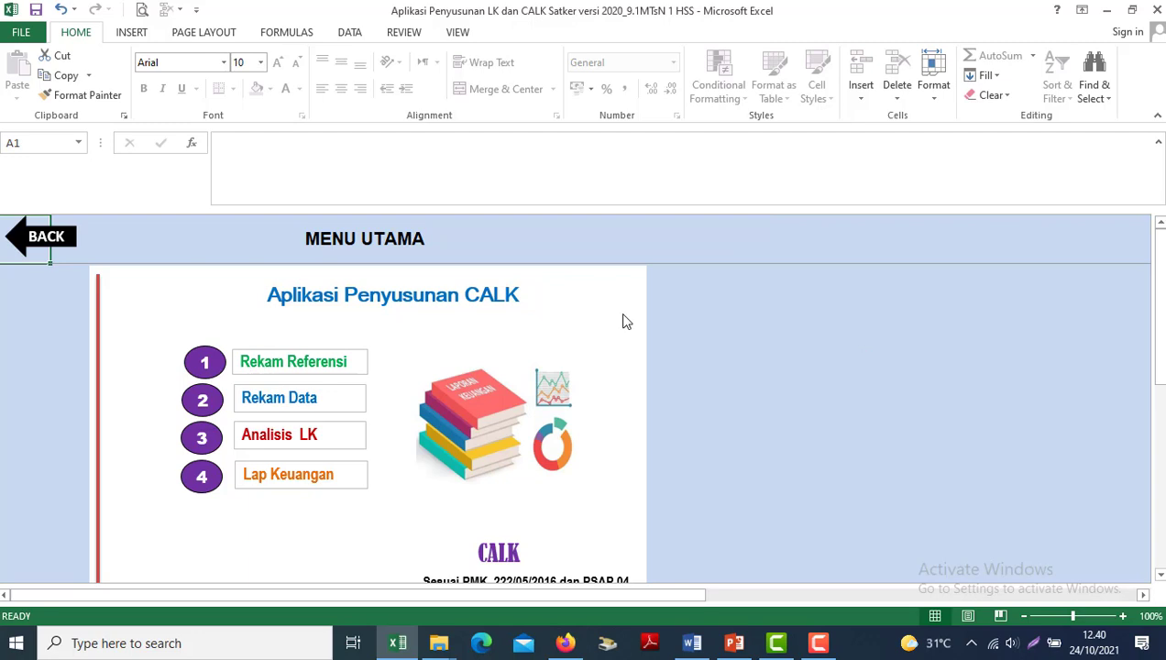
- Open Rekam Referensi, view the Update Kode Akun page, and return to the Referensi page
click(273, 365)
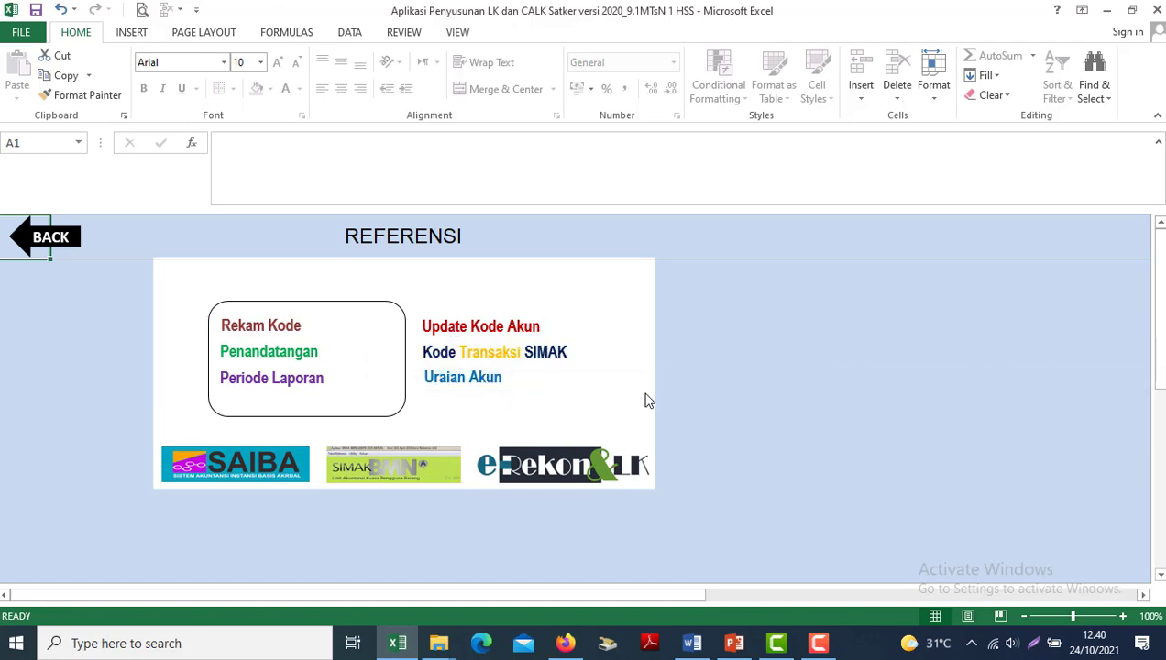
click(441, 332)
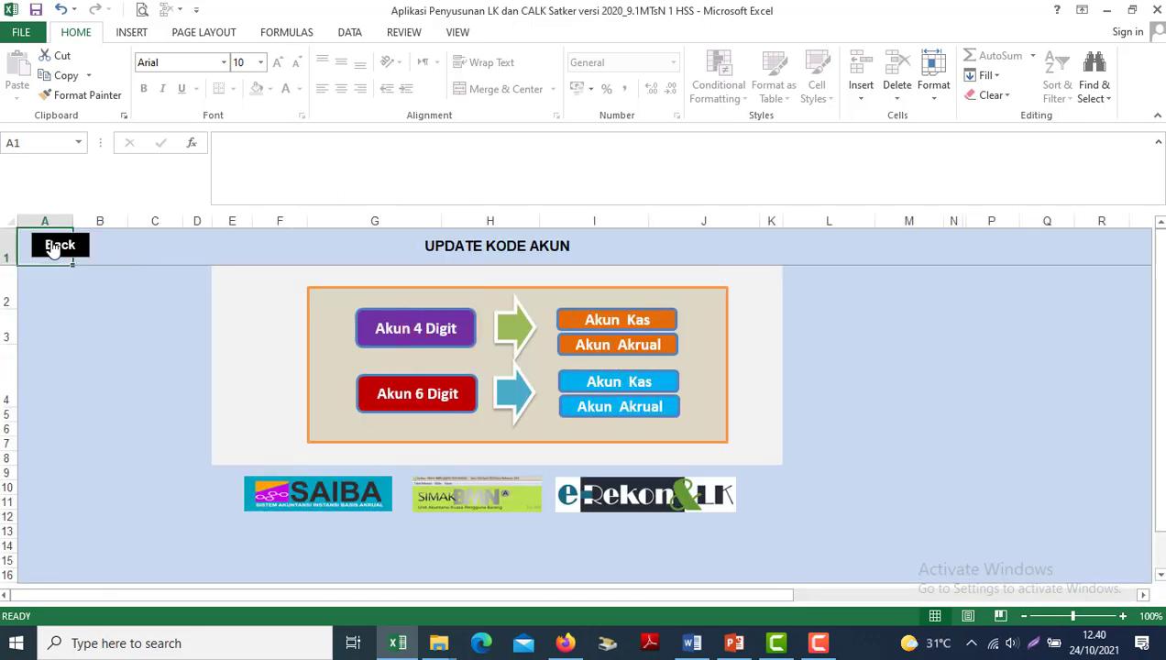
click(55, 248)
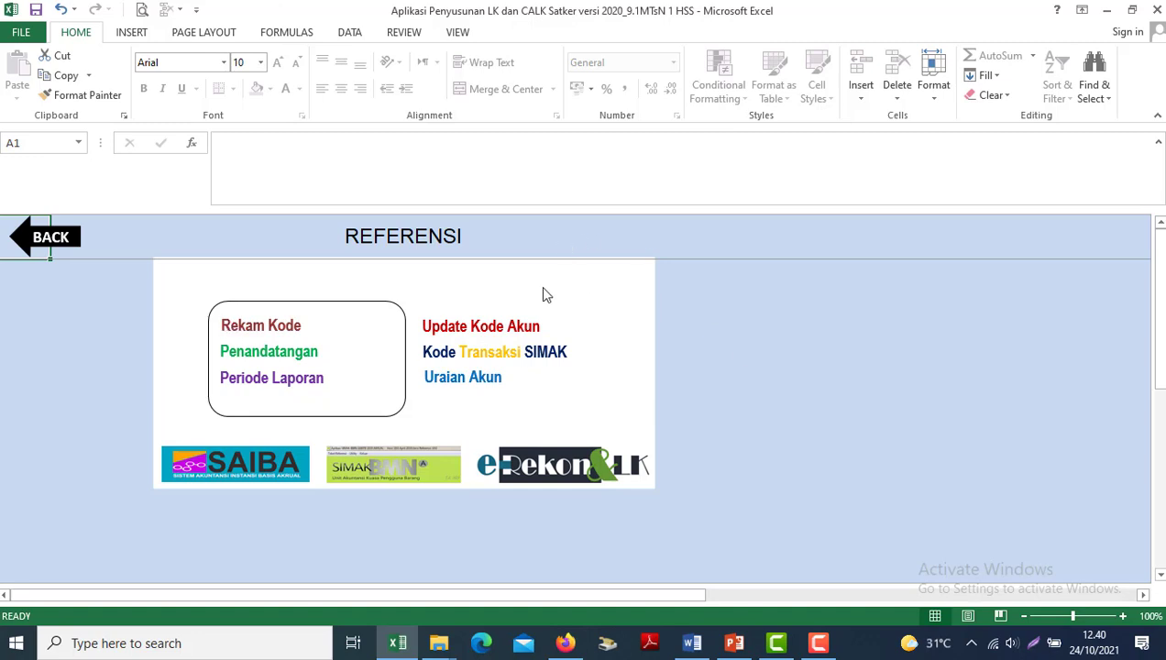
- Open the Rekam Kode sheet, clear the satker and BA entries in row 3, and undo the deletion
click(262, 327)
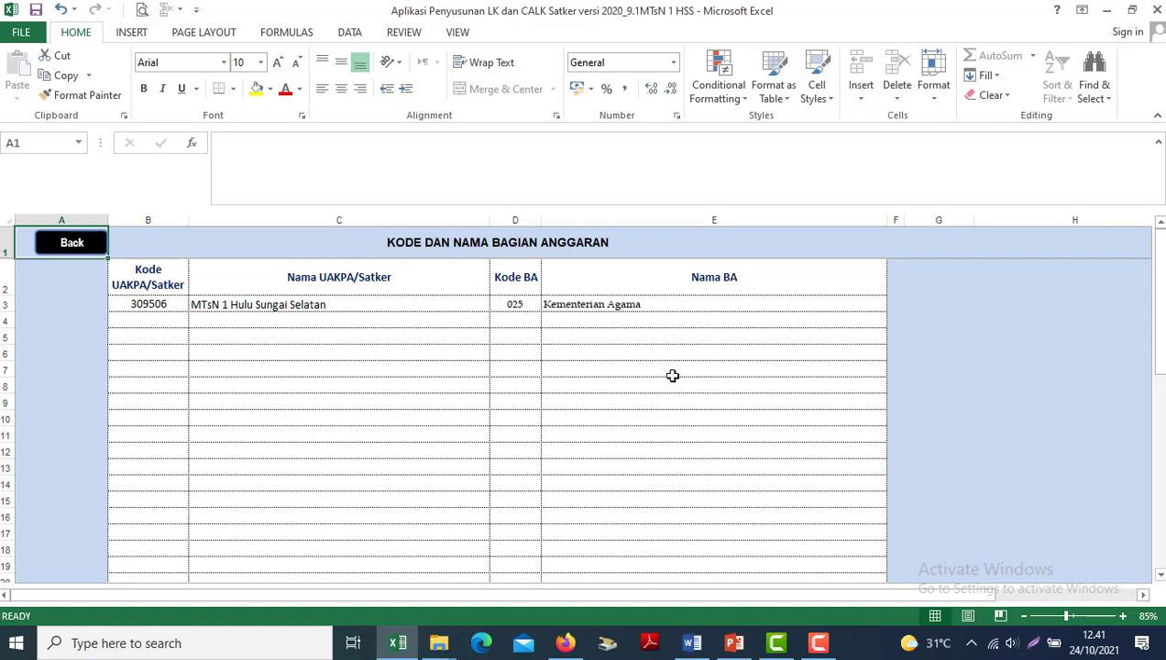
drag(152, 303, 684, 302)
key(Delete)
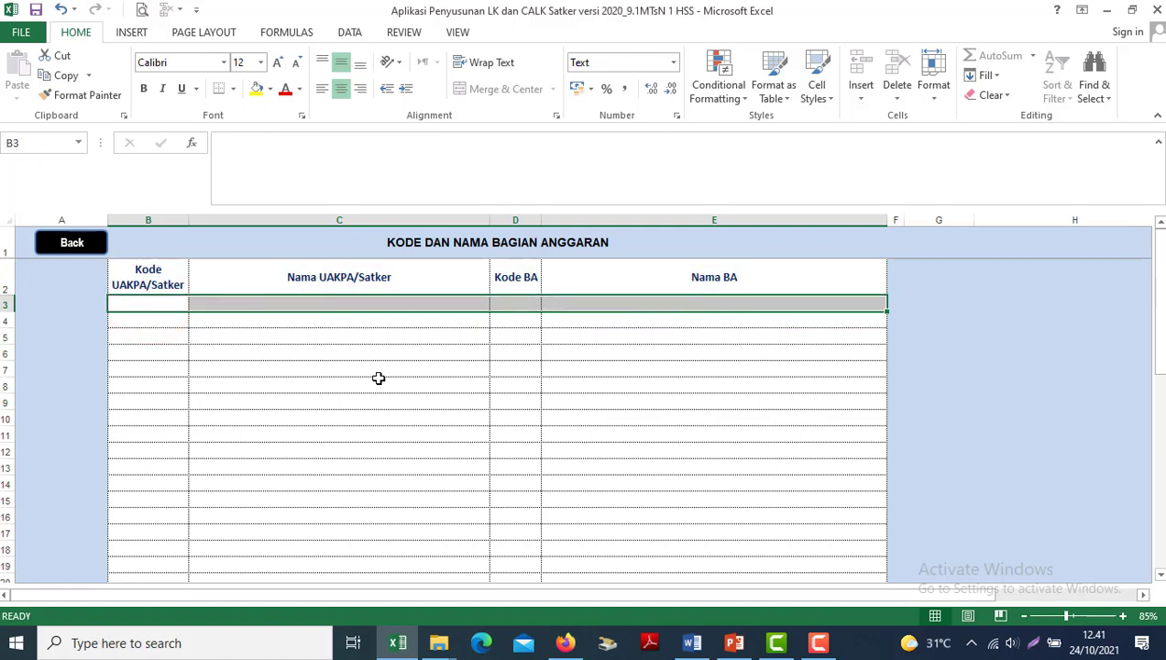
key(ctrl+z)
- Return from the Rekam Kode sheet to Referensi and open the Penandatangan sheet
click(71, 245)
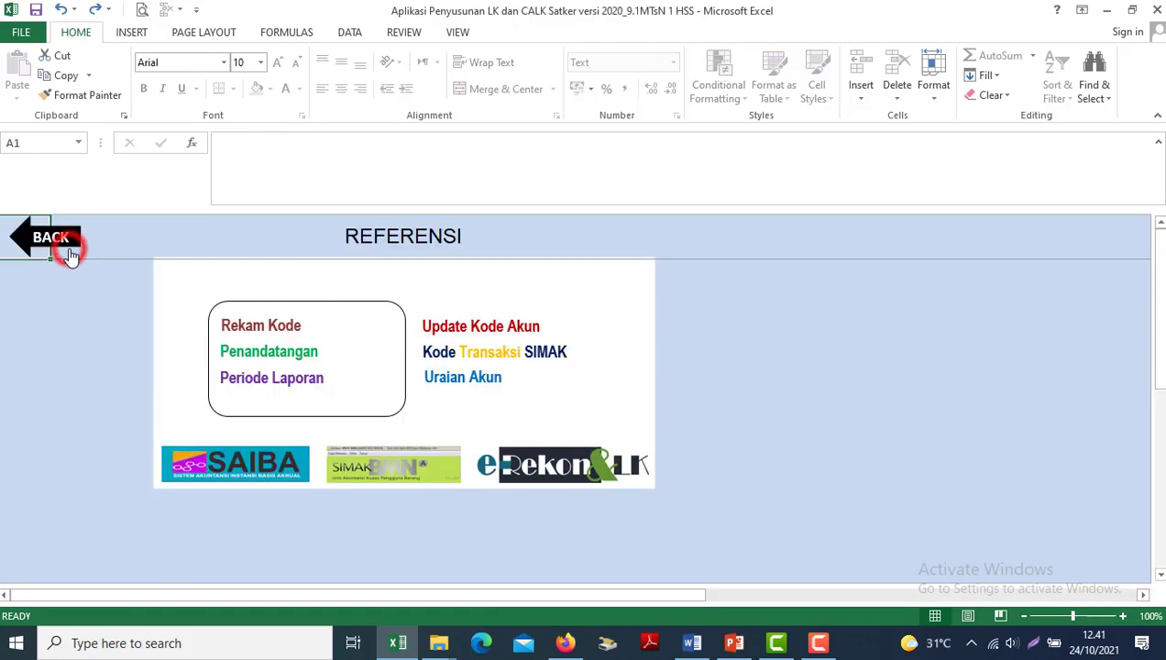
click(266, 345)
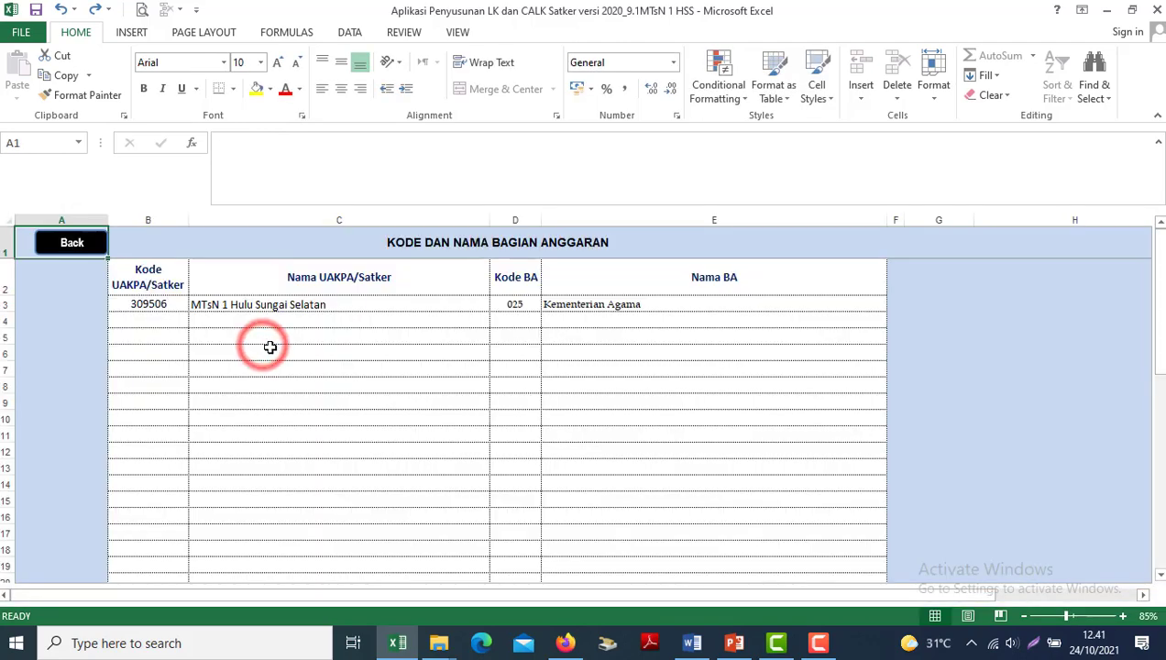
click(72, 245)
click(231, 353)
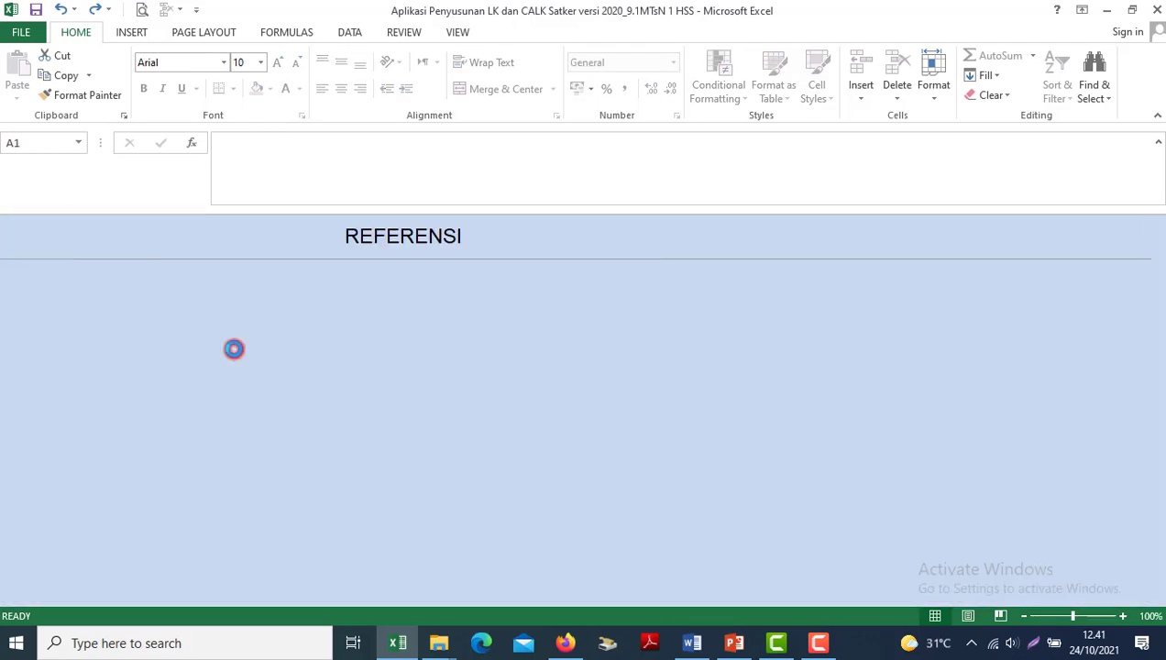
- Clear the first official's name, position and NIP/NRP in row 6, and undo the deletion
click(407, 377)
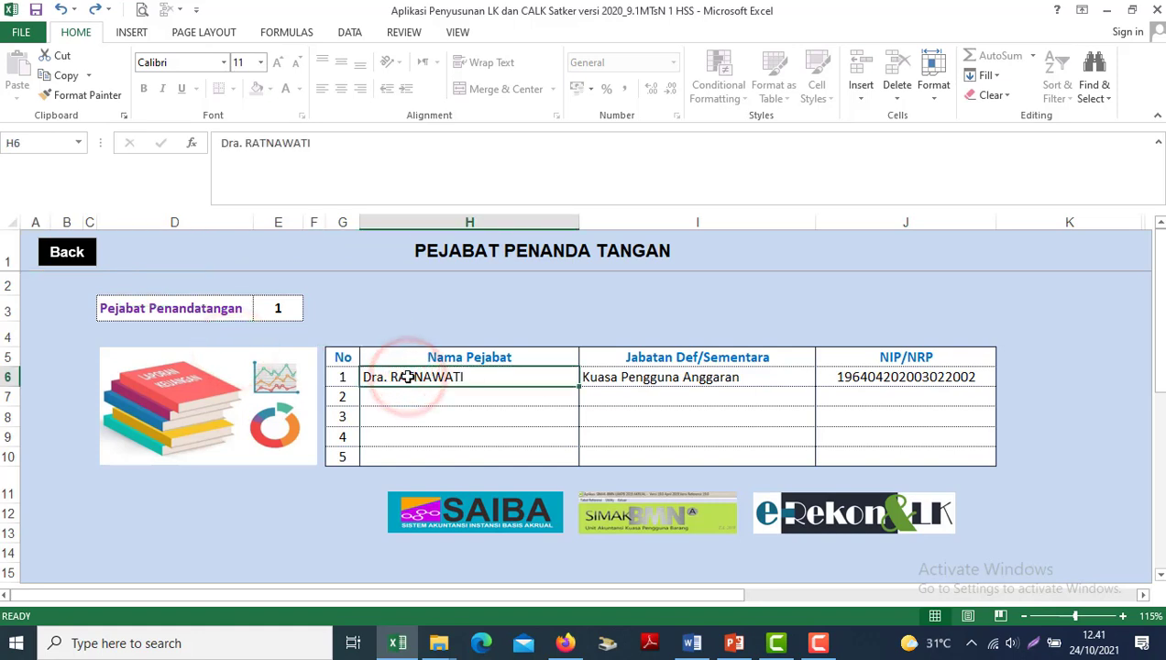
key(shift+Right)
key(shift+Right)
key(Delete)
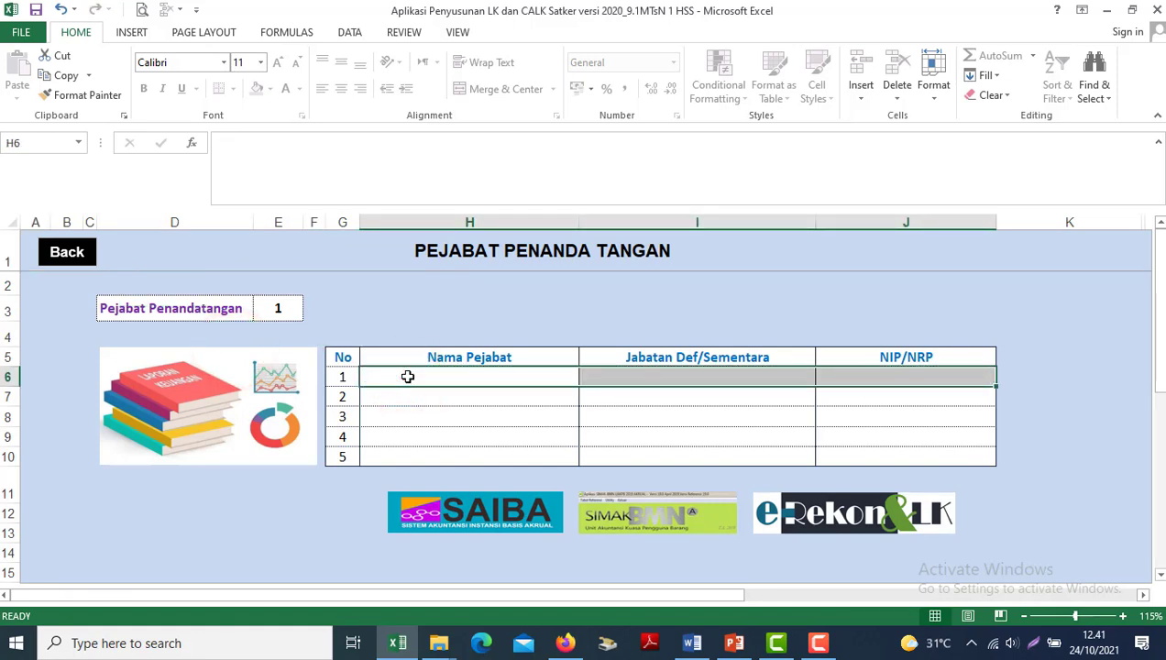
key(ctrl+z)
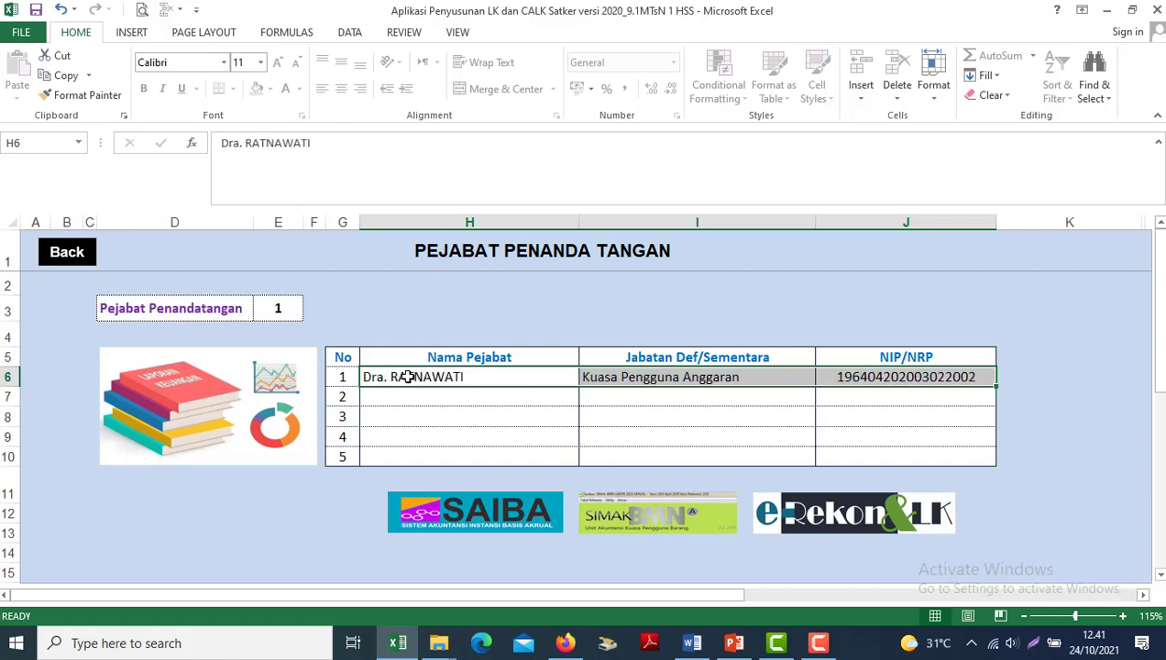
- Examine the first rows of the officials table and the Pejabat Penandatangan selector above it
click(342, 376)
click(408, 382)
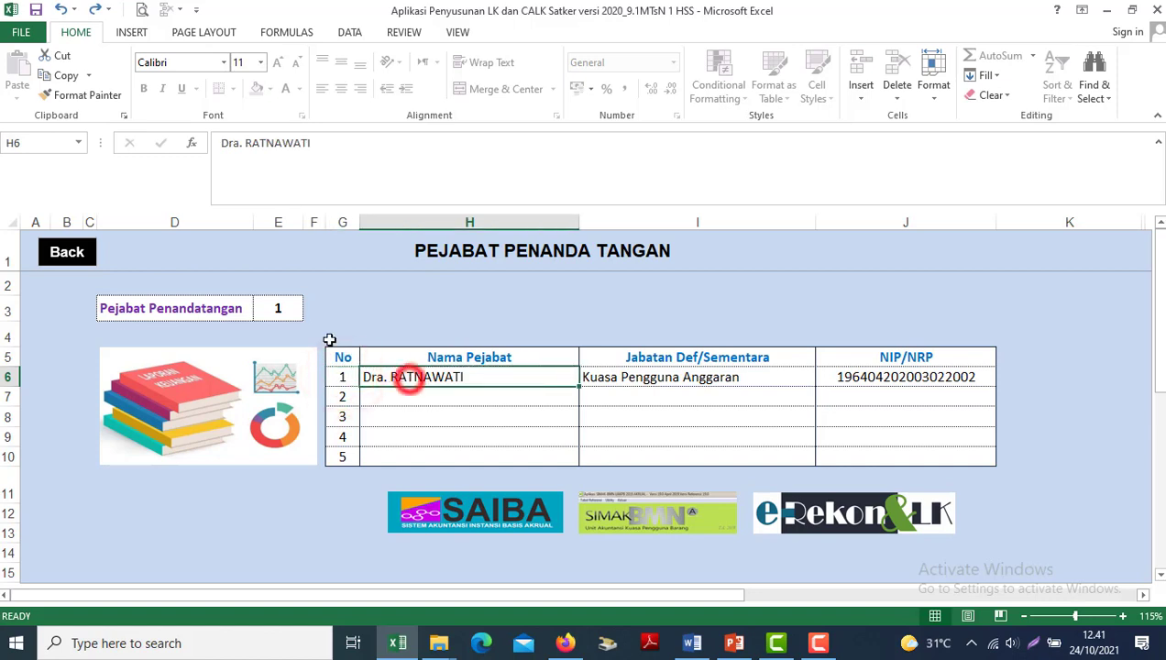
click(280, 313)
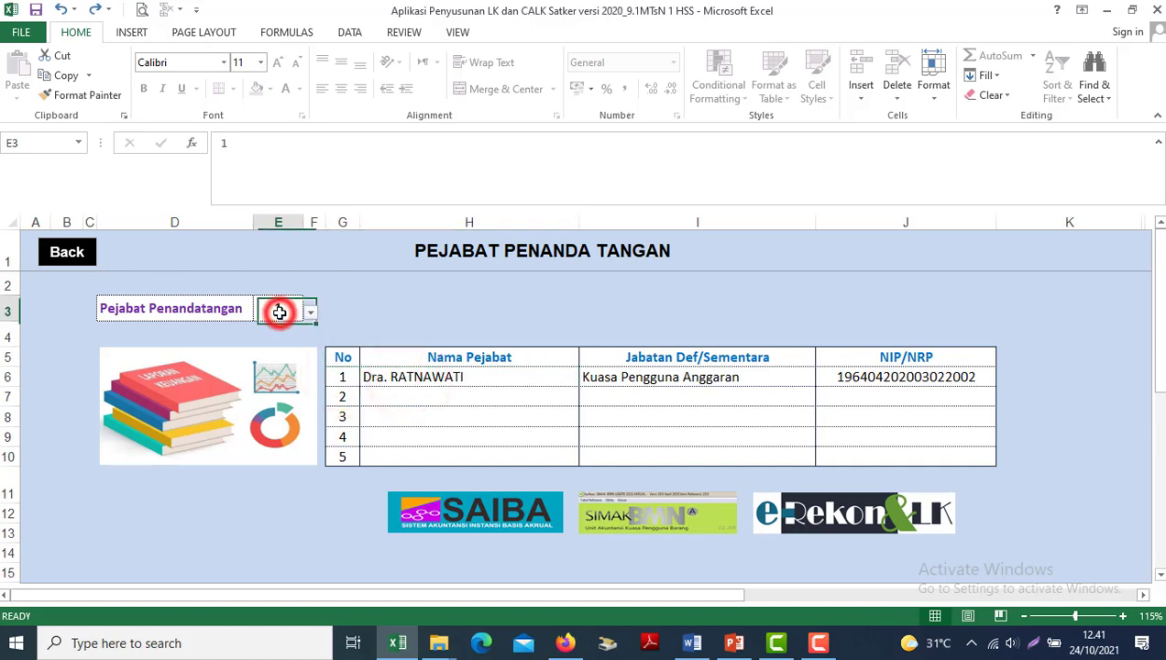
click(394, 399)
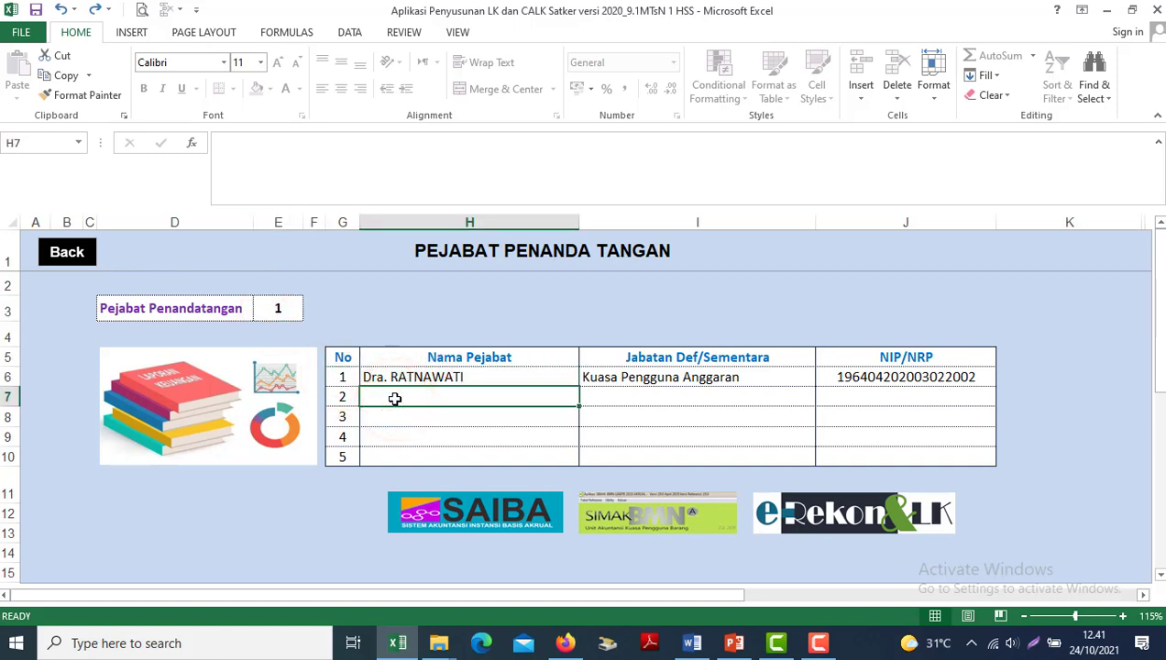
key(Left)
key(Right)
key(Left)
key(Right)
key(Down)
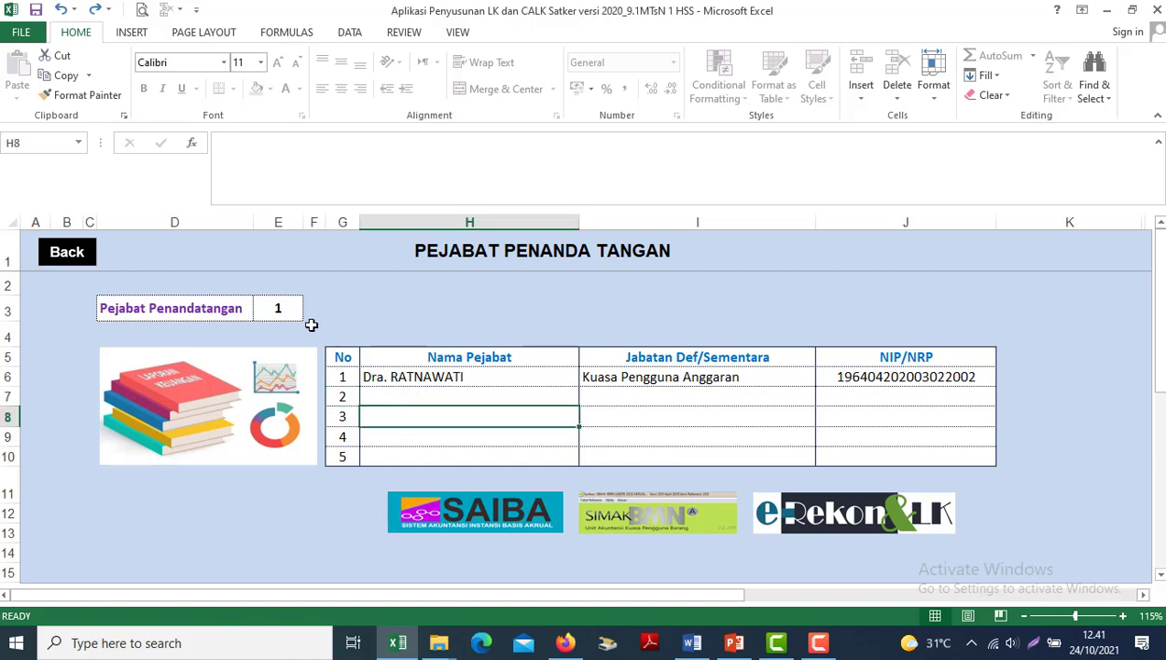
- Change the Pejabat Penandatangan number to 3 and set it back to 1
click(278, 309)
click(309, 316)
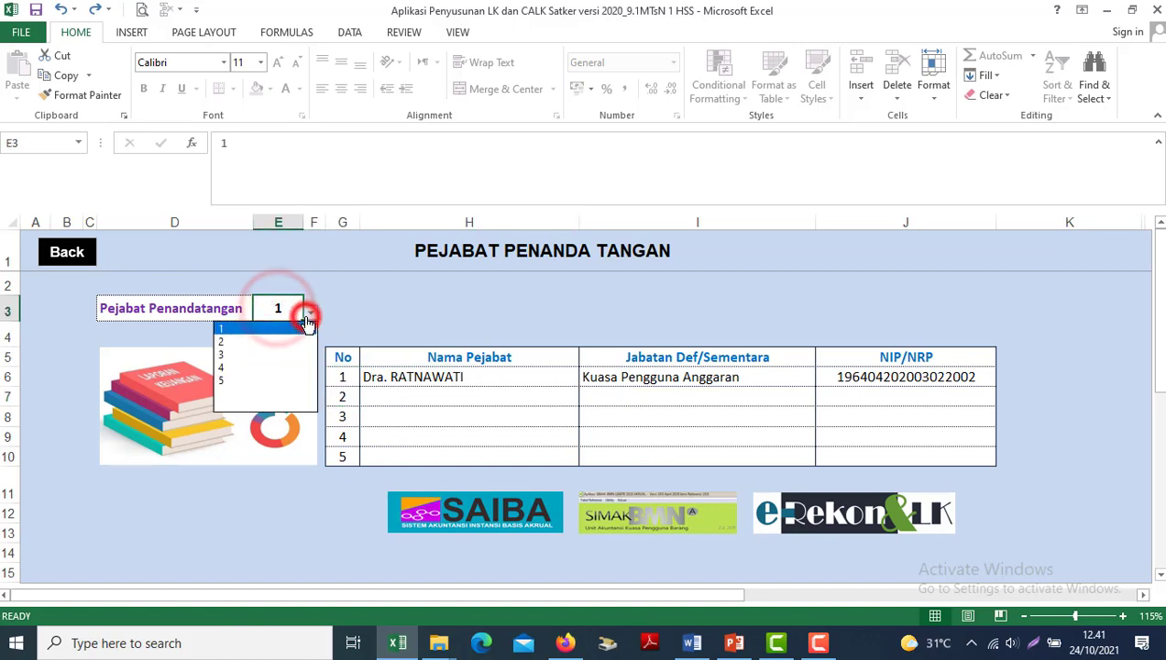
click(246, 354)
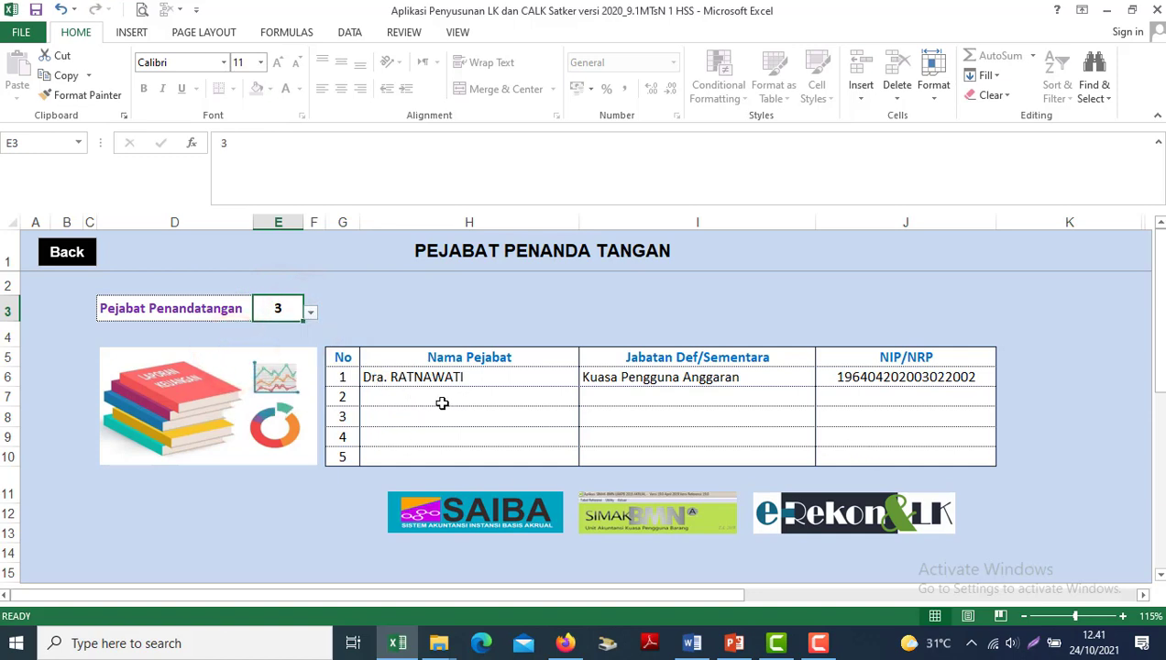
click(310, 312)
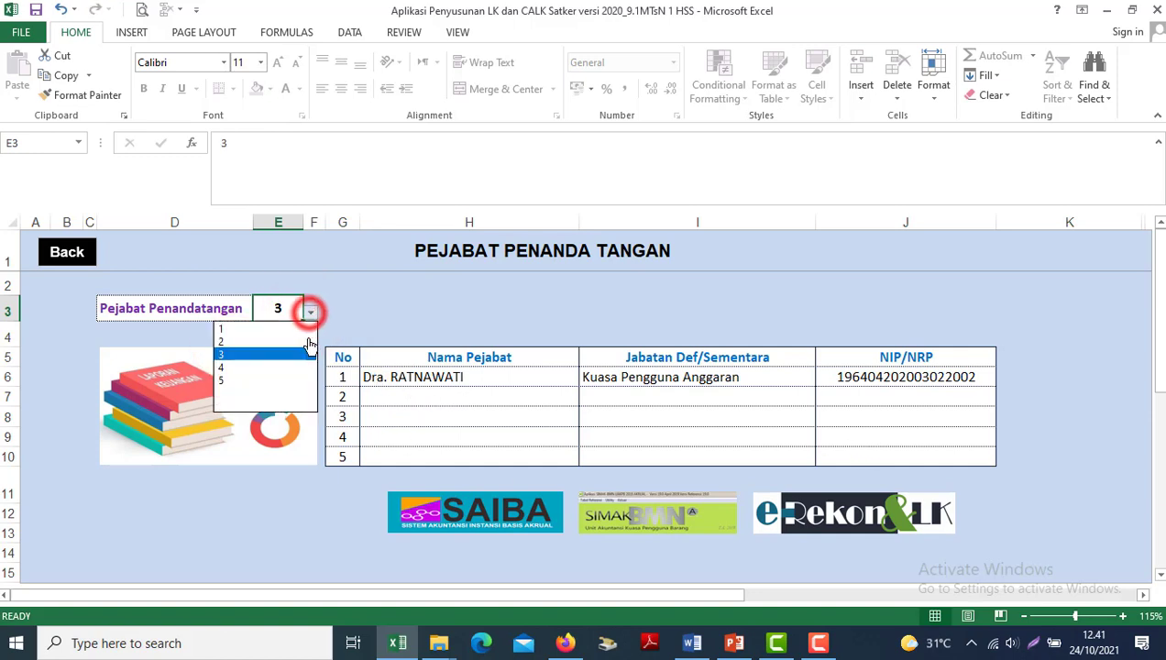
click(224, 332)
- Check the first official's name, position and NIP/NRP entries in row 6 and return to the Referensi page
click(403, 378)
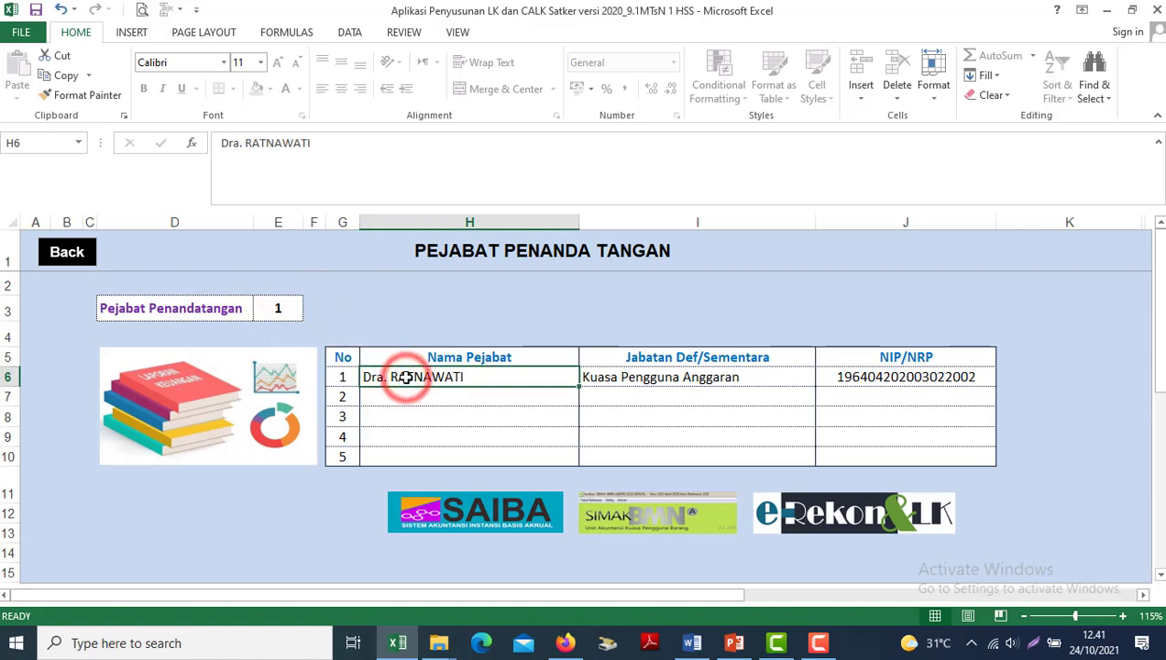
key(Right)
key(Right)
key(Left)
key(Left)
key(Left)
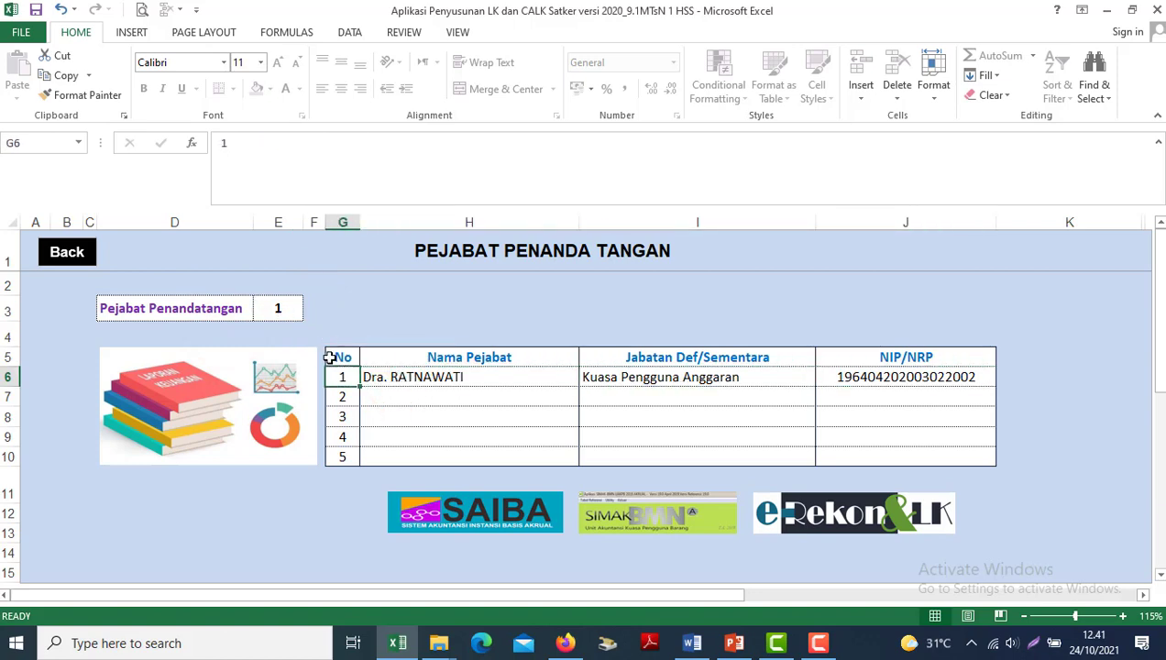
click(74, 255)
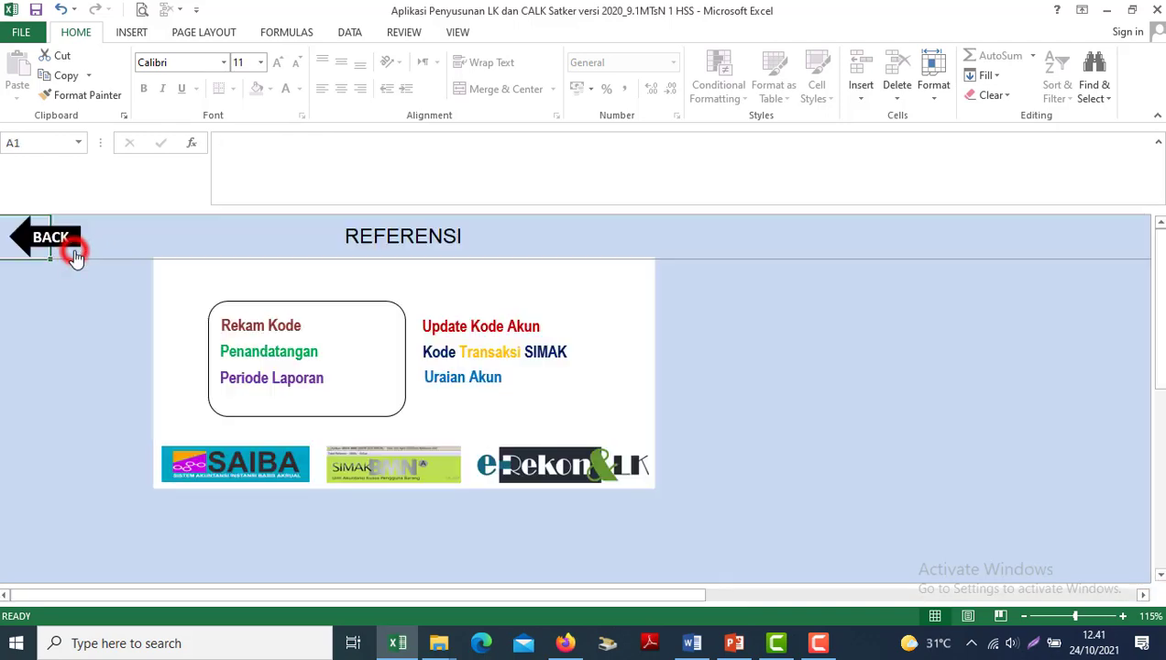
- Open Periode Laporan and check its current fiscal year, report end date and Jenis Laporan fields
click(276, 381)
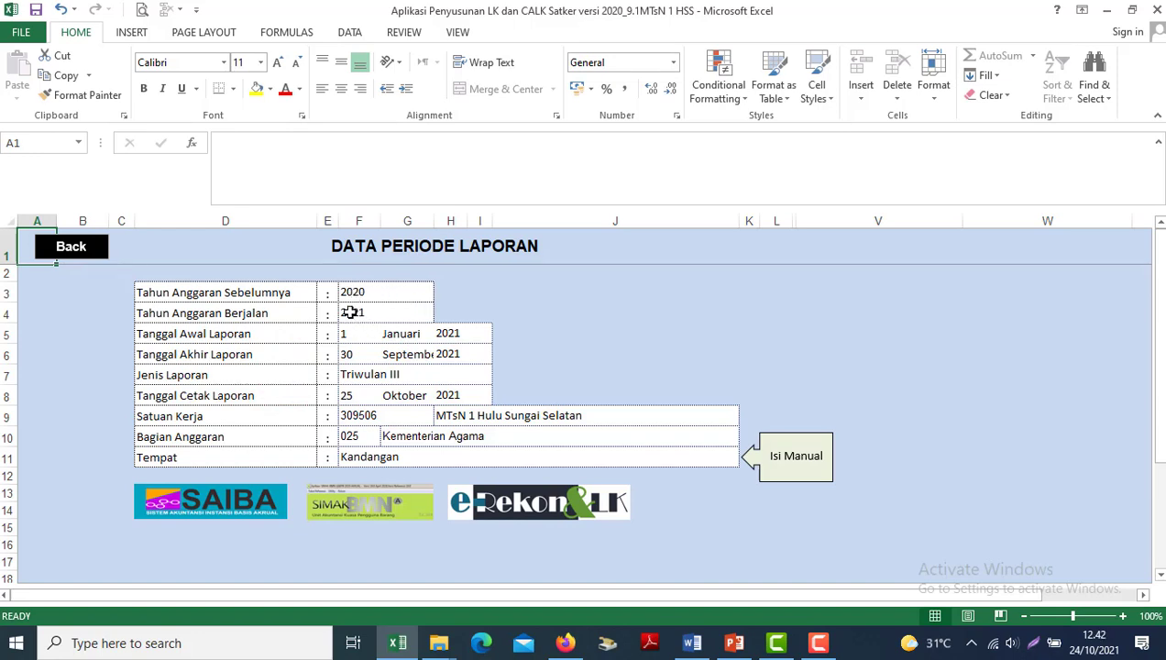
click(350, 313)
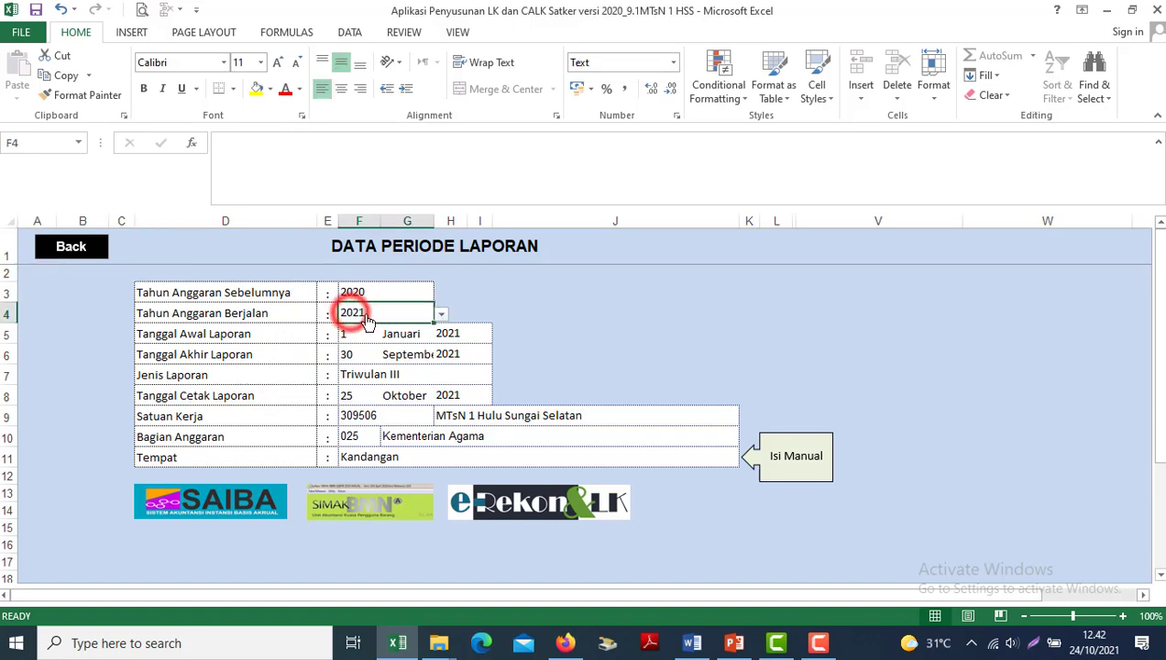
click(526, 301)
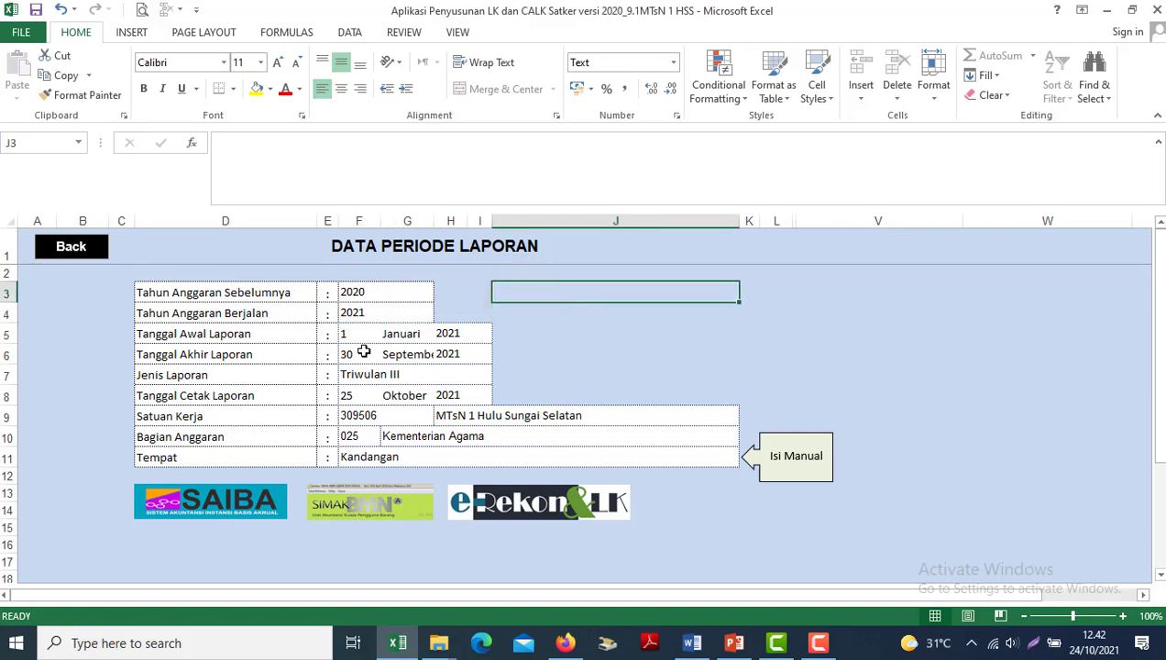
click(363, 355)
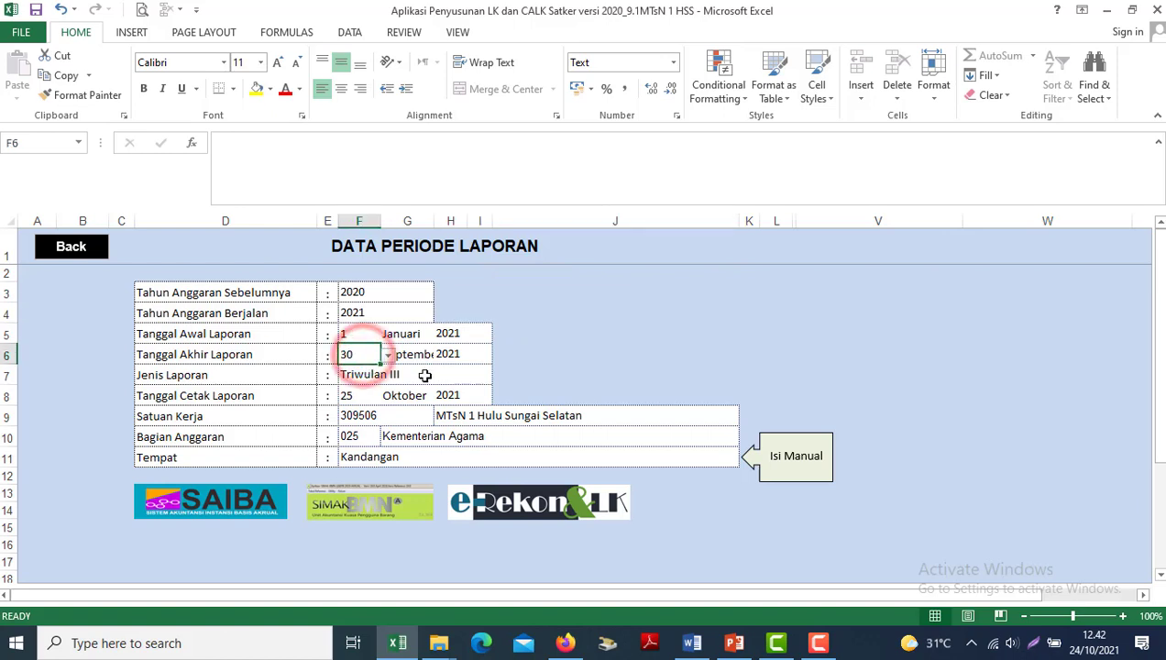
click(376, 376)
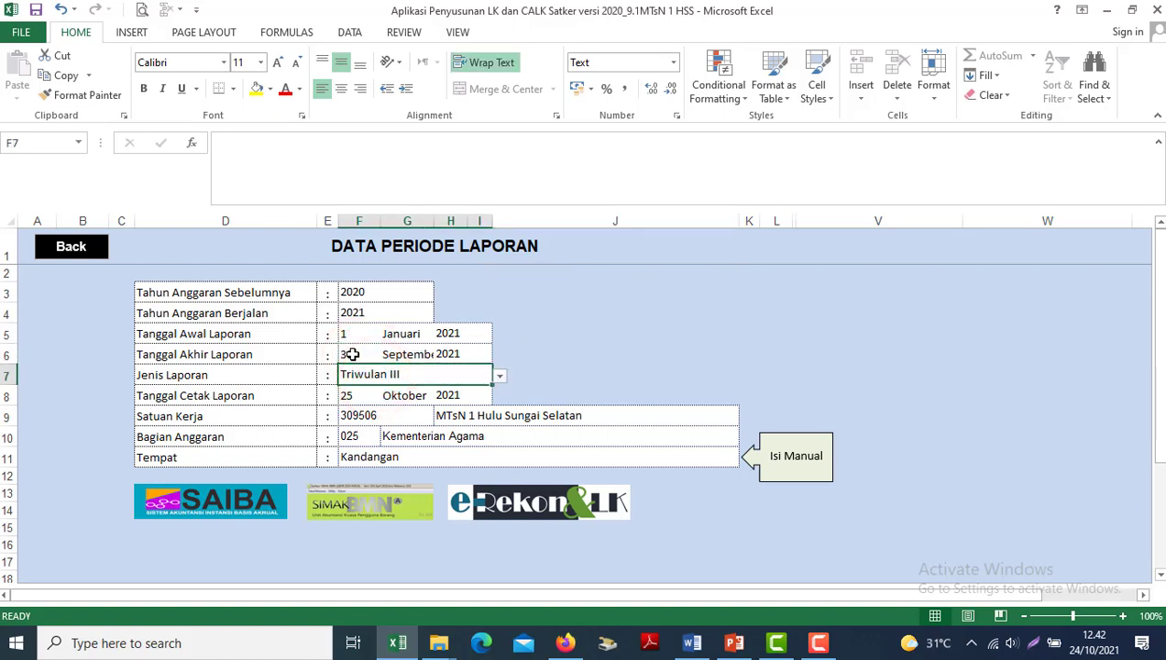
click(545, 357)
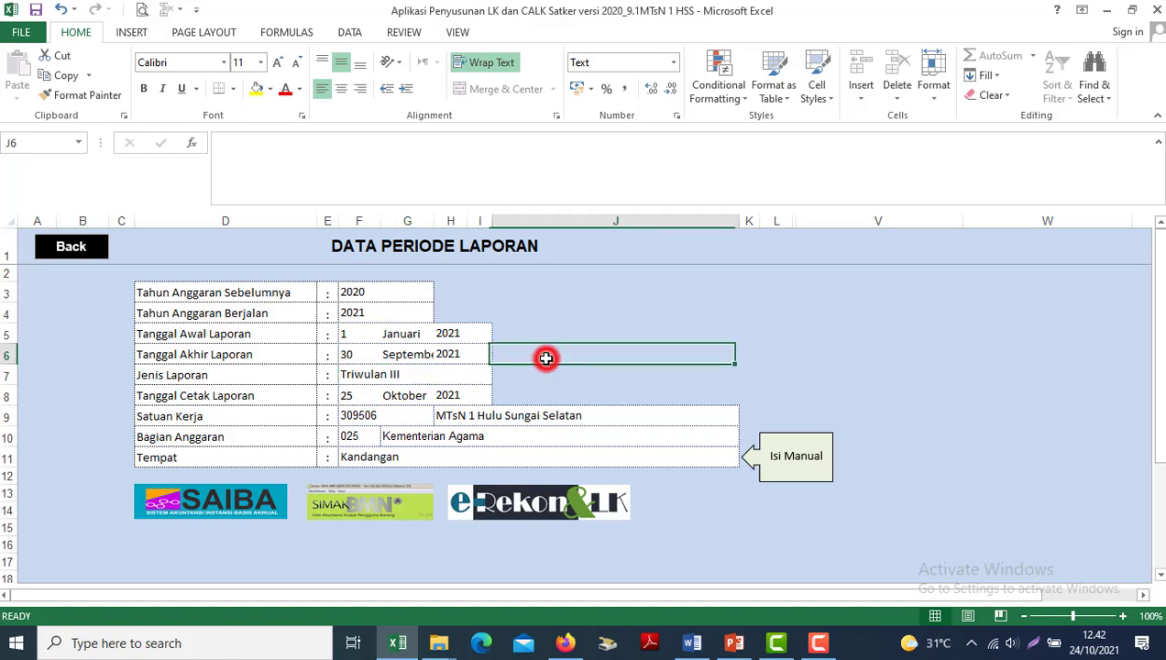
click(349, 357)
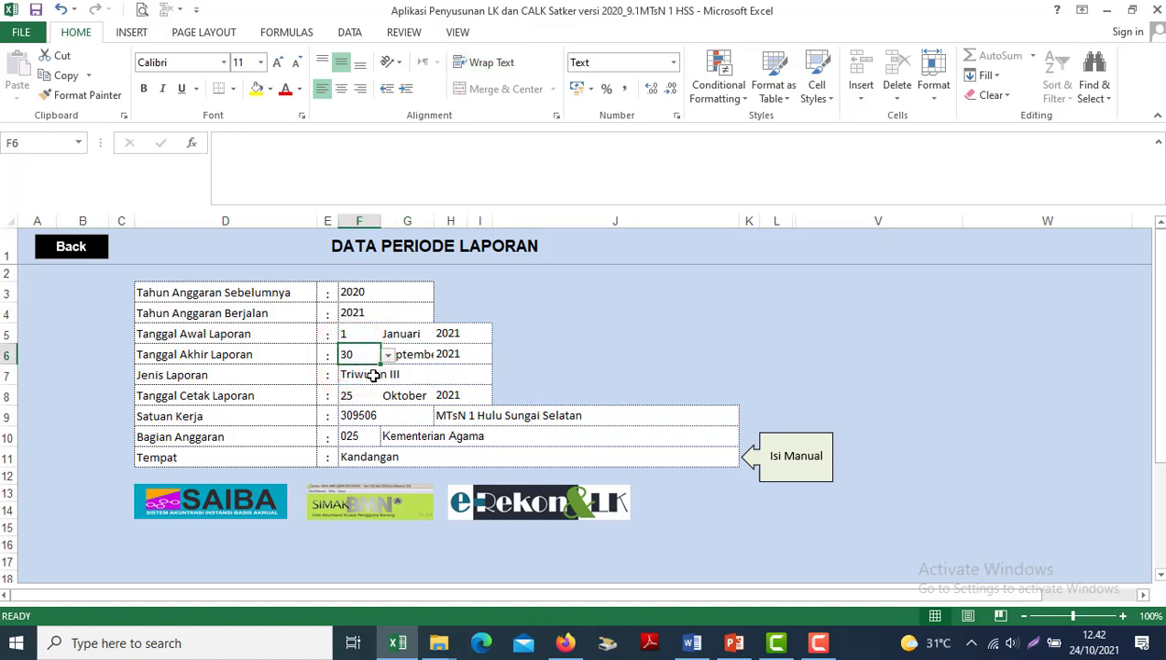
click(374, 377)
click(500, 377)
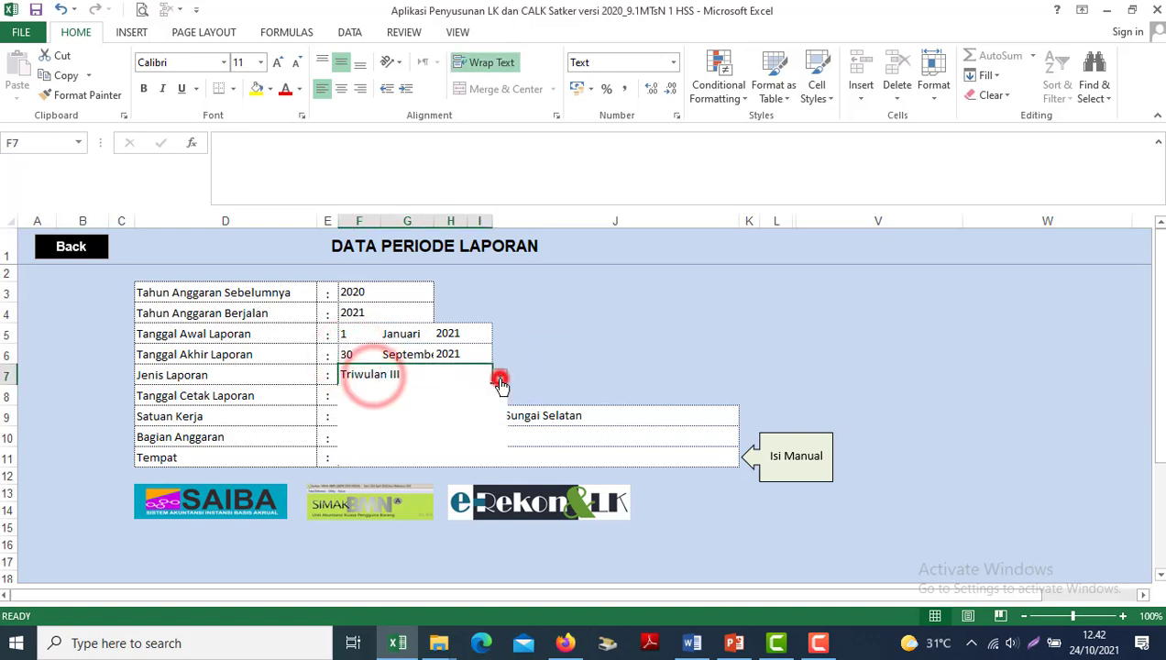
- Check the Tanggal Cetak Laporan day and the Satuan Kerja code and name fields
click(348, 396)
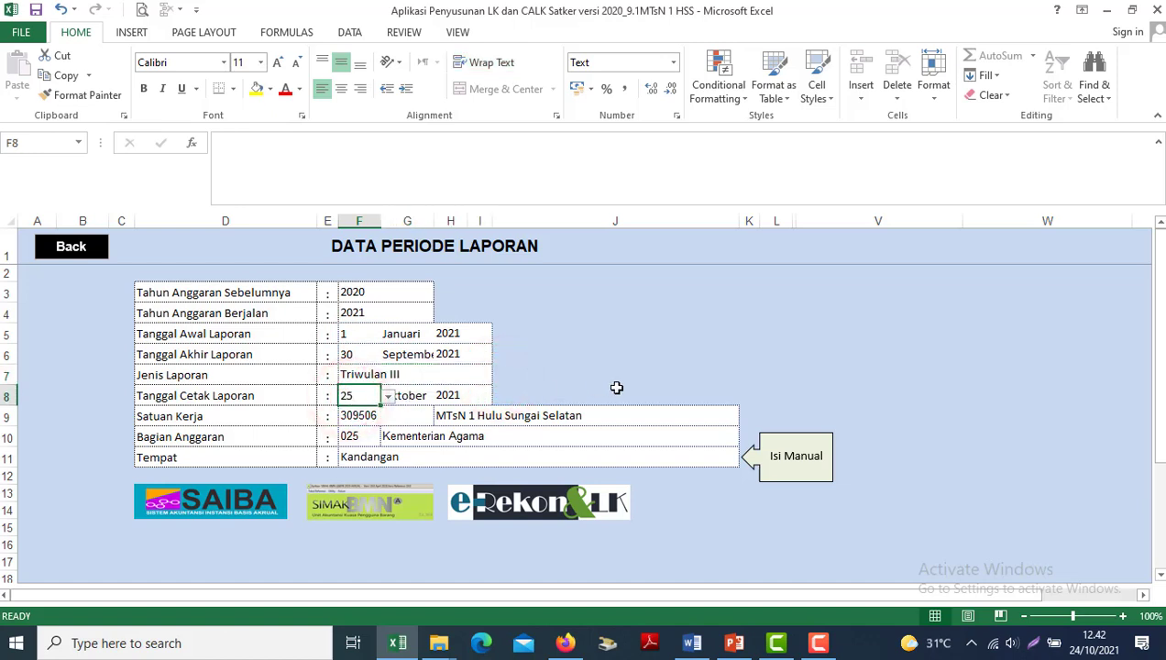
click(370, 417)
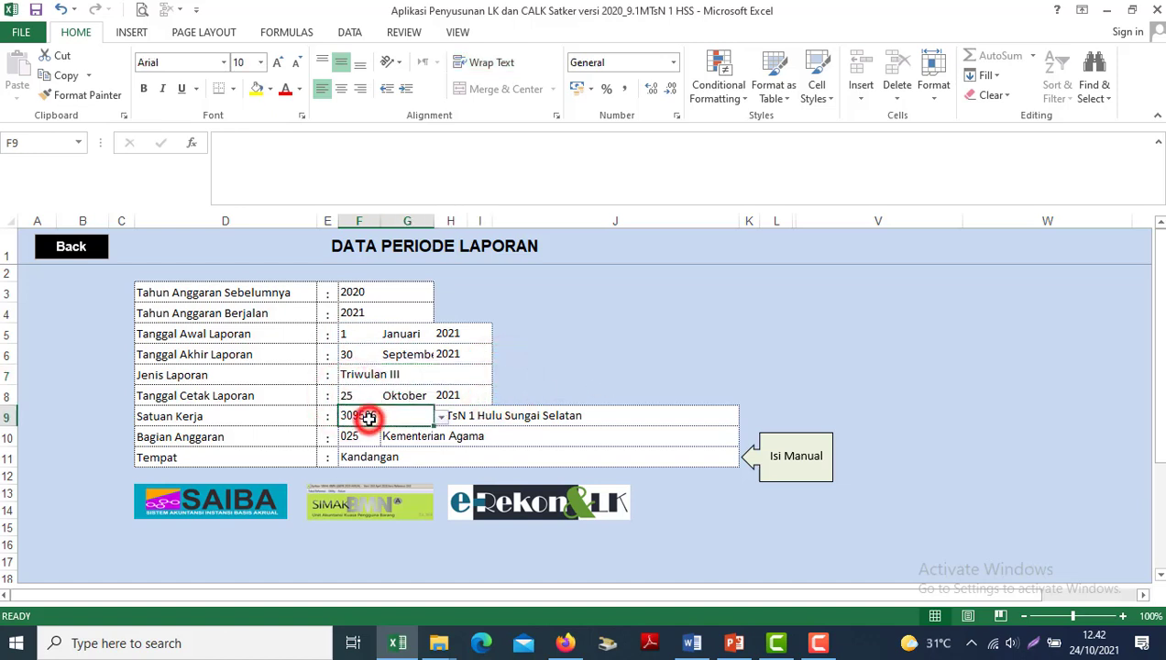
click(441, 418)
click(441, 419)
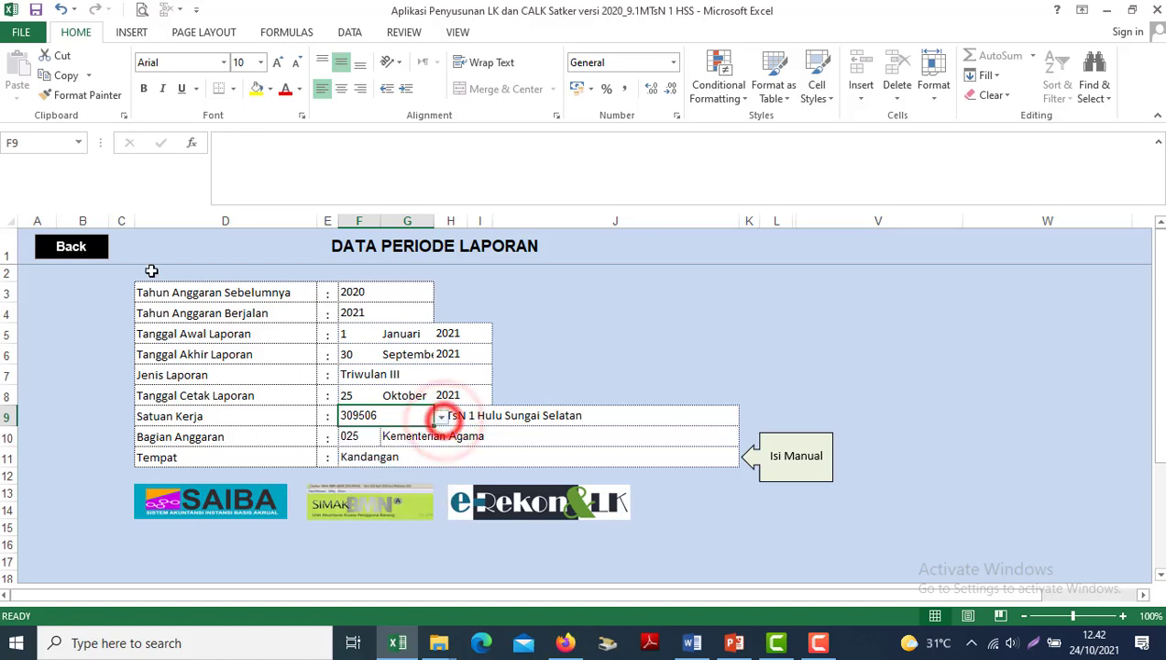
click(496, 417)
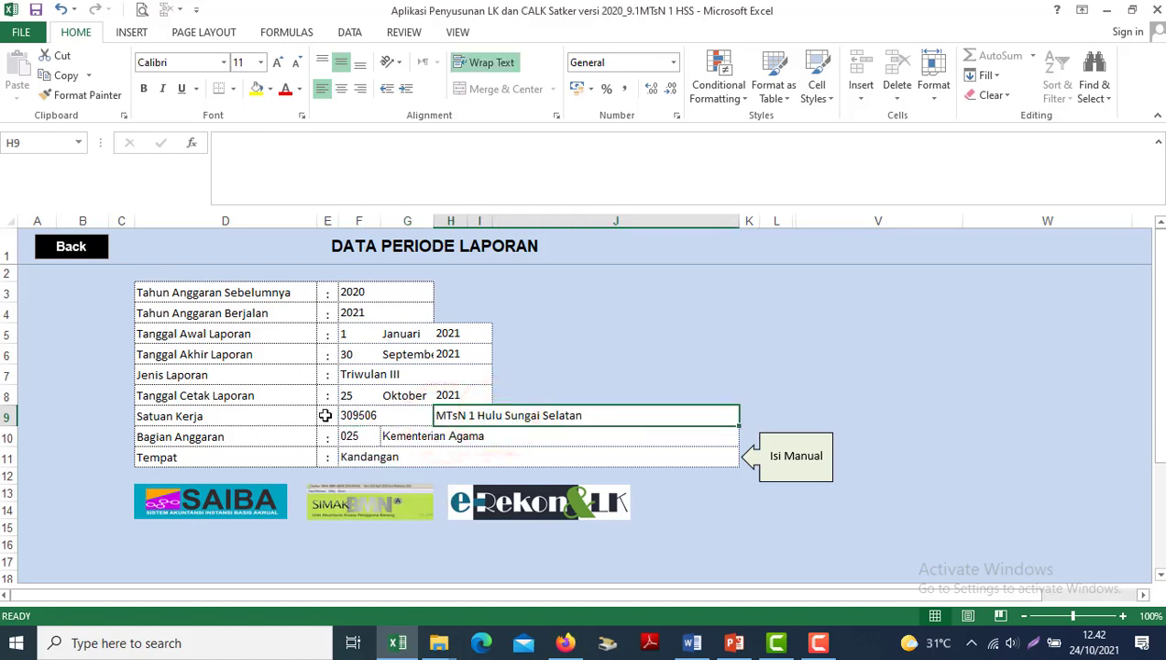
- Inspect the code choices for Bagian Anggaran and Satuan Kerja, and select the Tempat entry
click(346, 438)
click(388, 438)
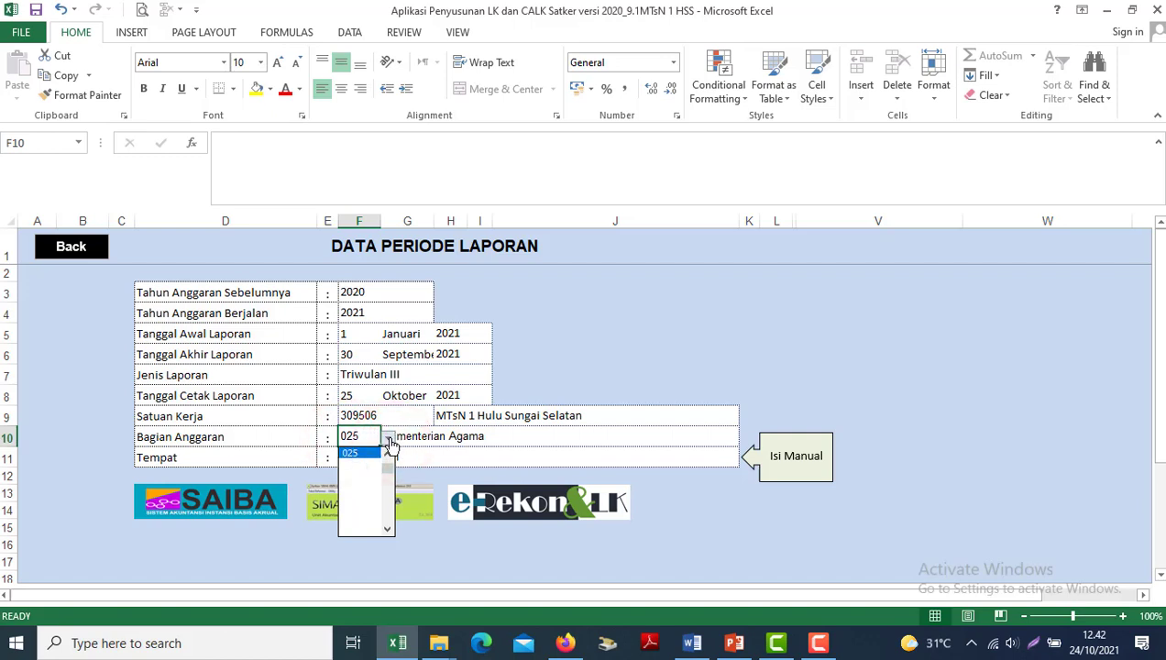
click(389, 439)
click(388, 438)
click(389, 438)
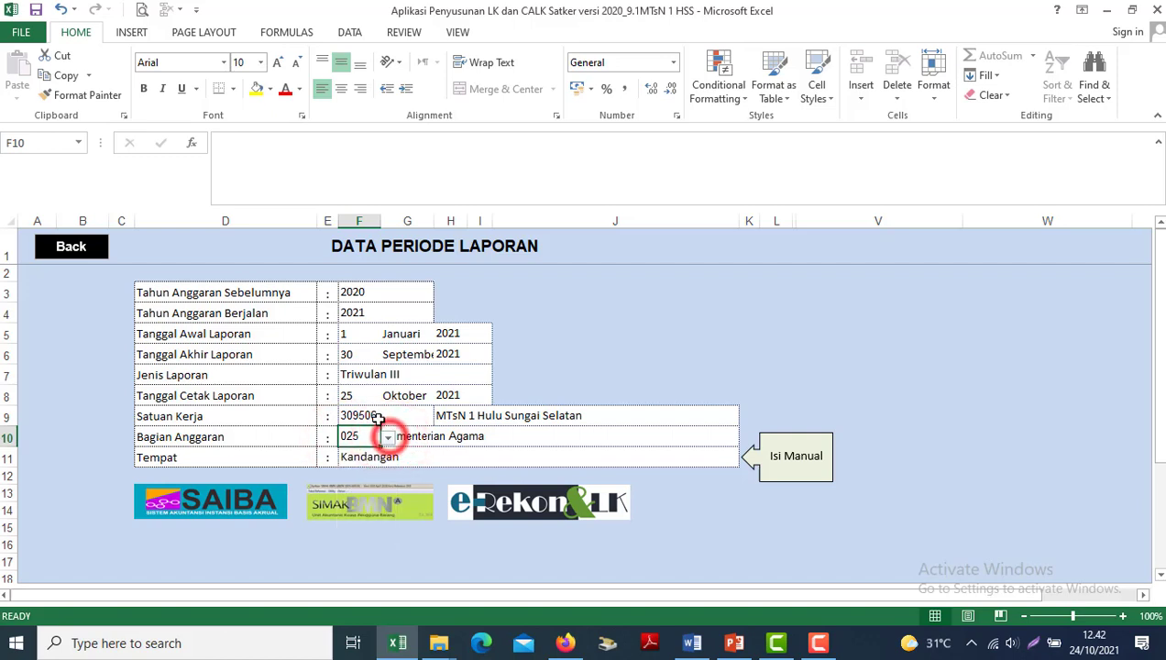
click(364, 415)
click(441, 417)
click(441, 417)
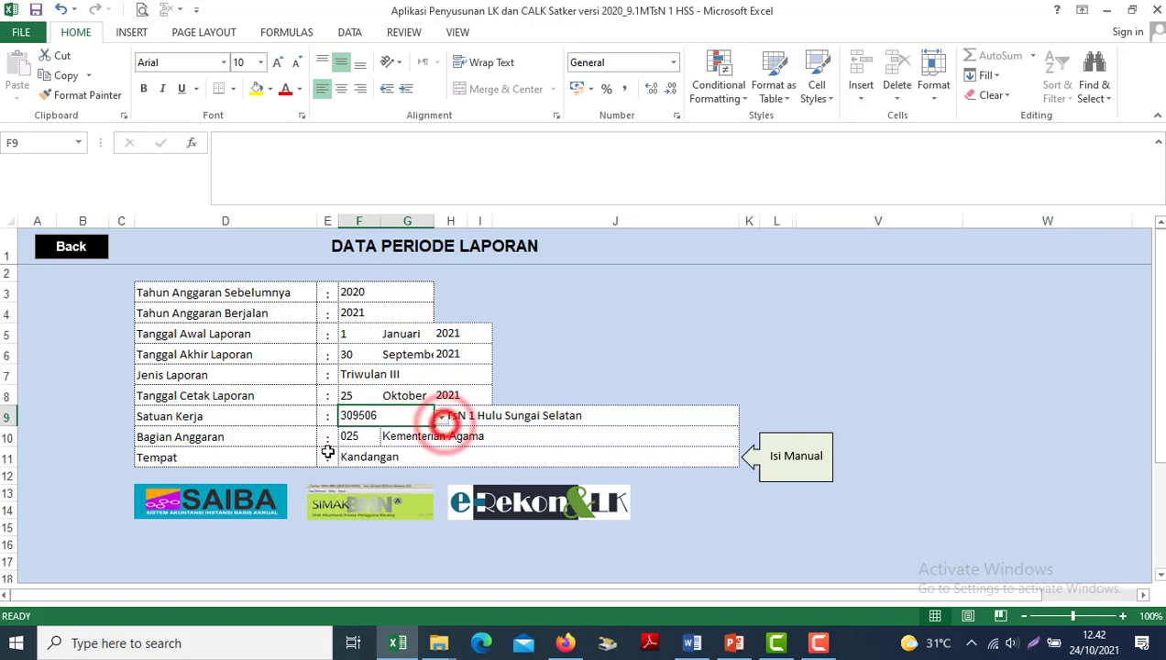
click(341, 459)
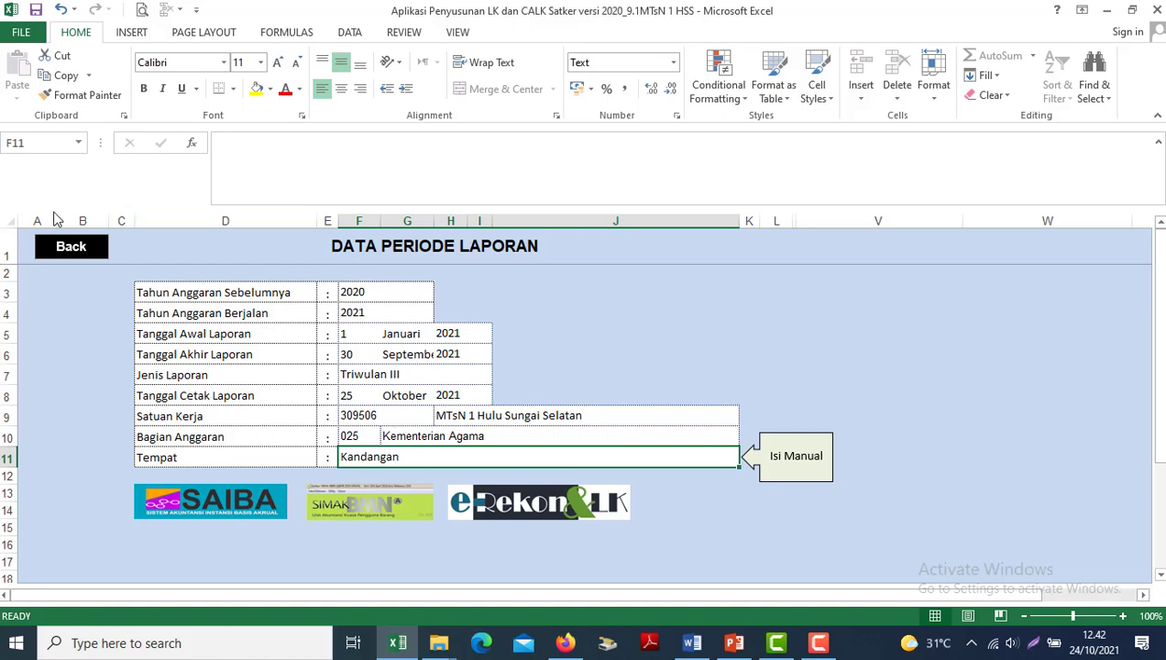
- Leave the Periode Laporan and Referensi pages and open the Rekam Data page
click(62, 252)
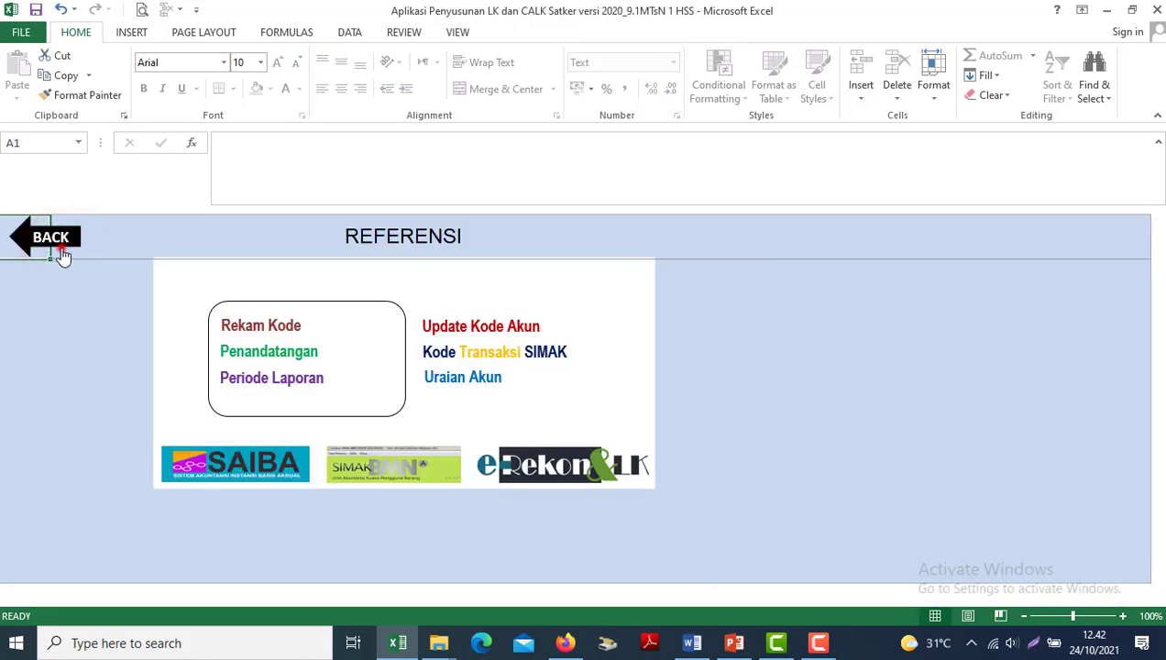
click(57, 250)
click(275, 399)
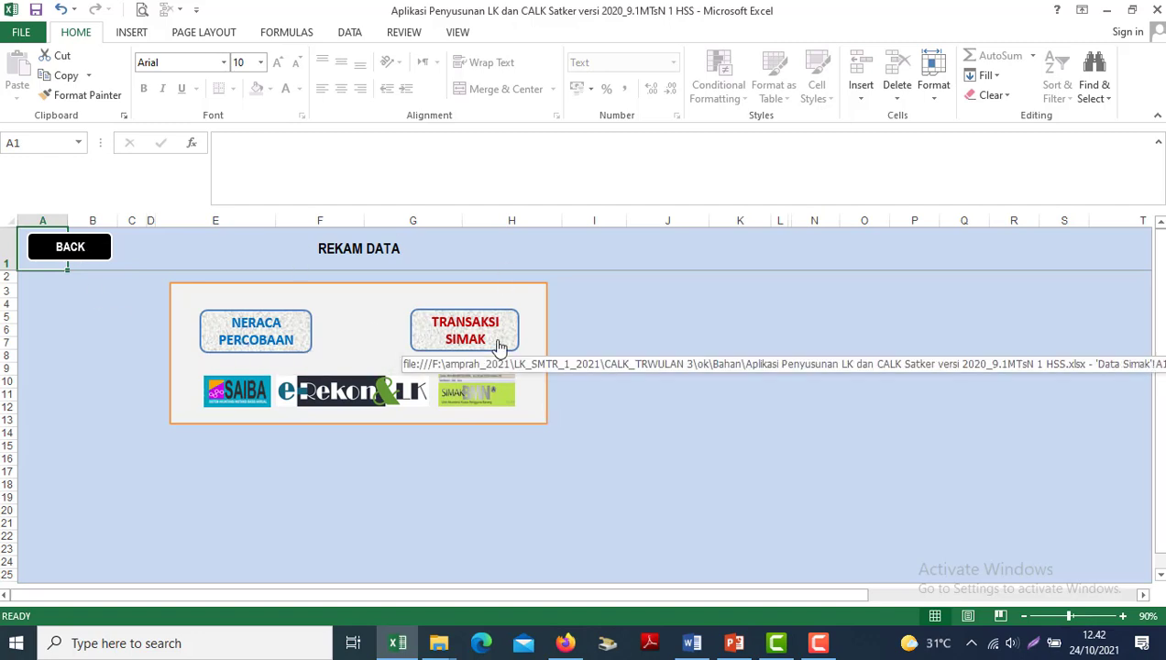
- Switch to File Explorer to view the PDF reports in the Bahan folder, and return to the Excel workbook
mouse_move(438, 644)
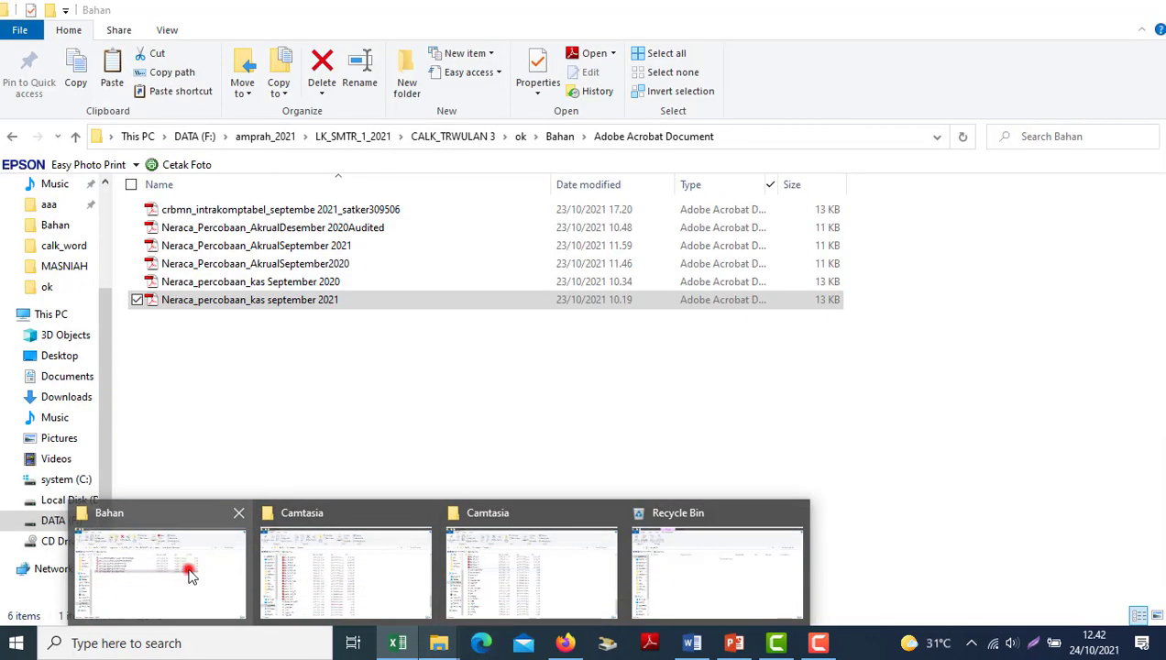
click(190, 573)
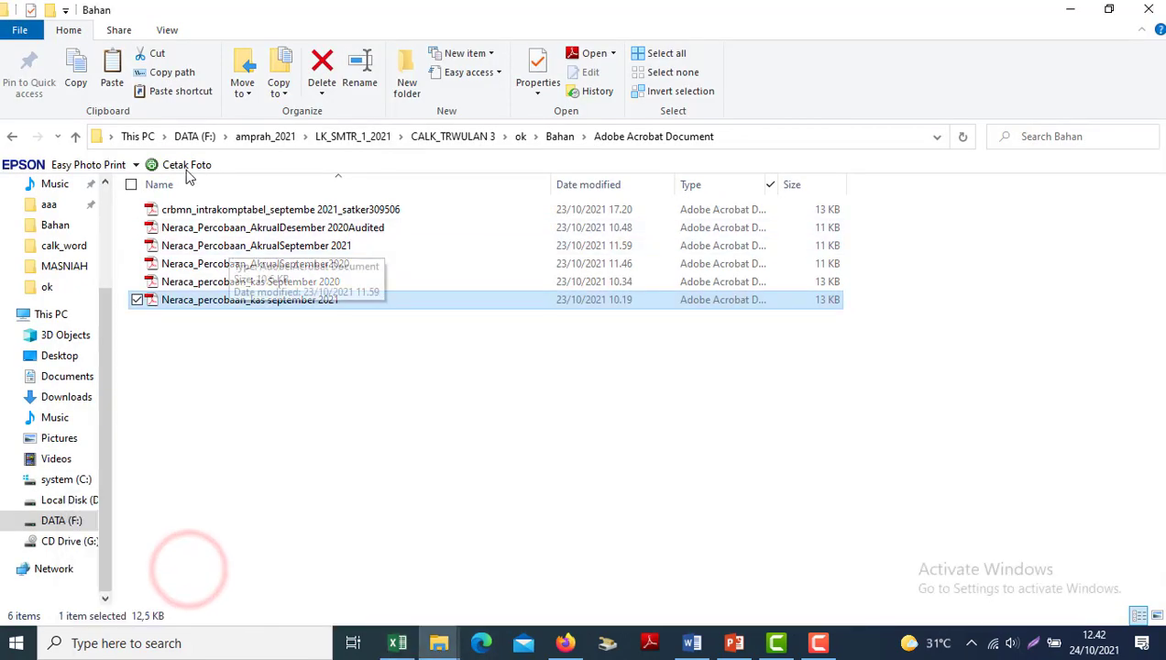
key(alt+Tab)
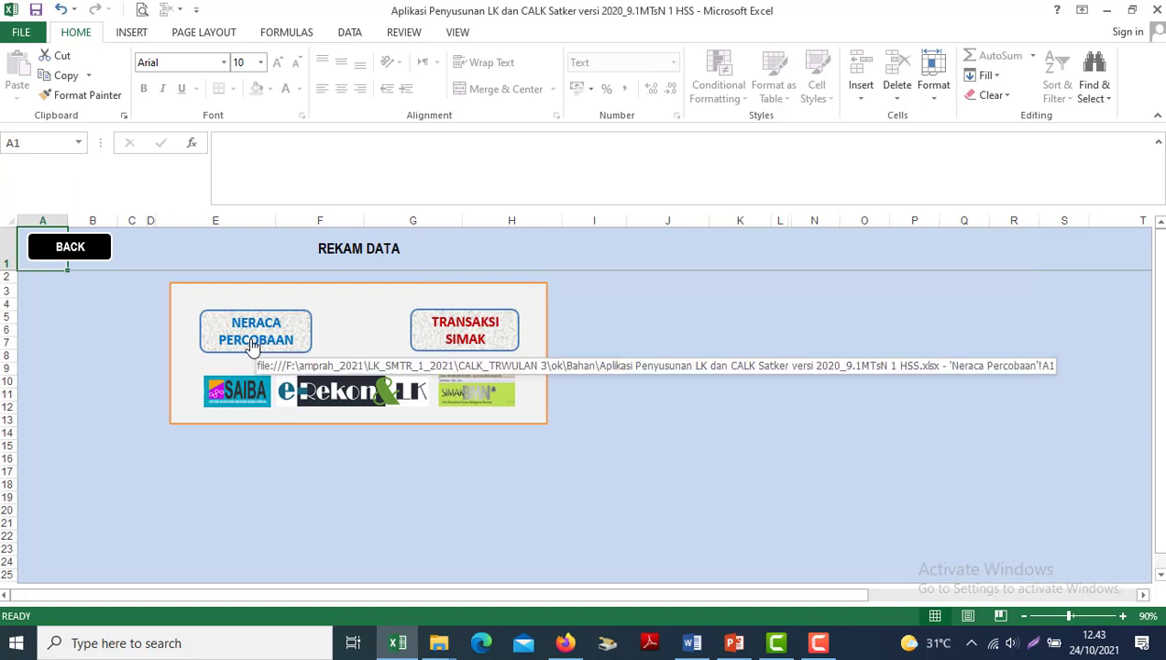
- Open the Neraca Percobaan page from Rekam Data and look over its Kas and Akrual period options
click(254, 344)
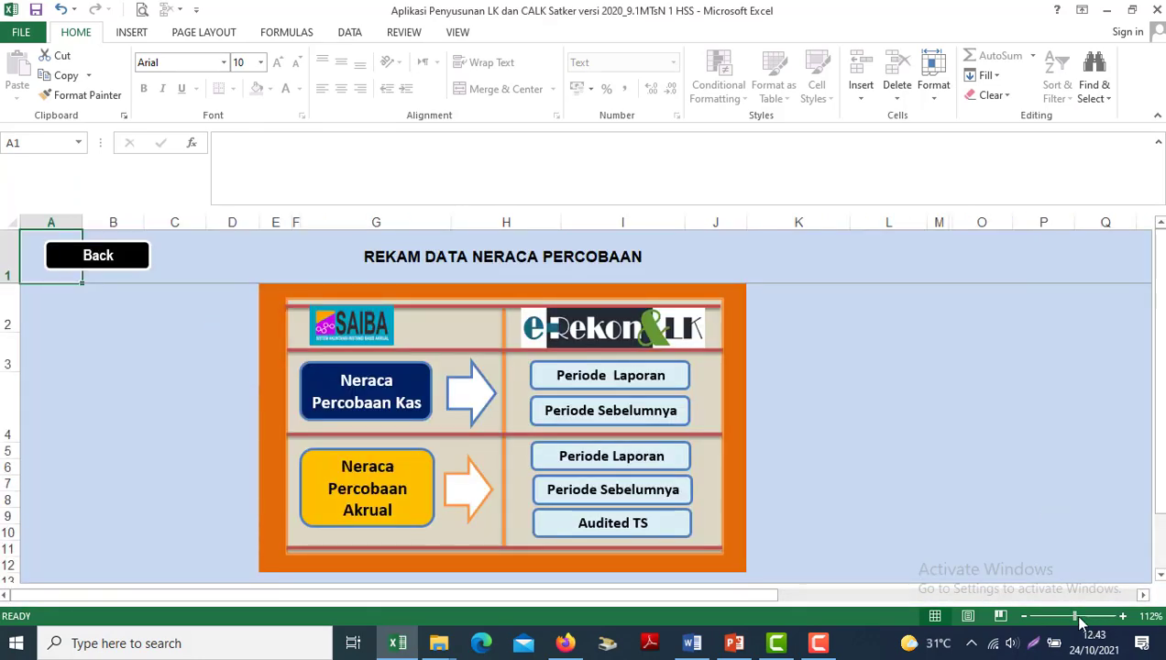
drag(1077, 616, 1078, 617)
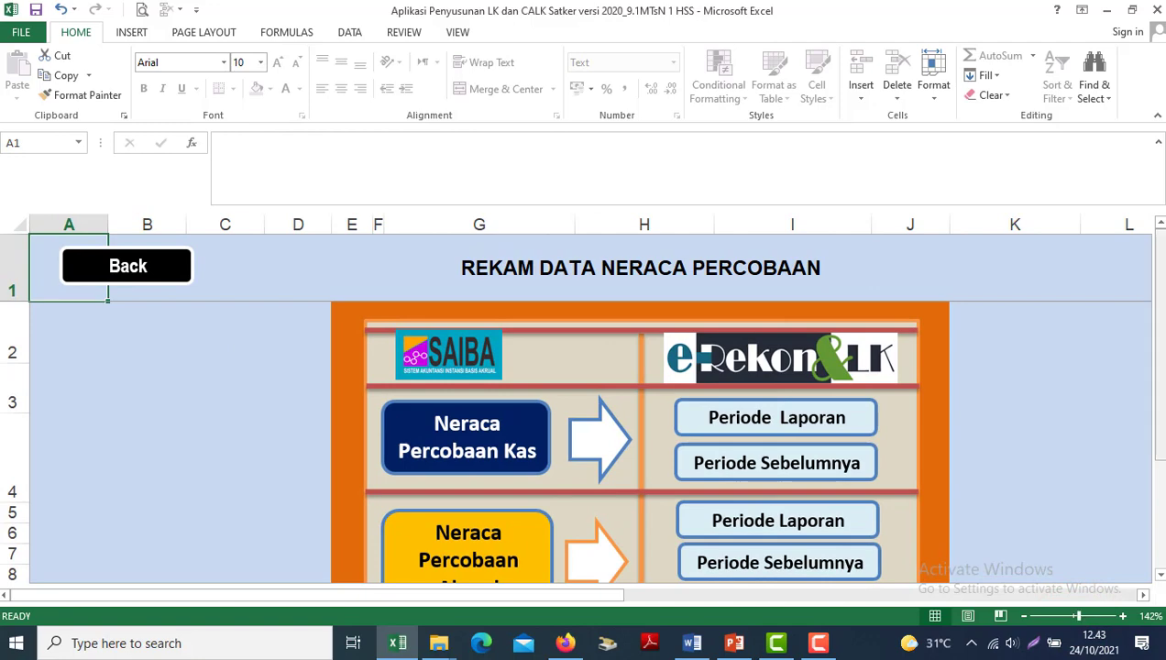
drag(1153, 293, 1152, 301)
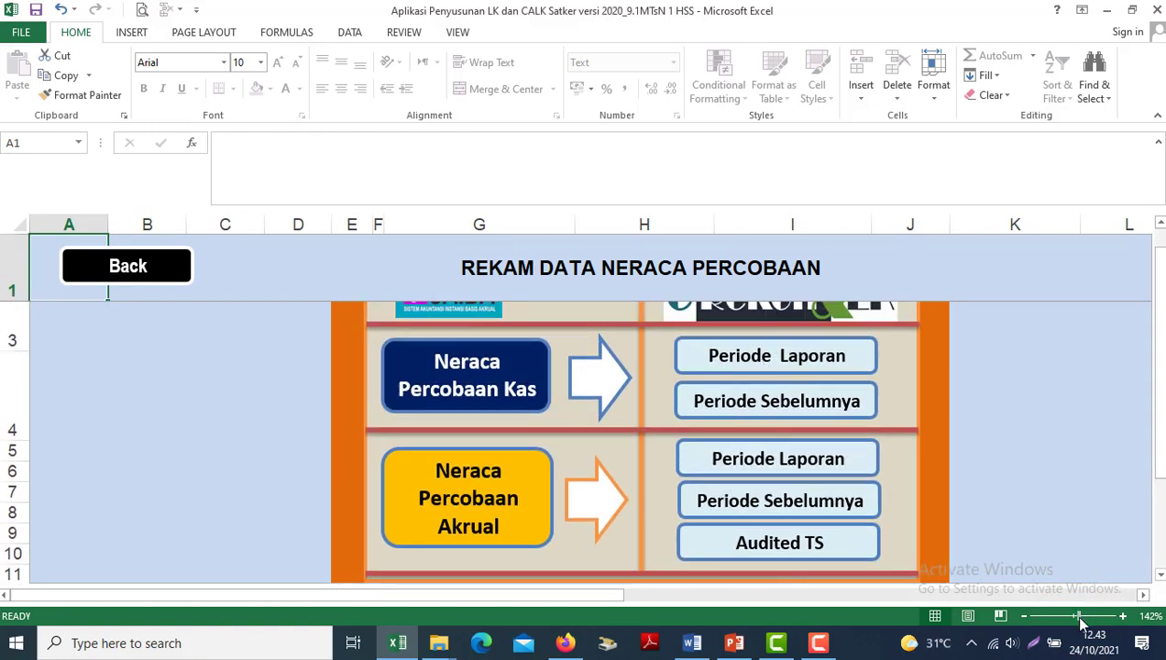
drag(1080, 618, 1073, 616)
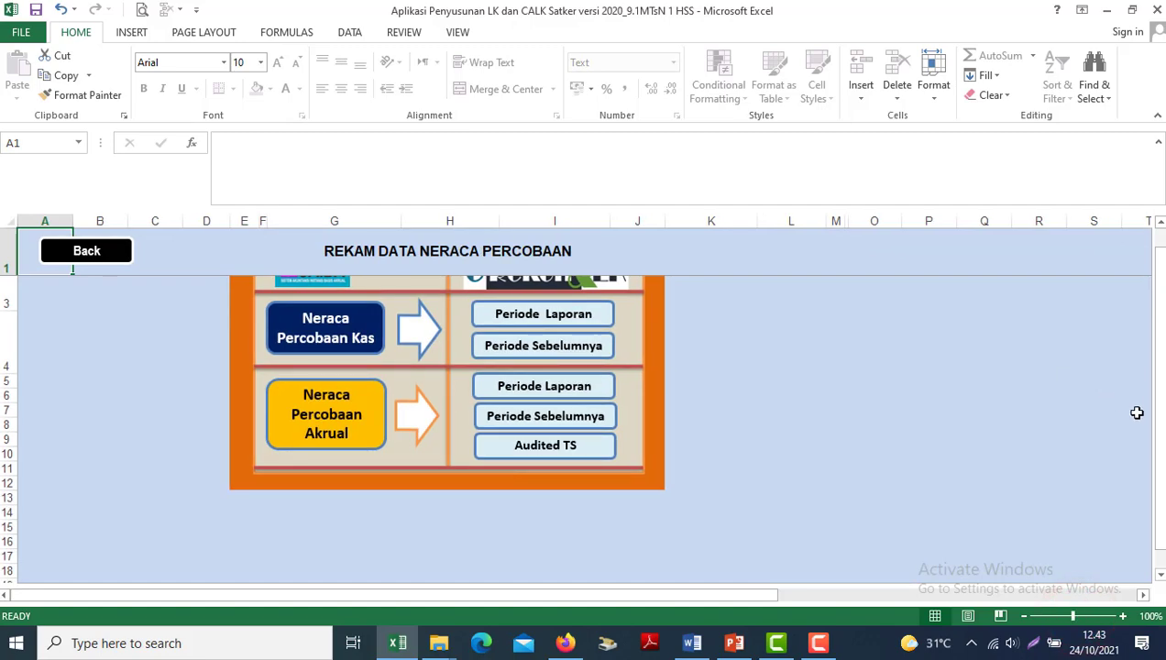
- Open the Periode Laporan page of Neraca Percobaan Kas and view its table from the first row
drag(1153, 303, 1153, 280)
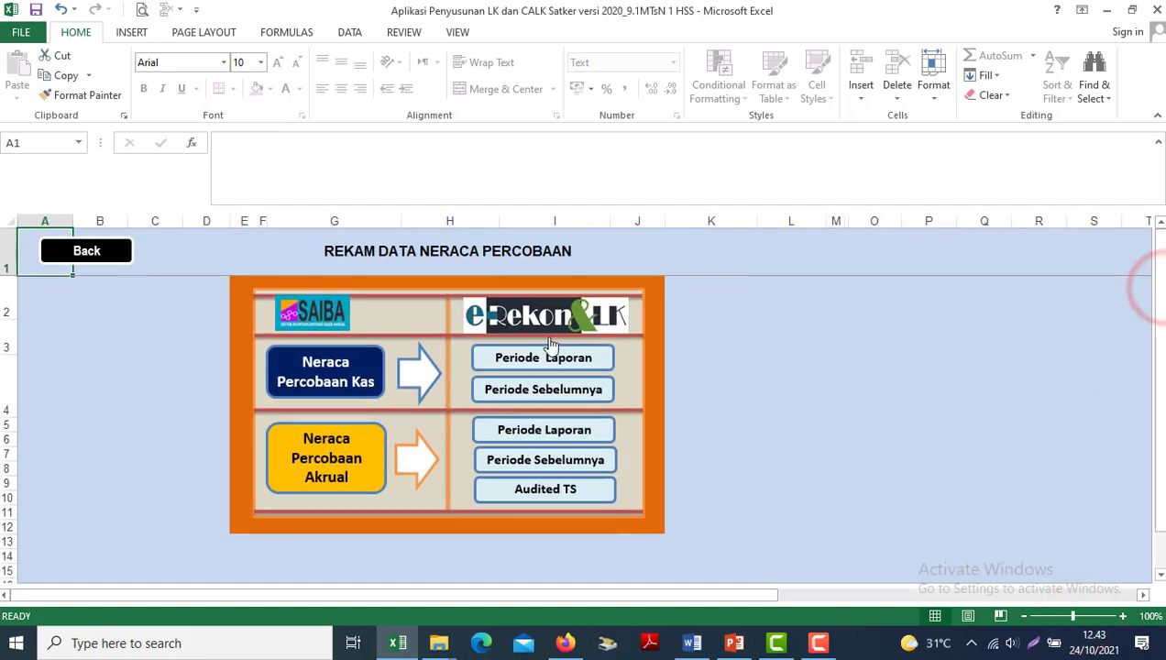
click(533, 357)
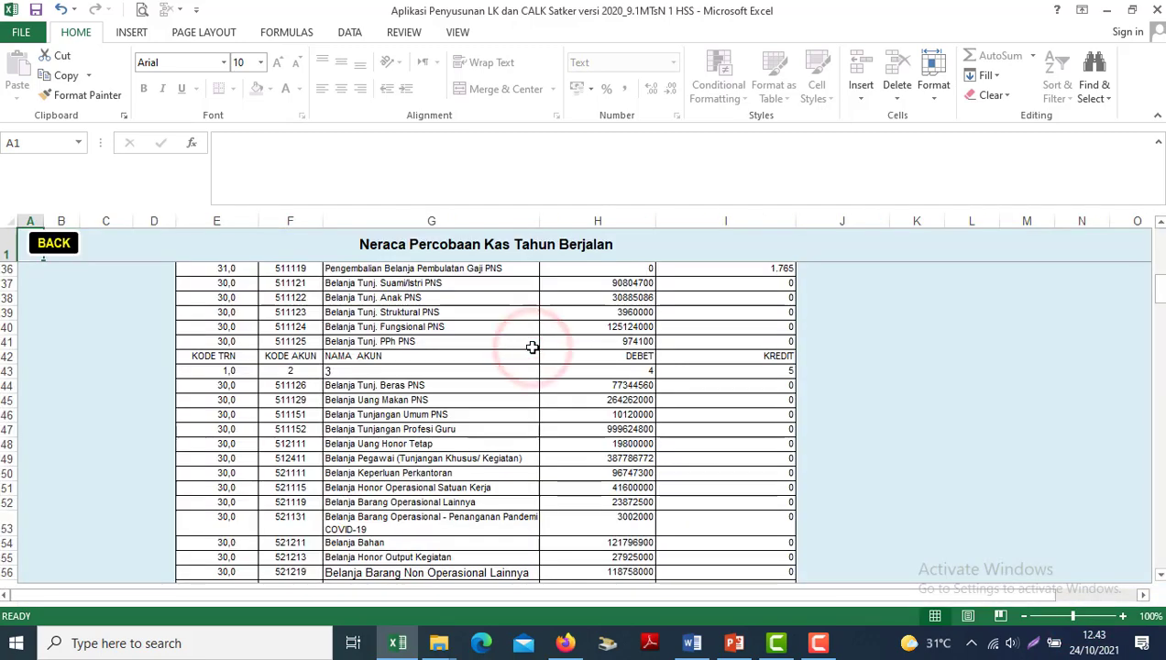
drag(1153, 286, 1153, 275)
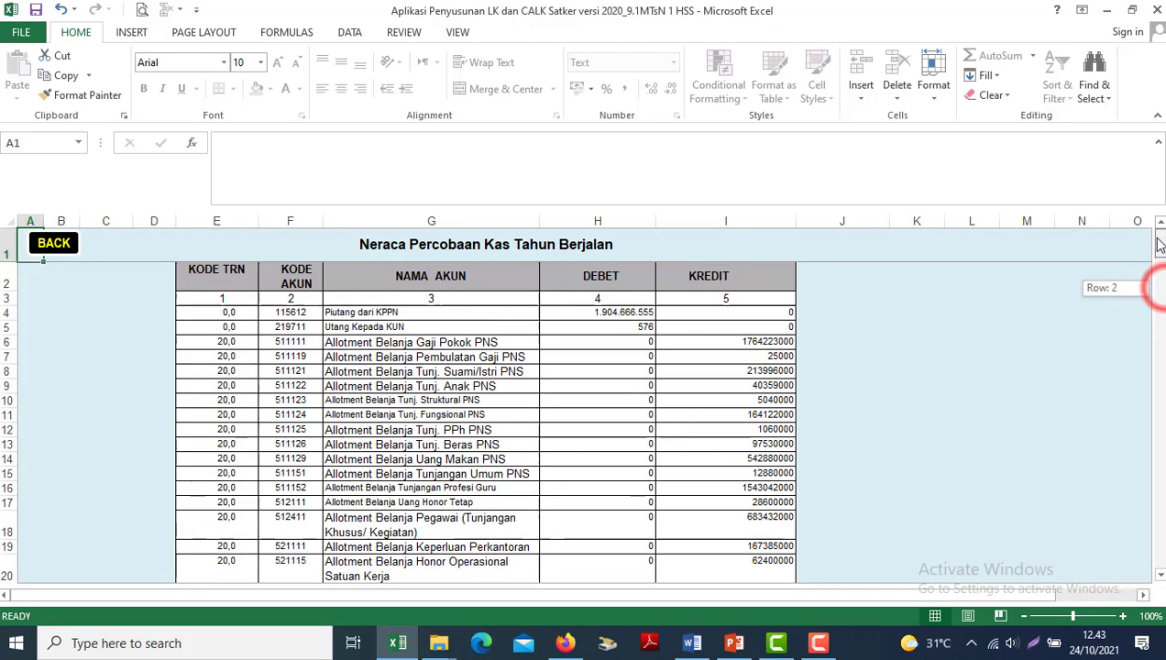
- Switch to the Word document calak trw 3 and read which months the Neraca Percobaan Kas and Akrual periods require
click(693, 642)
click(578, 536)
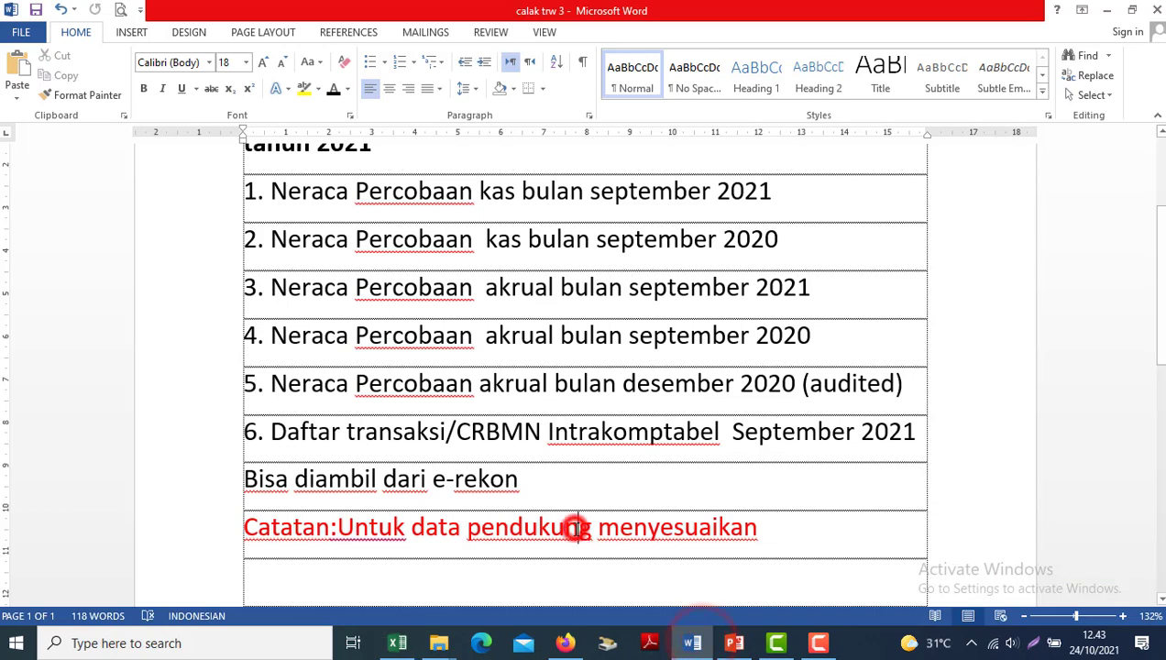
scroll(577, 536, down, 10)
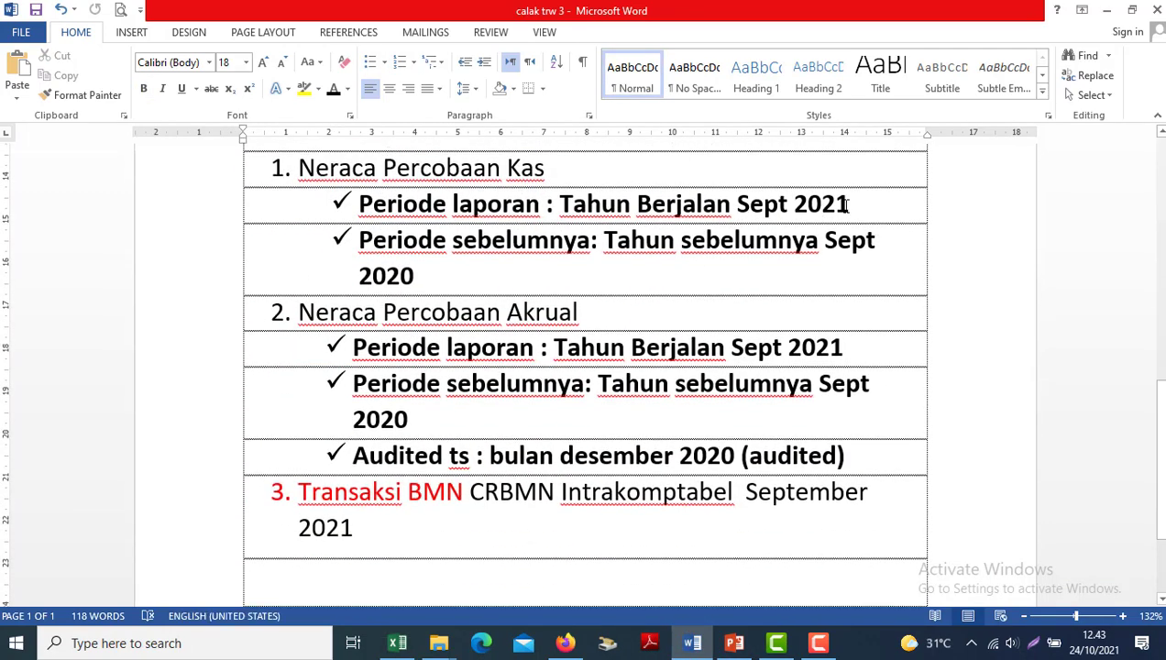
- Open crbmn_intrakomptabel_septembe 2021_satker309506 from the Bahan folder in Nitro Pro and check the period list in Word
mouse_move(438, 646)
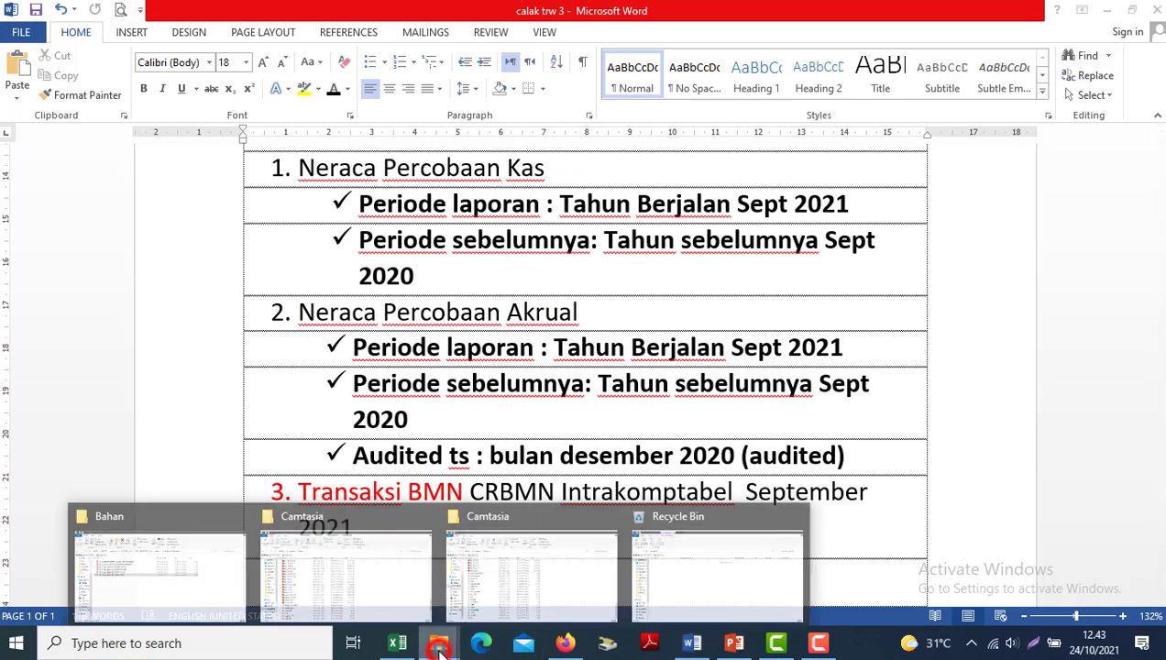
click(126, 567)
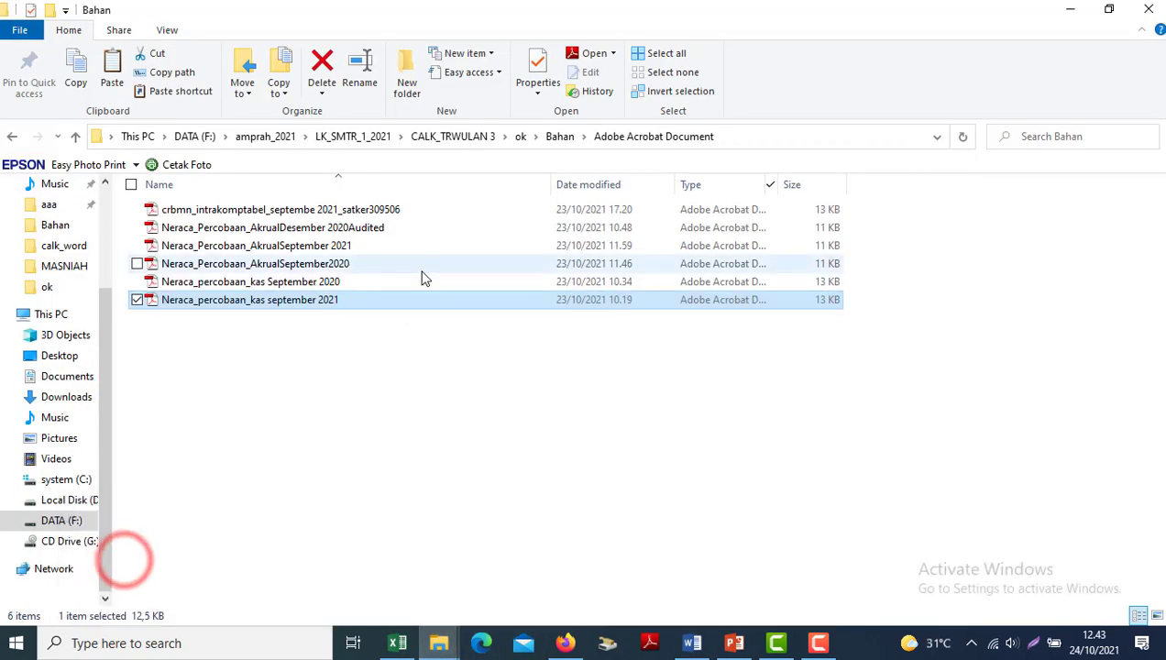
click(283, 210)
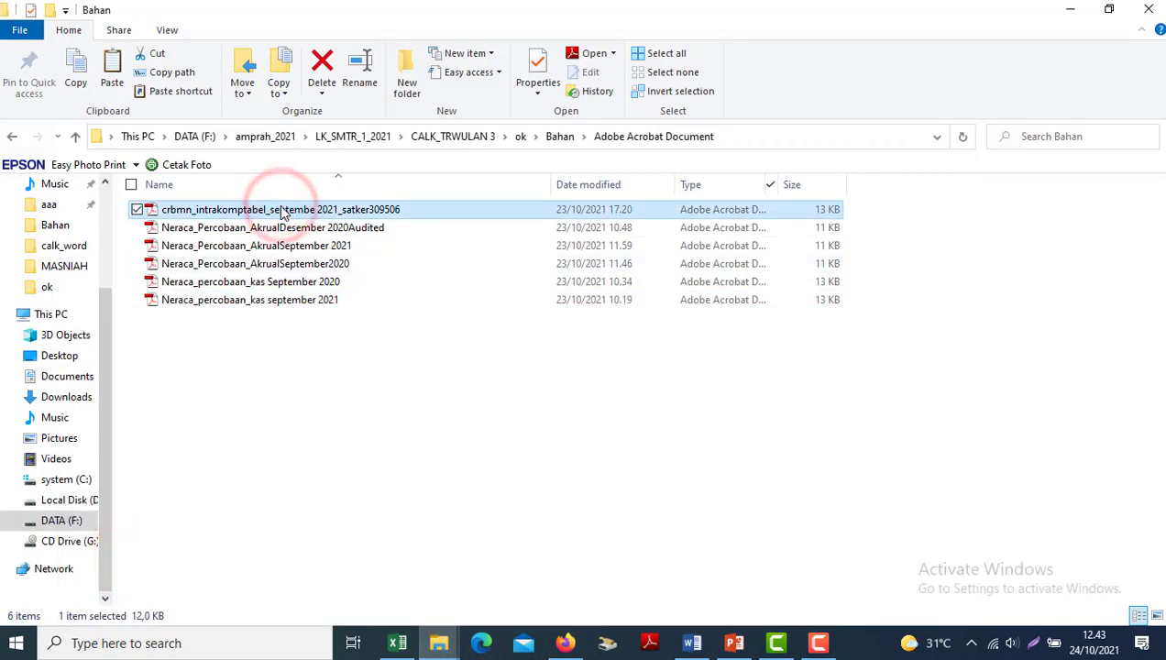
right_click(283, 210)
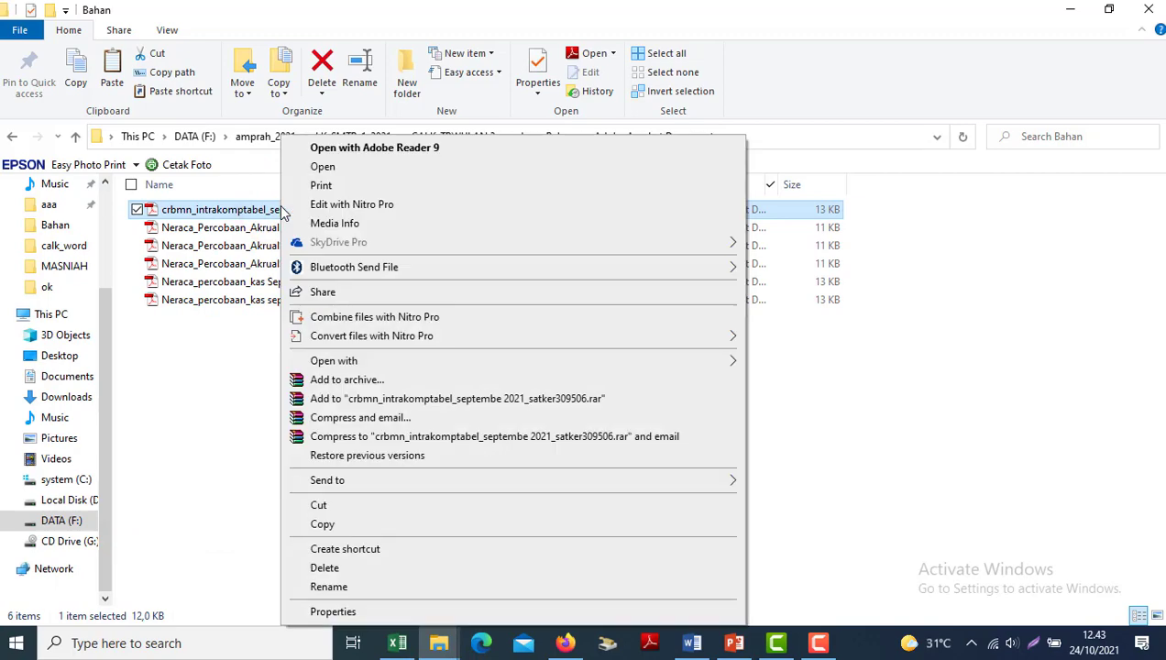
click(486, 360)
click(781, 439)
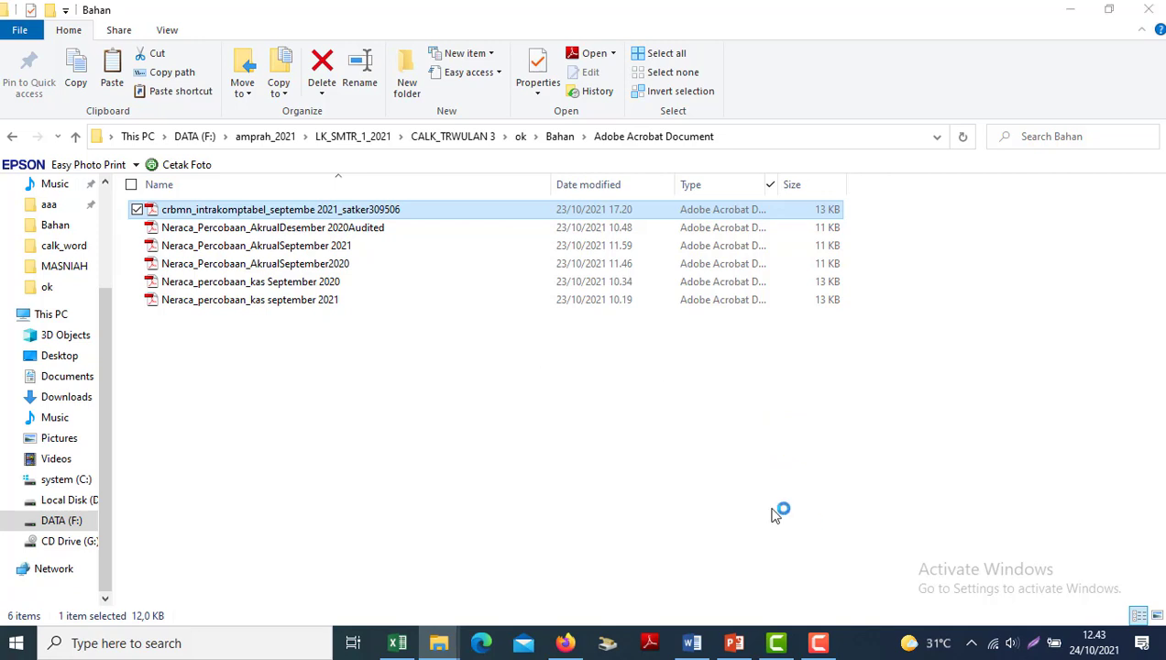
click(690, 642)
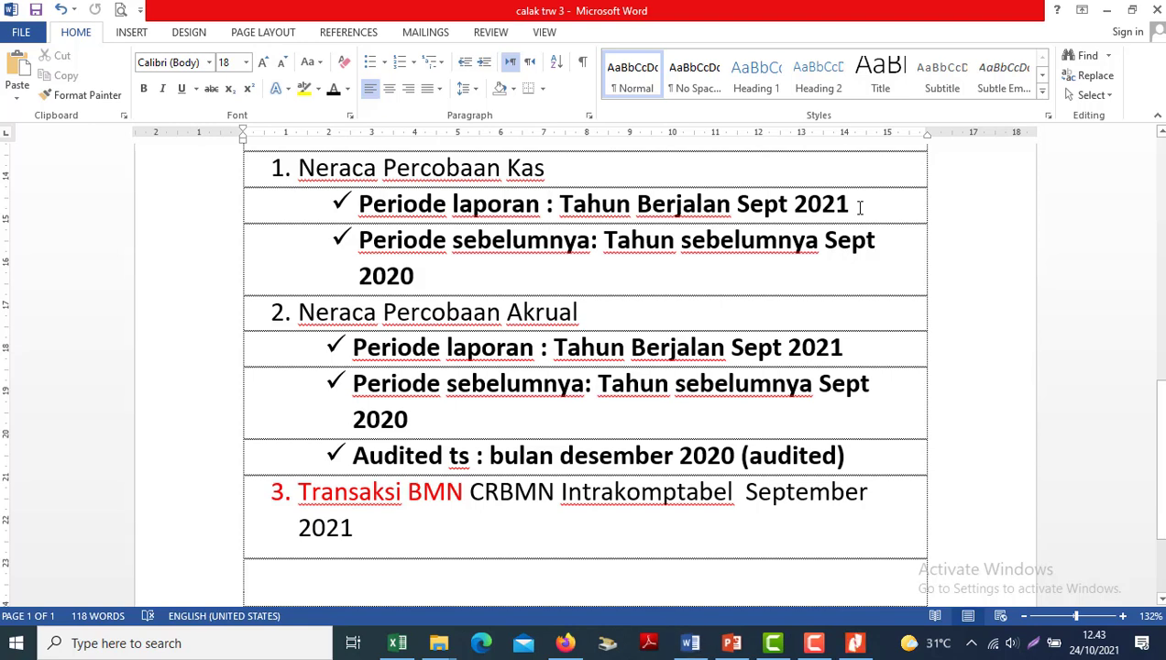
click(854, 642)
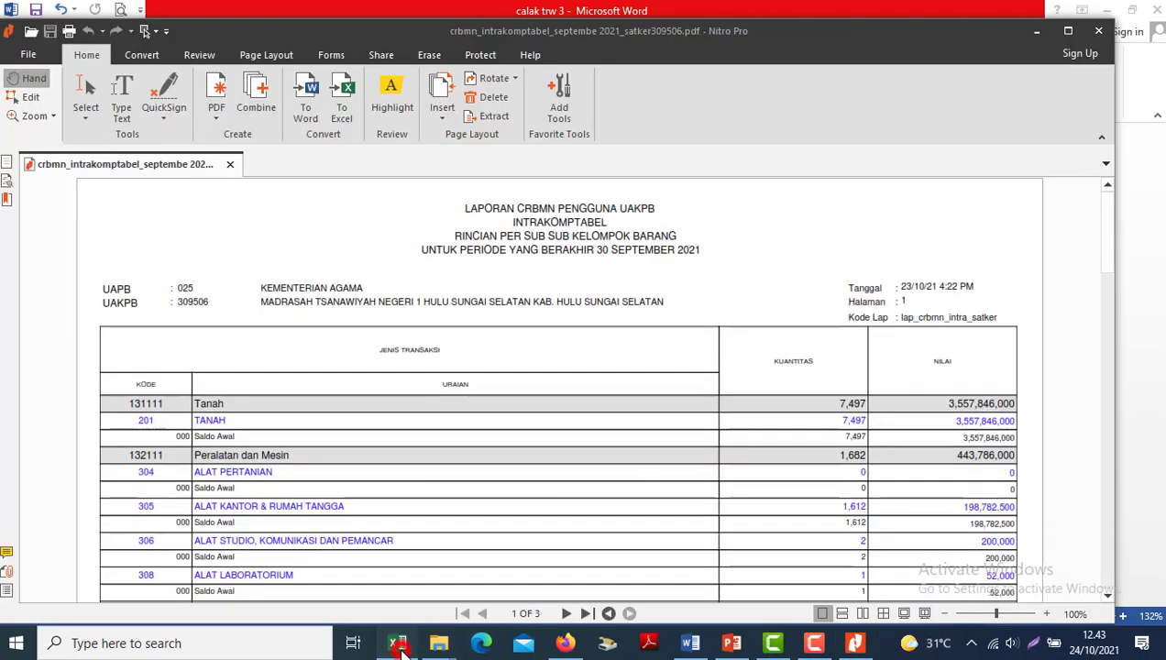
- Return to the Excel workbook, leave the Neraca Percobaan Kas page, and reopen it for Periode Laporan
click(398, 645)
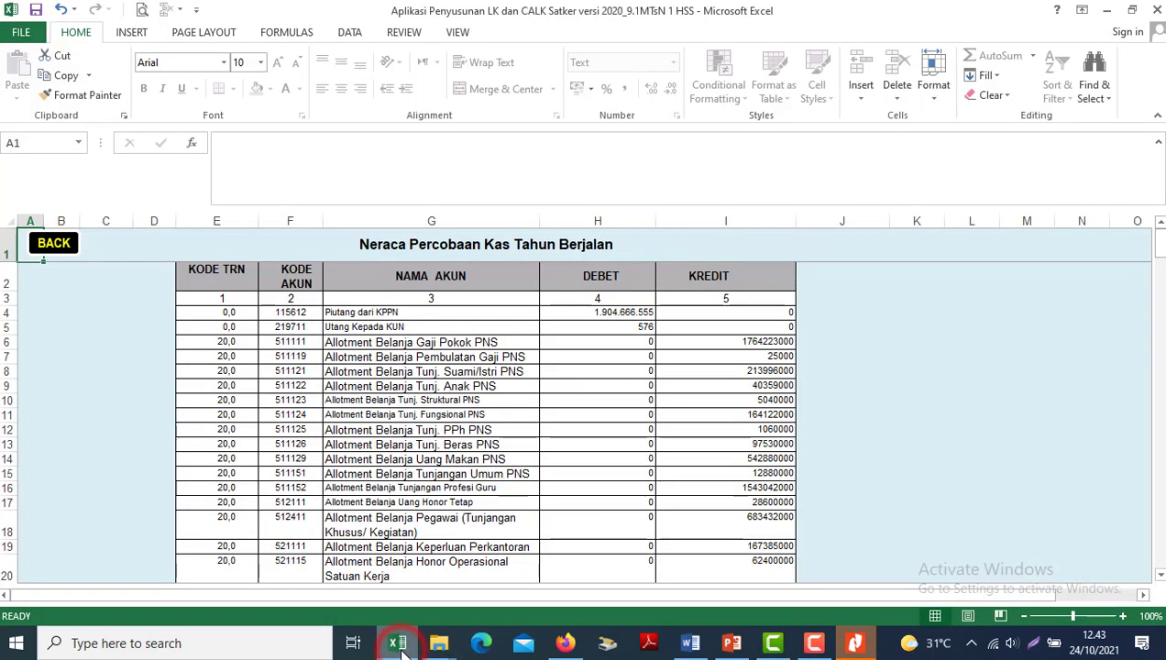
click(55, 246)
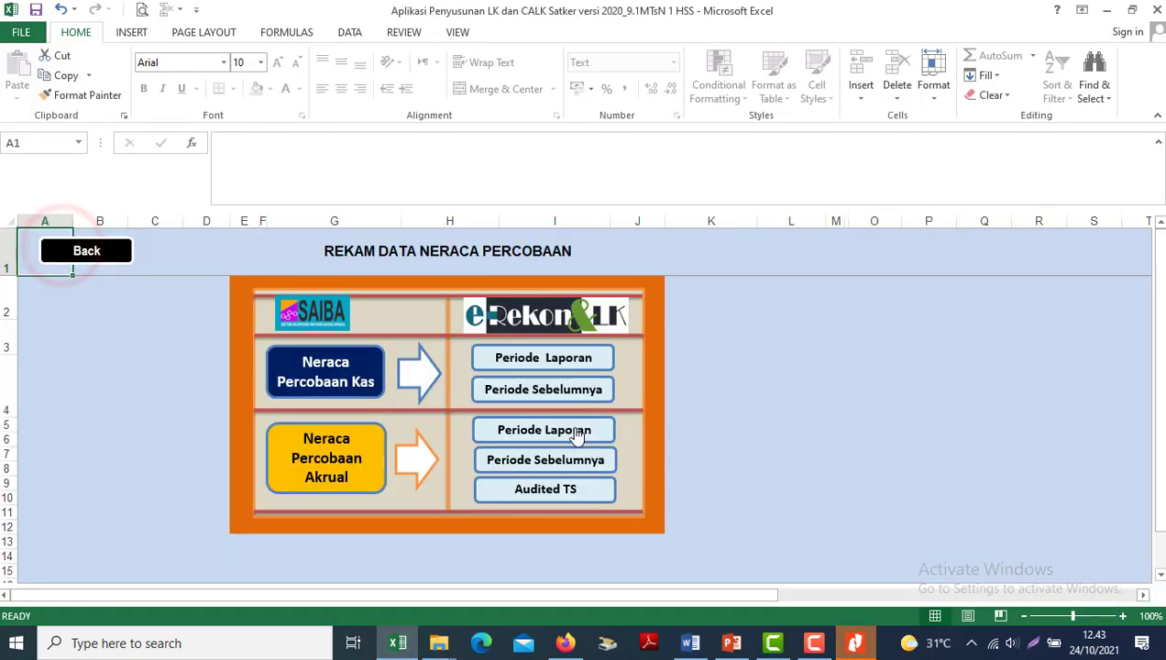
click(510, 362)
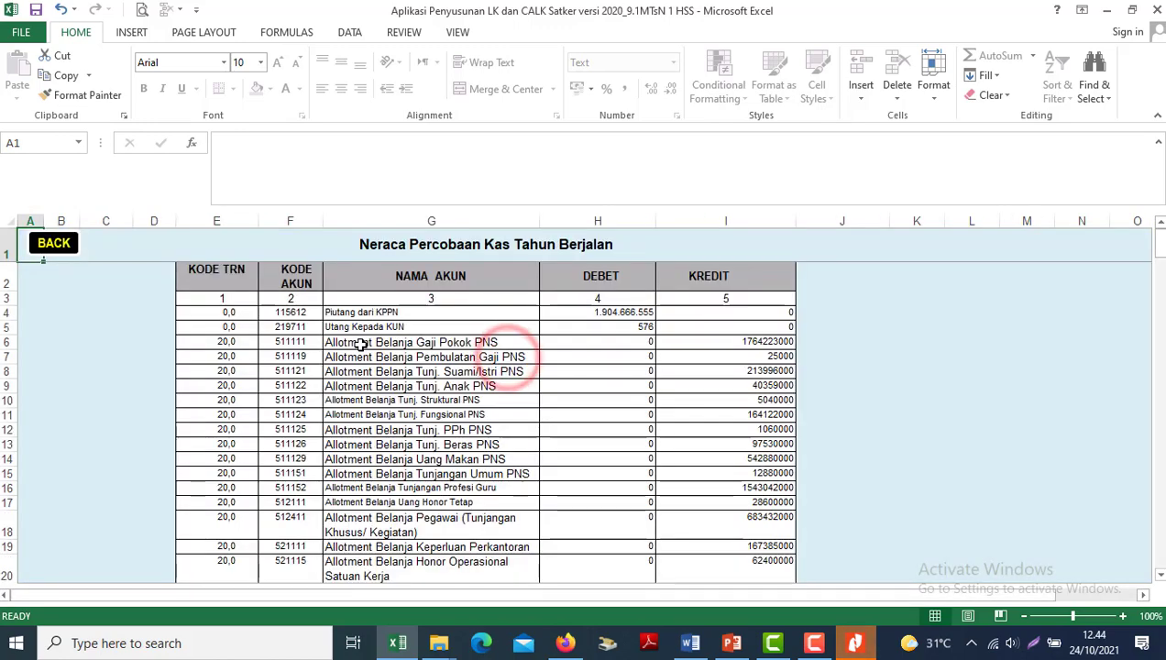
- Close the crbmn_intrakomptabel report in Nitro Pro and minimize the Excel workbook
click(858, 646)
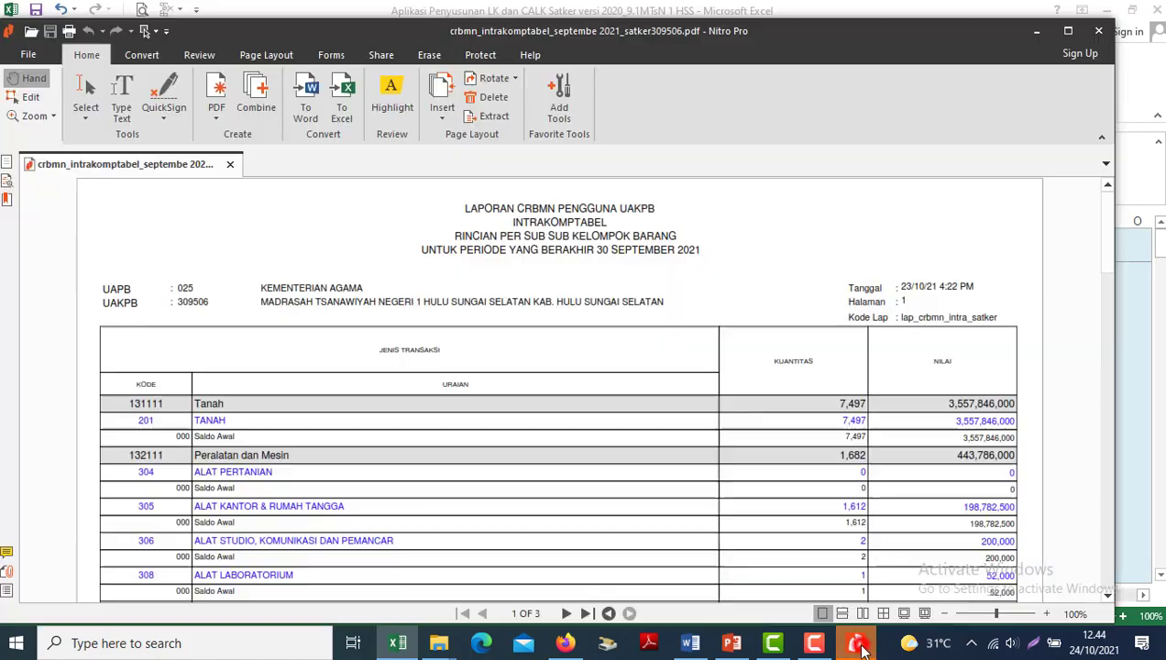
click(1101, 33)
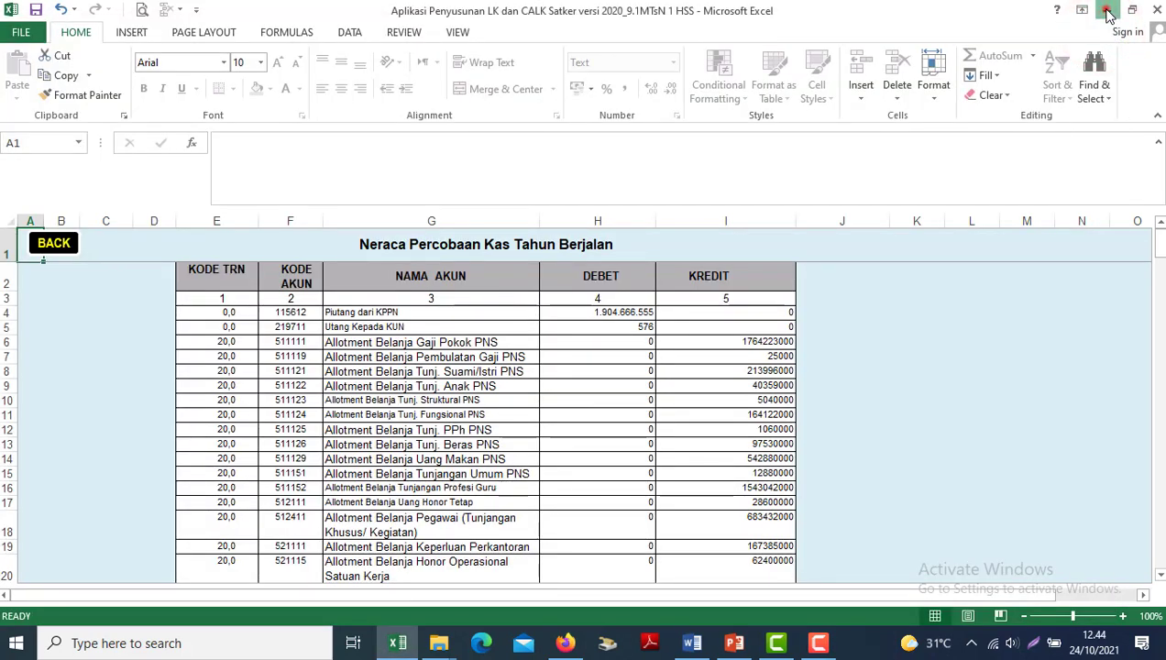
click(1107, 11)
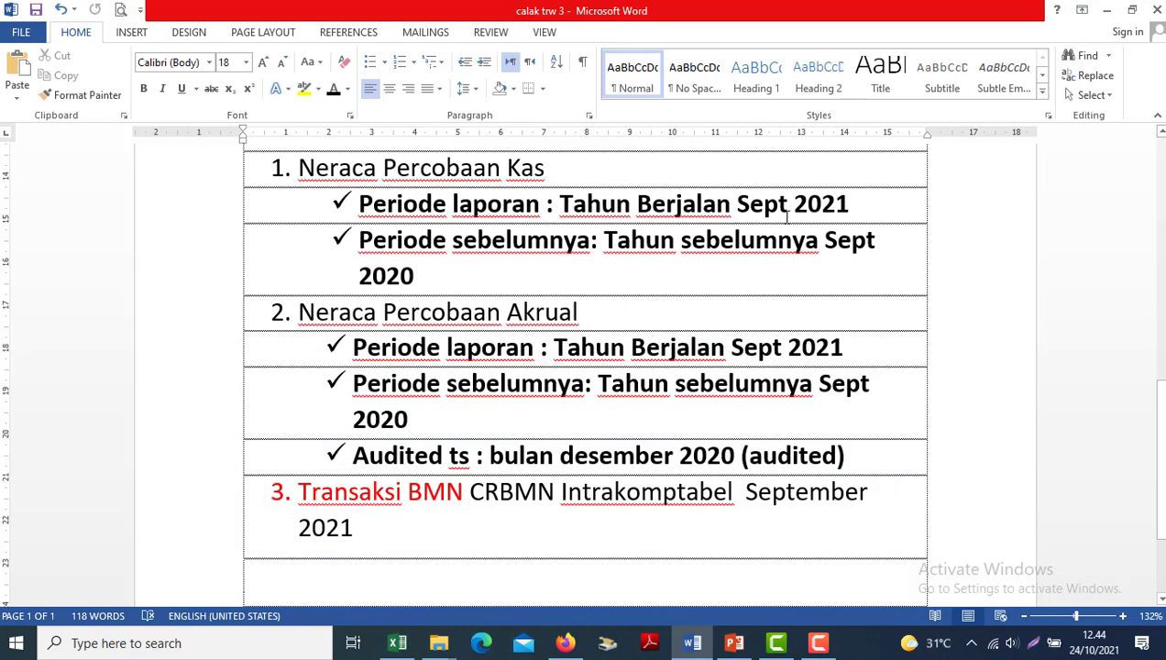
- Open Neraca_percobaan_kas September 2020 from the Bahan folder in Nitro Pro
mouse_move(440, 646)
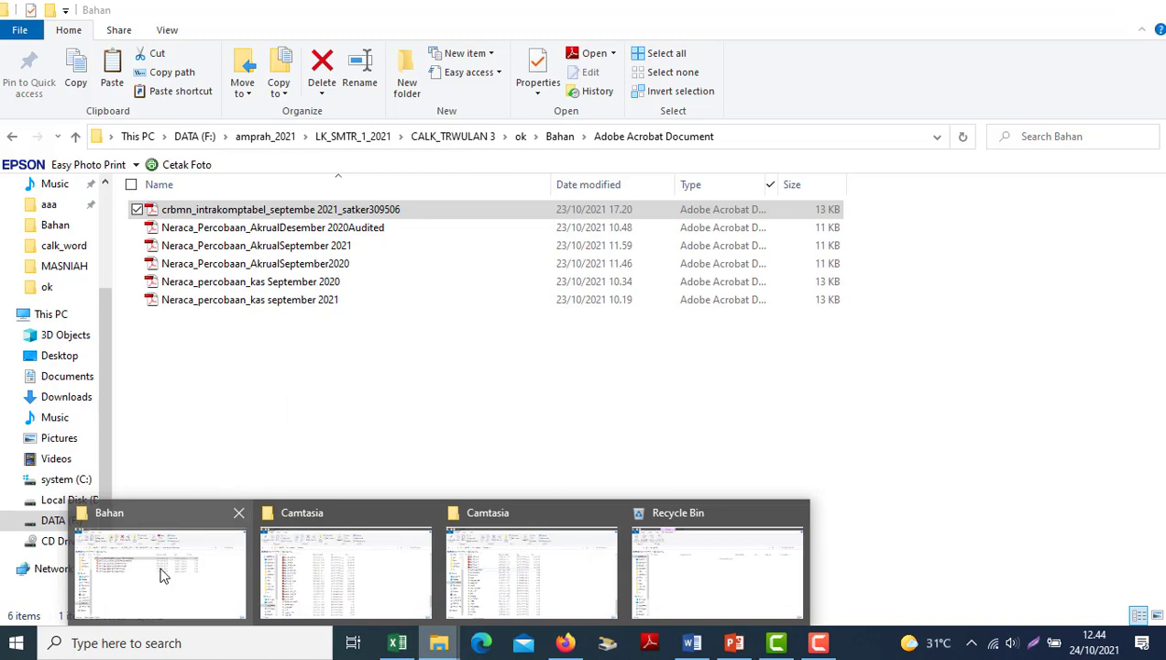
click(163, 574)
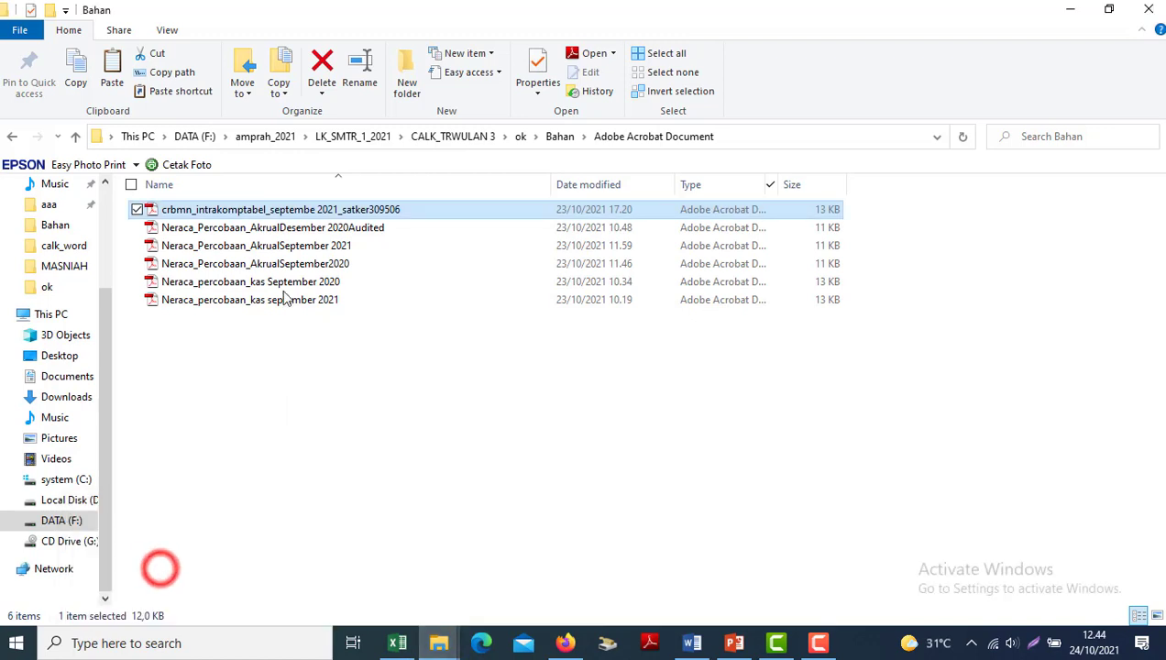
click(246, 248)
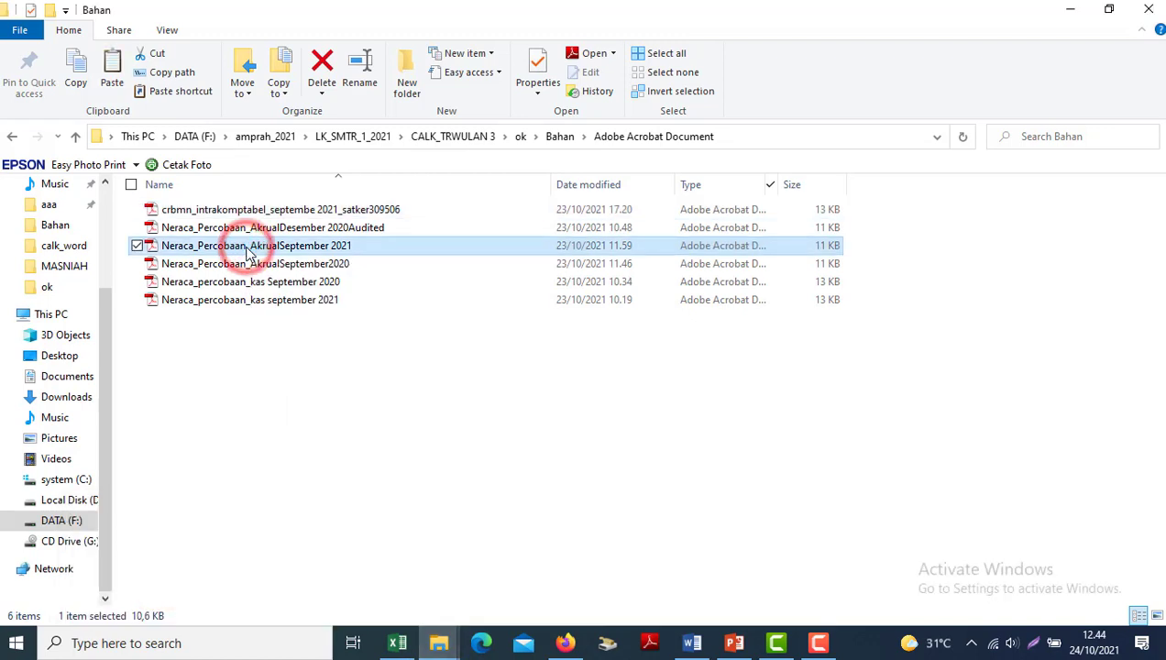
right_click(212, 284)
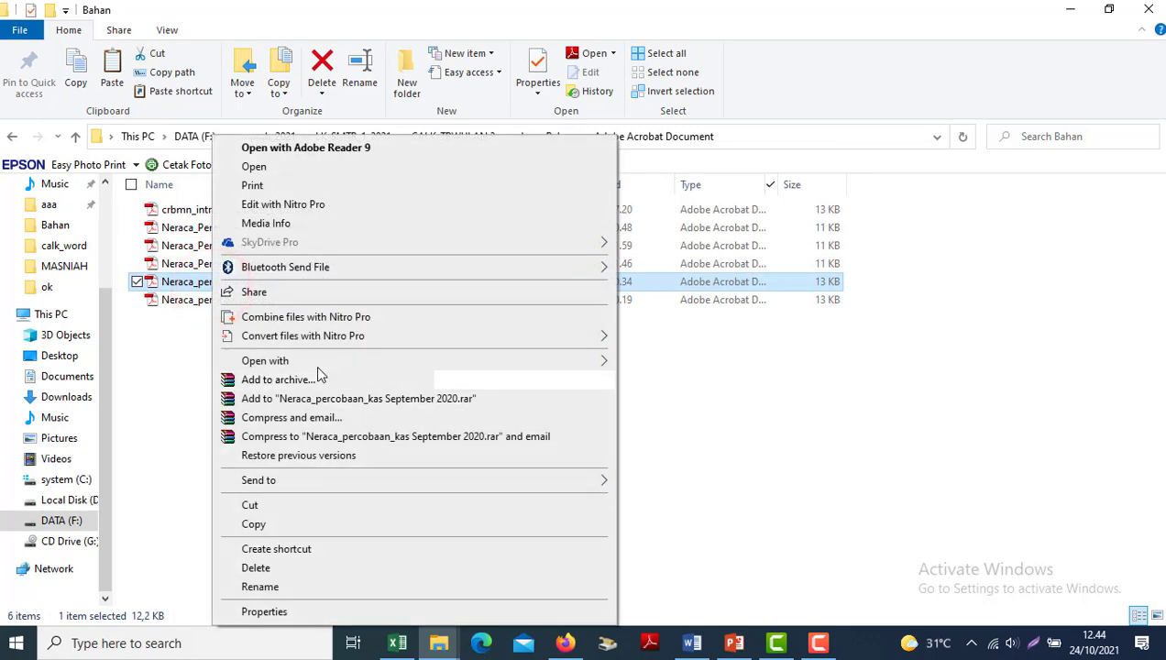
click(303, 361)
click(646, 437)
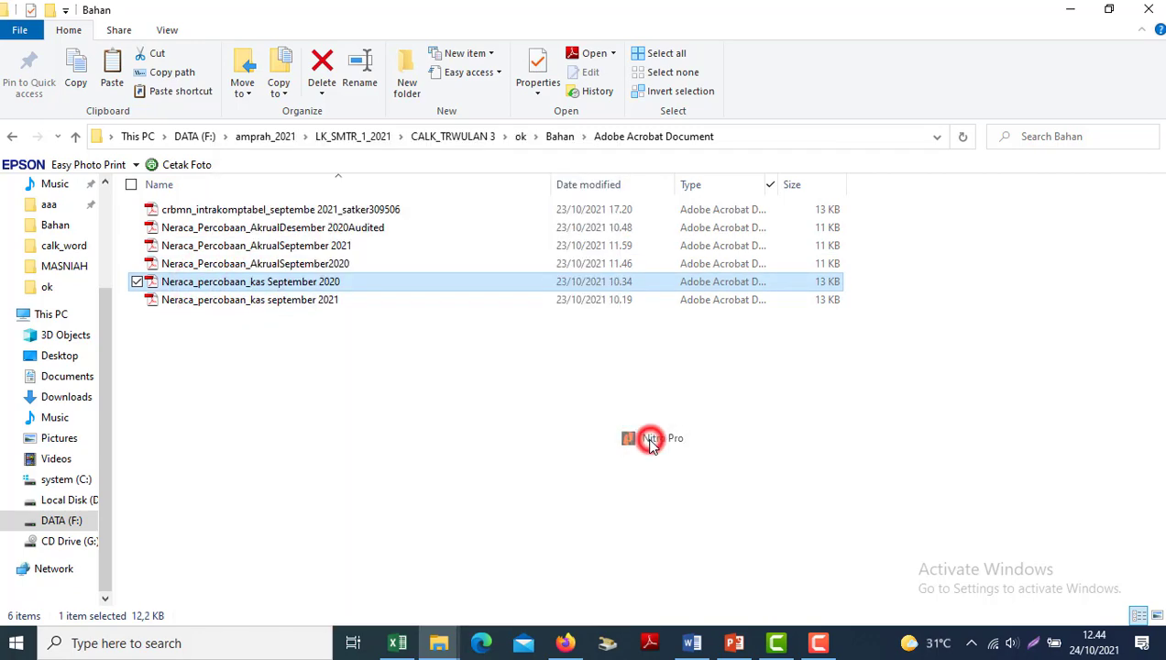
- Open Neraca_percobaan_kas september 2021 in Nitro Pro and close the September 2020 report
right_click(242, 304)
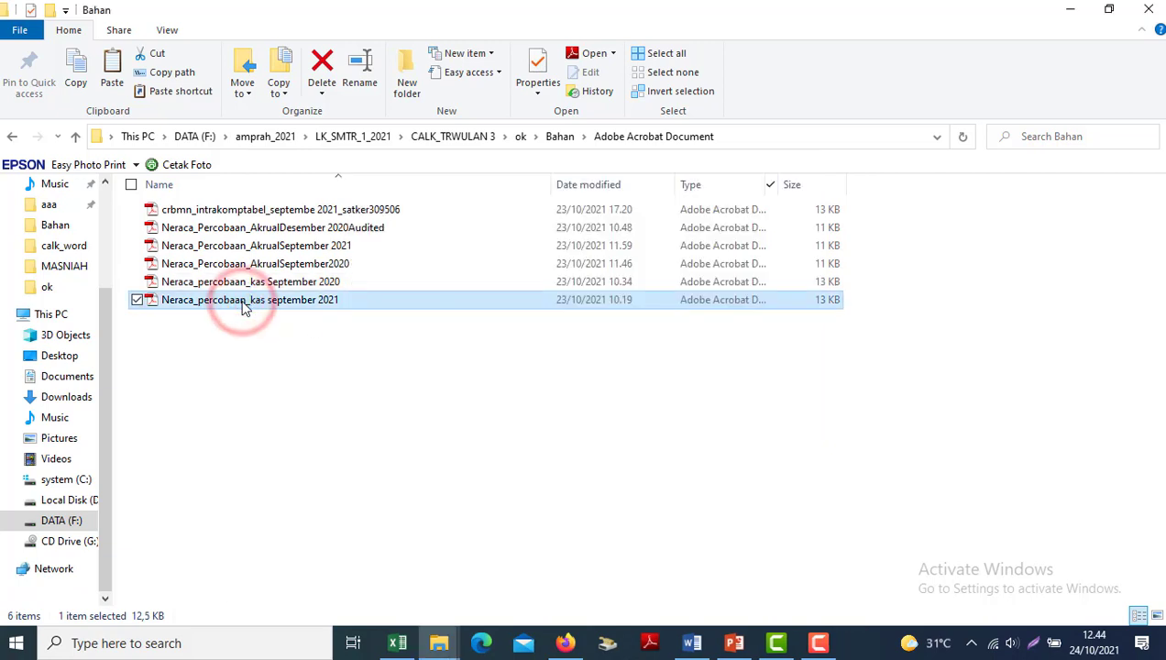
mouse_move(339, 357)
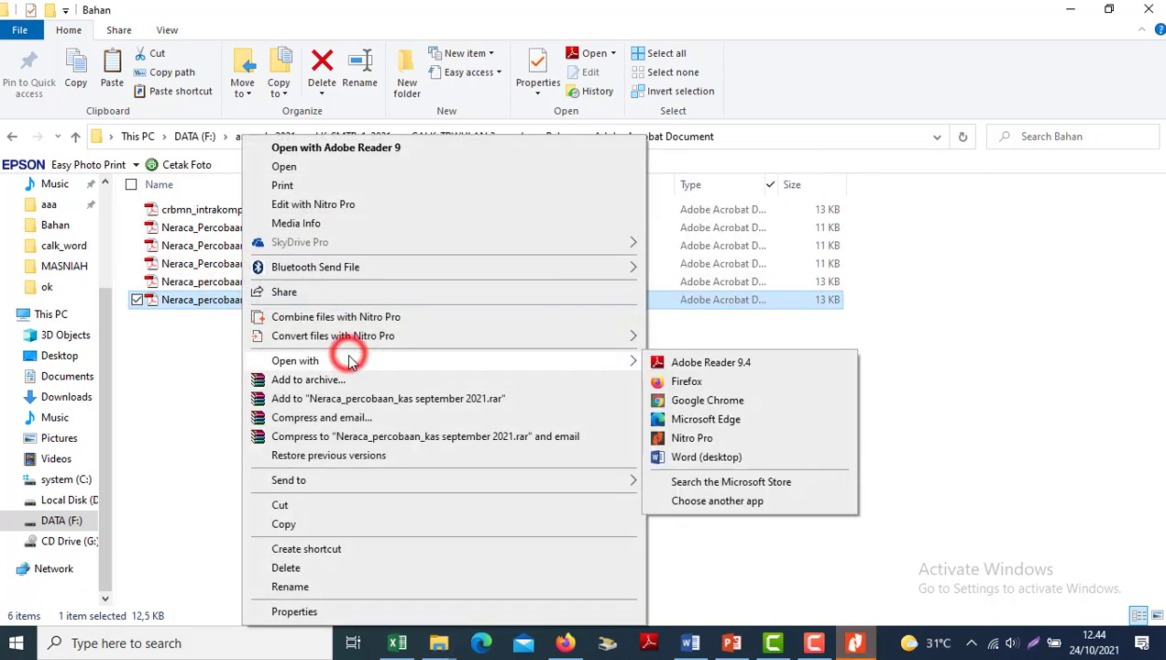
click(672, 440)
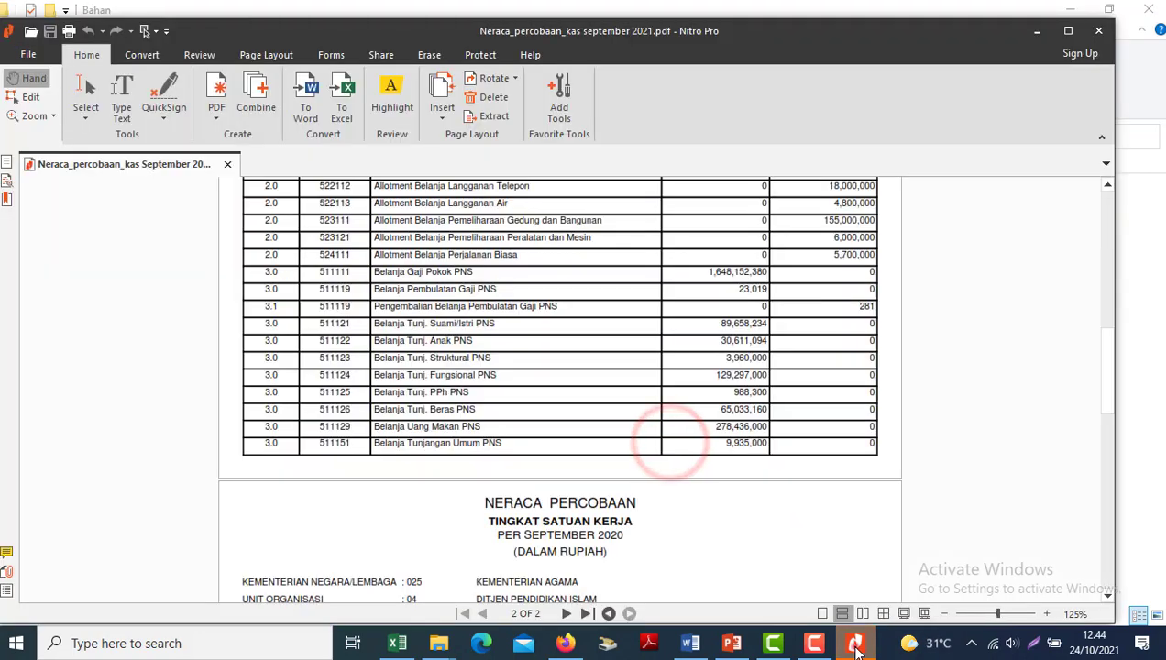
click(856, 643)
click(855, 645)
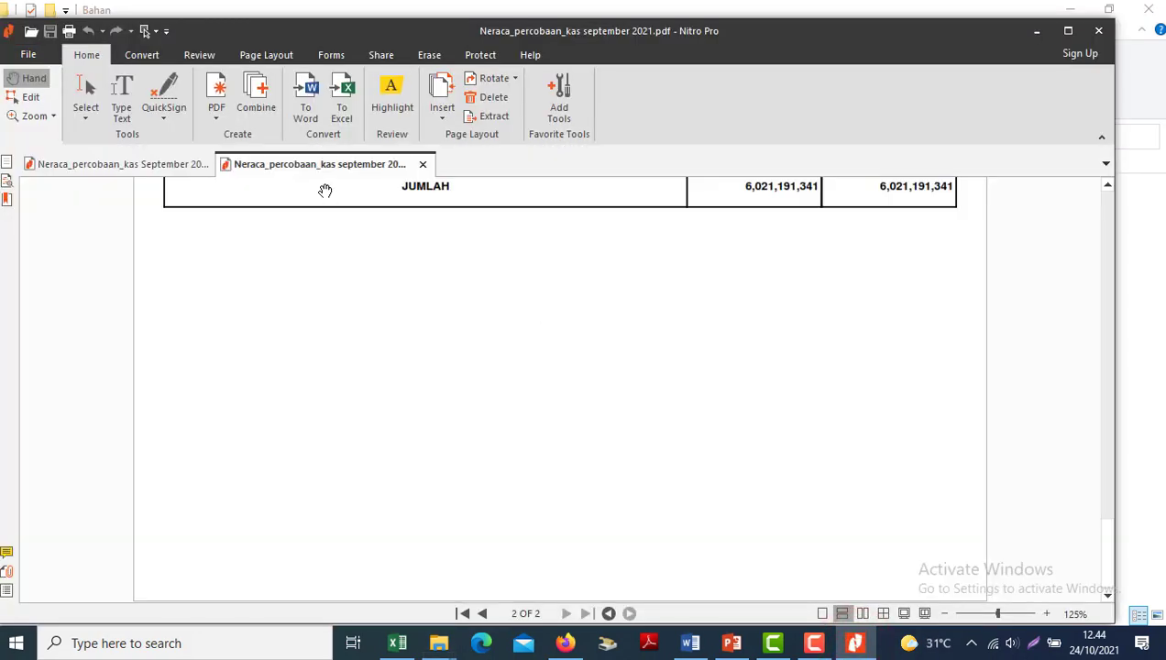
click(205, 164)
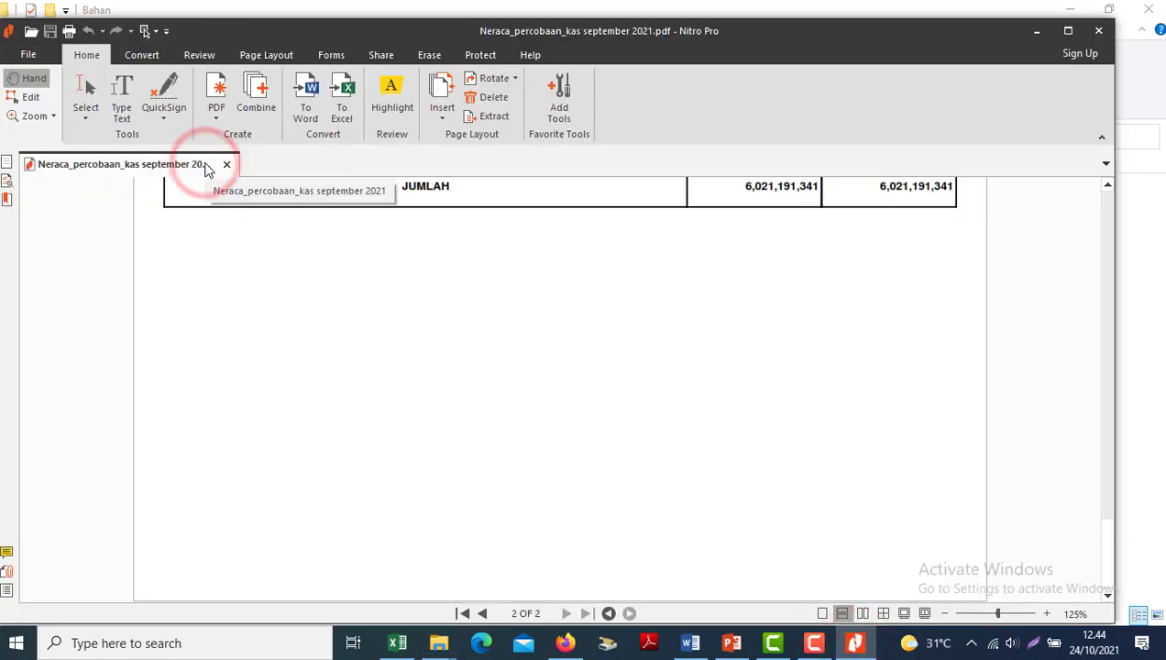
- Maximize the Nitro Pro window and show the first page of the September 2021 cash trial balance
click(1069, 32)
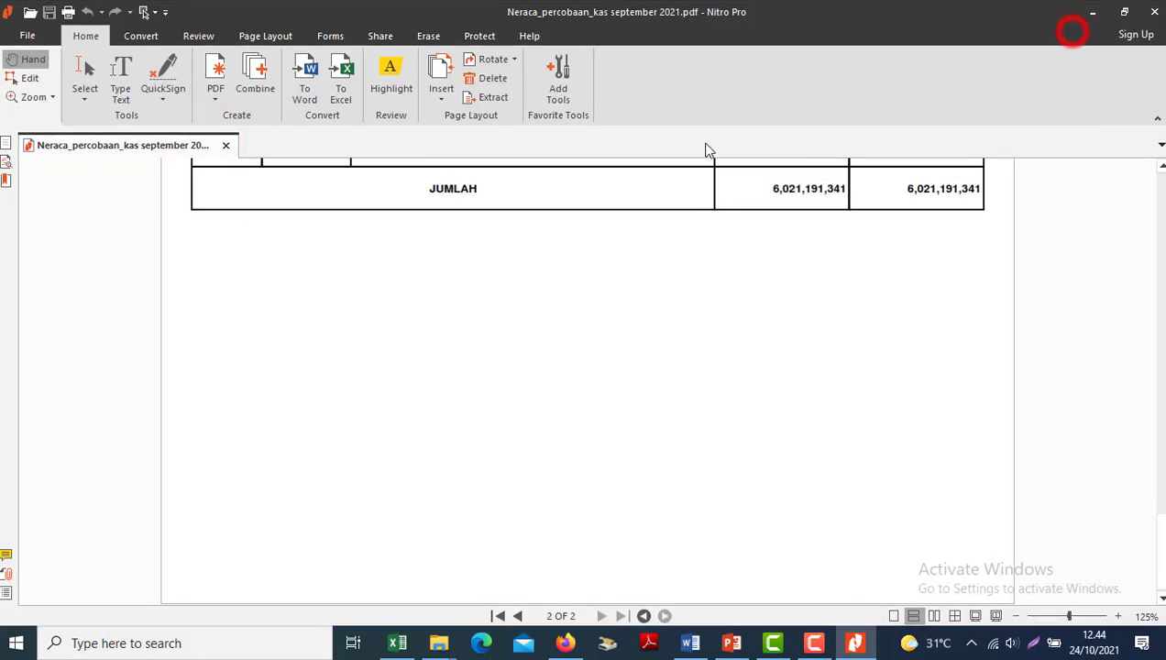
click(565, 227)
drag(1160, 550, 1155, 151)
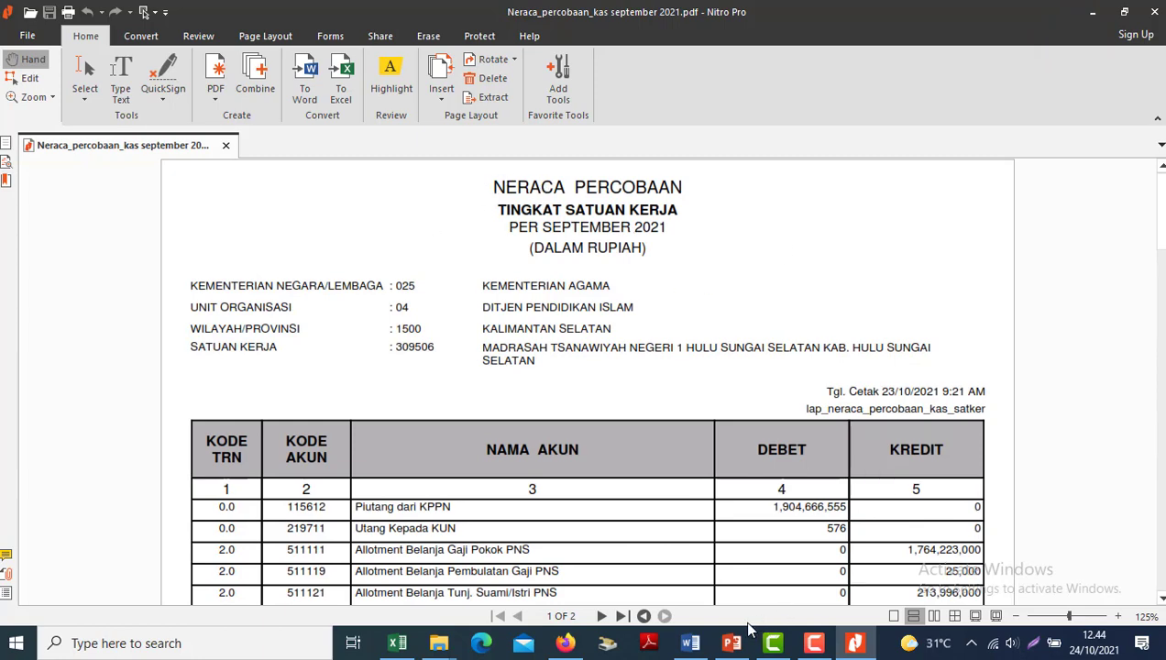
- Check the Kas Periode laporan line in the Word document by highlighting "Tahun Berjalan Sept 2021", and return to the PDF report
click(691, 643)
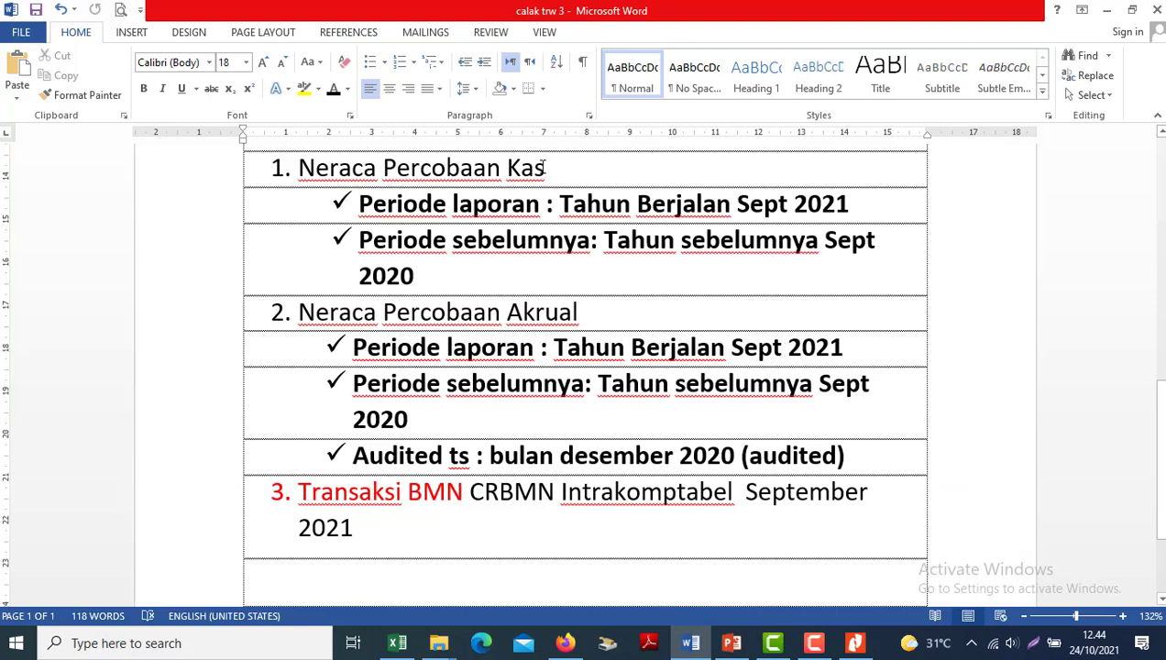
drag(547, 200, 851, 202)
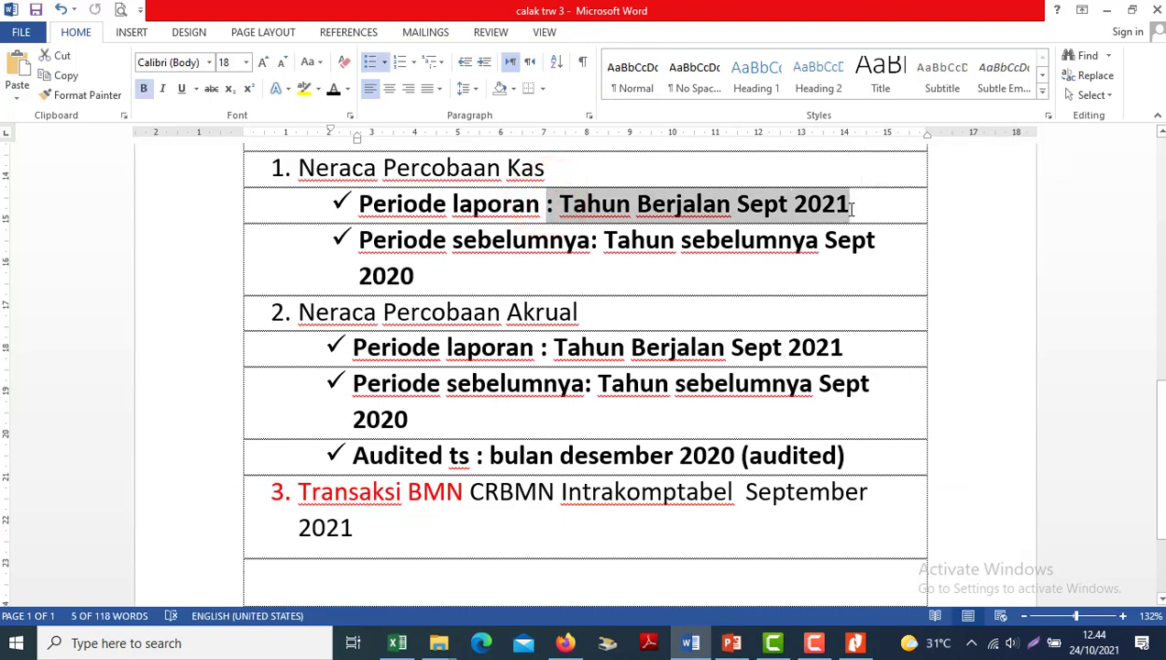
key(alt+Tab)
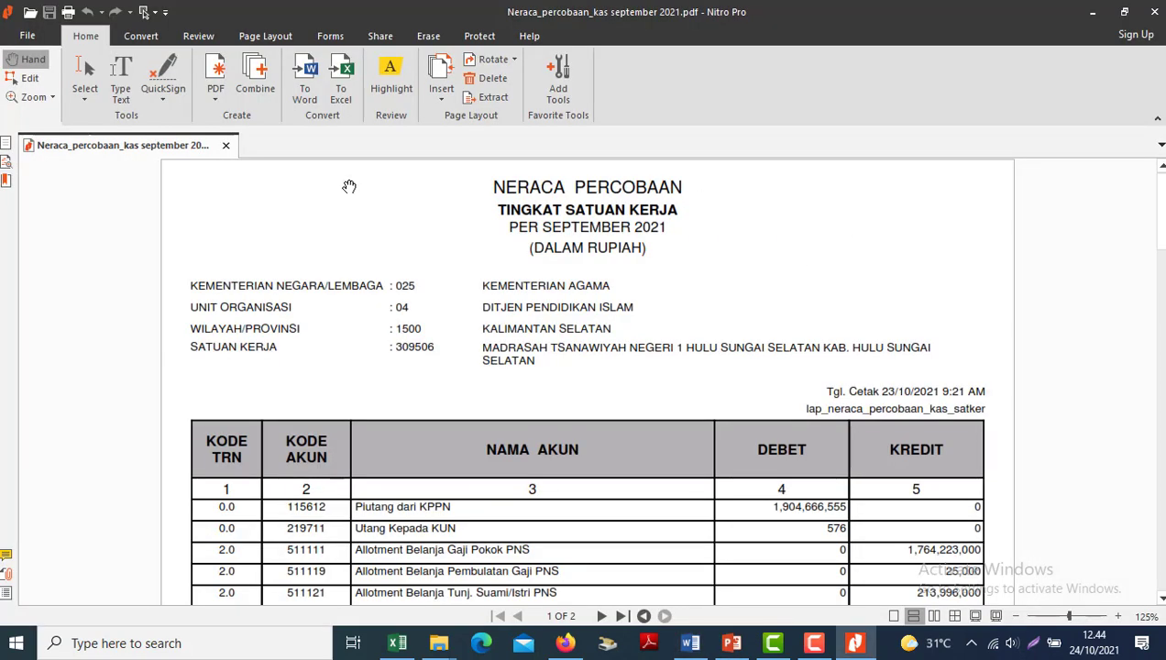
- Switch to the CALK workbook in Excel and clear the old table, headers included, from columns E to I of Neraca Percobaan Kas Tahun Berjalan
click(398, 648)
click(308, 368)
key(Up)
key(Up)
key(Up)
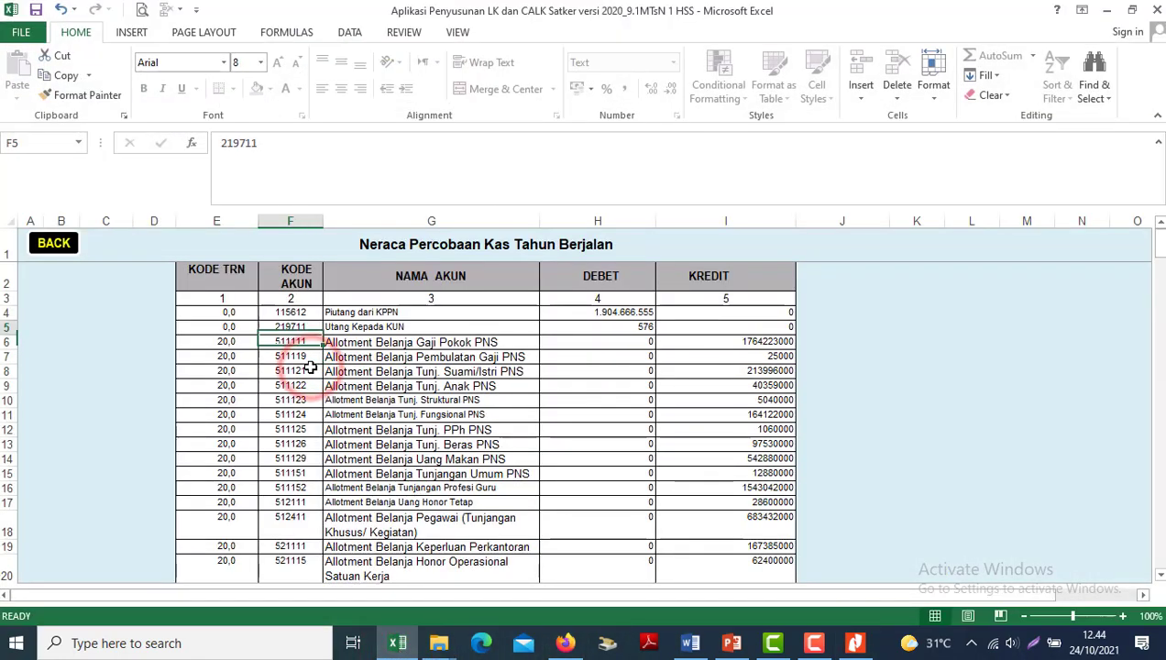
key(Up)
key(Up)
key(Up)
key(Left)
key(shift+Right)
key(shift+Right)
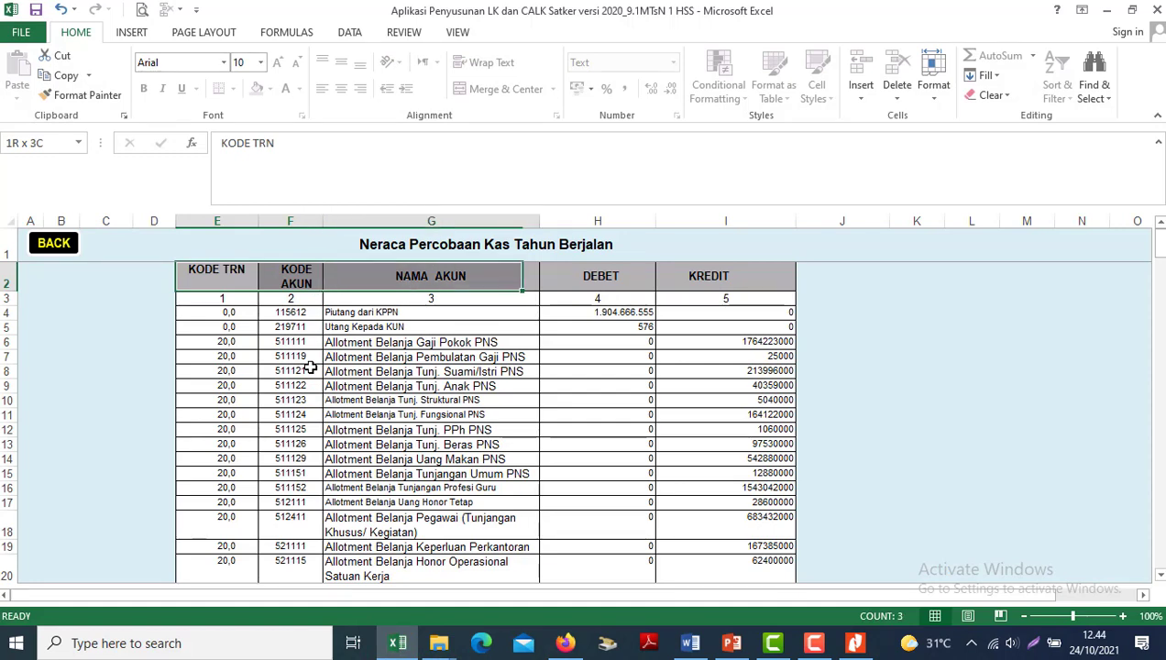
key(shift+Right)
key(shift+Right)
key(ctrl+shift+Down)
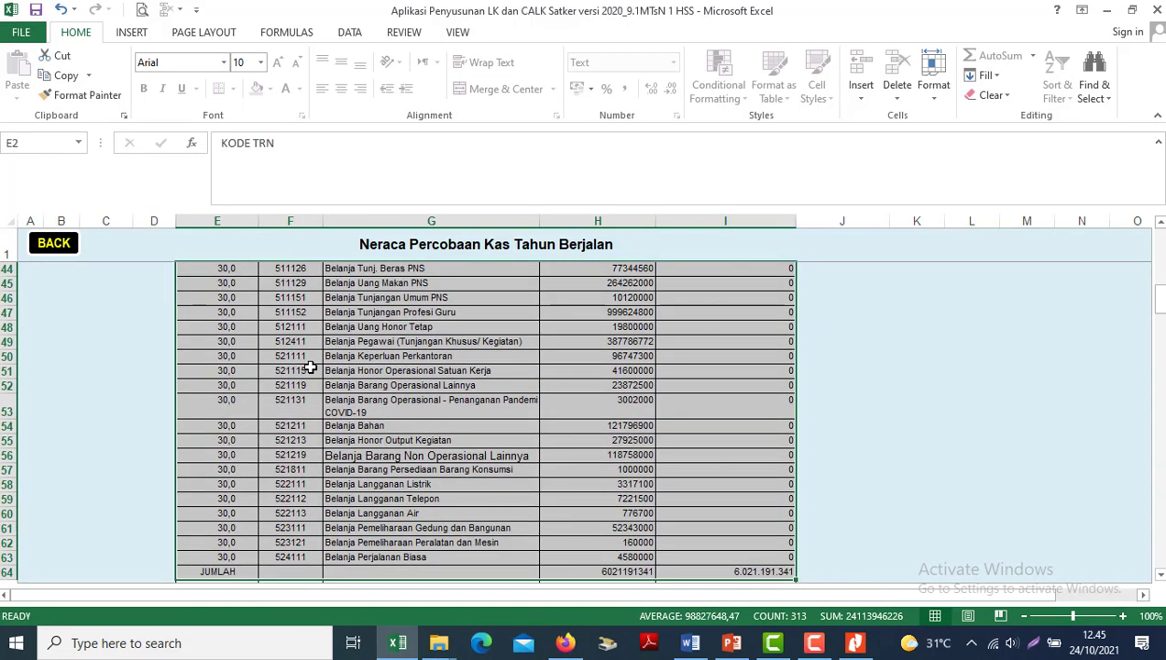
key(Delete)
key(Up)
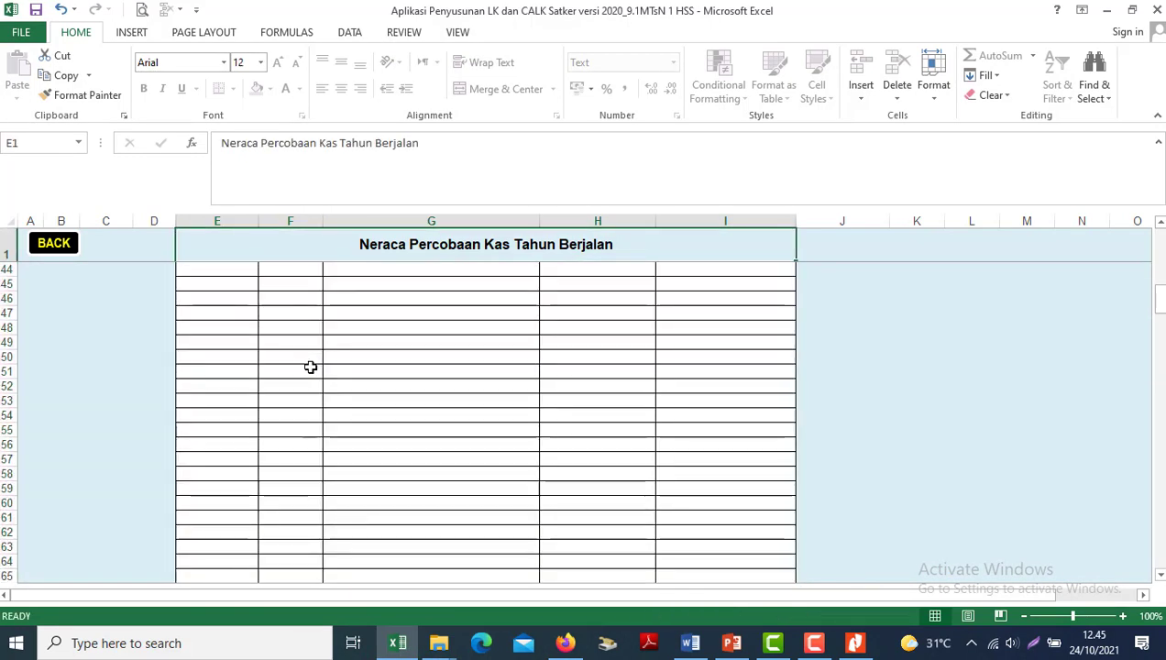
drag(1157, 295, 1159, 290)
click(269, 321)
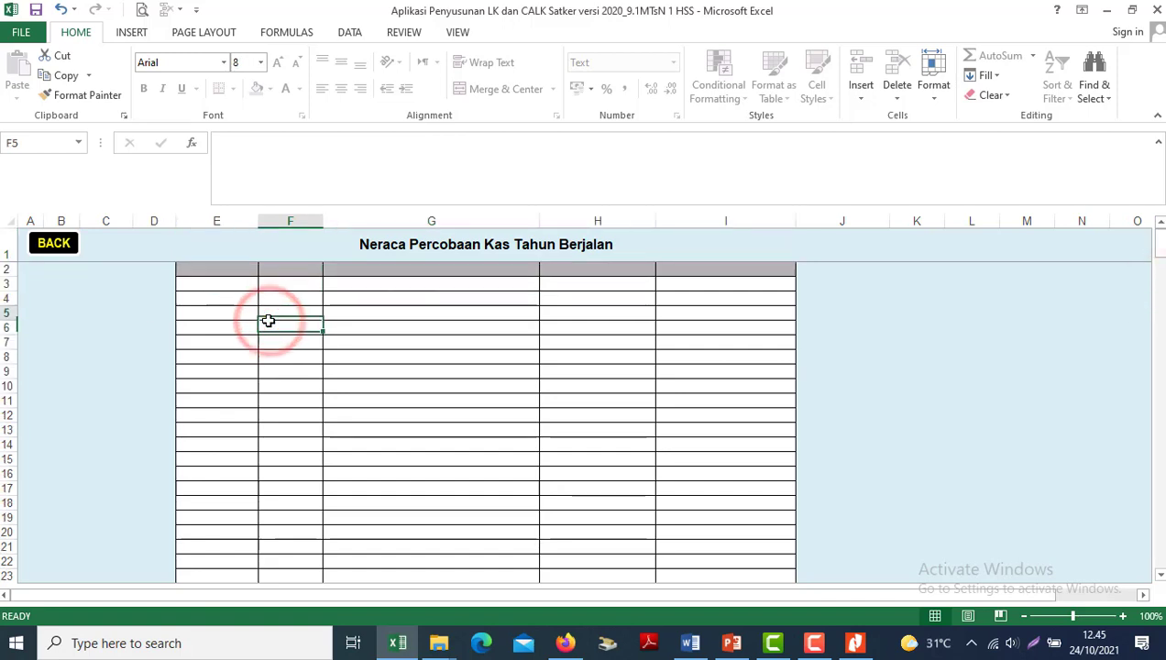
key(Left)
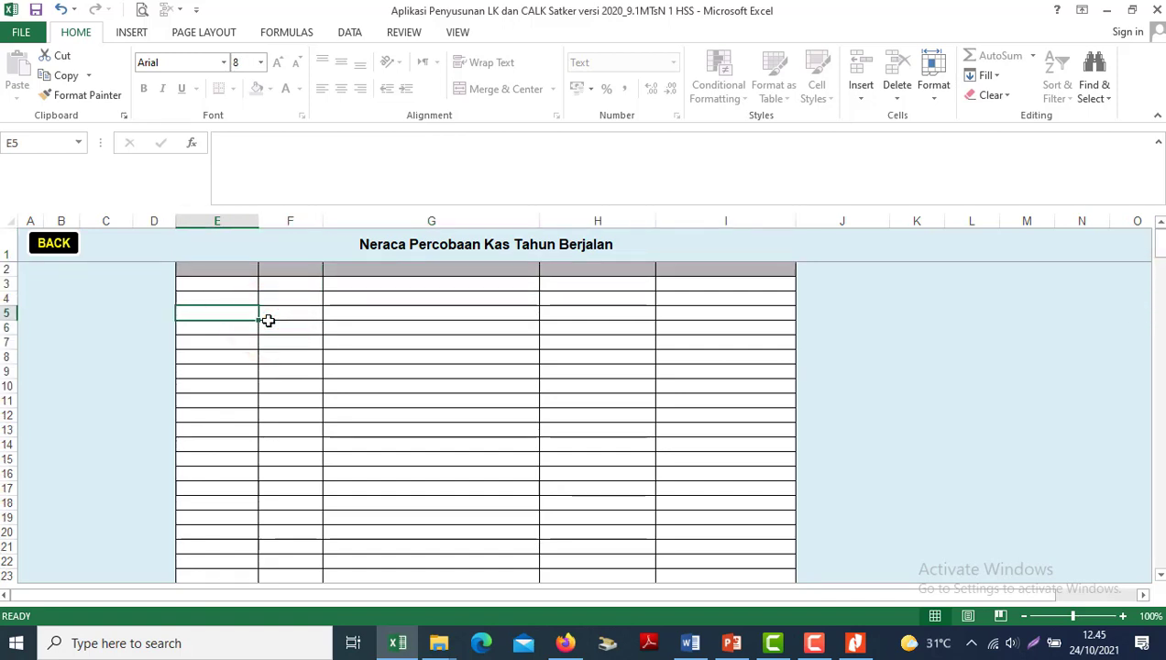
- Switch back to Nitro Pro and convert the September 2021 cash trial balance to a single Excel sheet, overwriting the existing output file
key(alt+Tab)
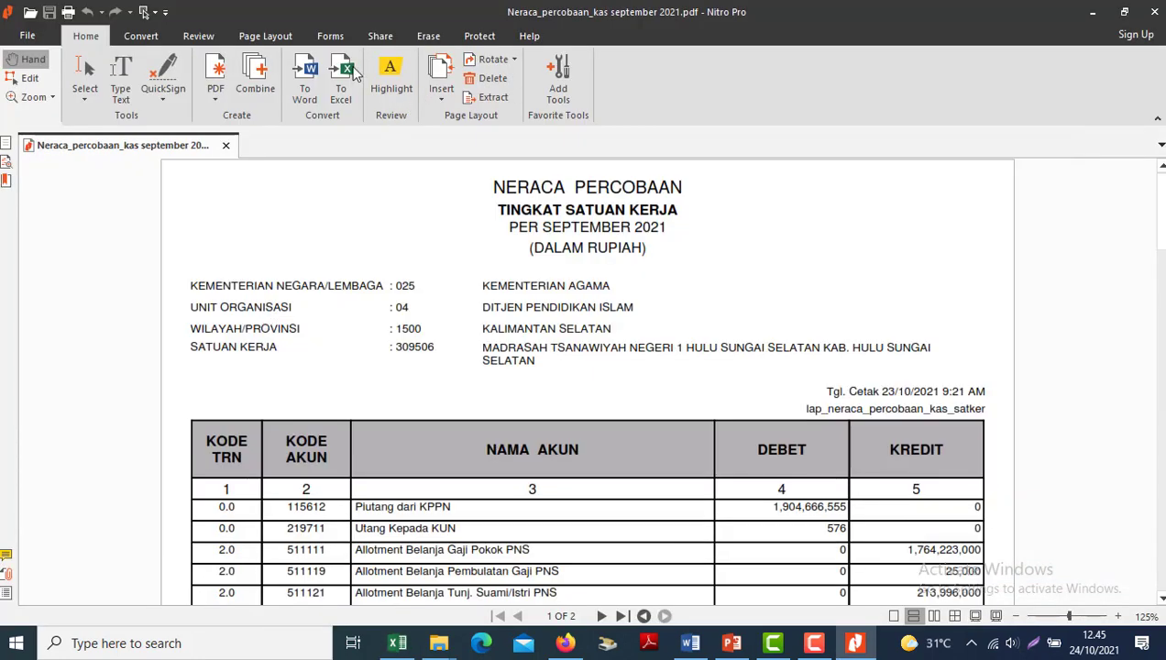
click(339, 77)
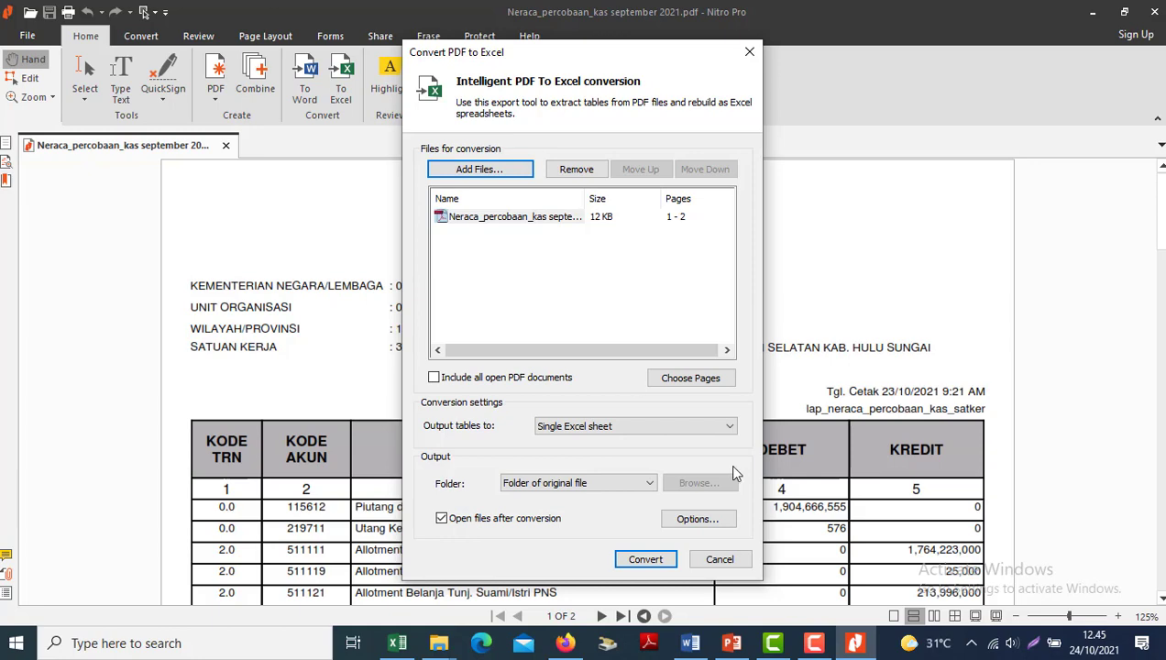
click(645, 561)
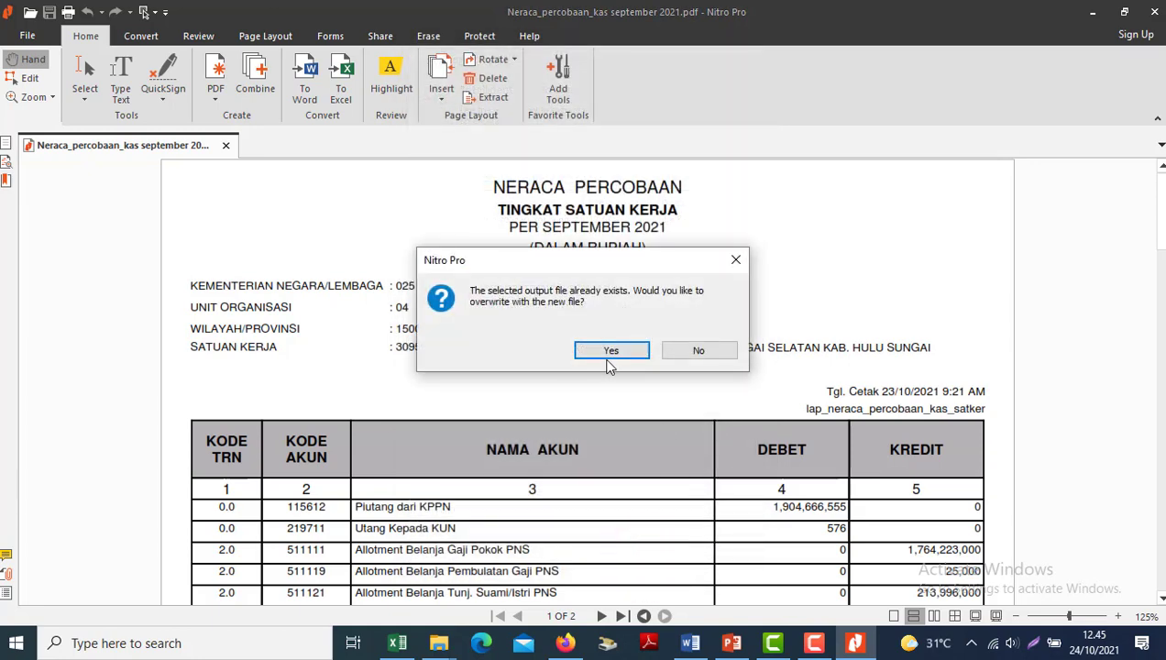
click(598, 348)
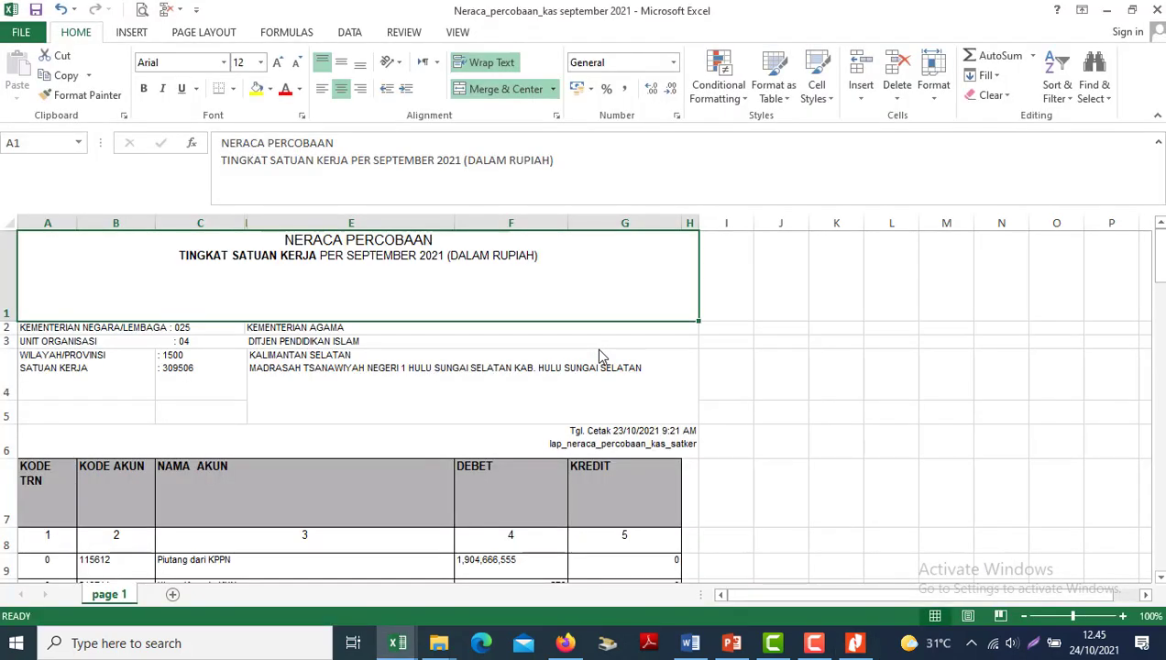
- Delete the report title and agency information rows 1 to 6 above the table in the converted workbook
click(4, 259)
drag(5, 334, 5, 453)
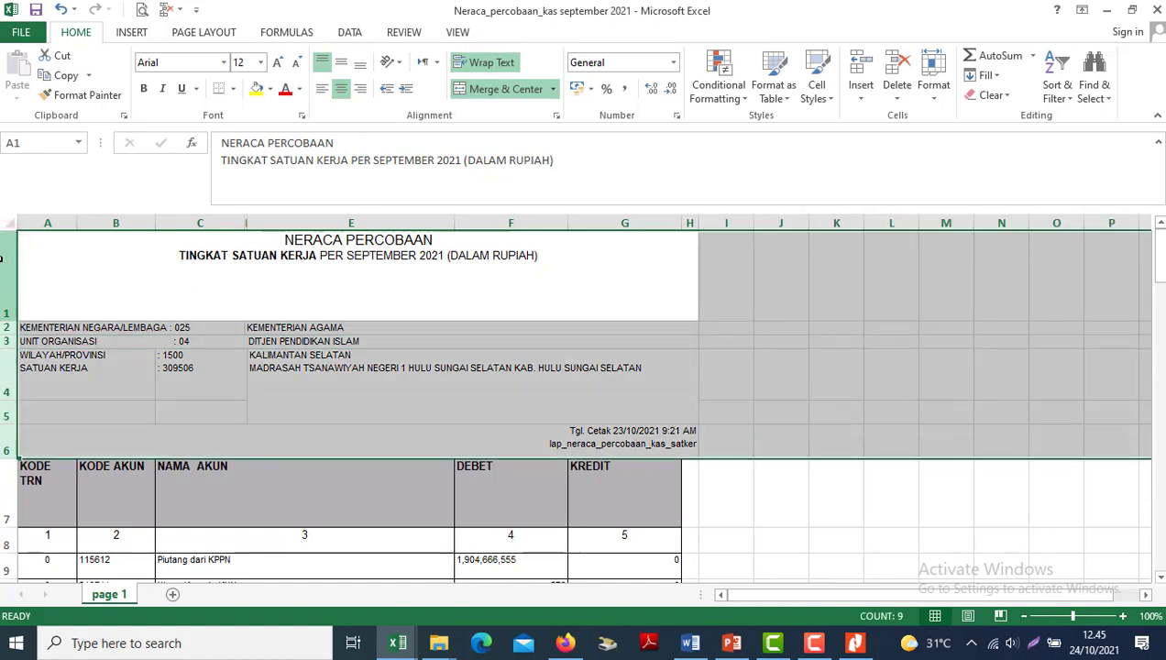
click(890, 73)
- Delete the second page's repeated report title, agency information and column heading rows 41 to 48 from within the table
click(233, 293)
key(Down)
key(Down)
key(Down)
key(Down)
key(Down)
key(Down)
key(Down)
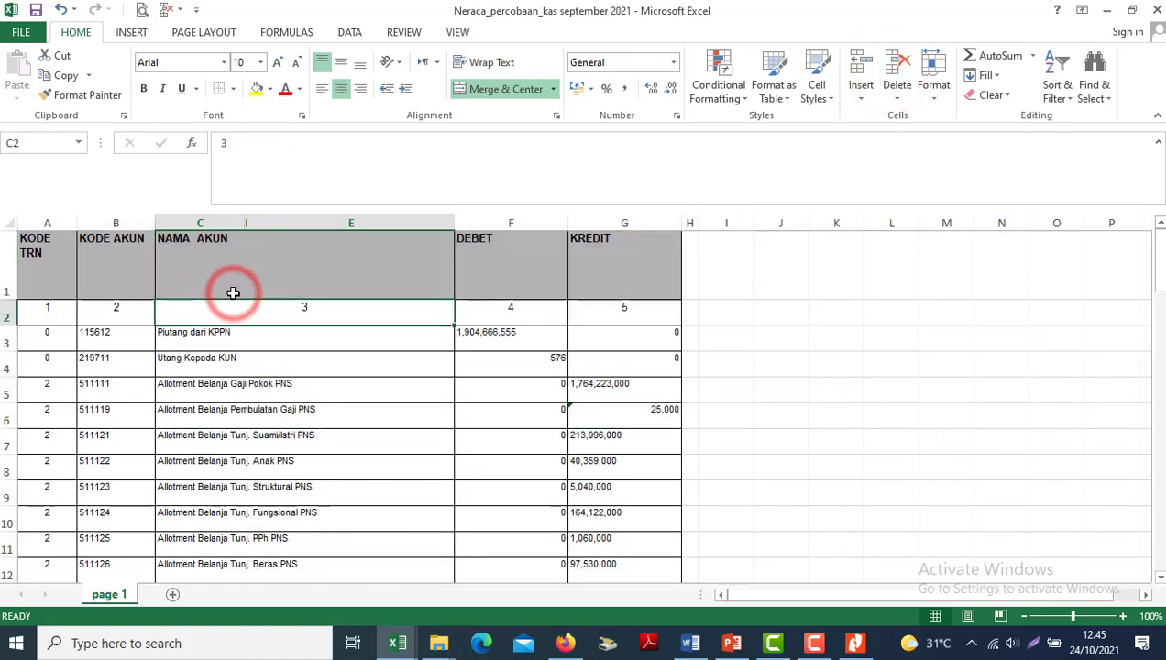
key(Down)
key(Down)
key(Down)
key(Down)
key(Down)
key(Down)
key(Down)
key(Down)
key(Down)
key(Down)
key(Down)
key(Down)
key(Down)
key(Down)
key(Down)
key(Down)
key(Down)
key(Down)
key(Down)
key(Down)
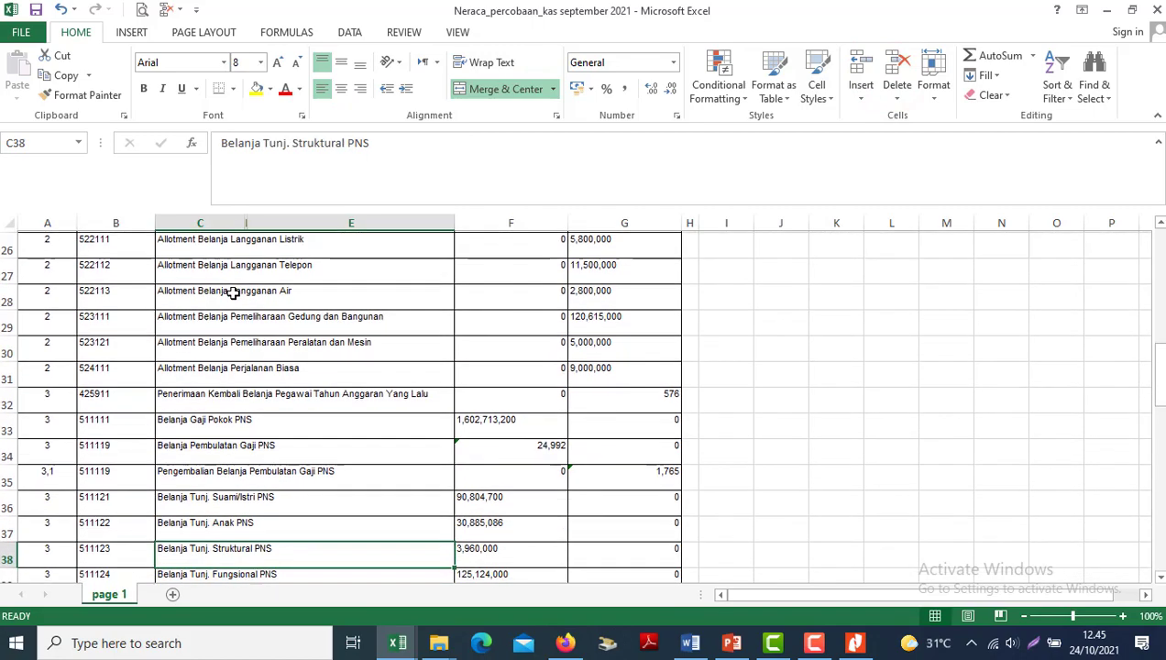
key(Down)
key(Down)
key(Down)
key(Down)
key(Down)
key(Down)
key(Down)
key(Down)
key(Down)
key(Down)
key(Down)
key(Down)
key(Down)
key(Up)
key(Up)
key(Up)
key(Up)
key(Up)
key(Up)
key(Up)
key(Up)
key(Up)
key(Up)
key(Up)
key(Up)
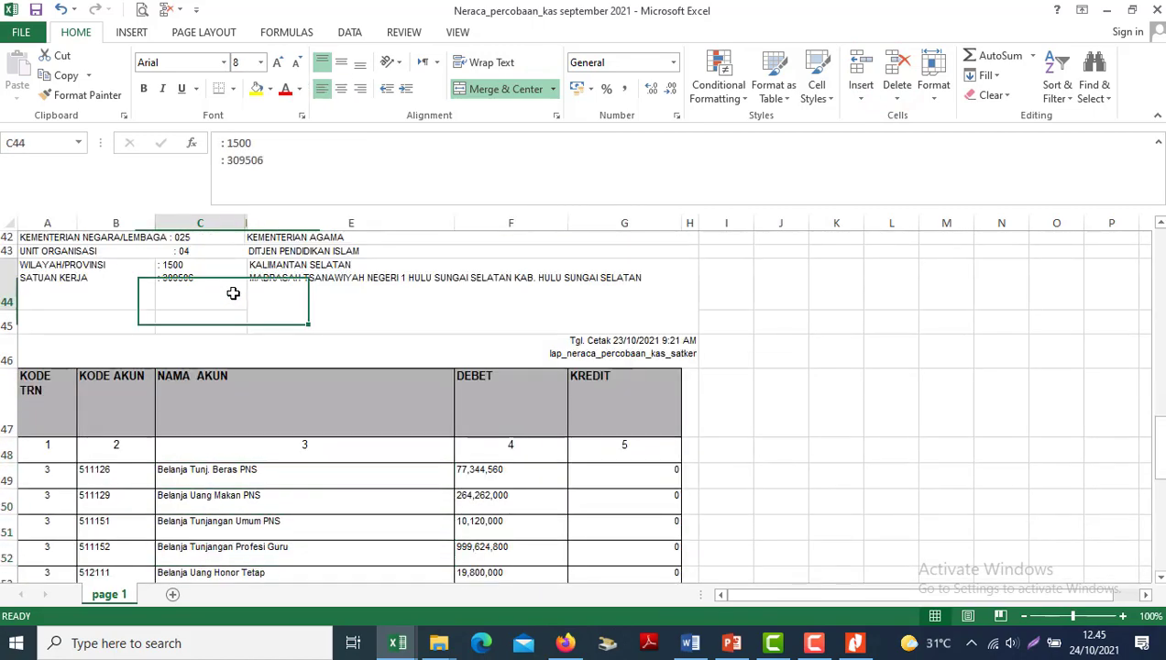
click(4, 294)
key(shift+Down)
key(shift+Down)
key(shift+Down)
key(shift+Down)
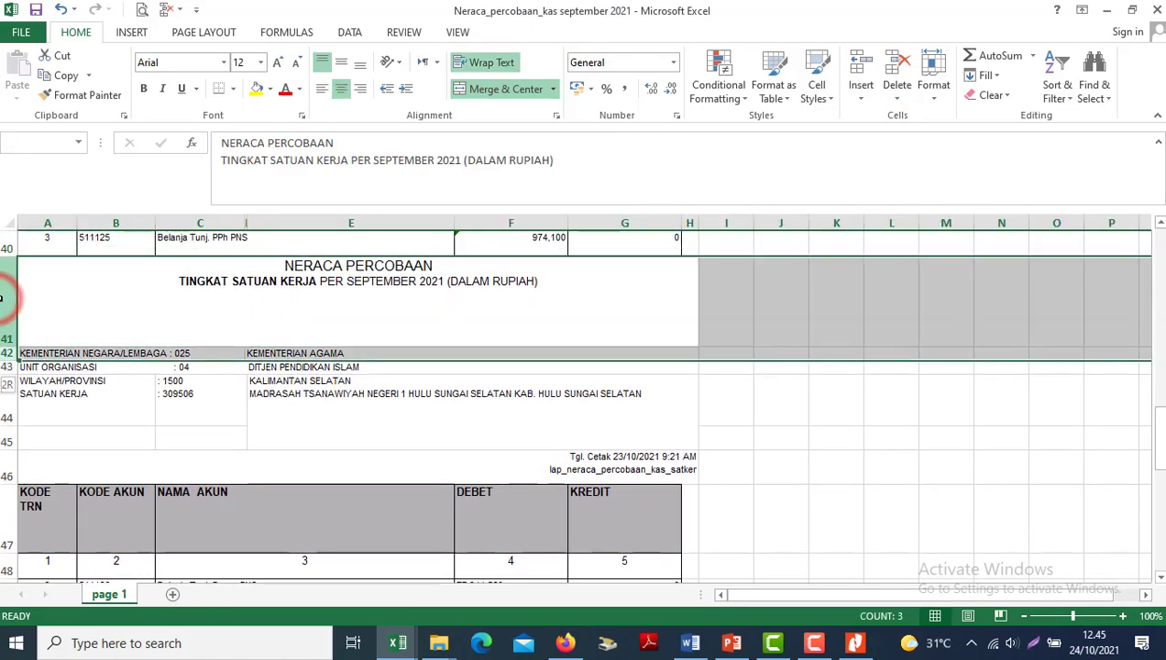
key(shift+Down)
key(shift+Down)
key(shift+Down)
key(shift+Down)
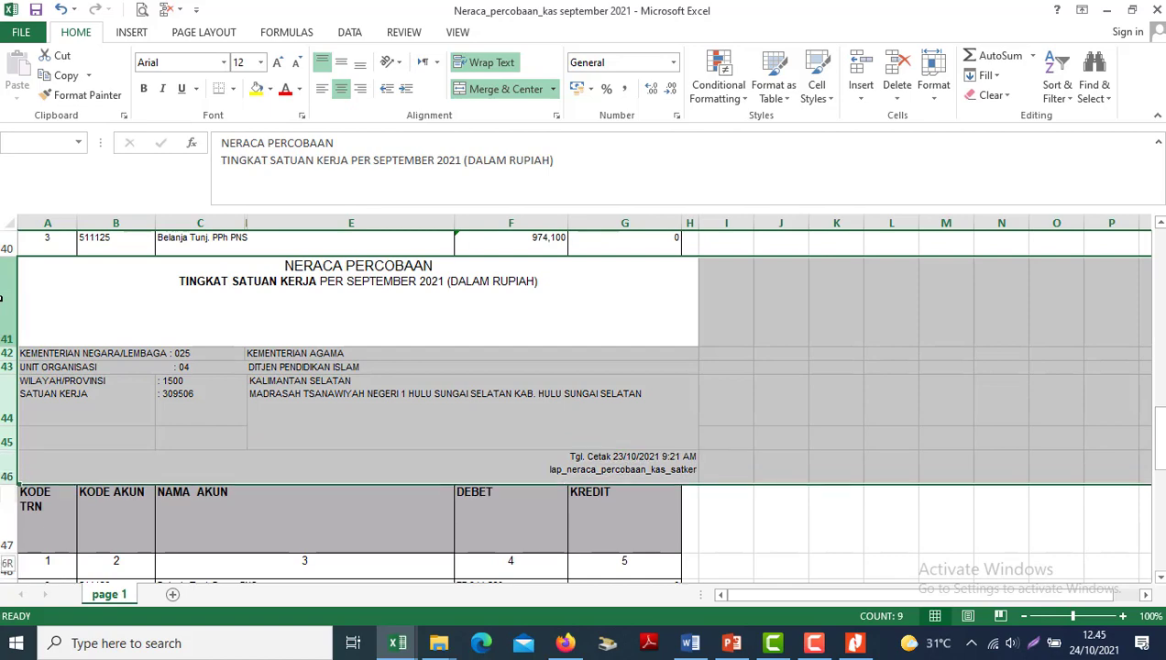
key(shift+Down)
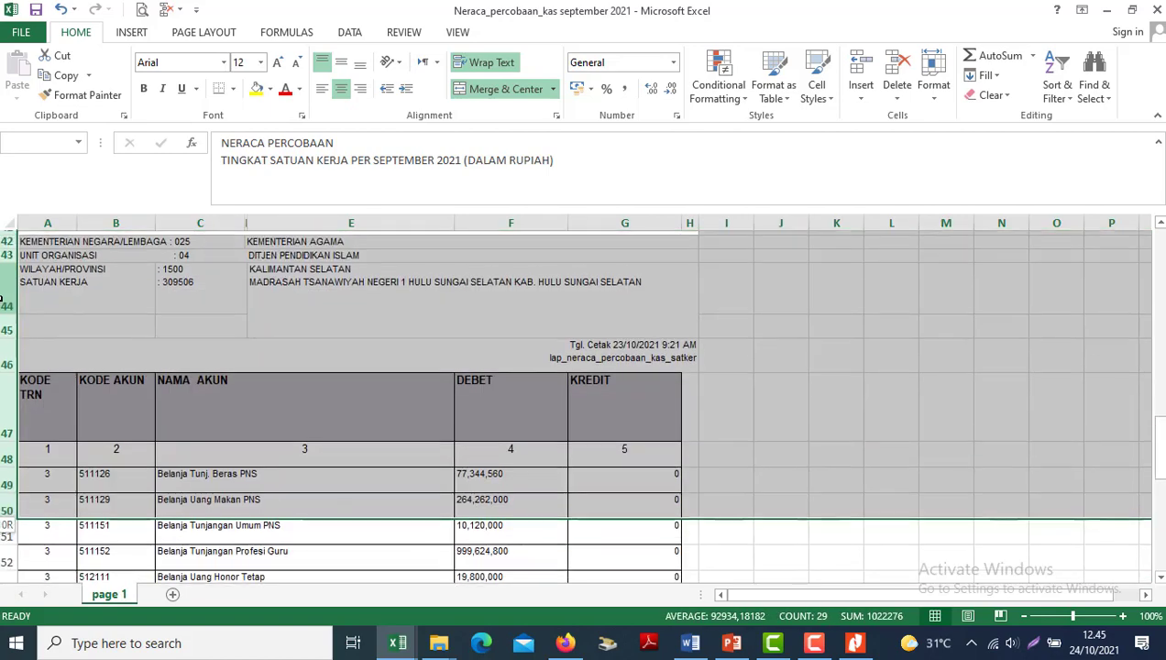
key(shift+Up)
key(shift+Up)
key(shift+Up)
key(shift+Up)
key(shift+Up)
key(shift+Down)
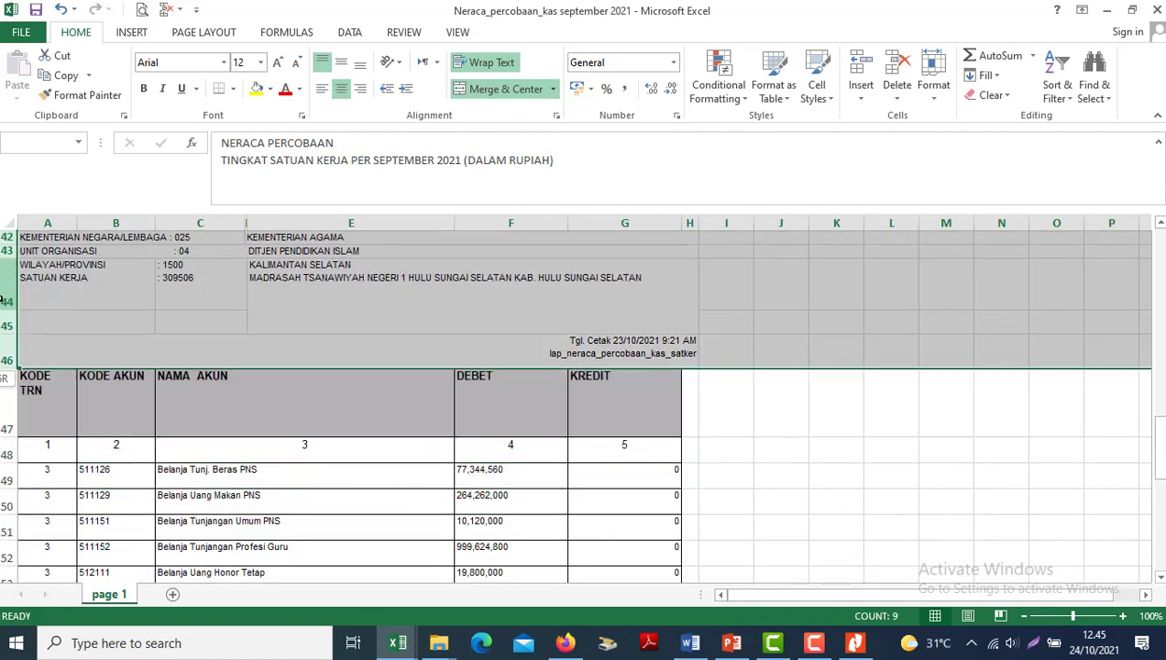
key(shift+Down)
key(shift+Down)
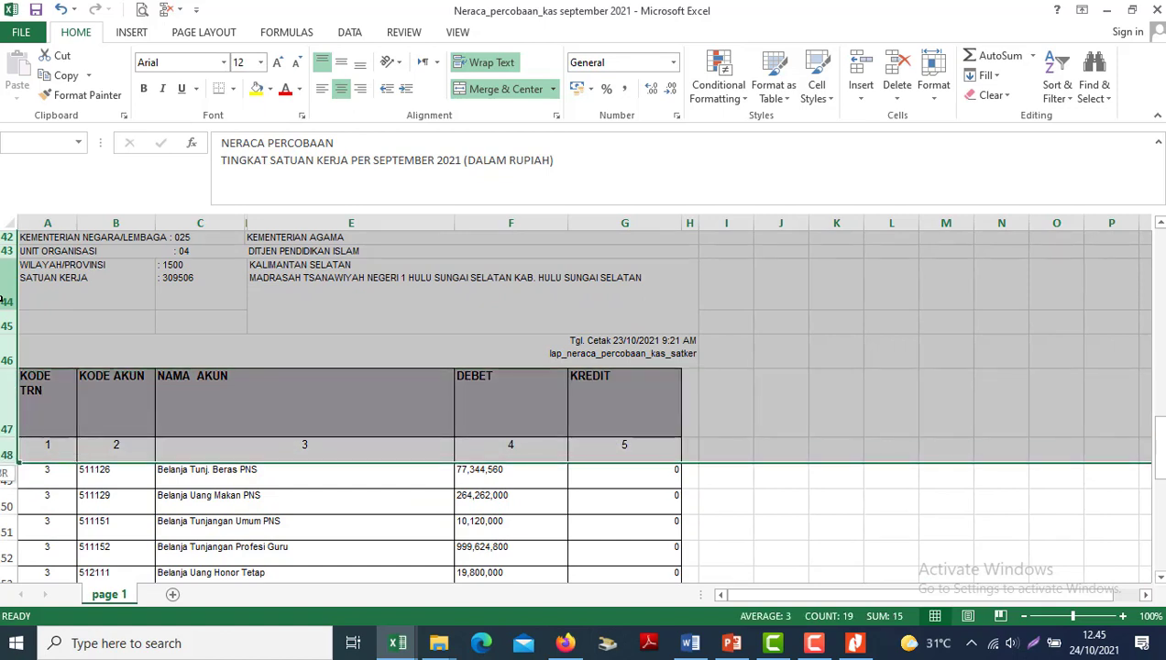
key(shift+Up)
key(shift+Up)
key(shift+Up)
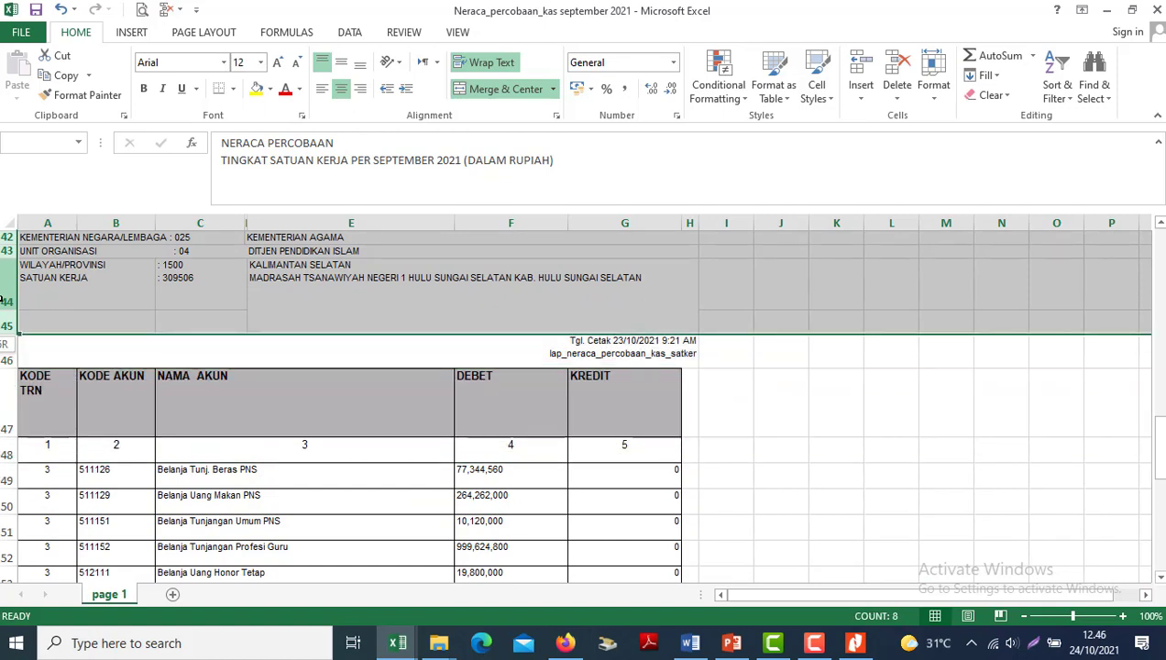
key(shift+Down)
key(shift+Down)
key(shift+Down)
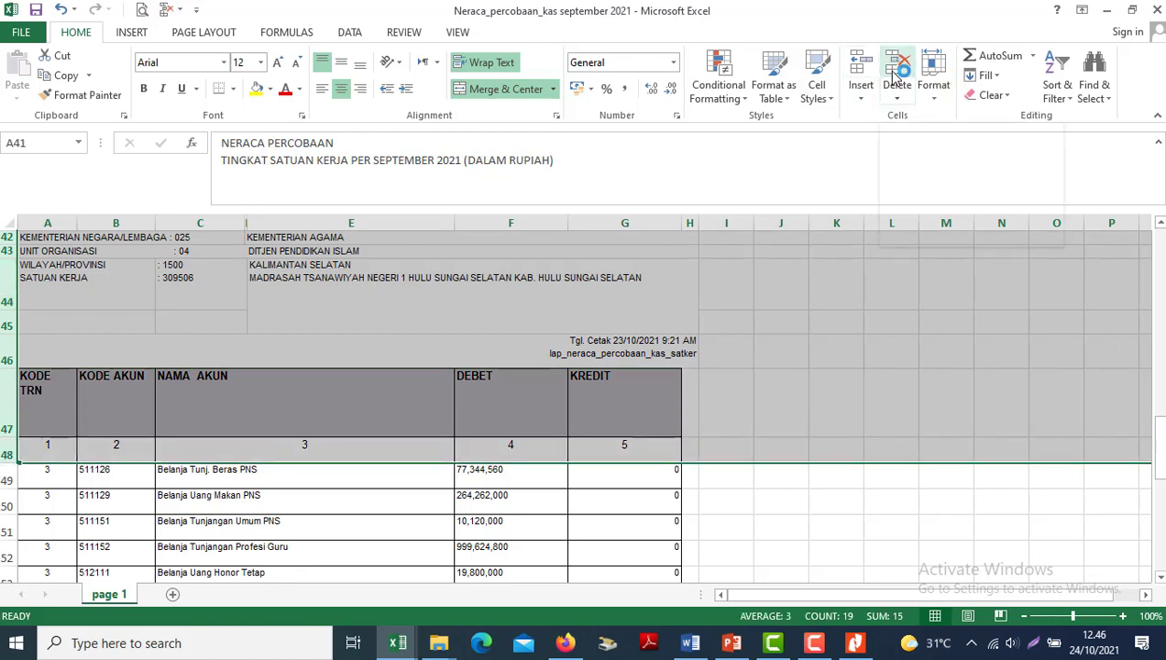
key(shift+Down)
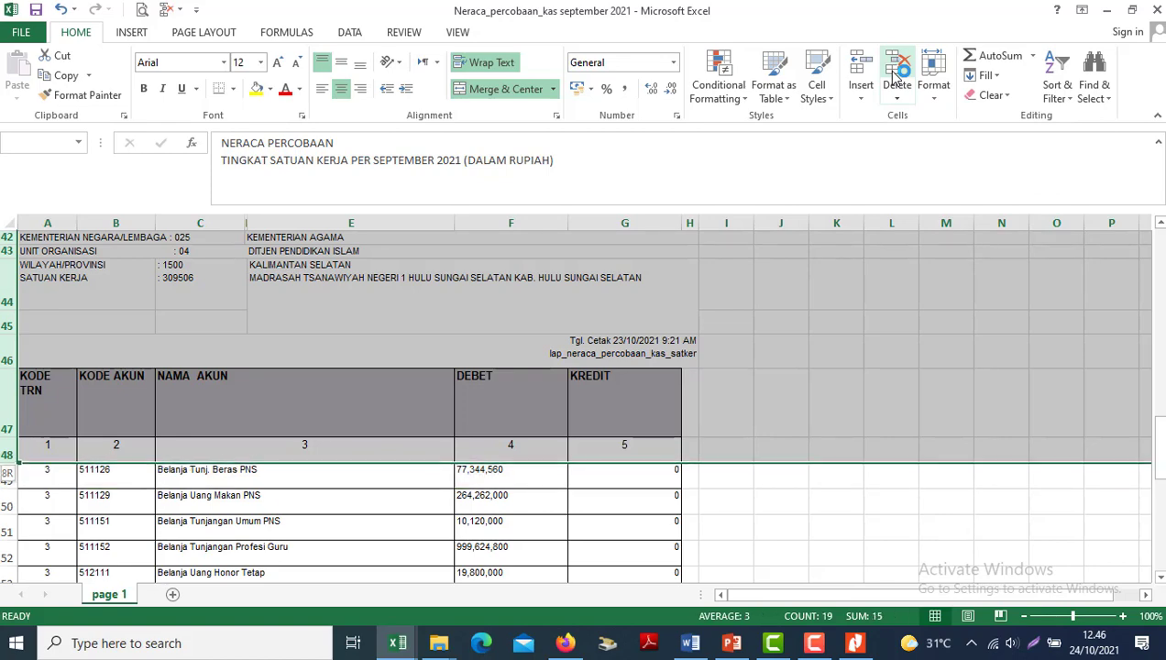
key(shift+Up)
click(893, 72)
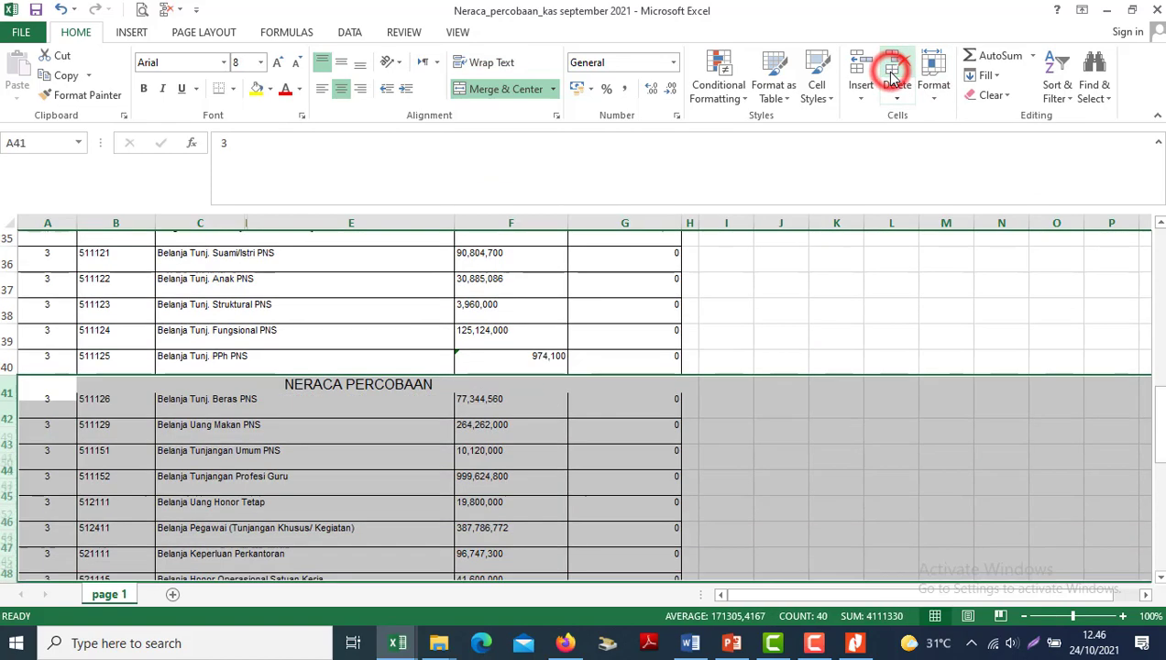
- Unmerge the JUMLAH cell in row 61 at the end of the table into separate columns A to E
key(Down)
key(Down)
key(Down)
key(Down)
key(Down)
key(Down)
key(Down)
key(Down)
key(Down)
key(Down)
key(Down)
key(Down)
key(Down)
key(Down)
key(Down)
key(Down)
key(Down)
key(Down)
key(Down)
key(Down)
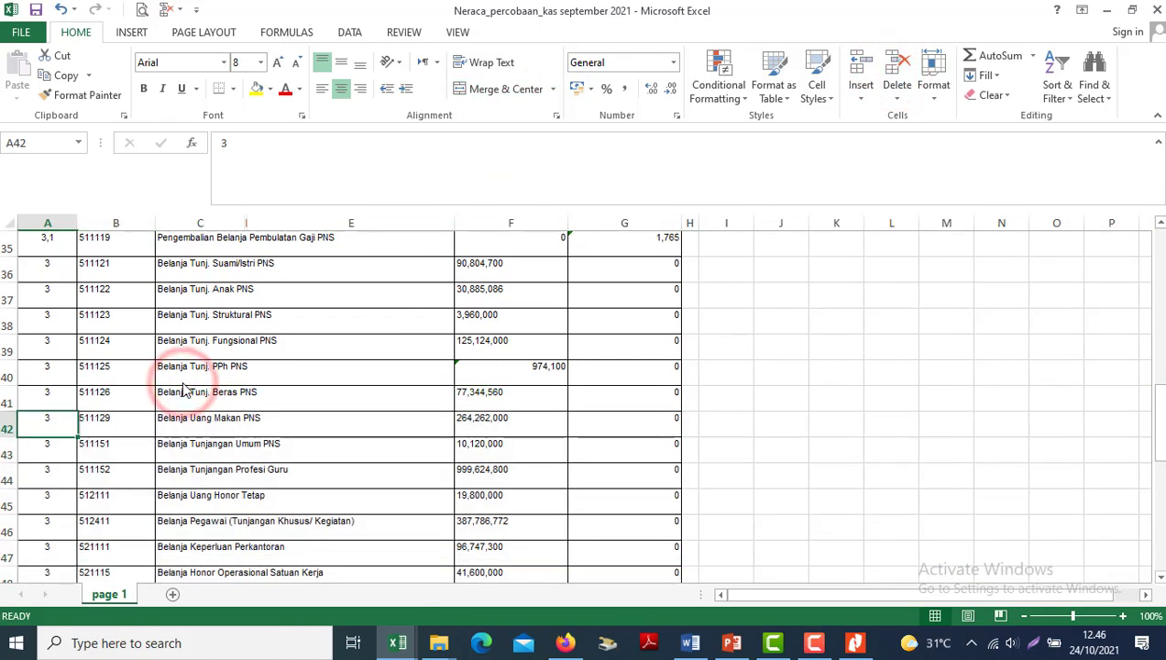
key(Down)
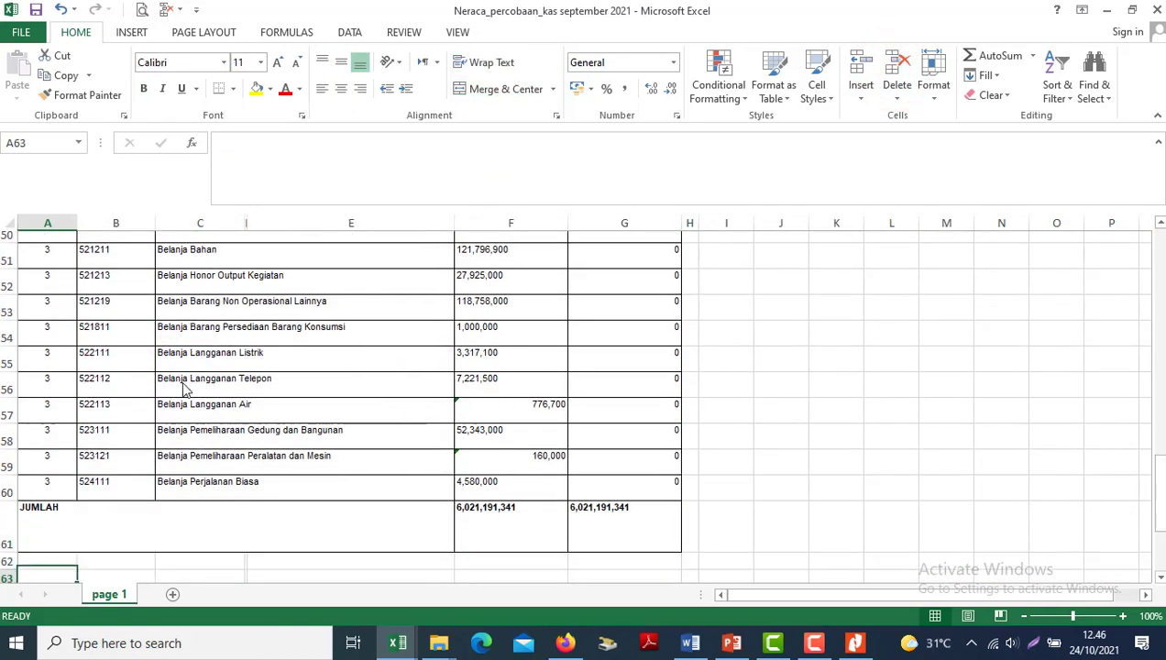
key(Up)
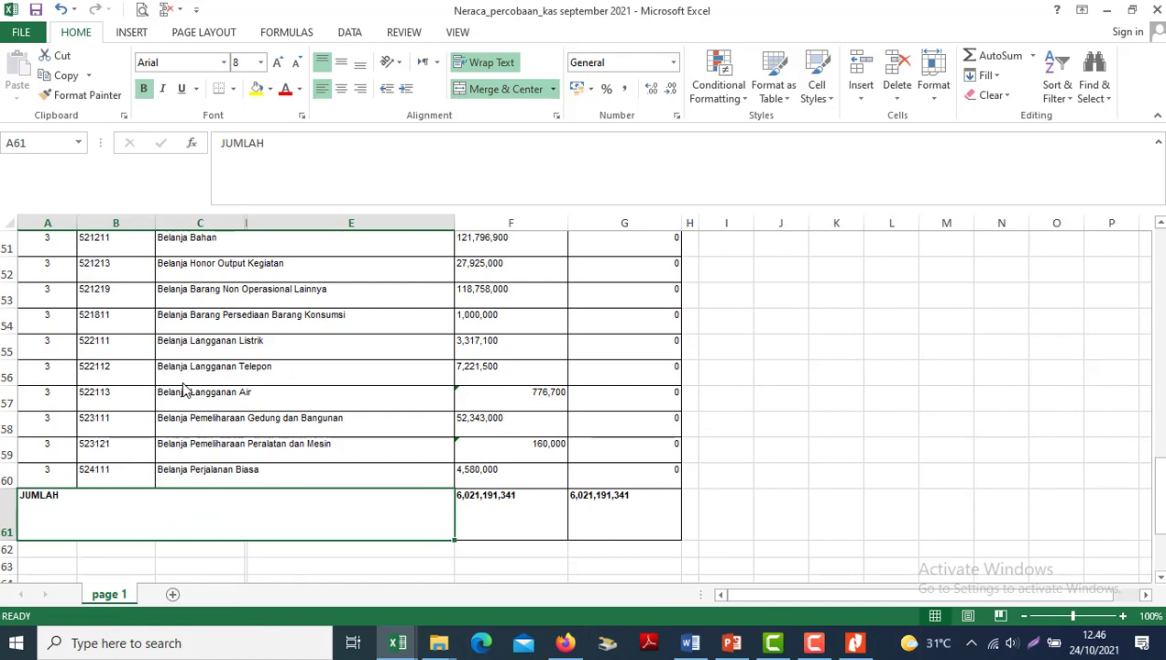
key(Up)
key(Down)
click(476, 88)
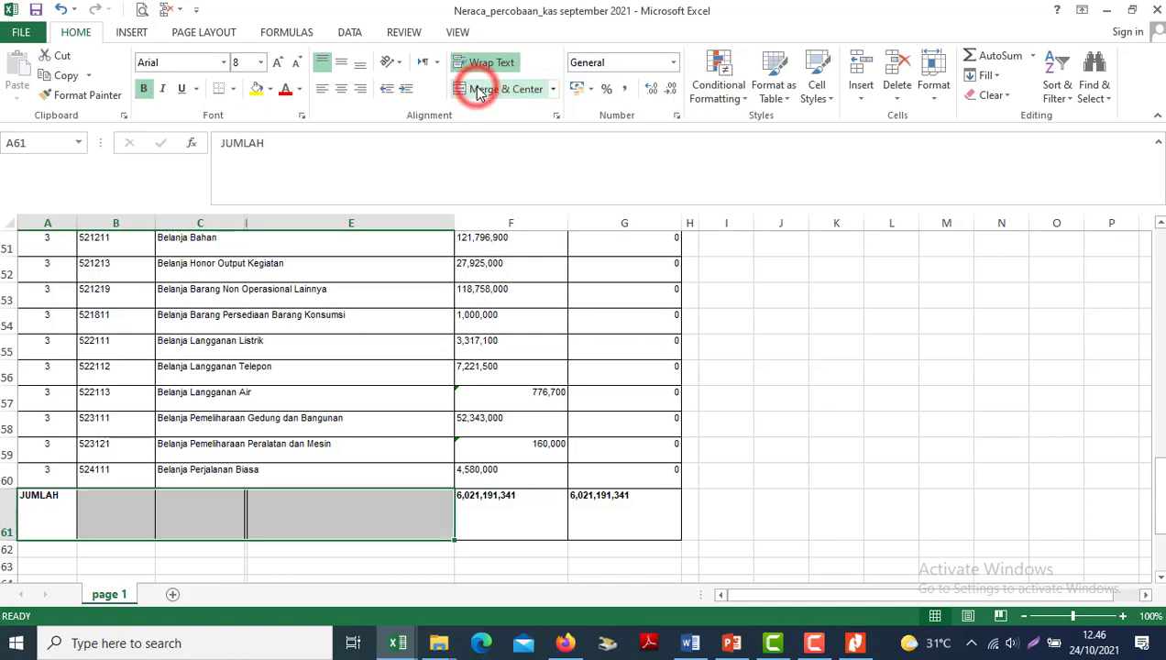
key(Right)
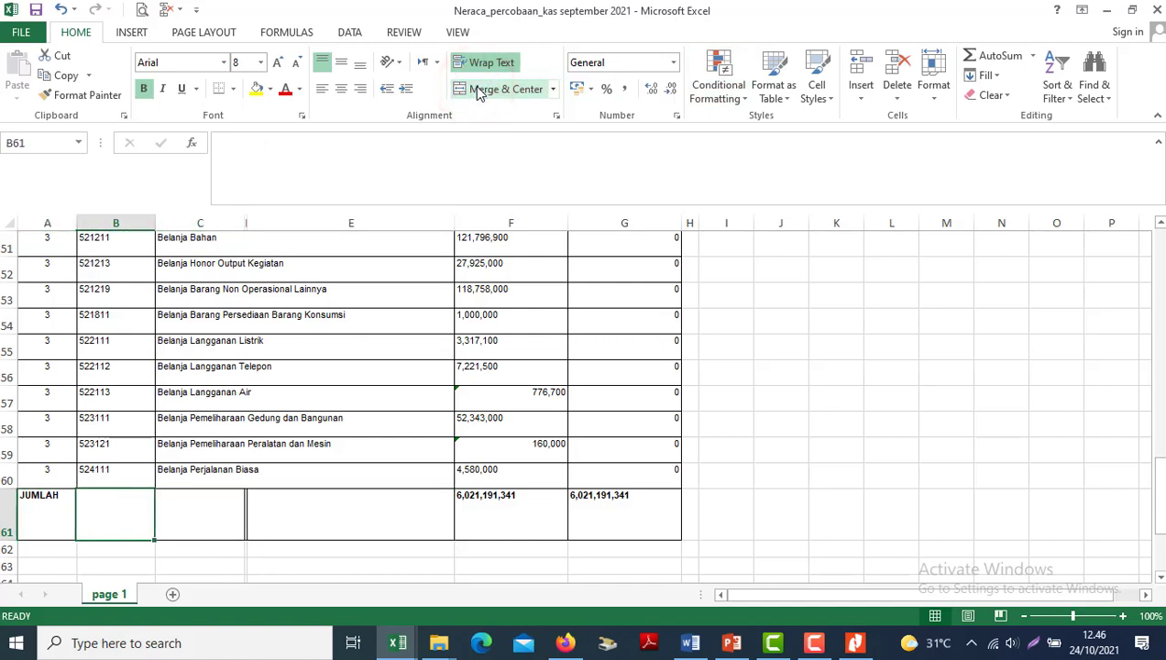
- Remove the thousands commas from all amounts in the sheet by replacing every comma with nothing
key(Right)
key(Up)
key(Up)
key(Up)
key(Up)
key(Up)
key(Up)
key(Up)
key(Up)
key(Up)
key(Up)
key(Up)
key(Up)
key(Up)
key(Up)
key(Up)
key(Up)
key(Up)
key(Up)
key(Up)
key(Up)
key(Up)
key(Up)
key(Up)
key(Up)
key(Up)
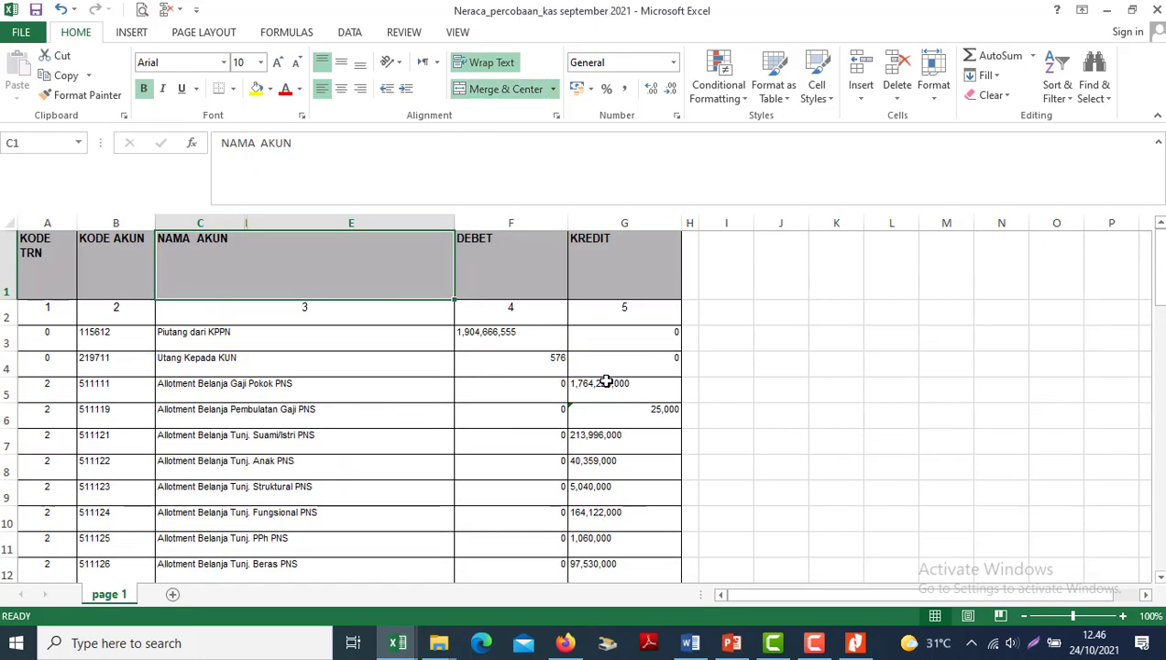
click(605, 382)
key(Right)
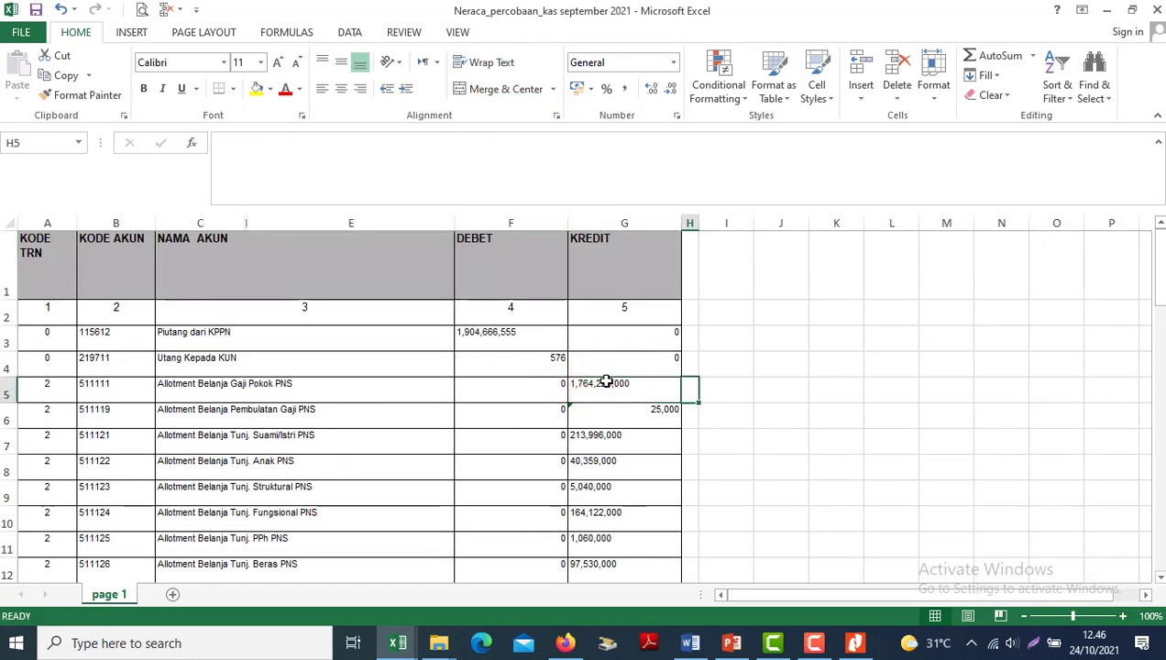
click(600, 383)
key(Right)
key(Right)
key(Right)
key(Right)
key(Right)
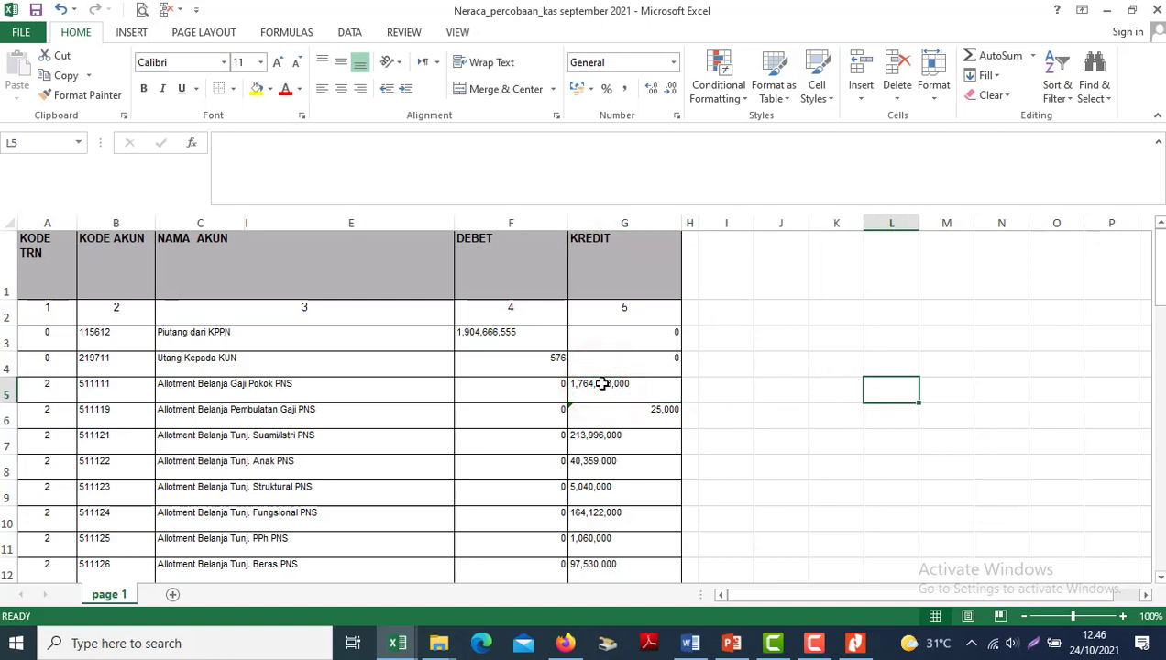
key(ctrl+h)
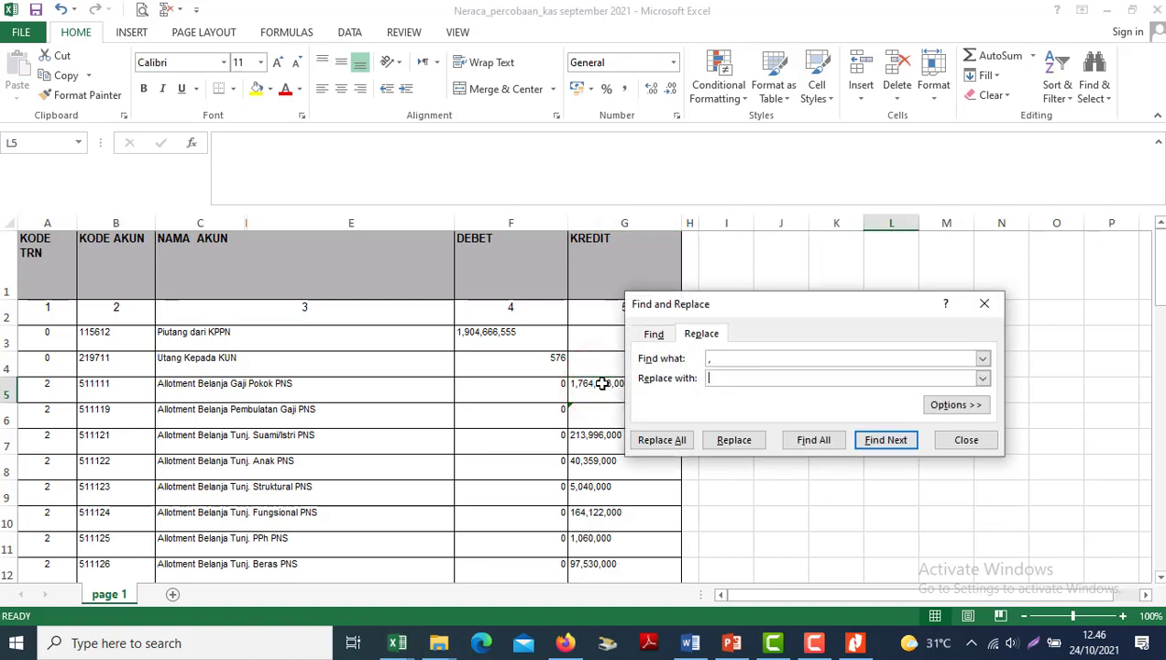
click(718, 358)
key(BackSpace)
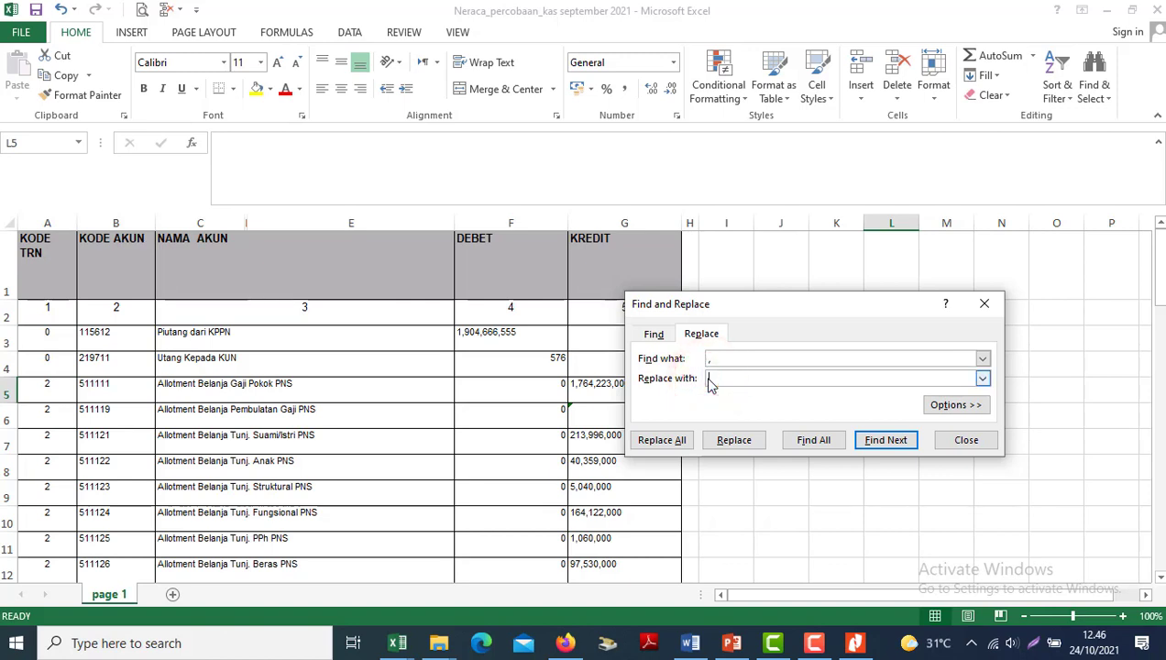
click(667, 441)
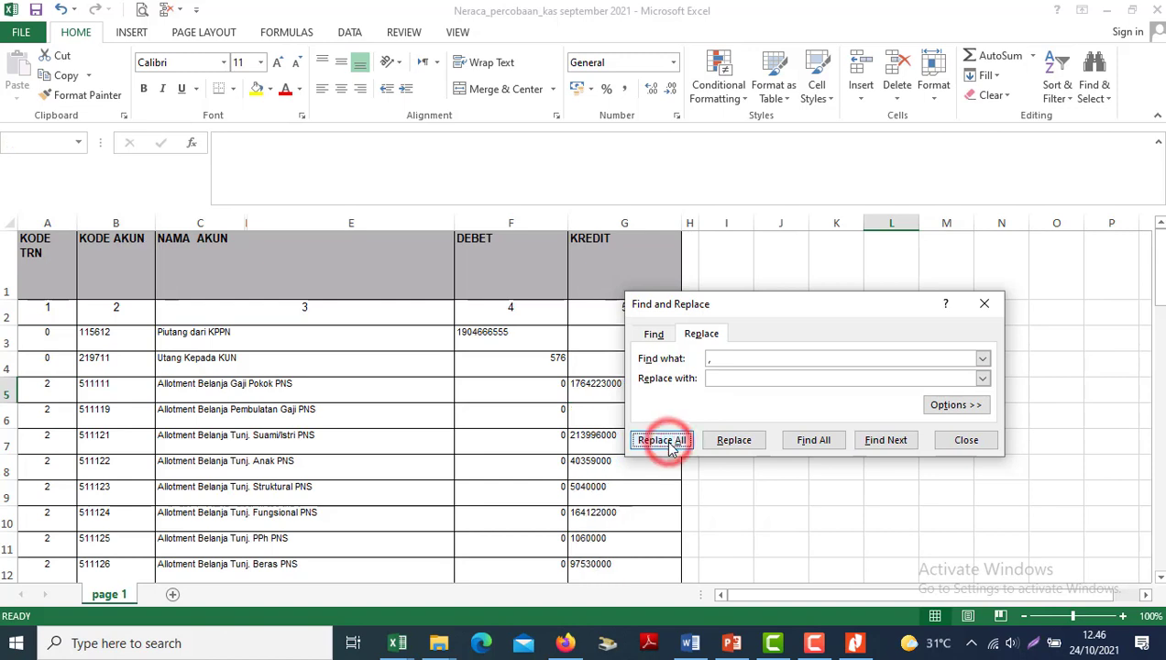
click(592, 365)
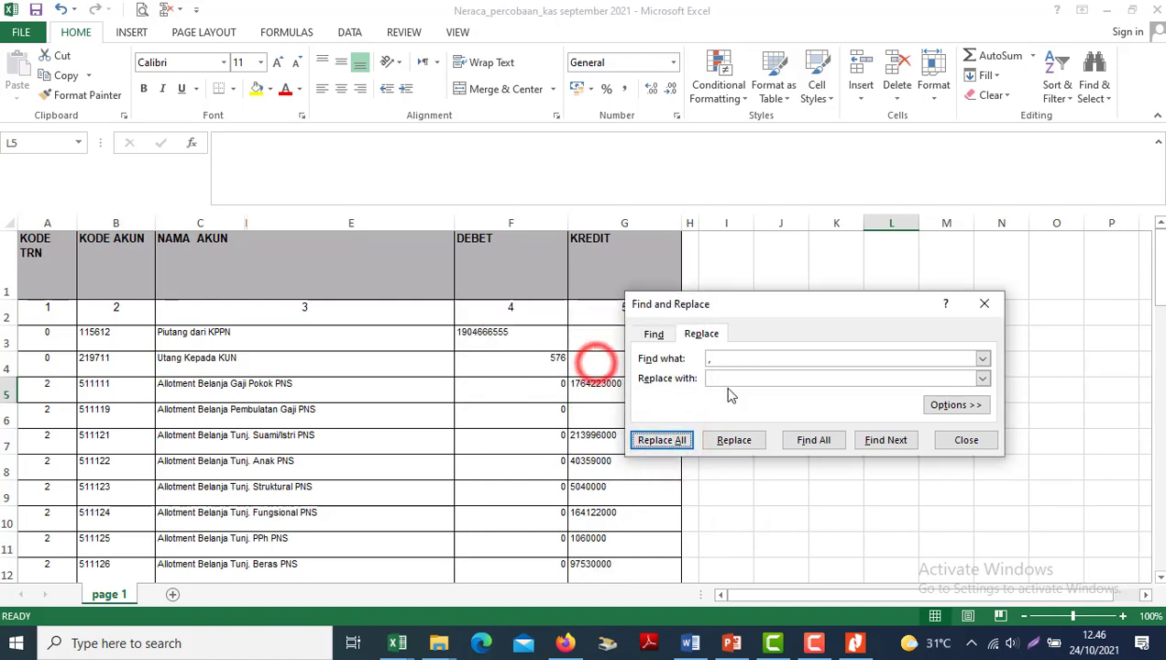
click(965, 440)
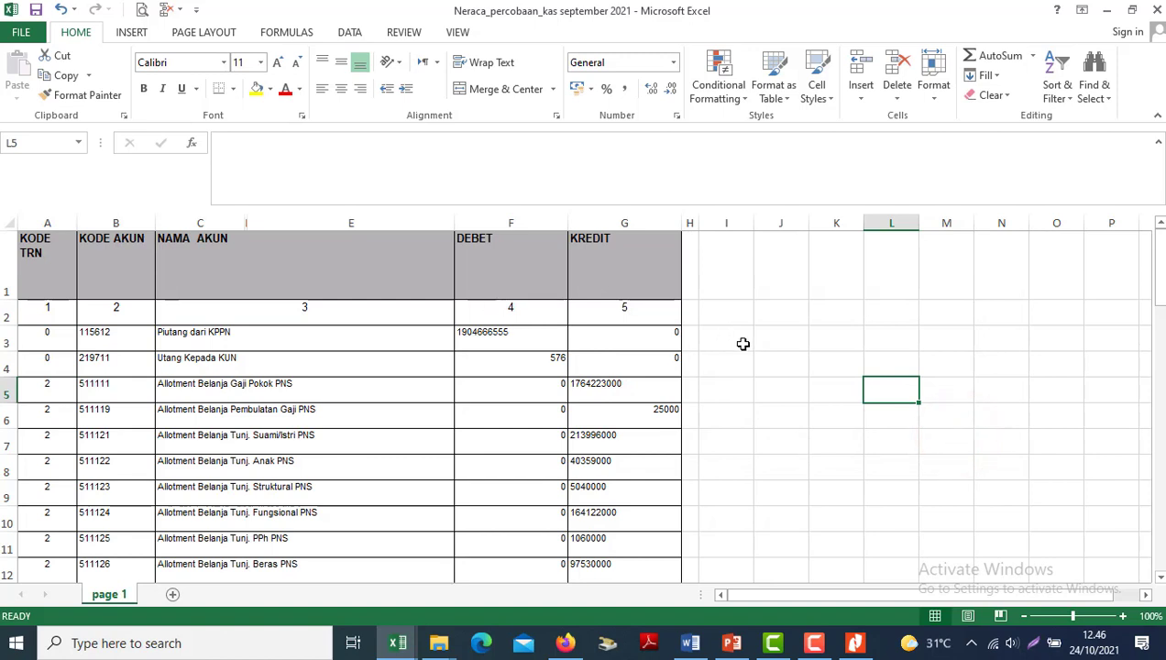
- Format the DEBET and KREDIT columns F and G with the comma number style
click(743, 344)
drag(495, 220, 600, 222)
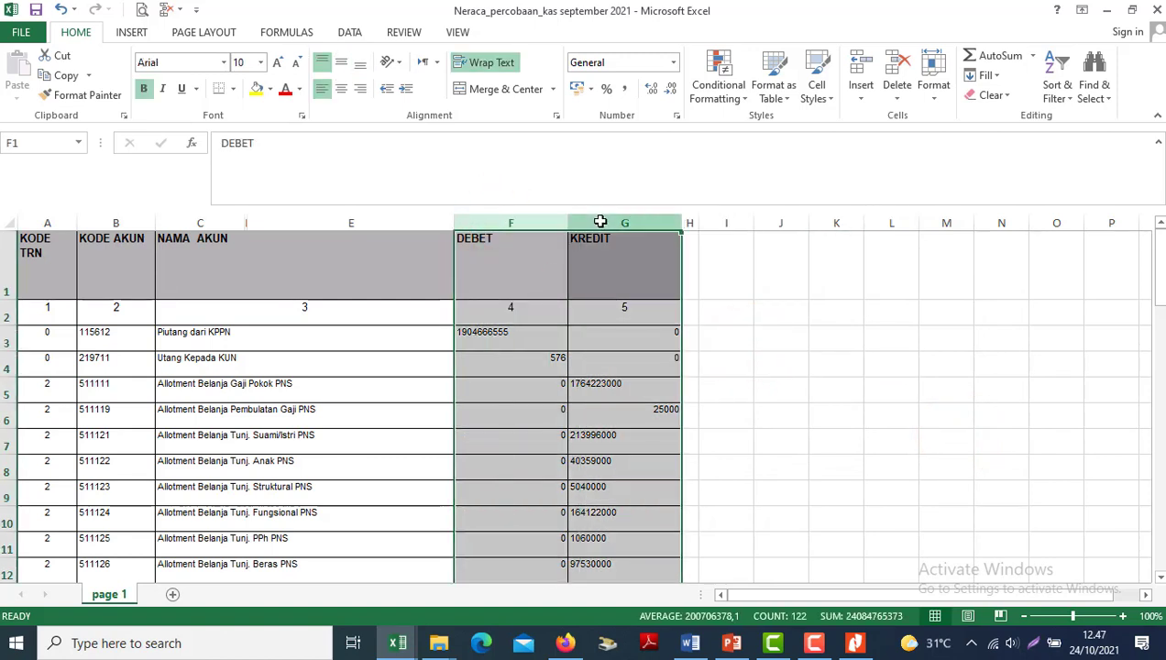
click(627, 89)
drag(803, 332, 734, 367)
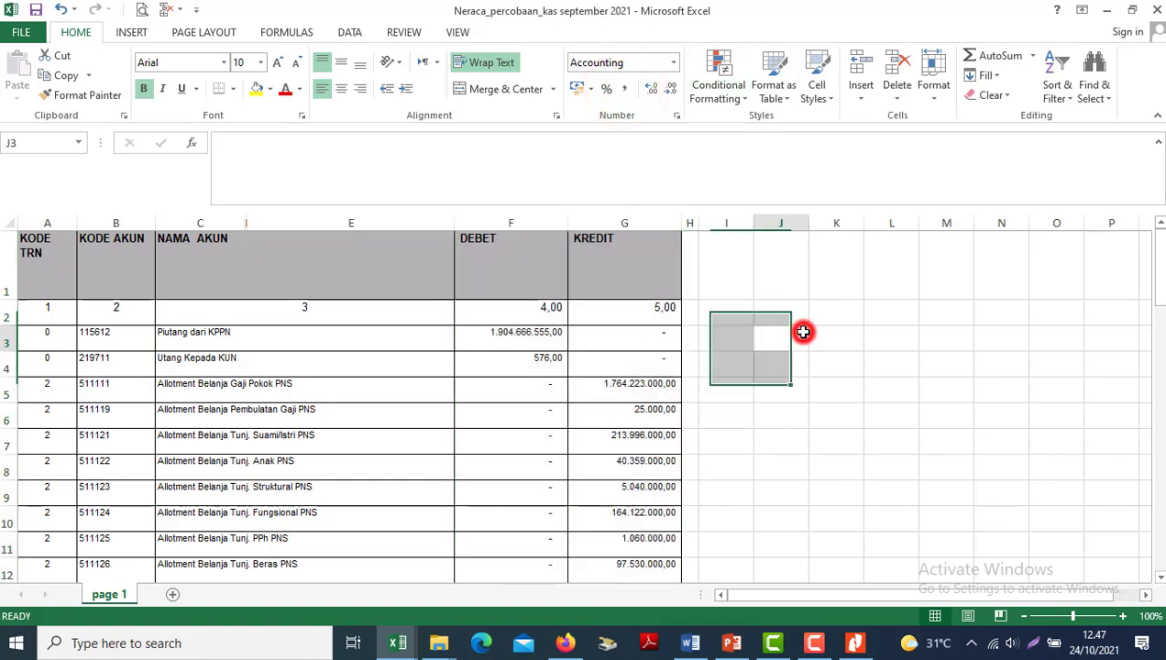
click(803, 332)
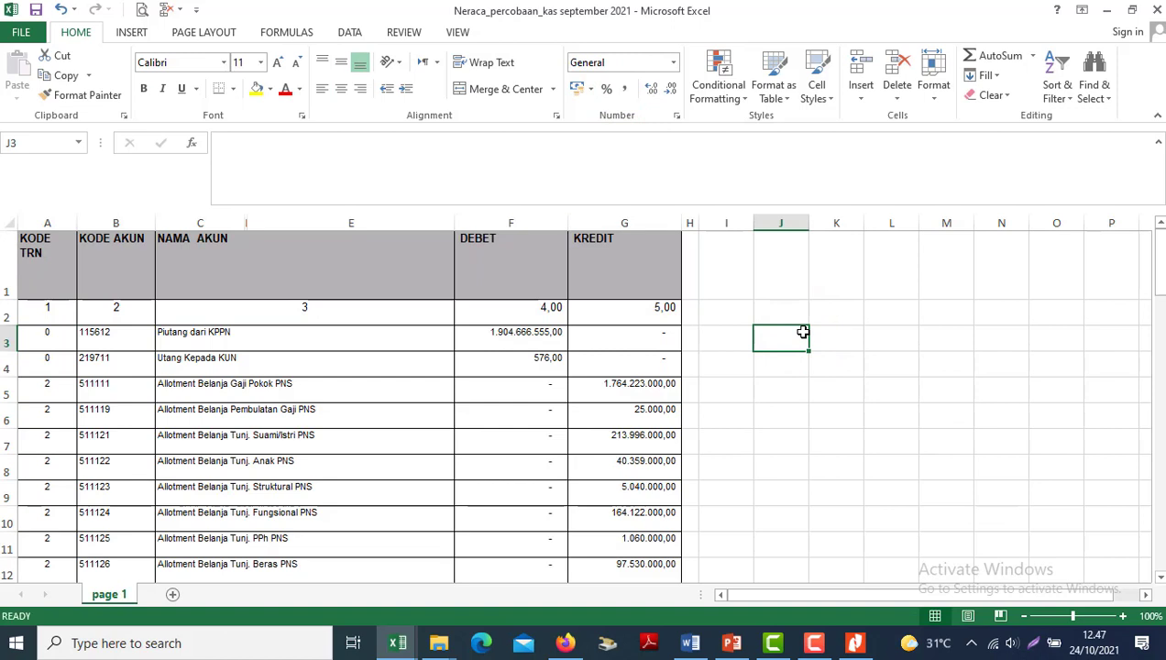
- Compare the KODE TRN codes in the converted sheet with the original PDF in Nitro Pro, returning to Excel
key(Left)
key(Left)
key(Left)
key(Left)
key(Left)
key(Left)
key(Left)
key(Up)
key(Up)
key(Right)
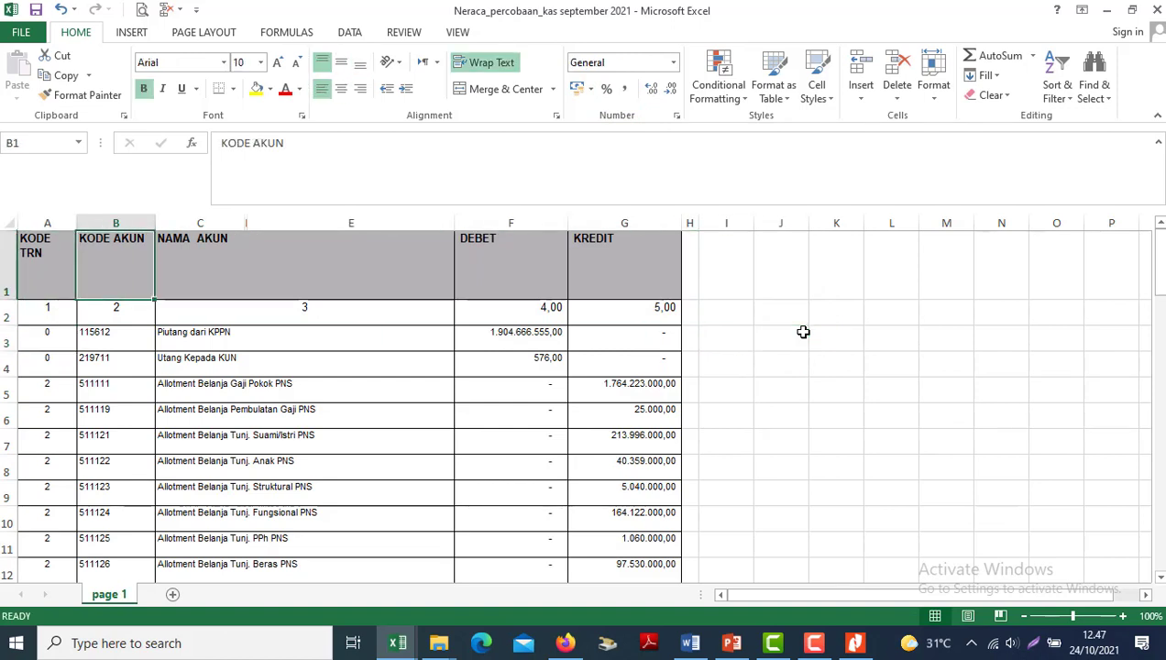
key(Right)
key(Left)
key(Left)
key(Down)
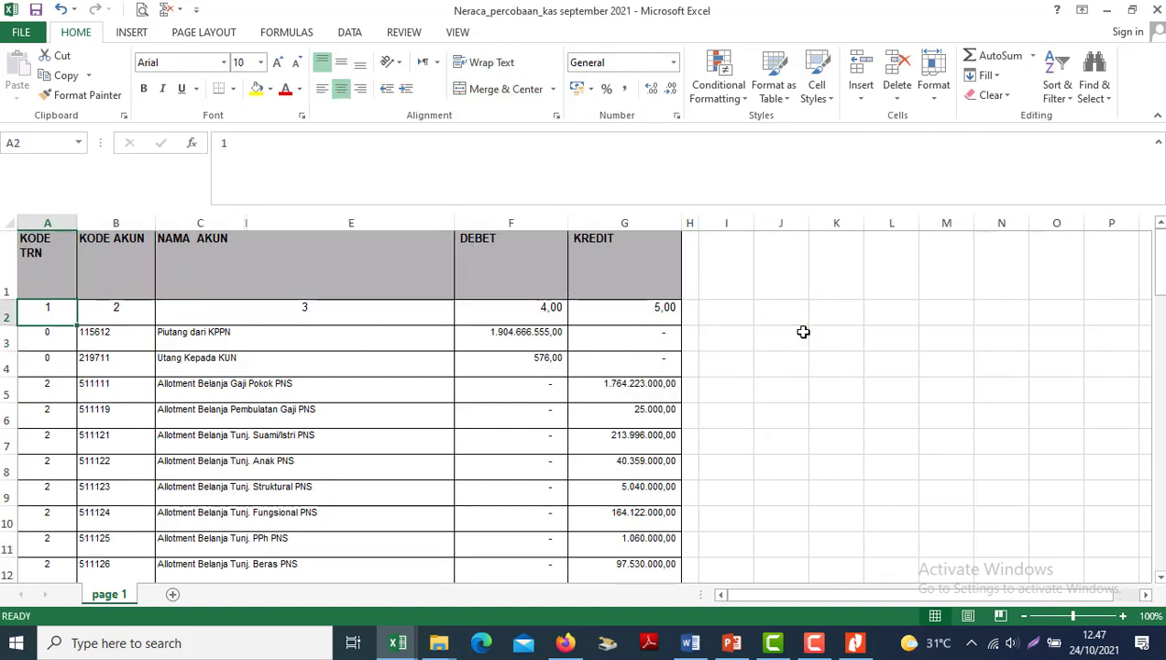
key(Down)
key(Down)
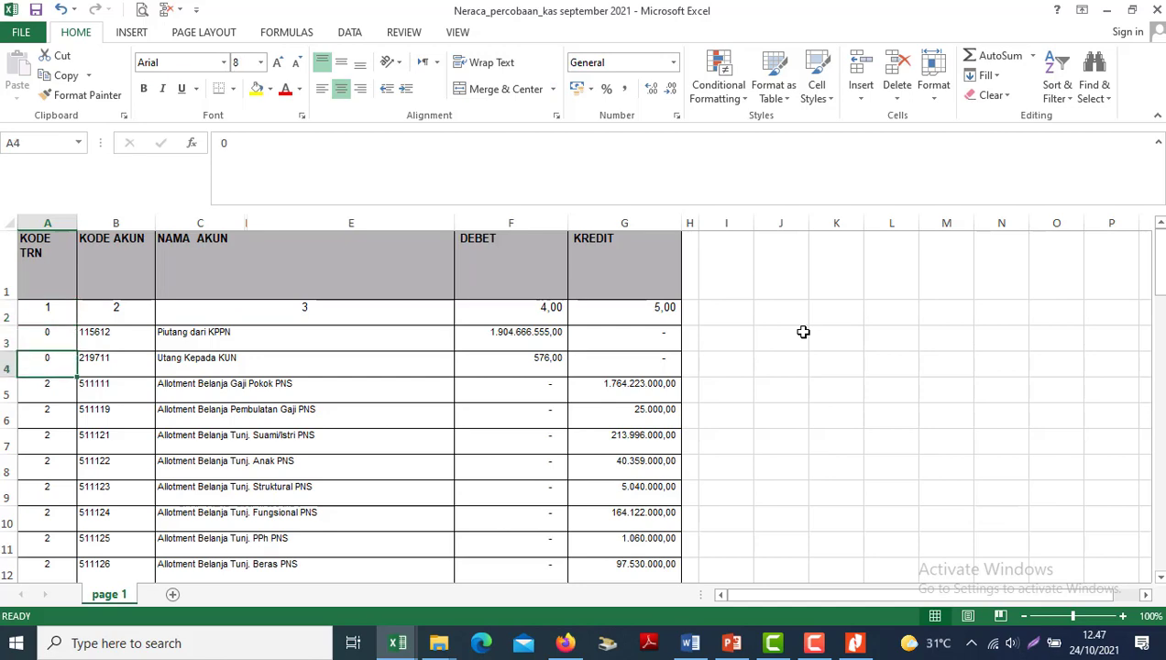
click(855, 643)
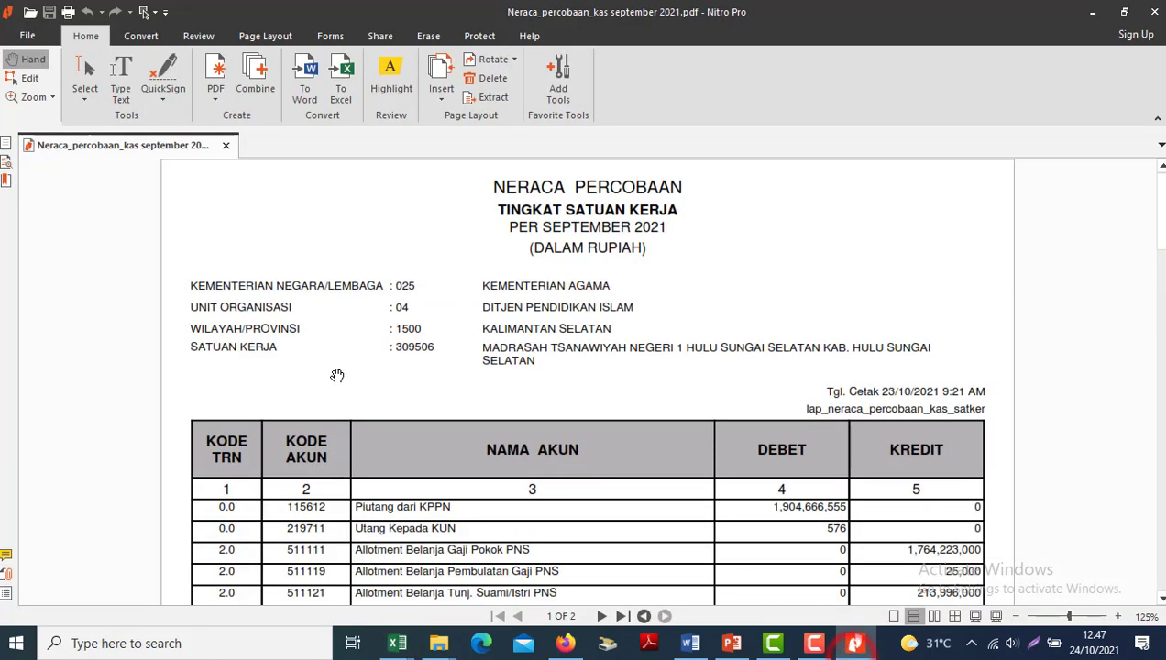
scroll(337, 376, down, 5)
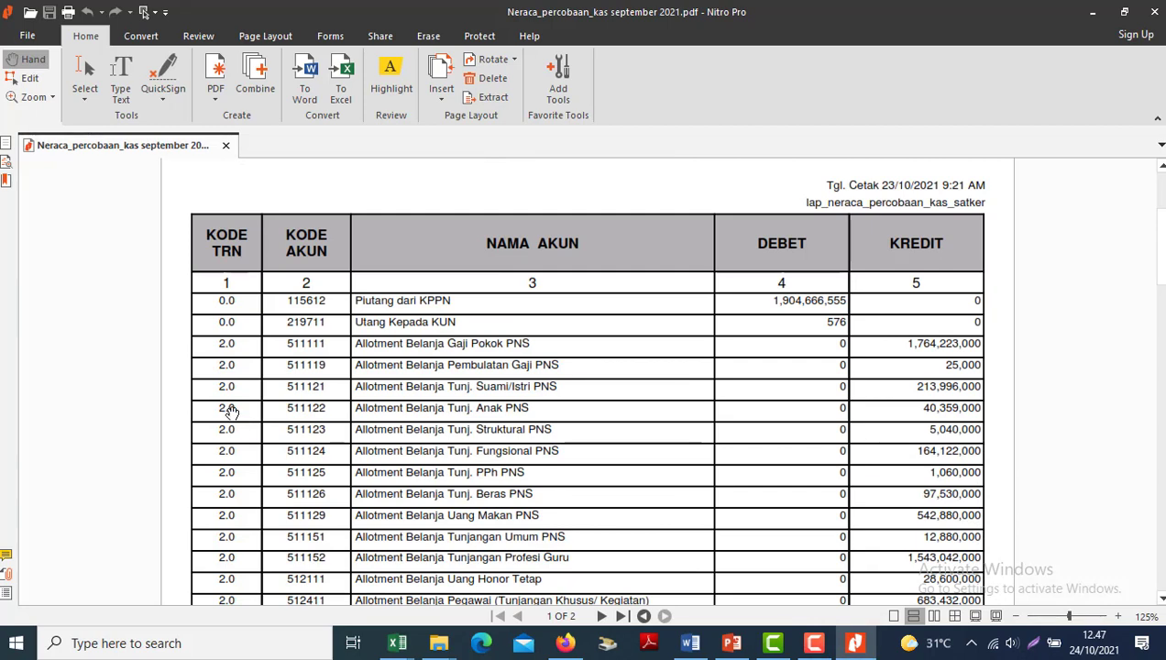
key(alt+Tab)
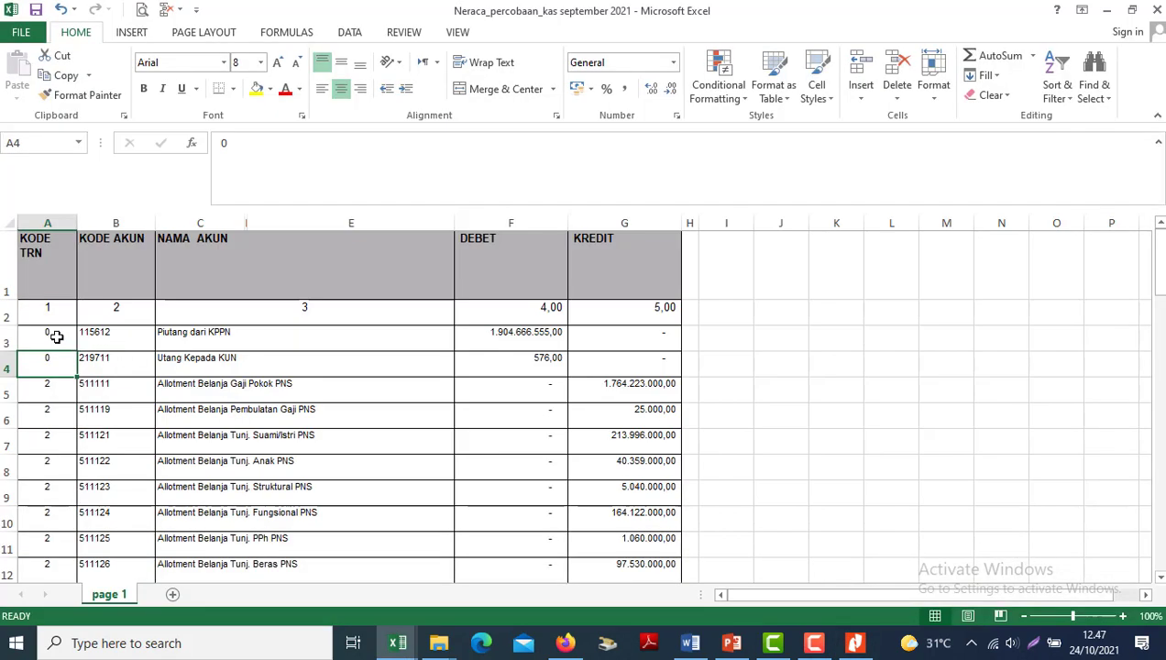
- Review the KODE TRN codes in column A down to the JUMLAH row and back to the table heading
click(57, 336)
click(60, 395)
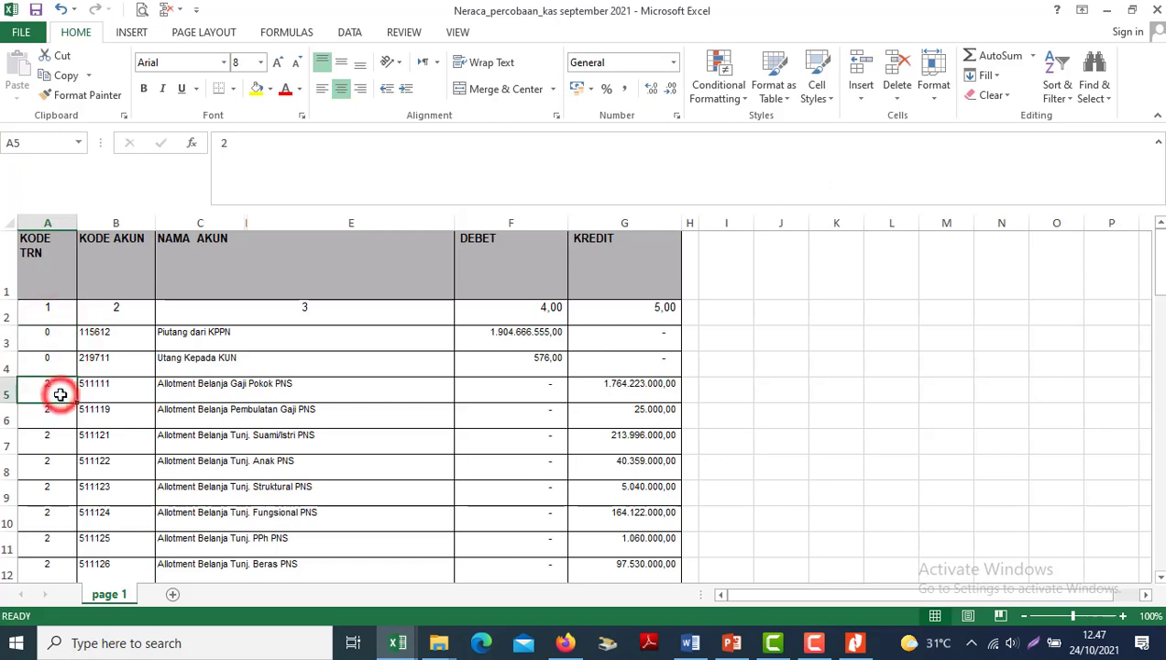
key(Down)
key(Down)
key(Down)
key(Down)
key(Down)
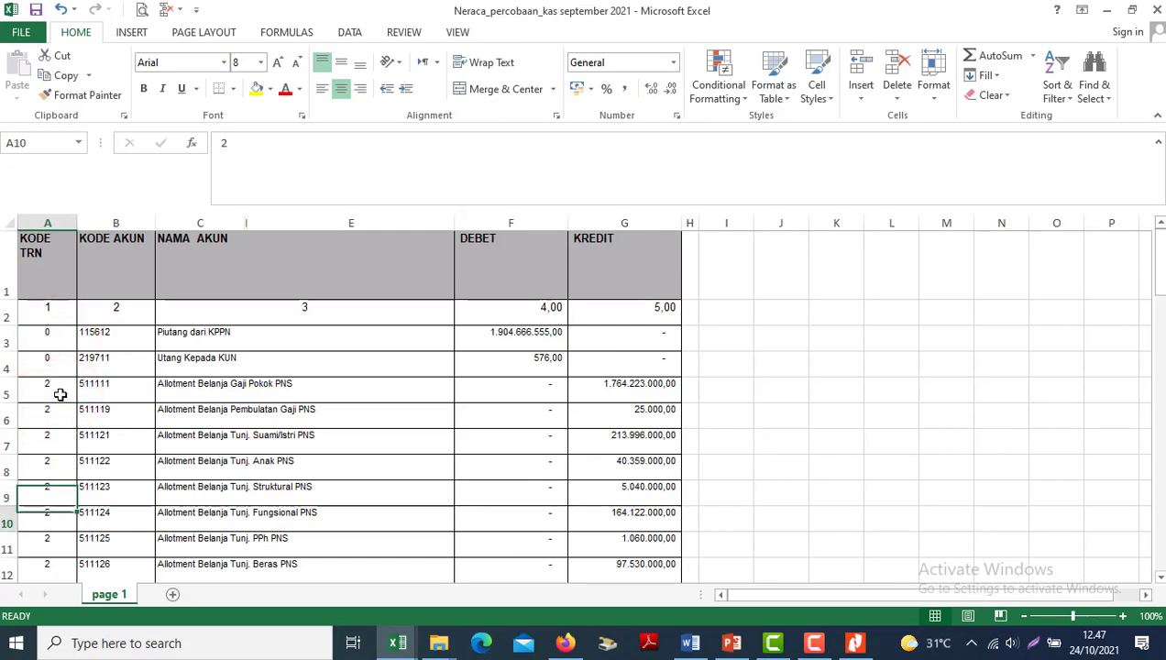
key(Down)
key(Down)
key(Down)
key(Down)
key(Down)
key(Down)
key(Down)
key(Down)
key(Down)
key(Down)
key(Down)
key(Down)
key(Down)
key(Down)
key(Down)
key(Down)
key(Down)
key(Down)
key(Down)
key(Down)
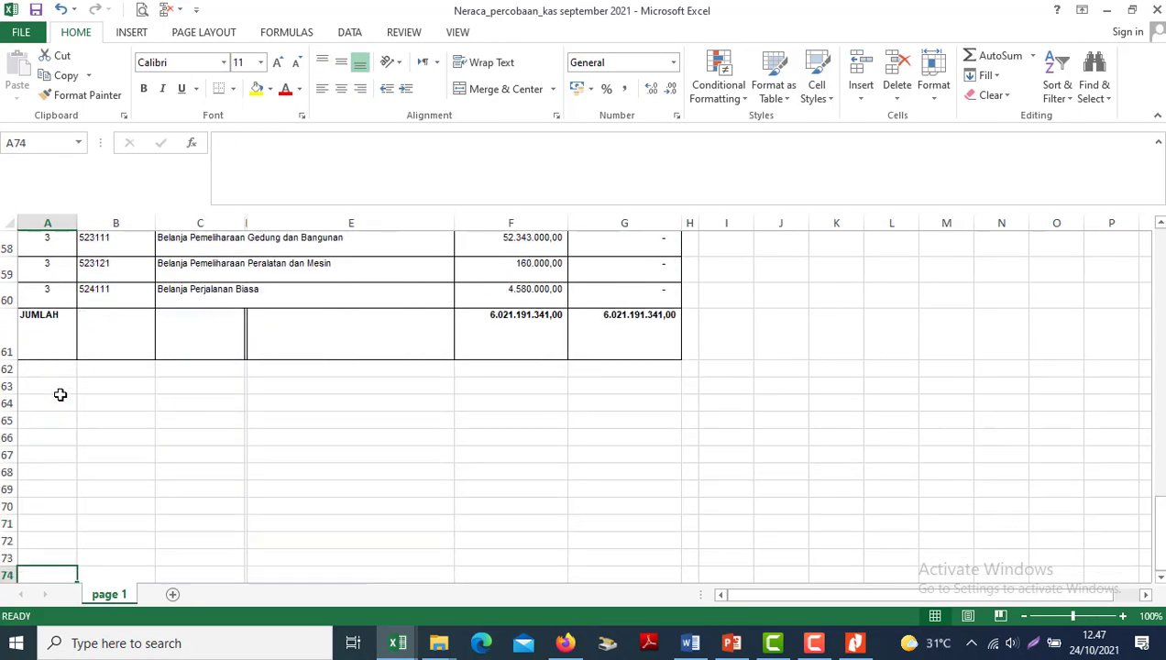
key(Down)
key(Up)
key(Up)
key(Up)
key(Up)
key(Up)
key(Up)
key(Up)
key(Up)
key(Up)
key(Up)
key(Up)
key(Up)
key(Up)
key(Up)
key(Up)
key(Up)
key(Up)
key(Up)
key(Up)
key(Up)
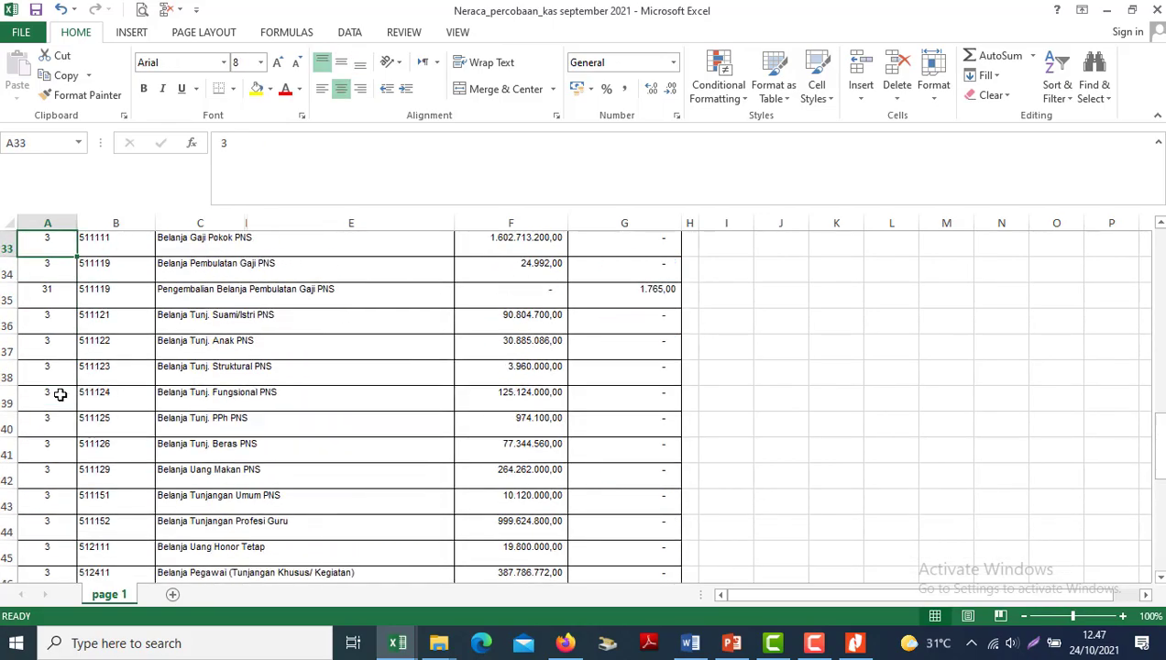
key(Up)
key(Up)
key(Up)
key(Up)
key(Up)
key(Up)
key(Up)
key(Up)
key(Up)
key(Up)
key(Up)
key(Up)
key(Up)
key(Up)
key(Up)
key(Up)
key(Up)
key(Up)
key(Up)
key(Up)
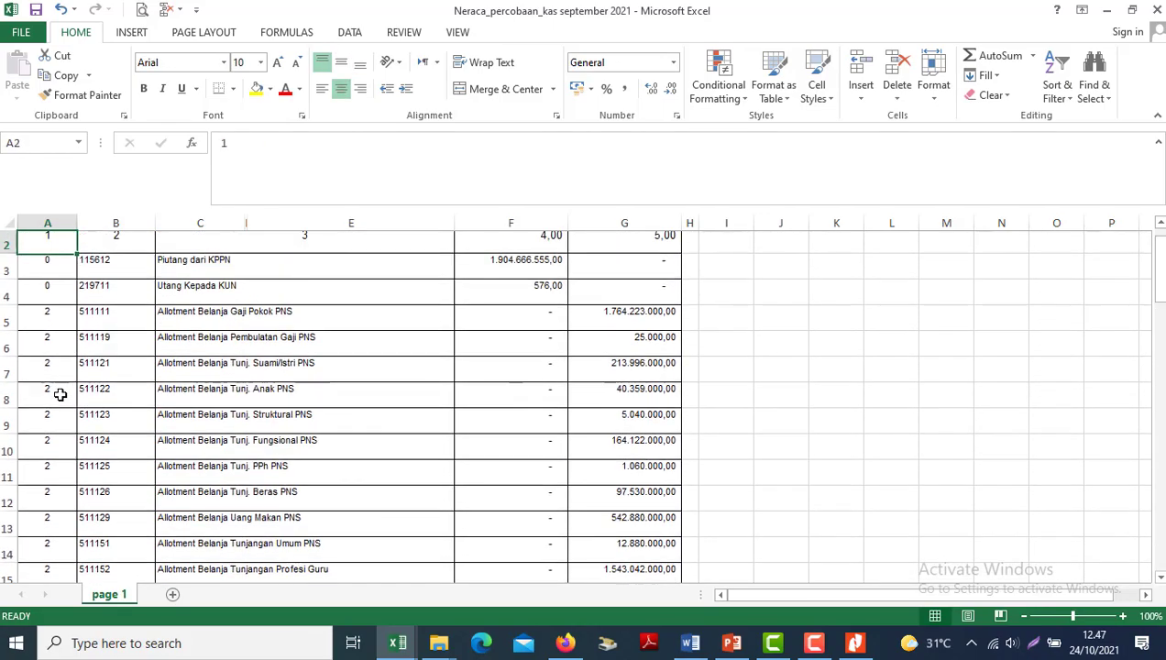
key(Up)
- Change the KODE TRN of Allotment Belanja Gaji Pokok PNS in cell A5 to 20
key(Down)
key(Down)
key(Down)
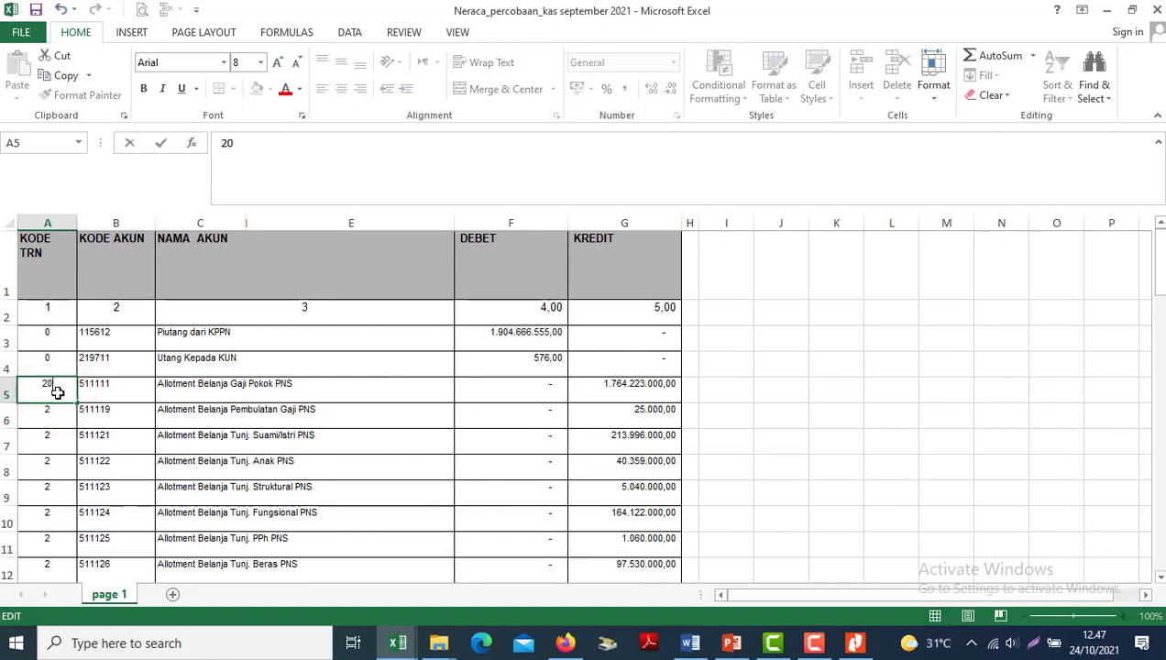
key(Return)
- Copy the KODE TRN code 20 from A5 to the remaining Allotment Belanja rows, A6 through A31
key(shift+Down)
key(shift+Down)
key(shift+Down)
key(shift+Down)
key(shift+Down)
key(shift+Down)
key(shift+Down)
key(shift+Down)
key(shift+Down)
key(shift+Down)
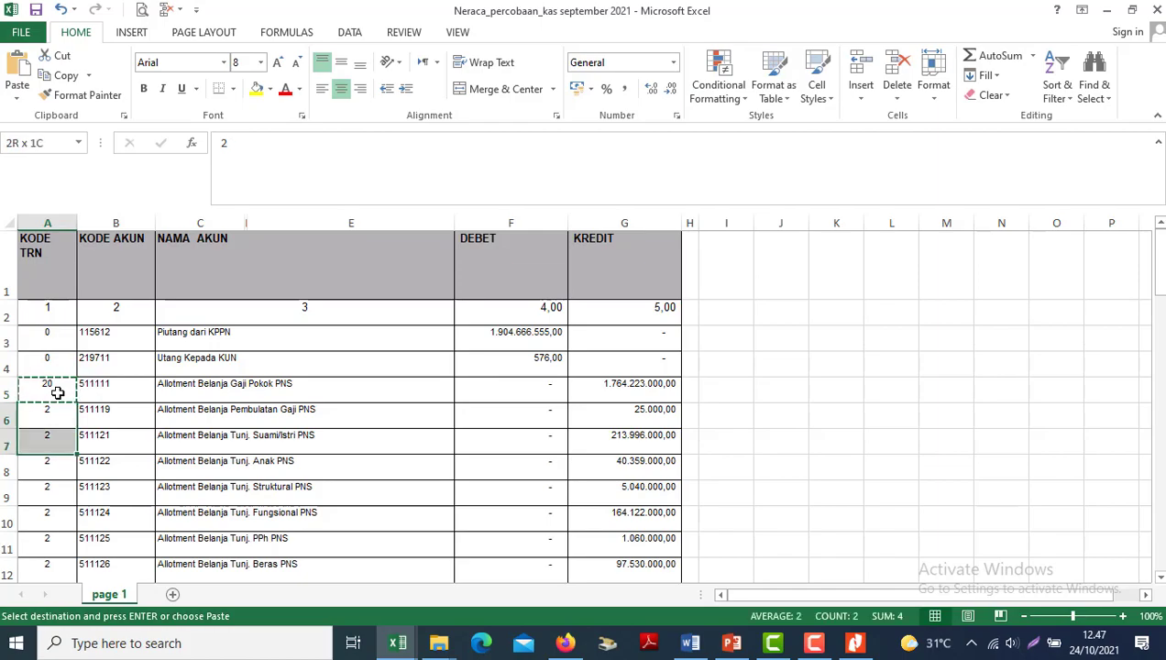
key(shift+Down)
key(shift+Down)
key(shift+Down)
key(shift+Down)
key(shift+Down)
key(shift+Down)
key(shift+Down)
key(shift+Down)
key(shift+Down)
key(shift+Down)
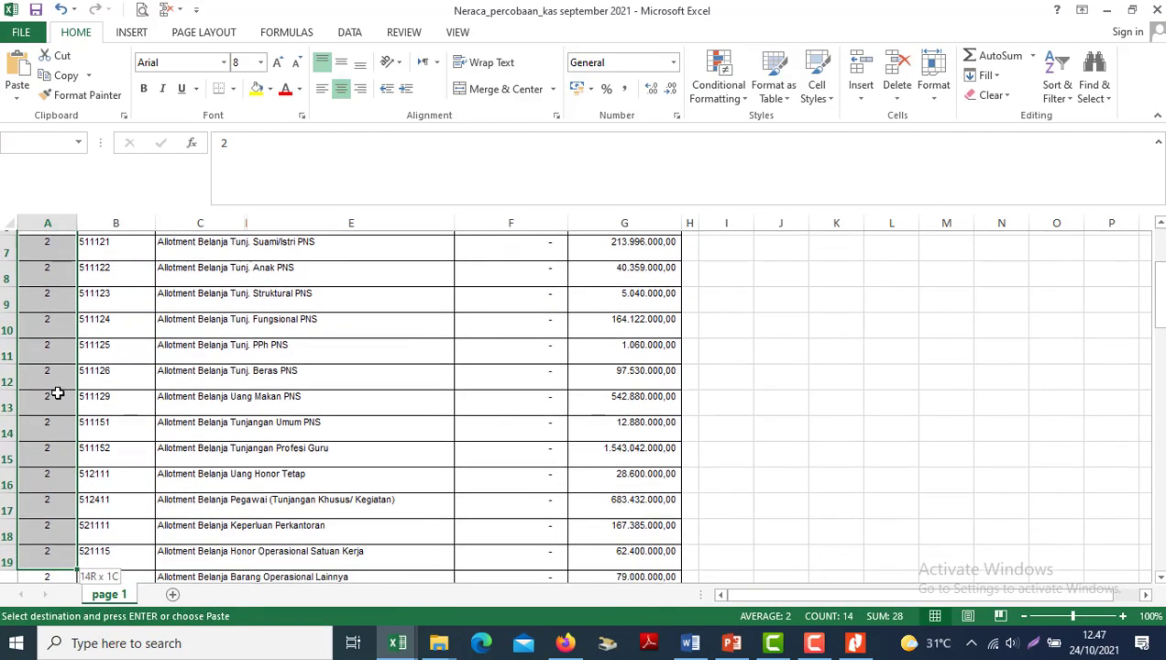
key(shift+Down)
key(shift+Down)
key(shift+Down)
key(shift+Down)
key(shift+Down)
key(shift+Down)
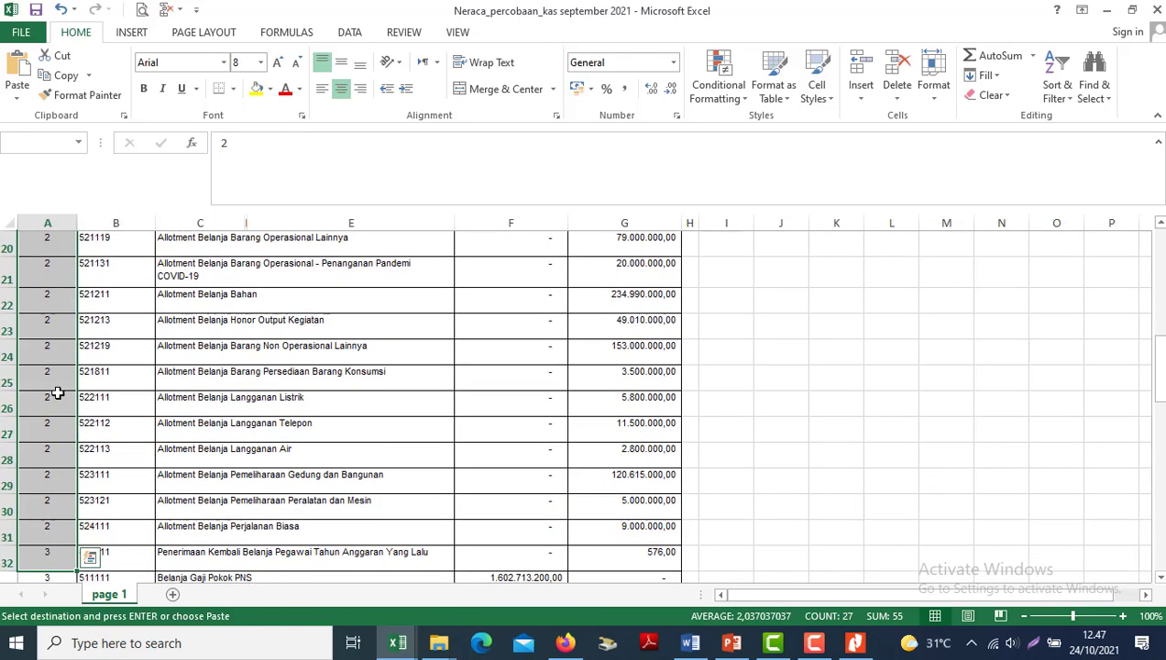
key(shift+Down)
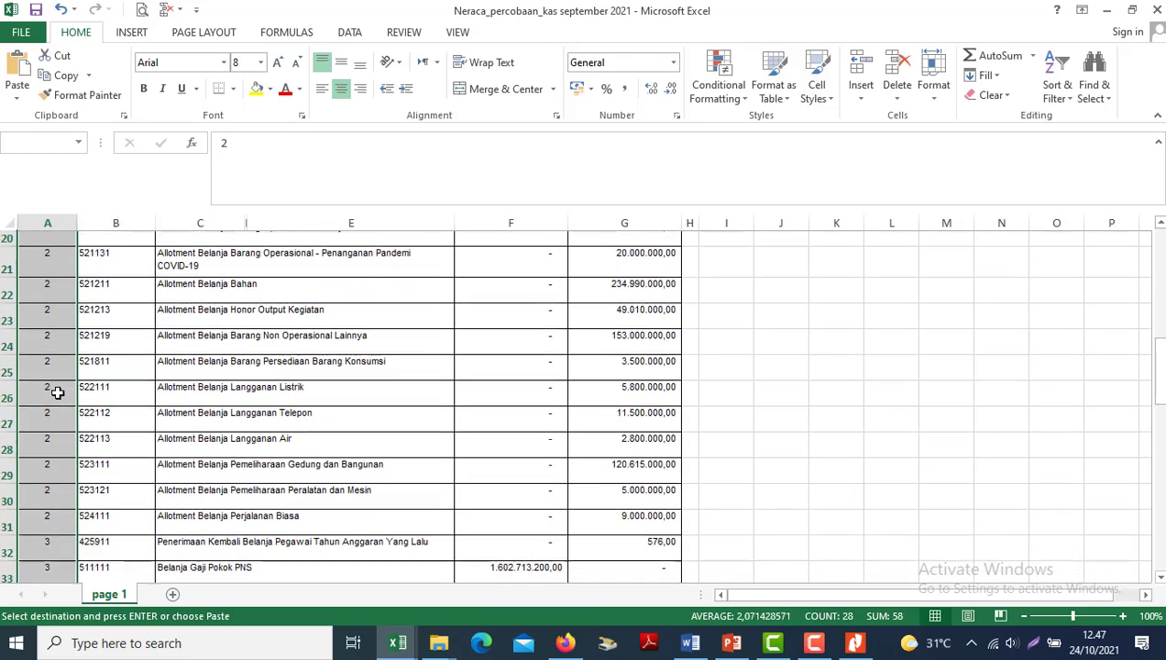
key(shift+Up)
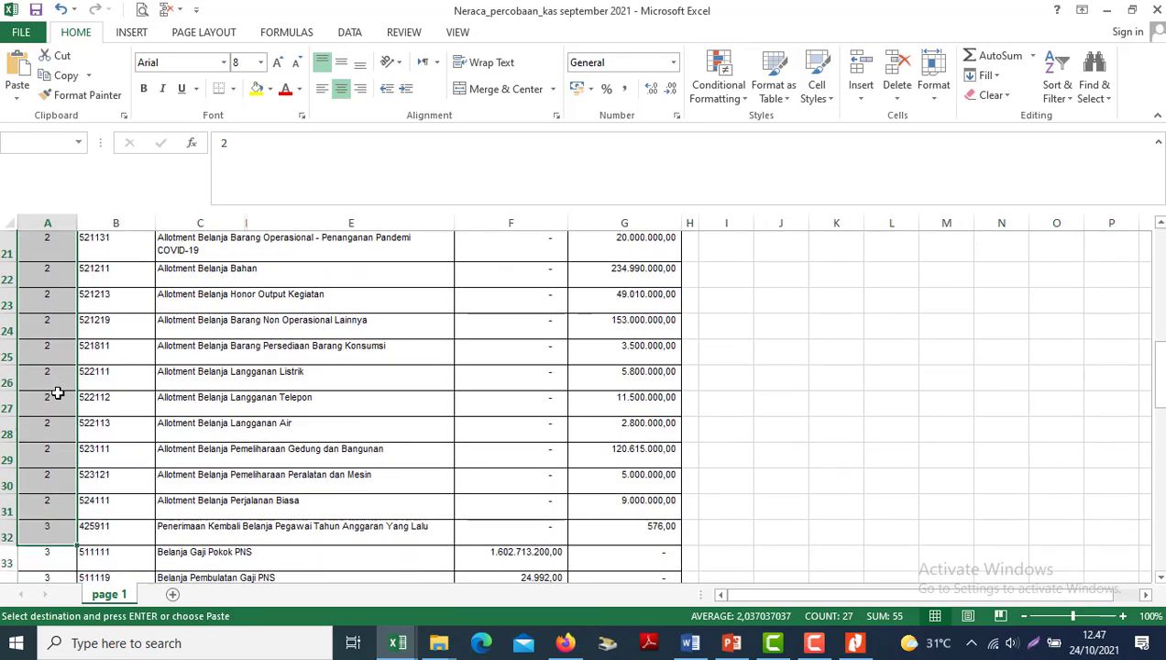
key(shift+Up)
key(shift+Down)
key(shift+Up)
key(shift+Up)
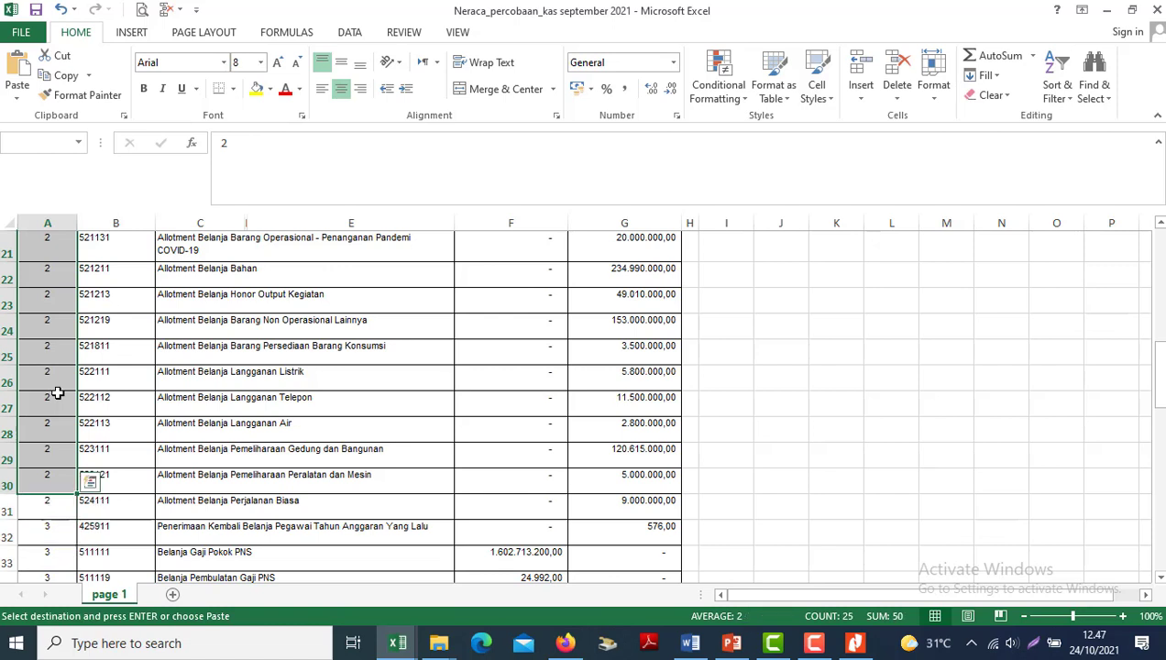
key(shift+Down)
key(shift+Down)
key(shift+Up)
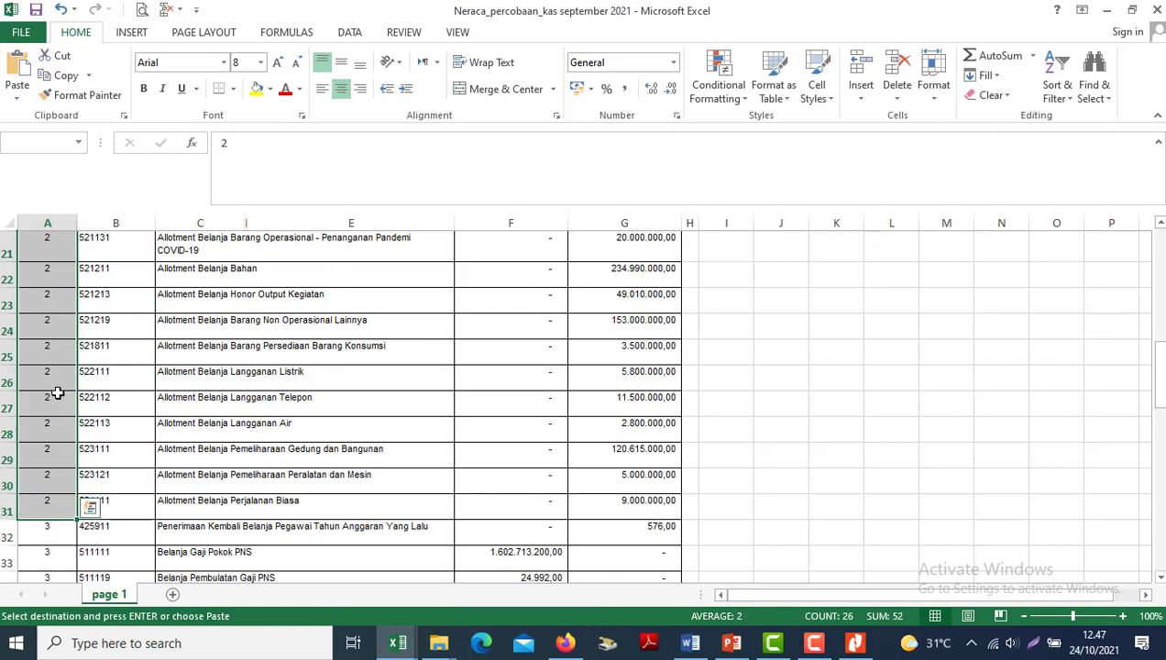
key(ctrl+v)
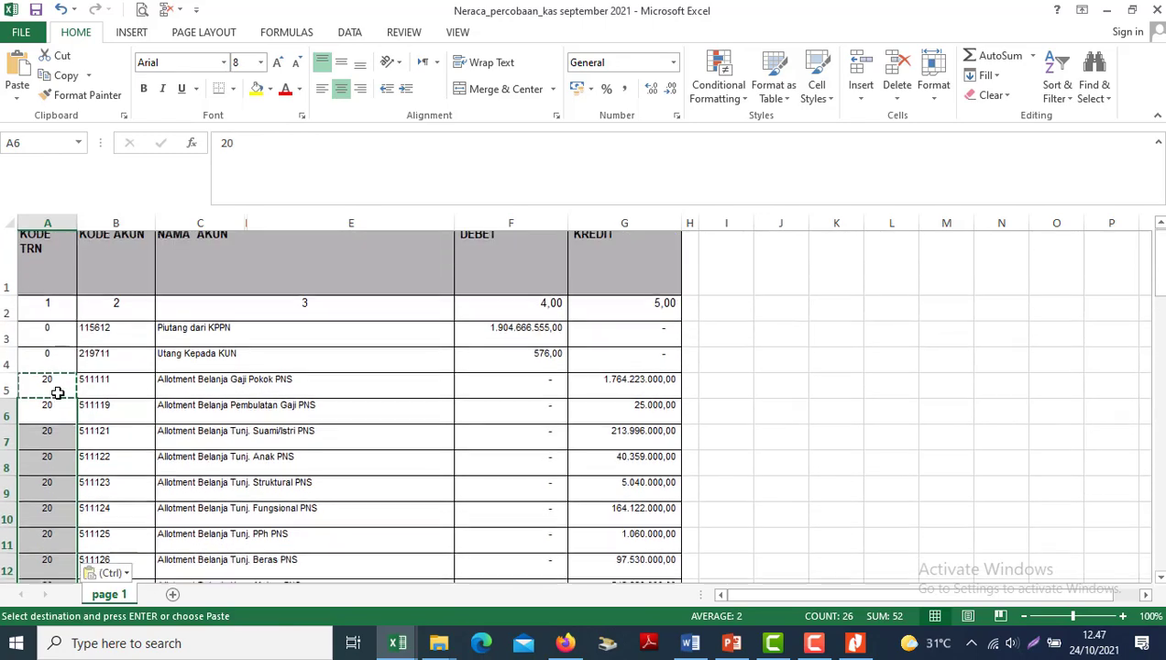
- Change the KODE TRN of Penerimaan Kembali Belanja Pegawai Tahun Anggaran Yang Lalu in cell A32 to 30
key(Down)
key(Down)
key(Down)
key(Down)
key(Down)
key(Down)
key(Down)
key(Down)
key(Down)
key(Down)
key(Down)
key(Down)
key(Down)
key(Down)
key(Down)
key(Down)
key(Down)
key(Down)
key(Down)
key(Down)
key(Down)
key(Down)
key(Down)
key(Down)
key(Down)
key(Down)
key(Down)
key(Down)
key(Down)
key(Down)
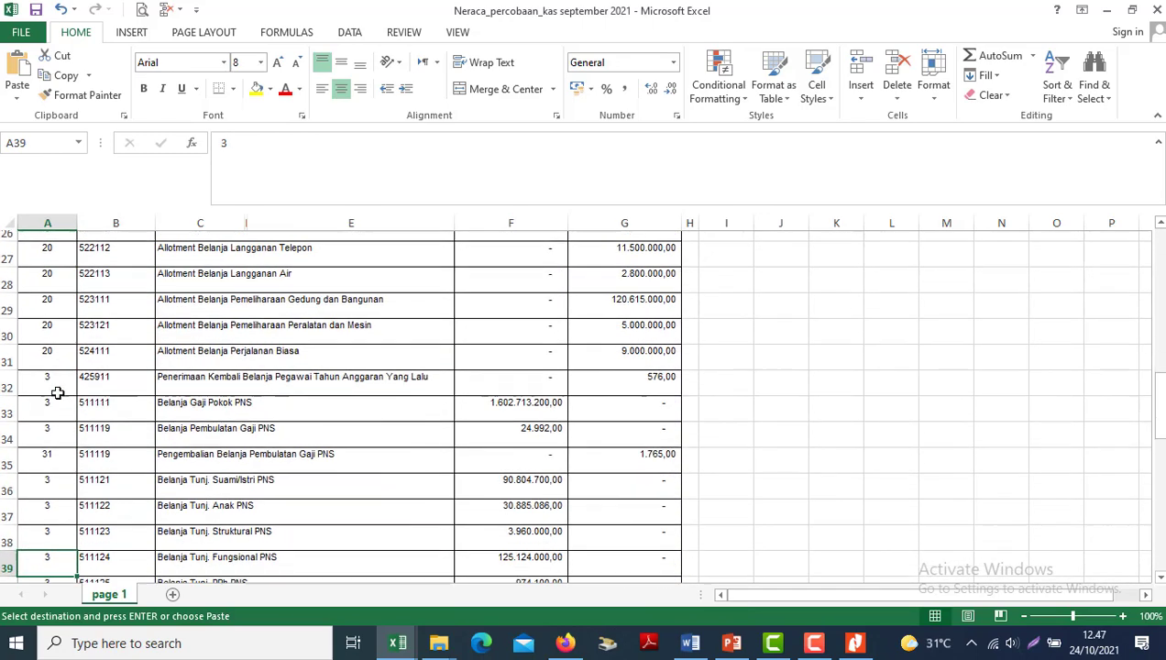
double_click(60, 371)
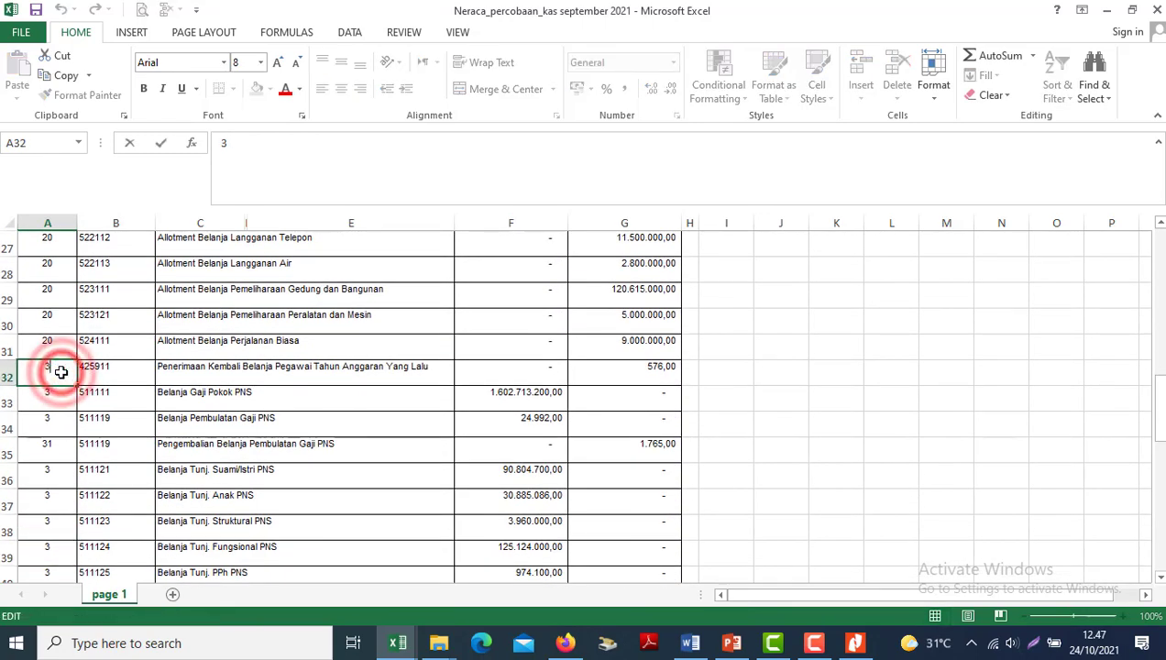
key(Return)
- Copy the code 30 from A32 into A33, A34 and A36, skipping the Pengembalian Belanja row
key(ctrl+c)
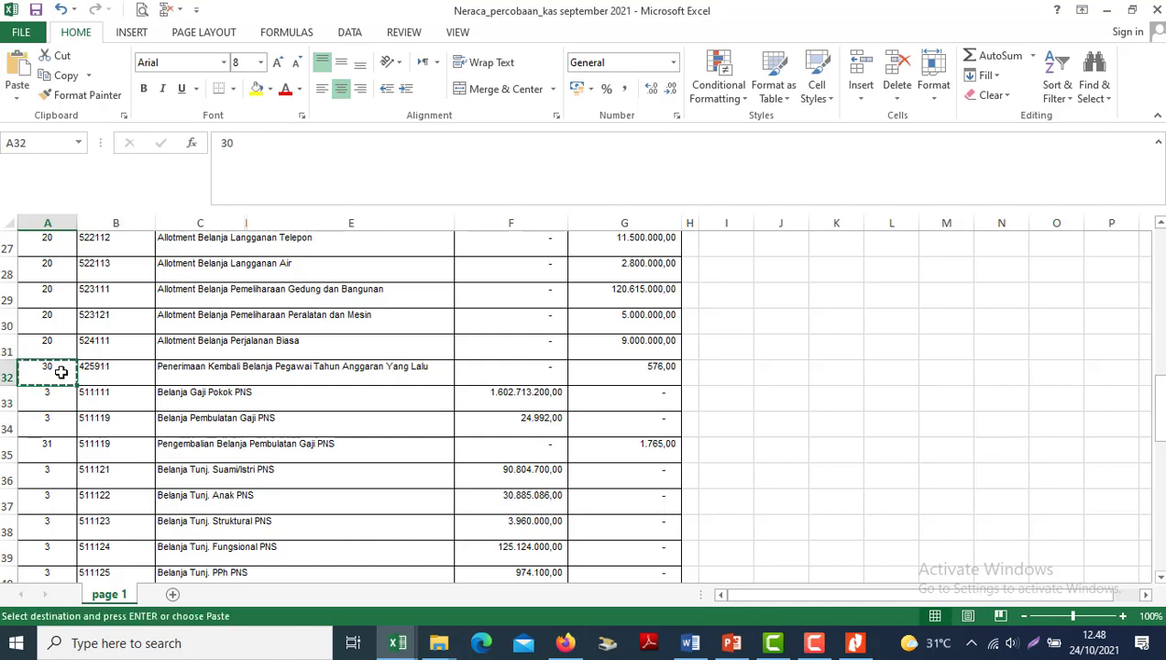
key(ctrl+v)
key(Down)
key(Down)
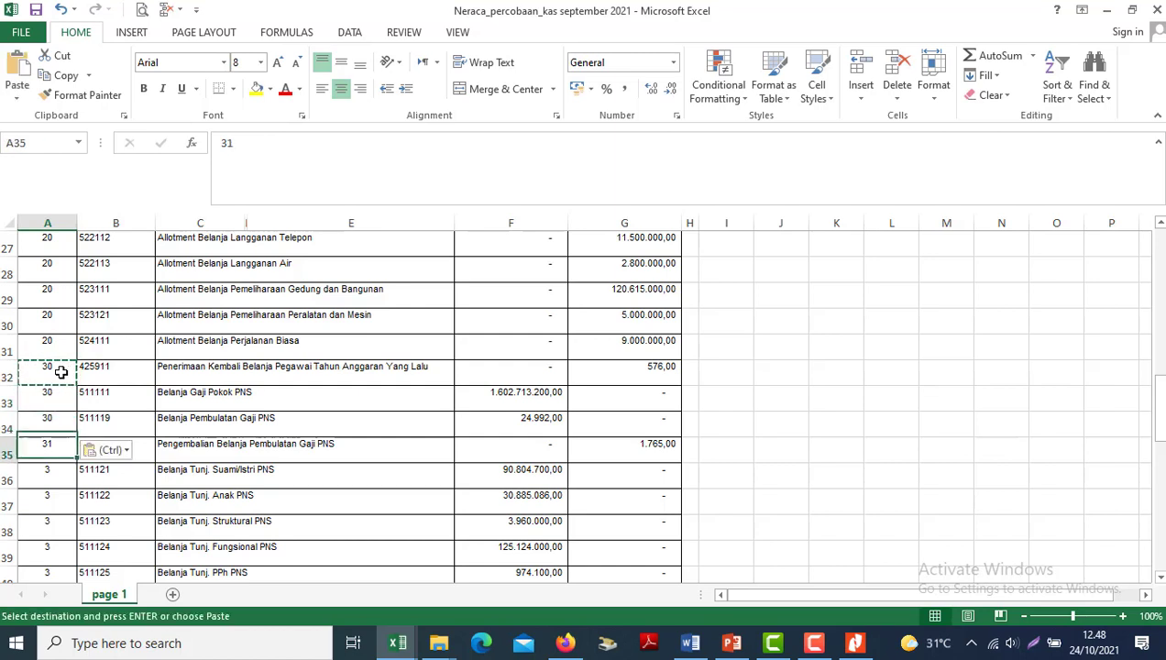
key(Down)
key(Down)
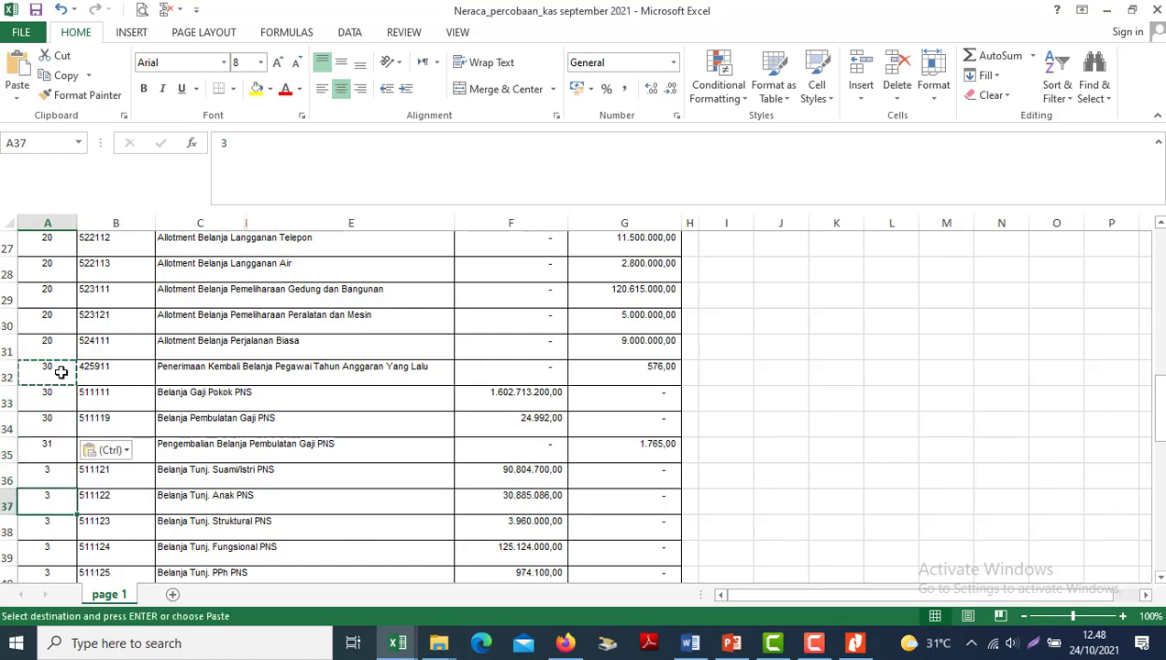
click(53, 479)
key(Return)
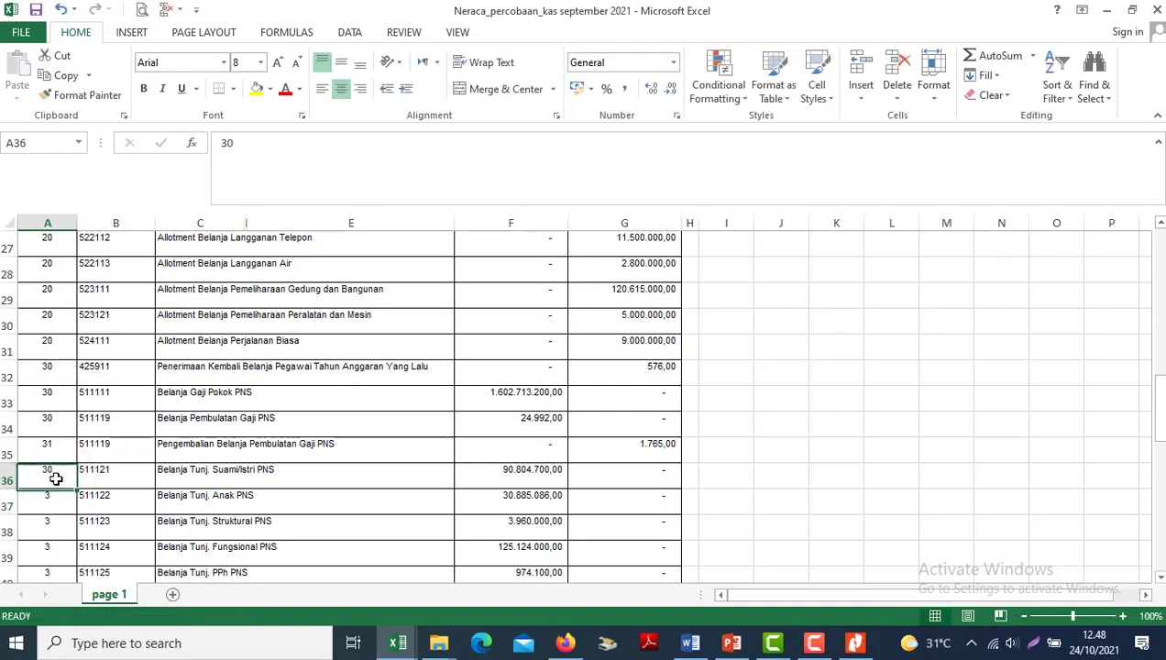
- Copy the KODE TRN code 30 from A36 to the remaining Belanja rows, A37 through A60
key(ctrl+c)
key(Down)
key(shift+Down)
key(shift+Down)
key(shift+Down)
key(shift+Down)
key(shift+Down)
key(shift+Down)
key(shift+Down)
key(shift+Down)
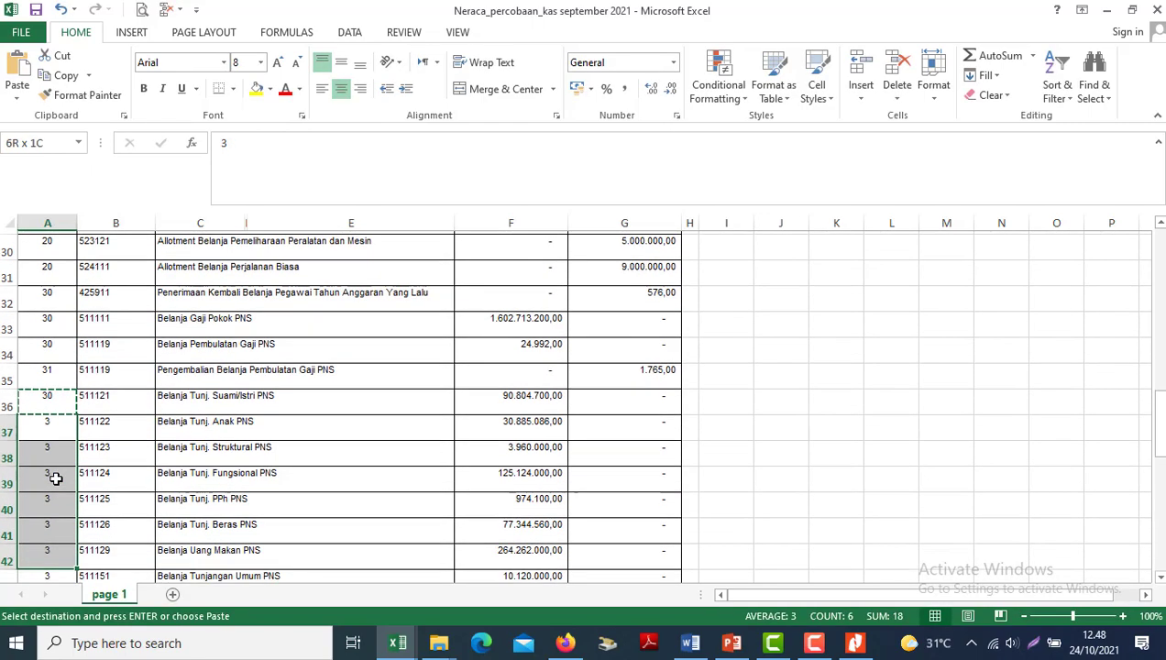
key(shift+Down)
key(shift+Down)
key(shift+Down)
key(shift+Down)
key(shift+Down)
key(shift+Down)
key(shift+Down)
key(shift+Down)
key(shift+Down)
key(shift+Down)
key(shift+Down)
key(shift+Down)
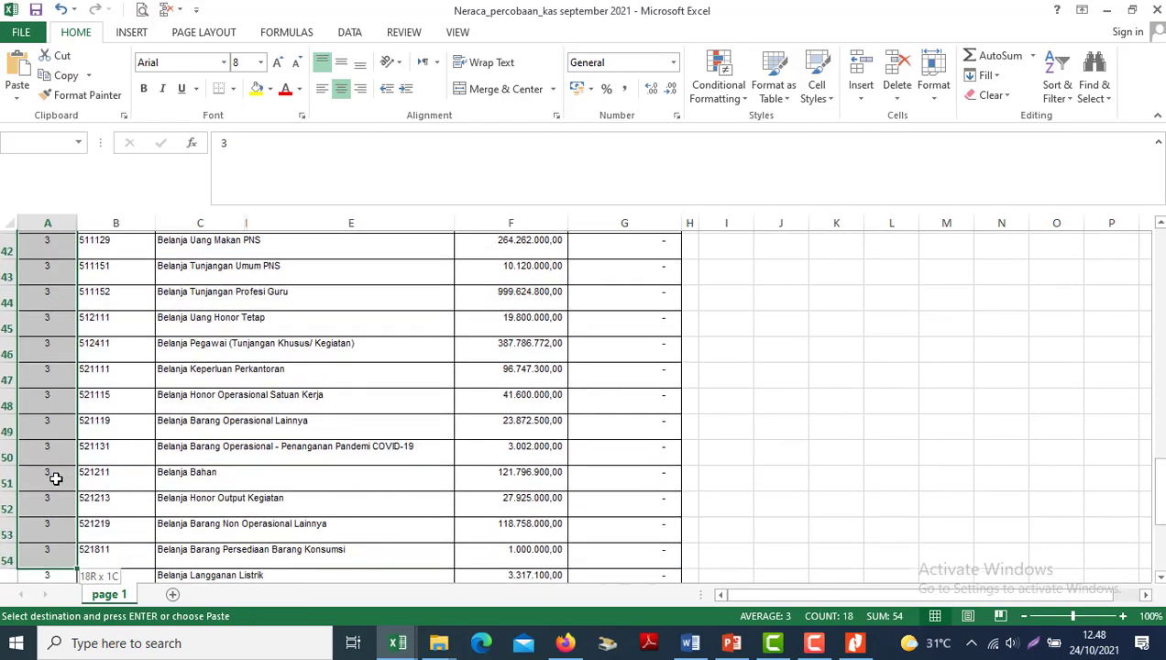
key(shift+Down)
key(shift+Down)
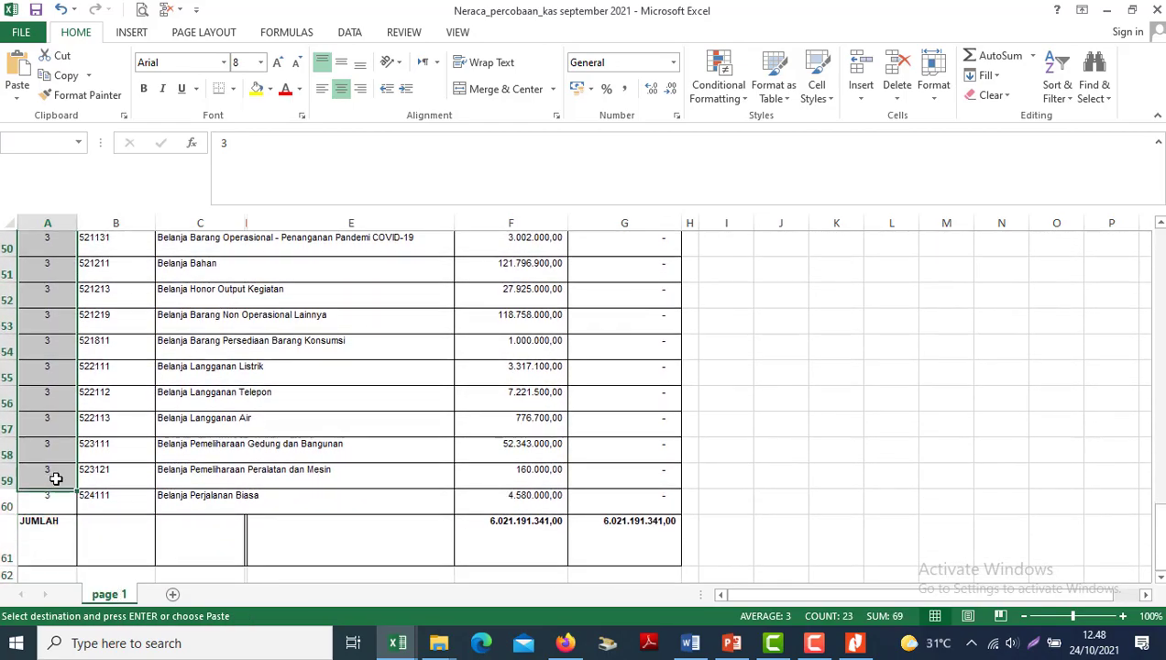
- Review the updated KODE TRN codes in column A from the last Belanja rows back up to the table heading
key(Up)
key(Up)
key(Up)
key(Up)
key(Up)
key(Up)
key(Up)
key(Up)
key(Up)
key(Up)
key(Up)
key(Up)
key(Up)
key(Up)
key(Up)
key(Up)
key(Up)
key(Up)
key(Up)
key(Up)
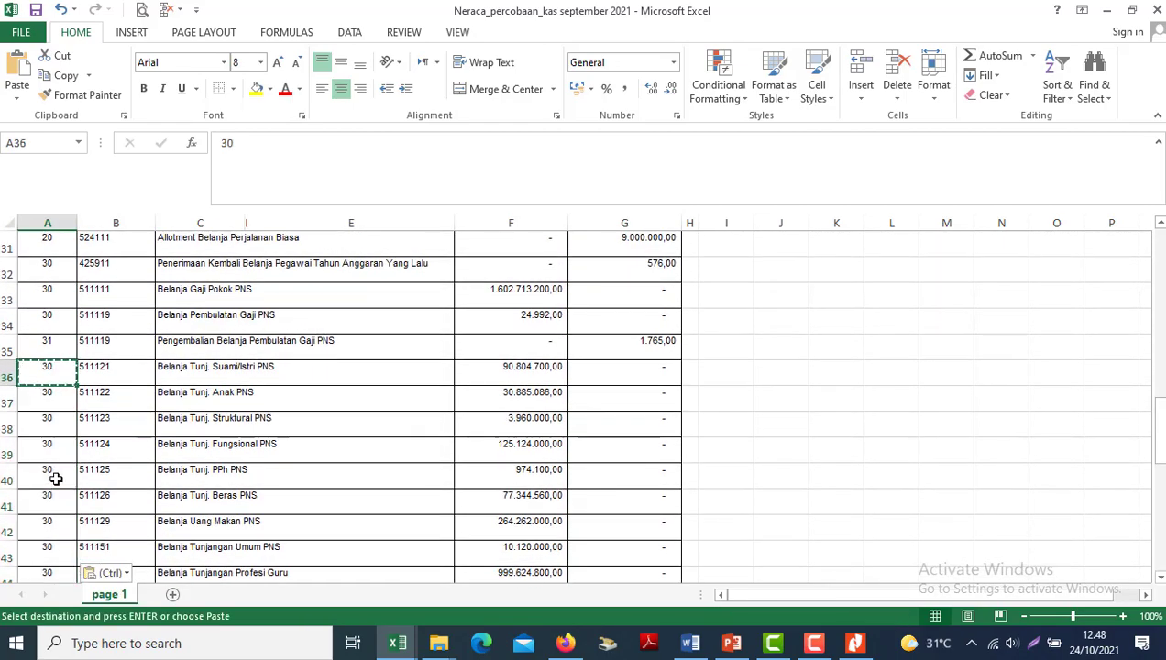
key(Up)
key(Up)
key(Up)
key(Up)
key(Up)
key(Up)
key(Up)
key(Up)
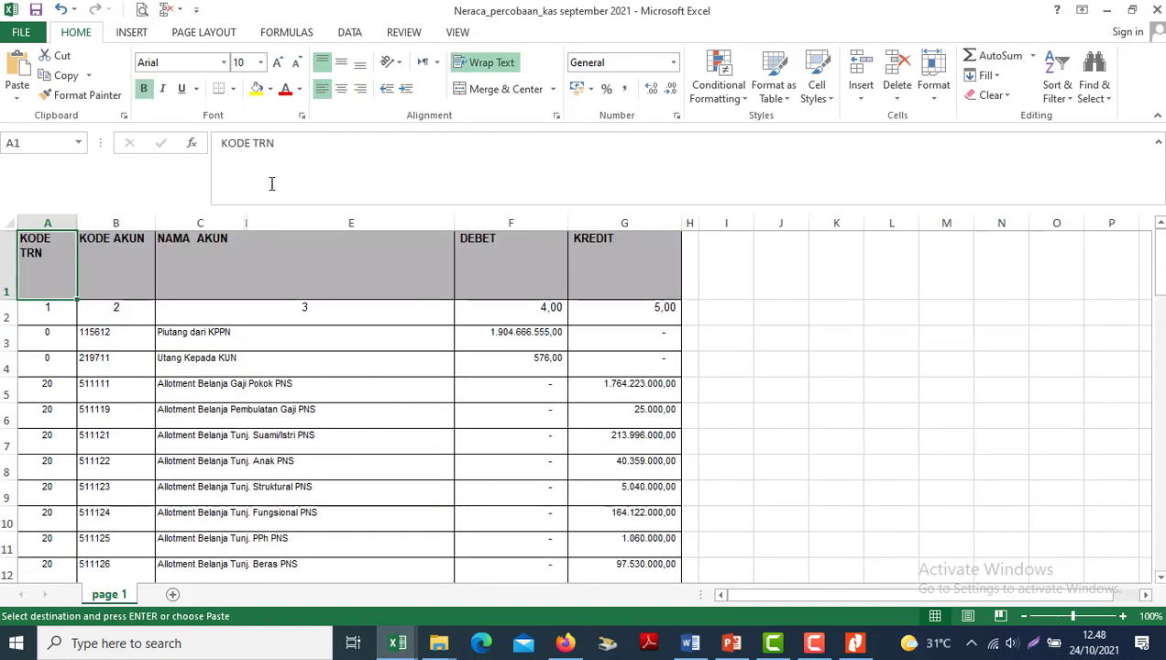
- Widen the narrow column D and check how columns D and E lie under the merged NAMA AKUN heading
drag(248, 219, 272, 219)
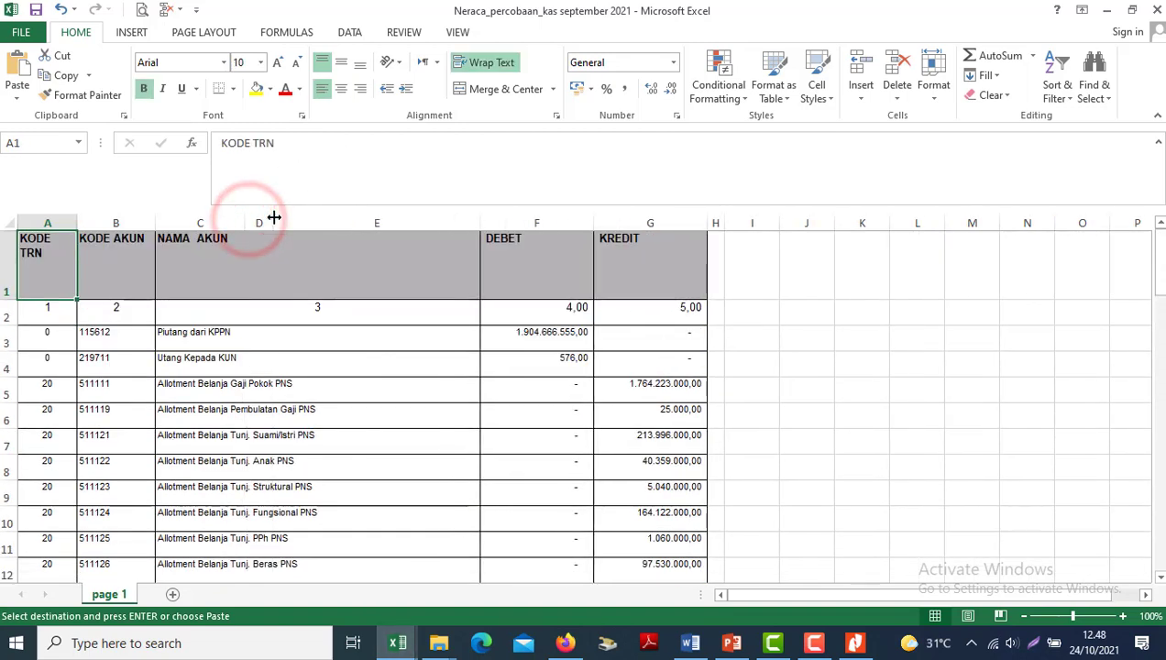
click(353, 223)
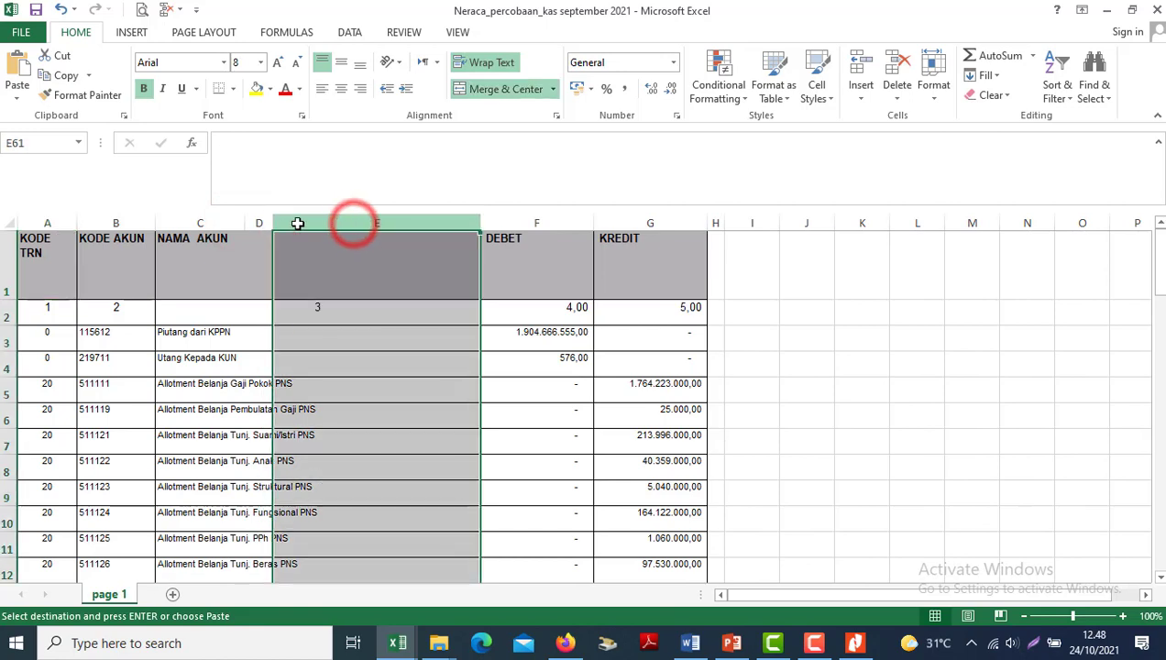
click(248, 224)
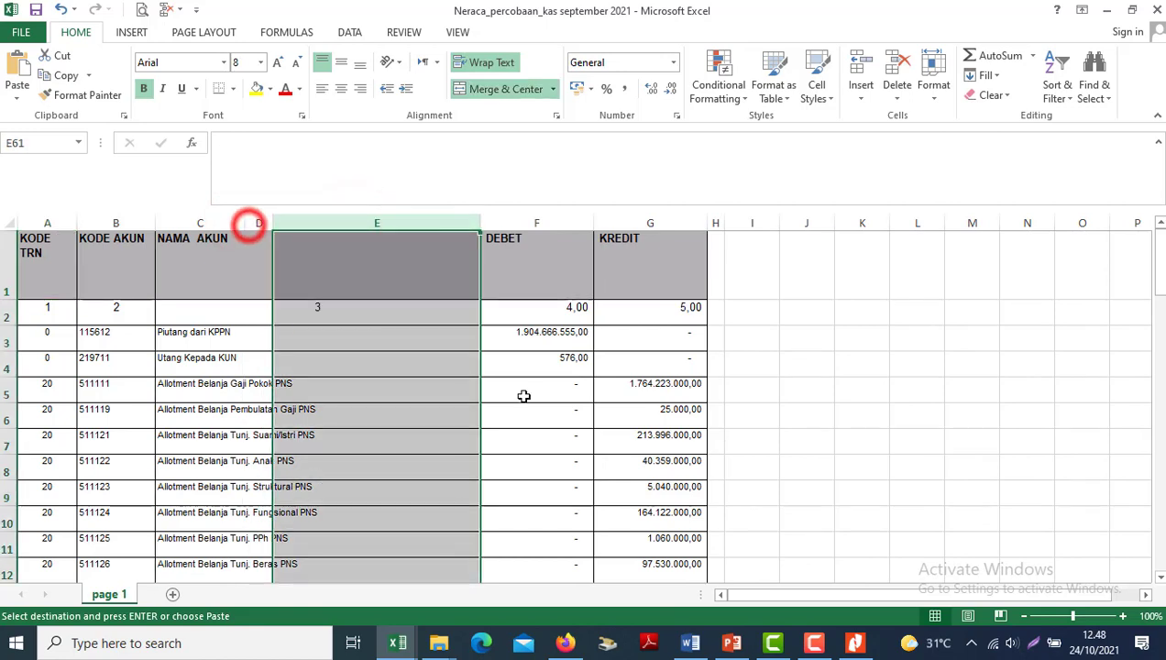
- Switch to the CALK workbook and examine the column layout of the Neraca Percobaan Kas Tahun Berjalan table, E to I
click(403, 636)
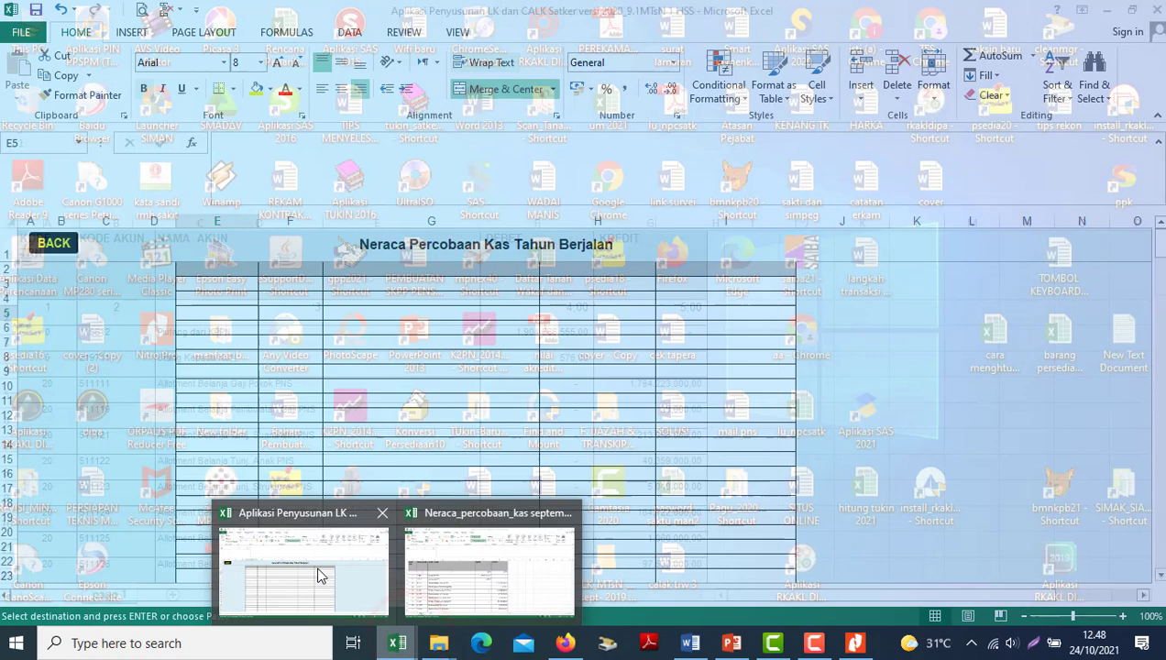
click(316, 572)
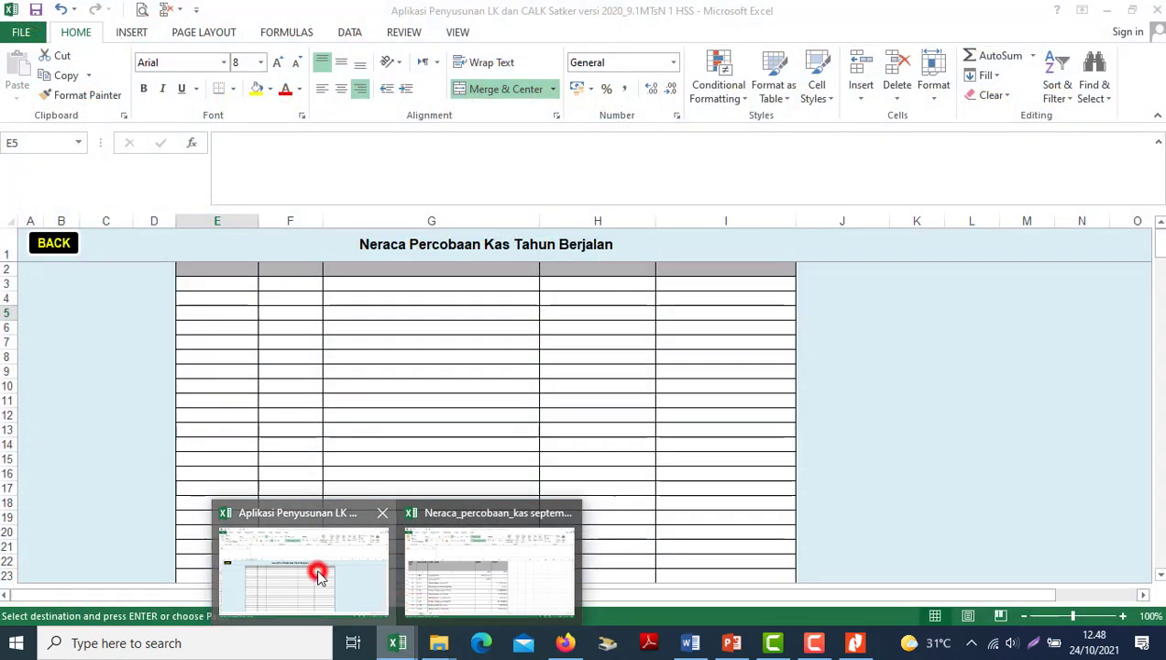
click(406, 365)
key(Up)
key(Up)
key(Up)
key(Up)
key(Up)
key(Up)
key(Up)
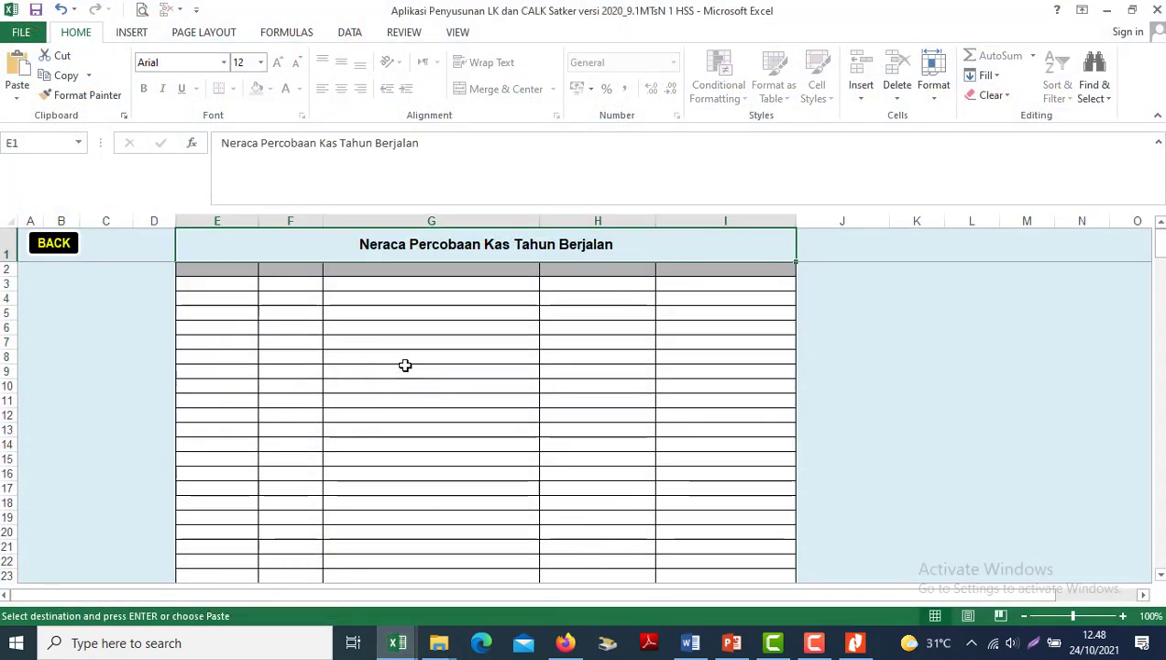
key(Left)
key(Down)
key(Right)
key(Right)
key(Right)
key(Right)
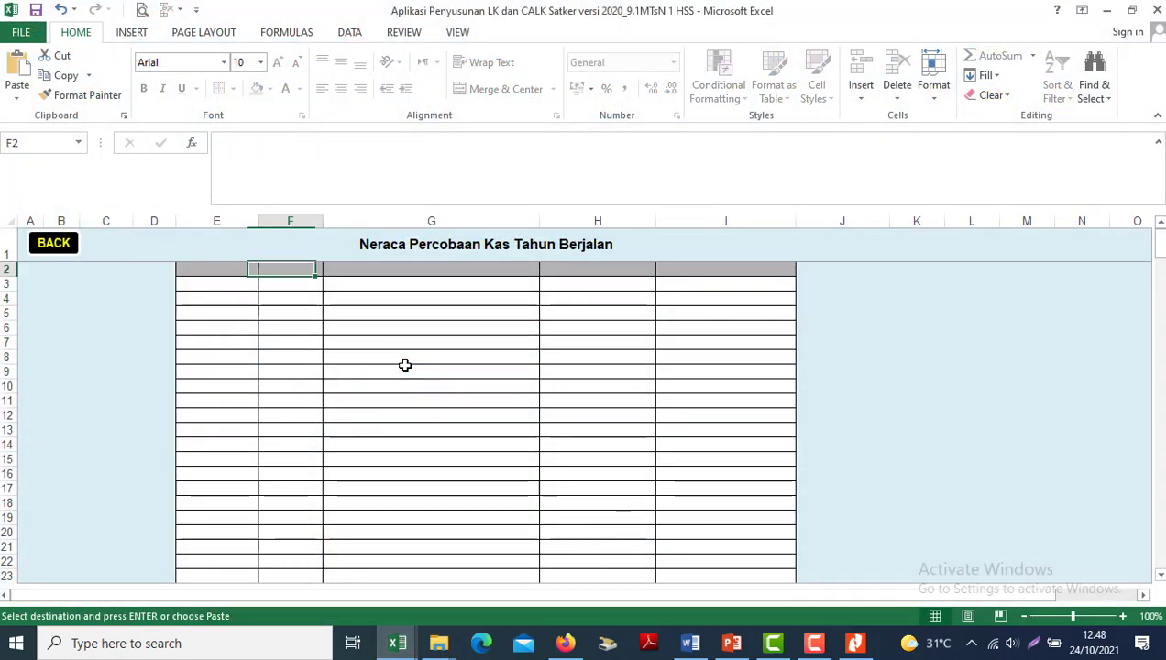
key(Right)
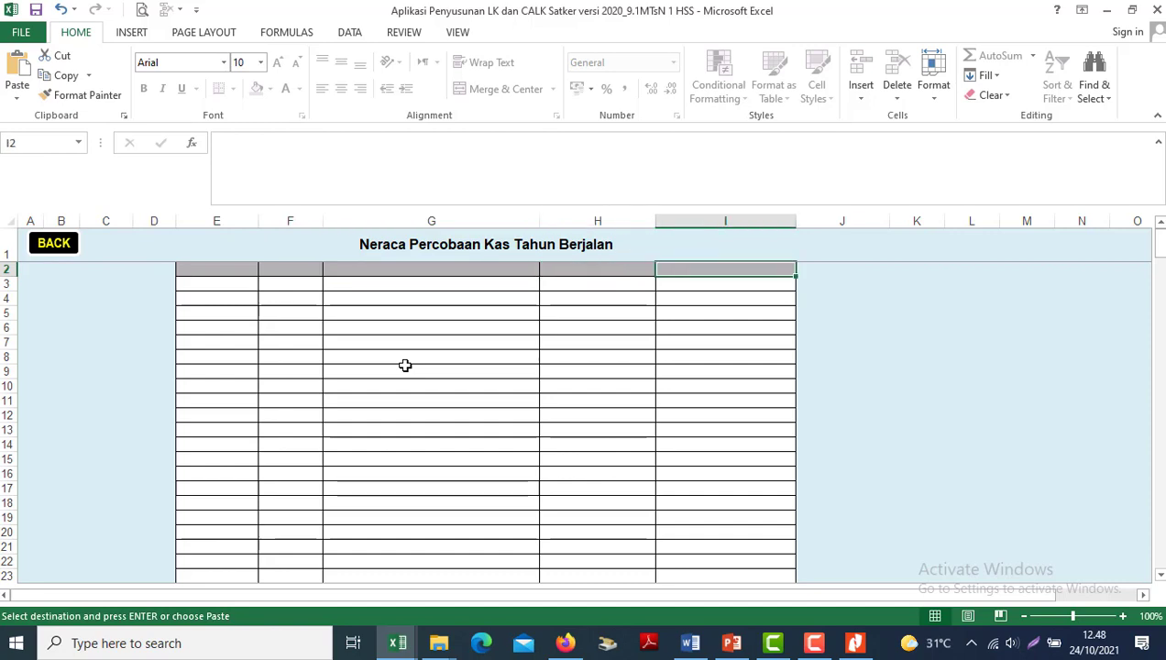
- Return to the converted trial balance workbook and inspect the separate columns D and E merged under NAMA AKUN
key(alt+Tab)
click(230, 267)
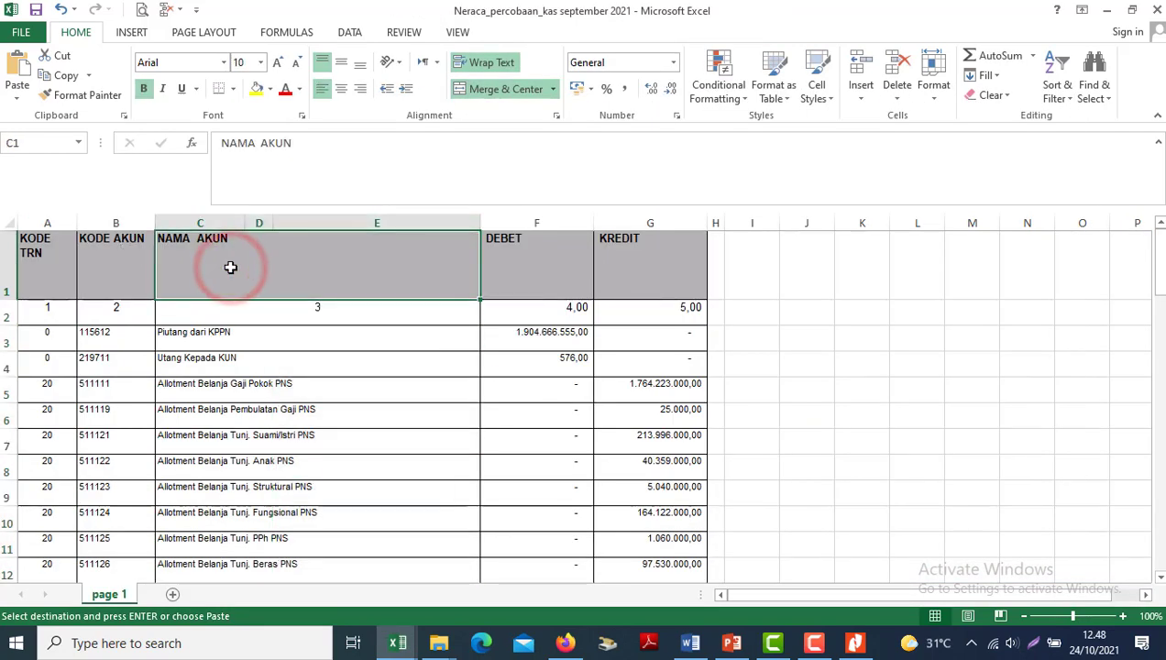
click(255, 222)
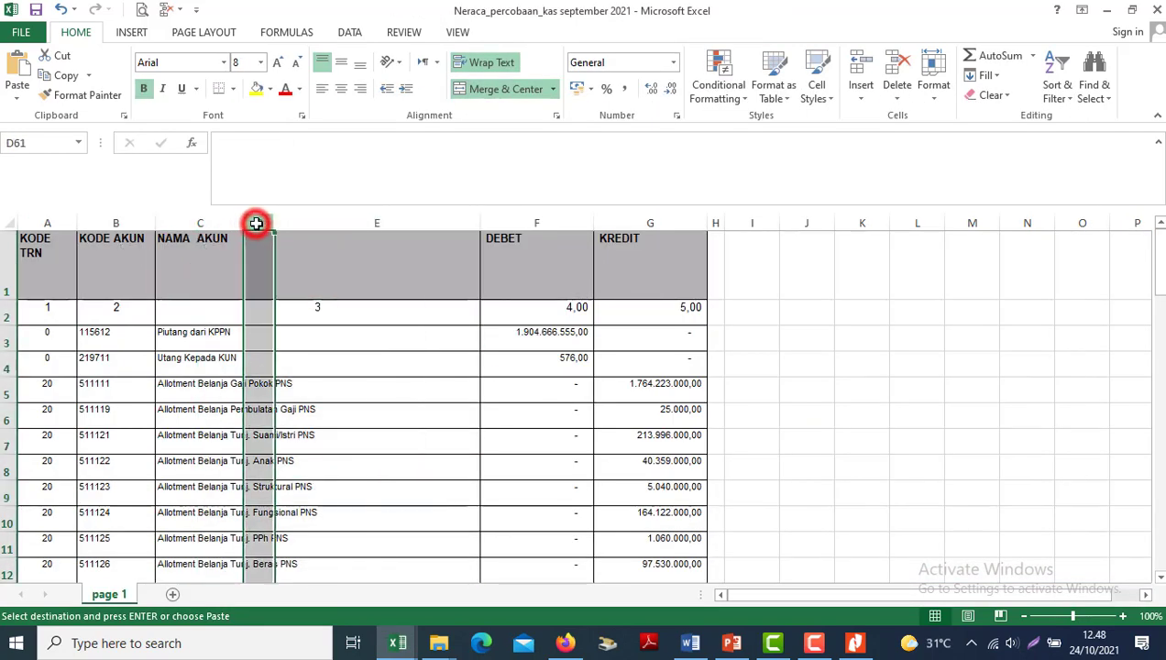
click(321, 224)
click(207, 329)
- Try to copy the whole trial balance table A1:G61 and paste it as values at E2 of the CALK sheet
click(35, 253)
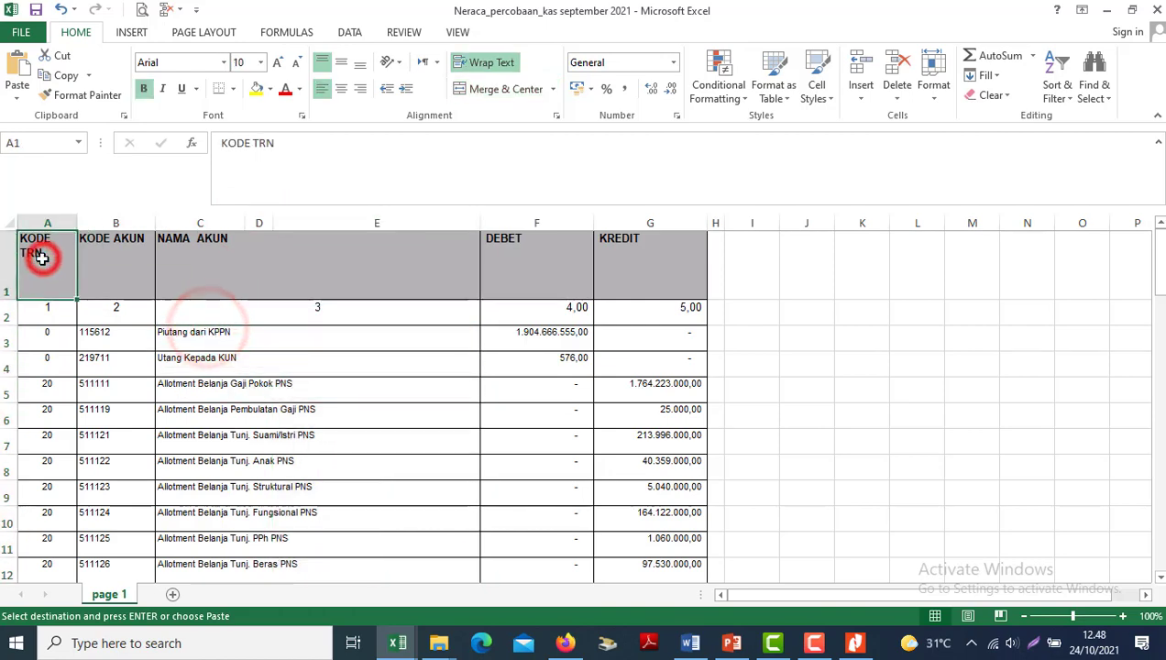
key(shift+Right)
key(shift+Right)
key(shift+Right)
key(shift+Right)
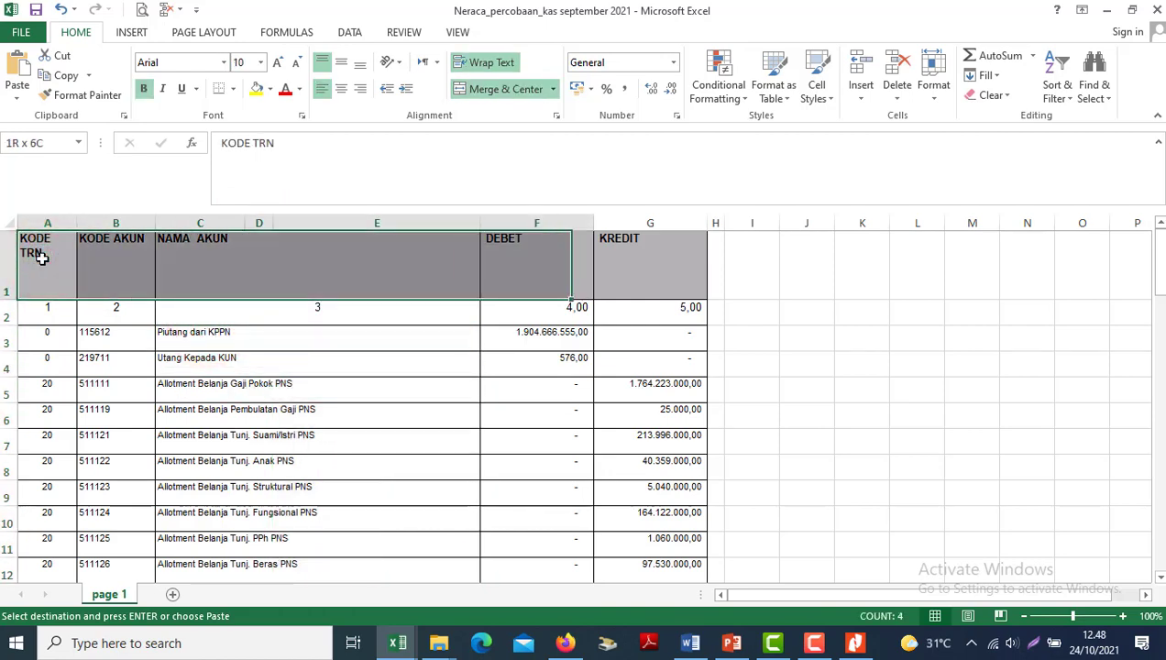
key(ctrl+shift+Down)
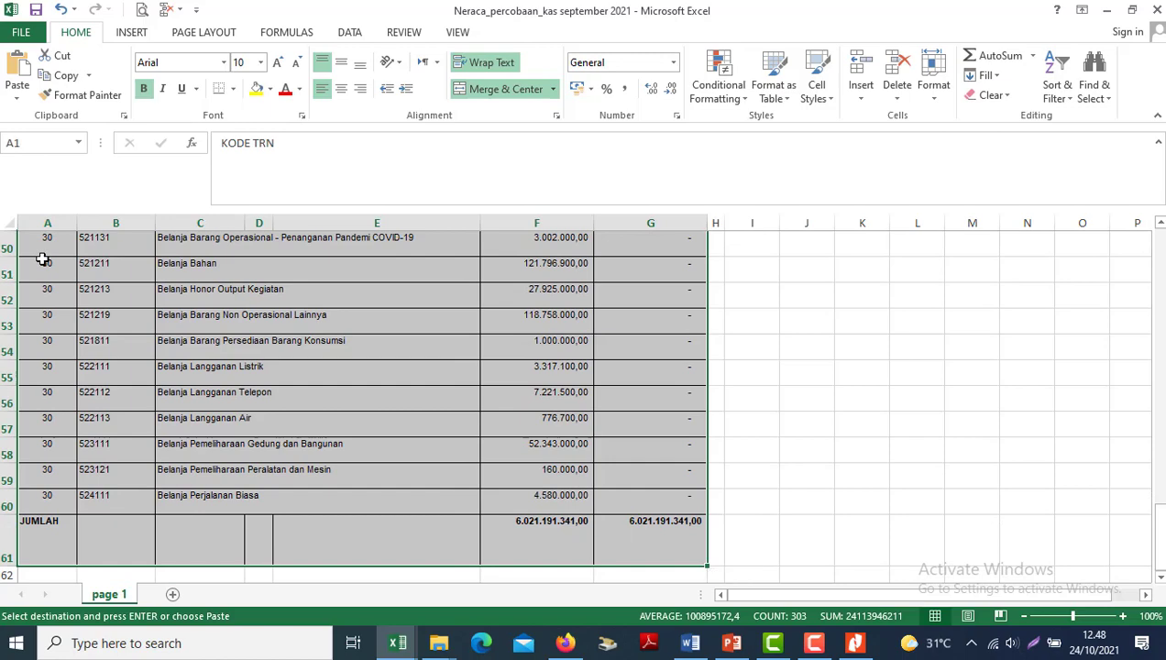
key(alt+Tab)
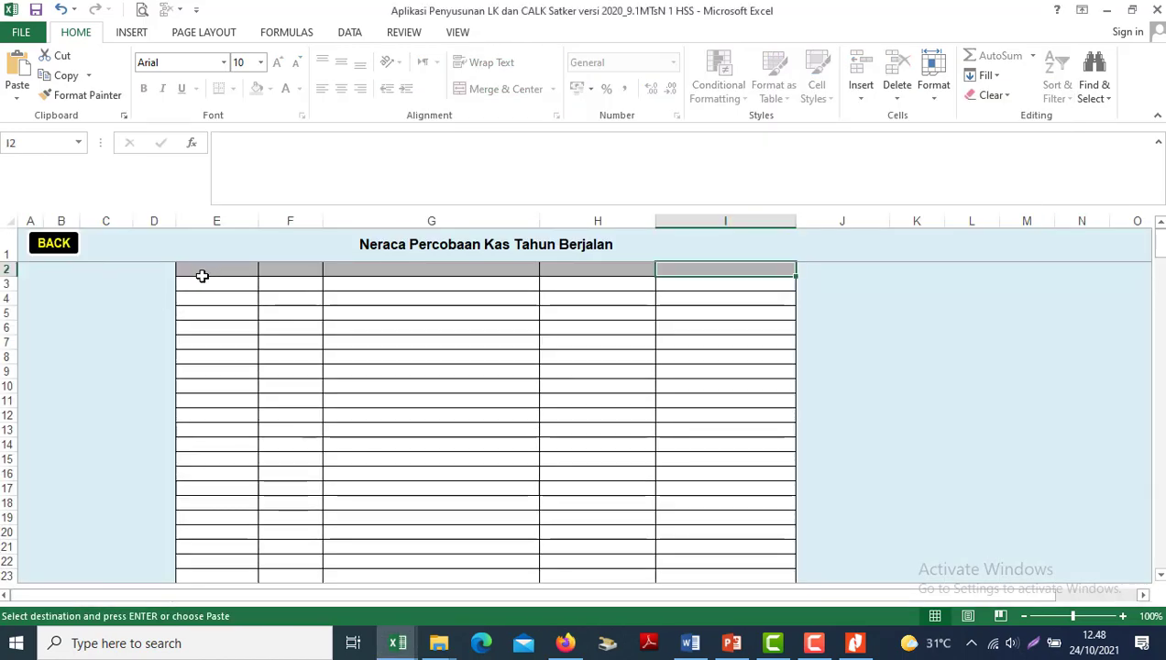
right_click(209, 272)
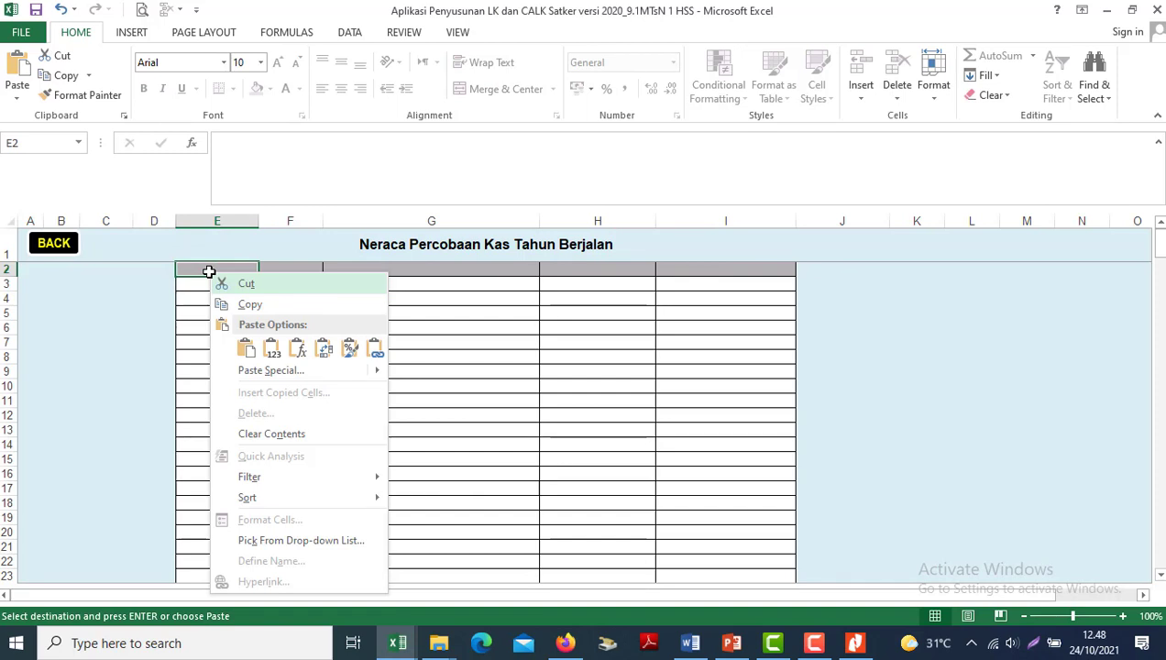
click(274, 348)
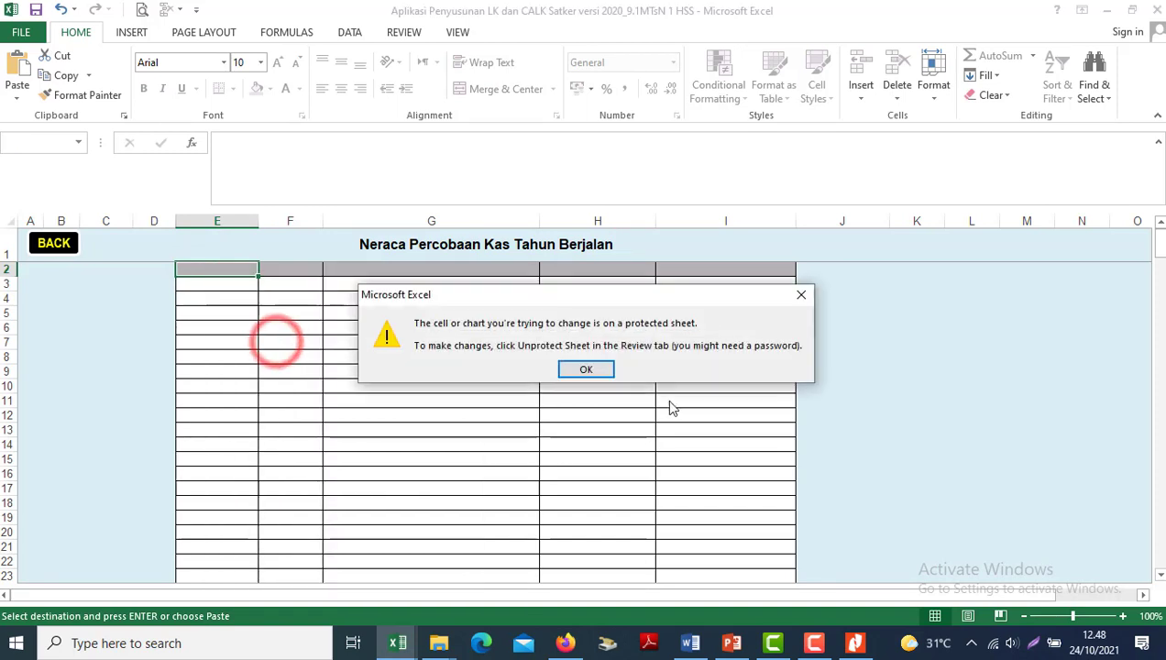
click(589, 369)
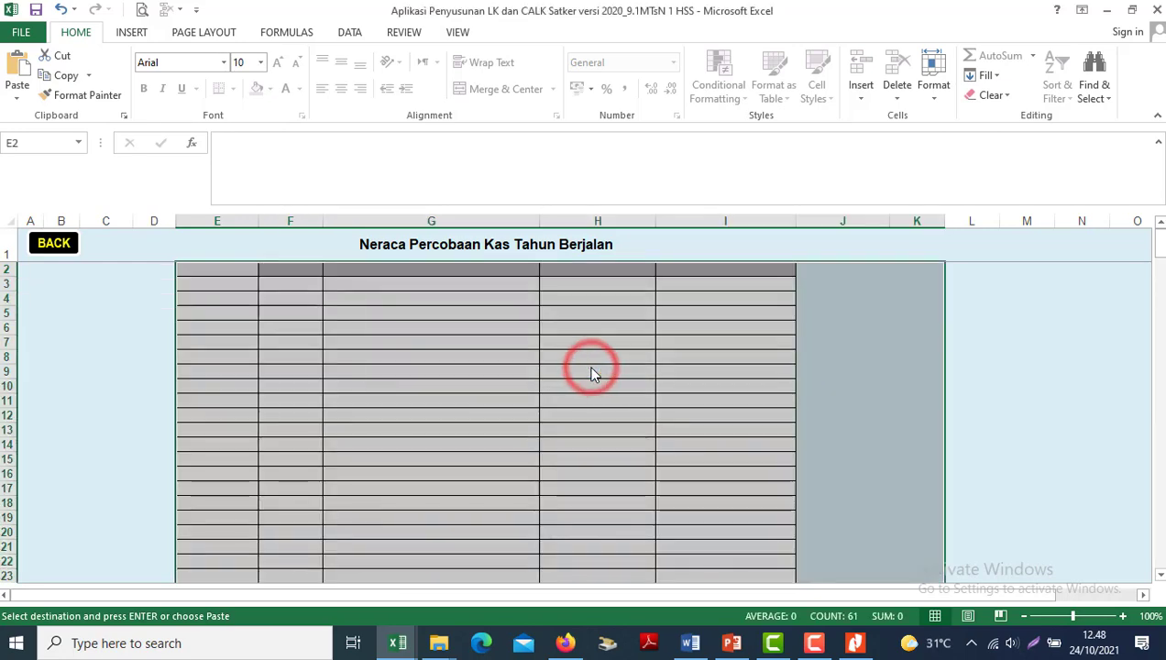
- Return to the converted trial balance workbook and delete the surplus columns D and E under NAMA AKUN
key(alt+Tab)
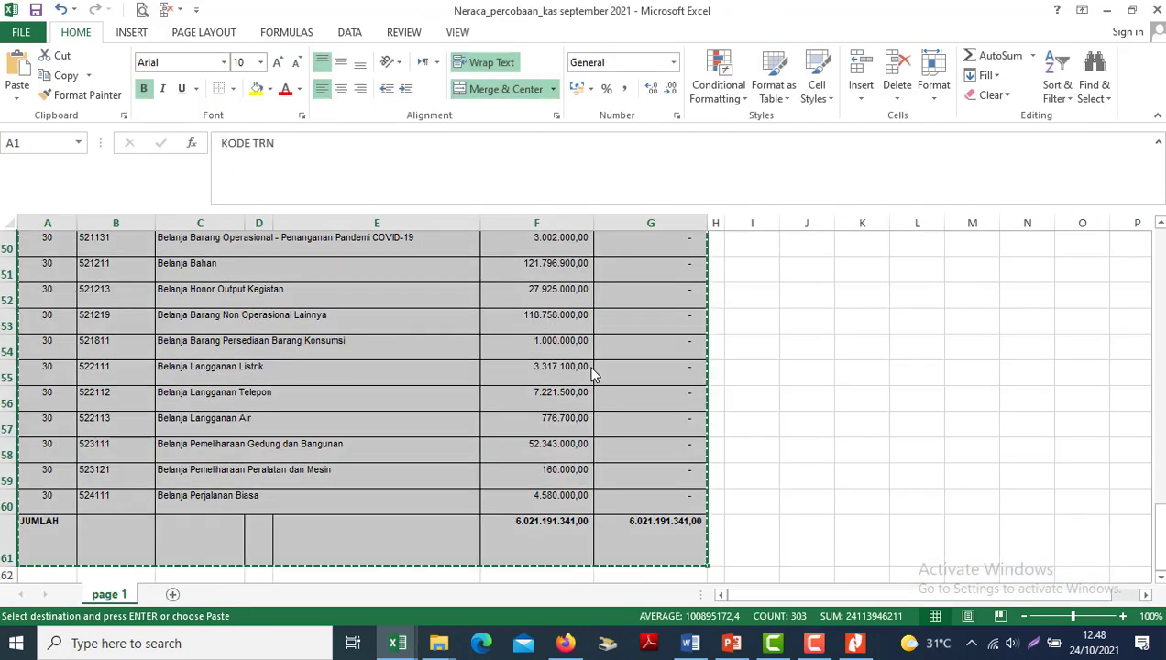
key(ctrl+Home)
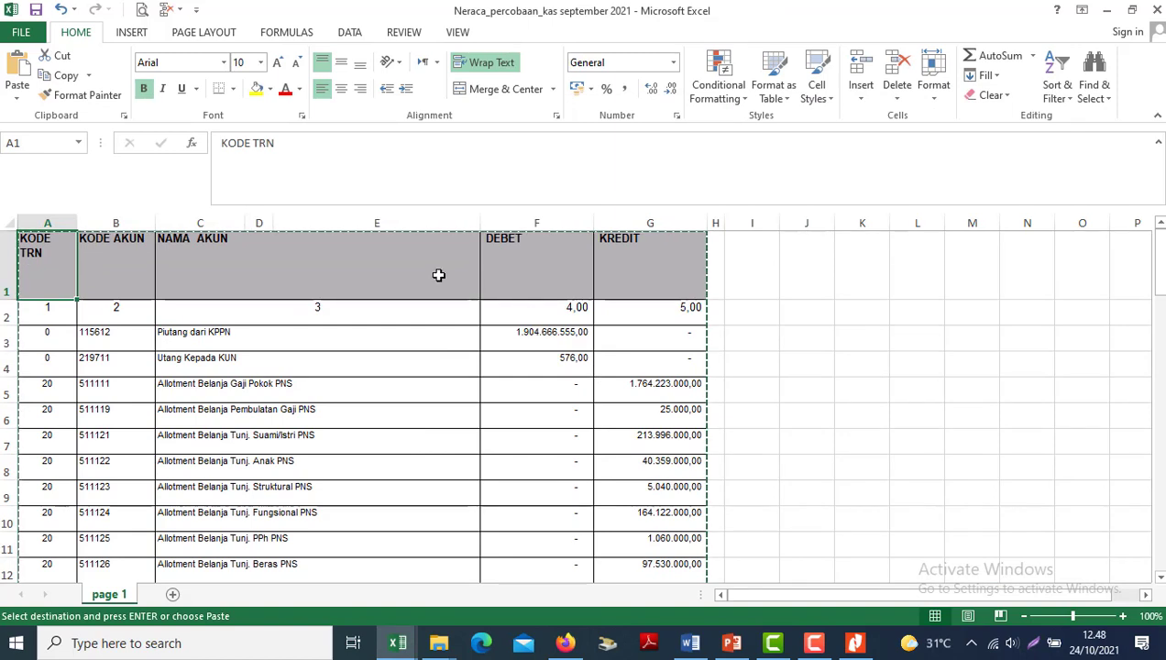
click(265, 222)
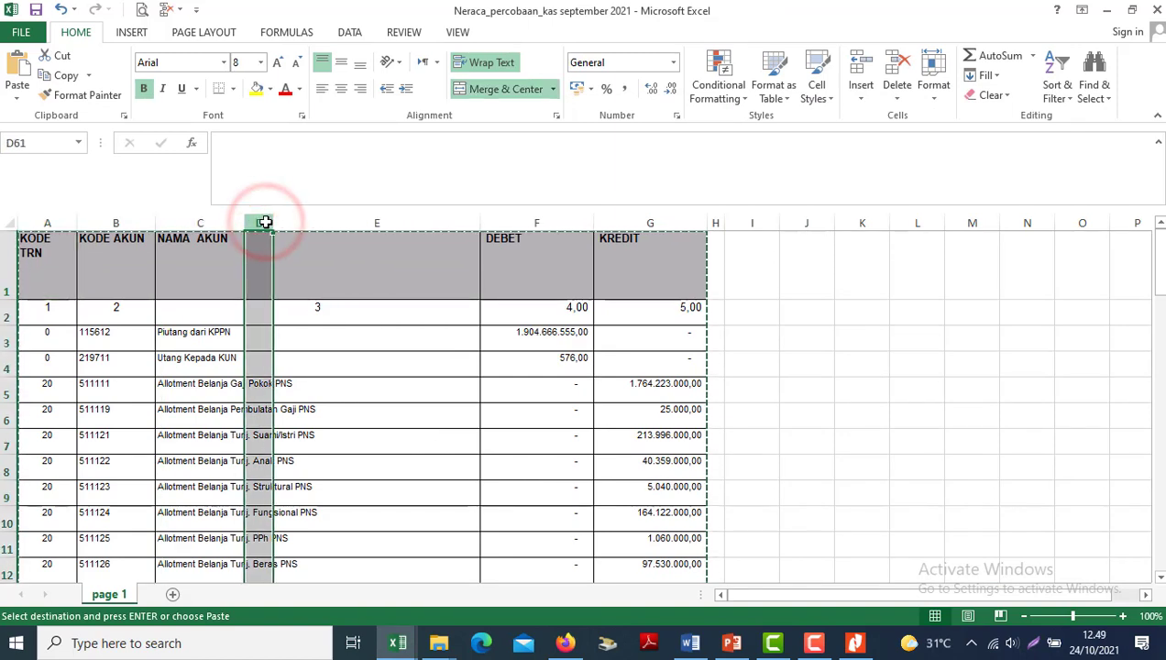
ctrl+click(322, 225)
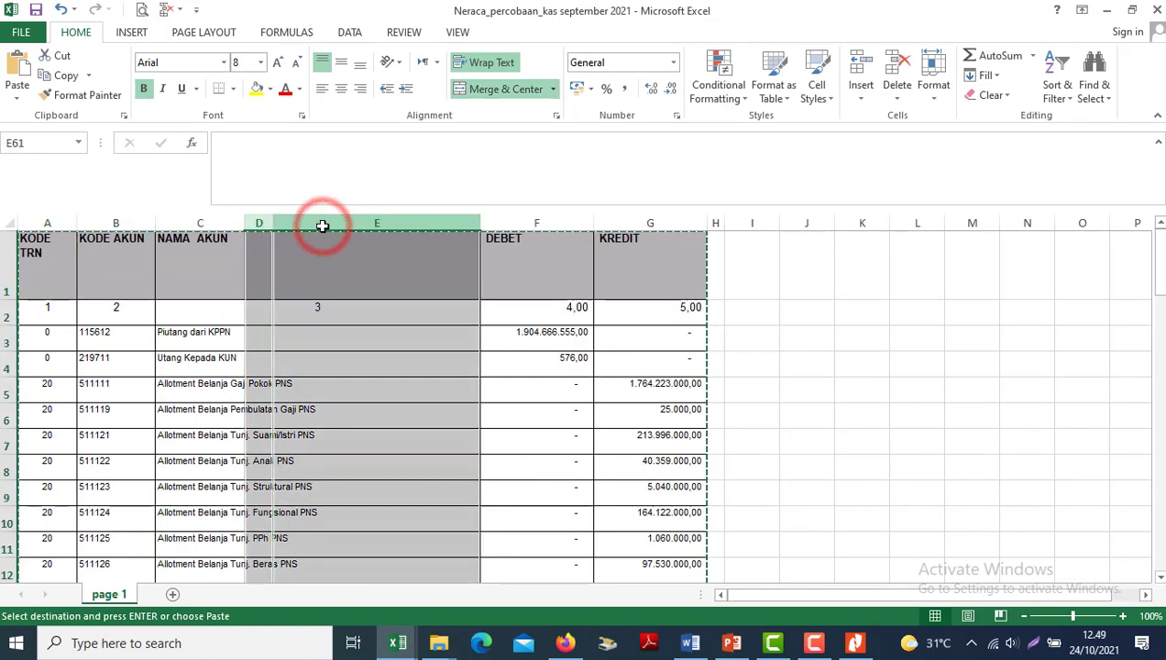
click(898, 84)
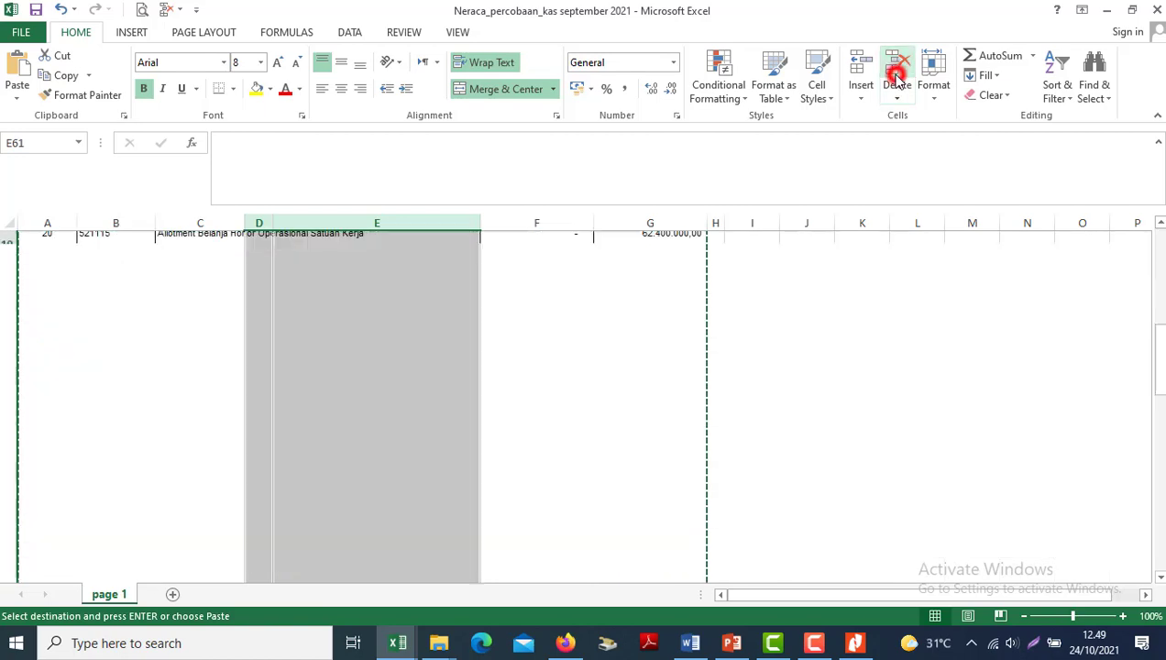
- Widen the NAMA AKUN column C so that it shows the account names before the DEBET column
click(311, 328)
key(Up)
key(Up)
key(Up)
key(Up)
key(Up)
key(Up)
key(Up)
key(Up)
key(Up)
key(Up)
key(Up)
key(Up)
key(Up)
key(Up)
key(Up)
key(Up)
key(Up)
key(Up)
key(Up)
key(Up)
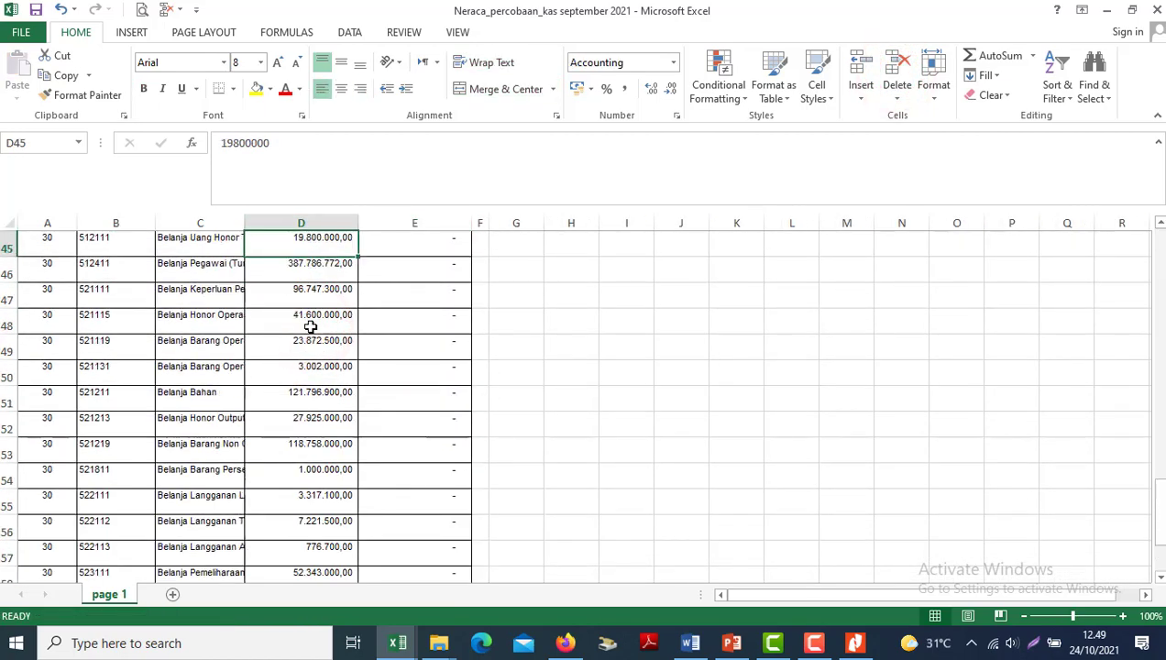
key(Up)
key(Up)
key(Up)
key(Up)
key(Up)
key(Up)
key(Up)
key(Up)
key(Up)
key(Up)
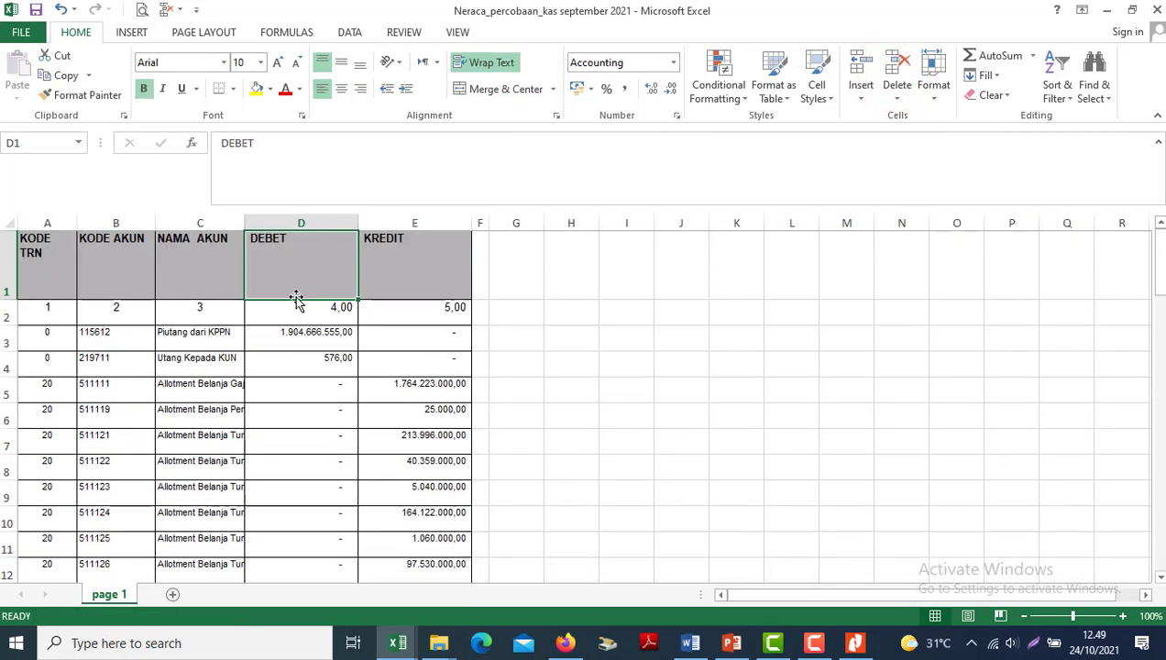
drag(243, 220, 375, 217)
- Copy the cleaned trial balance table A1:E61, from the KODE TRN heading through the JUMLAH row
click(203, 292)
key(Left)
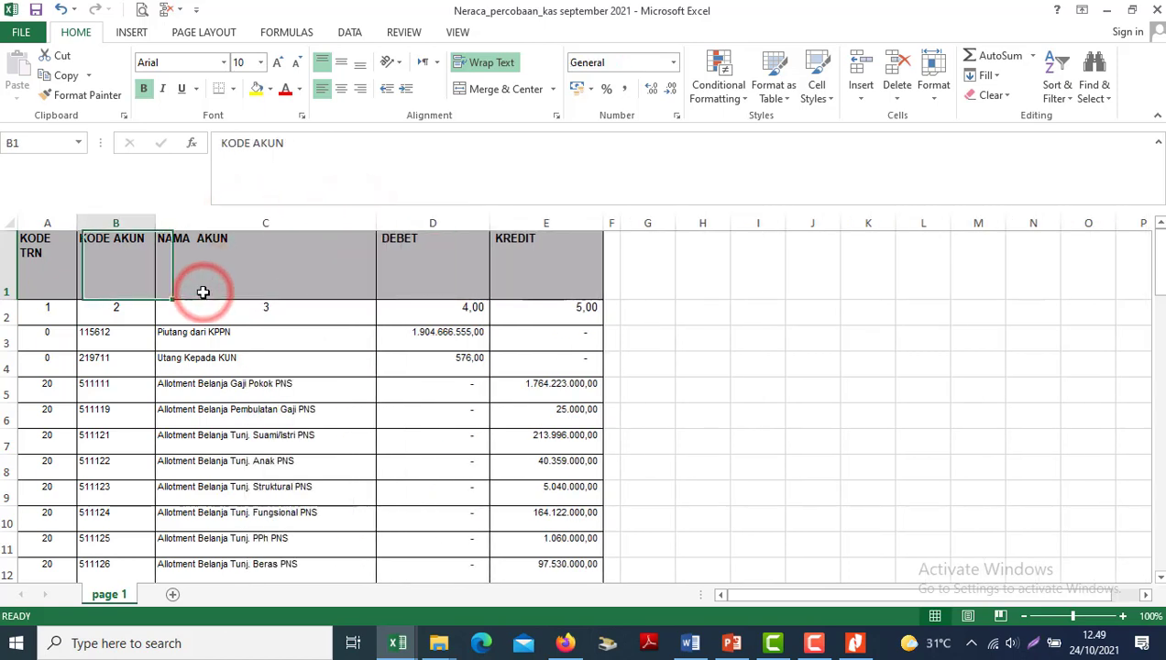
key(Left)
key(shift+Right)
key(shift+Right)
key(shift+Right)
key(shift+Right)
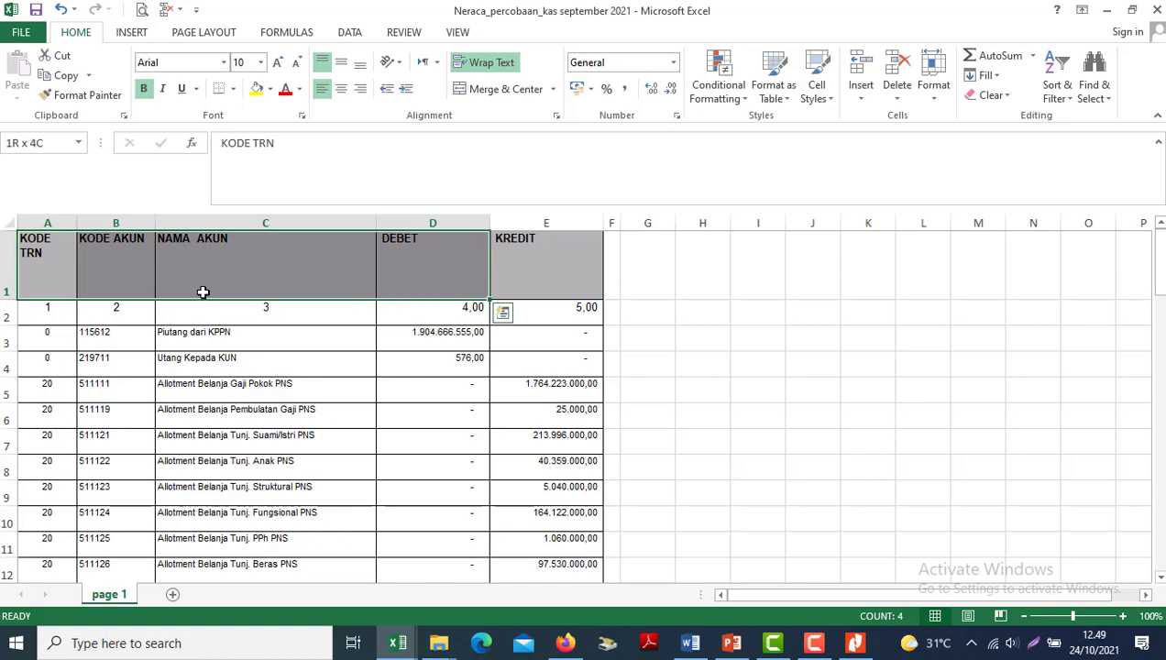
key(ctrl+shift+Down)
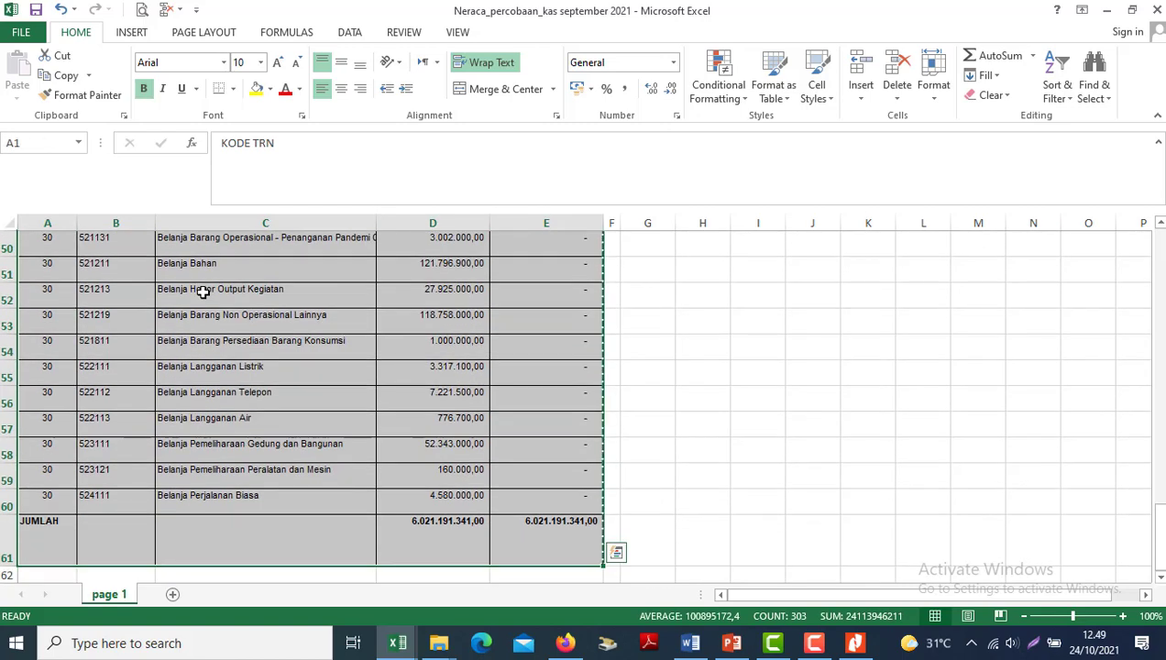
- Switch to the CALK workbook and paste the table as values at E2 of Neraca Percobaan Kas Tahun Berjalan
key(alt+Tab)
click(380, 343)
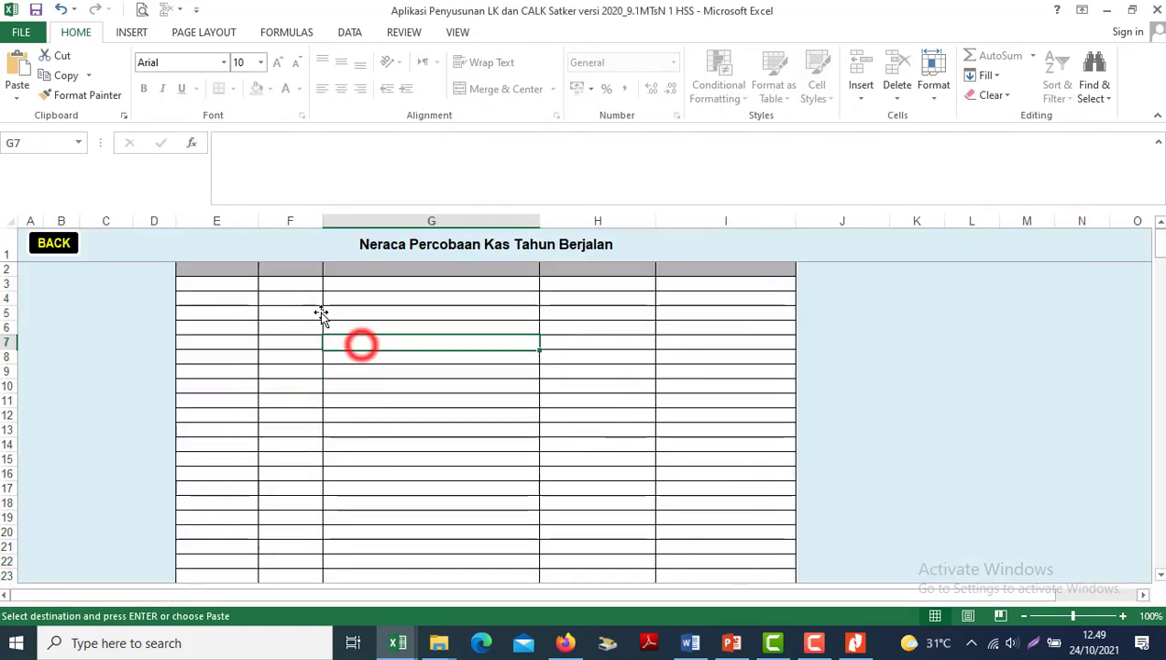
click(206, 270)
click(205, 261)
click(205, 271)
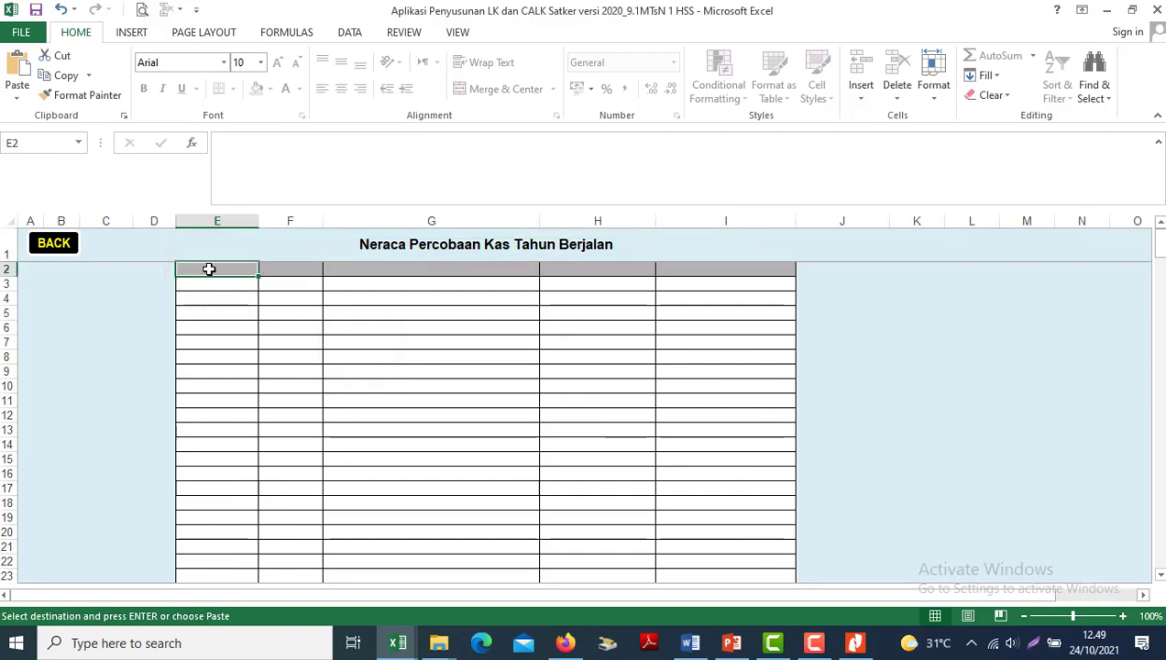
right_click(209, 268)
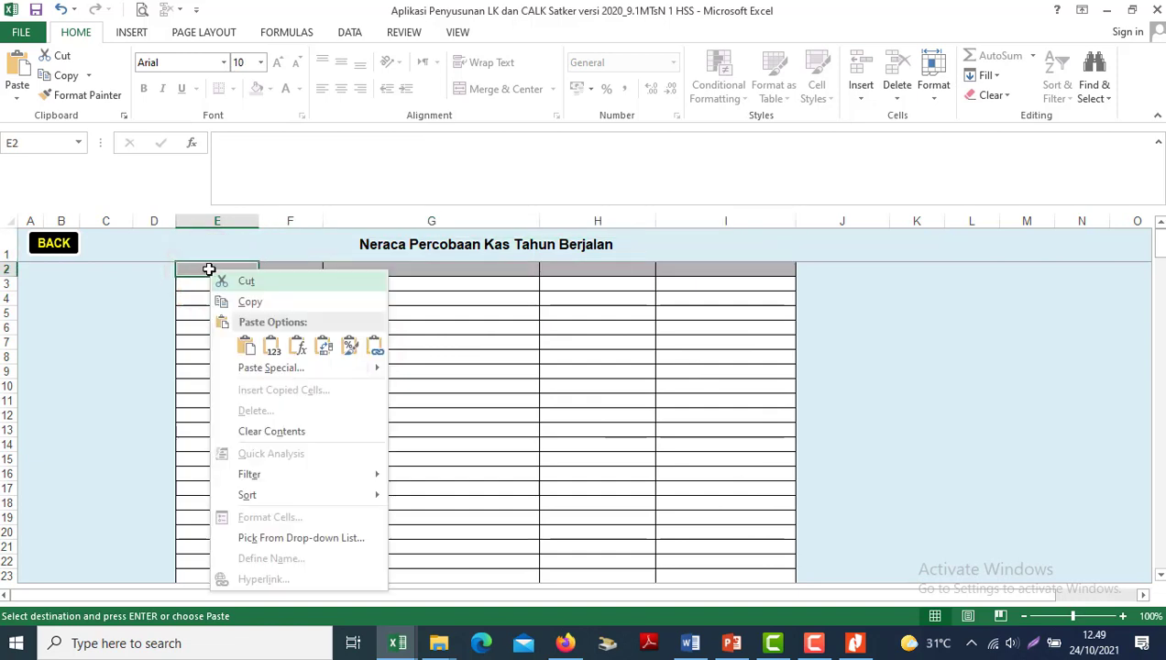
click(272, 348)
- Review the pasted accounts and amounts in Neraca Percobaan Kas Tahun Berjalan down to the JUMLAH row and back up
click(362, 399)
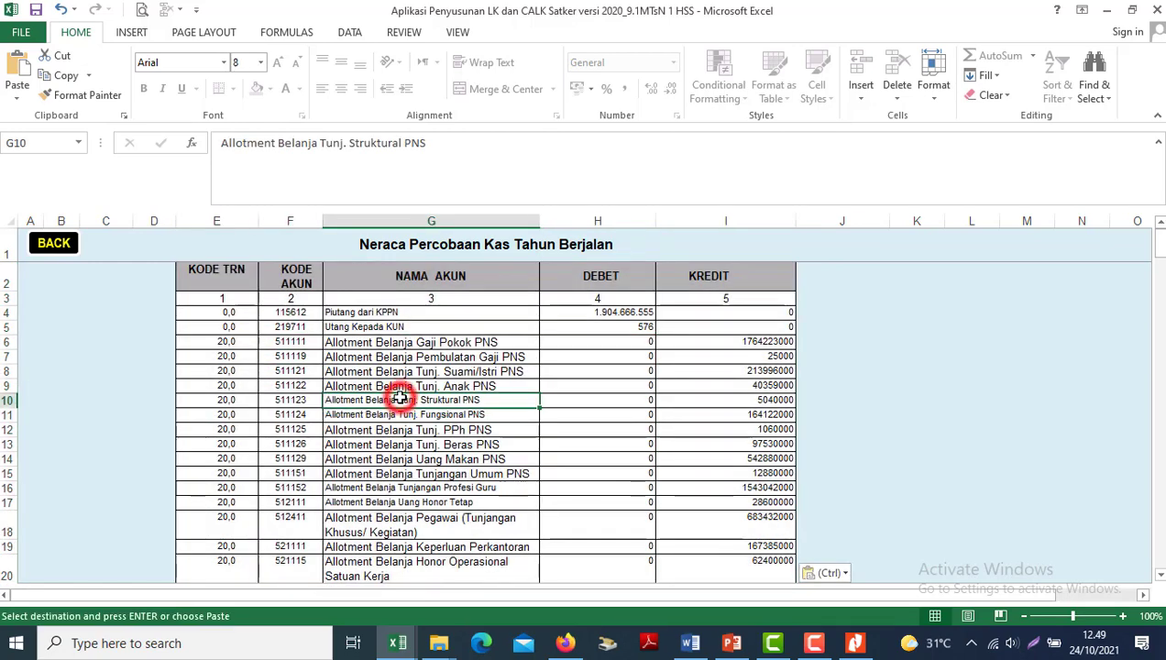
key(Down)
key(Down)
key(Down)
key(Down)
key(Down)
key(Down)
key(Down)
key(Down)
key(Down)
key(Down)
key(Down)
key(Down)
key(Down)
key(Down)
key(Down)
key(Down)
key(Down)
key(Down)
key(Down)
key(Down)
key(Down)
key(Down)
key(Down)
key(Down)
key(Down)
key(Down)
key(Down)
key(Down)
key(Down)
key(Down)
key(Down)
key(Down)
key(Down)
key(Down)
key(Down)
key(Down)
key(Down)
key(Down)
key(Down)
key(Down)
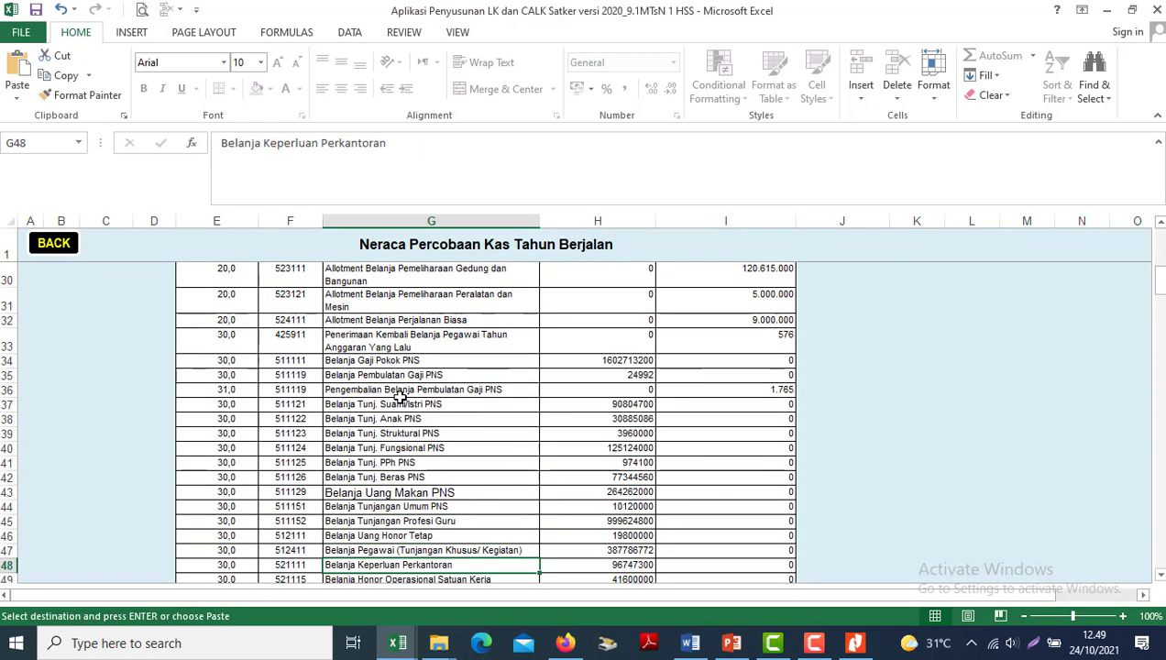
key(Up)
key(Up)
key(Up)
key(Up)
key(Up)
key(Up)
key(Up)
key(Up)
key(Up)
key(Up)
key(Up)
key(Up)
key(Up)
key(Up)
key(Up)
key(Up)
key(Up)
key(Up)
key(Up)
key(Up)
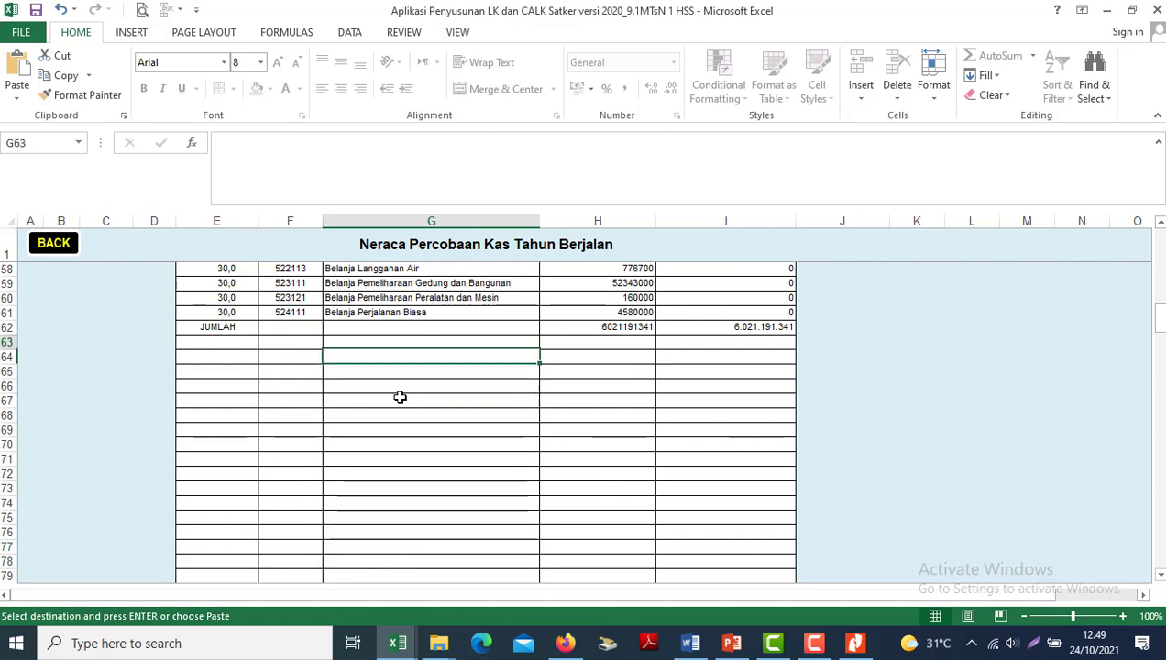
- Save the CALK workbook and open the cash trial balance sheet for Periode Sebelumnya
key(ctrl+s)
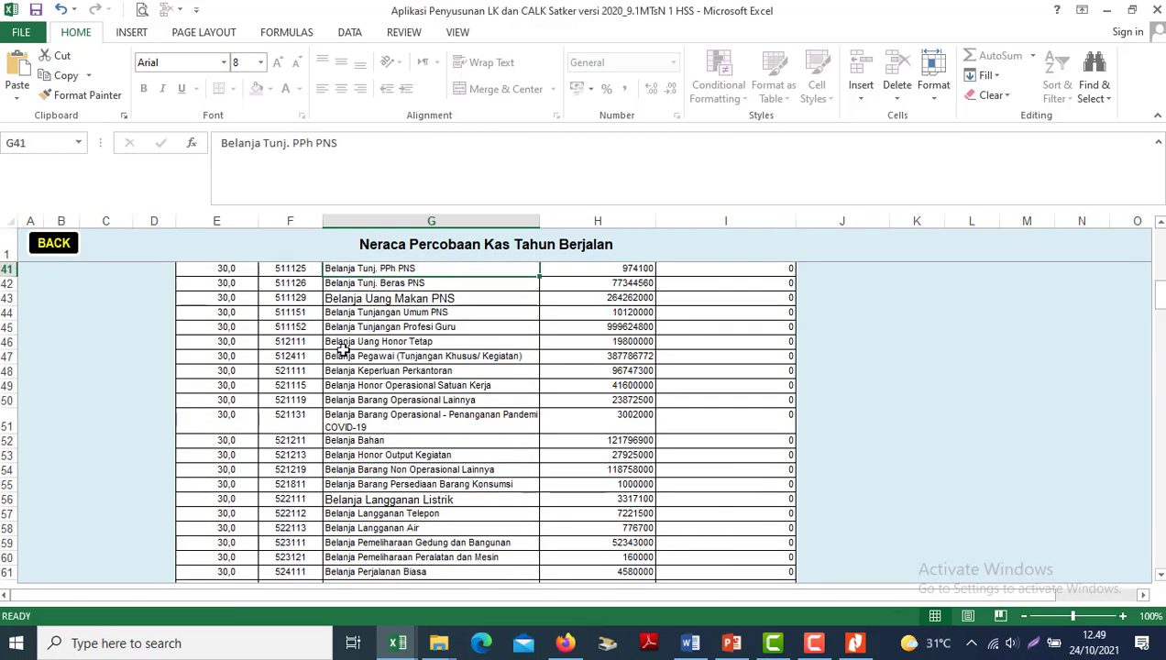
key(Up)
click(57, 246)
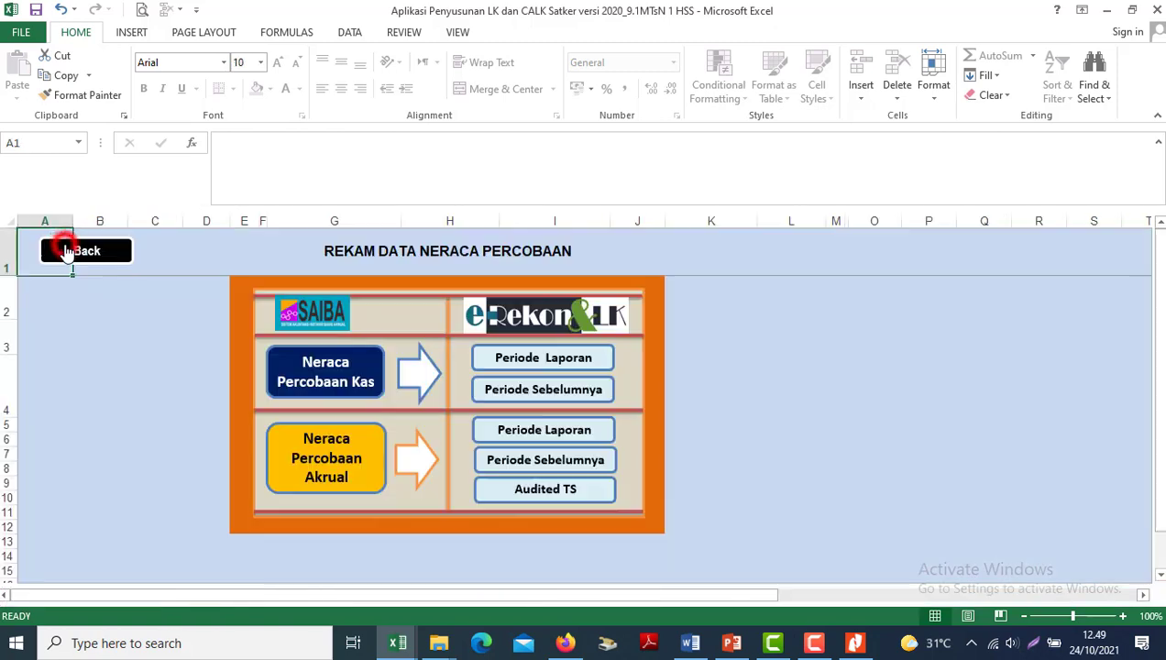
click(555, 392)
- Check the Word notes for the previous cash period's source and select the Neraca_percobaan_kas September 2020 PDF in the Bahan folder
mouse_move(695, 646)
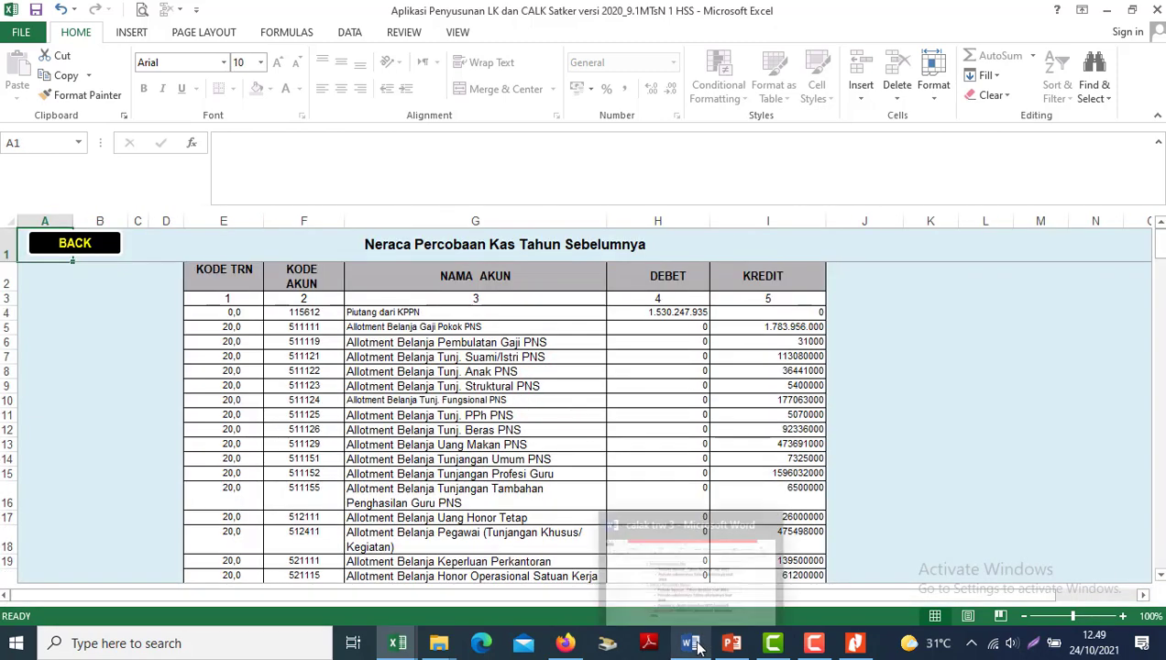
click(653, 569)
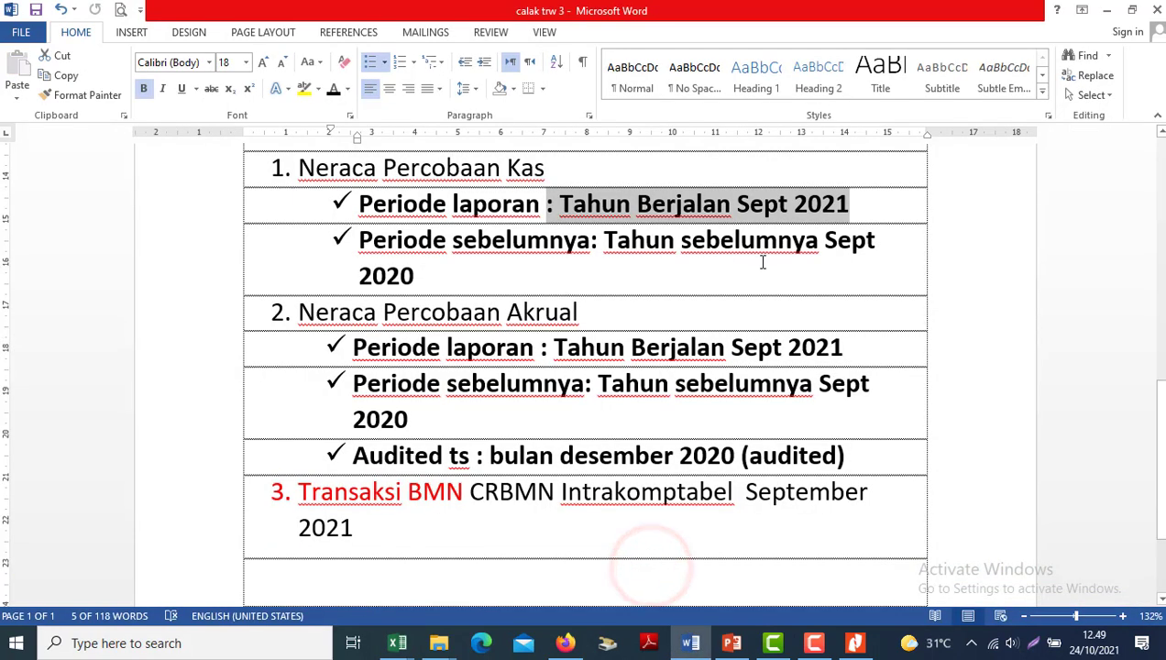
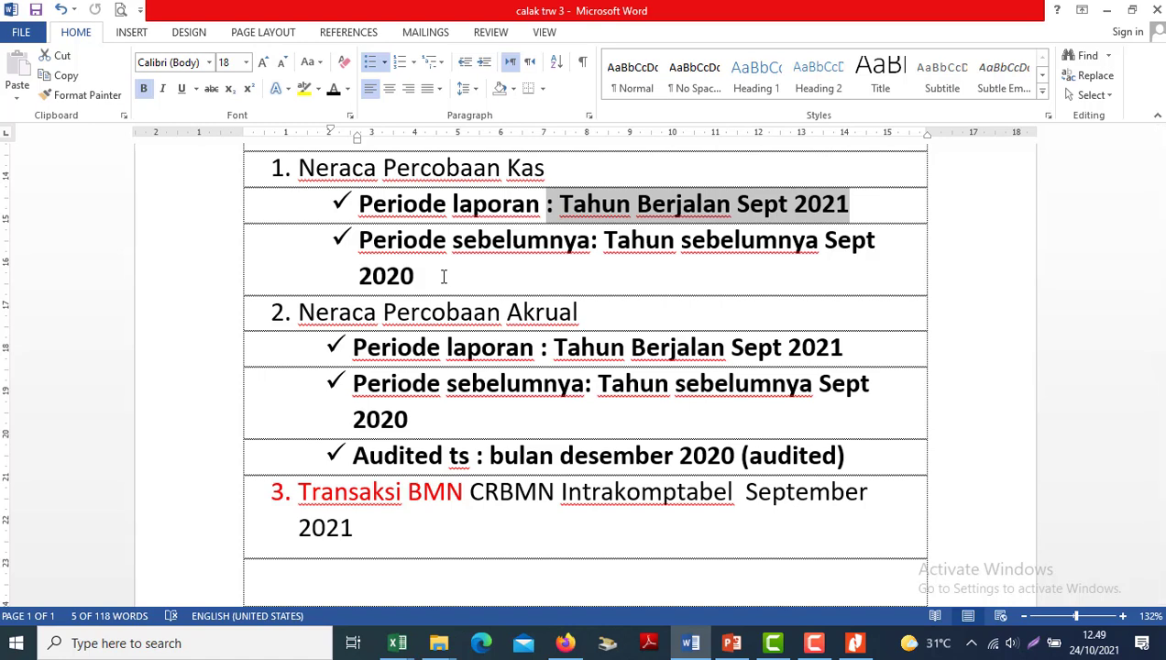
mouse_move(438, 642)
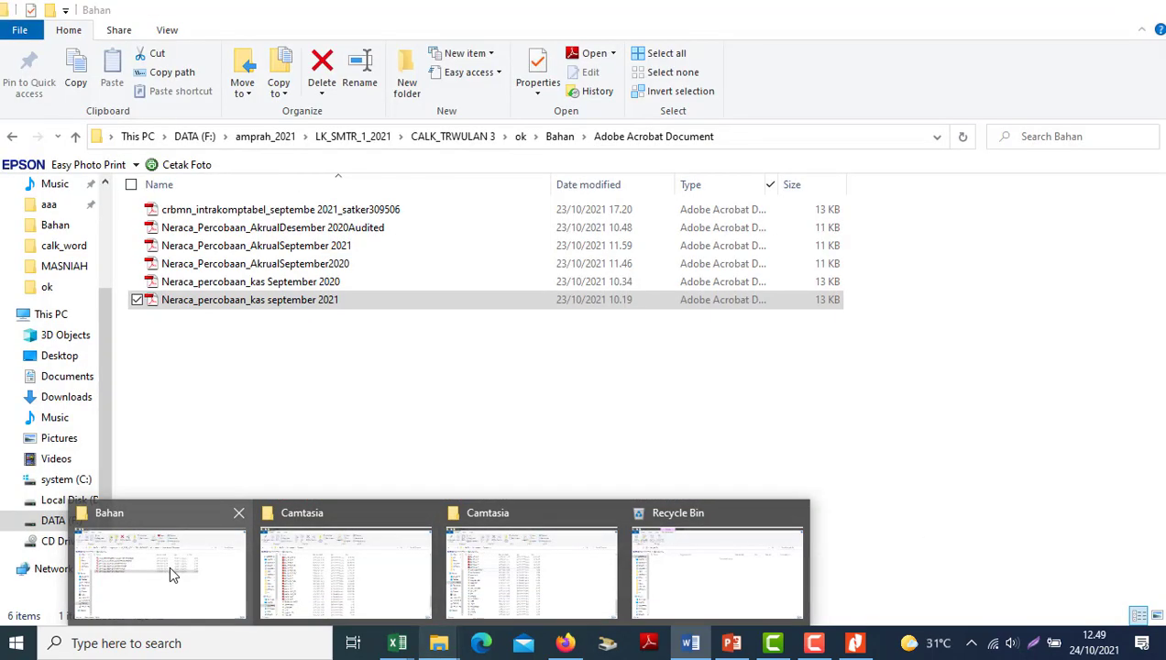
click(168, 568)
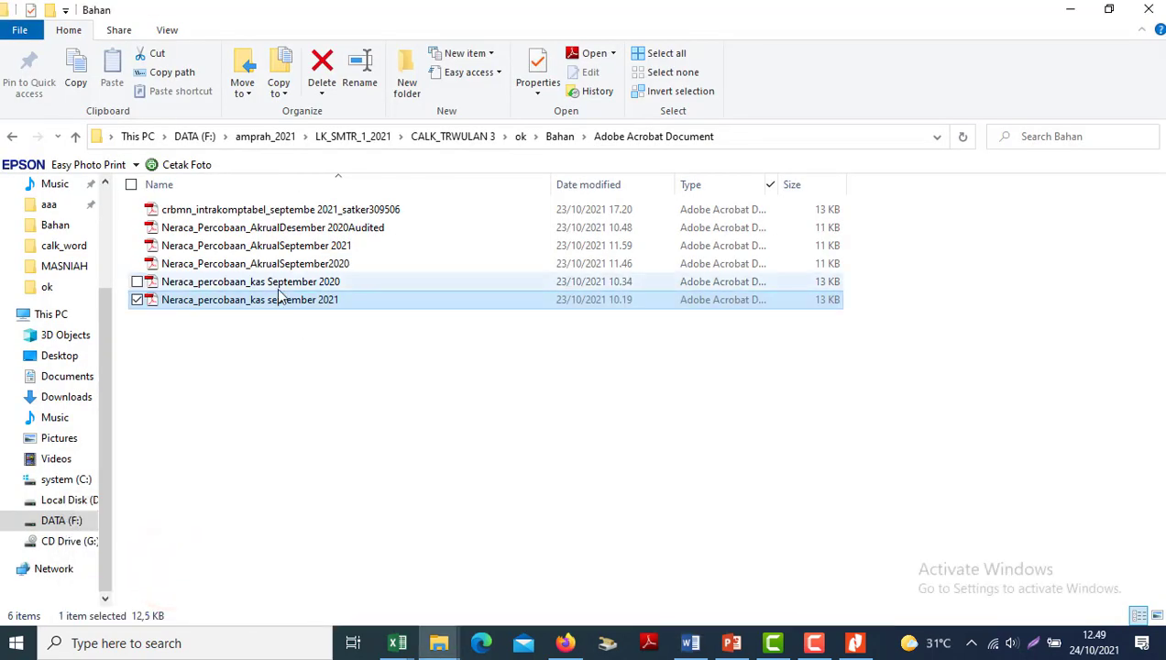
click(259, 286)
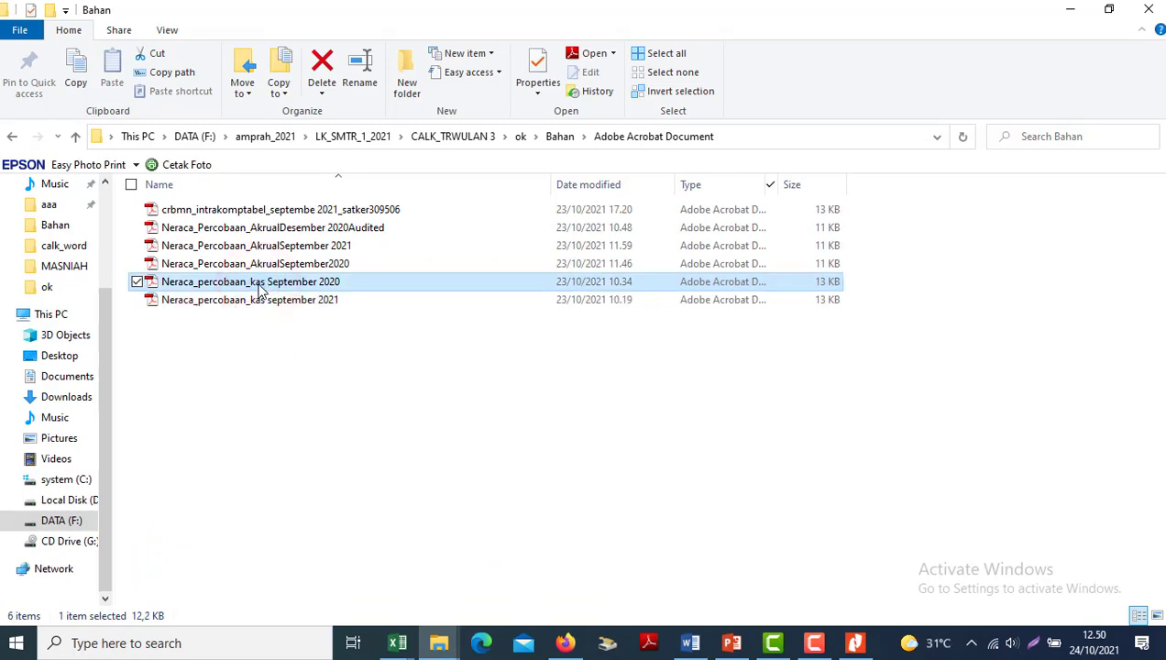
key(alt+Tab)
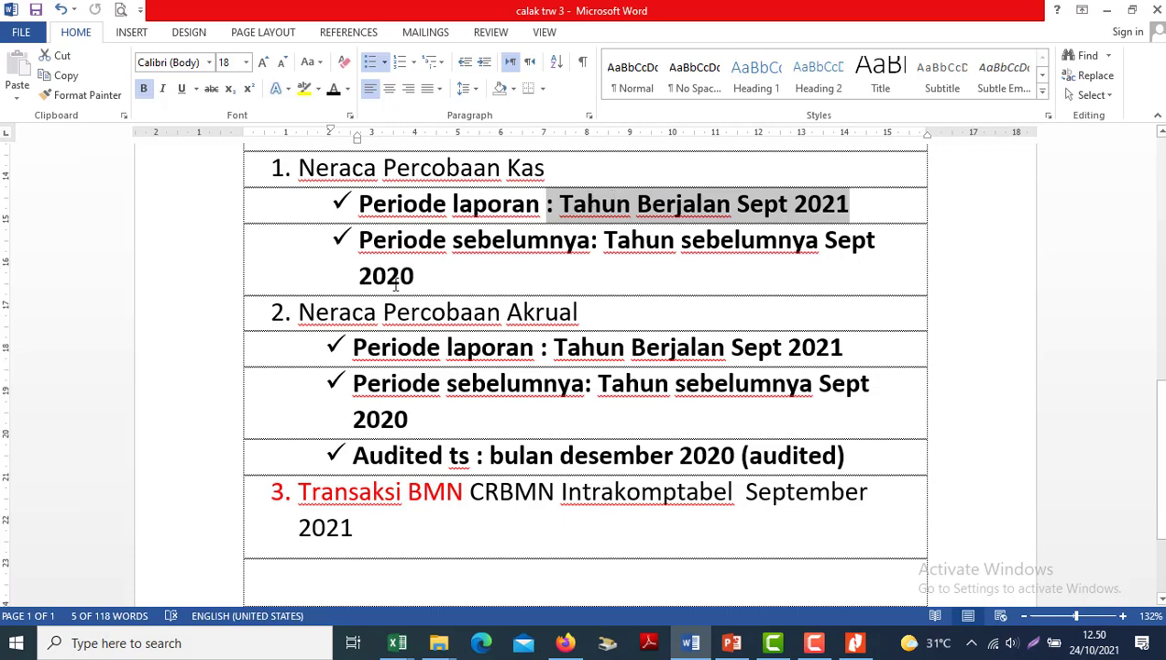
double_click(417, 280)
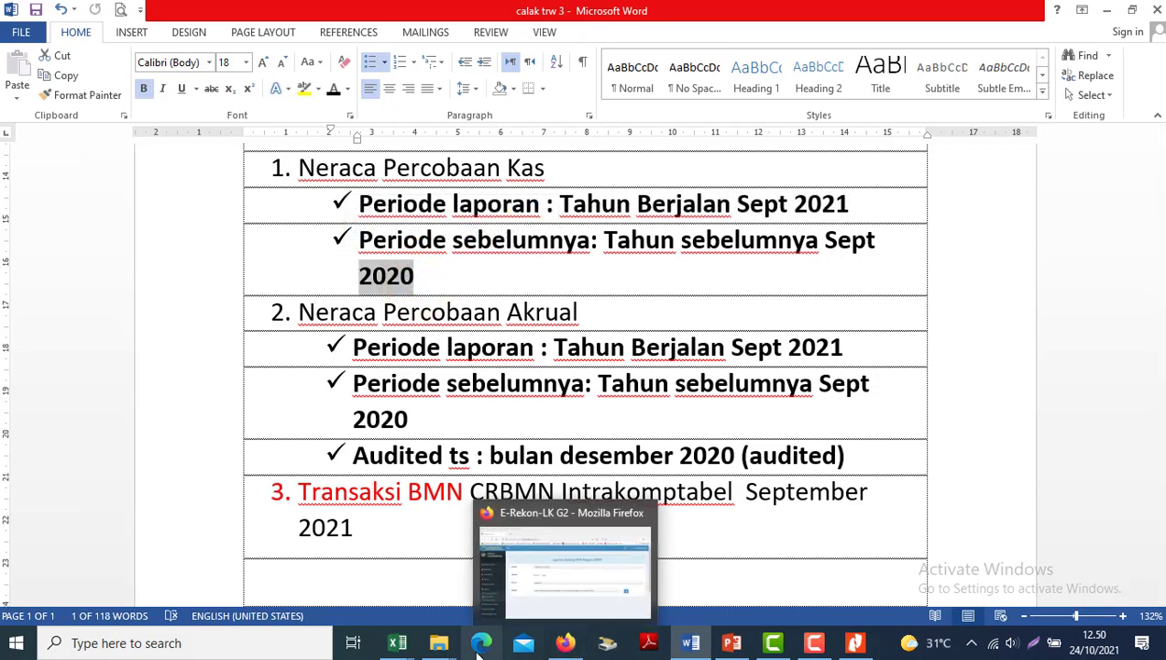
- Switch to the CALK workbook and return from the Tahun Sebelumnya sheet to the REKAM DATA NERACA PERCOBAAN menu
click(397, 643)
click(316, 553)
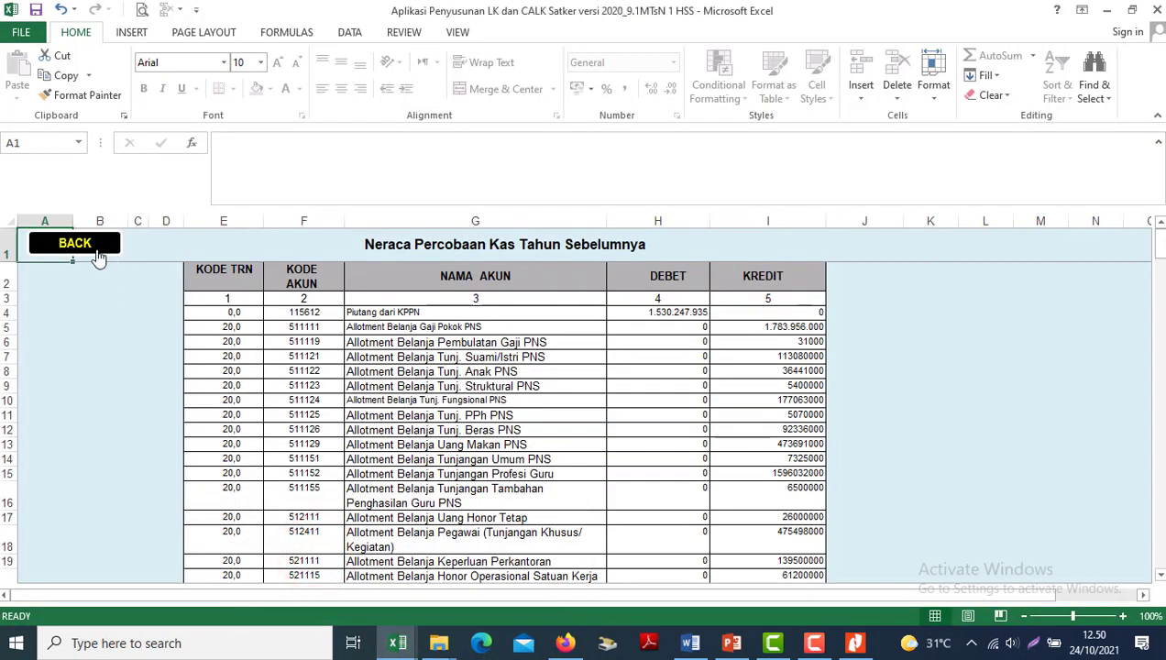
click(99, 258)
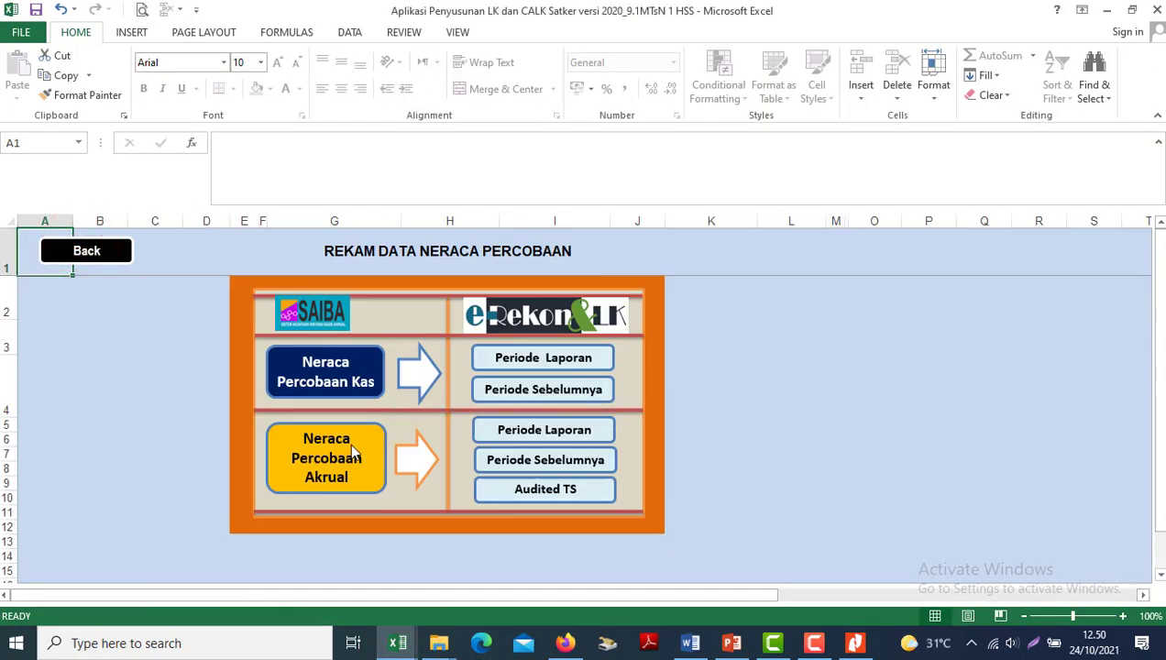
- Check the Word notes for the accrual Periode laporan source, and open the accrual Periode Laporan sheet in the CALK workbook
click(690, 642)
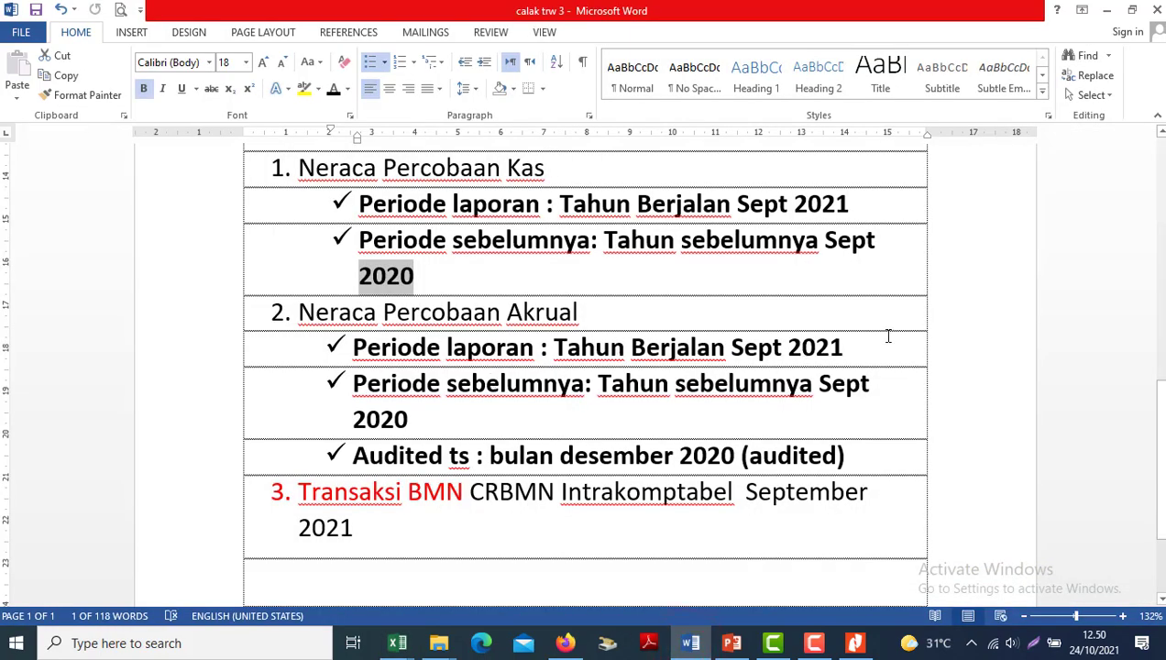
drag(872, 347, 597, 351)
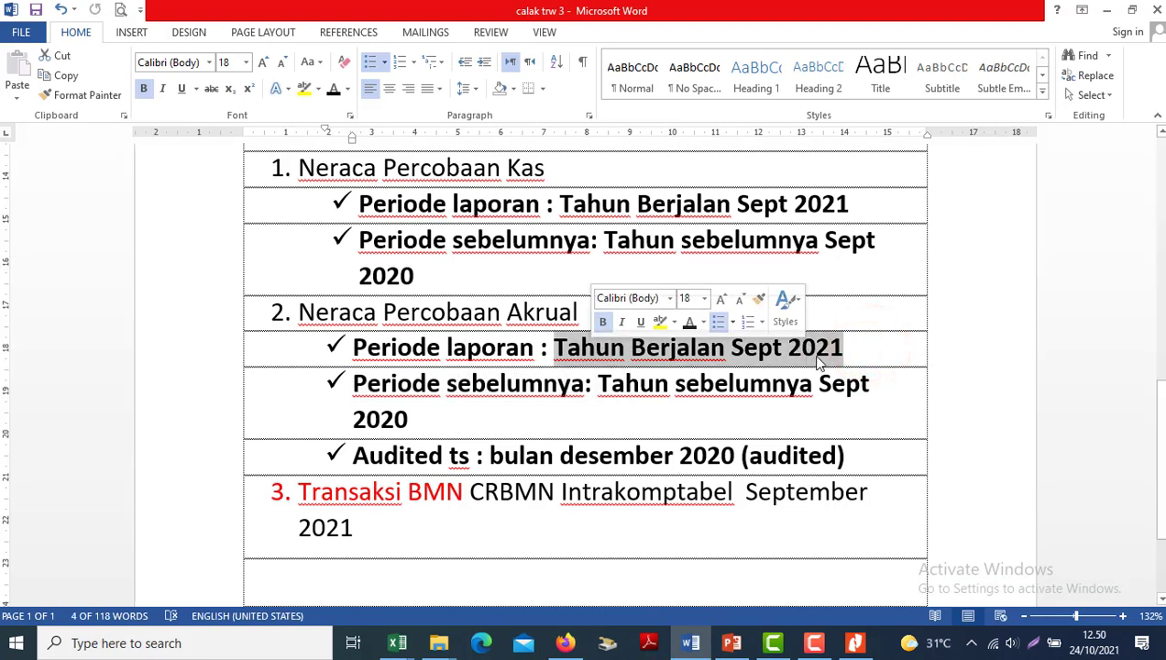
click(845, 349)
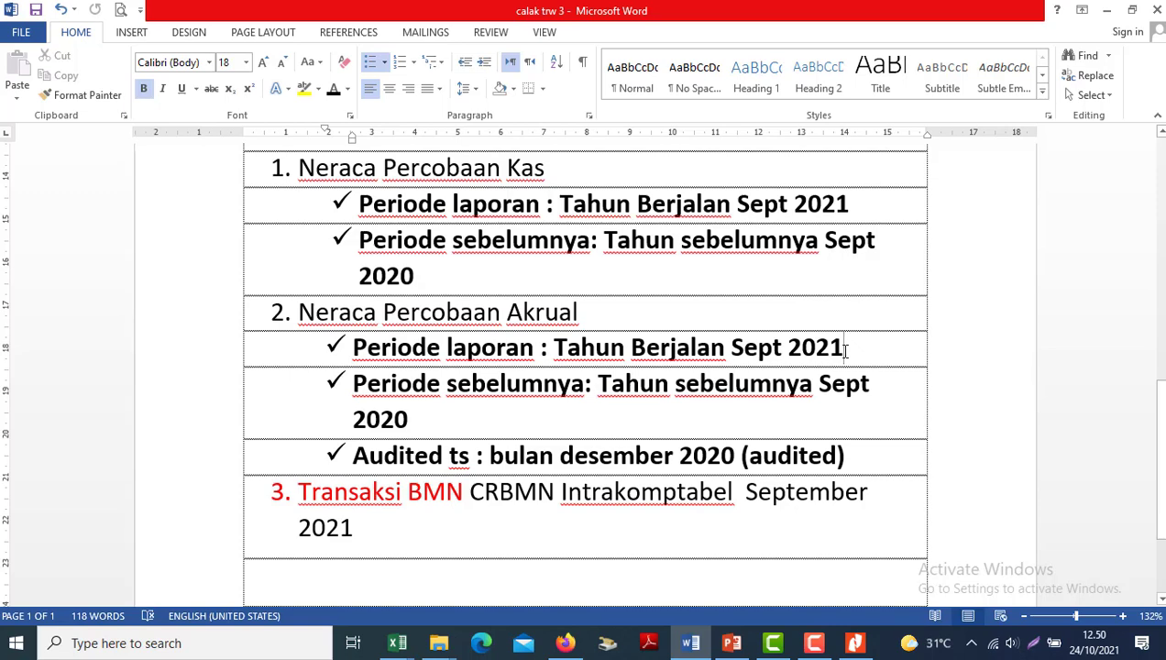
key(alt+Tab)
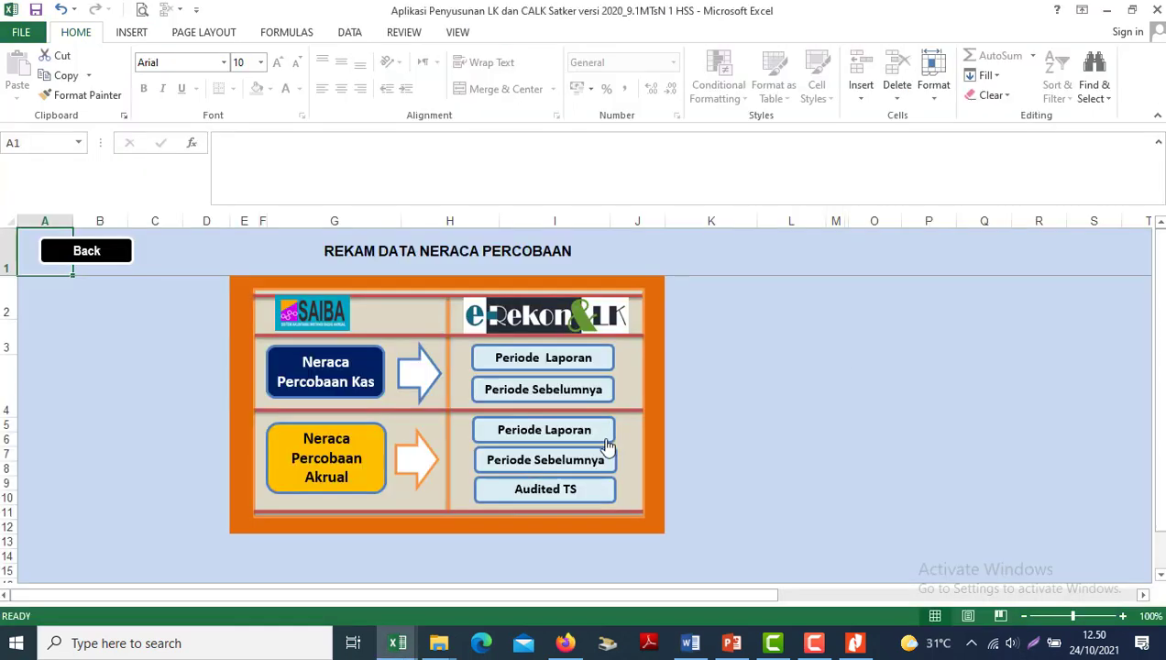
click(511, 438)
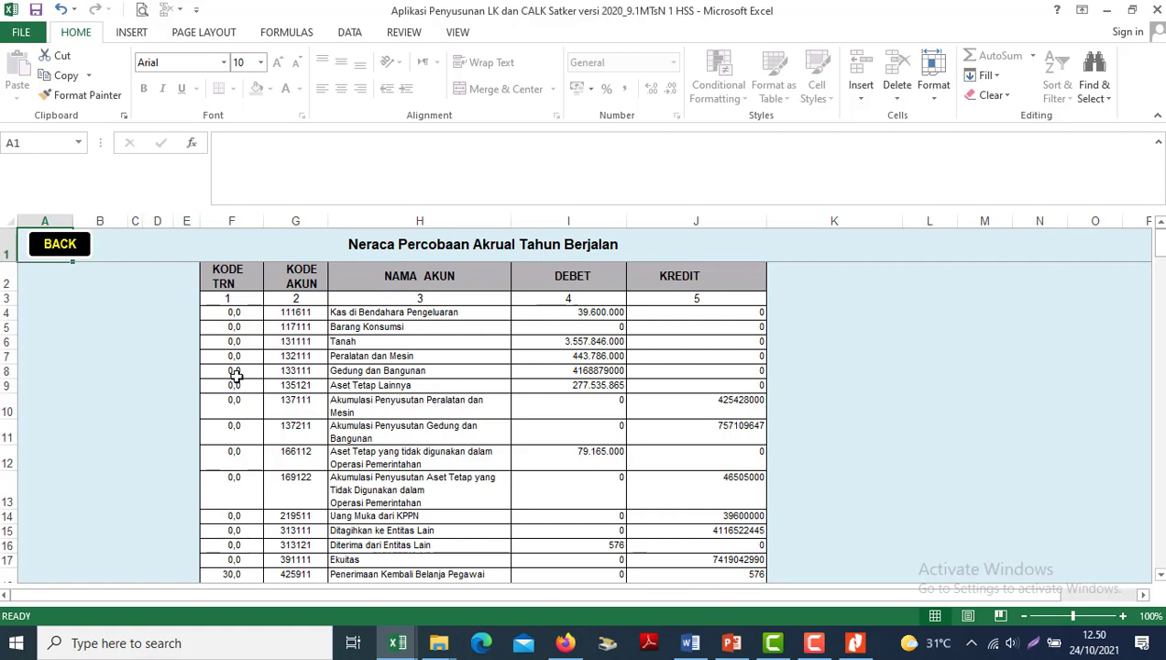
- Open the accrual Periode Sebelumnya sheet from the REKAM DATA NERACA PERCOBAAN menu and check its required period in the Word notes
click(51, 248)
click(542, 465)
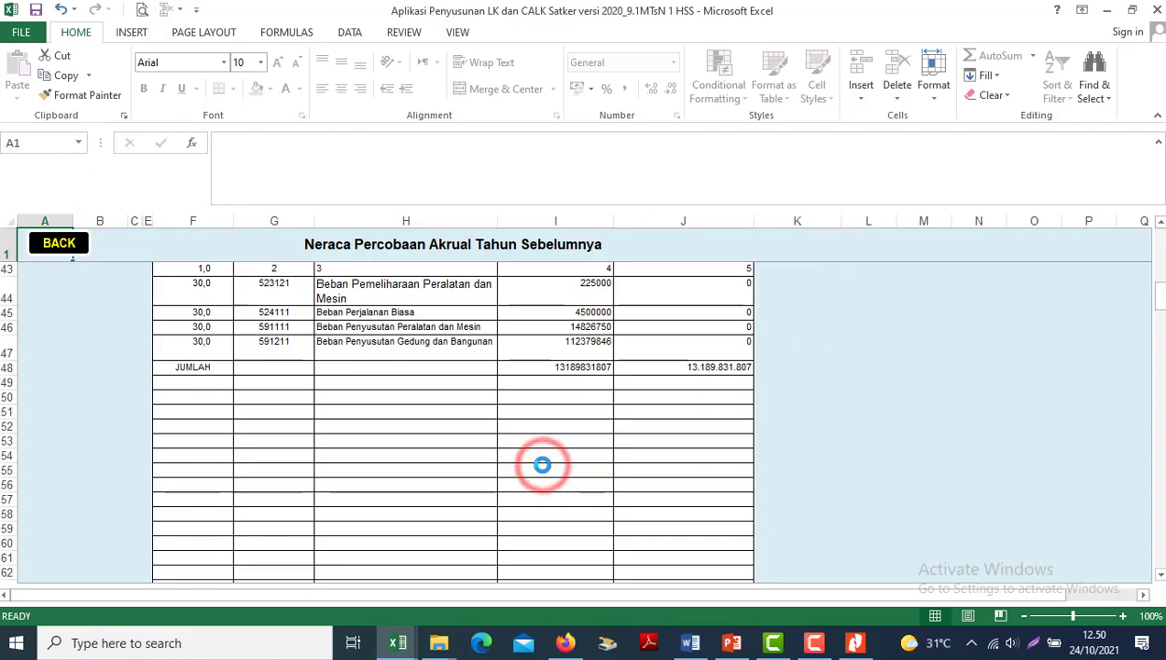
key(alt+Tab)
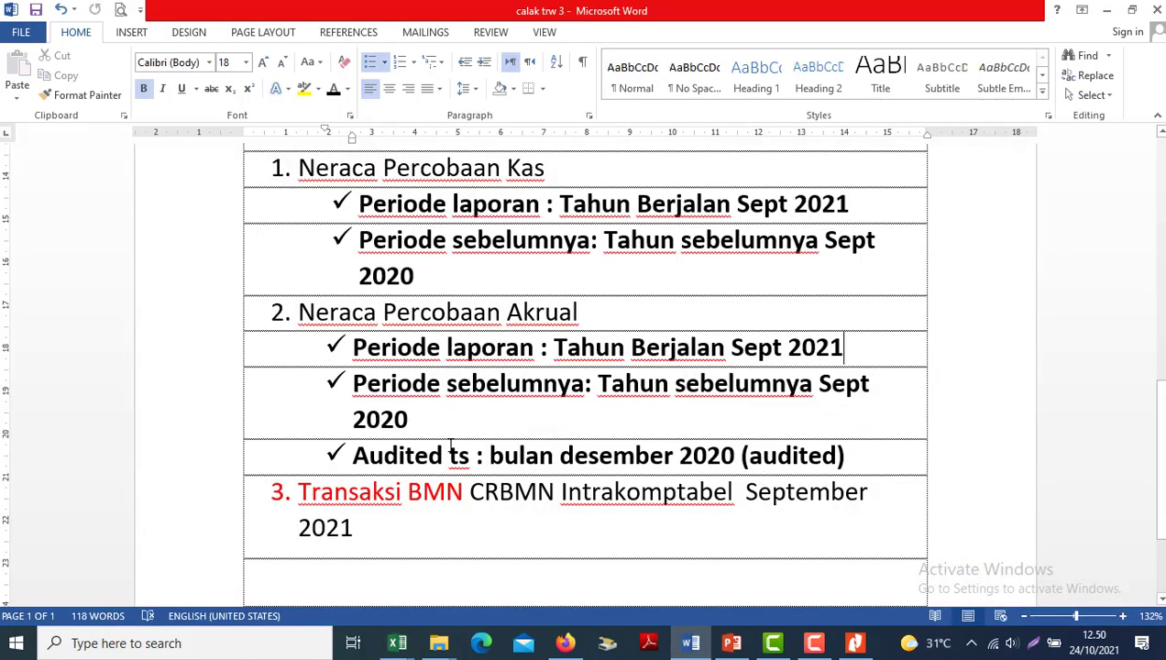
key(alt+Tab)
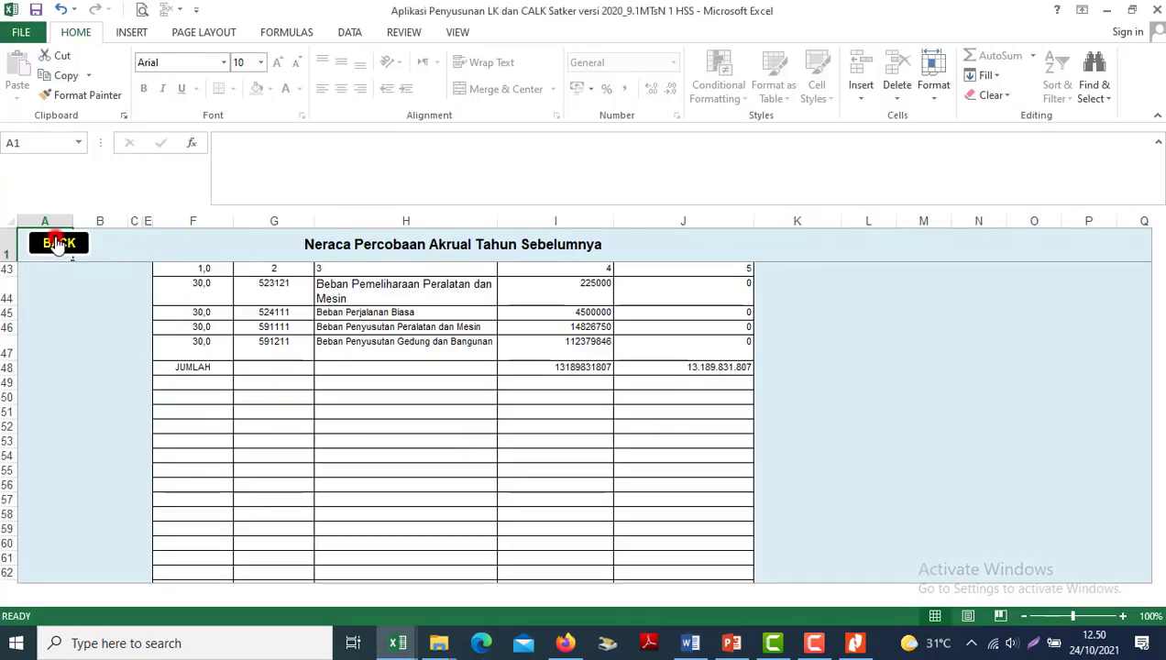
- Open the accrual Audited TS sheet and check in the Word notes which month its audited data must come from
click(53, 246)
click(530, 493)
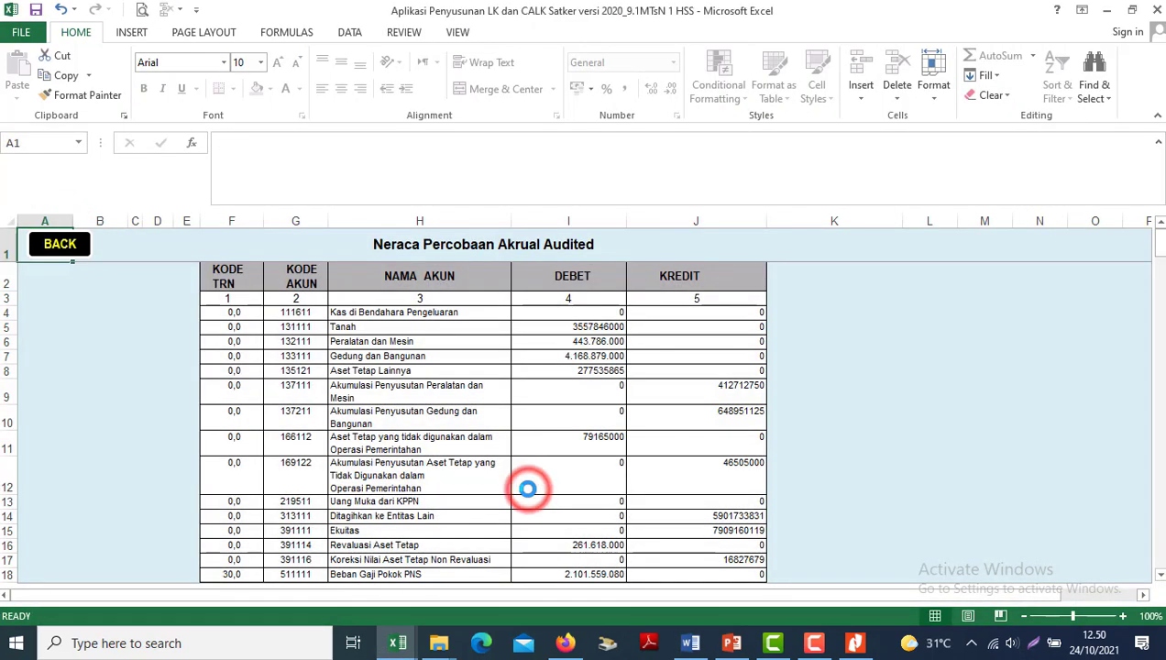
key(alt+Tab)
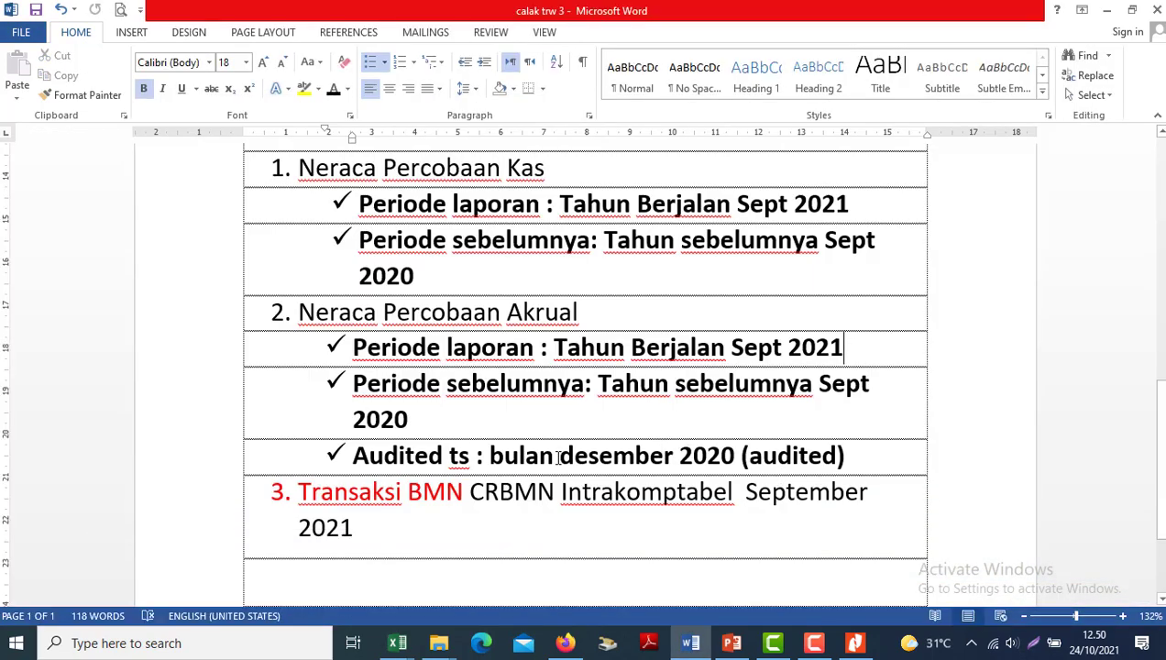
drag(558, 458, 736, 468)
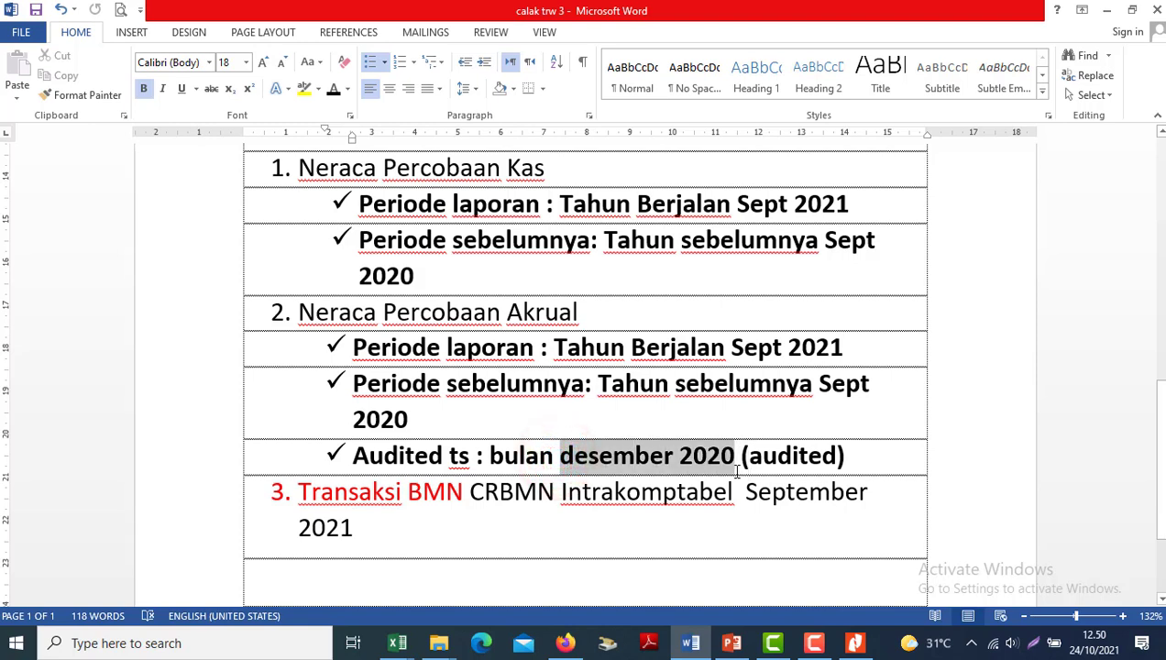
click(621, 458)
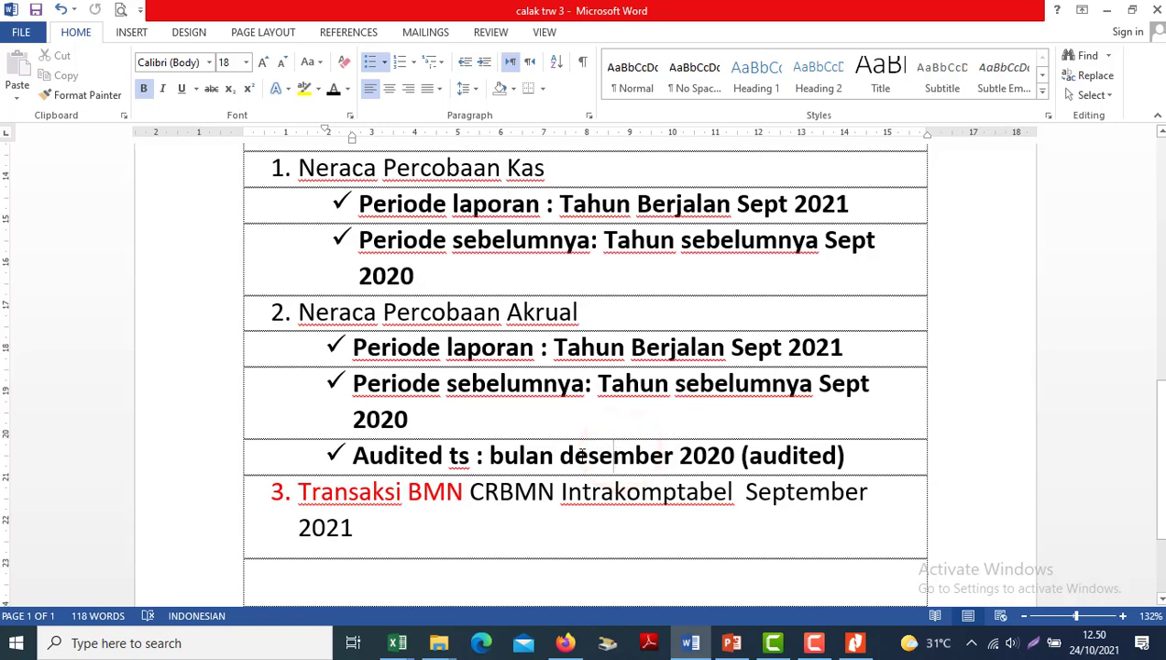
drag(567, 455, 673, 456)
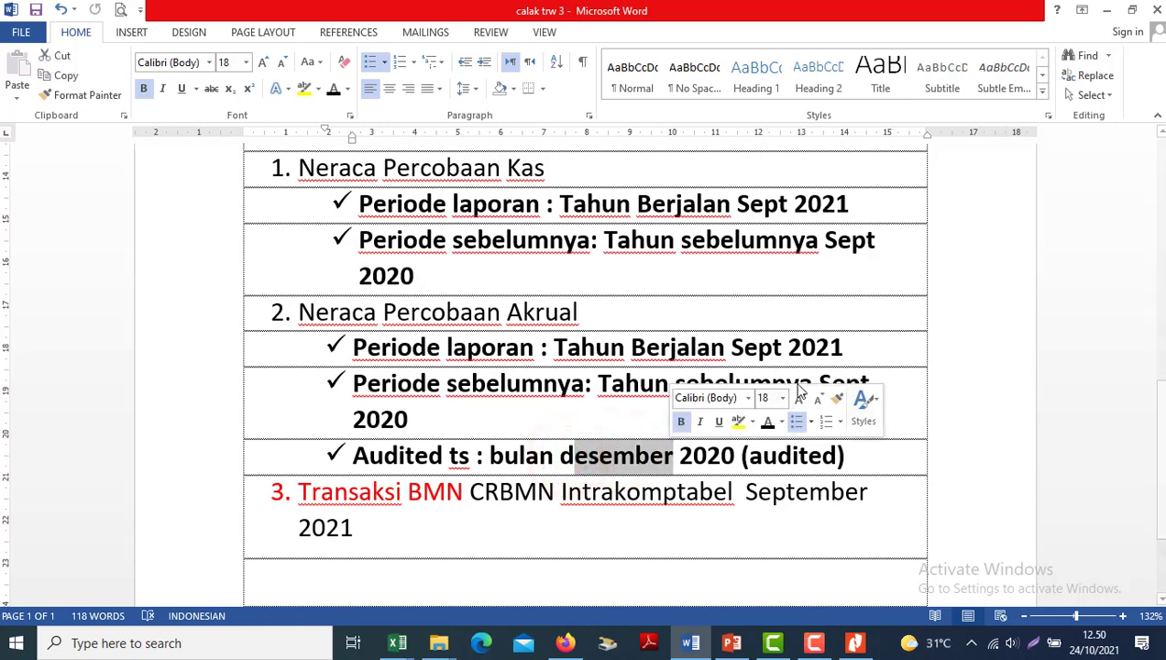
click(683, 337)
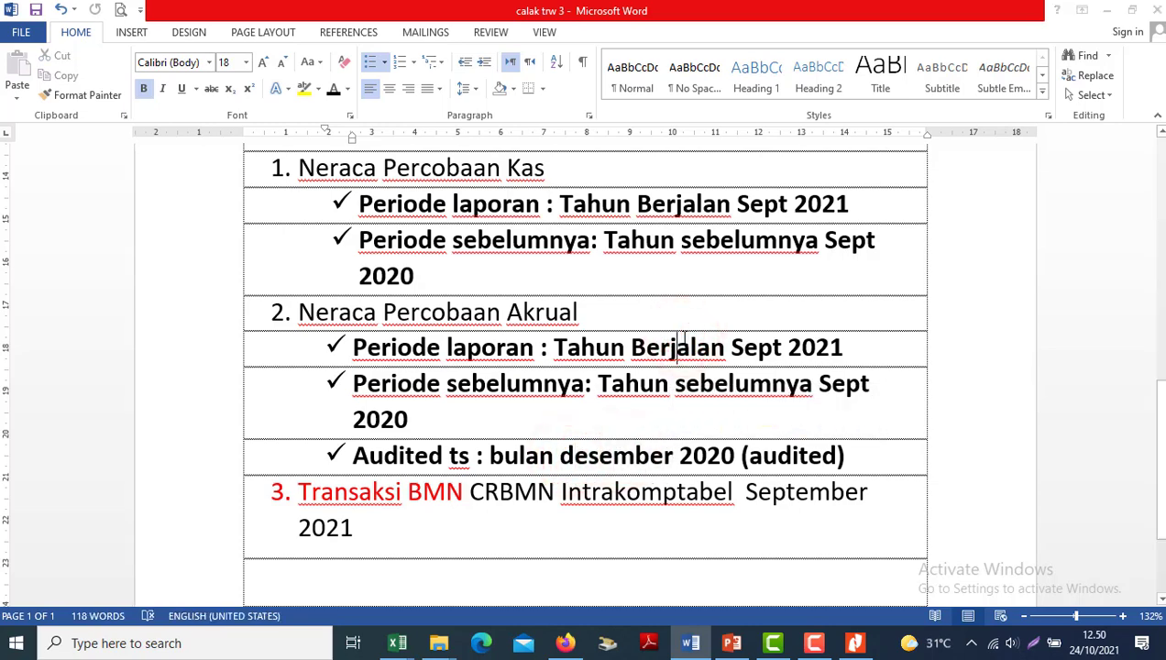
- Switch to the CALK workbook, return to the REKAM DATA menu and open the TRANSAKSI SIMAK sheet
key(alt+Tab)
click(52, 256)
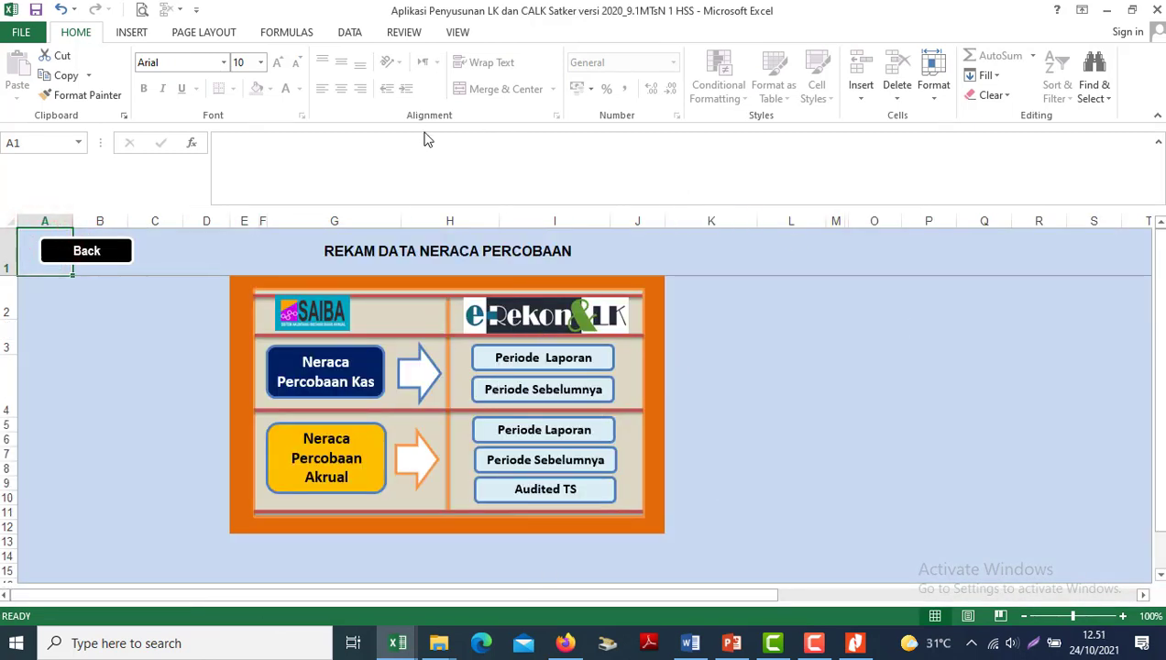
click(111, 253)
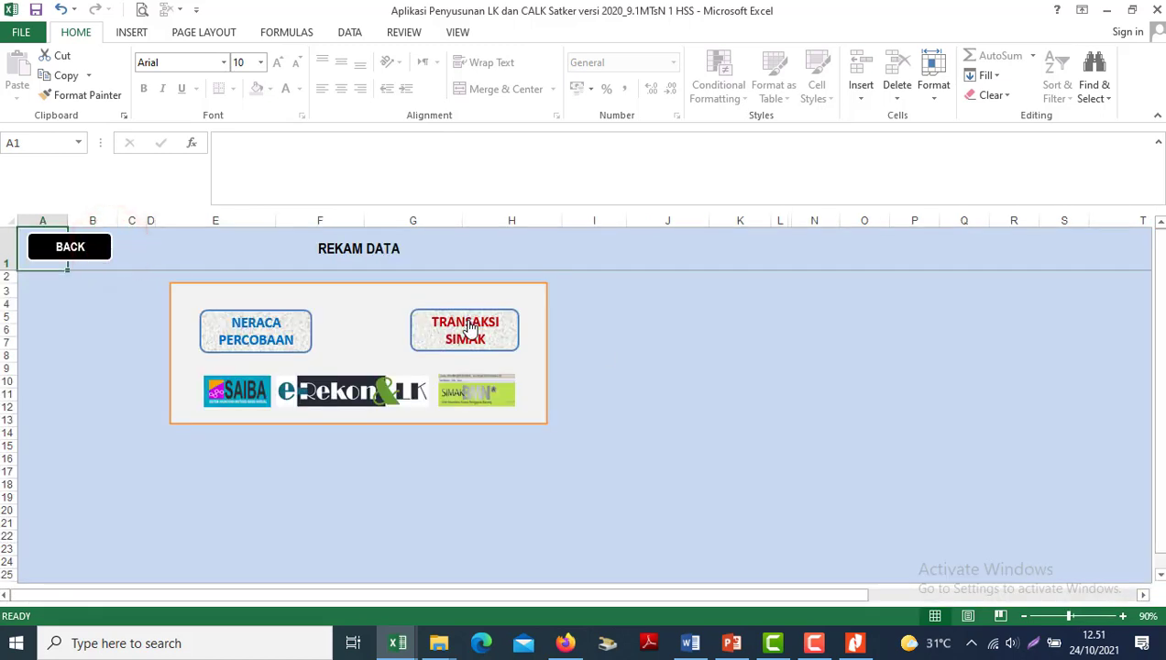
click(469, 323)
- Review the TRANSAKSI SIMAK BMN entries from below the TOTAL row up to the Gedung dan Bangunan rows
click(291, 358)
key(Left)
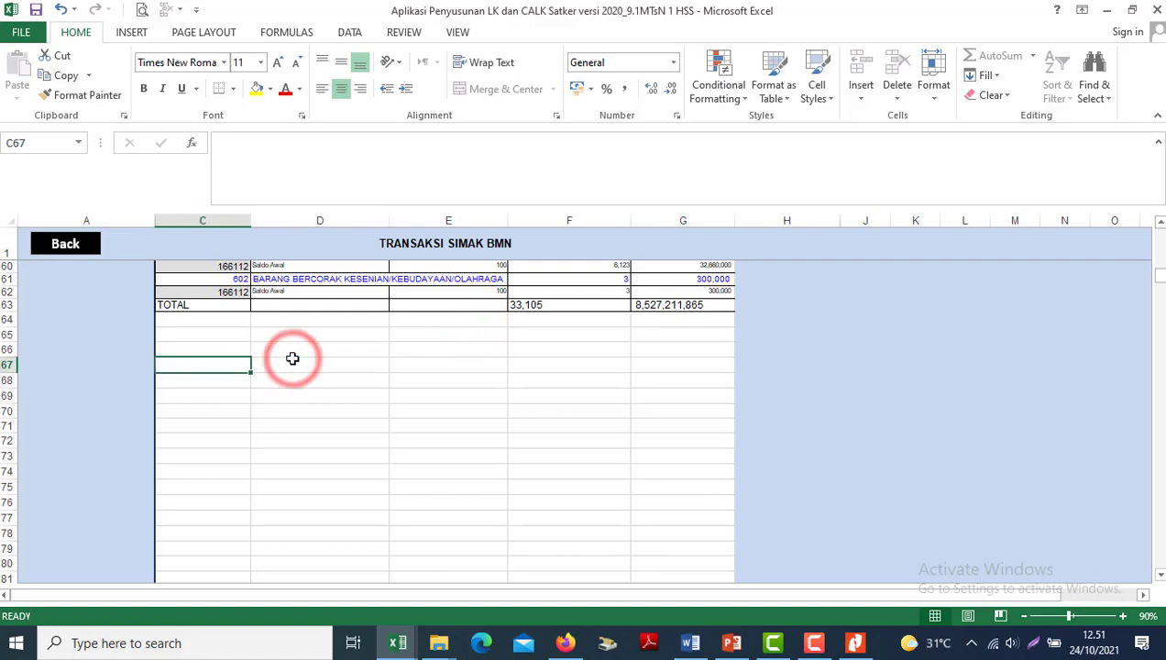
key(Up)
key(Up)
key(Up)
key(Up)
key(Up)
key(Up)
key(Up)
key(Up)
key(Up)
key(Up)
key(Up)
key(Up)
key(Up)
key(Up)
key(Up)
key(Up)
key(Up)
key(Up)
key(Up)
key(Up)
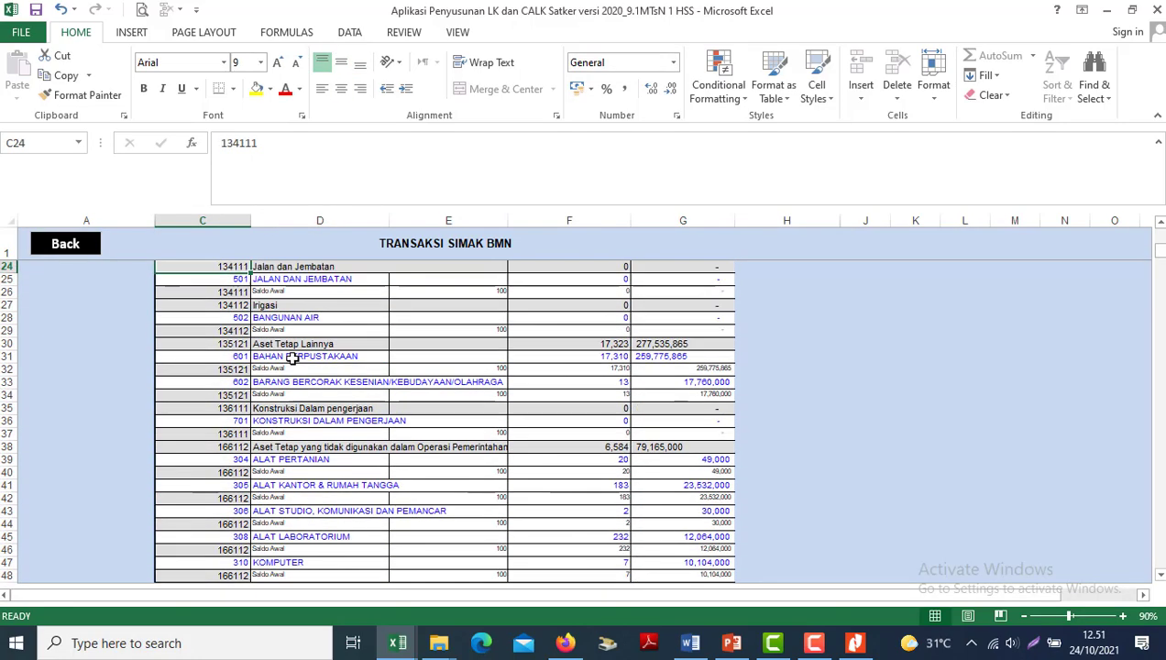
key(Up)
key(Up)
key(Up)
key(Up)
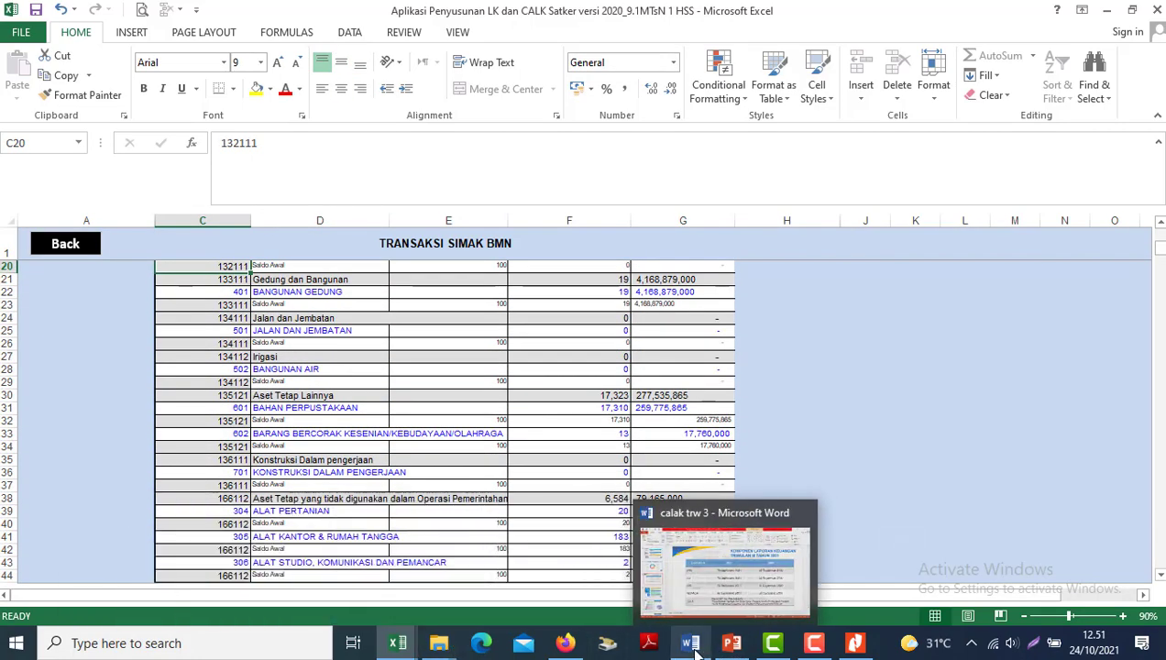
- Check the Word notes for the Transaksi BMN source and select the September 2021 crbmn_intrakomptabel PDF in the Bahan folder
click(690, 643)
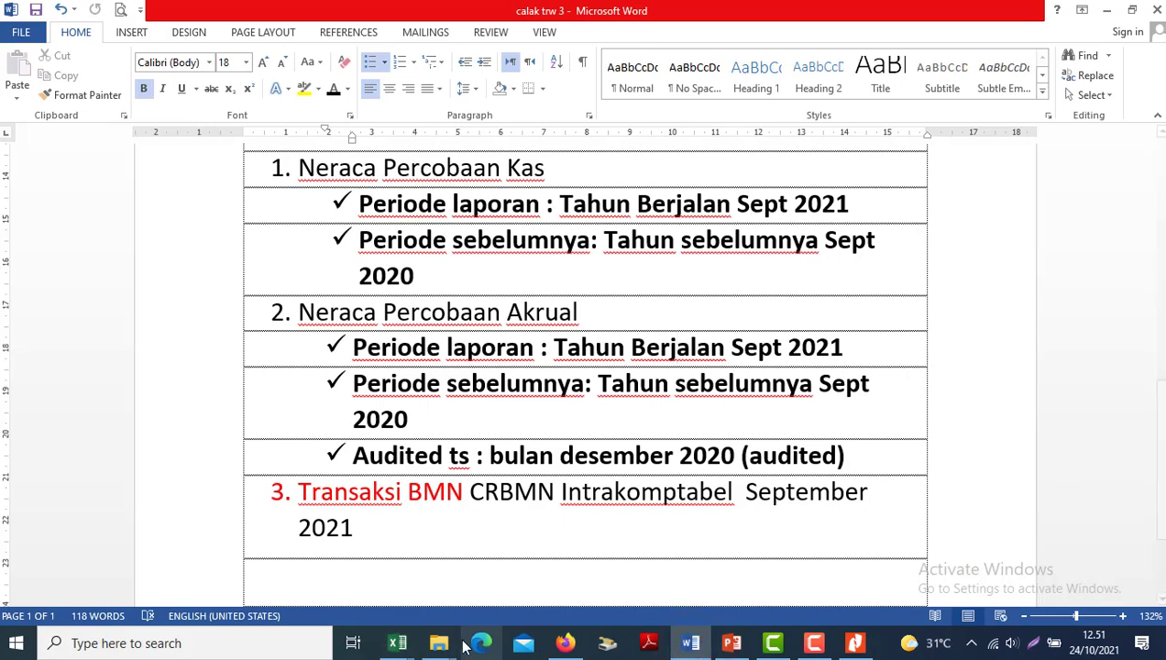
mouse_move(438, 642)
click(157, 566)
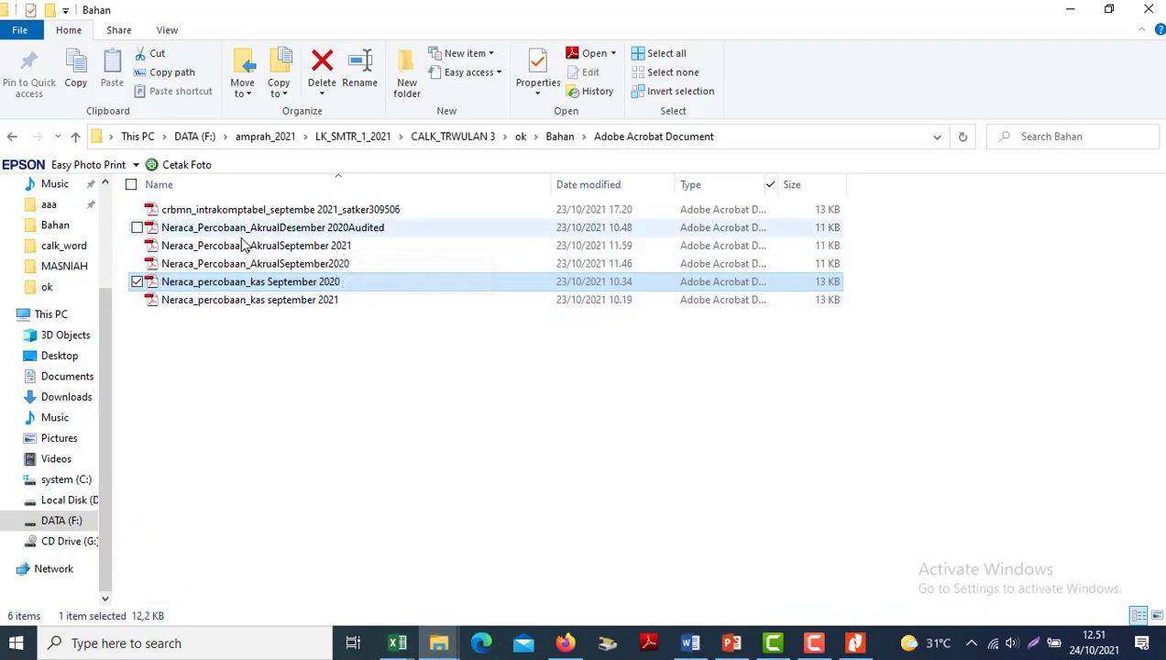
click(213, 211)
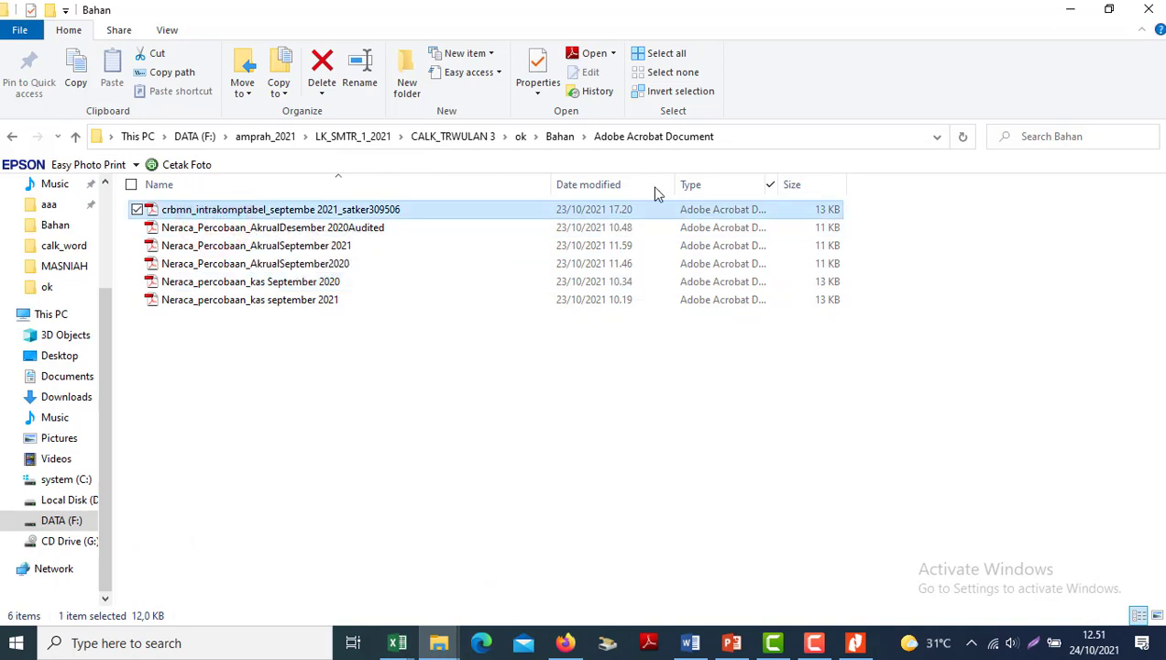
- Filter the Bahan folder to Excel worksheets to check the converted files, and restore the Adobe Acrobat Document filter
click(770, 185)
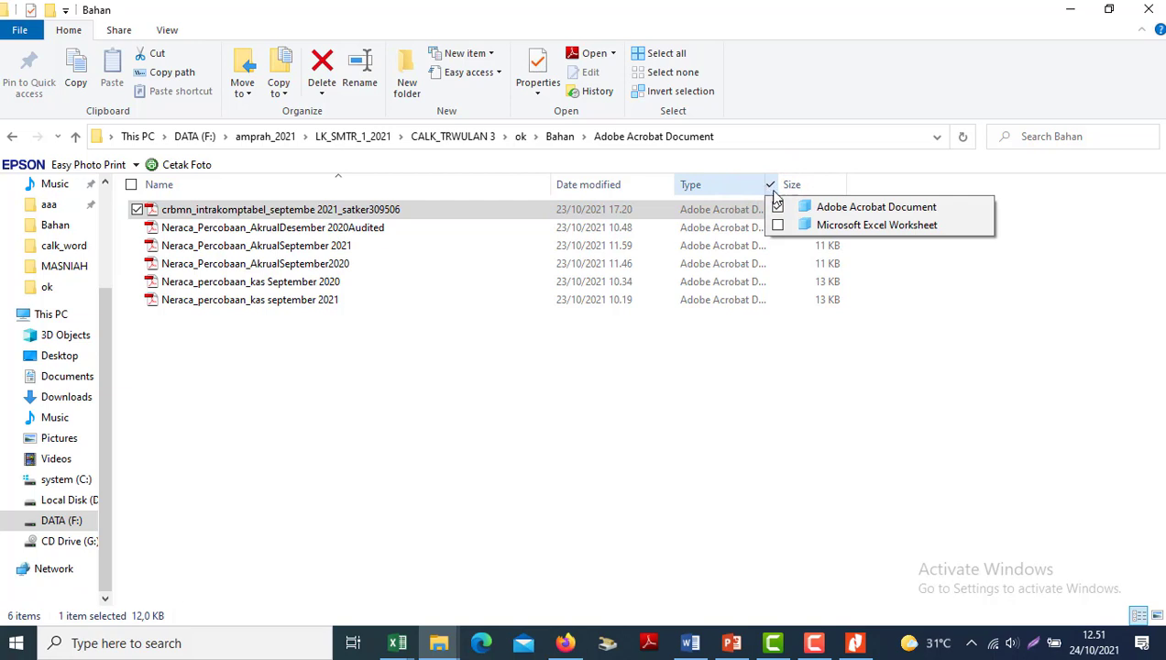
click(799, 226)
click(365, 406)
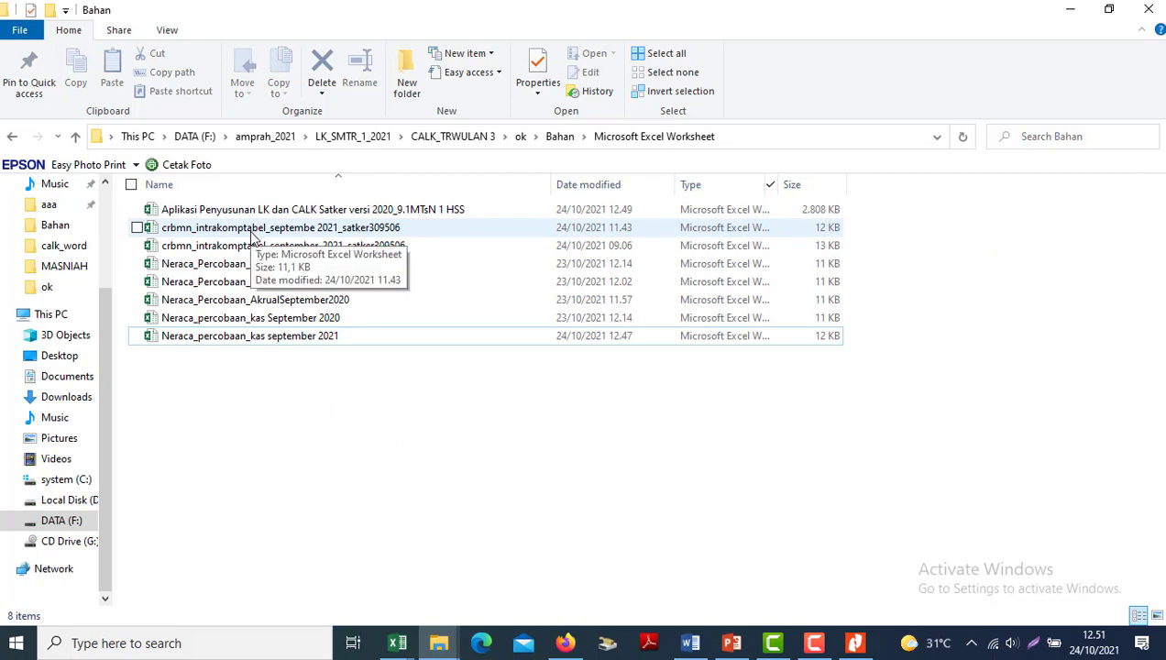
click(773, 186)
click(784, 202)
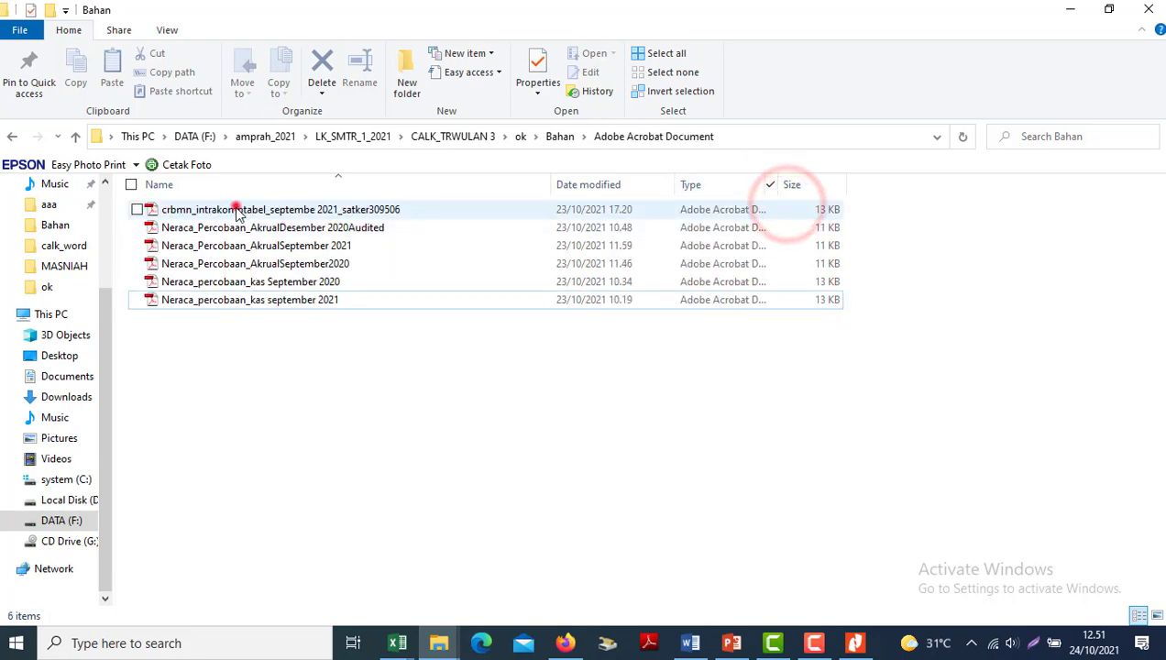
- Open the crbmn_intrakomptabel_septembe 2021_satker309506 PDF in Nitro Pro
click(237, 210)
right_click(237, 210)
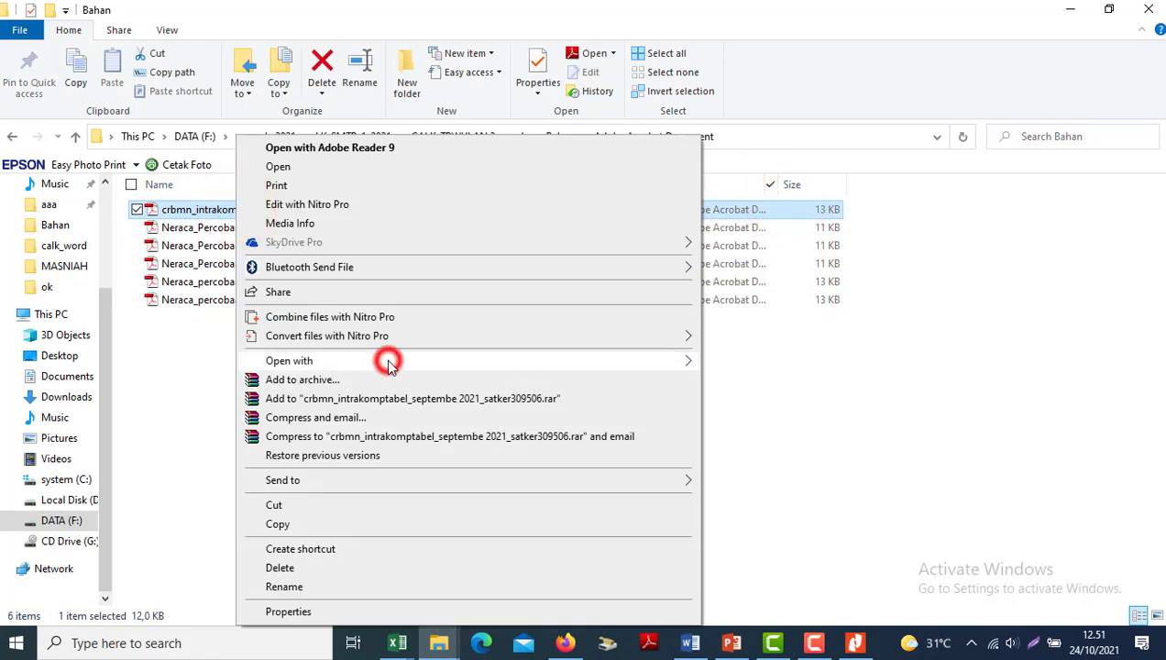
mouse_move(389, 363)
click(729, 442)
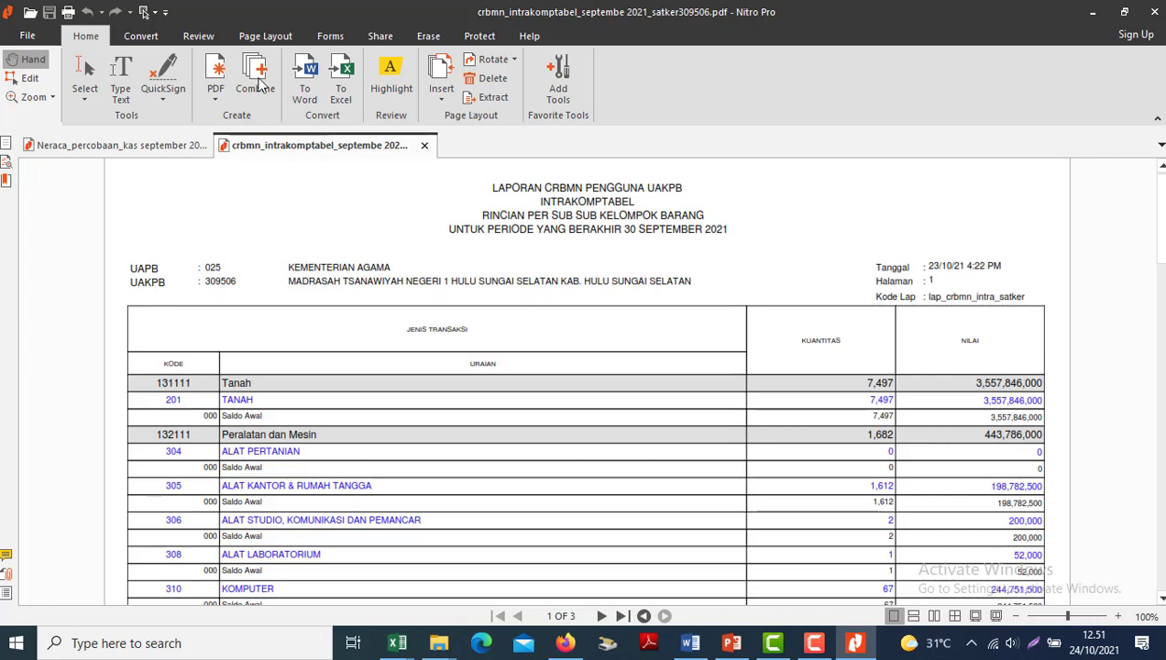
- Convert the CRBMN PDF to a single Excel sheet in the original file's folder and open the converted workbook
click(144, 35)
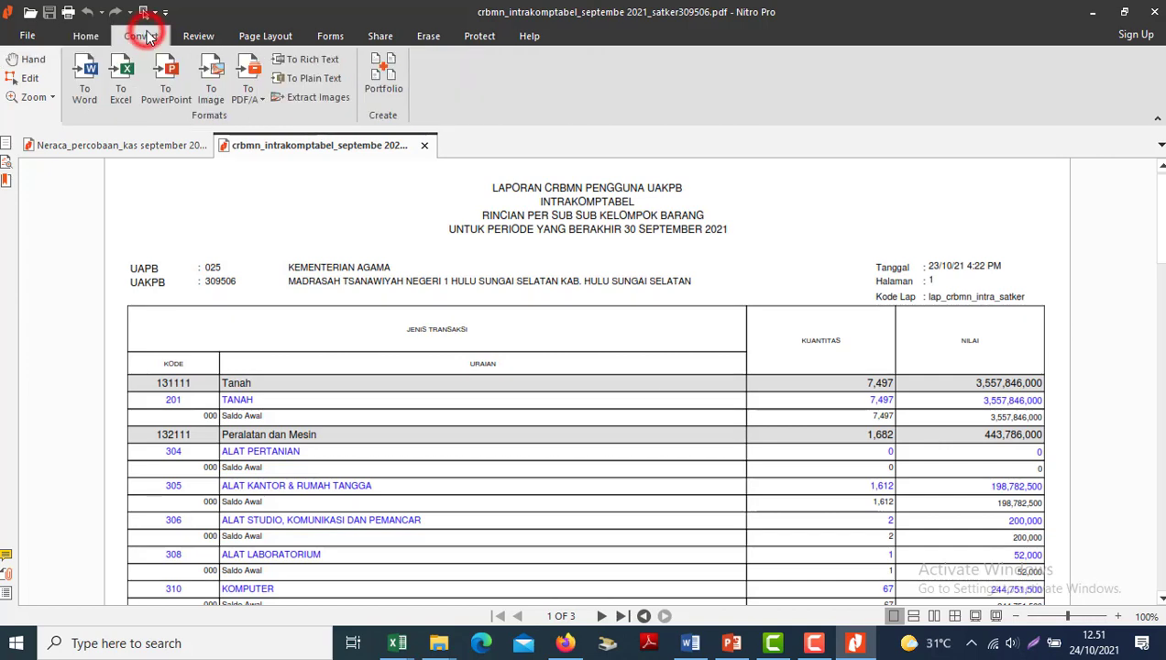
click(120, 77)
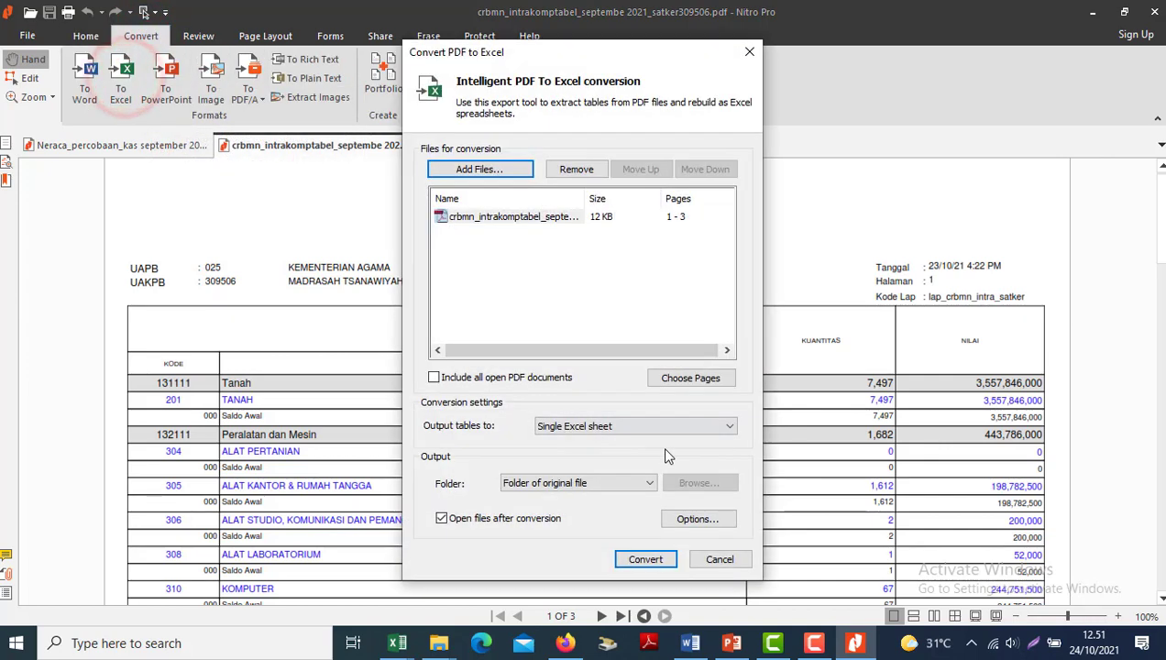
click(645, 559)
click(608, 351)
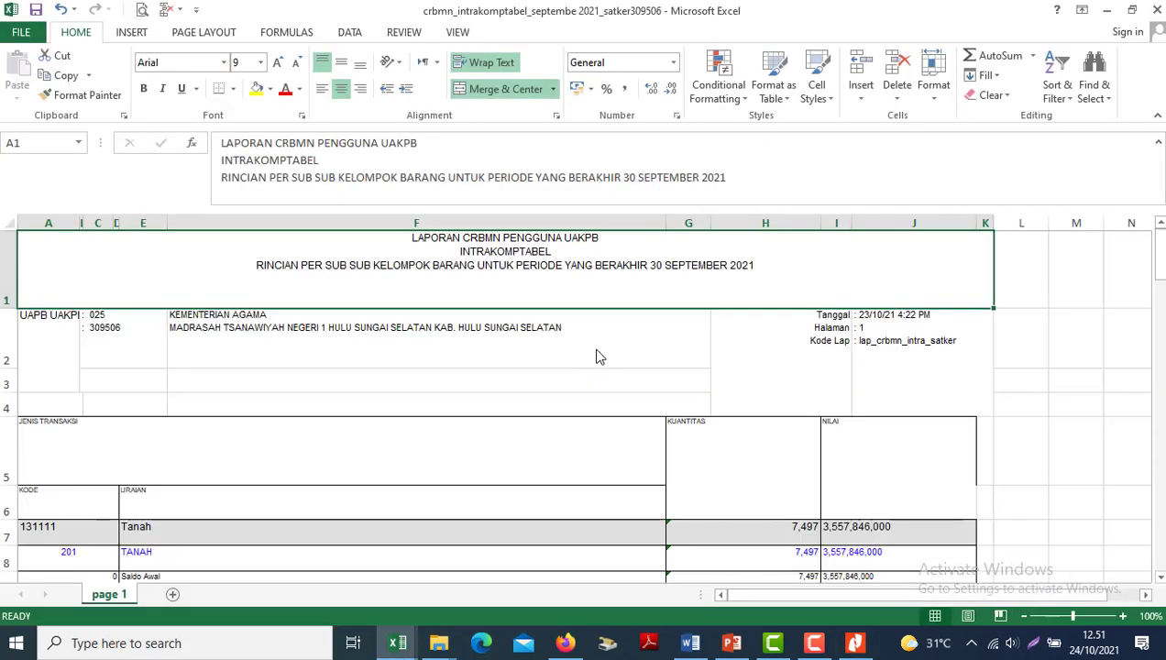
- Delete the report title rows 1 to 4, and unmerge and delete the JENIS TRANSAKSI header row
drag(7, 266, 7, 414)
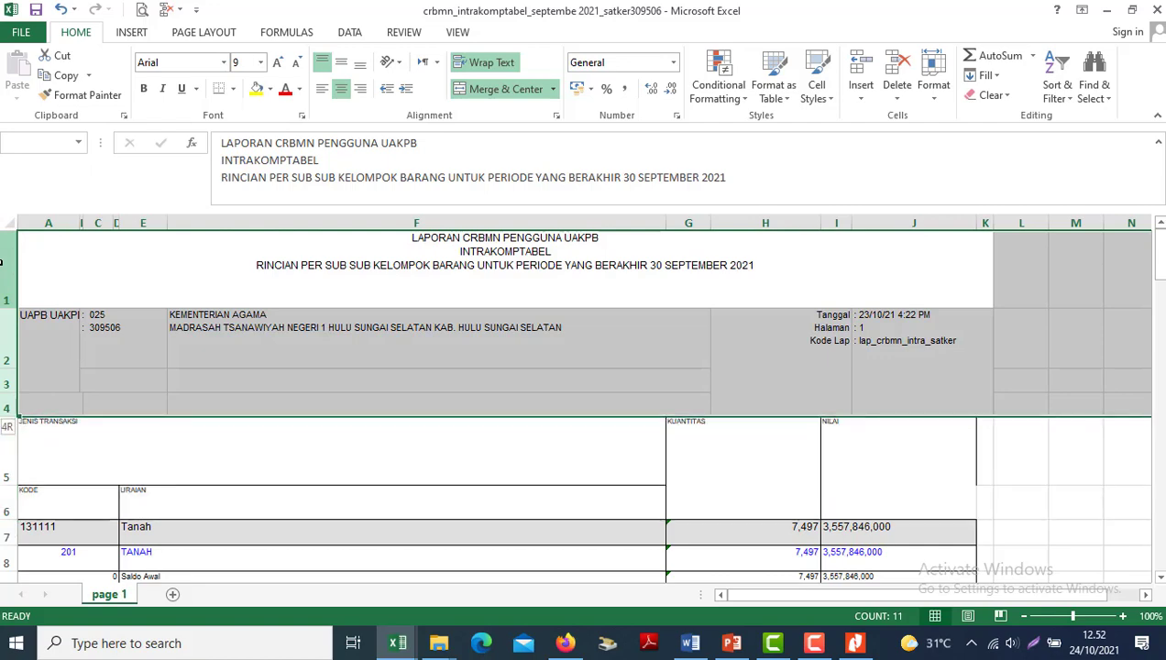
click(899, 69)
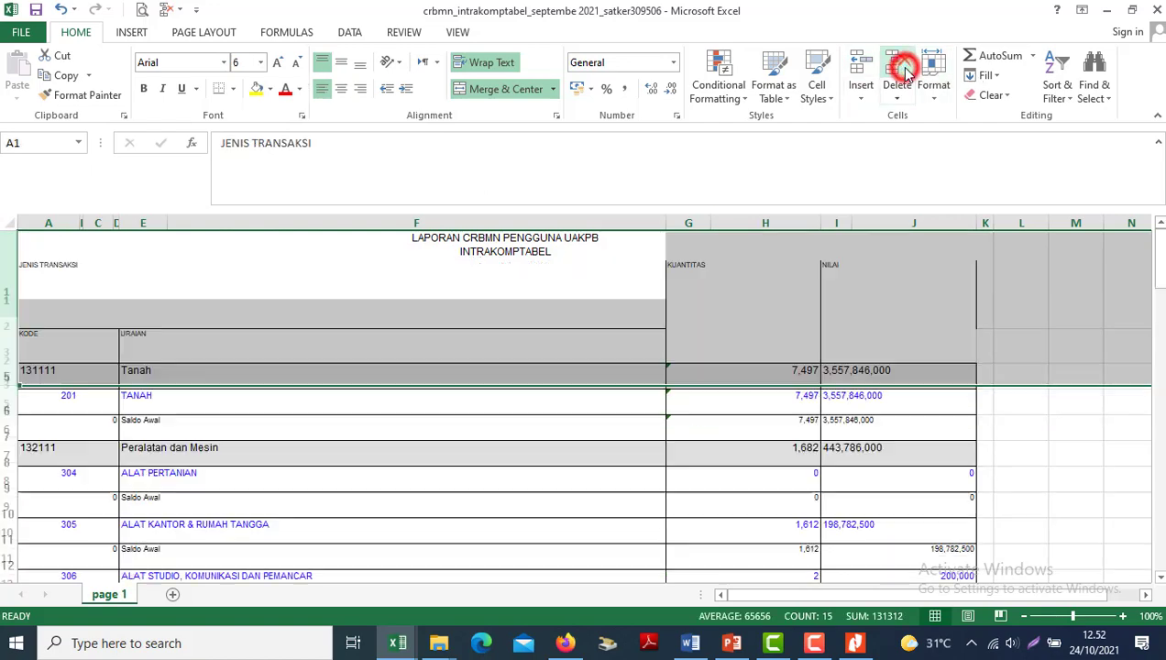
click(383, 247)
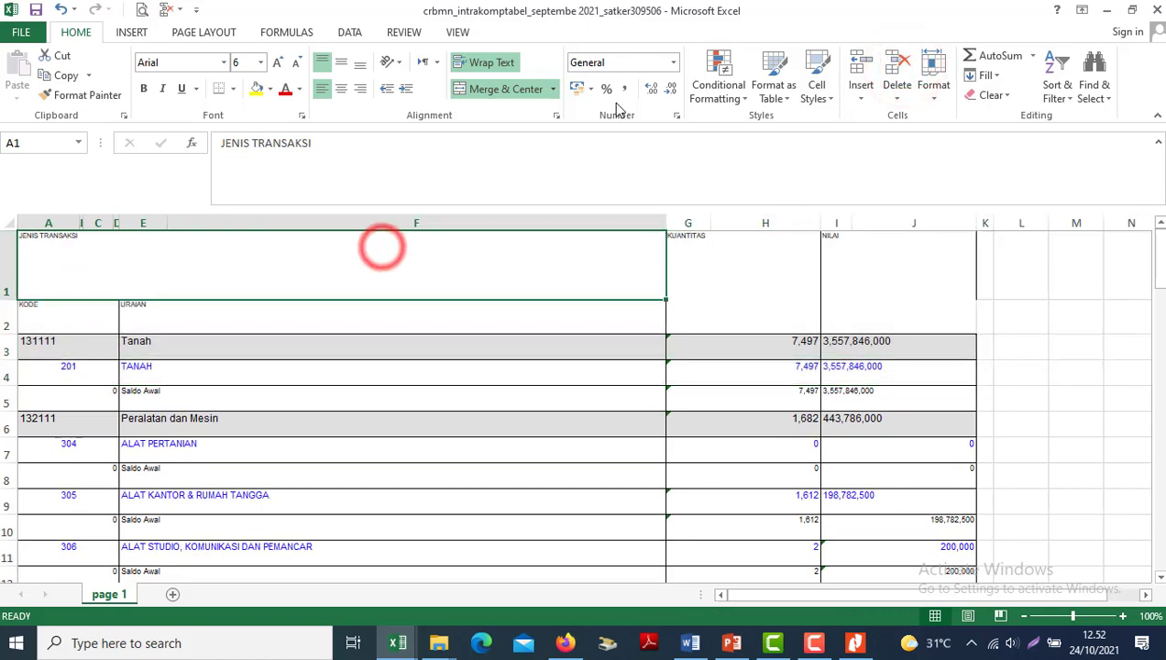
click(502, 89)
click(7, 264)
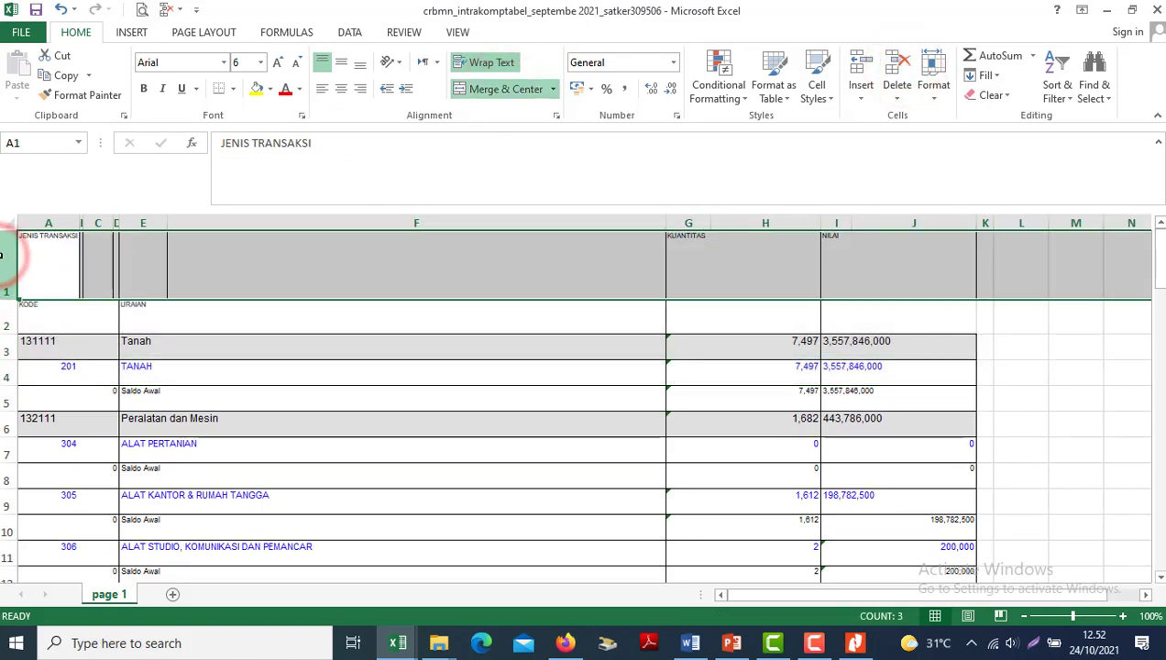
click(897, 69)
- Delete rows 27 to 32, which repeat the report title and column headers of page 2 below the Irigasi row
click(39, 246)
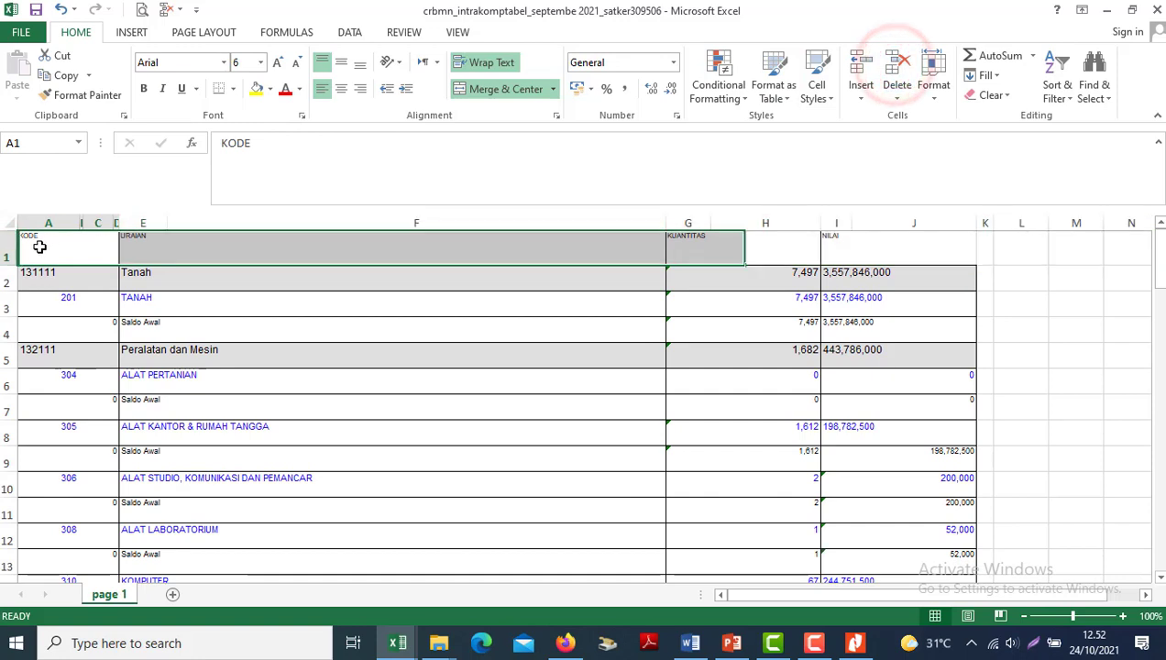
key(Right)
key(Right)
key(Home)
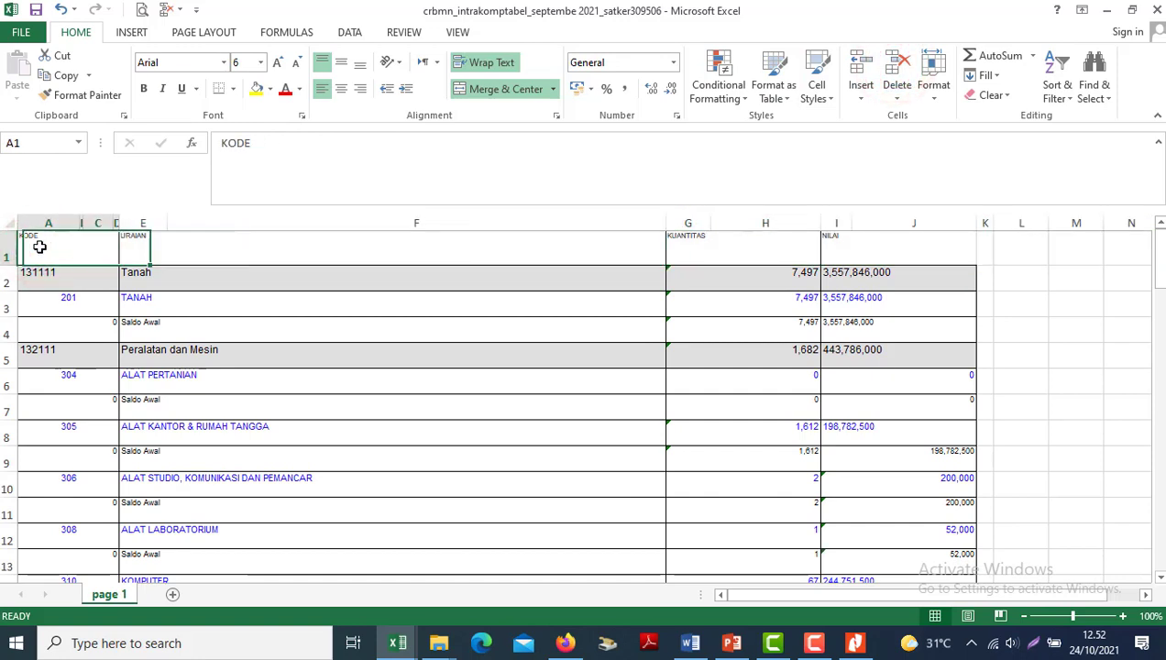
key(Down)
key(Down)
key(Down)
key(Down)
key(Down)
key(Down)
key(Down)
key(Down)
key(Down)
key(Down)
key(Down)
key(Down)
key(Down)
key(Down)
key(Down)
key(Down)
key(Down)
key(Down)
key(Down)
key(Down)
key(Down)
key(Down)
key(Down)
key(Down)
key(Down)
key(Down)
key(Down)
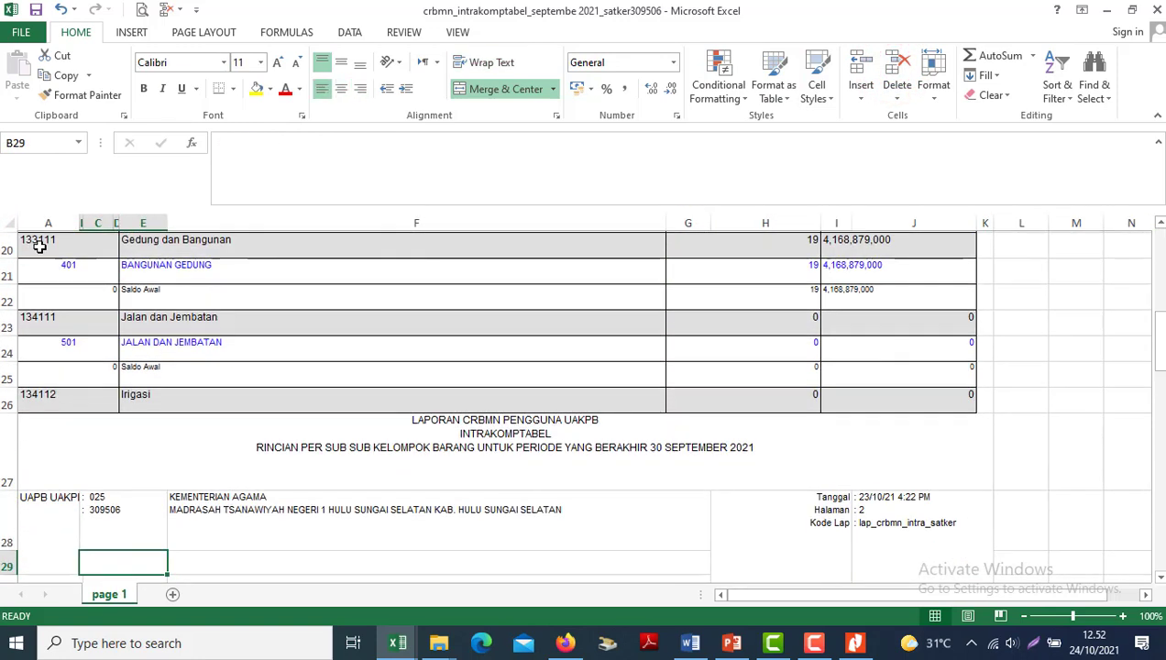
click(8, 439)
key(shift+Down)
key(shift+Down)
key(shift+Down)
key(shift+Down)
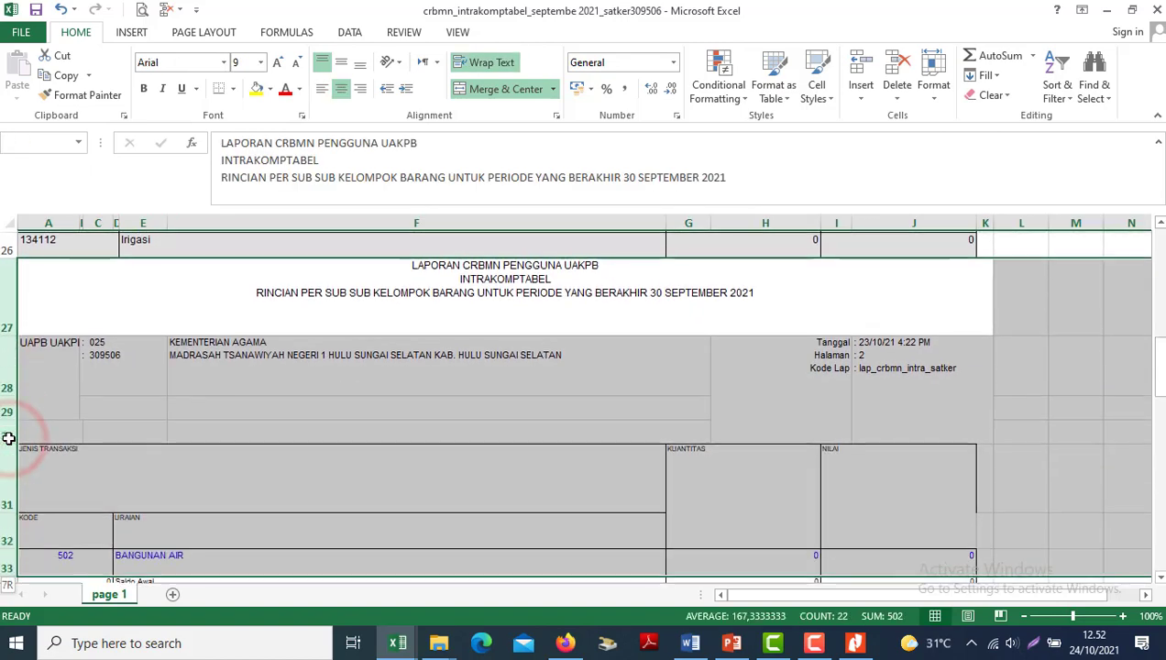
key(shift+Up)
key(shift+Up)
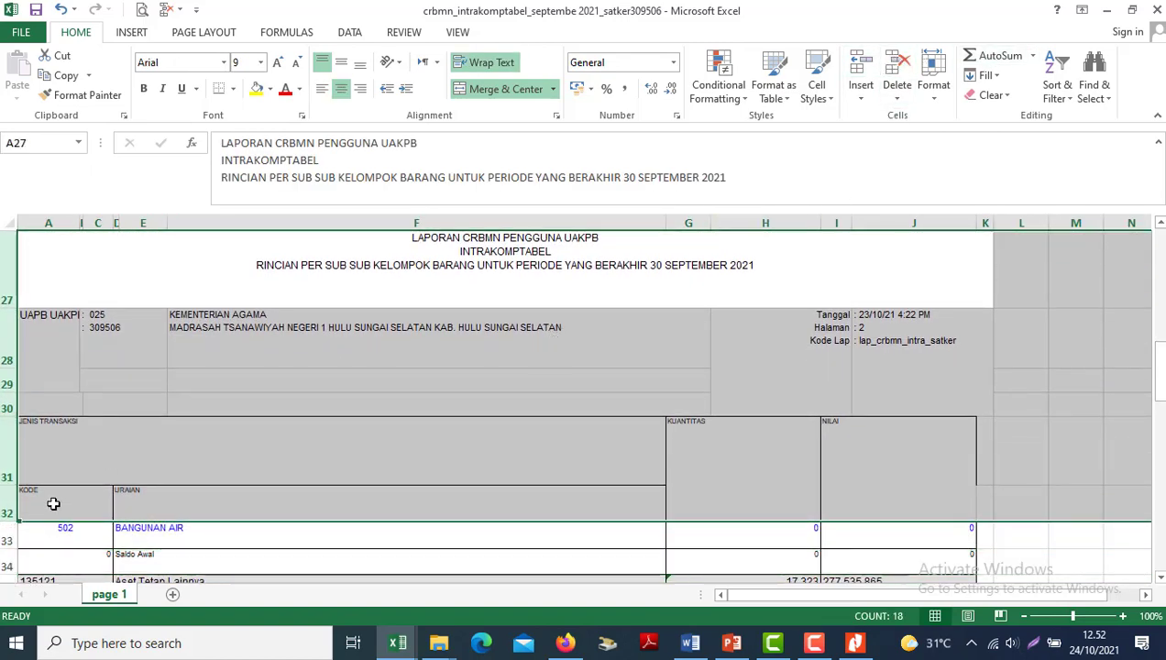
click(895, 62)
- Go to the next repeated report title block, below the PERALATAN OLAH RAGA rows
click(250, 417)
key(Down)
key(Down)
key(Down)
key(Down)
key(Down)
key(Down)
key(Down)
key(Down)
key(Down)
key(Down)
key(Down)
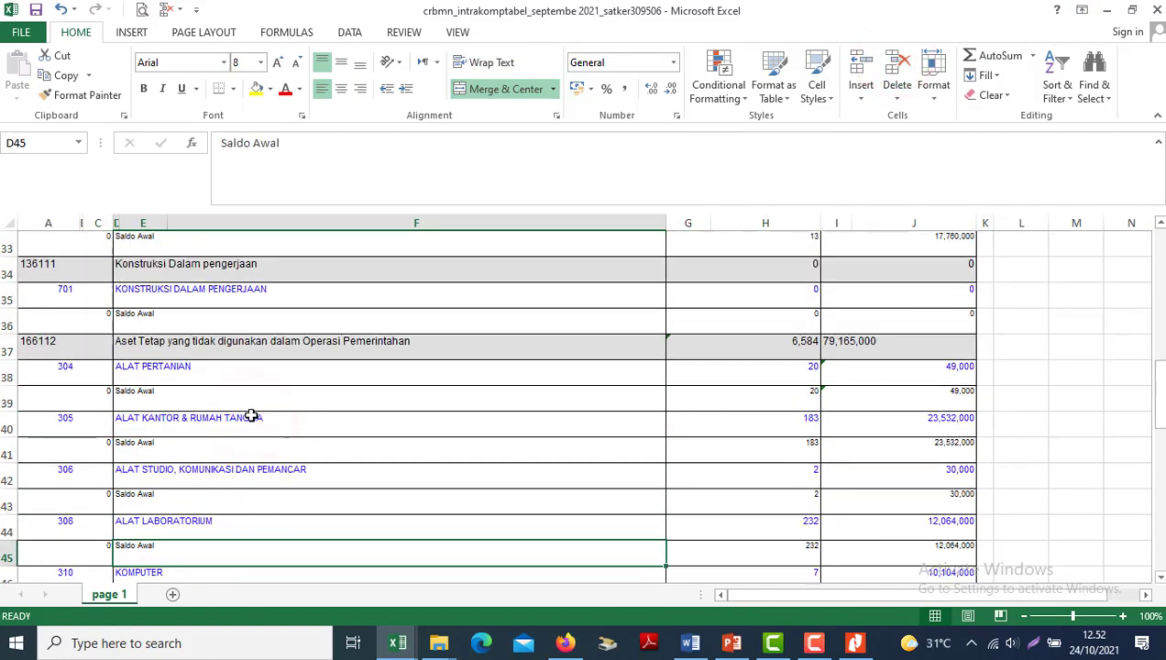
key(Down)
key(Down)
key(Down)
key(Down)
key(Down)
key(Down)
key(Down)
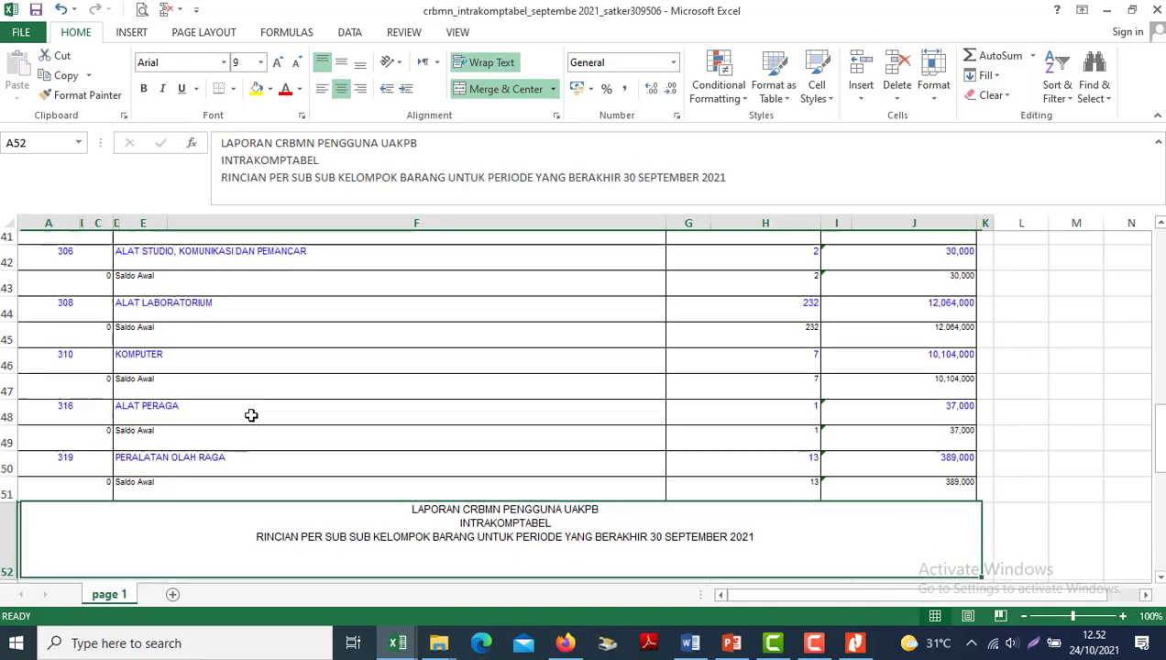
- Delete rows 52 to 57 holding the repeated report title, agency block and table headings above BANGUNAN GEDUNG
key(Down)
click(3, 460)
key(shift+Down)
key(shift+Down)
key(shift+Down)
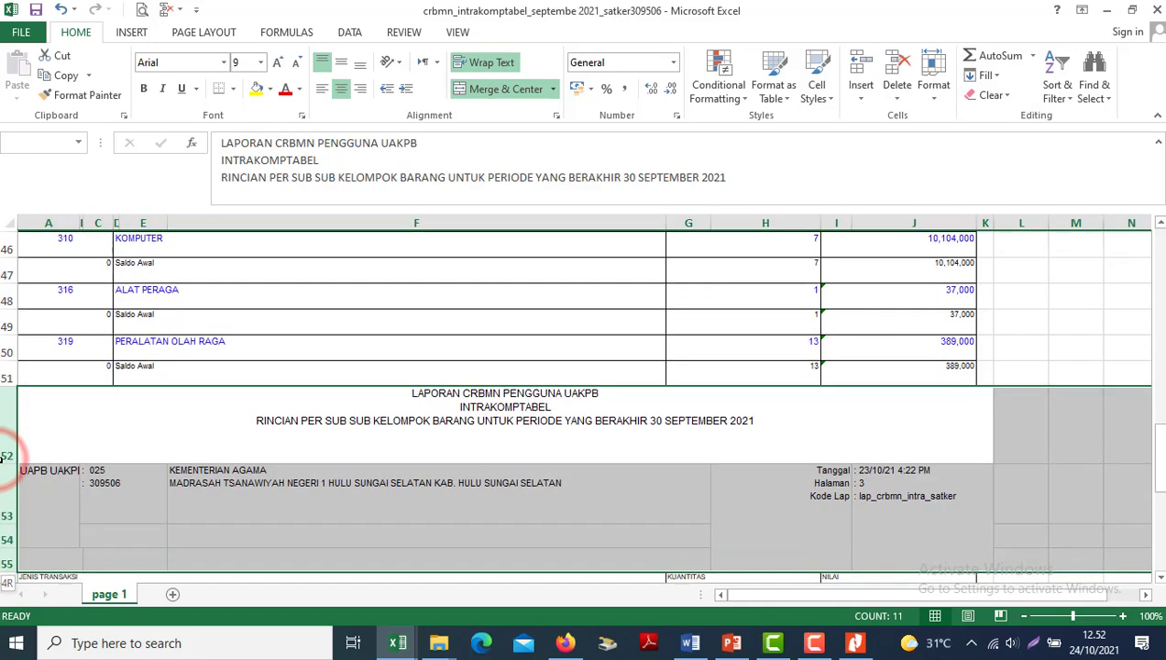
key(shift+Up)
key(shift+Up)
key(shift+Up)
key(shift+Down)
key(shift+Down)
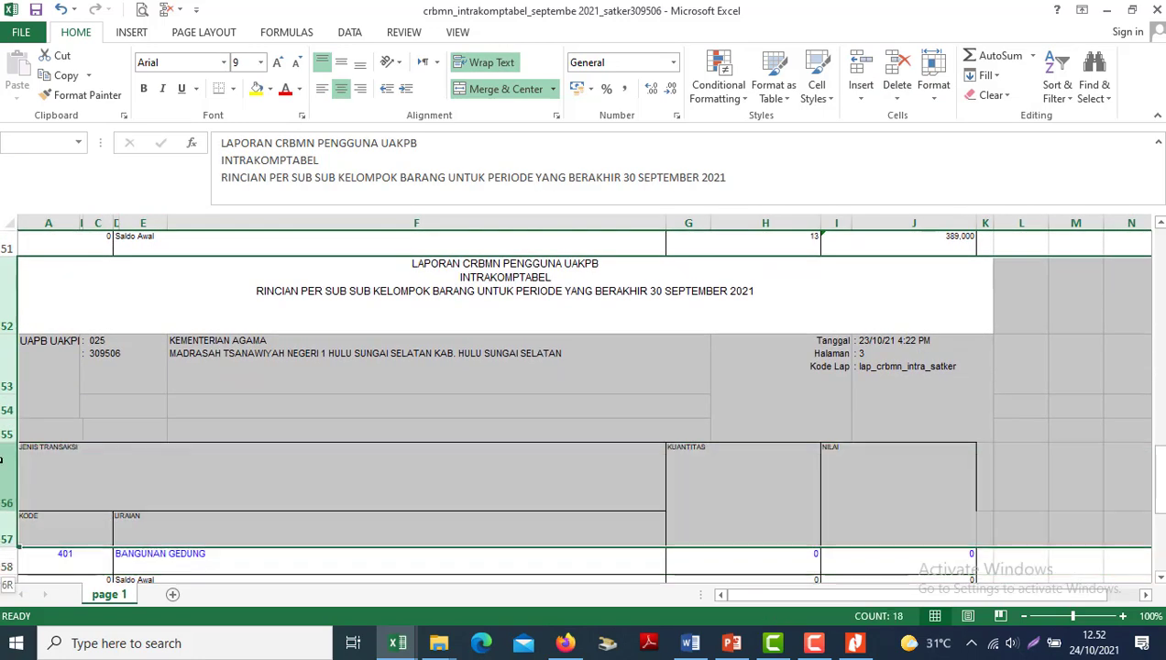
key(shift+Down)
key(shift+Up)
click(892, 62)
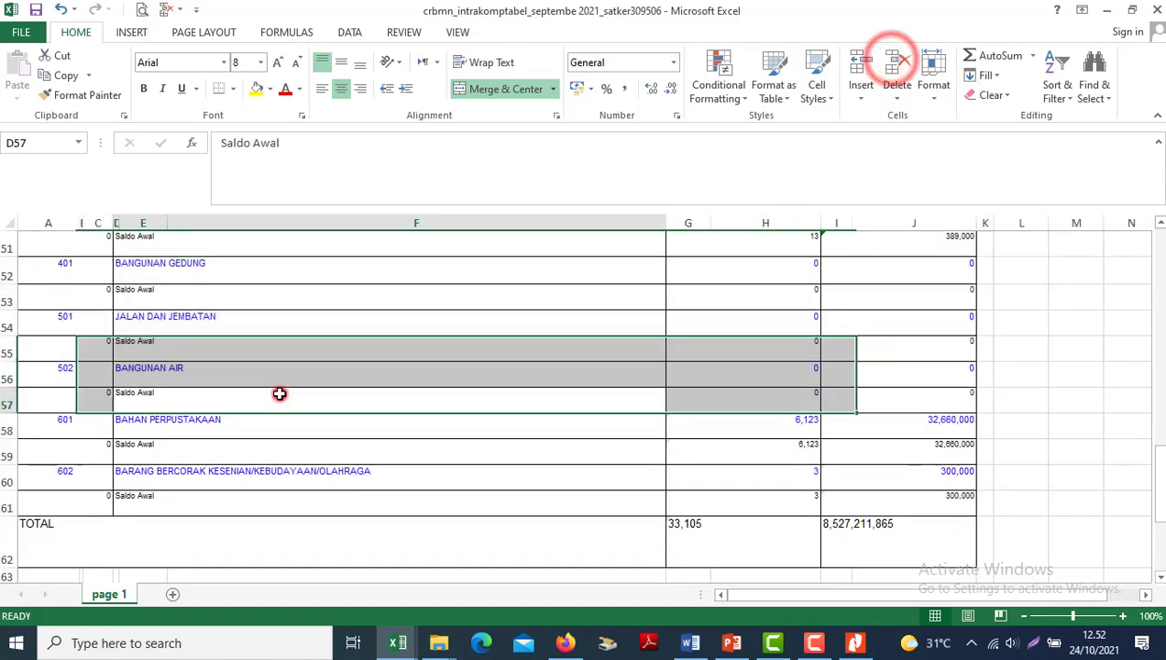
- Unmerge the TOTAL label cell in row 62 of the crbmn report
click(279, 394)
key(Down)
key(Down)
key(Down)
key(Down)
key(Down)
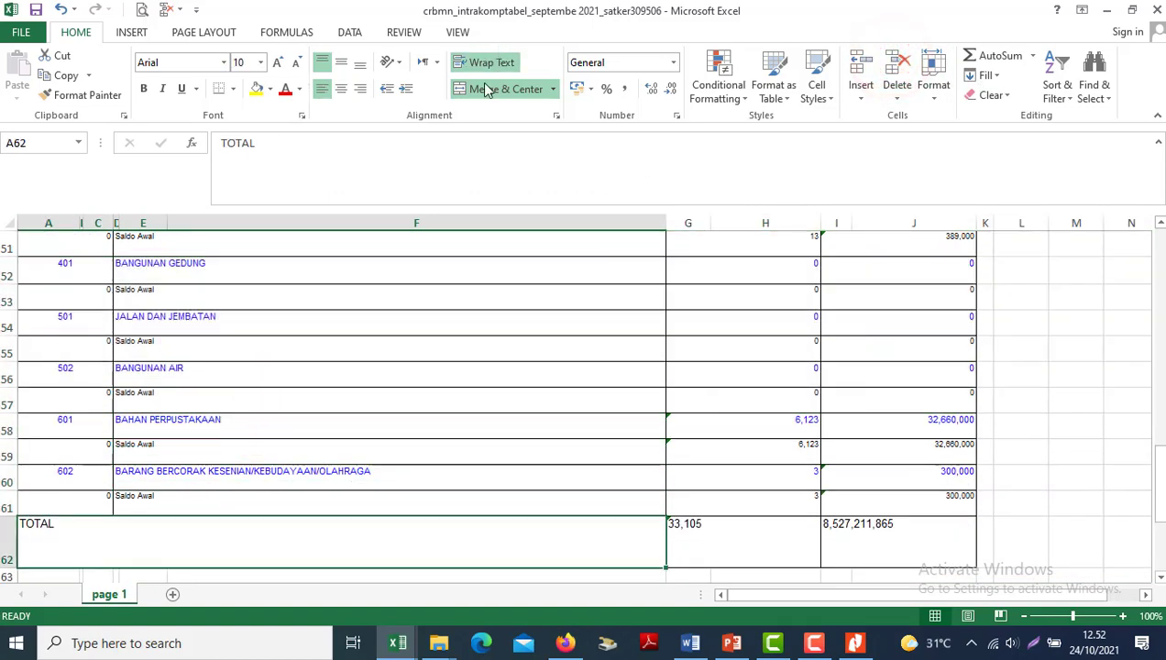
click(480, 92)
- Review the crbmn report rows from the TOTAL row back up to the heading row
key(Up)
key(Up)
key(Up)
key(Up)
key(Up)
key(Up)
key(Up)
key(Up)
key(Up)
key(Up)
key(Up)
key(Up)
key(Up)
key(Up)
key(Up)
key(Up)
key(Up)
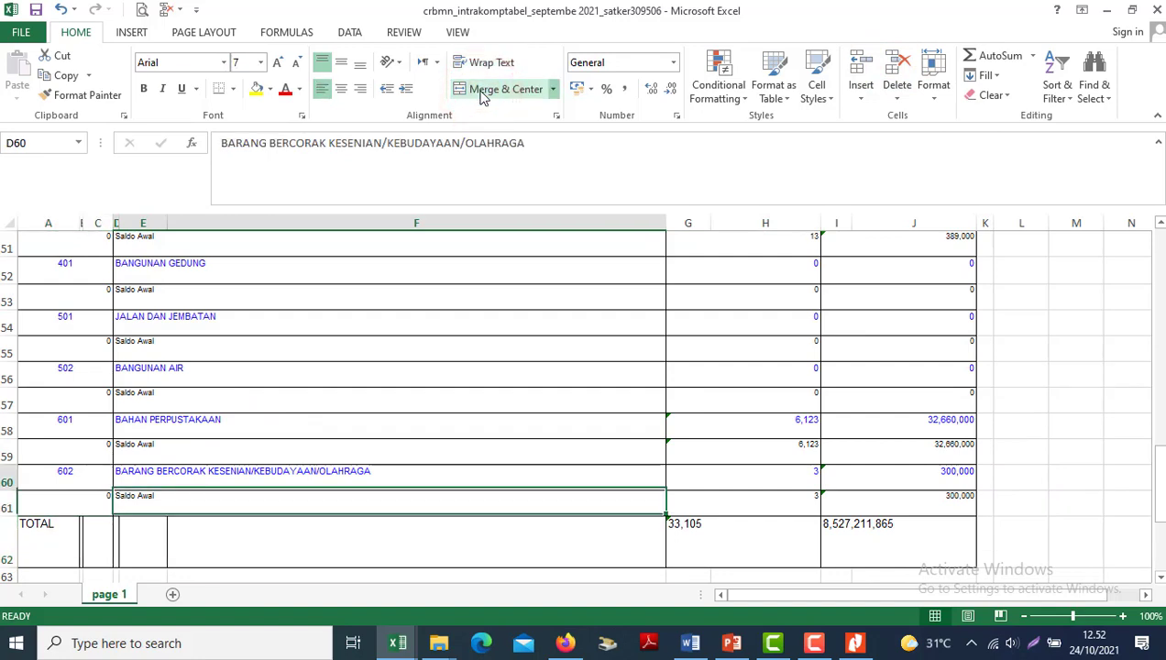
key(Up)
key(Up)
key(Up)
key(Up)
key(Up)
key(Up)
key(Up)
key(Up)
key(Up)
key(Up)
key(Up)
key(Up)
key(Up)
key(Up)
key(Up)
key(Up)
key(Up)
key(Up)
key(Up)
key(Up)
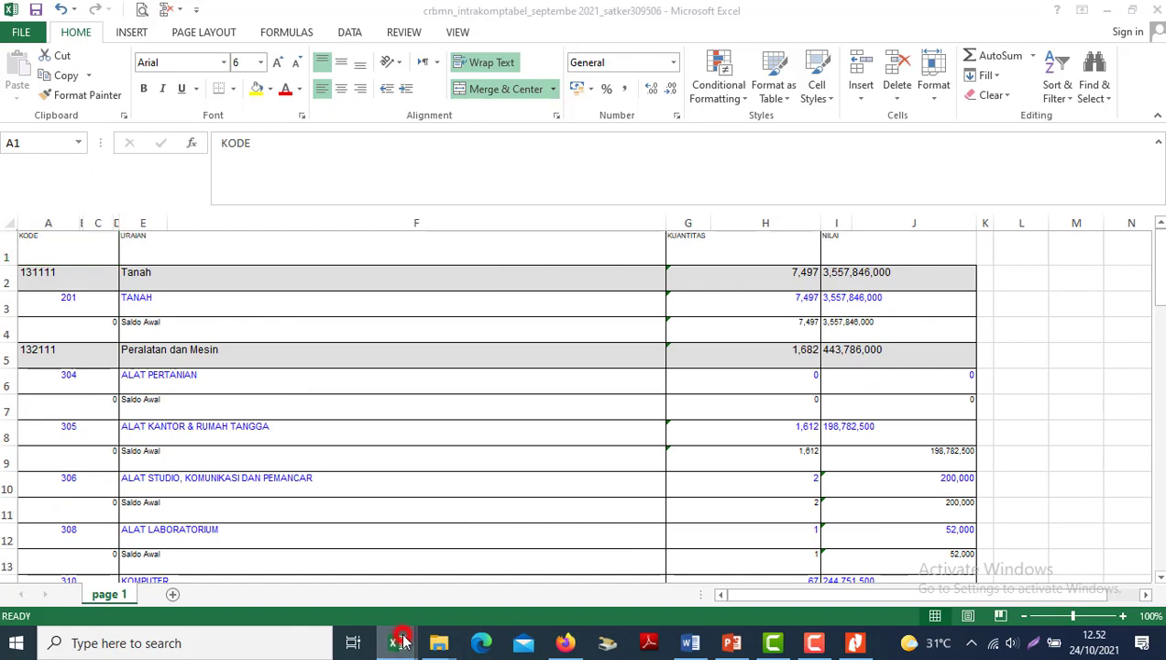
- Switch to the Aplikasi Penyusunan LK workbook and examine the column headings in row 2 of the TRANSAKSI SIMAK BMN sheet
mouse_move(405, 642)
mouse_move(239, 557)
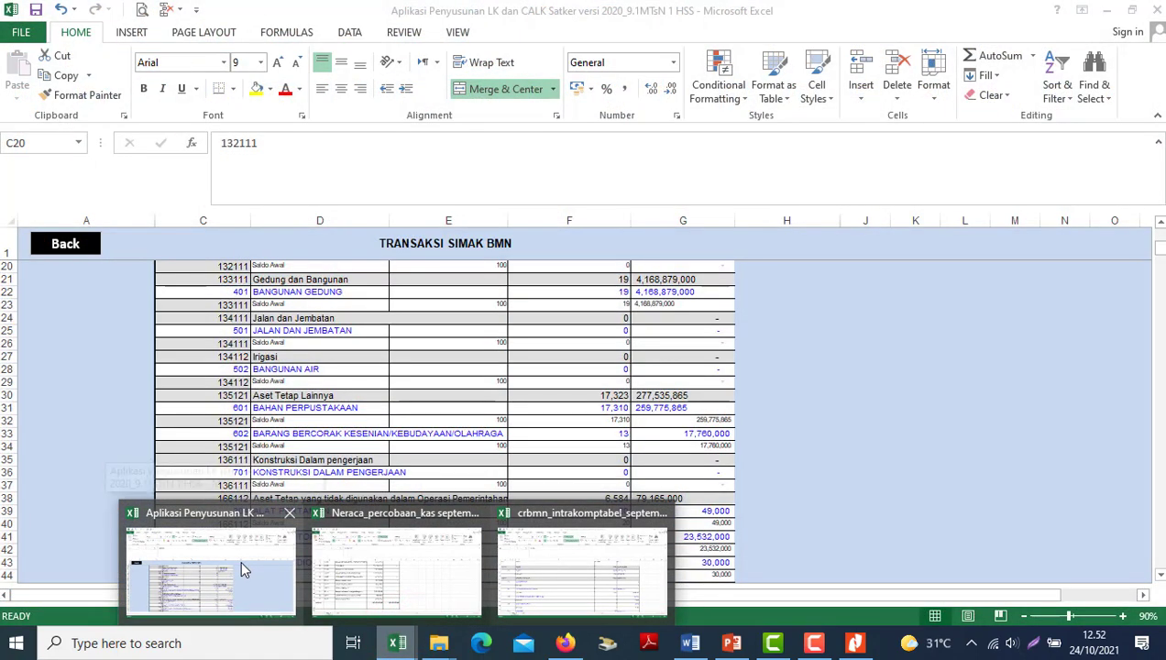
click(242, 563)
click(426, 341)
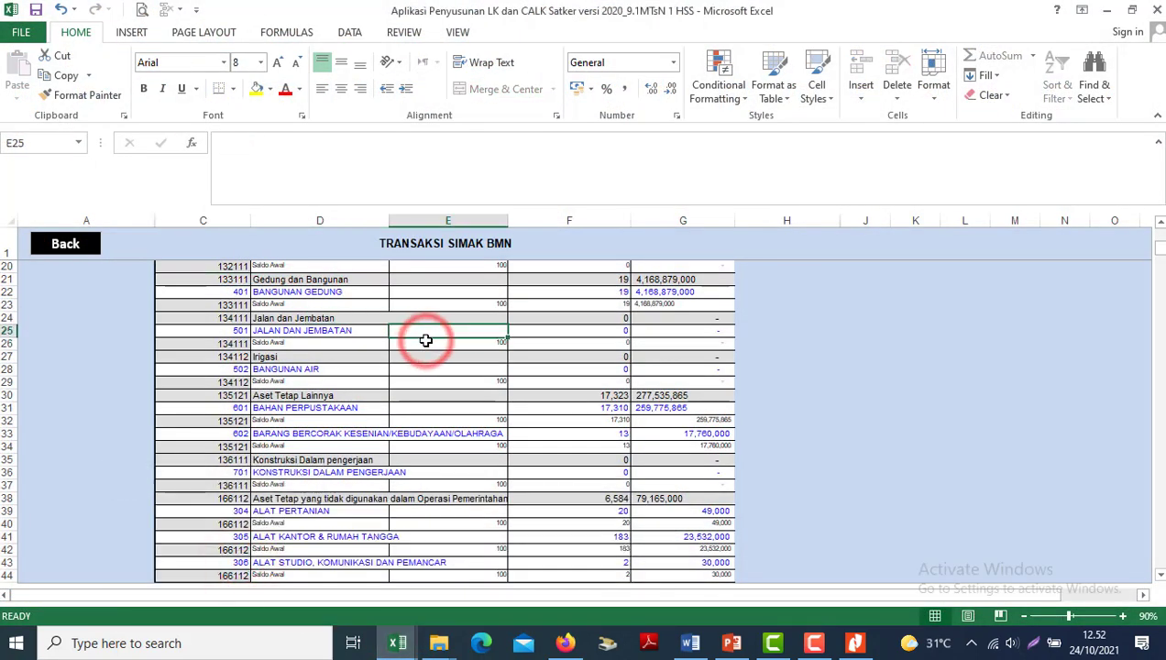
key(Up)
key(Up)
key(Up)
key(Up)
key(Up)
key(Up)
key(Up)
key(Up)
key(Up)
key(Up)
key(Up)
key(Up)
key(Up)
key(Up)
key(Up)
key(Up)
key(Up)
key(Up)
key(Up)
key(Up)
key(Left)
key(Left)
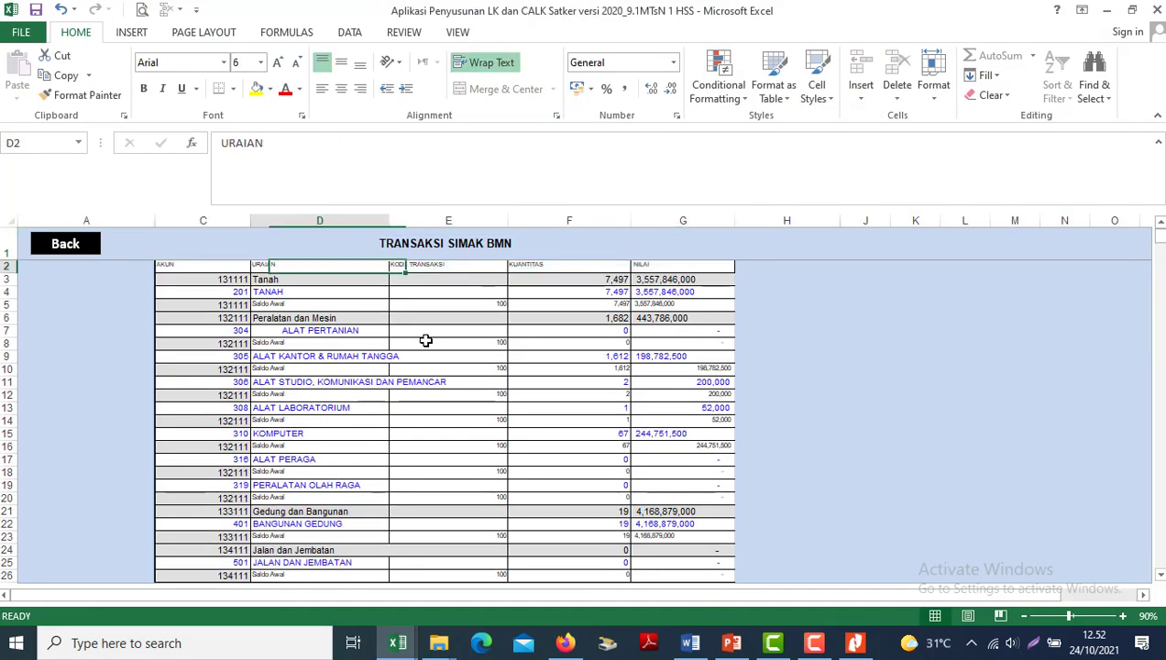
key(Right)
key(Right)
key(Right)
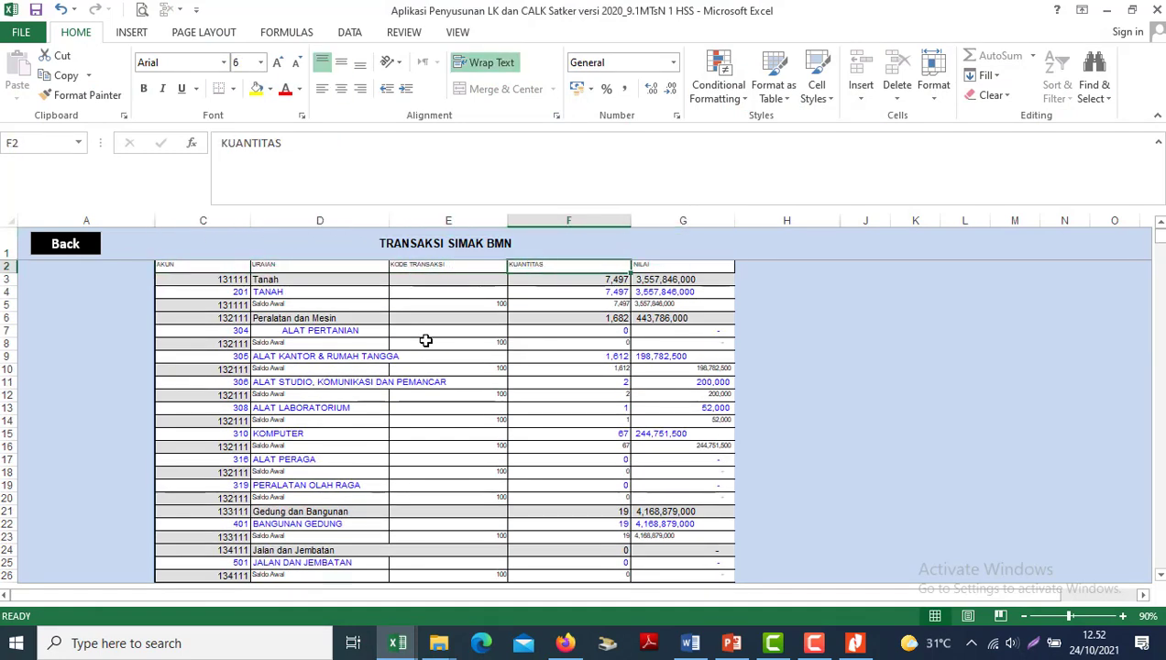
key(Left)
key(Left)
key(Left)
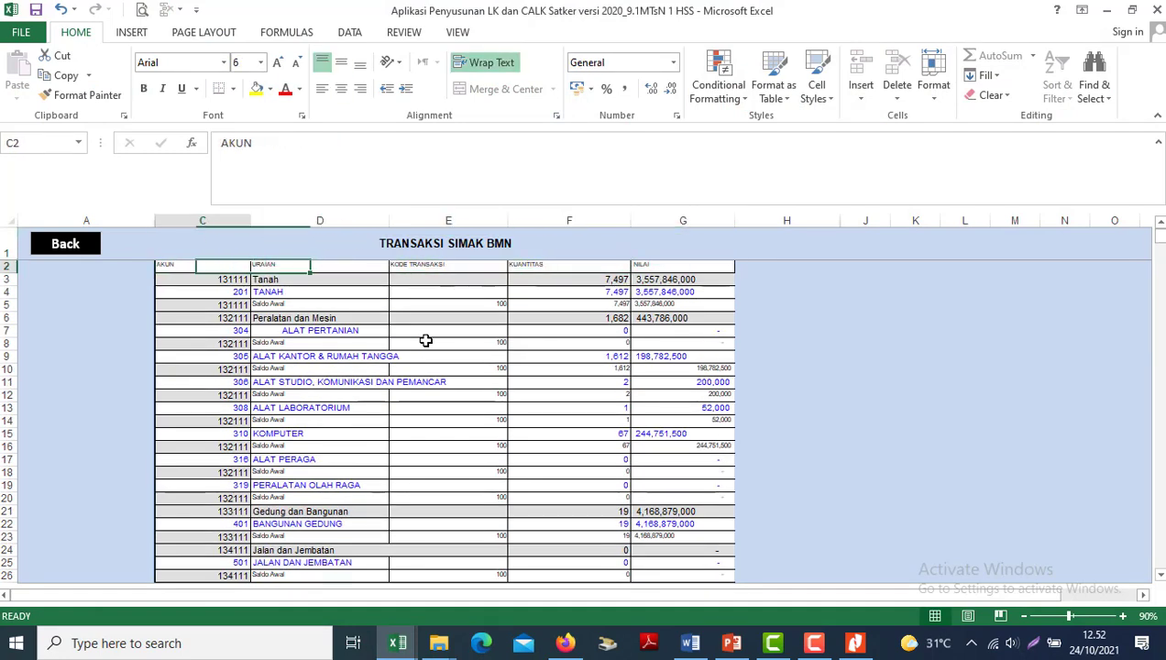
- Format the headings AKUN through NILAI in row 2 as 9-point bold and set the sheet zoom to 100%
key(shift+Right)
key(shift+Right)
key(shift+Right)
key(shift+Right)
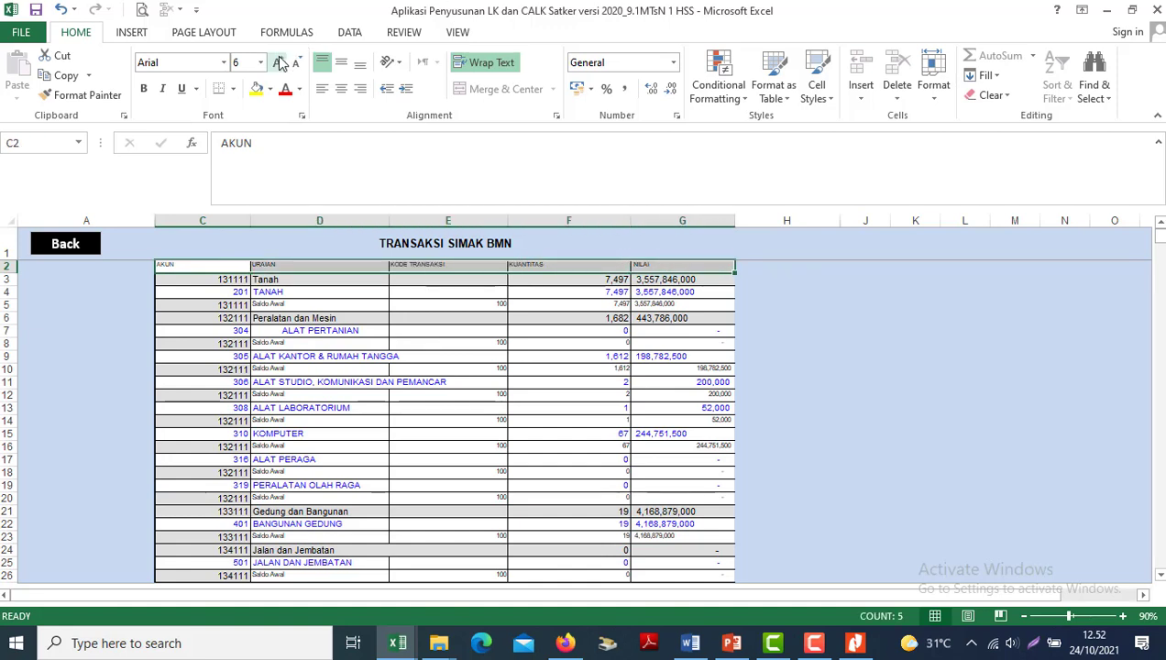
click(279, 62)
click(279, 62)
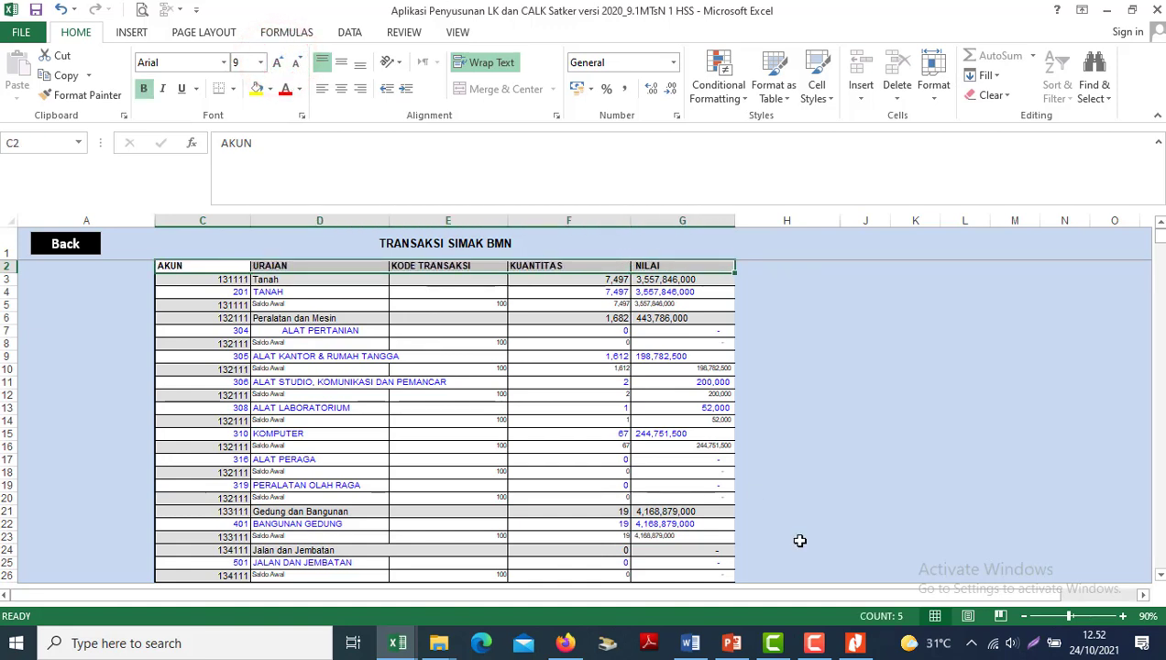
click(1071, 622)
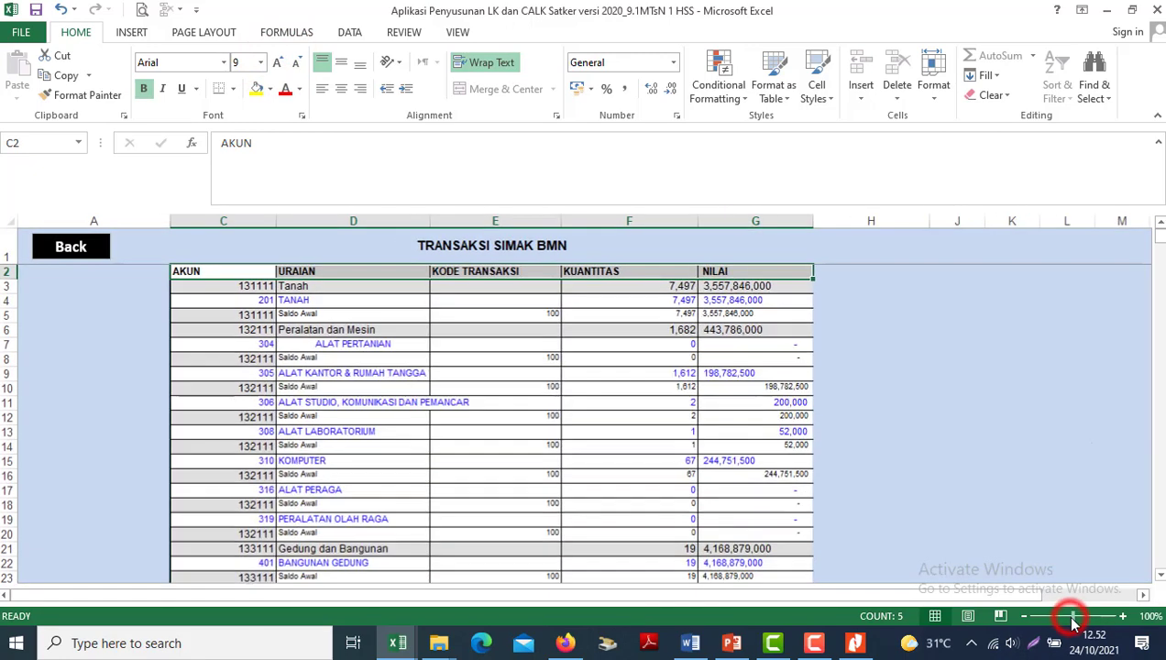
- Switch to the crbmn workbook and rename the KODE heading in A1 to AKUN
click(214, 293)
key(alt+Tab)
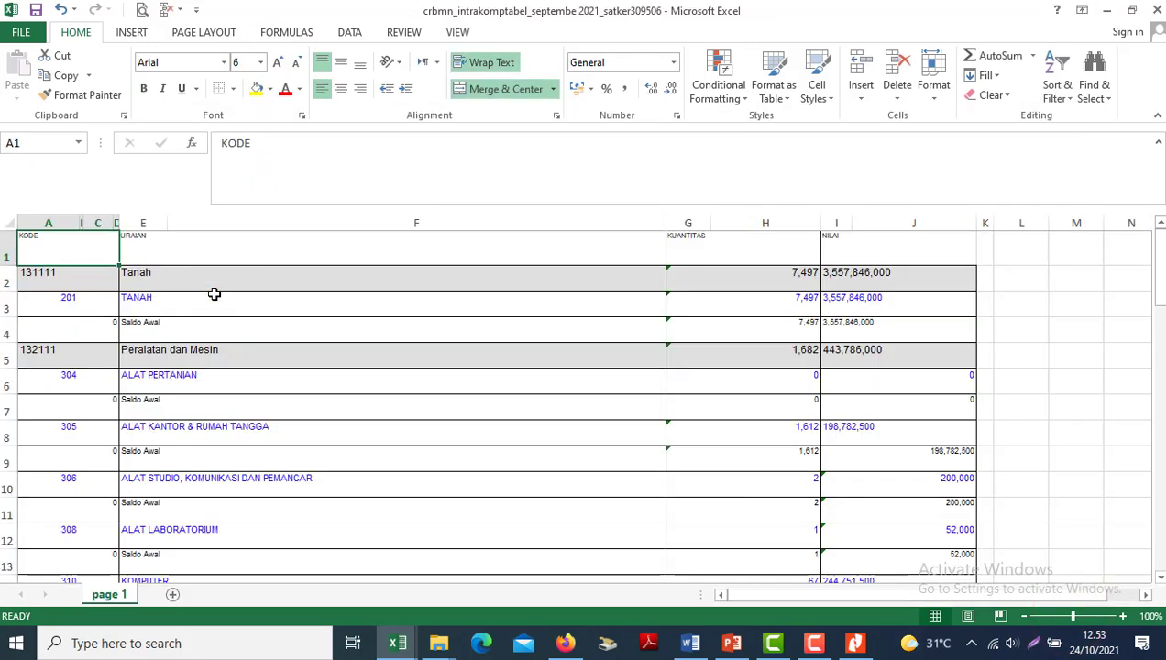
text(AKUN)
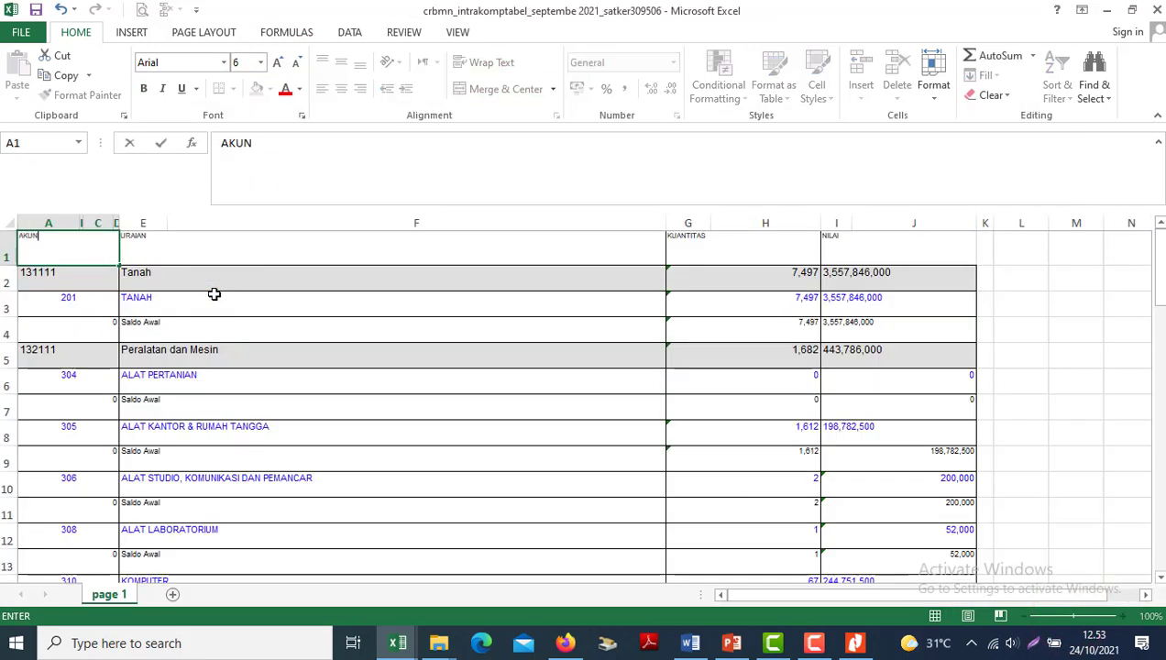
key(Tab)
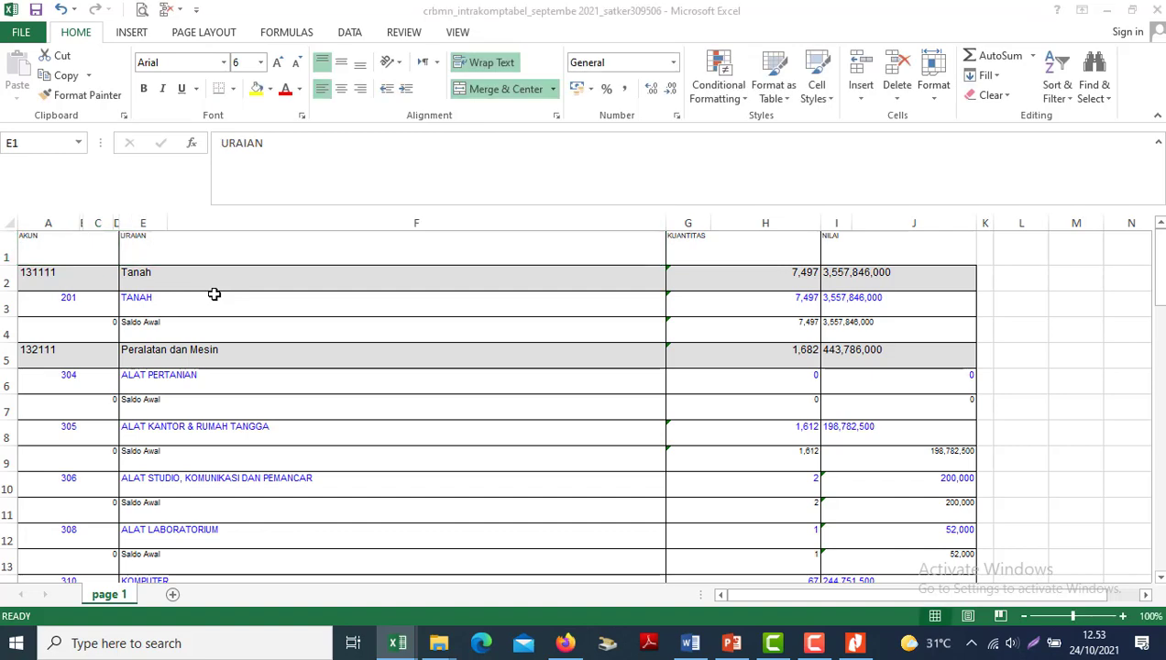
- Check the heading order in the Aplikasi workbook and unmerge the URAIAN heading cell in the crbmn report
key(alt+Tab)
key(alt+Tab)
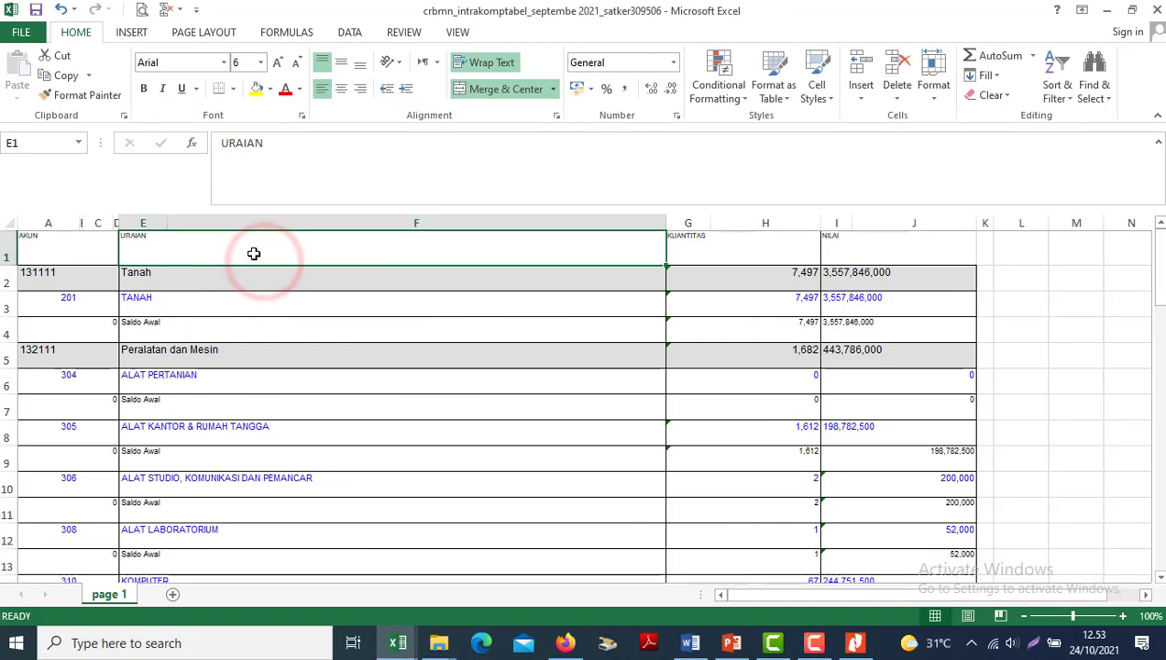
click(515, 90)
click(447, 322)
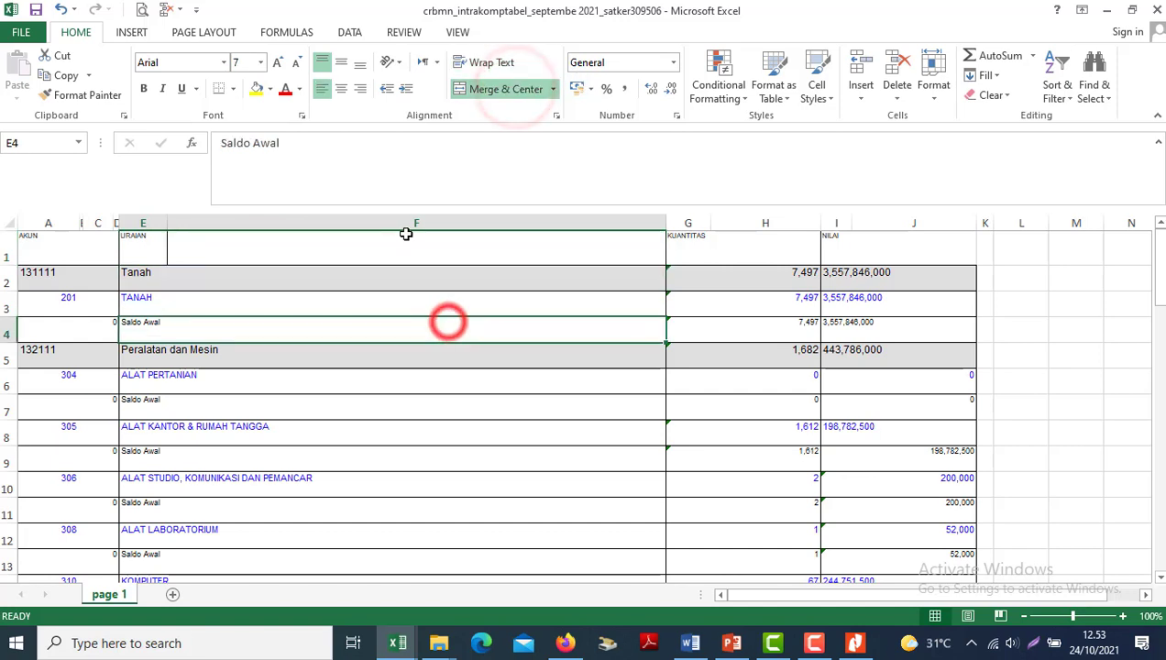
- Insert a new column before the wide column F and widen the inserted column
click(394, 224)
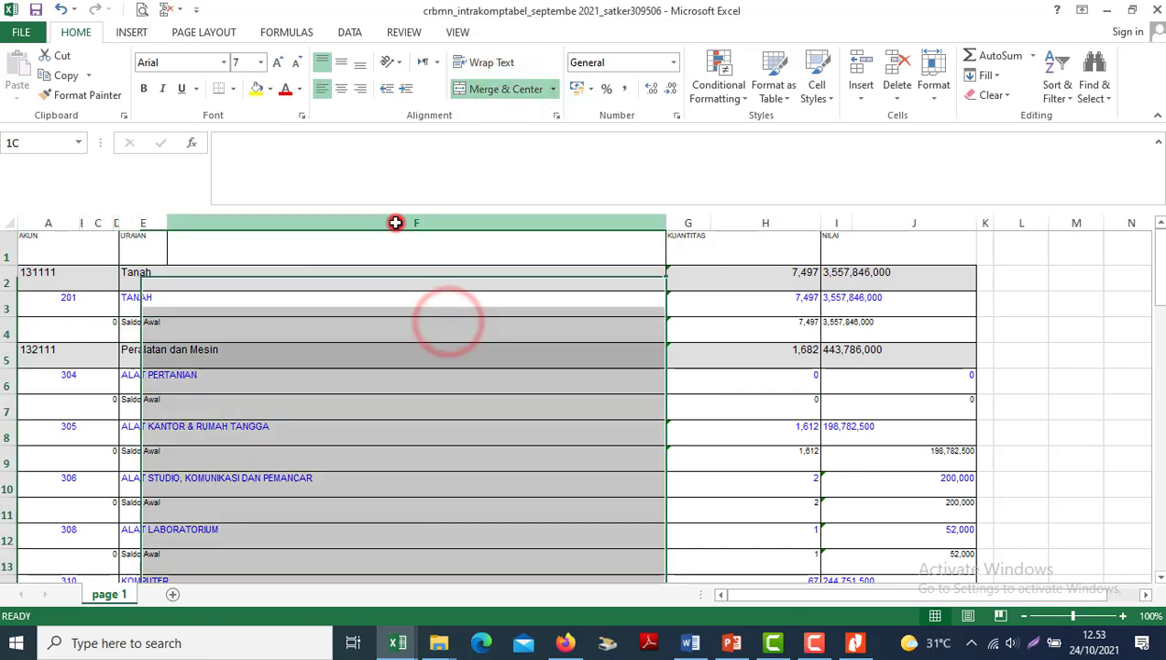
click(860, 60)
click(220, 223)
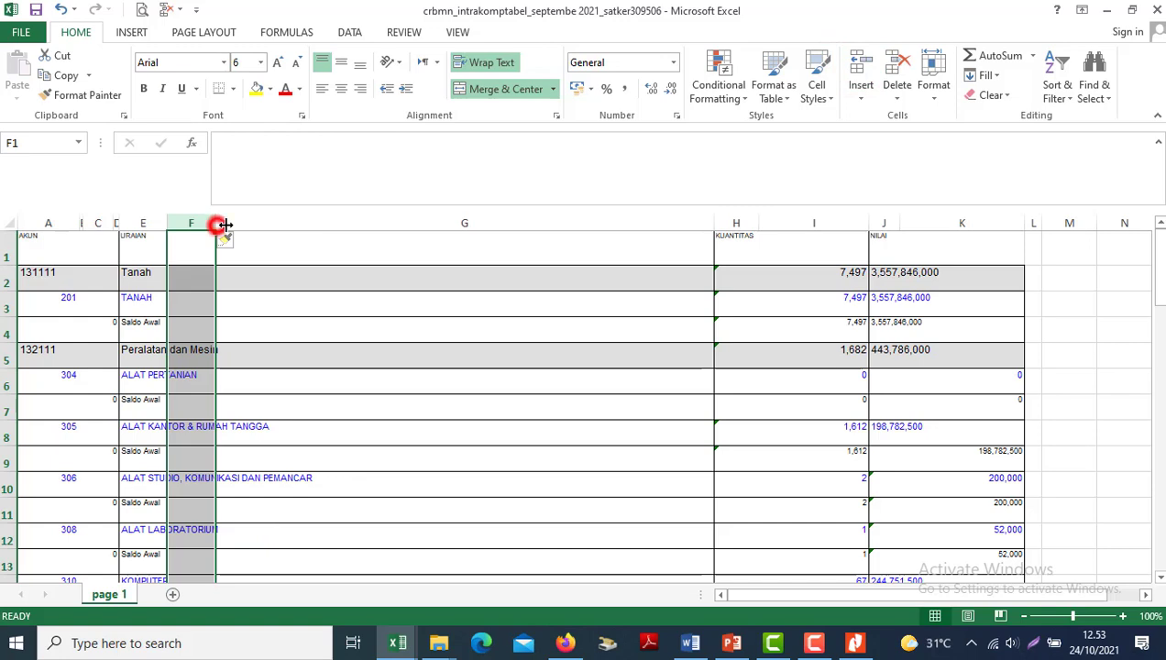
drag(224, 224, 291, 224)
- Enter the heading KODE TRANSAKSI in cell F1, matching the heading in the Aplikasi workbook
click(225, 250)
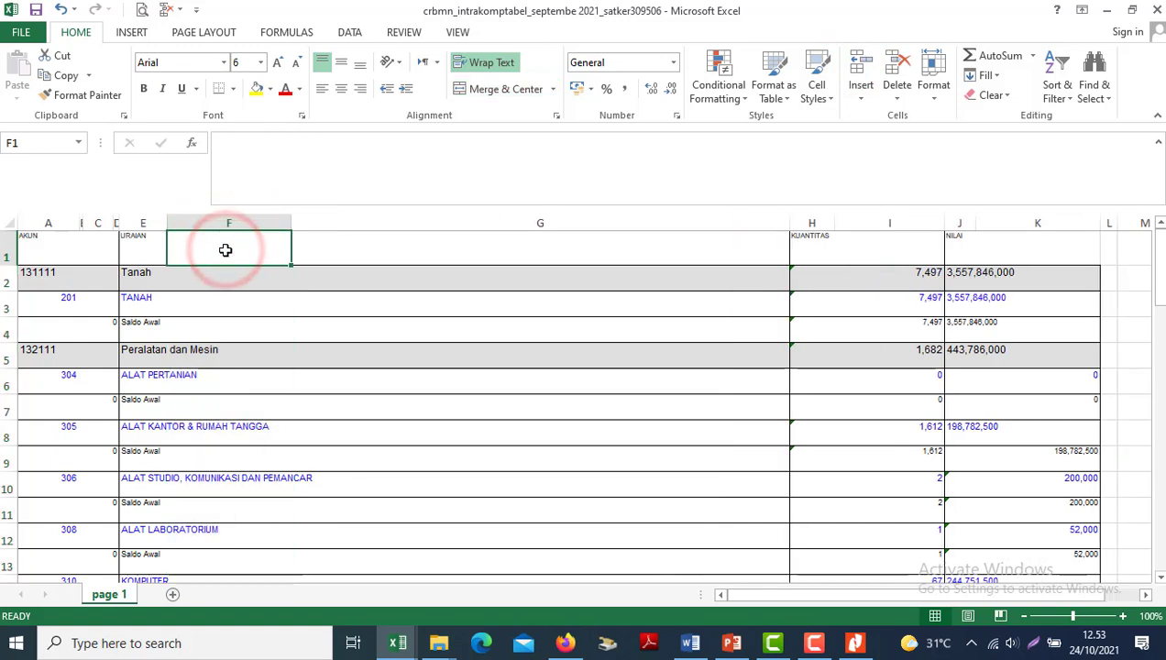
key(alt+Tab)
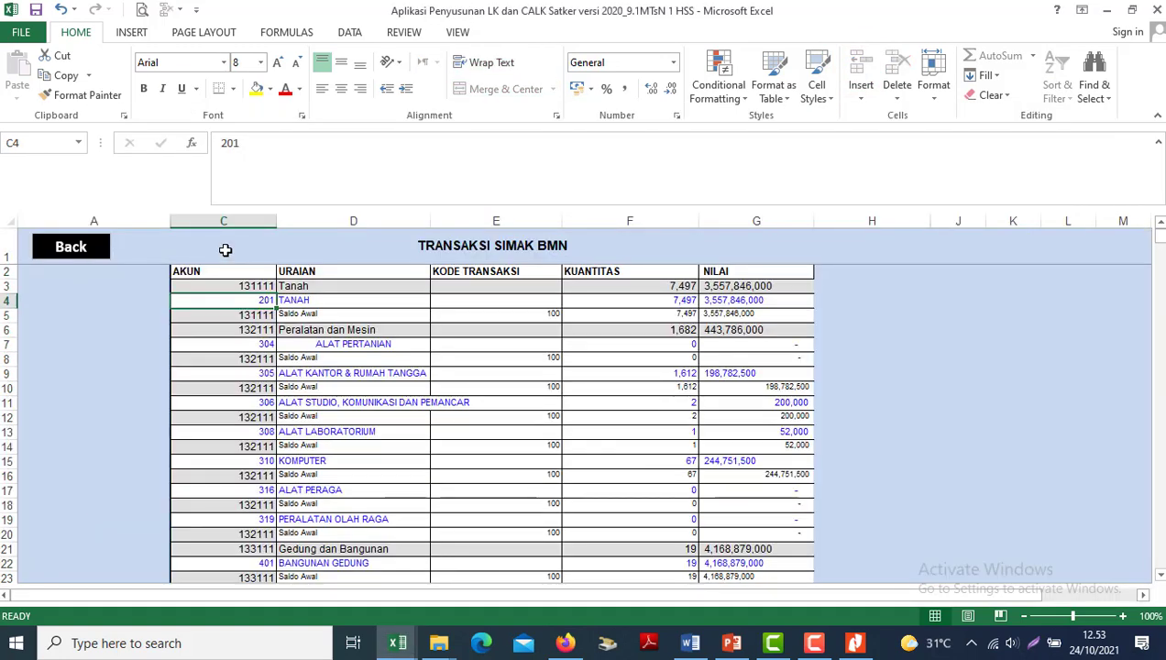
key(alt+Tab)
text(KO)
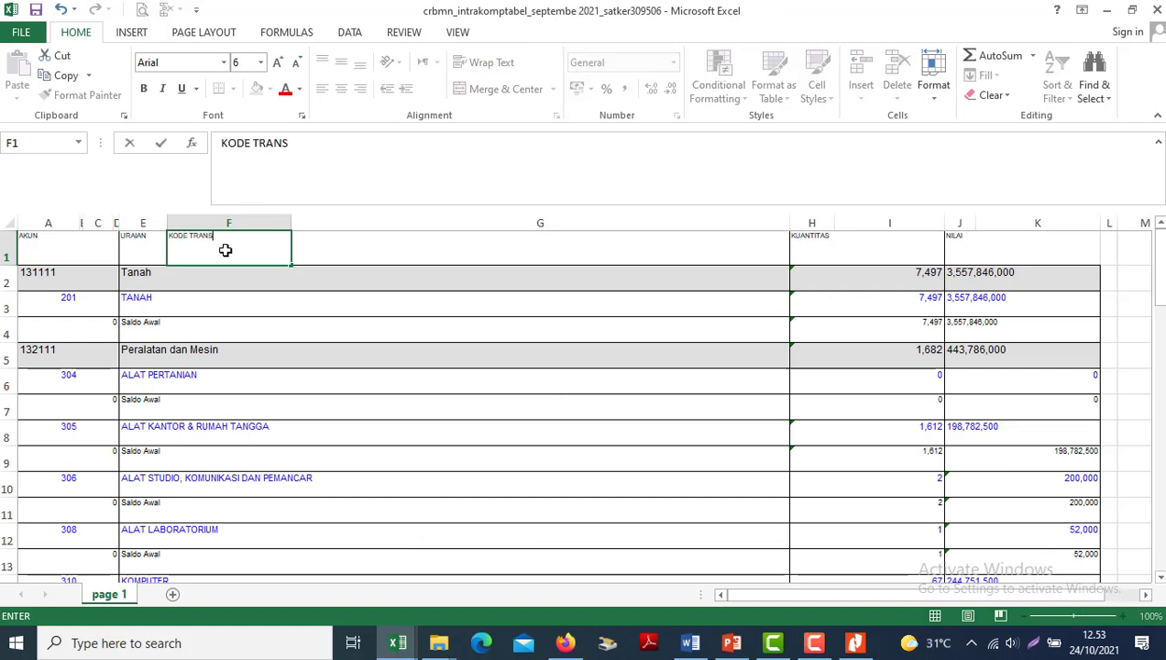
key(Return)
key(Up)
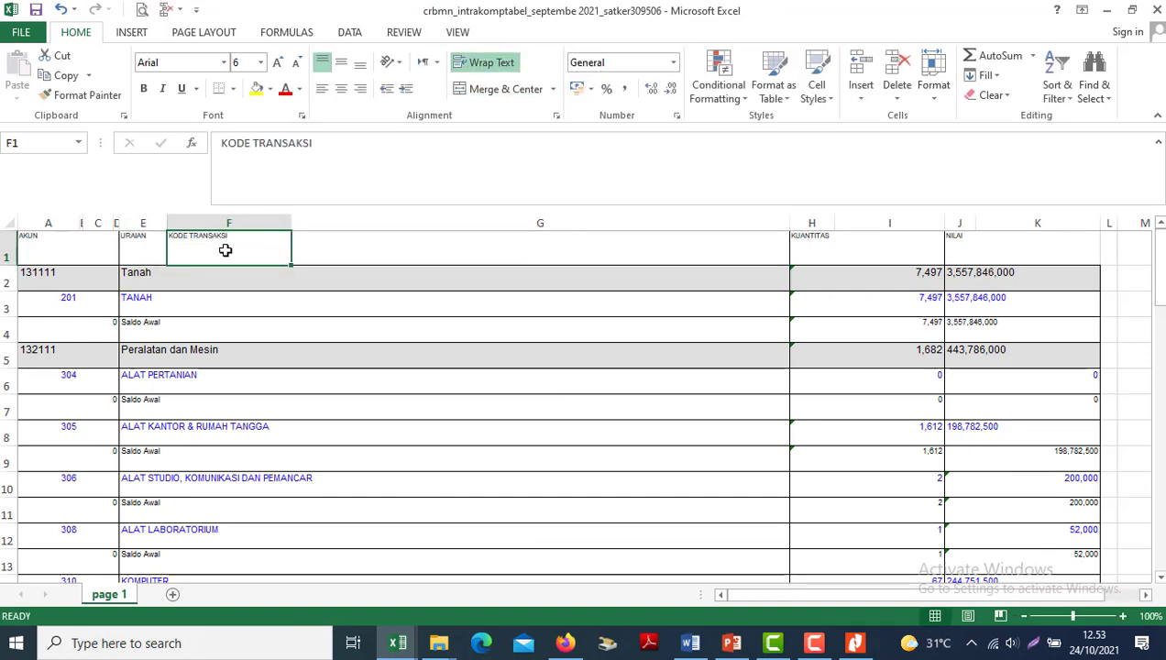
- Delete the wide empty column G between KODE TRANSAKSI and KUANTITAS
key(Right)
click(517, 220)
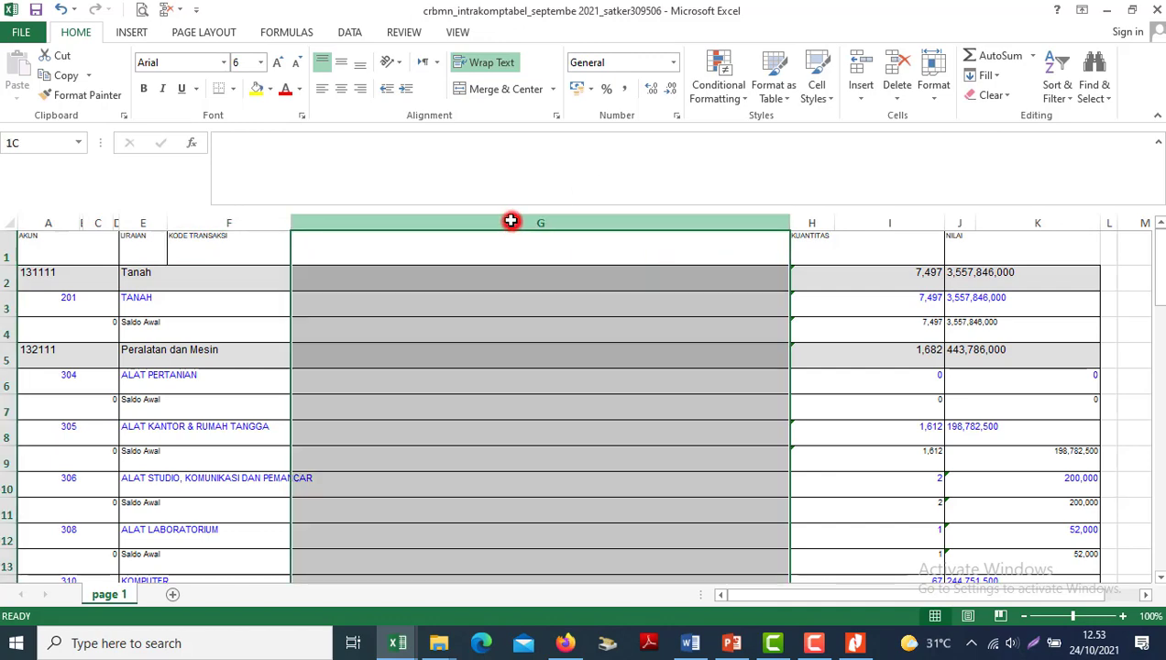
click(893, 60)
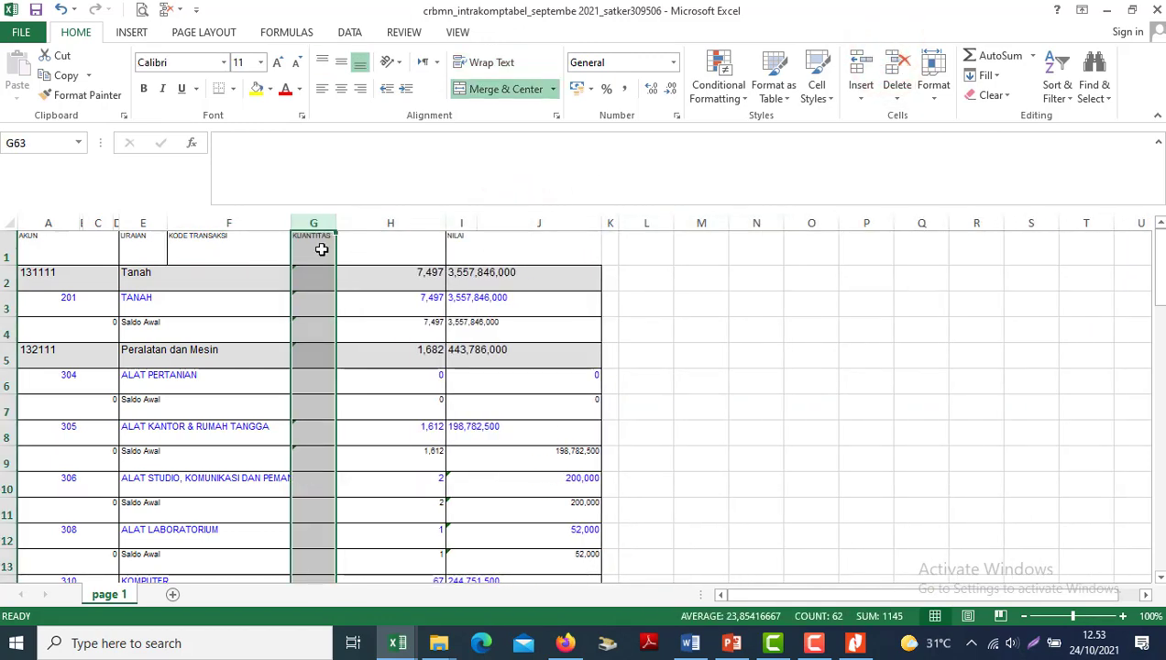
- Check the KUANTITAS column on the TRANSAKSI SIMAK BMN sheet and return to the crbmn workbook
key(alt+Tab)
key(Right)
key(Right)
key(Right)
key(Up)
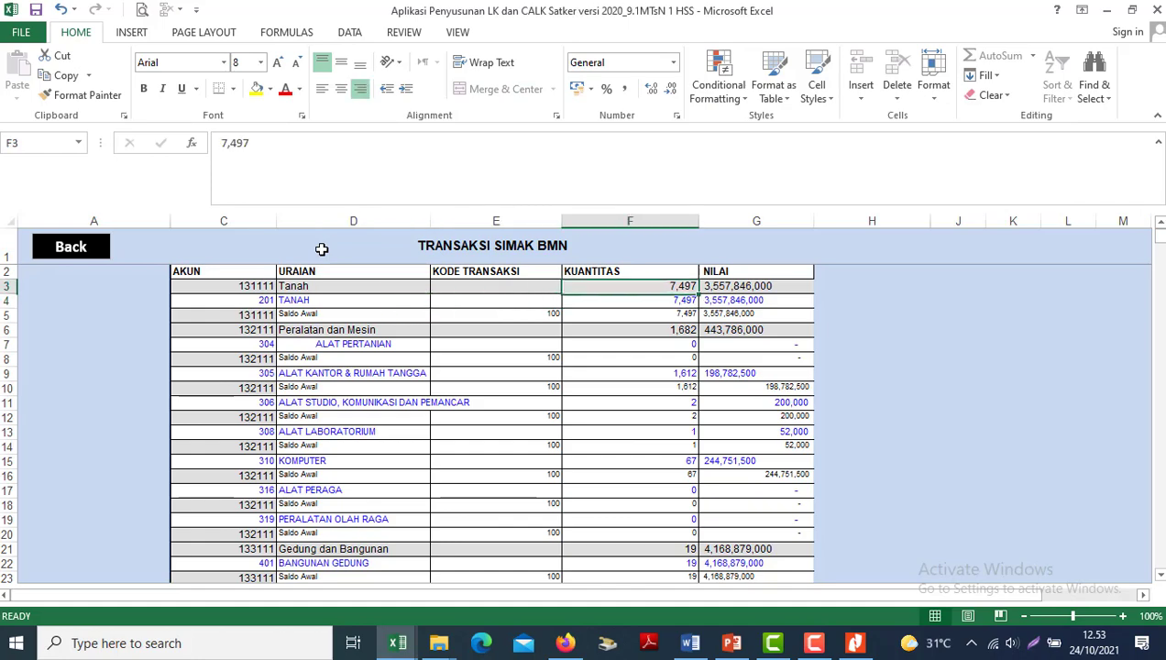
key(alt+Tab)
- Review the crbmn report's quantity and value columns from the bottom up, ending at the KODE TRANSAKSI heading
key(ctrl+Down)
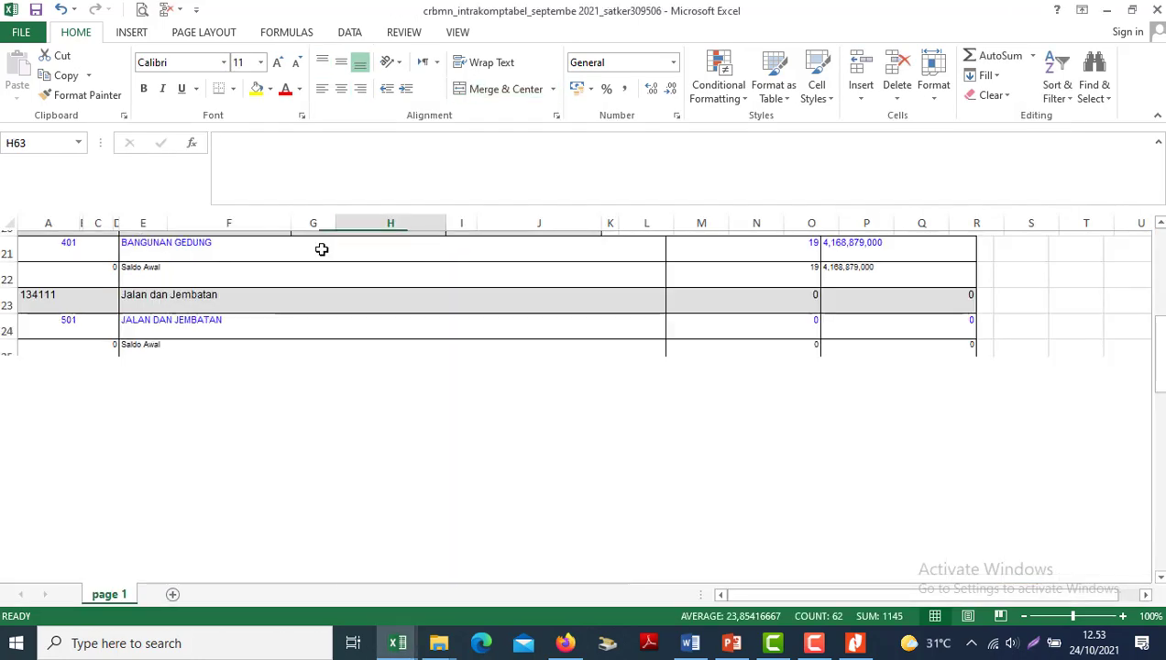
key(Right)
key(Up)
key(Up)
key(Up)
key(Up)
key(Up)
key(Up)
key(Up)
key(Up)
key(Up)
key(Up)
key(Up)
key(Up)
key(Up)
key(Up)
key(Up)
key(Up)
key(Up)
key(Up)
key(Up)
key(Up)
key(Up)
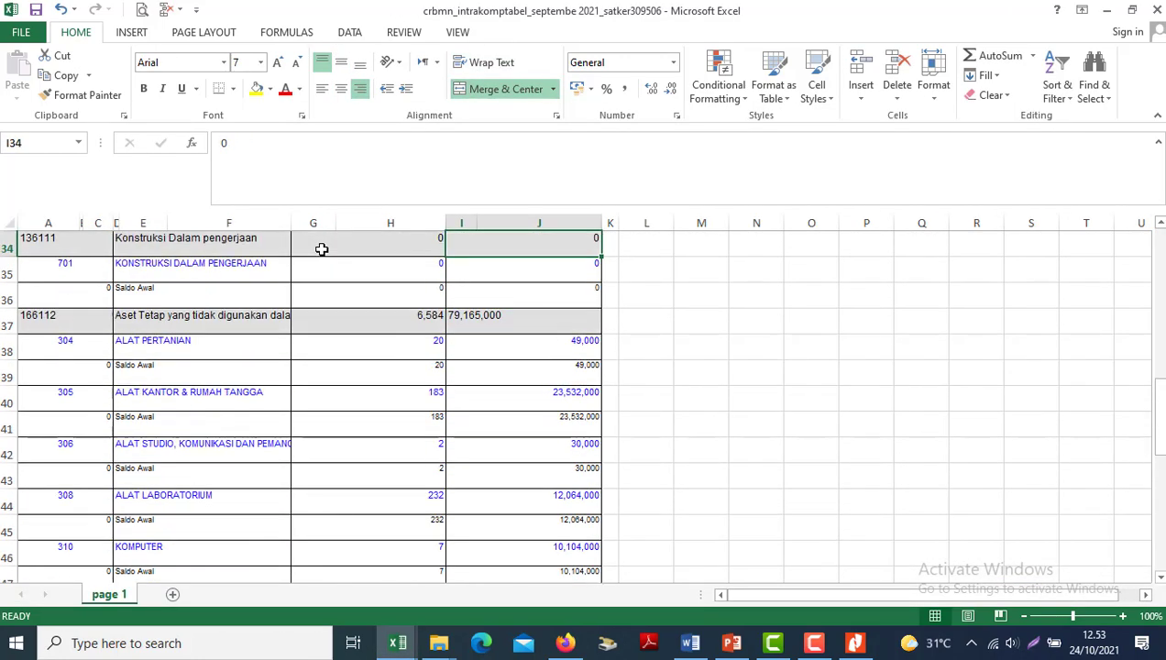
key(Left)
key(Left)
key(Left)
key(Left)
key(Left)
key(Left)
key(Left)
key(Left)
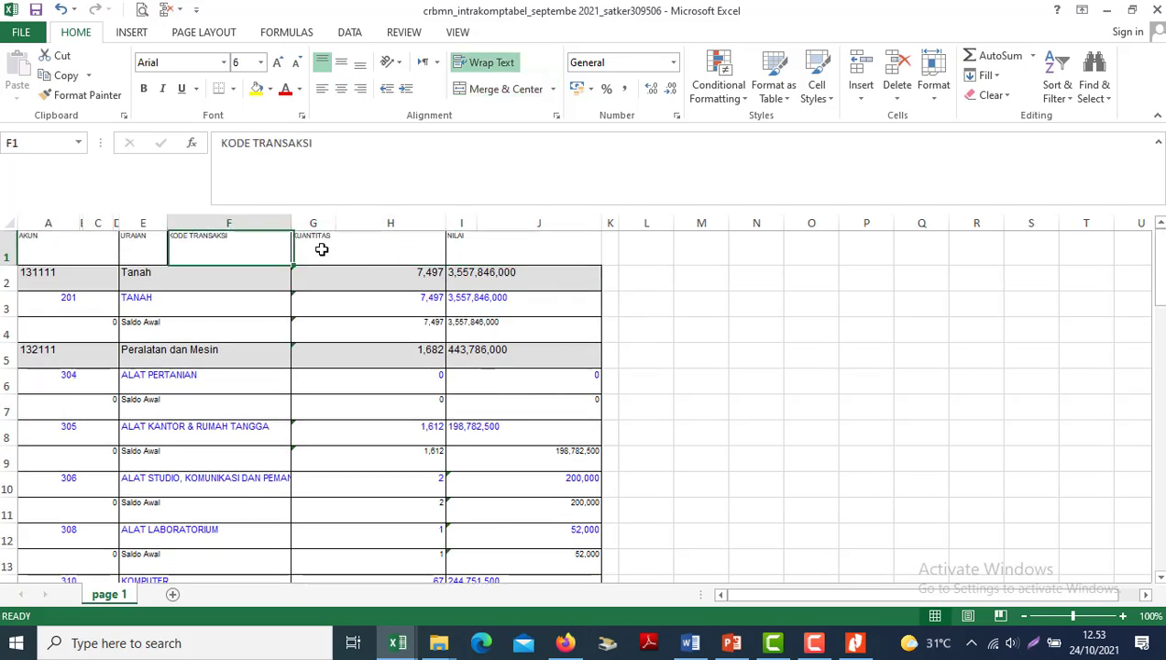
- Set the heading row from AKUN to NILAI to 9 pt bold
key(shift+Right)
key(shift+Right)
key(shift+Right)
key(shift+Right)
key(shift+Right)
key(shift+Right)
key(shift+Right)
key(shift+Right)
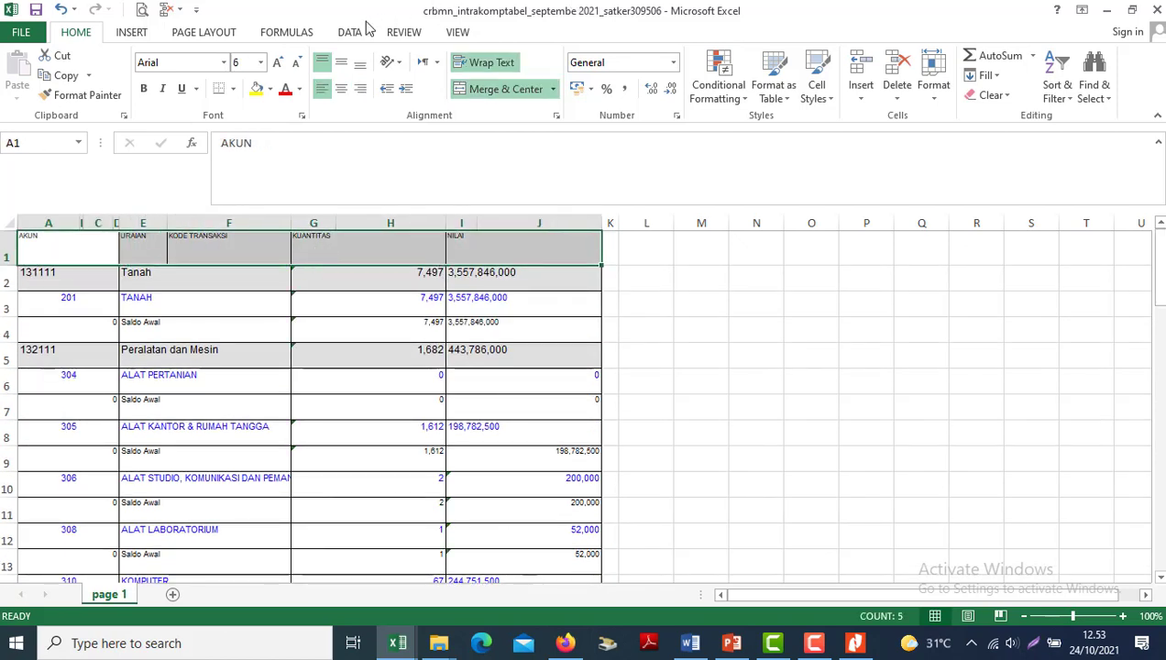
click(281, 64)
click(280, 64)
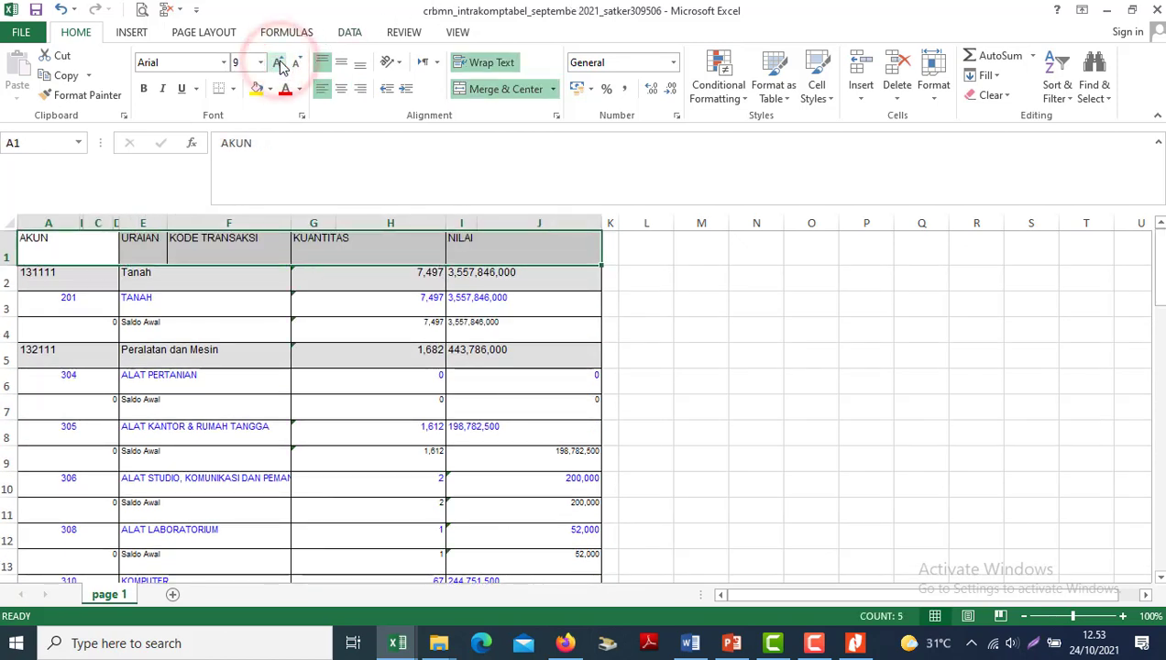
key(ctrl+b)
- Widen the URAIAN column E until the longer descriptions, such as ALAT STUDIO, KOMUNIKASI DAN PEMANCAR, fit
drag(1073, 617, 1076, 617)
click(625, 368)
key(Left)
key(Left)
key(Left)
key(Up)
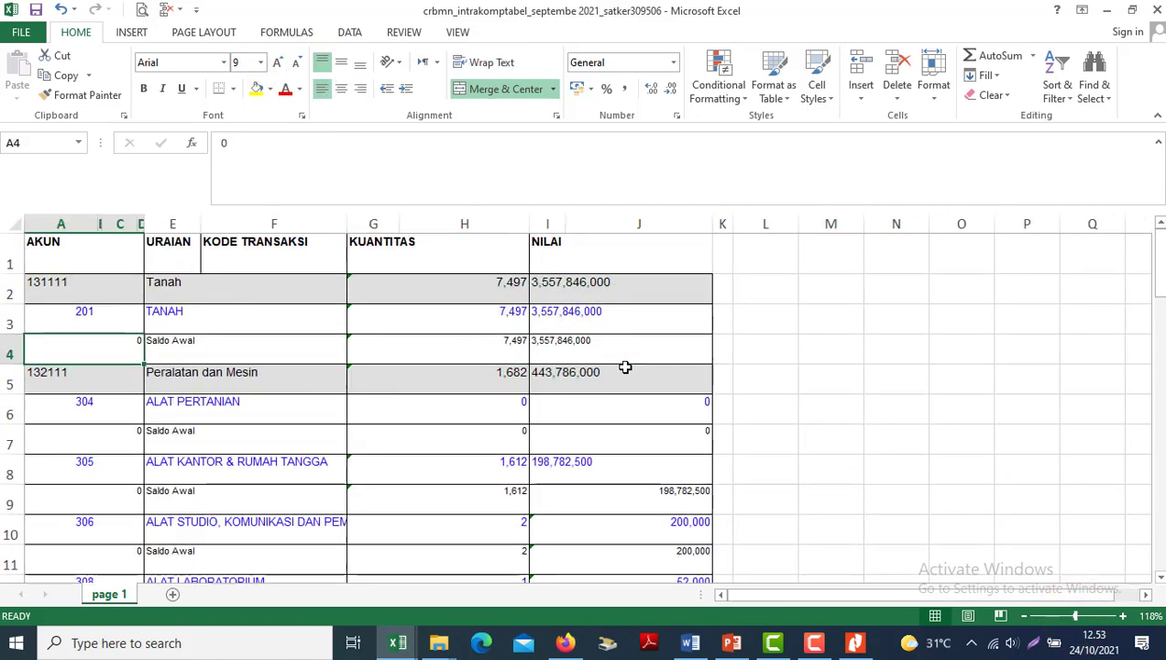
key(Up)
key(Up)
key(Up)
key(Right)
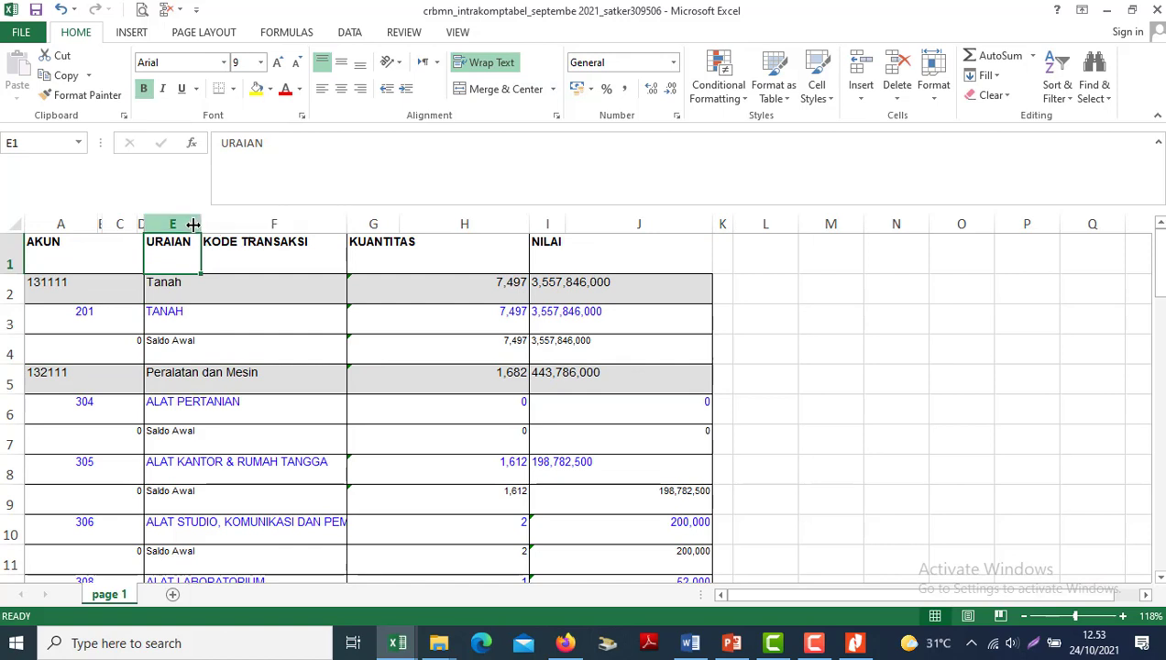
drag(202, 226, 336, 224)
- Examine how the values in the NILAI and KUANTITAS columns are aligned and stored in the first rows
click(694, 266)
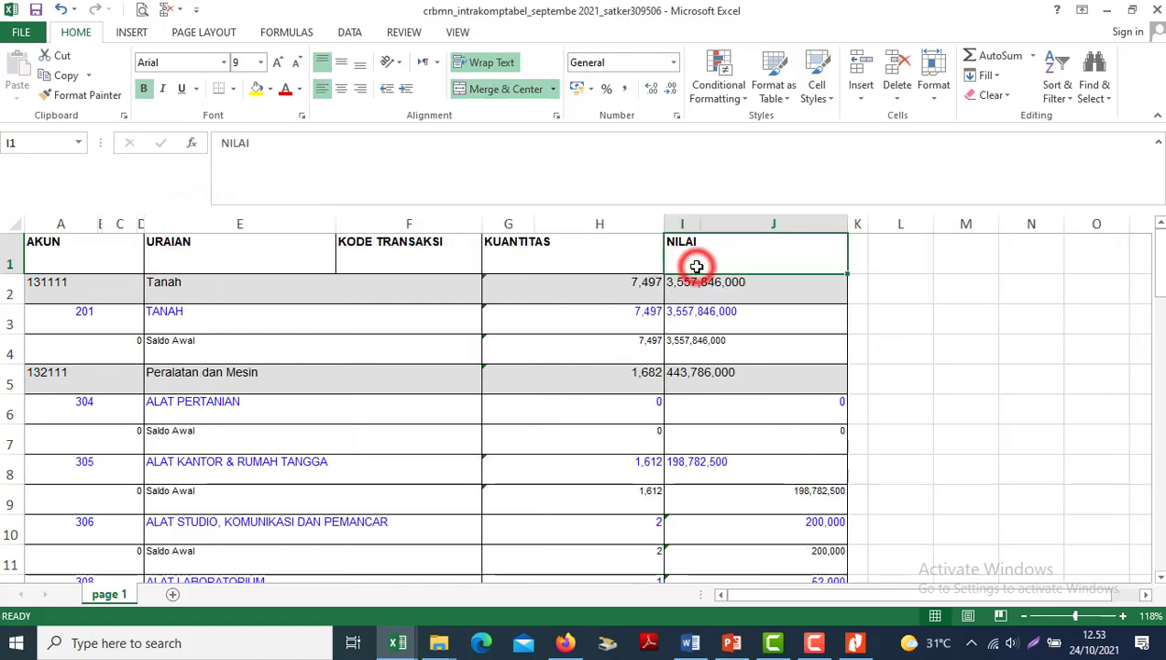
key(Down)
key(Down)
key(Down)
key(Down)
key(Down)
key(Down)
key(Down)
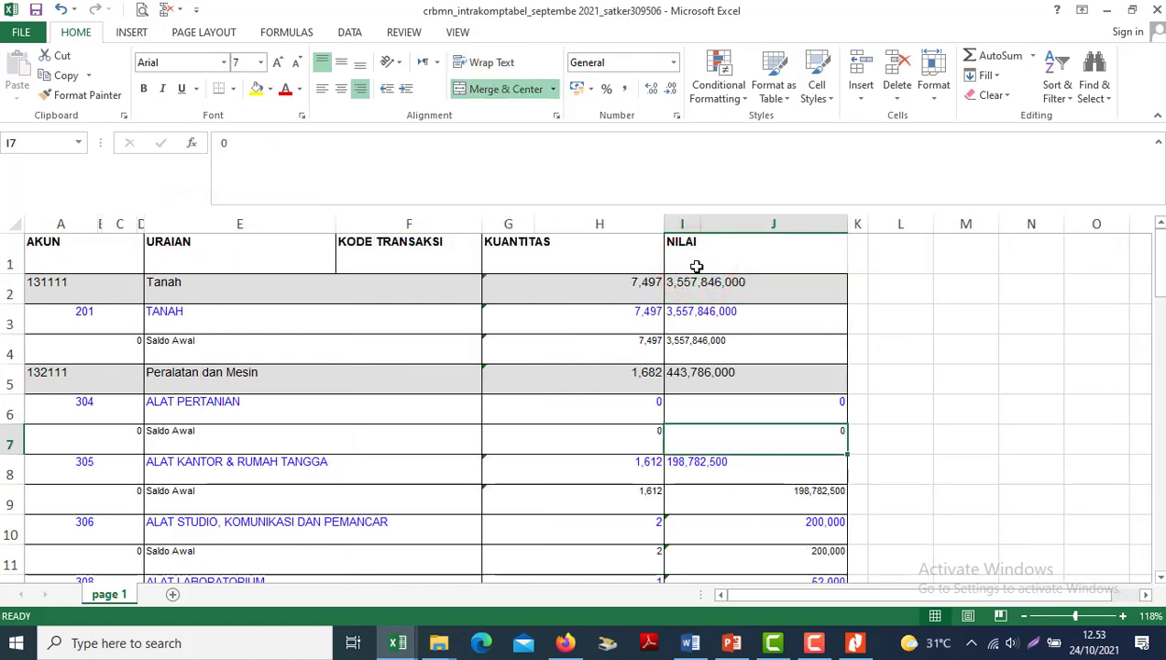
key(Up)
key(Up)
key(Up)
key(Up)
key(Up)
key(Up)
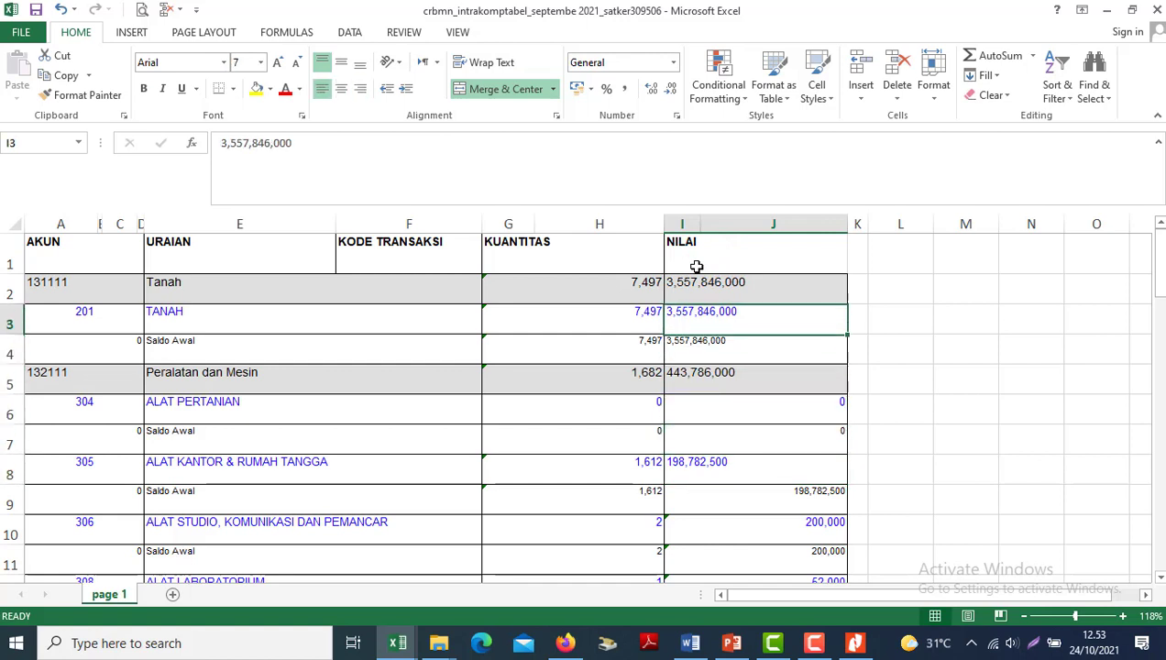
key(Down)
key(Down)
key(Left)
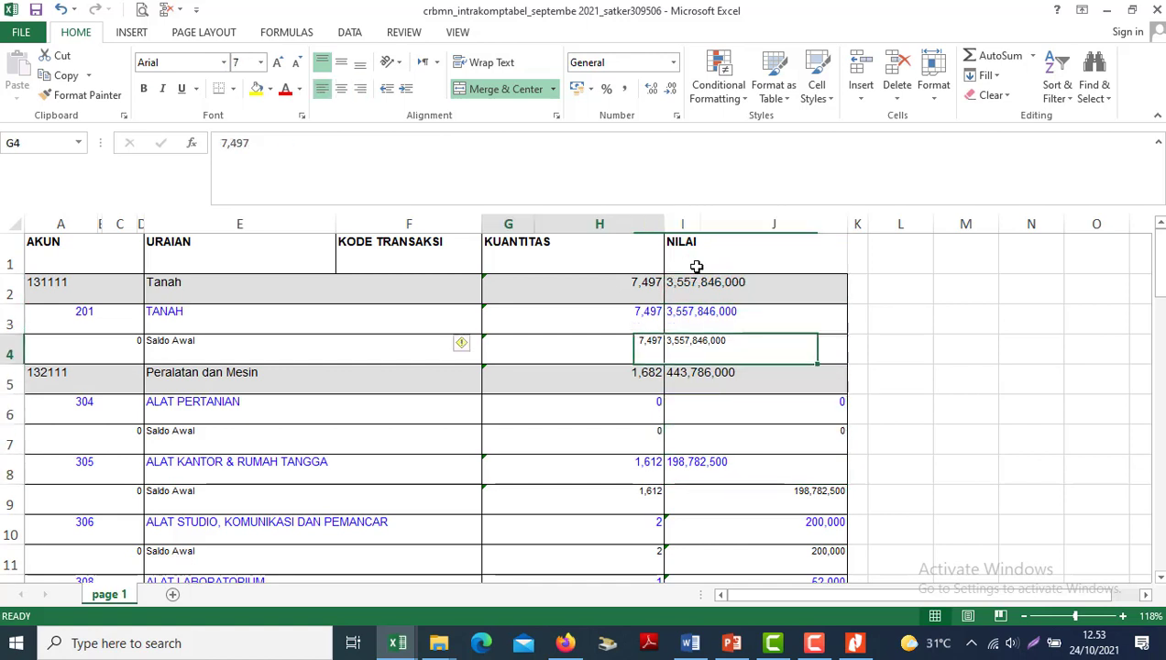
key(Right)
key(Left)
key(Left)
key(Left)
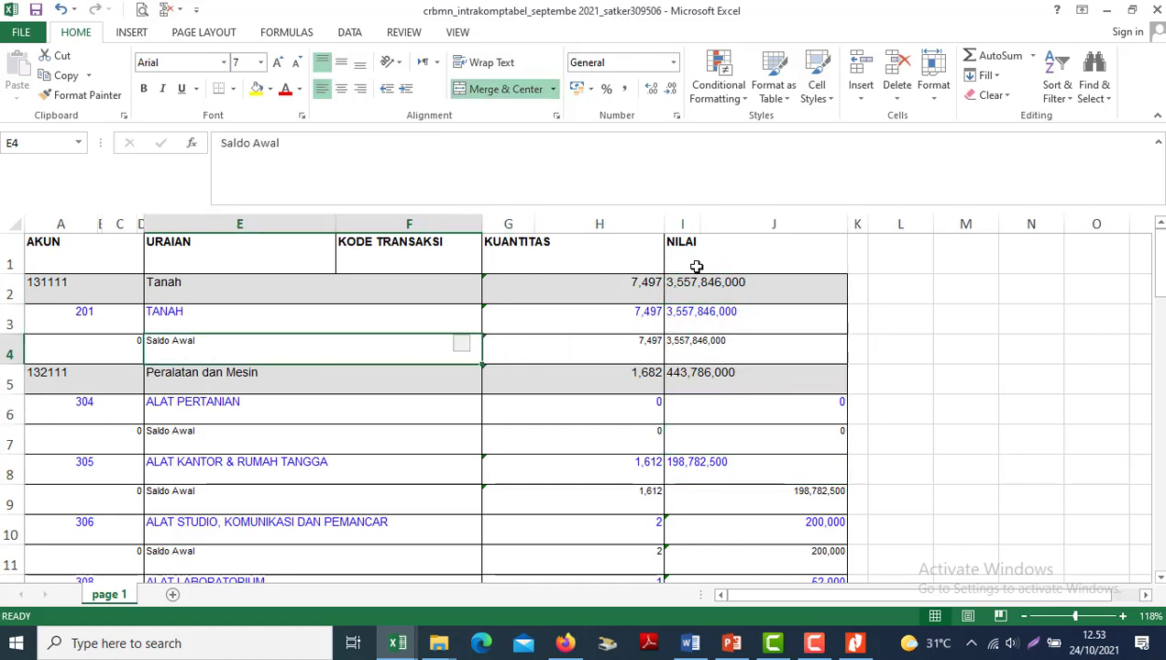
- Replace every comma in the sheet with nothing and close Find and Replace
key(Right)
key(Right)
key(Right)
key(Right)
key(ctrl+h)
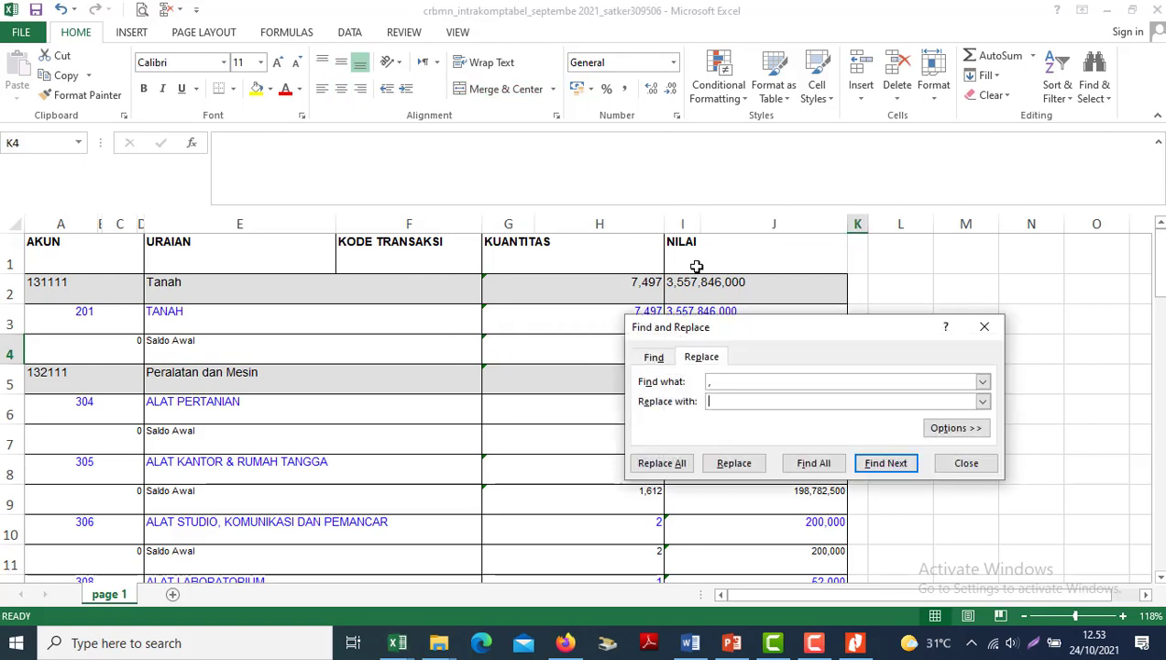
click(674, 464)
click(573, 361)
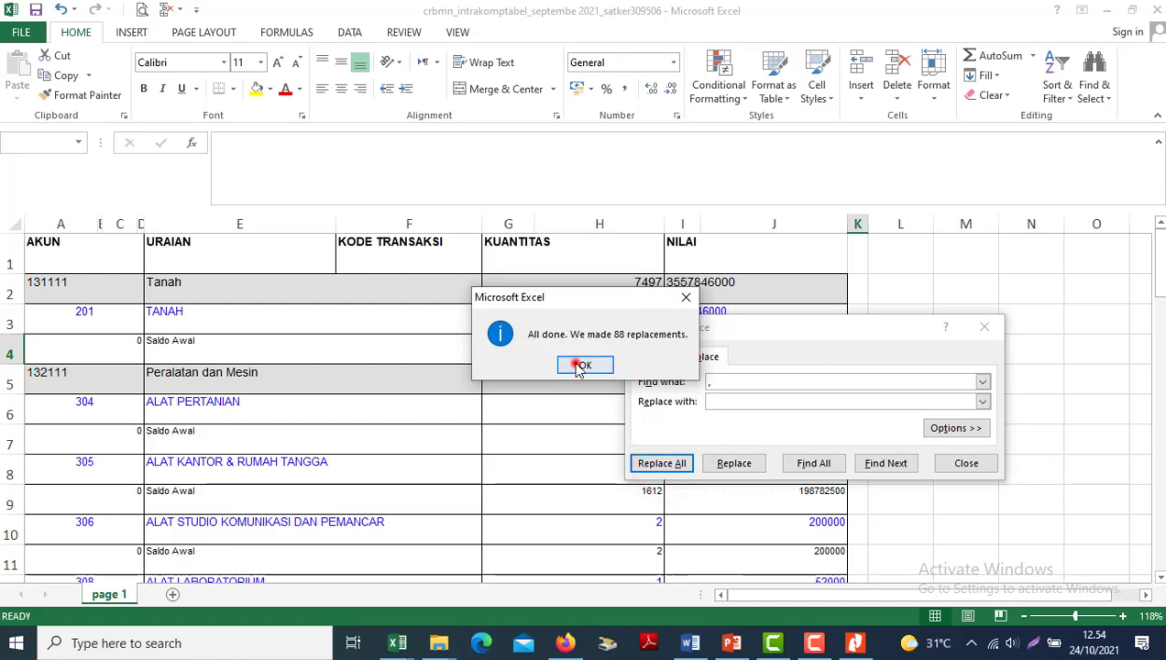
click(966, 462)
- Apply the comma number style to the NILAI columns I and J
click(684, 221)
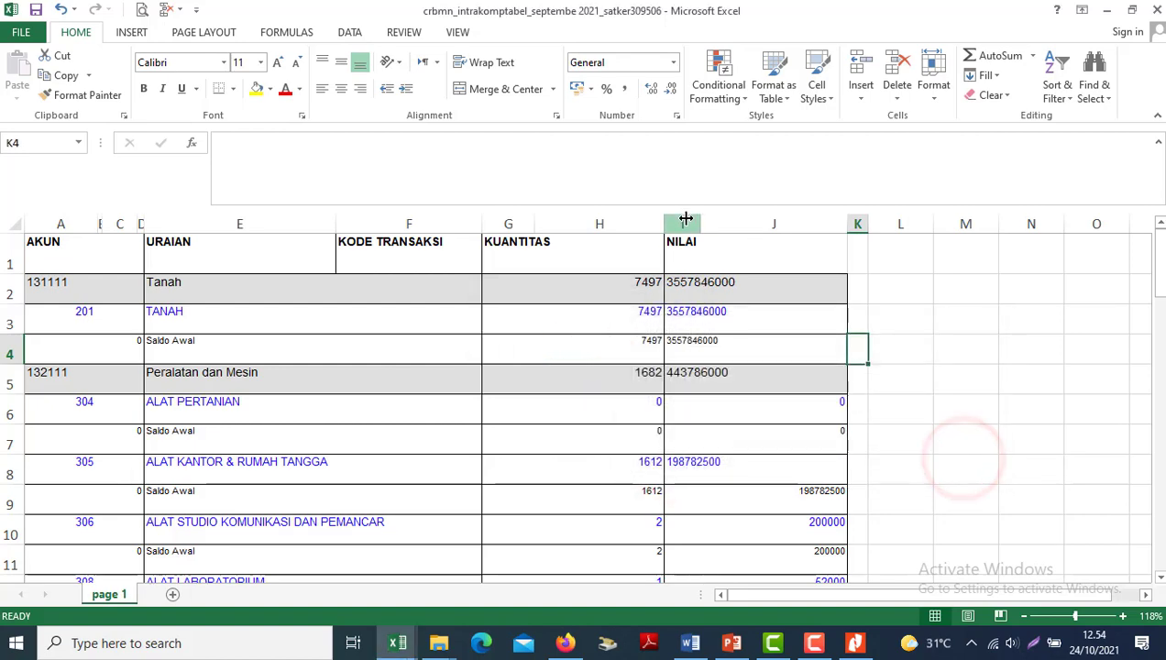
drag(687, 221, 770, 218)
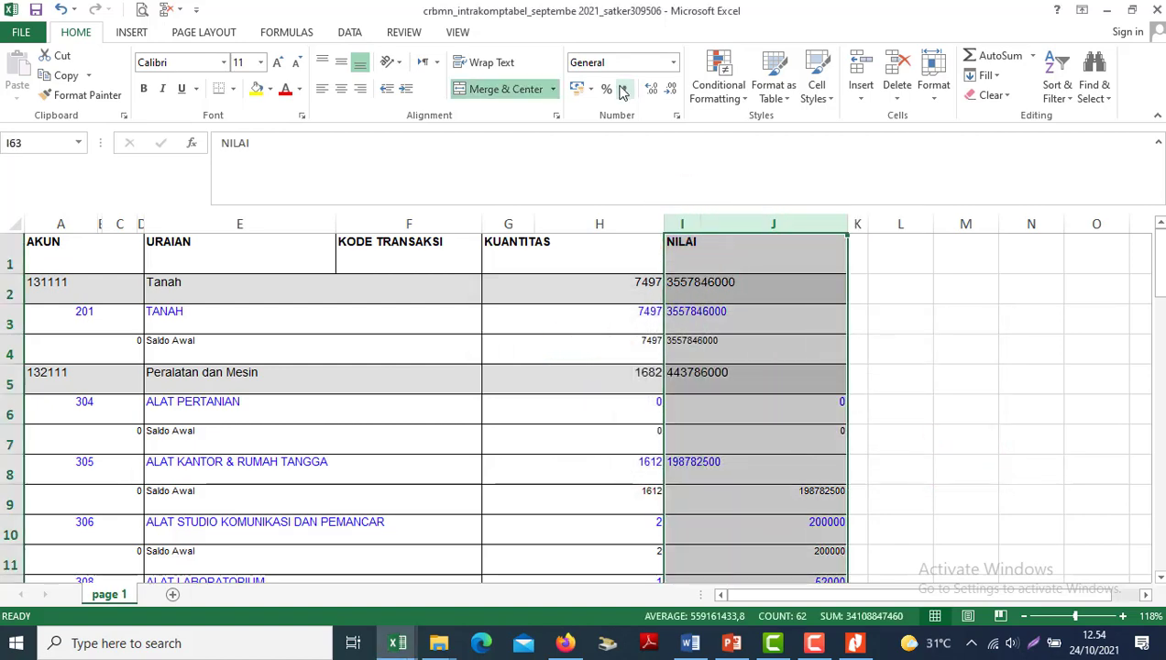
click(623, 90)
- Review the reformatted NILAI amounts from the TOTAL row up to the heading row
click(909, 406)
key(Up)
key(Up)
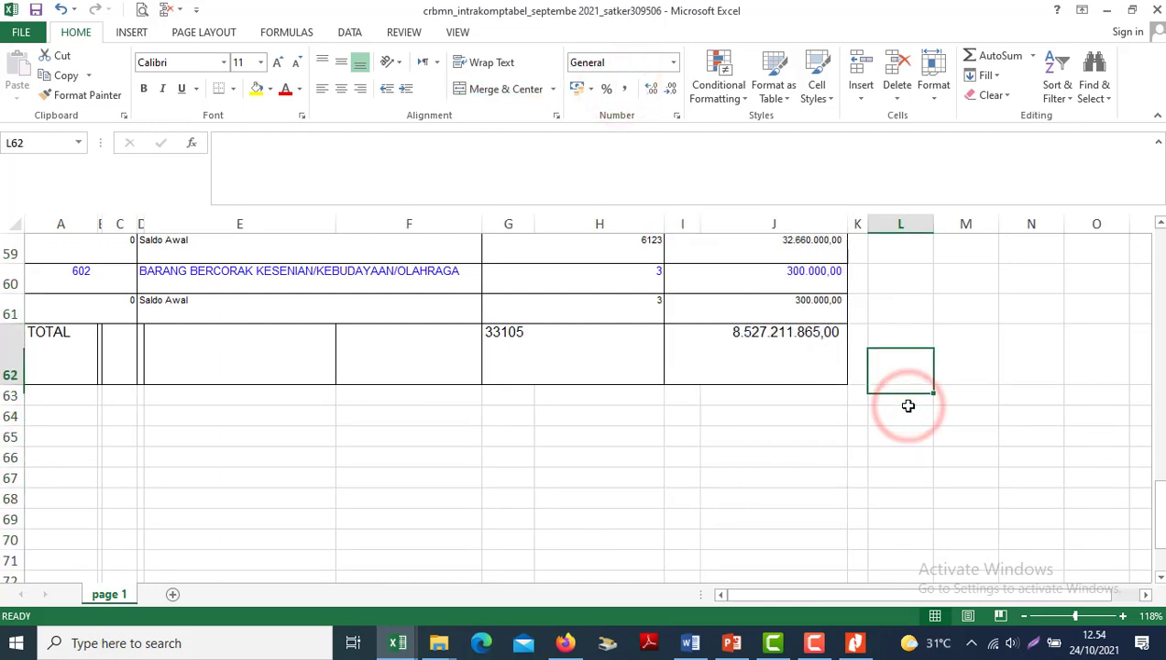
key(Up)
key(Up)
key(Up)
key(Up)
key(Up)
key(Up)
key(Up)
key(Up)
key(Up)
key(Up)
key(Up)
key(Up)
key(Up)
key(Up)
key(Up)
key(Up)
key(Up)
key(Up)
key(Up)
key(Up)
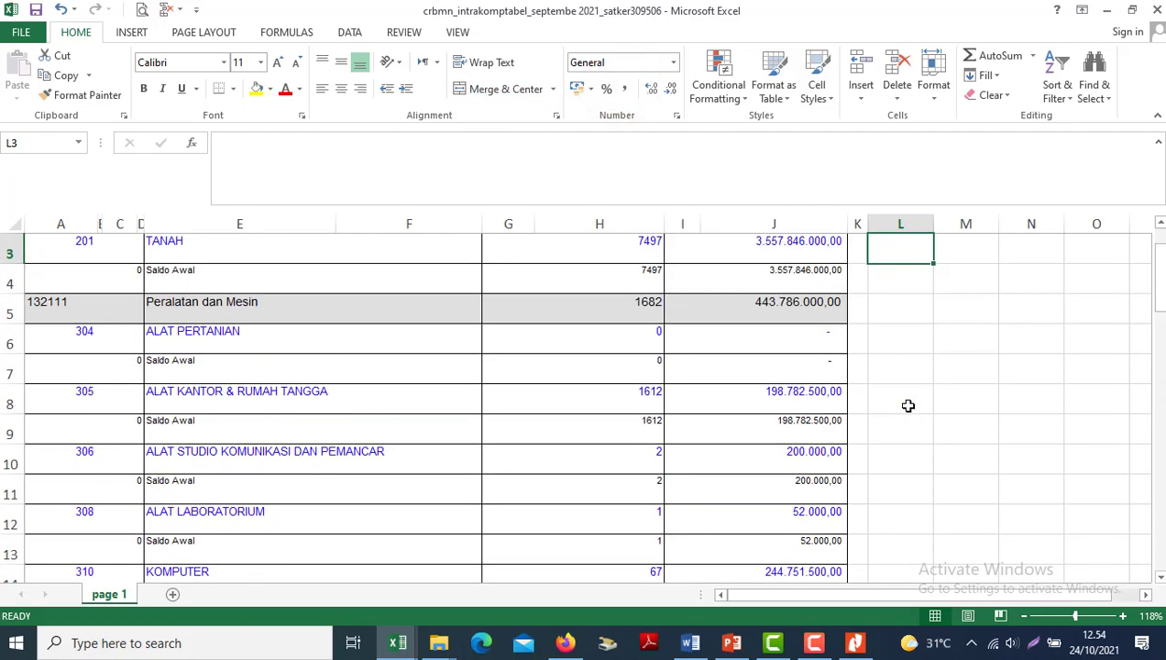
key(Up)
key(Up)
key(Left)
key(Left)
key(Left)
key(Left)
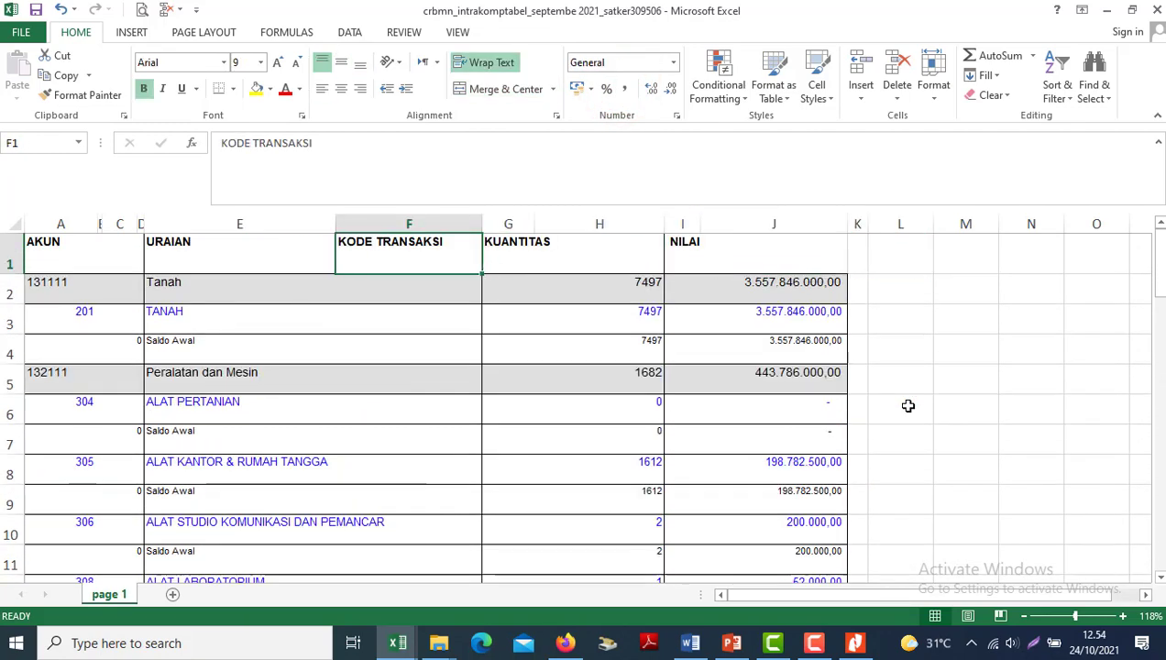
- Check the headings from AKUN to KUANTITAS on the TRANSAKSI SIMAK BMN sheet and return to the crbmn workbook
key(alt+Tab)
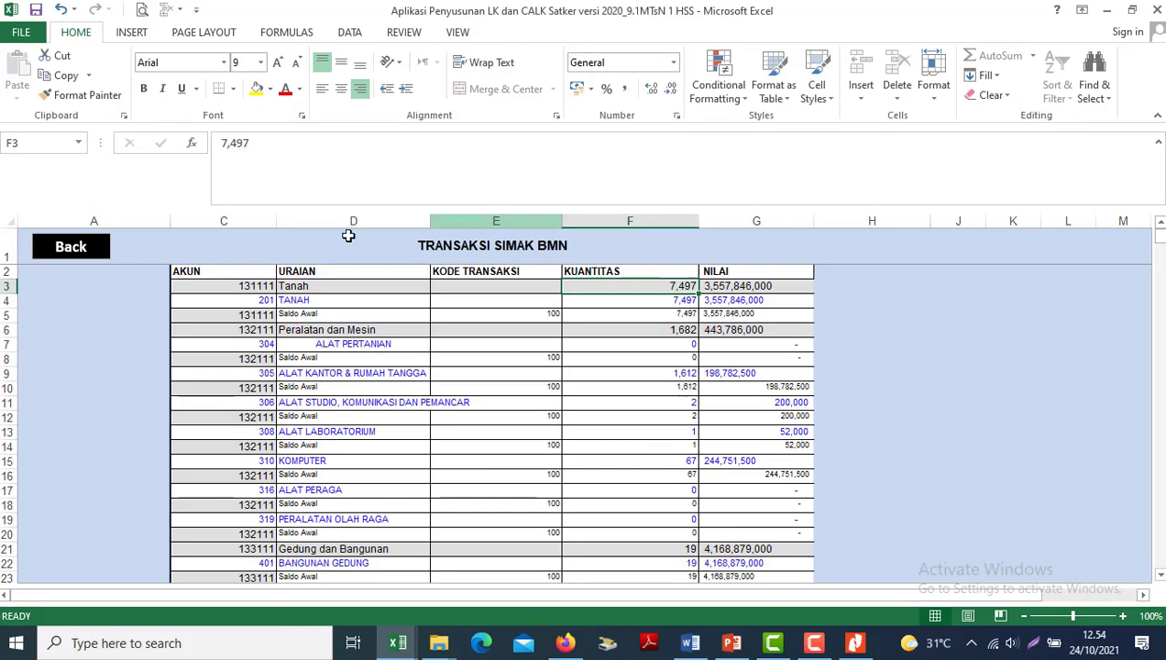
click(203, 272)
key(Right)
key(Right)
key(Right)
key(Right)
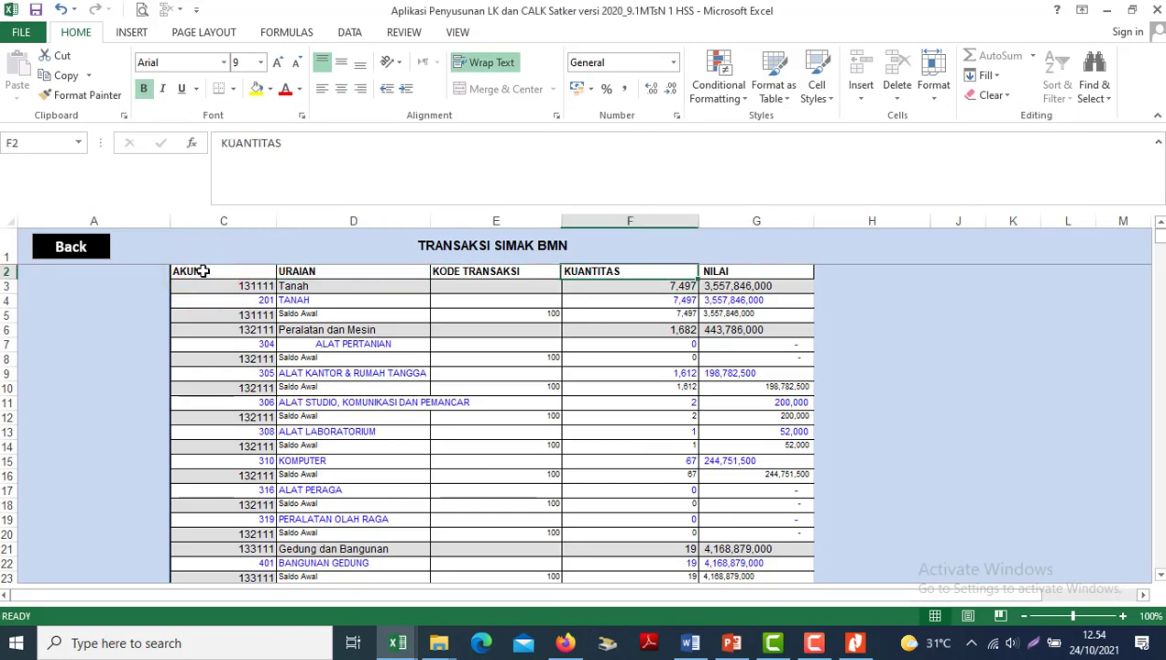
key(alt+Tab)
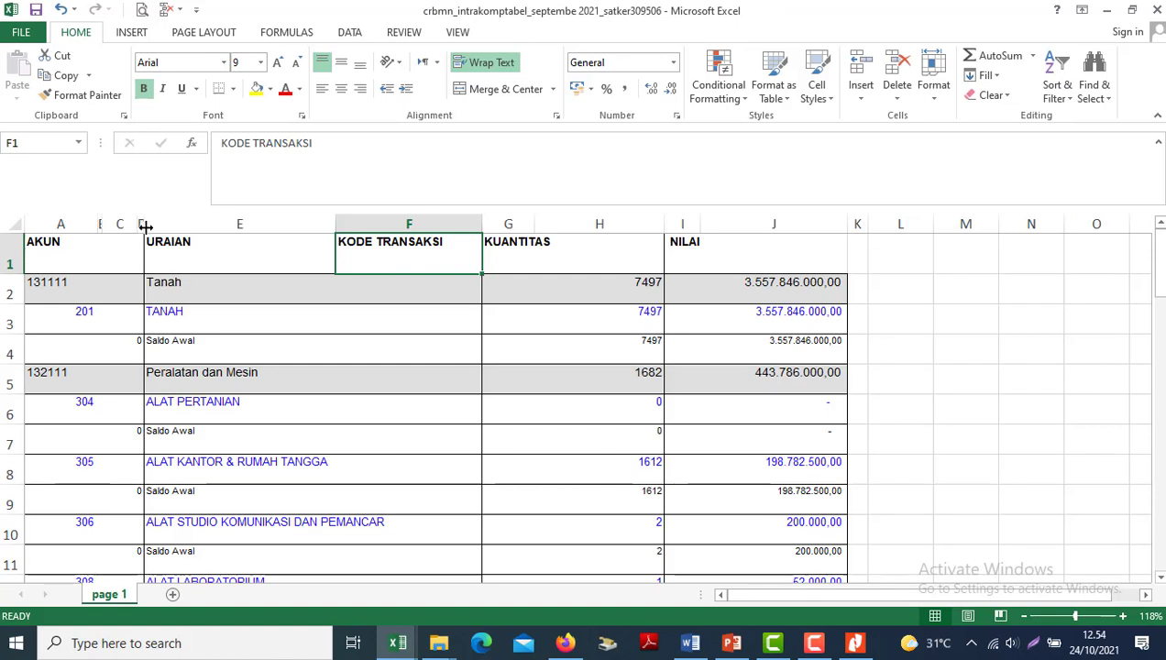
- Widen the narrow columns B, C and D under the AKUN heading
double_click(146, 224)
mouse_move(136, 221)
mouse_down()
mouse_move(146, 223)
mouse_move(105, 224)
mouse_move(119, 223)
mouse_up()
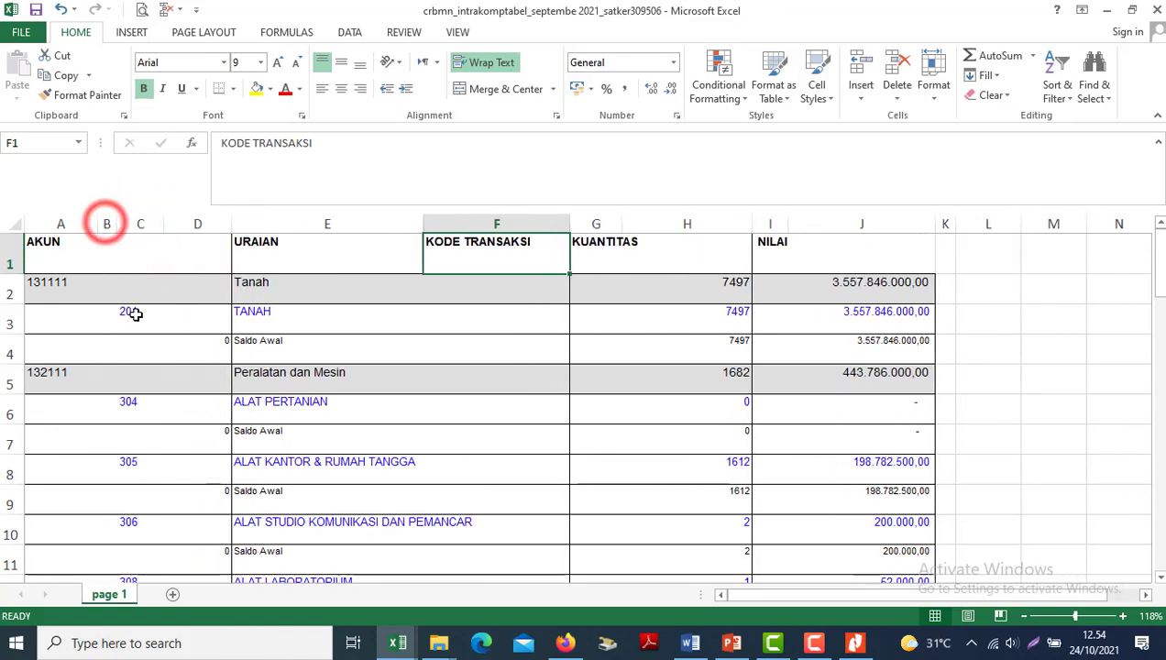
click(128, 320)
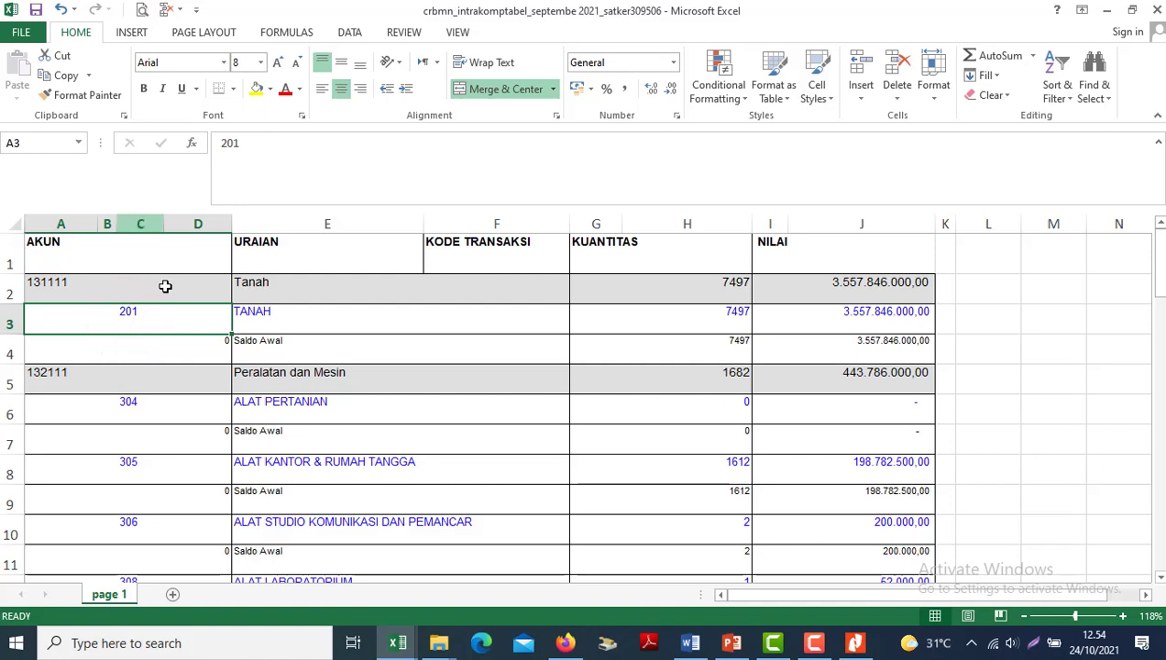
- Try to delete column D between the AKUN and URAIAN columns
click(195, 223)
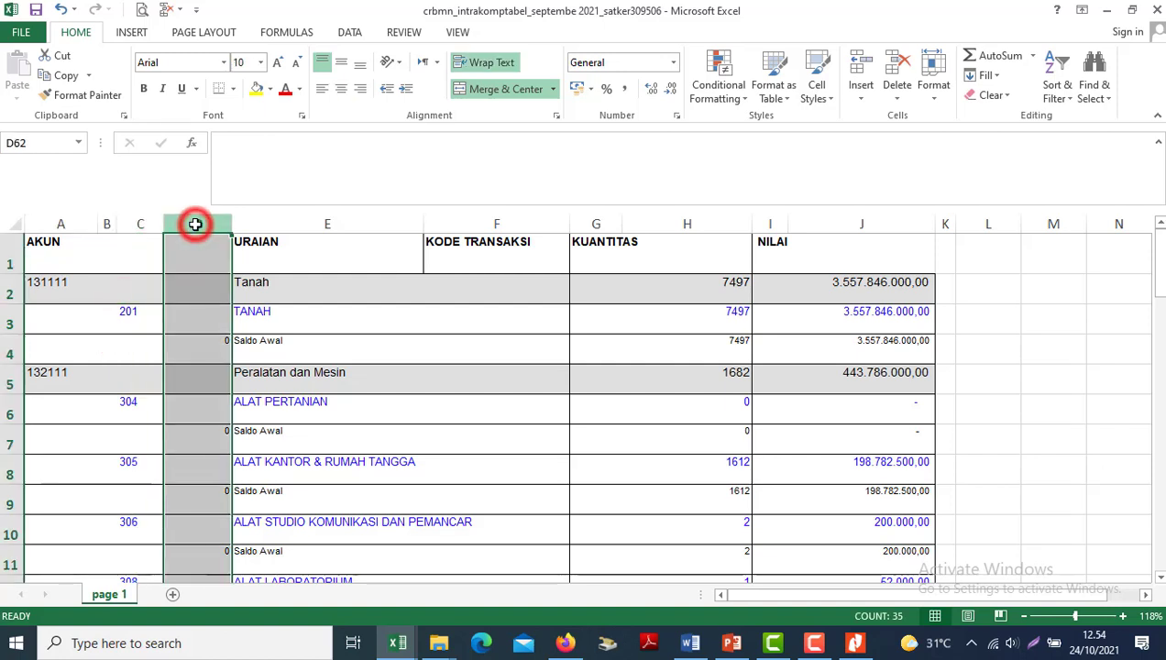
click(896, 71)
click(208, 338)
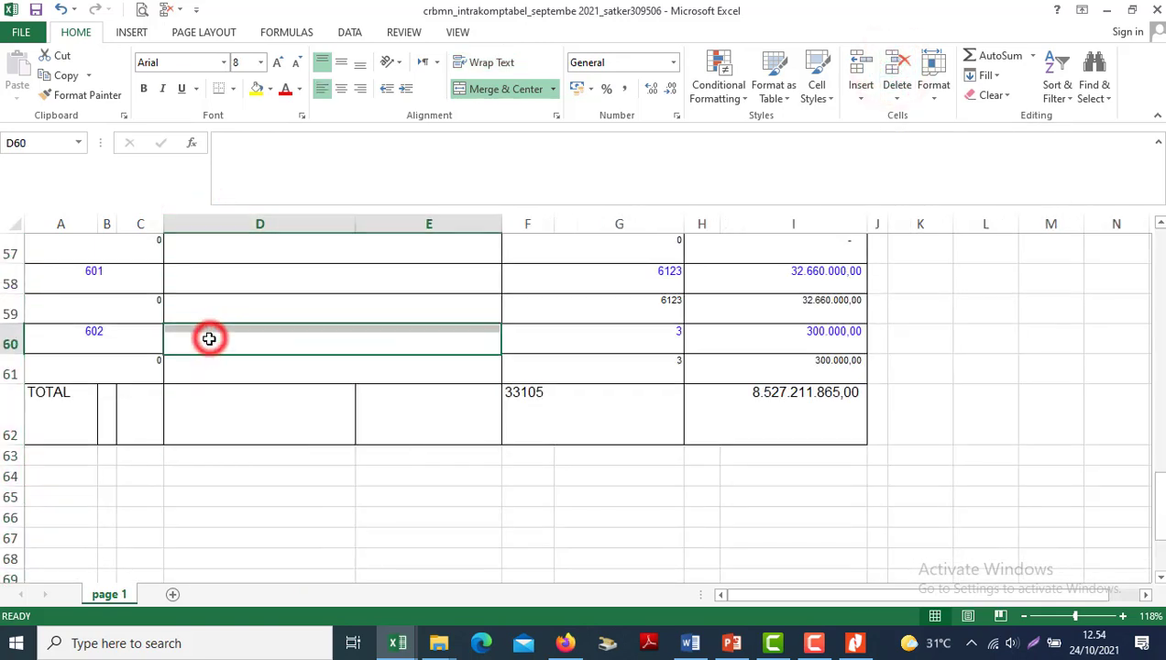
- Check the URAIAN descriptions in the lower and middle rows of the report for missing text
key(Up)
key(Up)
key(Up)
key(Up)
key(Up)
key(Up)
key(Up)
key(Up)
key(Up)
key(Up)
key(Up)
key(Up)
key(Up)
key(Up)
key(Up)
key(Up)
key(Up)
key(Up)
key(Up)
key(Up)
key(Up)
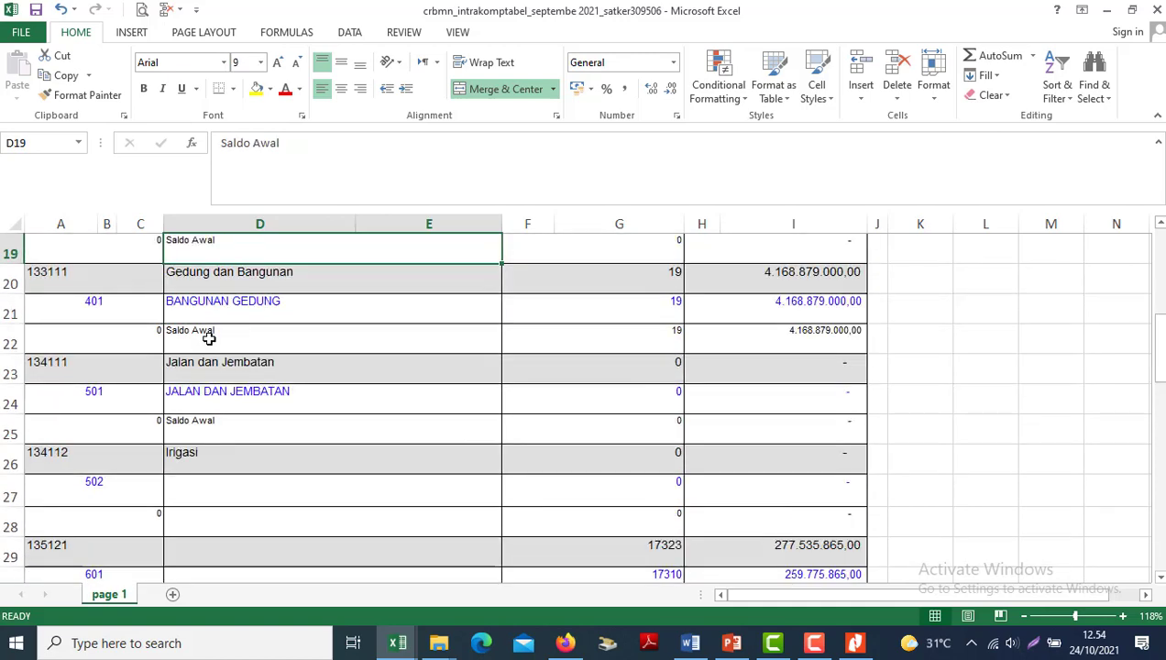
key(Down)
key(Down)
key(Down)
key(Down)
key(Down)
key(Down)
key(Down)
key(Down)
key(Down)
key(Down)
key(Down)
key(Down)
key(Down)
key(Down)
key(Down)
key(Down)
key(Down)
key(Down)
key(Down)
key(Down)
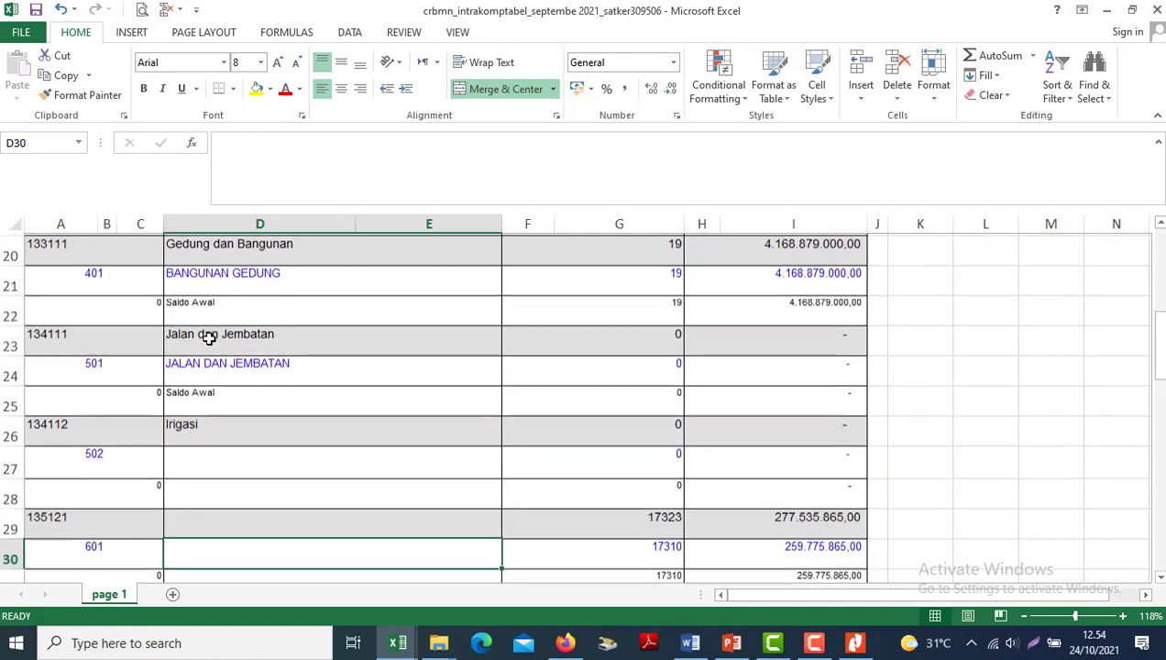
key(Up)
- Undo the deletion of column D between AKUN and URAIAN and return to the first rows of the report
key(ctrl+z)
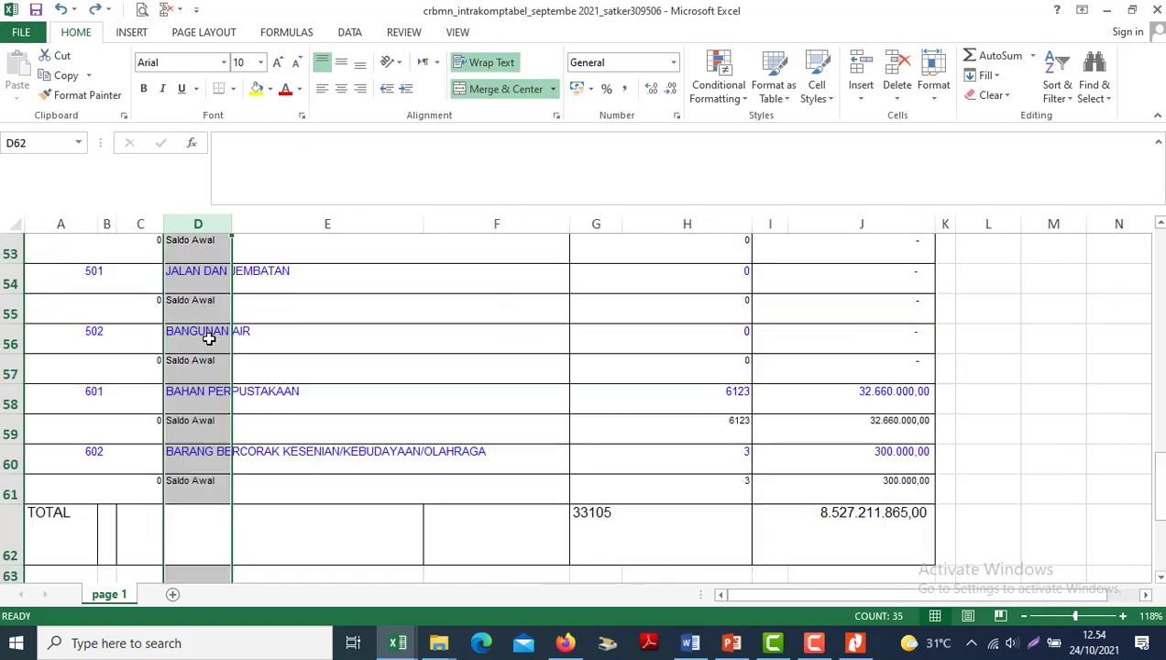
key(Up)
key(Up)
key(Up)
key(Up)
key(Up)
key(Up)
key(Up)
key(Up)
key(Up)
key(Up)
key(Up)
key(Up)
key(Up)
key(Up)
key(Up)
key(Up)
key(Up)
key(Up)
key(Up)
key(Up)
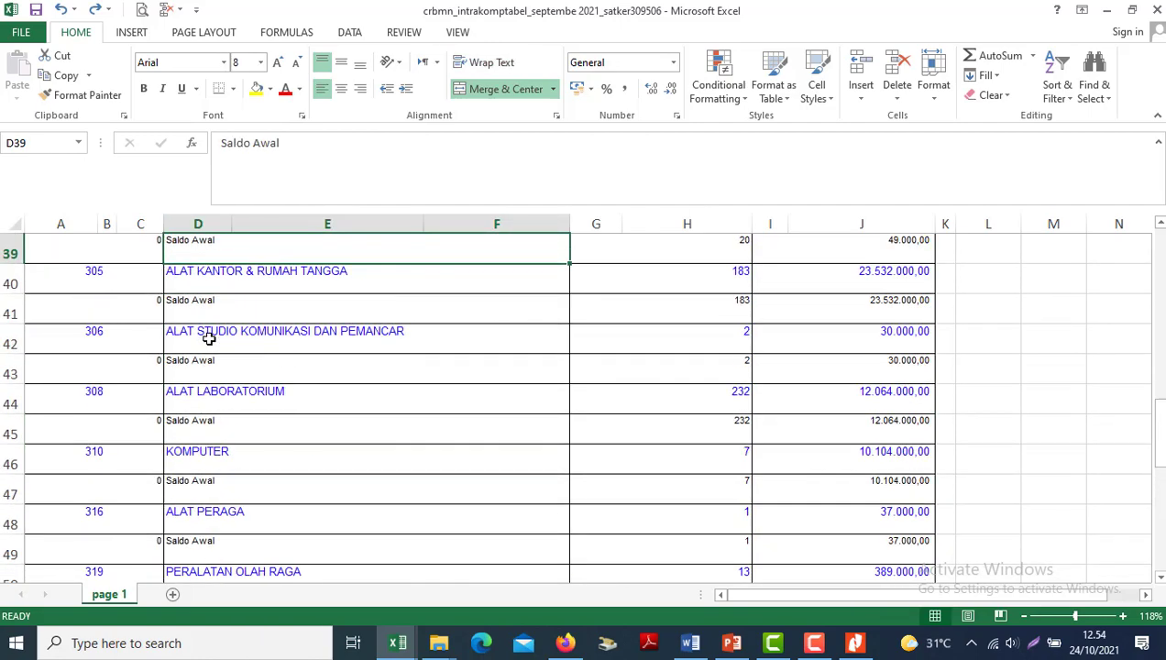
key(Up)
key(Up)
key(Up)
key(Up)
key(Up)
key(Up)
key(Up)
key(Up)
key(Up)
key(Up)
key(Up)
key(Up)
key(Up)
key(Up)
key(Up)
key(Up)
key(Up)
key(Up)
key(Up)
key(Up)
- Check that the URAIAN descriptions are present from the Tanah rows down to row 39
key(Down)
key(Down)
key(Down)
key(Down)
key(Down)
key(Down)
key(Down)
key(Down)
key(Down)
key(Down)
key(Down)
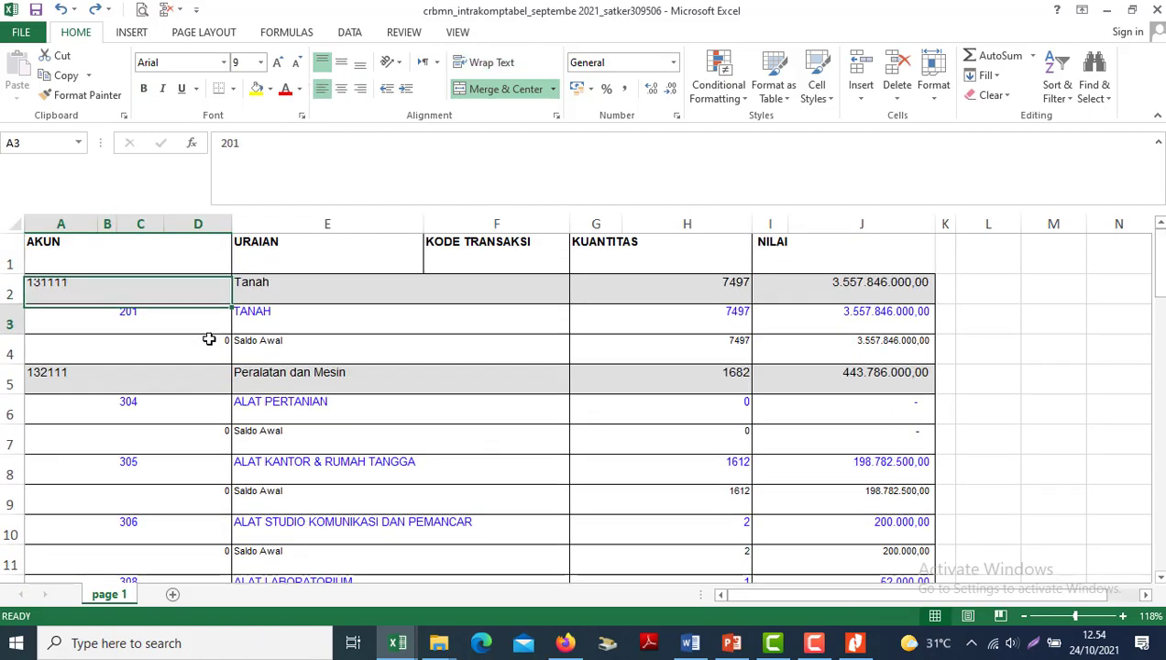
key(Down)
key(Down)
key(Down)
key(Down)
key(Down)
key(Down)
key(Down)
key(Down)
key(Down)
key(Down)
key(Down)
key(Down)
key(Down)
key(Down)
key(Down)
key(Down)
key(Down)
key(Down)
key(Down)
key(Down)
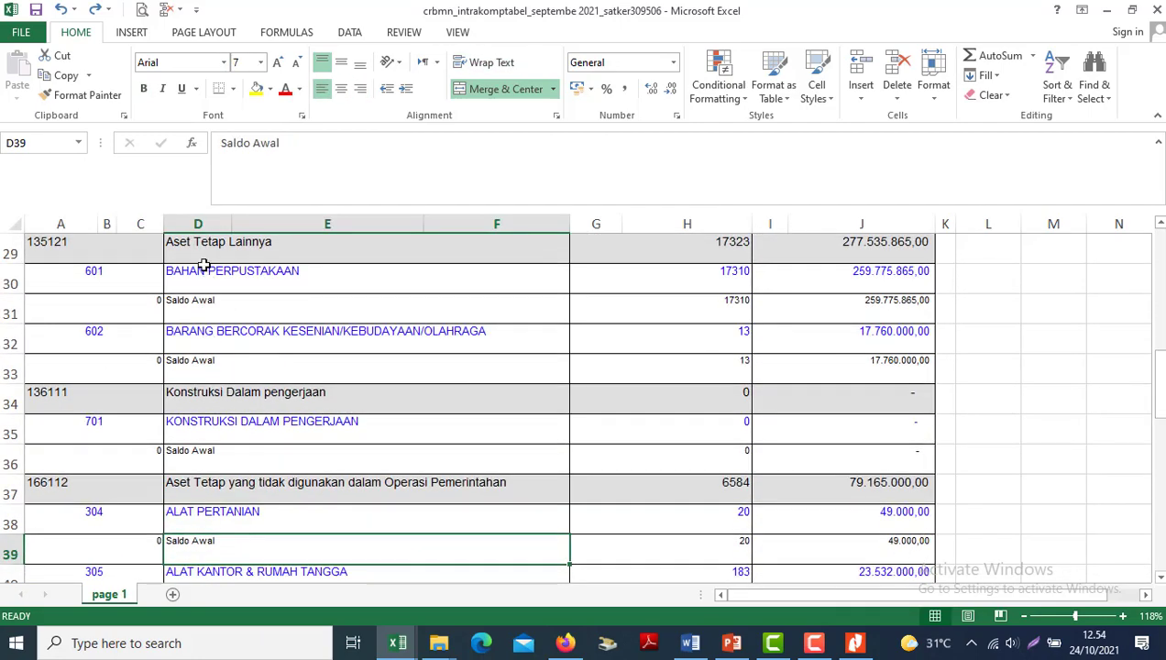
key(Up)
key(Up)
key(Up)
key(Up)
key(Up)
key(Up)
key(Up)
key(Up)
key(Up)
key(Up)
key(Up)
key(Up)
key(Up)
key(Up)
key(Up)
key(Up)
key(Up)
key(Up)
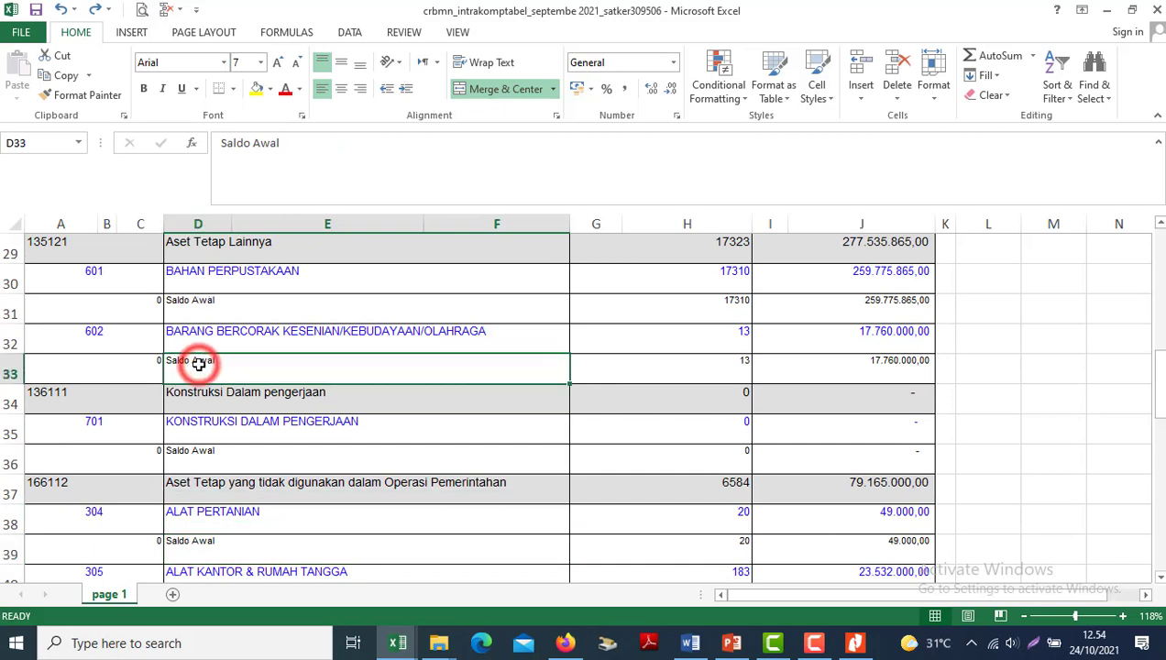
key(Up)
key(Up)
key(Up)
key(Up)
key(Up)
key(Up)
key(Up)
key(Up)
key(Up)
key(Up)
key(Up)
key(Up)
key(Up)
key(Up)
key(Up)
key(Up)
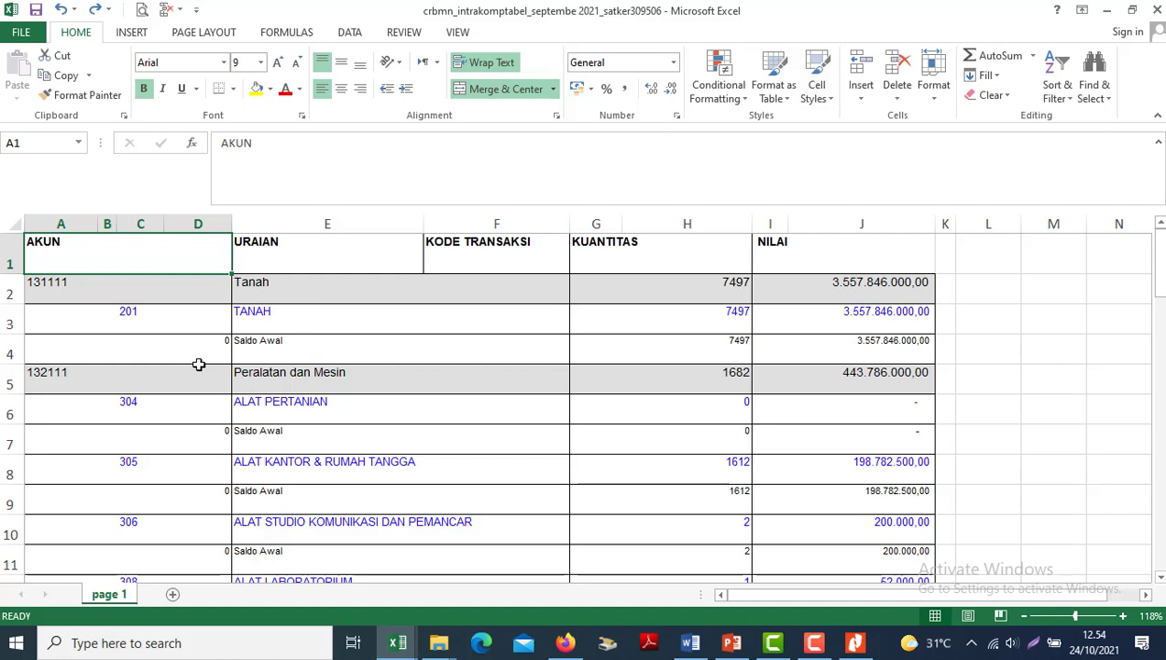
- Compare the AKUN, URAIAN and KODE TRANSAKSI headings with those on the TRANSAKSI SIMAK BMN sheet
click(274, 291)
key(Left)
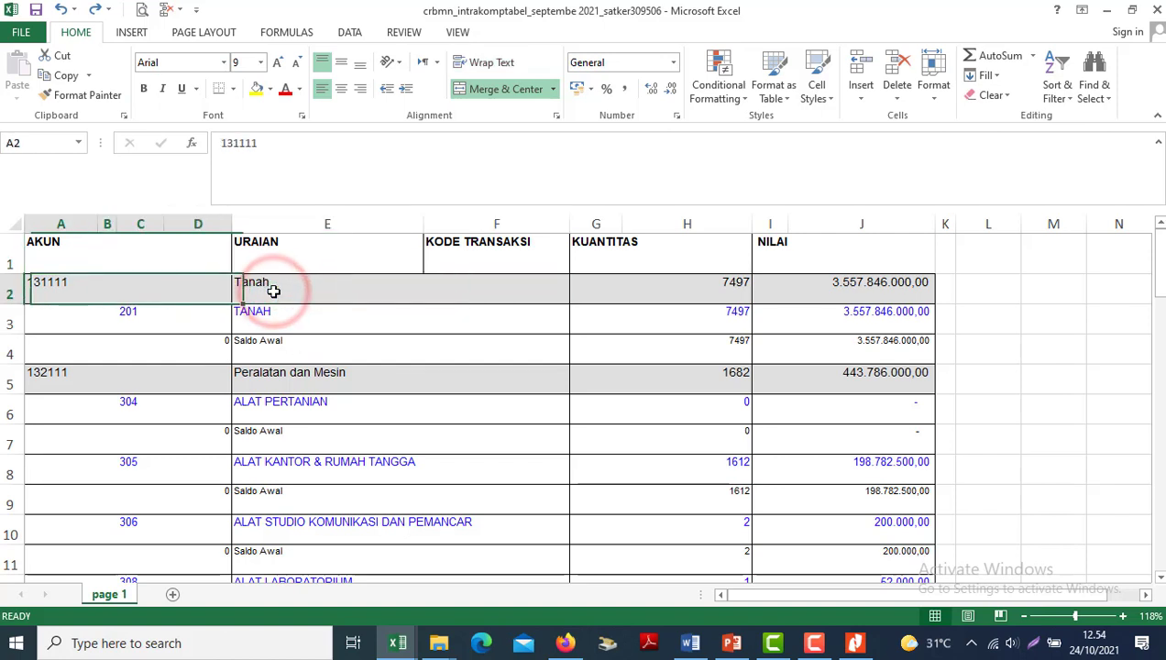
key(Up)
key(Right)
key(Left)
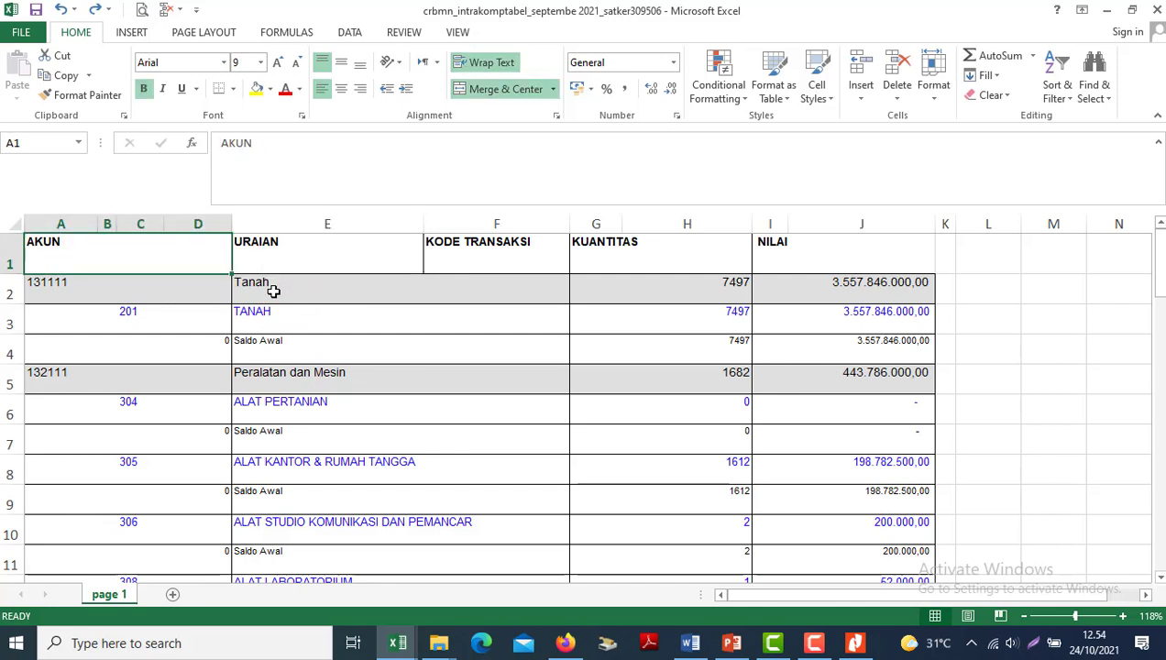
key(Right)
key(Left)
key(Down)
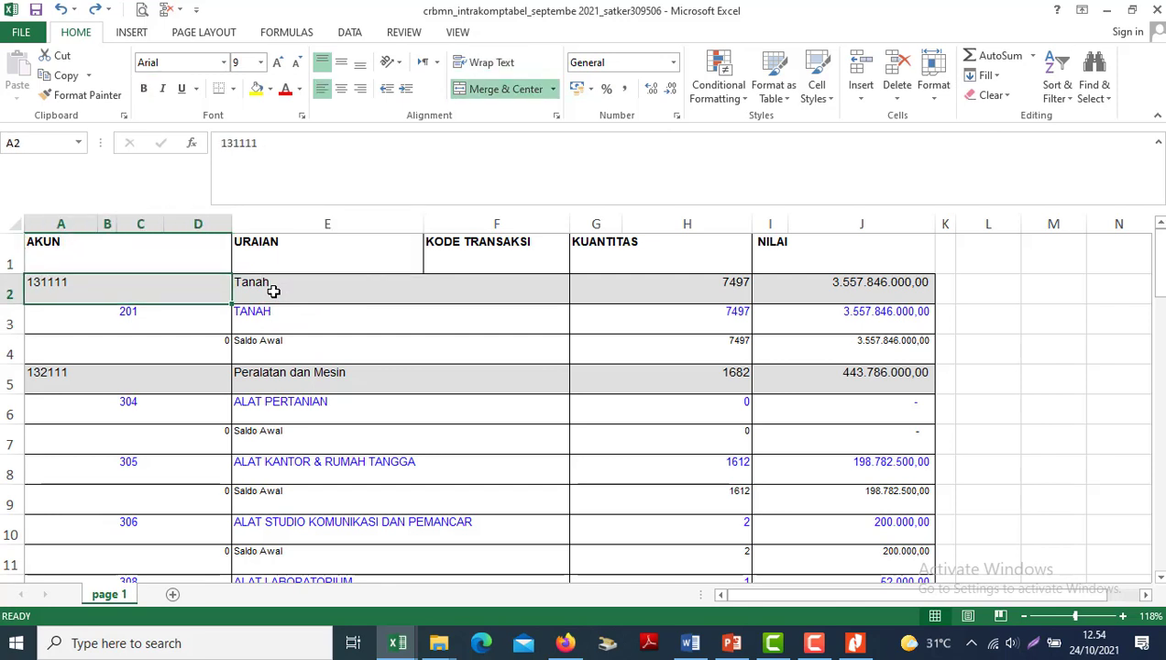
key(Up)
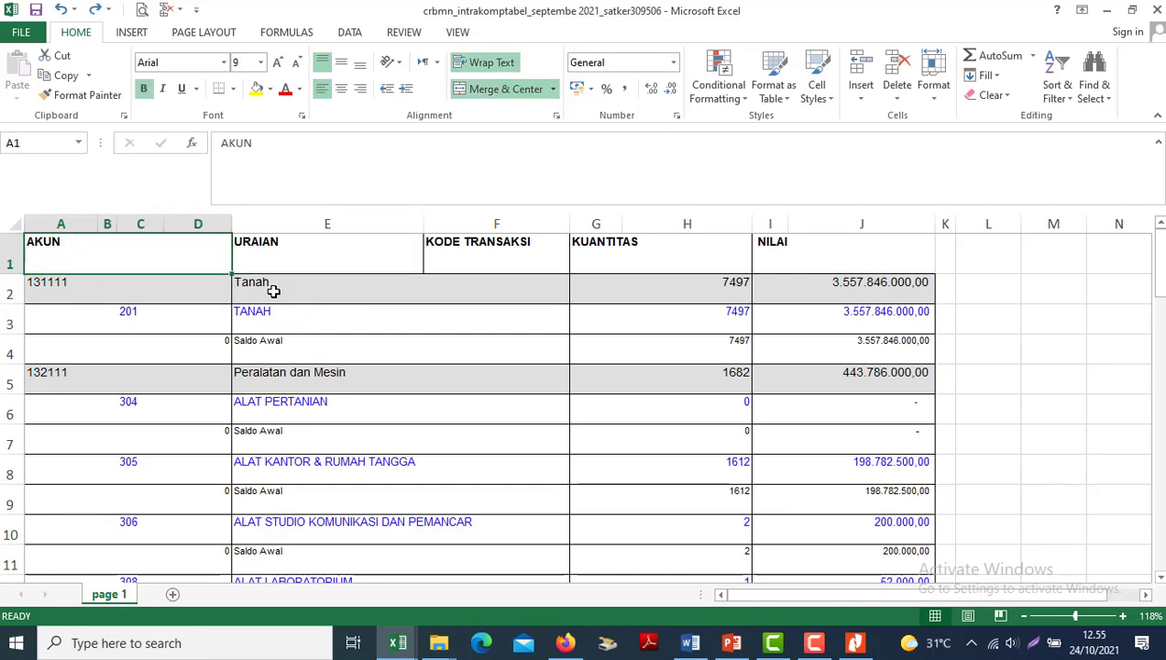
key(Right)
key(Right)
key(Right)
key(Right)
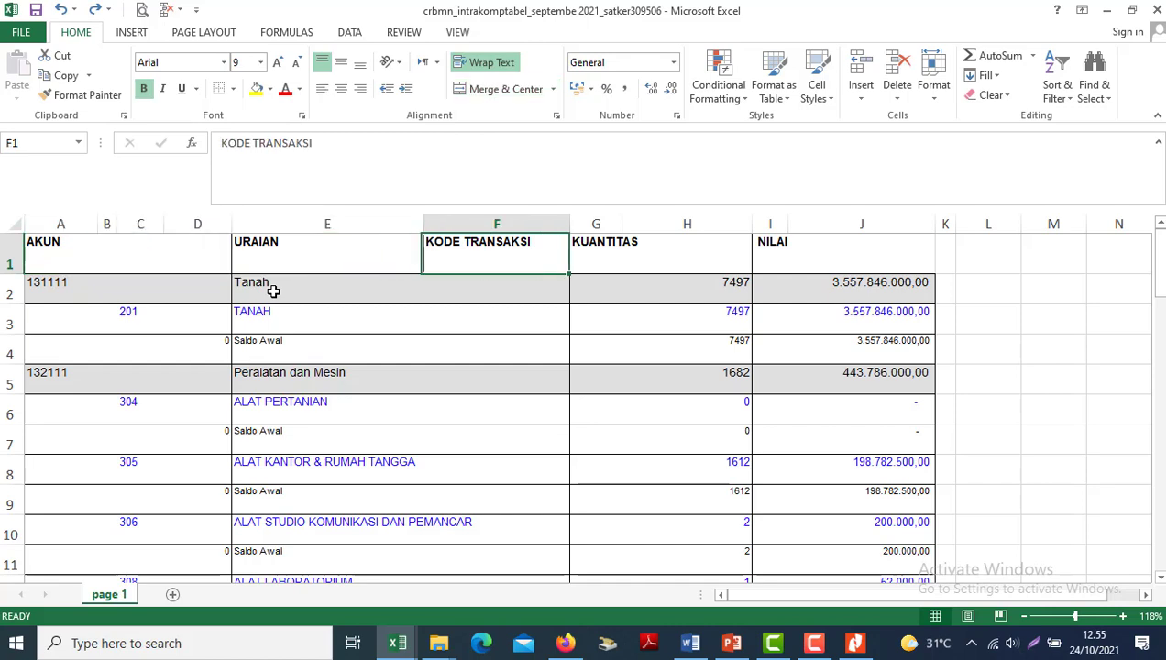
key(ctrl+Tab)
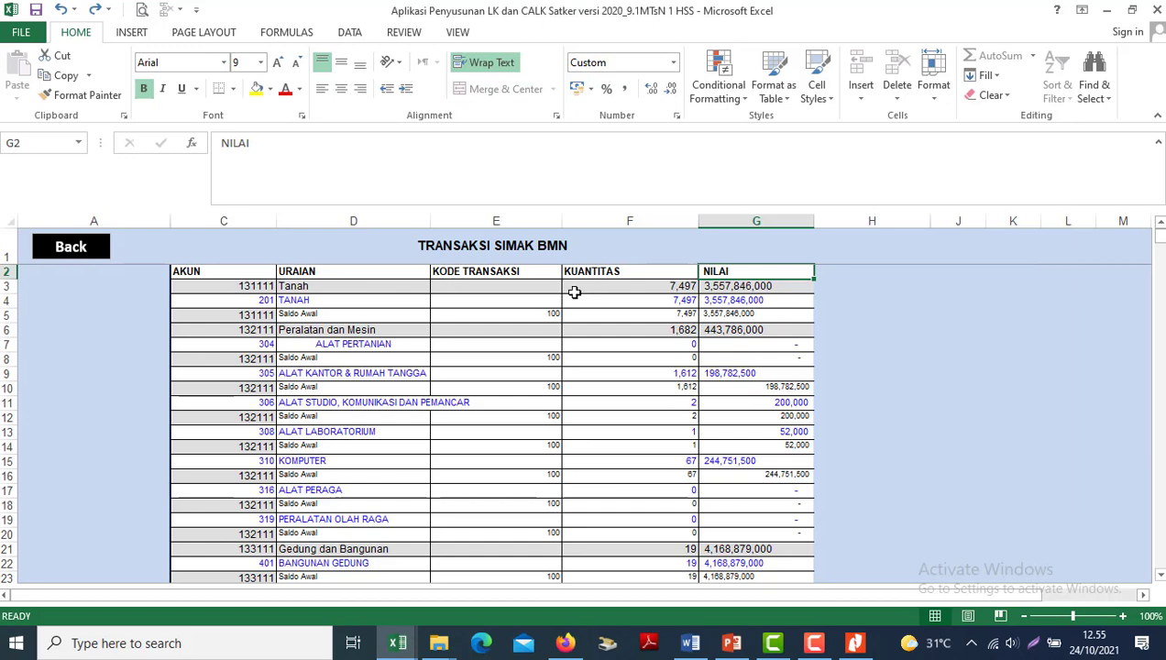
key(ctrl+Tab)
- Unmerge the TANAH and Saldo Awal cells in rows 3 and 4 that span URAIAN and KODE TRANSAKSI
key(Left)
key(Left)
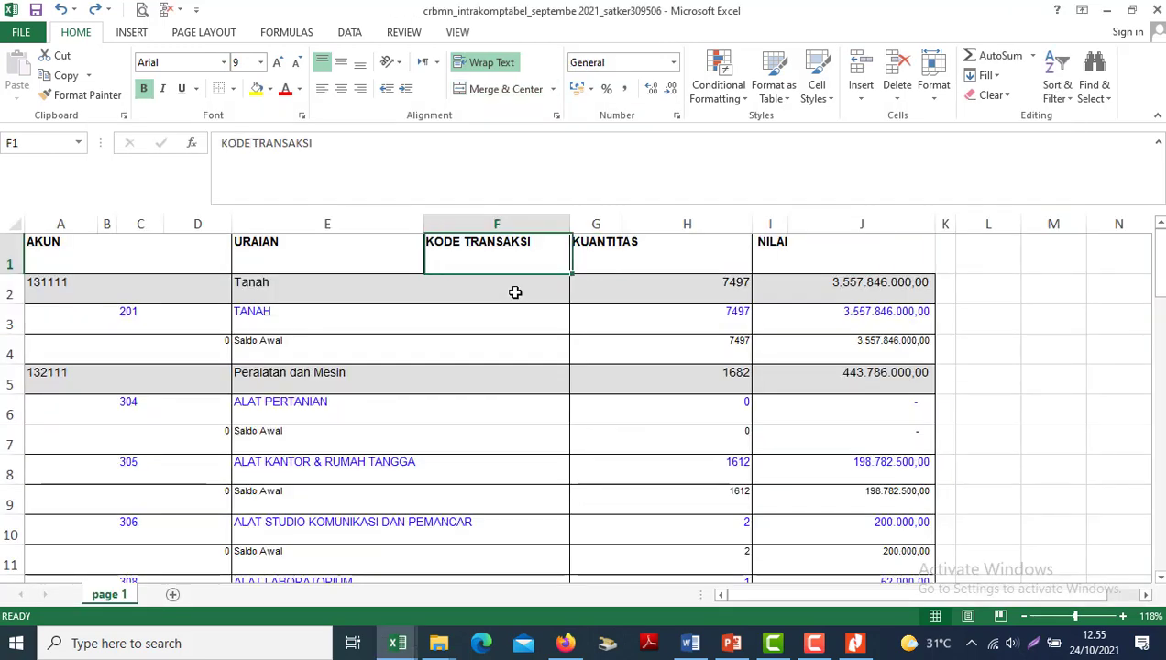
key(Down)
key(Down)
key(Left)
key(Down)
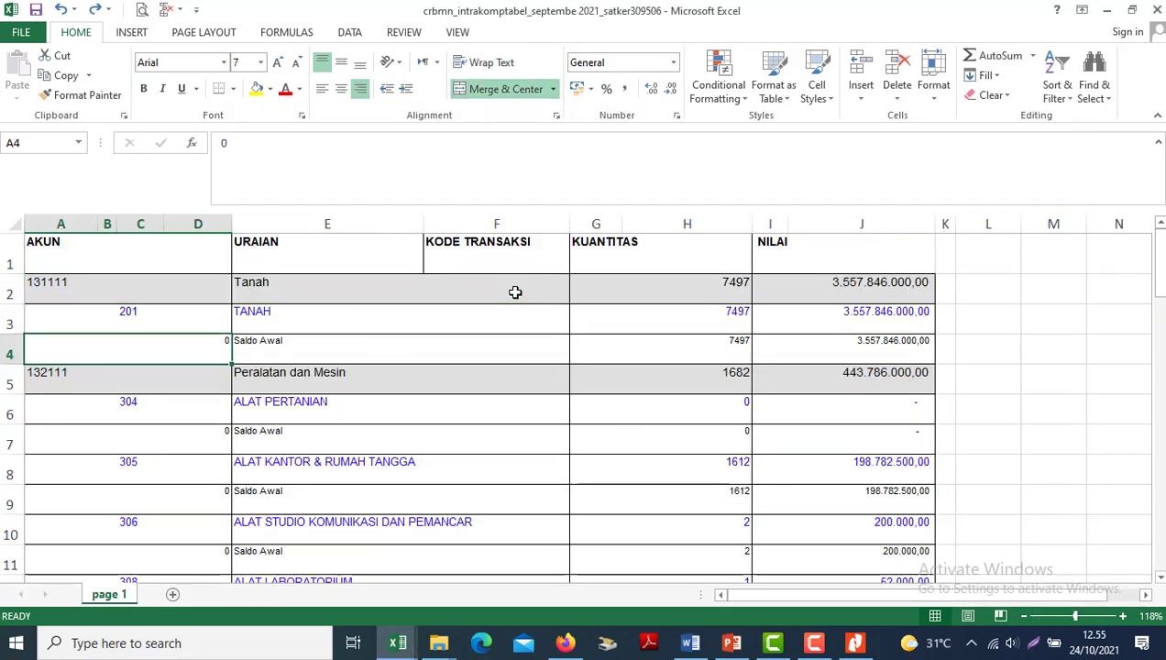
key(Right)
key(Right)
key(Left)
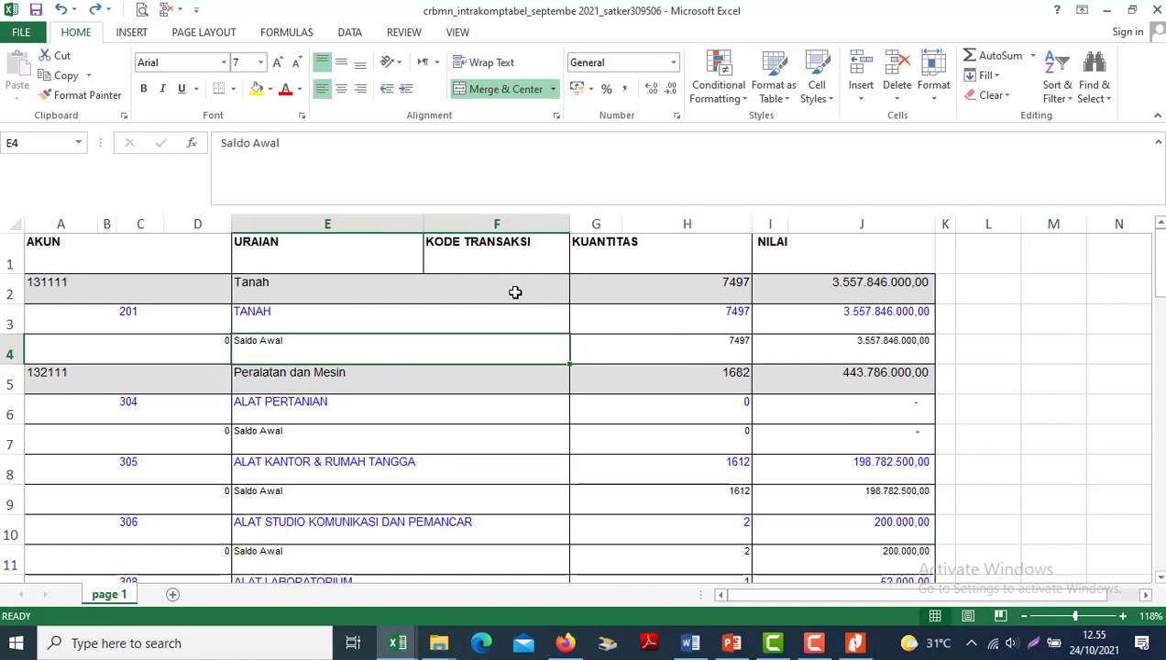
click(456, 89)
key(Up)
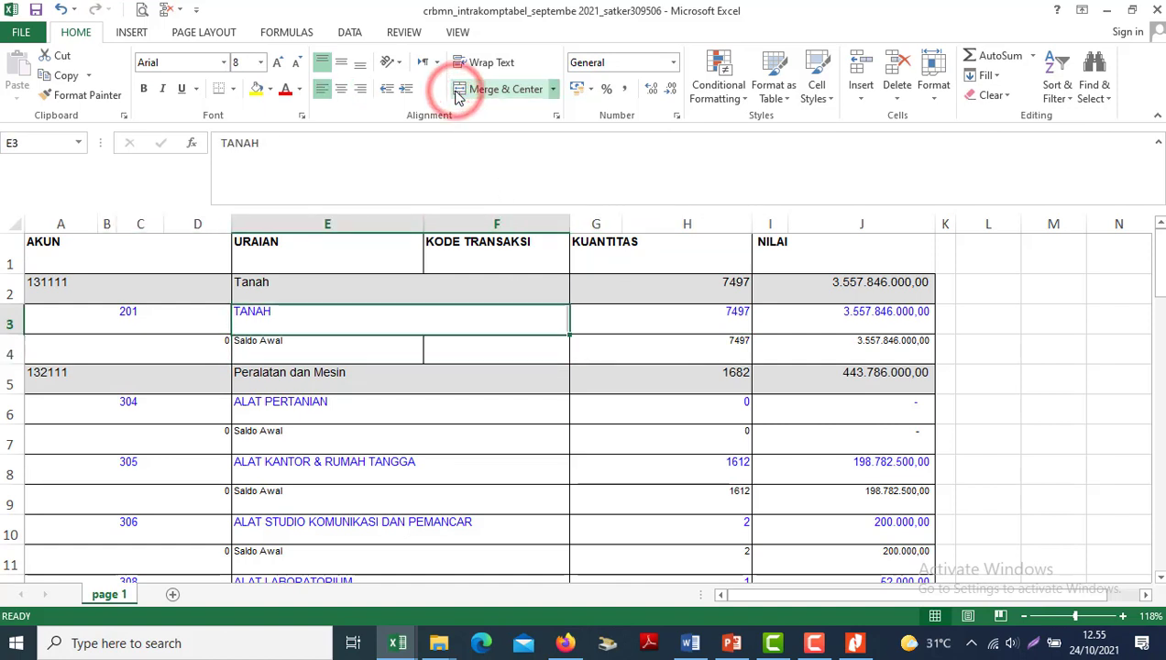
key(shift+Right)
key(Down)
- Enter 100 as the KODE TRANSAKSI of the Saldo Awal entry in row 4
key(Right)
key(Left)
key(Left)
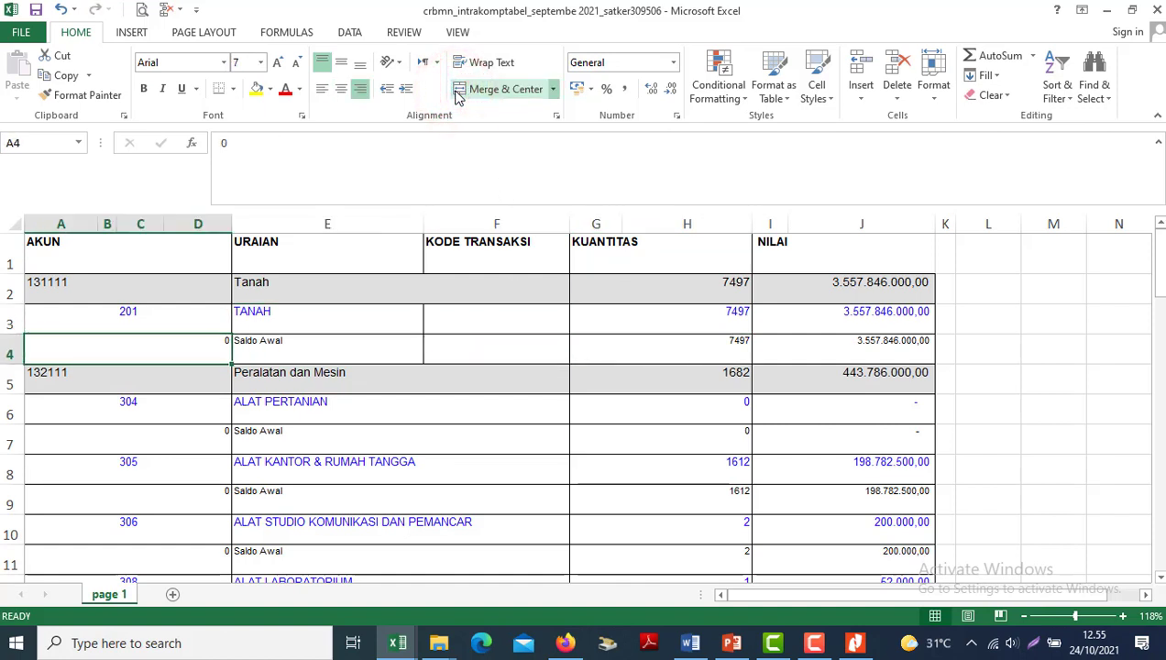
key(Right)
key(Right)
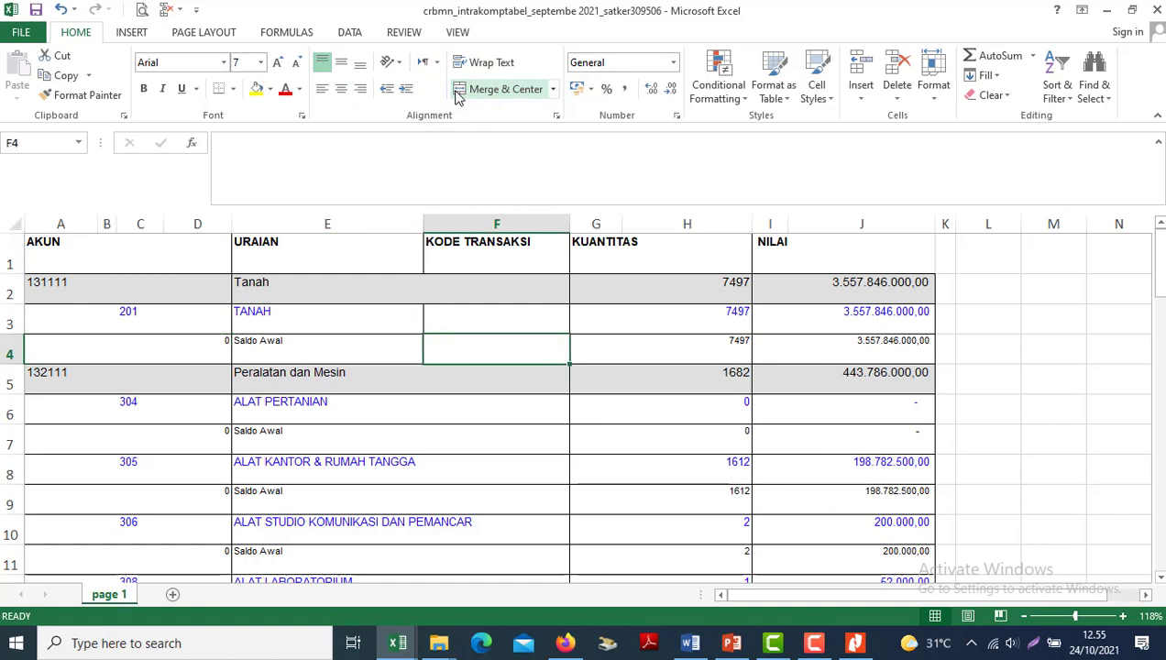
text(100)
key(Down)
key(Up)
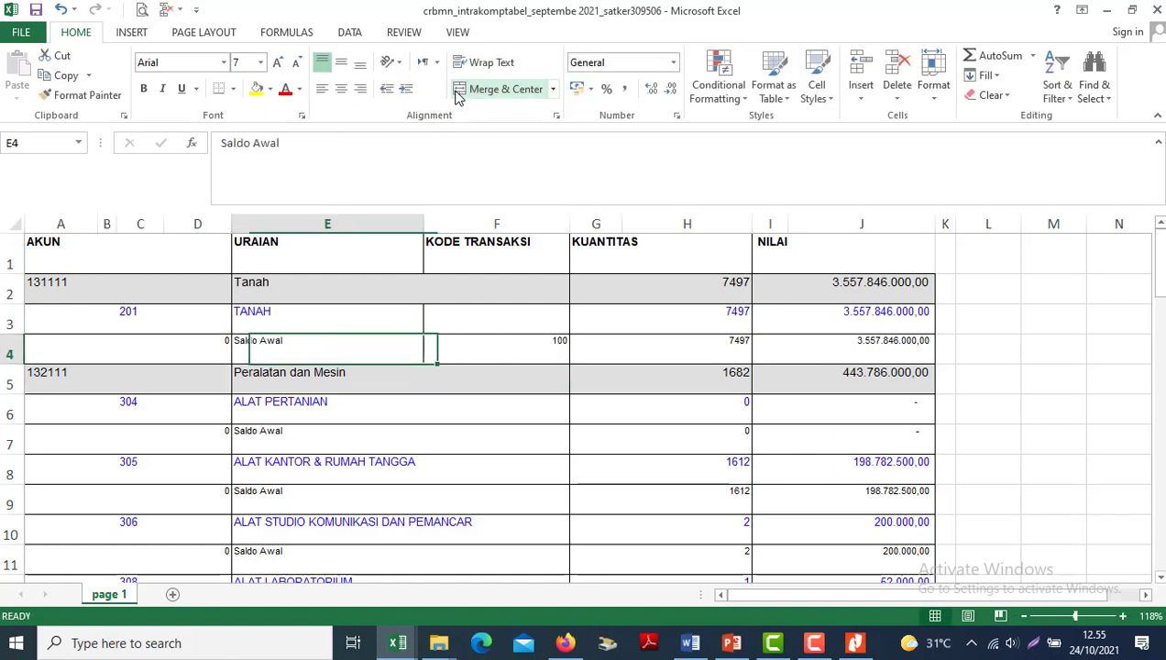
- Check the AKUN, URAIAN and KODE TRANSAKSI entries of the Saldo Awal line in row 4
key(Left)
key(Right)
key(Right)
key(Right)
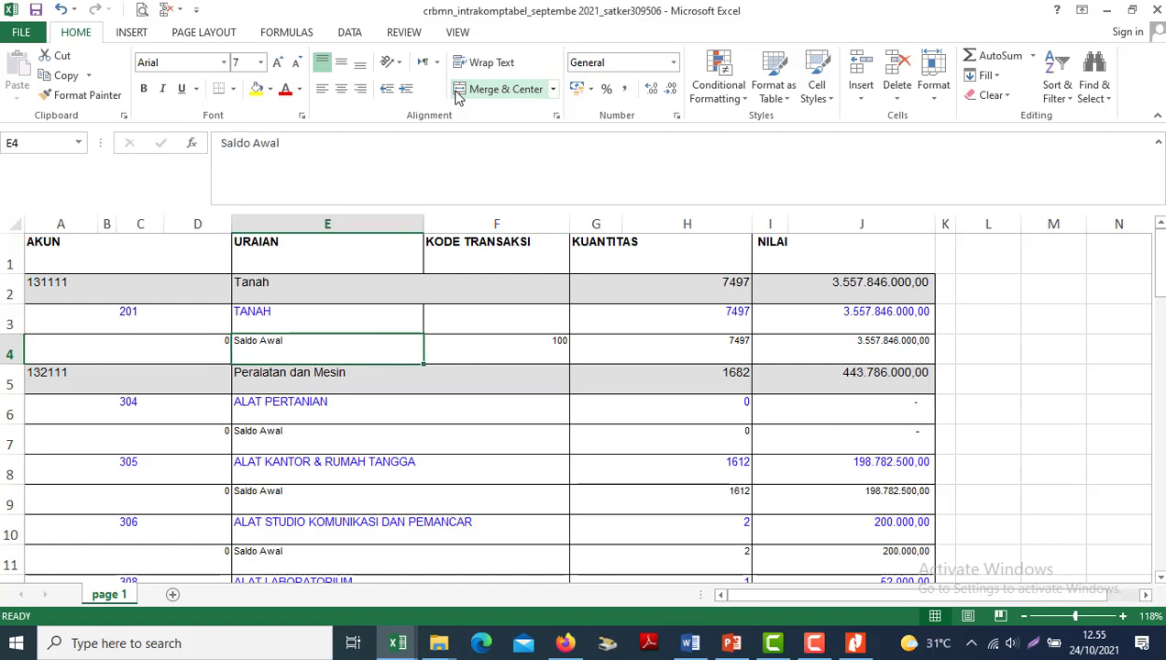
key(Left)
key(Left)
key(Left)
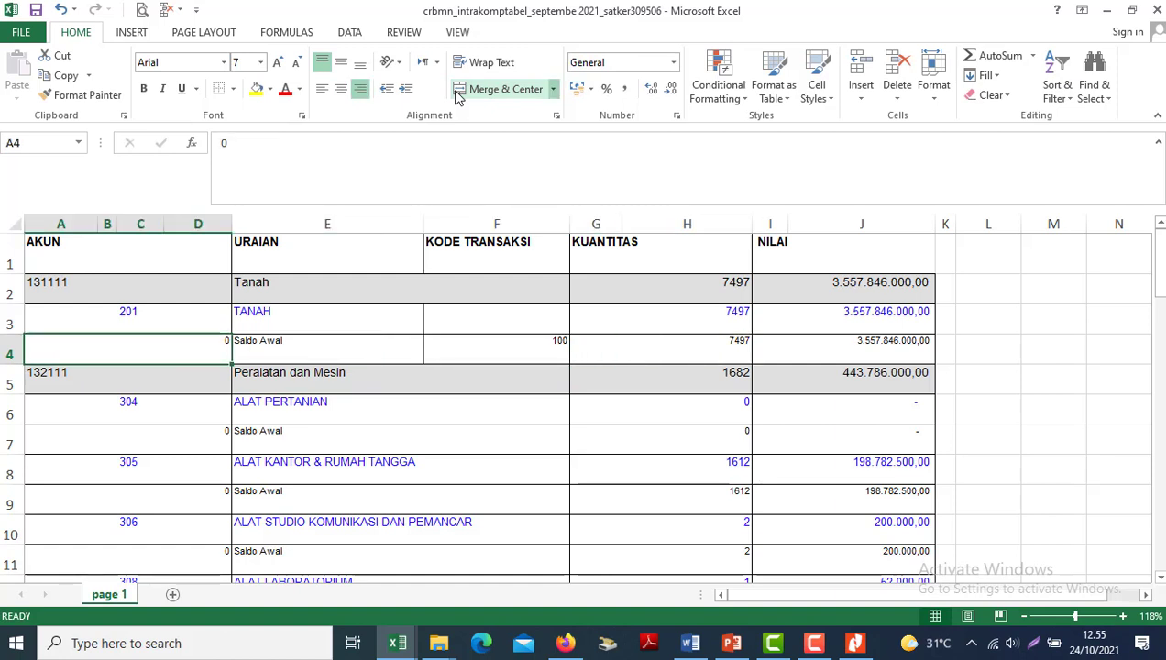
key(Right)
key(Right)
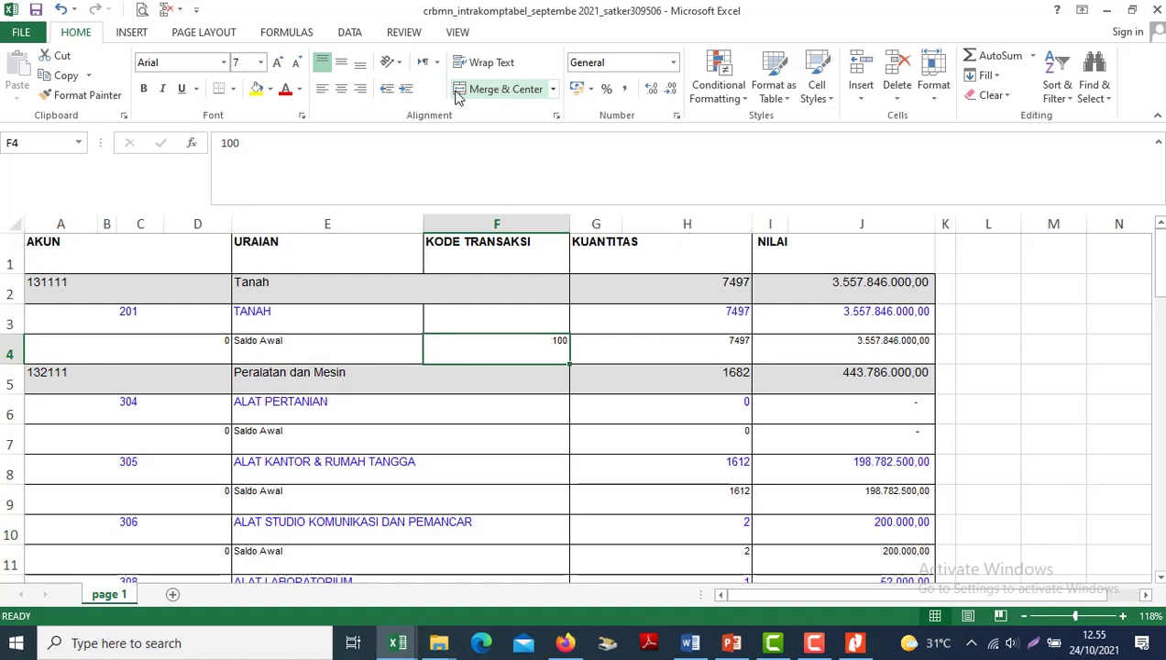
- Replace the AKUN value of the Saldo Awal entry in row 4 with 131111
key(Left)
key(Left)
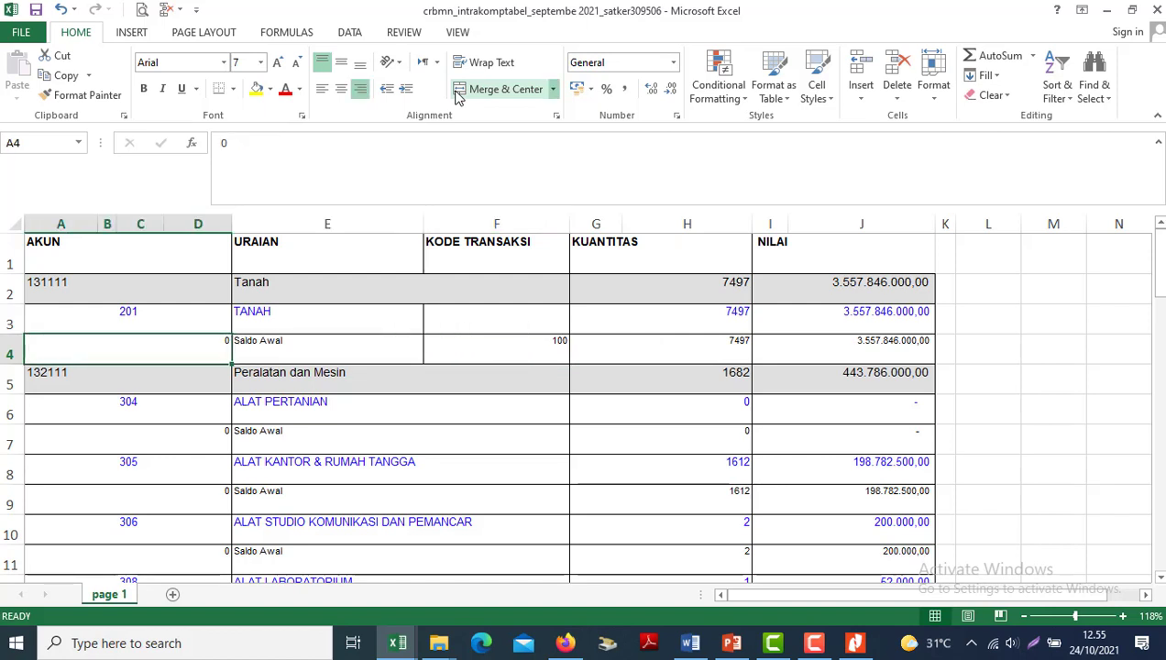
click(457, 93)
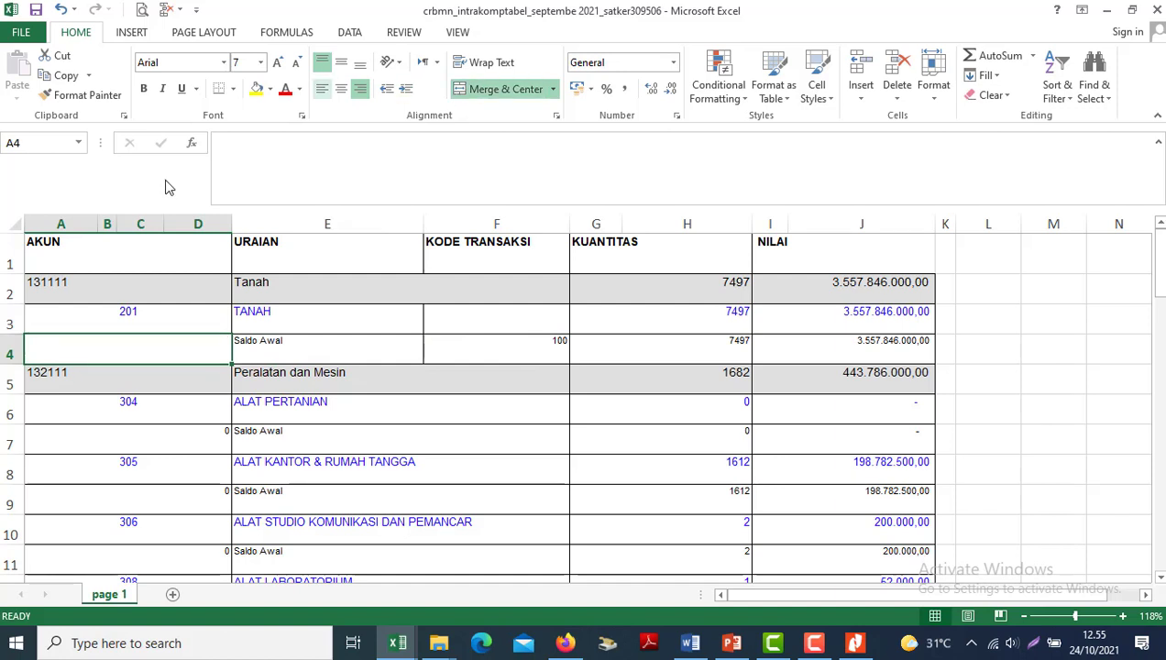
click(69, 285)
double_click(68, 284)
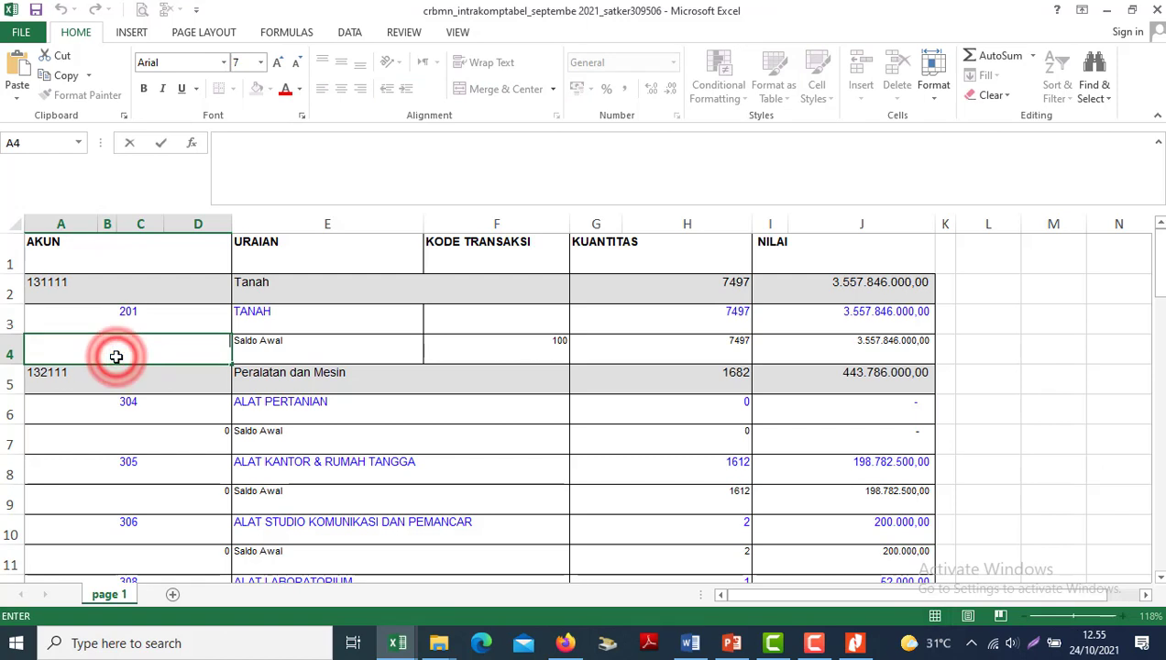
text(131111)
key(Down)
- Unmerge the Saldo Awal cell in row 7 across URAIAN and KODE TRANSAKSI and enter 100 as its KODE TRANSAKSI
key(Down)
key(Down)
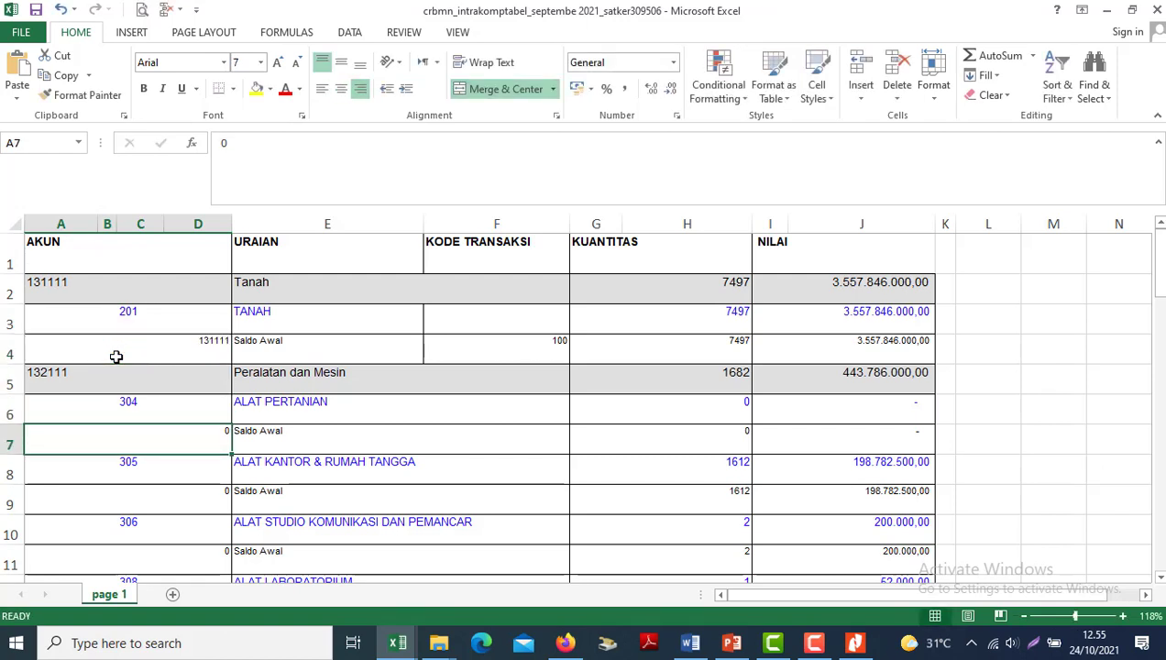
key(Right)
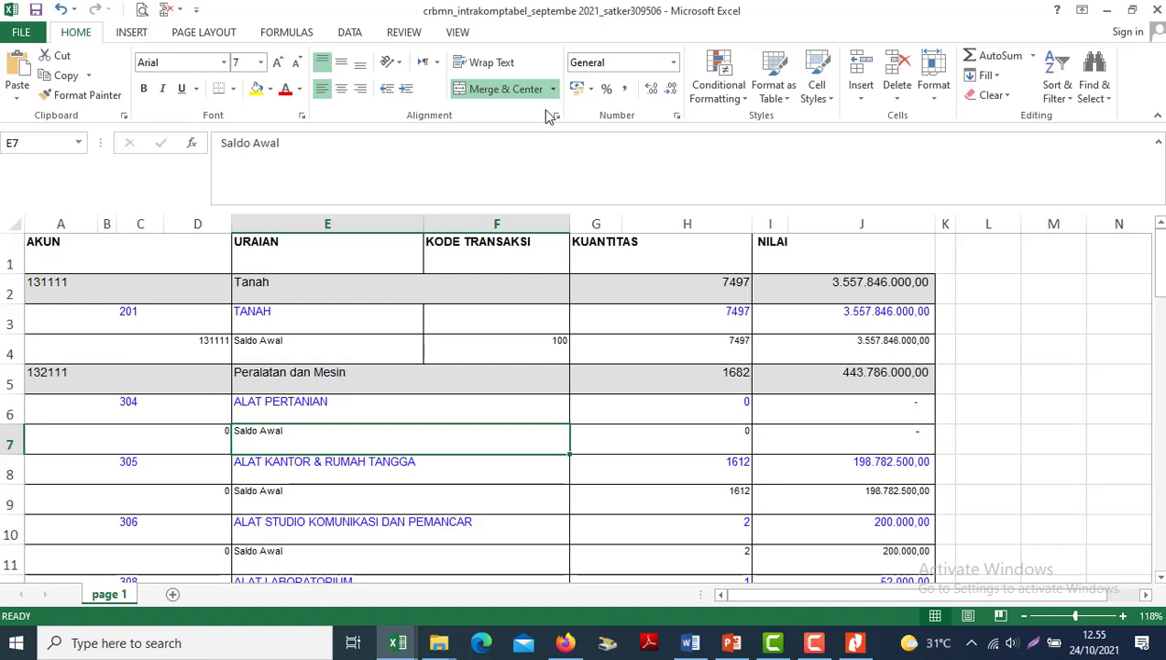
click(471, 91)
key(Left)
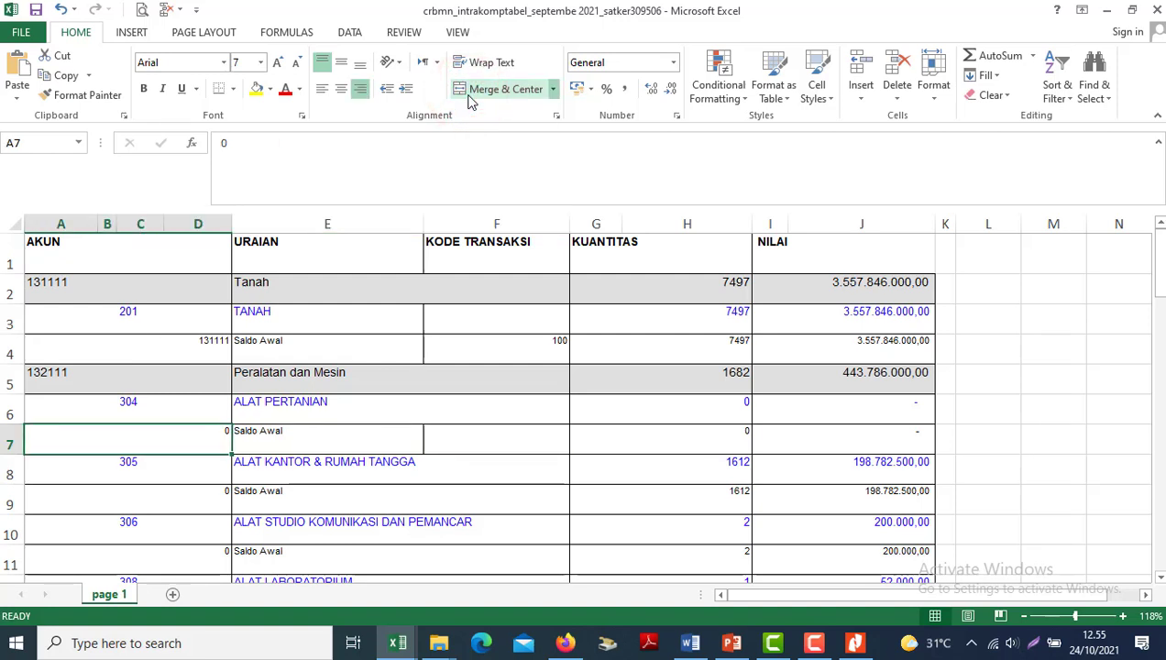
key(Right)
key(Right)
text(1)
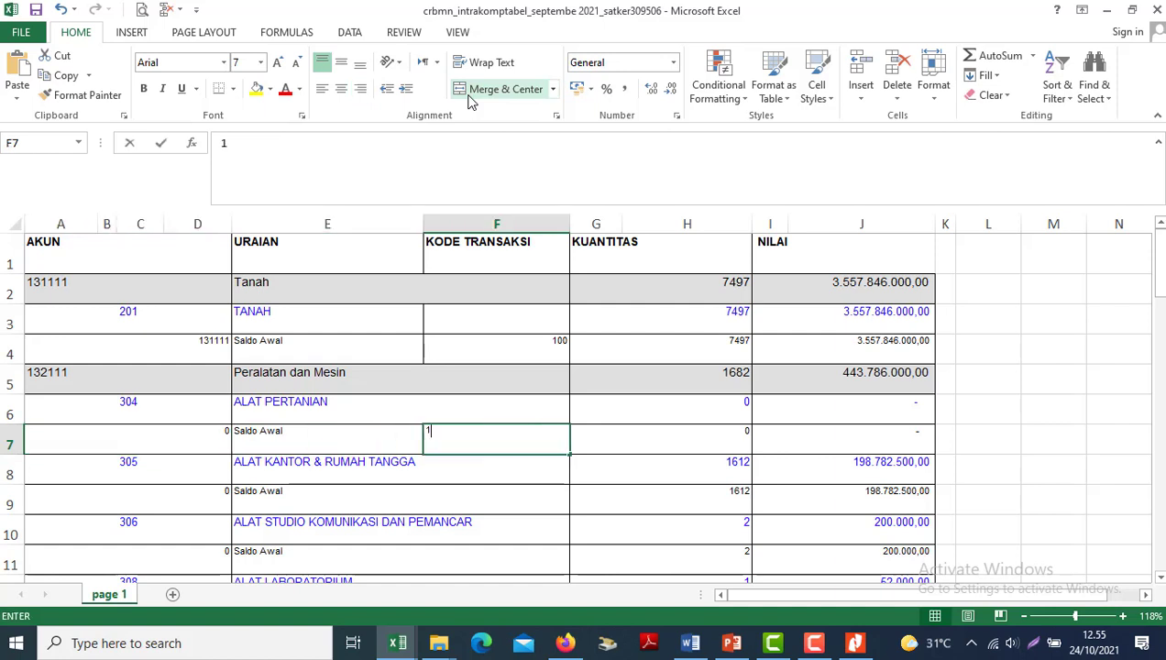
text(00)
key(Return)
- Copy the account code 132111 from the Peralatan dan Mesin row into the AKUN cell of the Saldo Awal entry in row 7
key(Up)
key(Left)
key(Up)
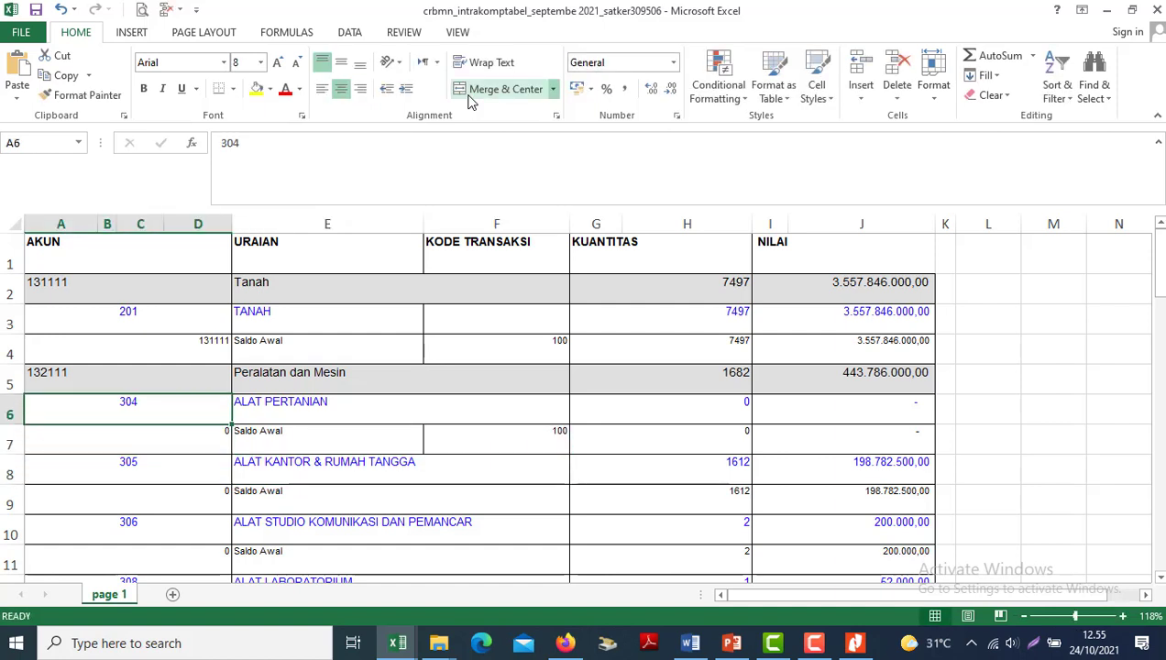
key(Up)
double_click(307, 143)
key(ctrl+c)
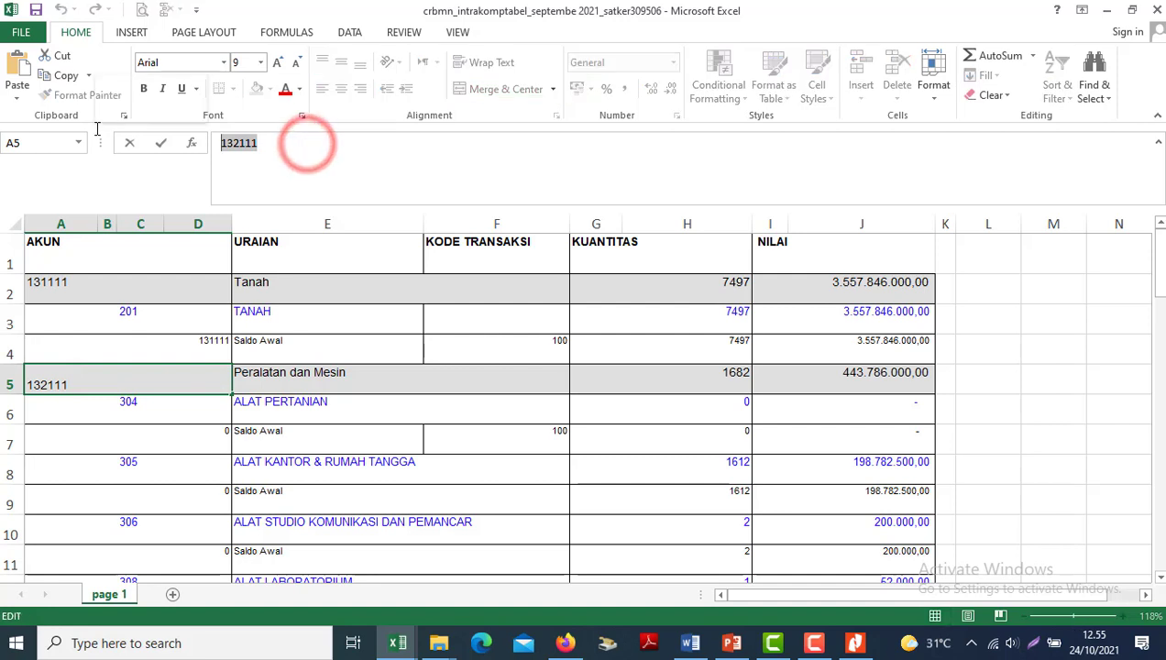
double_click(158, 443)
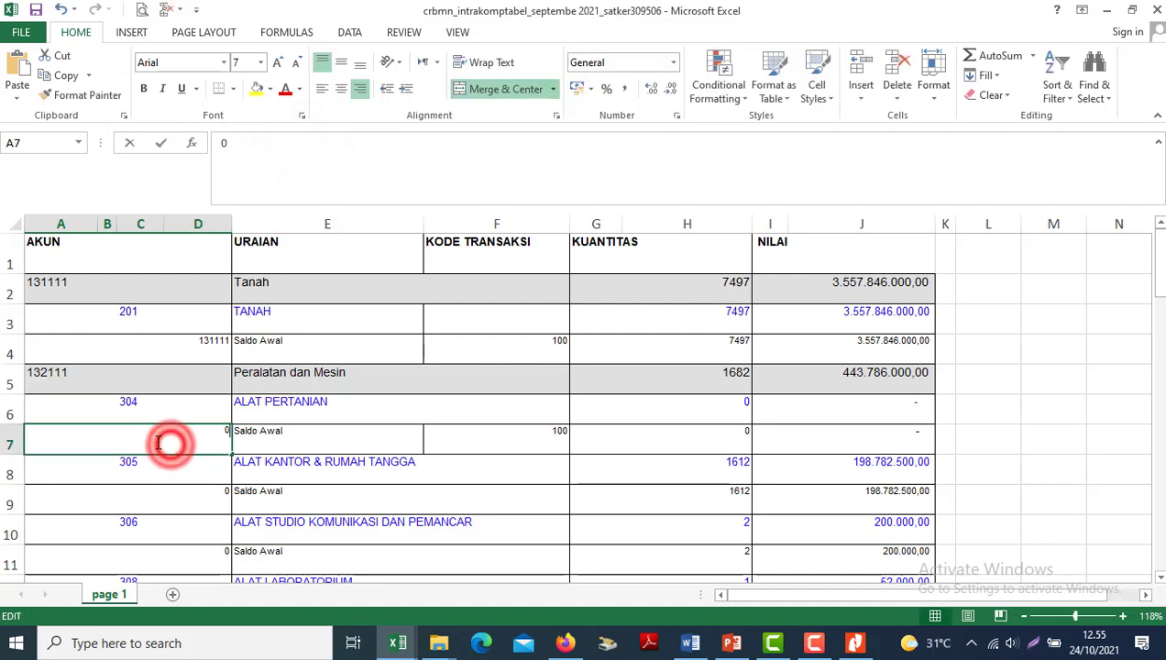
key(ctrl+v)
key(Return)
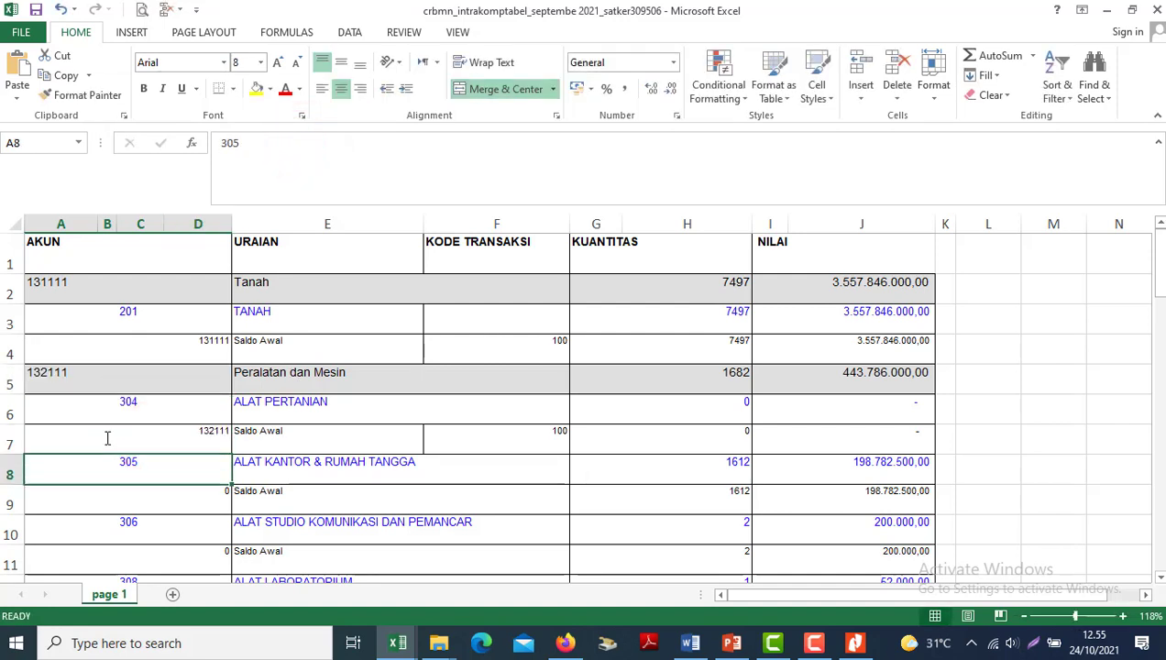
- Switch to the TRANSAKSI SIMAK BMN sheet, examine how AKUN and KODE TRANSAKSI are filled for each Saldo Awal line, and leave the sheet
click(108, 438)
key(Up)
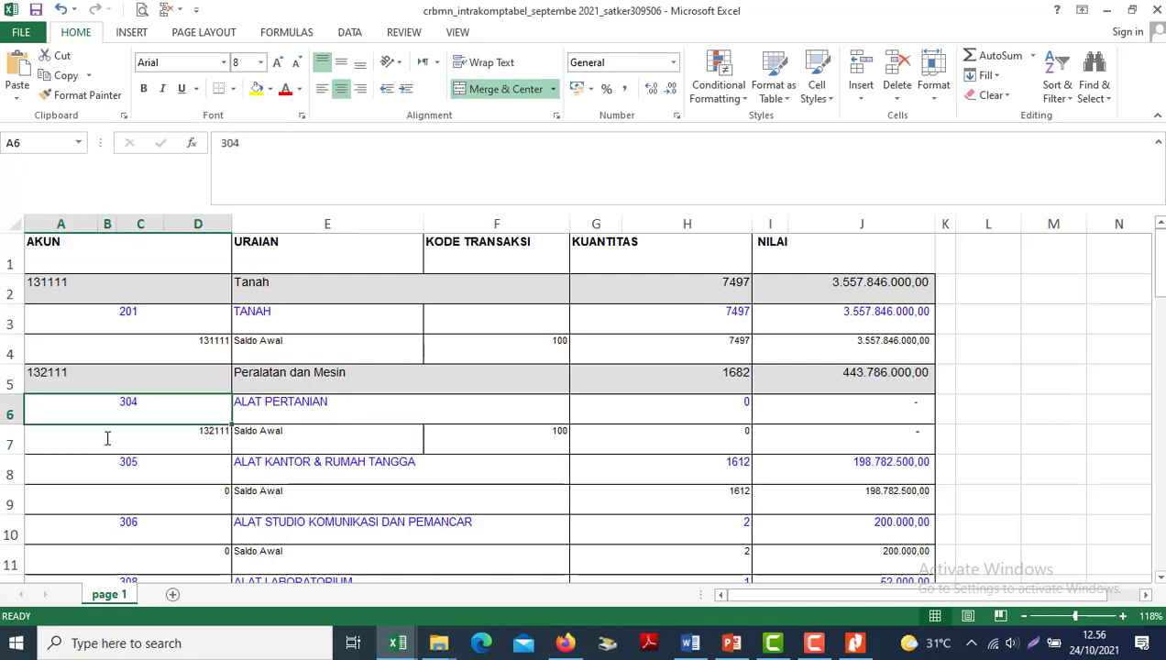
key(Down)
key(Right)
key(alt+Tab)
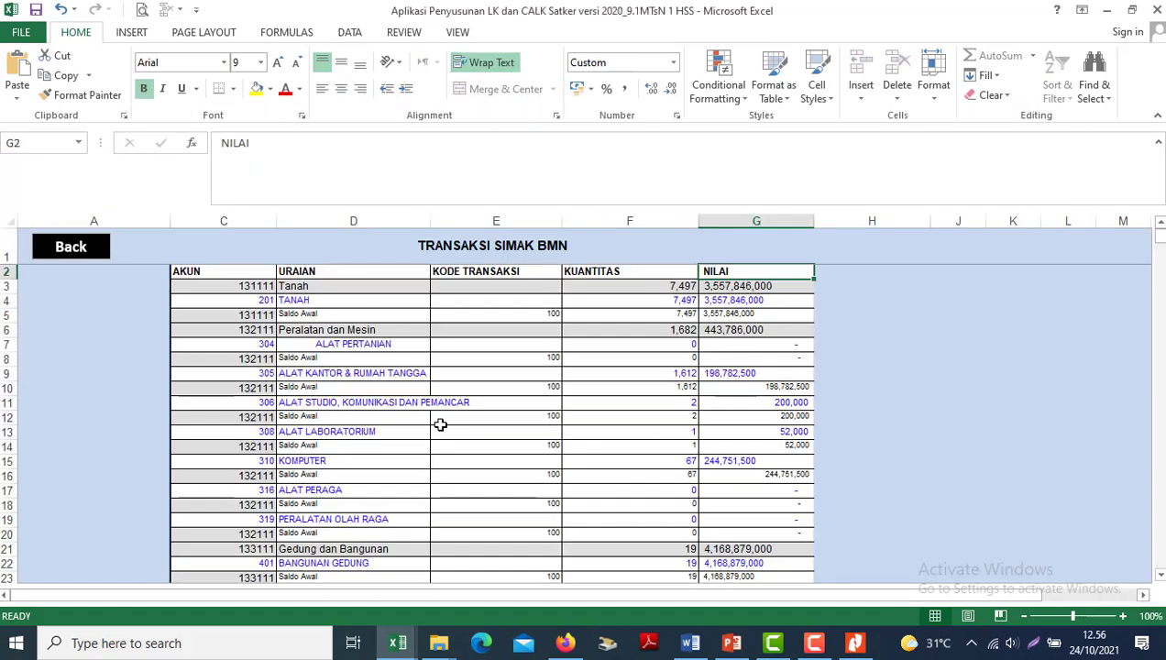
click(251, 341)
key(Up)
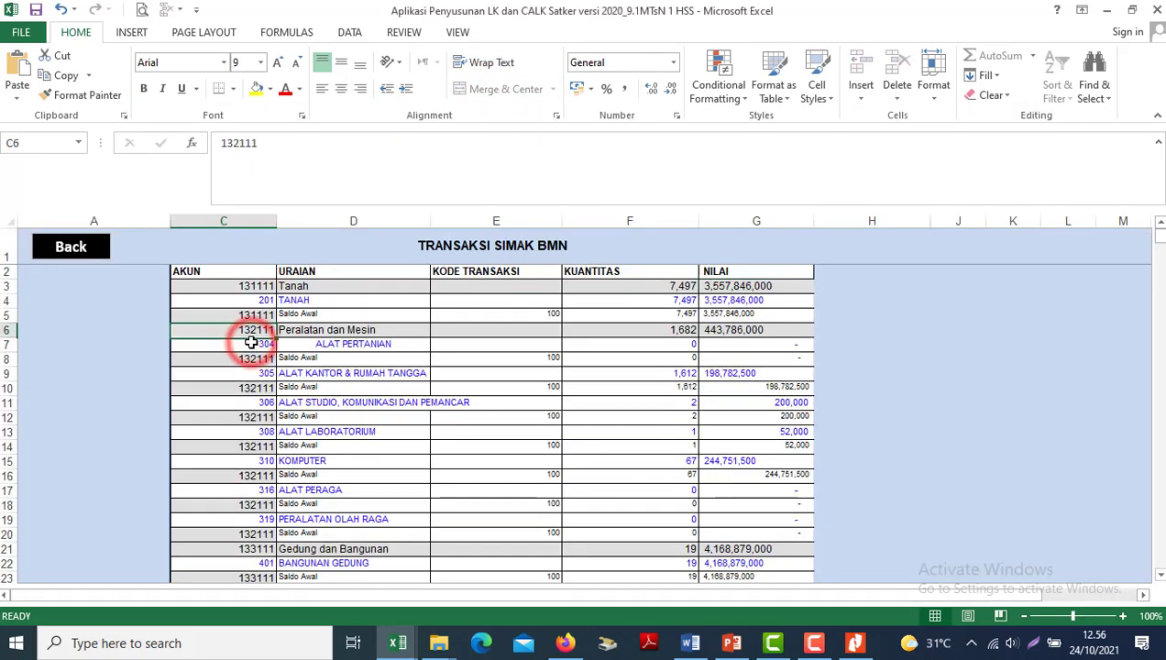
key(Right)
key(Right)
key(Right)
key(Up)
key(Left)
key(Down)
key(Down)
key(Down)
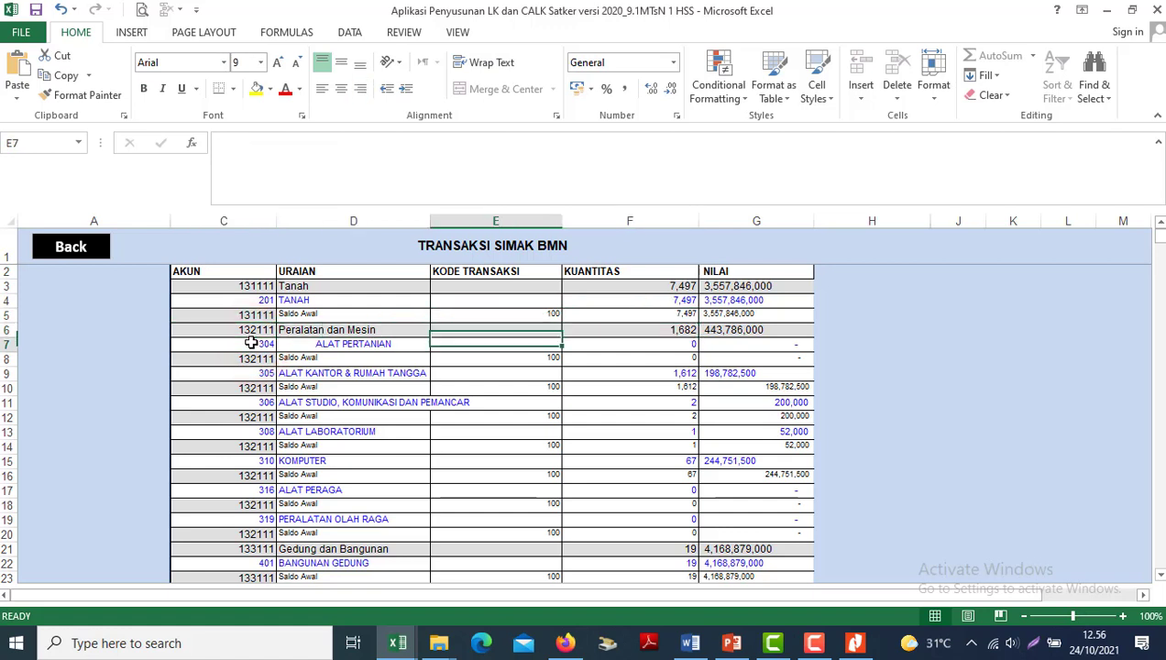
key(Down)
key(Down)
key(Down)
key(Down)
key(Down)
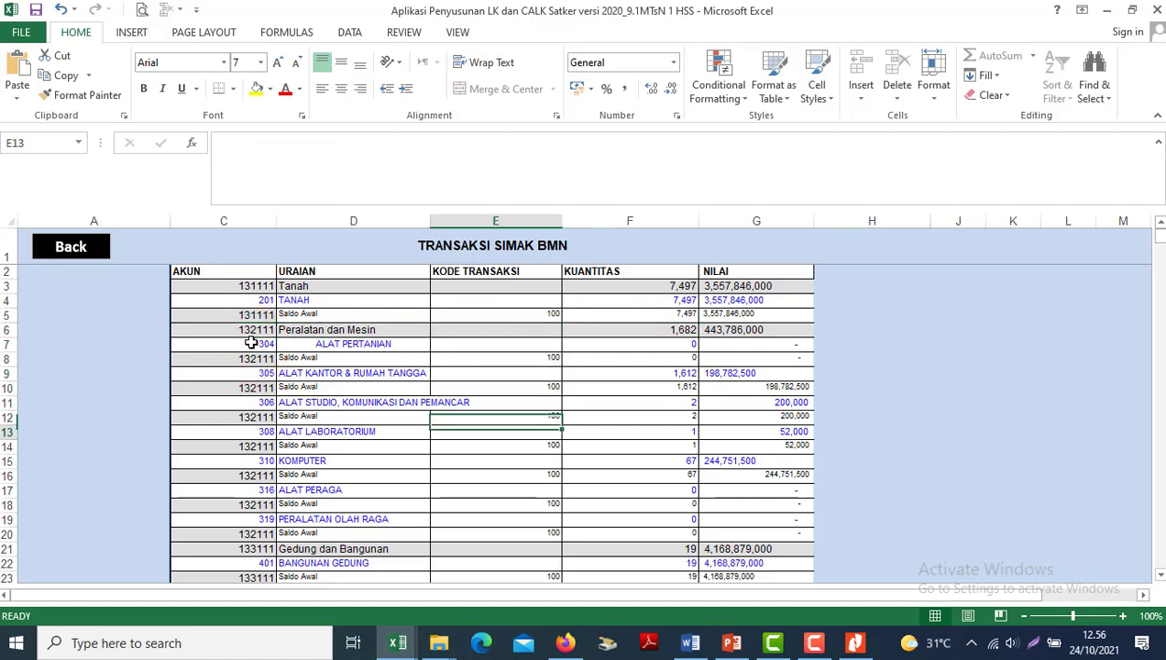
key(Up)
key(Down)
key(Down)
key(Down)
key(Down)
key(Down)
key(Down)
key(Down)
key(Down)
key(Down)
key(Down)
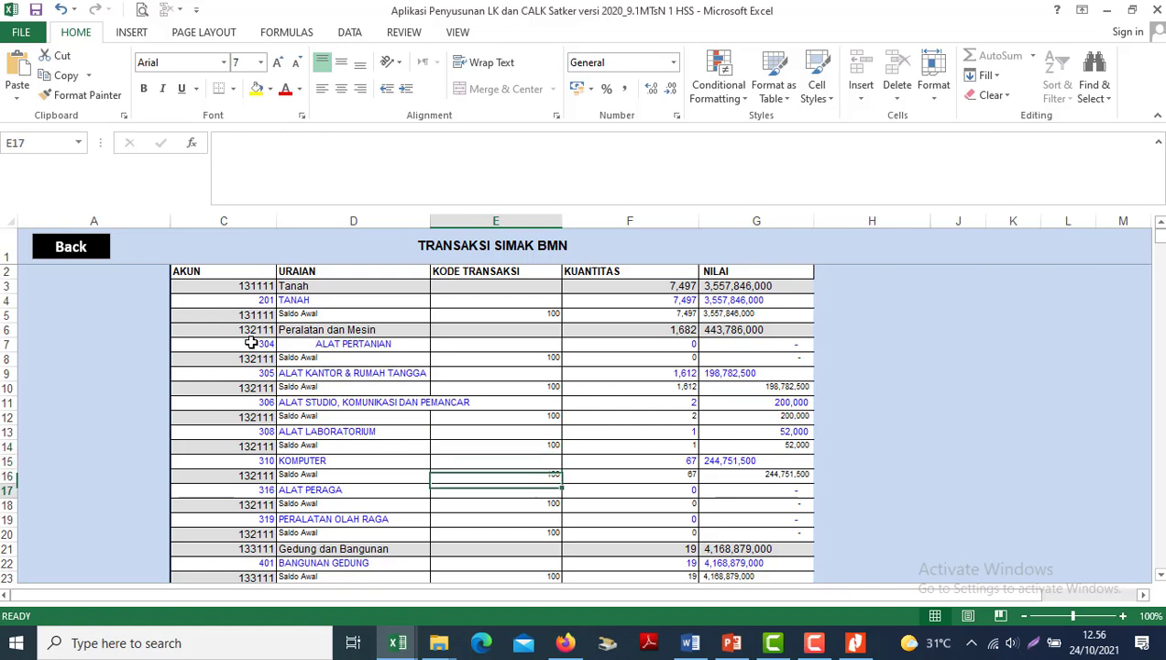
key(Up)
key(Up)
key(Up)
key(Up)
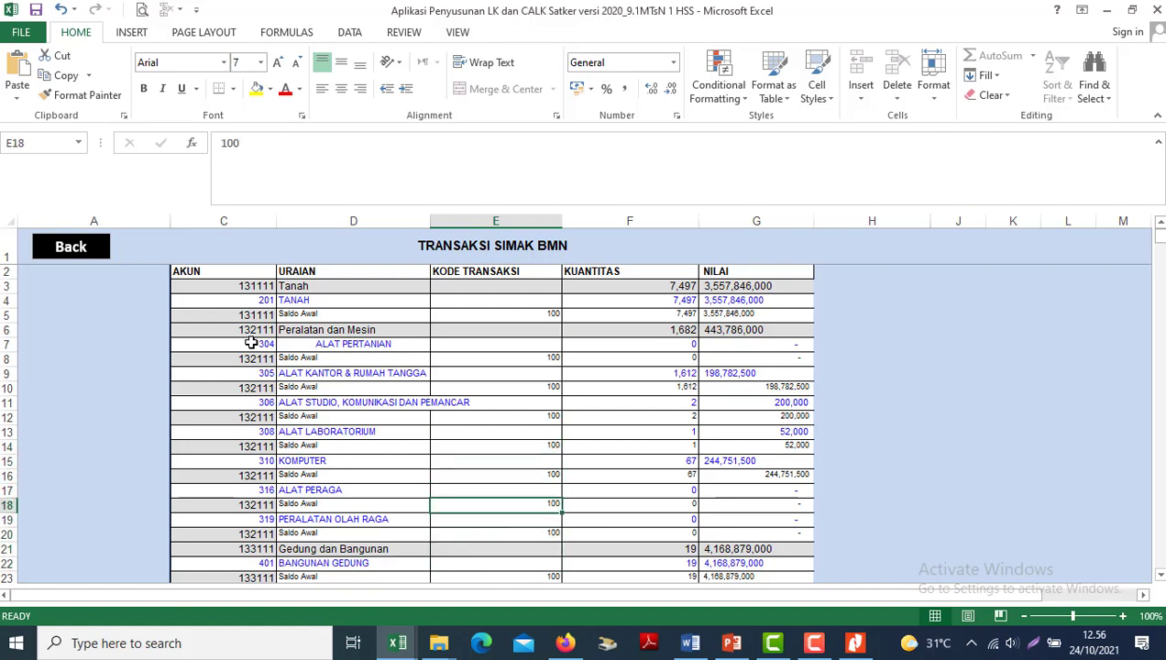
key(Down)
key(Down)
key(Down)
key(Down)
key(Down)
key(Down)
key(Left)
key(Right)
key(Down)
key(Down)
key(Down)
key(Down)
key(Down)
key(Down)
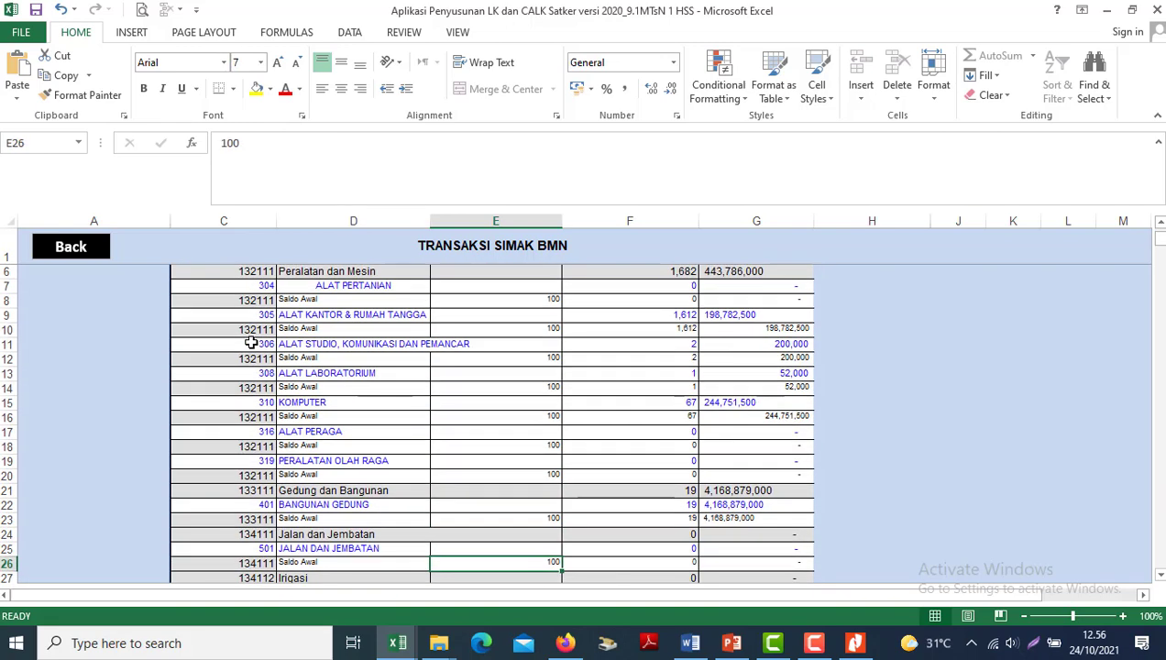
key(alt+Tab)
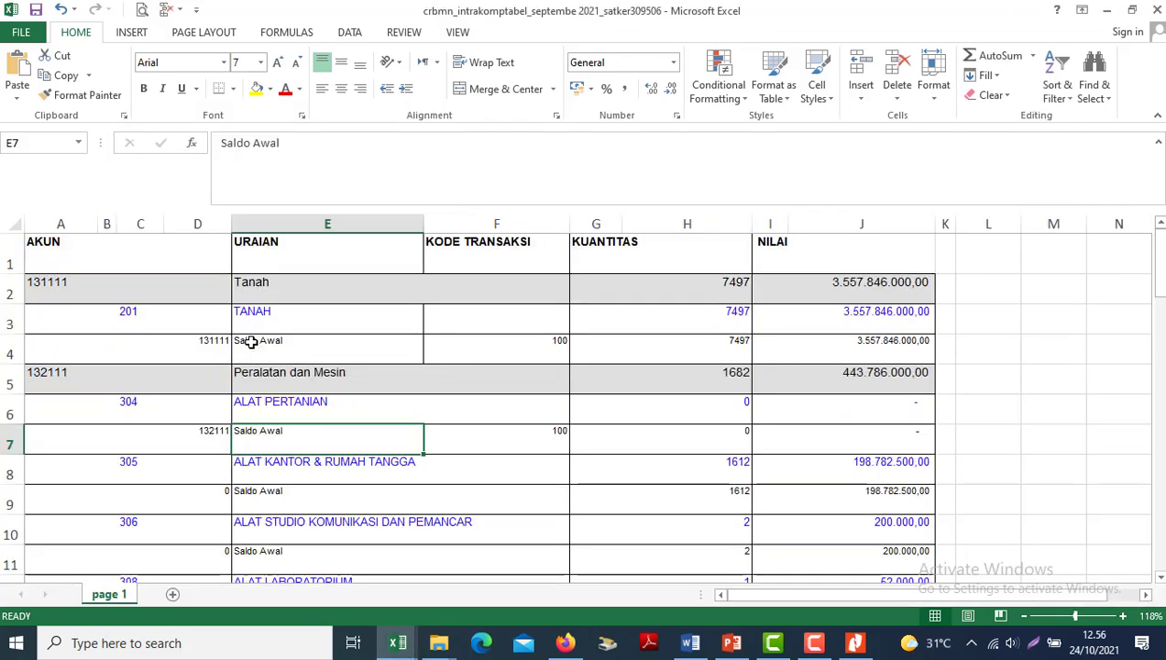
key(alt+Tab)
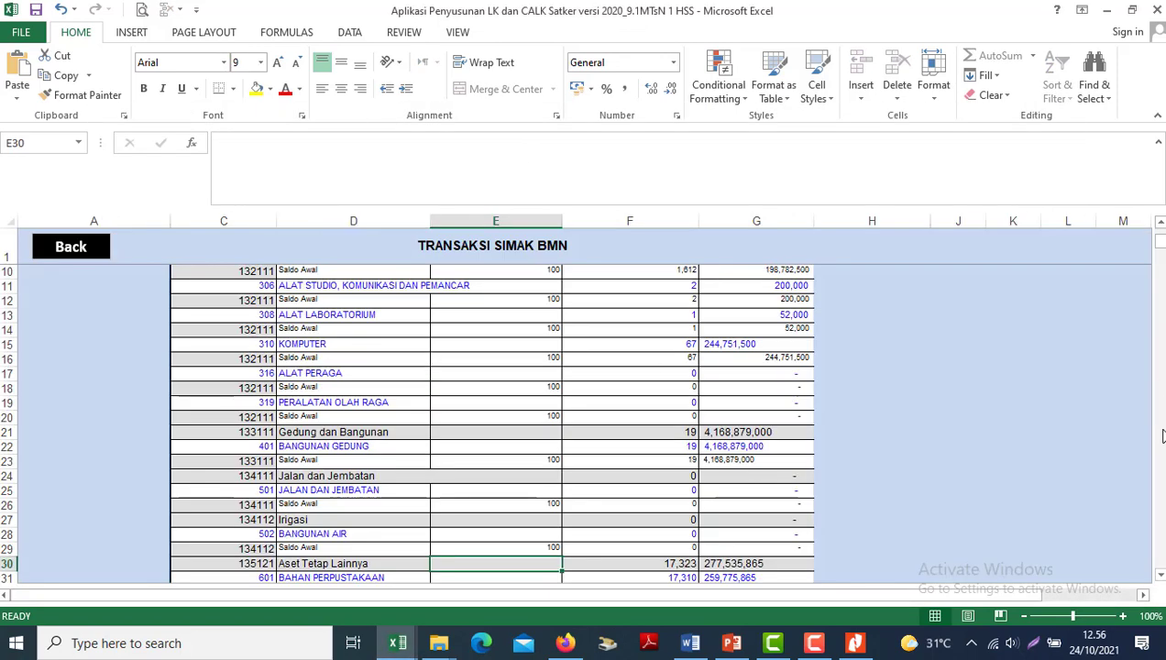
click(632, 328)
key(Up)
key(Up)
key(Up)
key(Up)
key(Up)
key(Up)
key(Up)
key(Up)
key(Up)
key(Up)
key(Up)
key(Up)
key(Up)
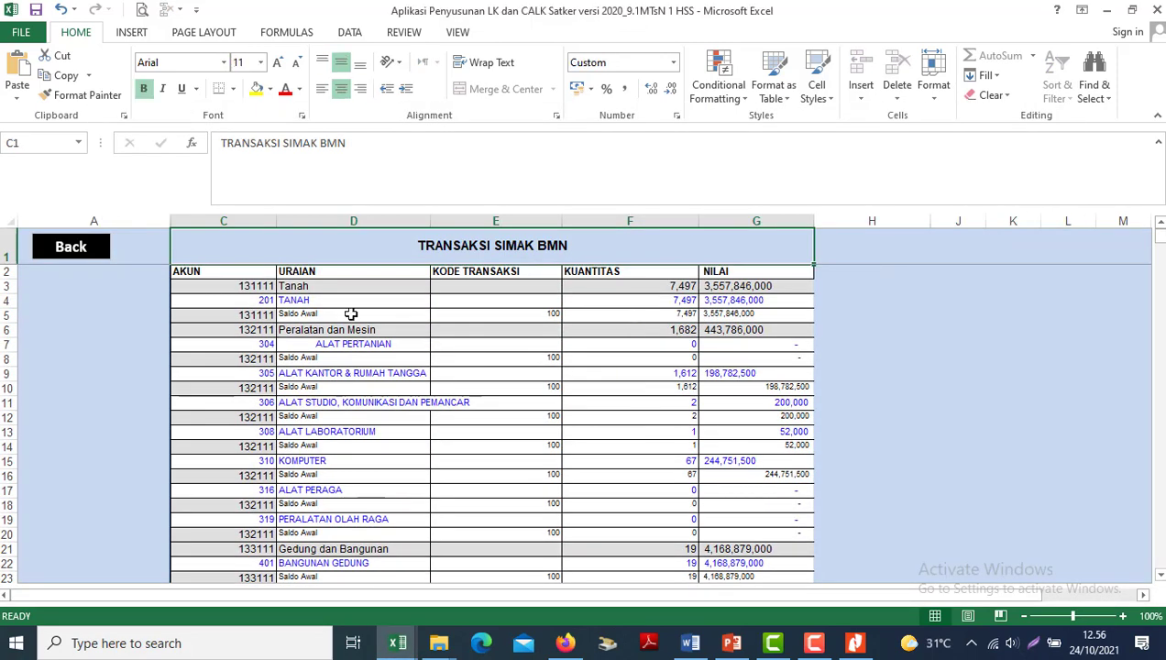
click(52, 249)
click(445, 317)
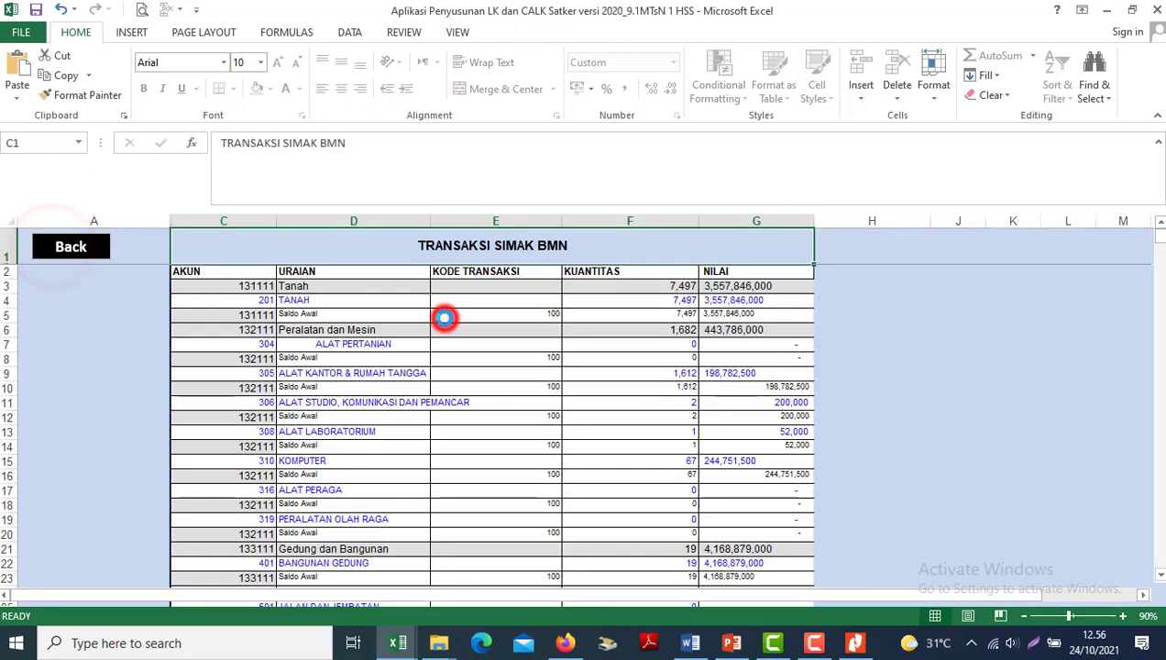
- Return to the crbmn intrakomptabel report and look through its remaining account groups and Saldo Awal lines below row 7
key(alt+Tab)
key(Down)
key(Down)
key(Down)
key(Down)
key(Down)
key(Down)
key(Down)
key(Down)
key(Down)
key(Down)
key(Down)
key(Down)
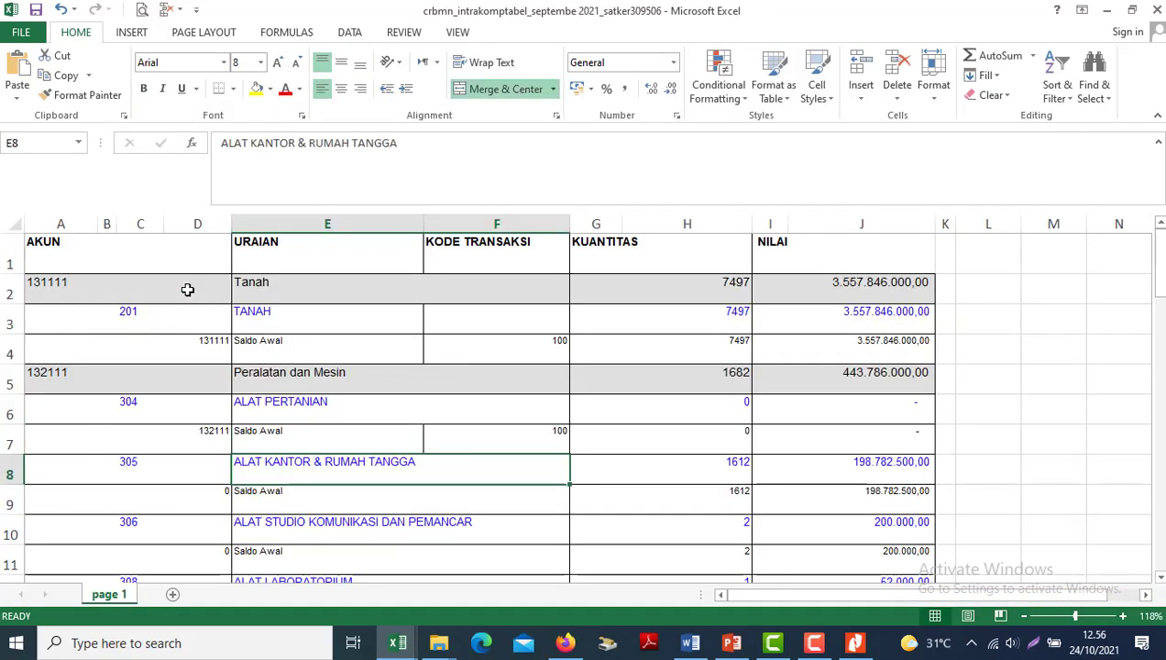
key(Down)
key(Down)
key(Down)
key(Down)
key(Down)
key(Down)
key(Down)
key(Down)
key(Down)
key(Down)
key(Down)
key(Down)
key(Down)
key(Down)
key(Down)
key(Down)
key(Down)
key(Down)
key(Down)
key(Down)
key(Up)
key(Up)
key(Up)
key(Up)
key(Up)
key(Up)
key(Up)
key(Up)
key(Up)
key(Up)
key(Up)
key(Up)
key(Up)
key(Up)
key(Up)
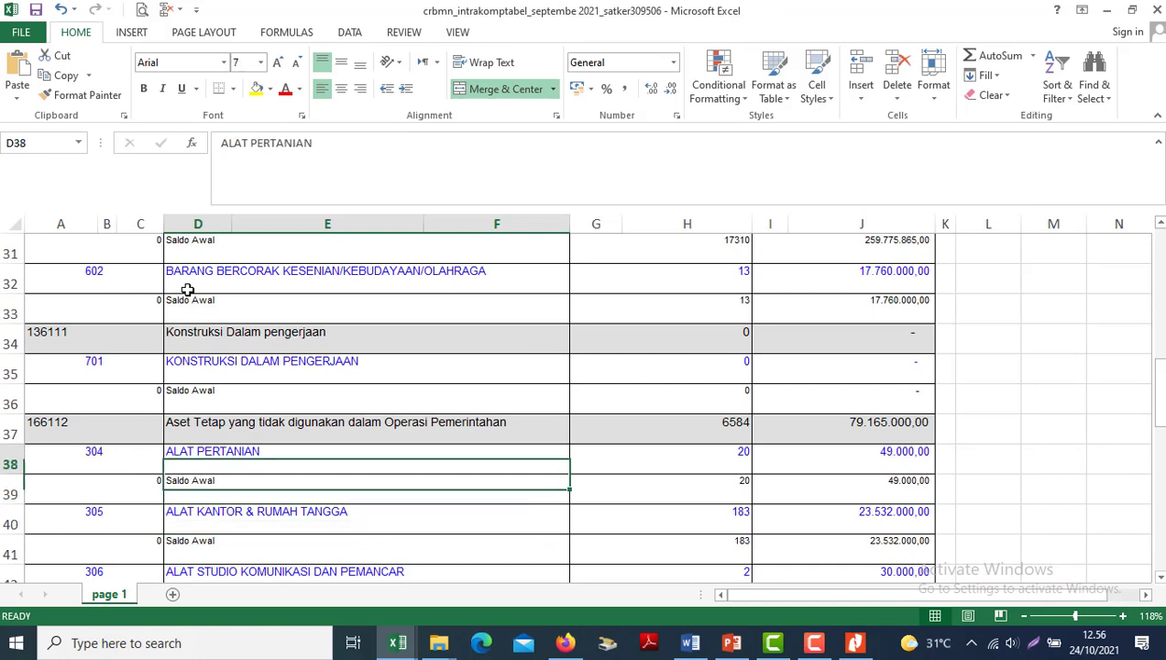
- Review the crbmn report's rows up to the header, including the completed Saldo Awal lines under Tanah and Peralatan dan Mesin
key(Up)
key(Up)
key(Up)
key(Up)
key(Up)
key(Up)
key(Up)
key(Up)
key(Up)
key(Up)
key(Up)
key(Up)
key(Up)
key(Up)
key(Up)
key(Up)
key(Up)
key(Up)
key(Up)
key(Up)
key(Down)
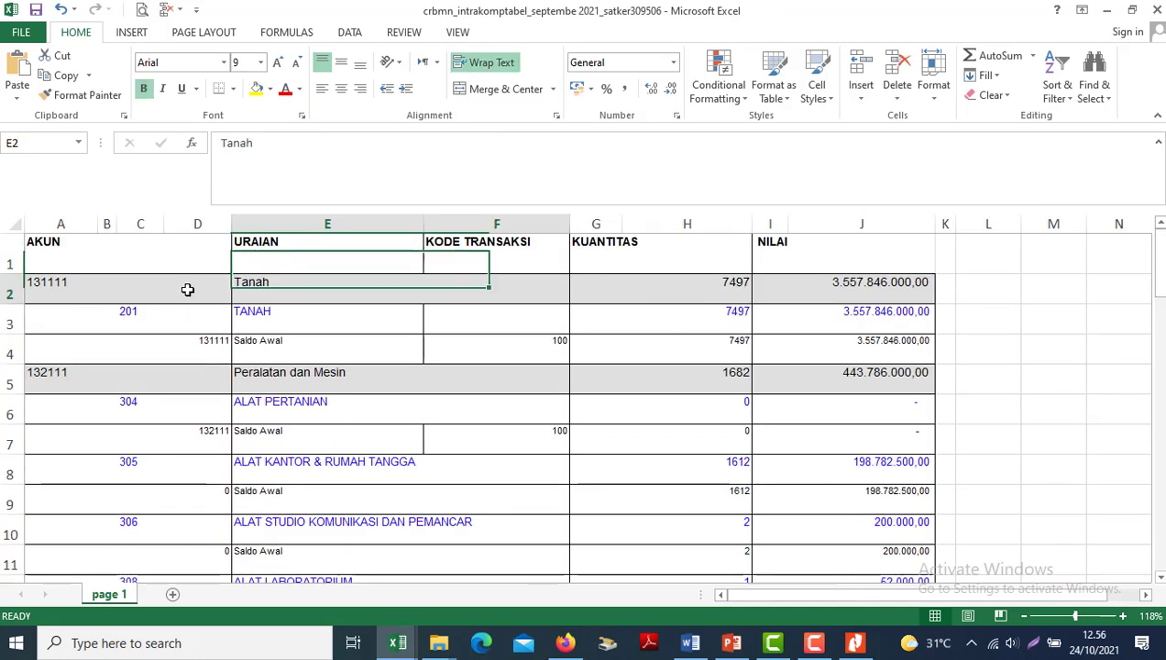
key(Down)
key(Down)
key(Down)
key(Down)
key(Down)
key(Down)
key(Down)
key(Down)
key(Down)
key(Down)
key(Down)
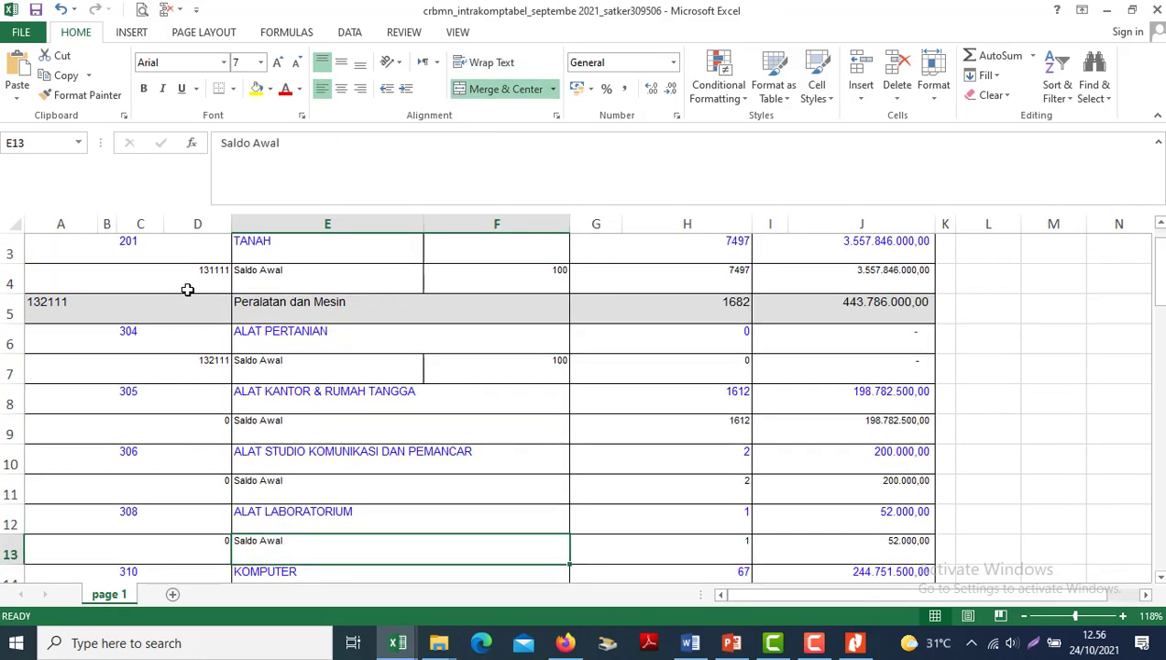
key(Up)
key(Up)
key(Up)
key(Up)
key(Up)
key(Up)
key(Up)
key(Up)
key(Up)
key(Up)
key(Up)
key(Up)
key(Right)
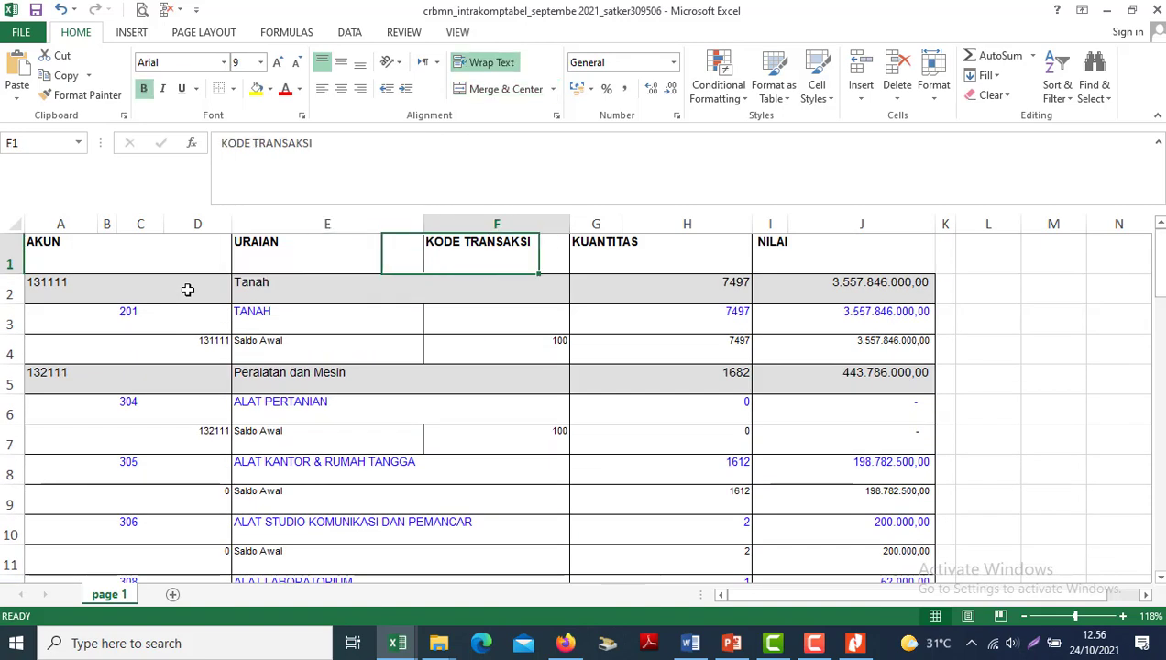
key(Left)
key(Left)
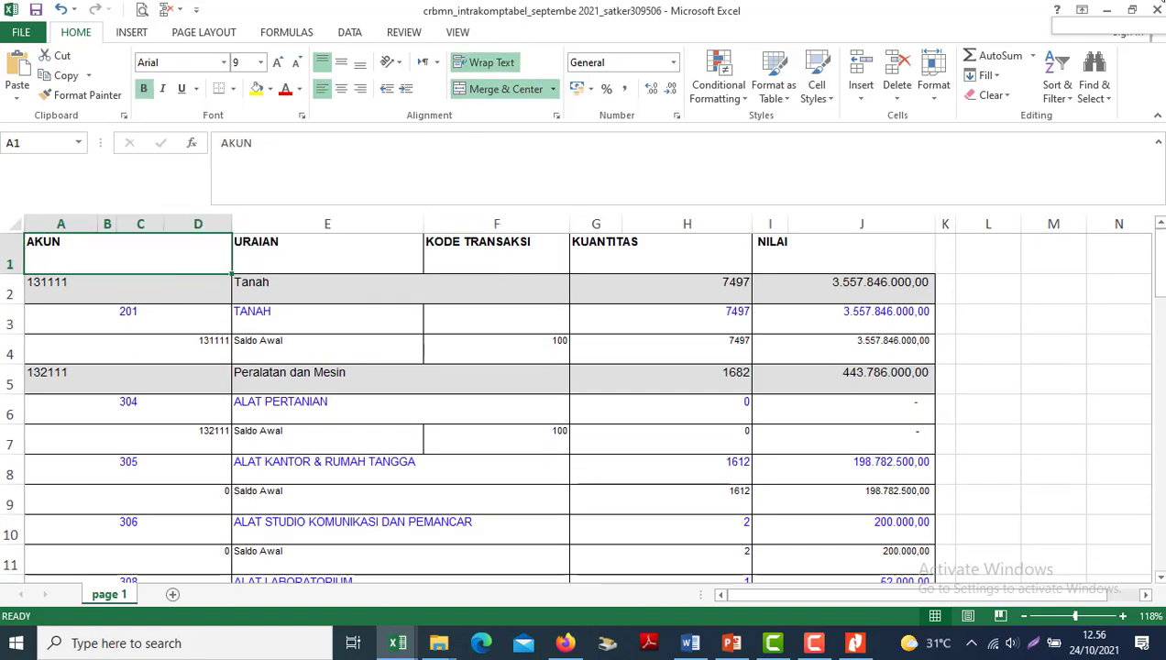
- Close the crbmn report workbook and open the Neraca analysis of the Analisis LK section in the CALK workbook
click(1152, 10)
click(582, 349)
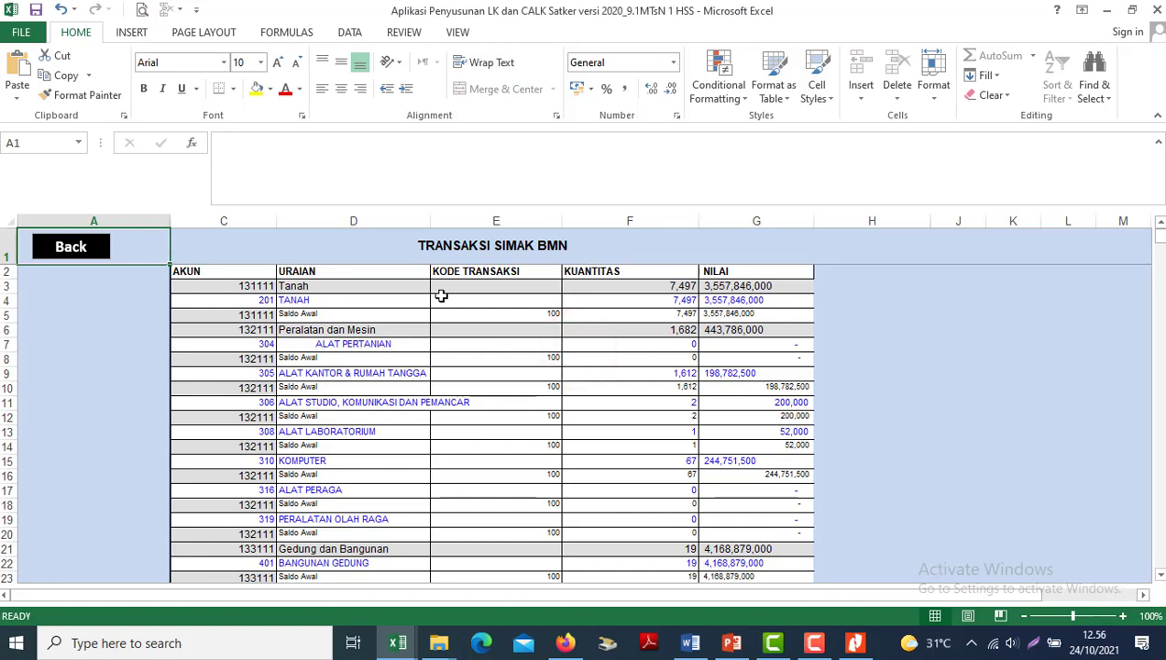
click(66, 244)
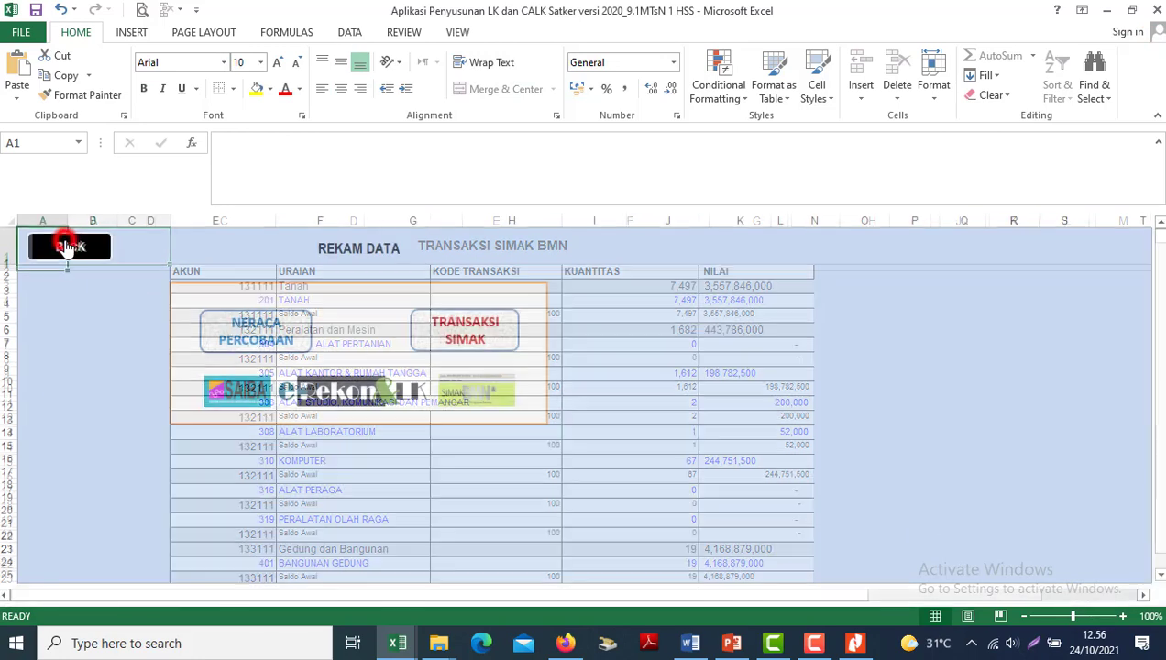
click(66, 245)
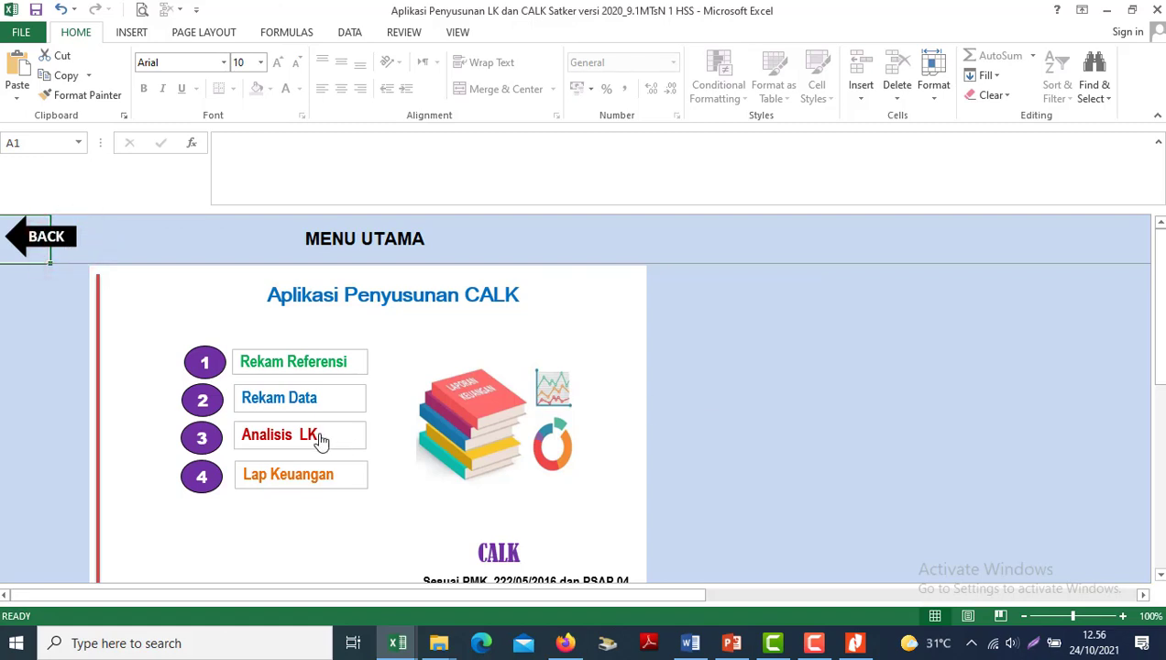
click(277, 404)
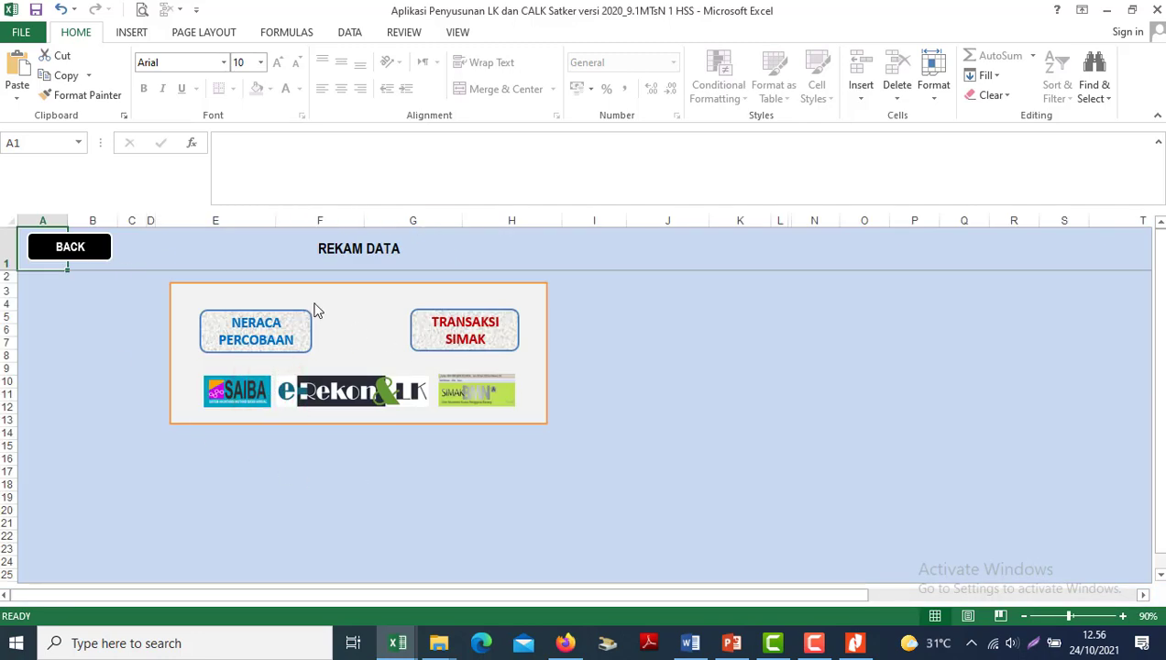
click(78, 250)
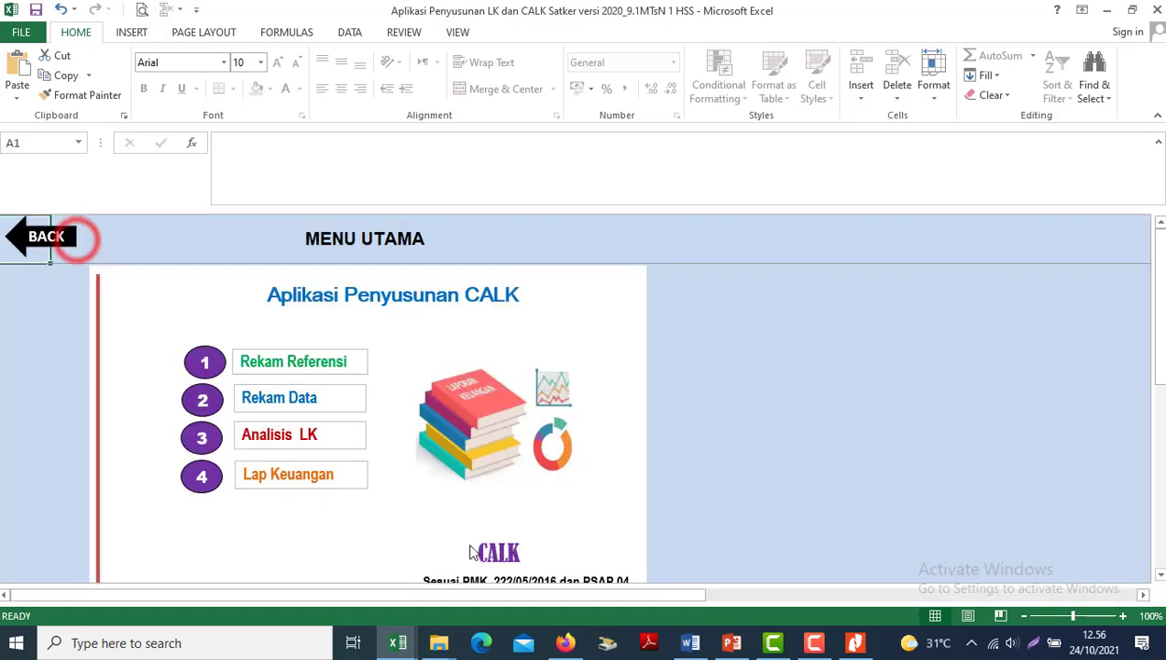
click(261, 447)
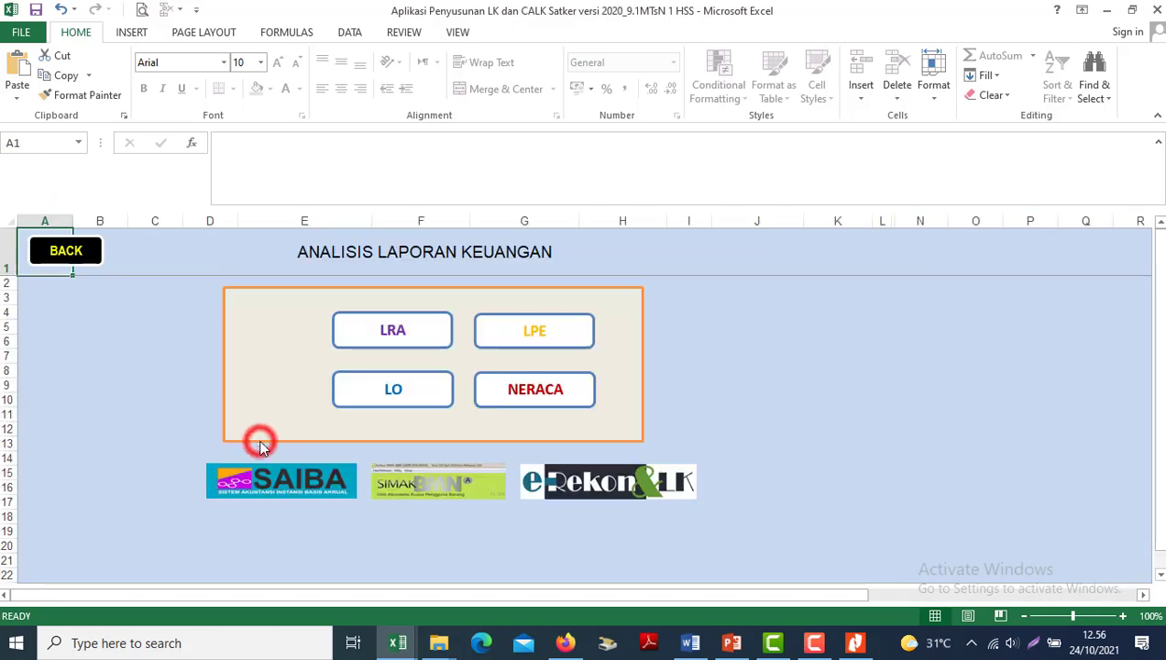
click(550, 394)
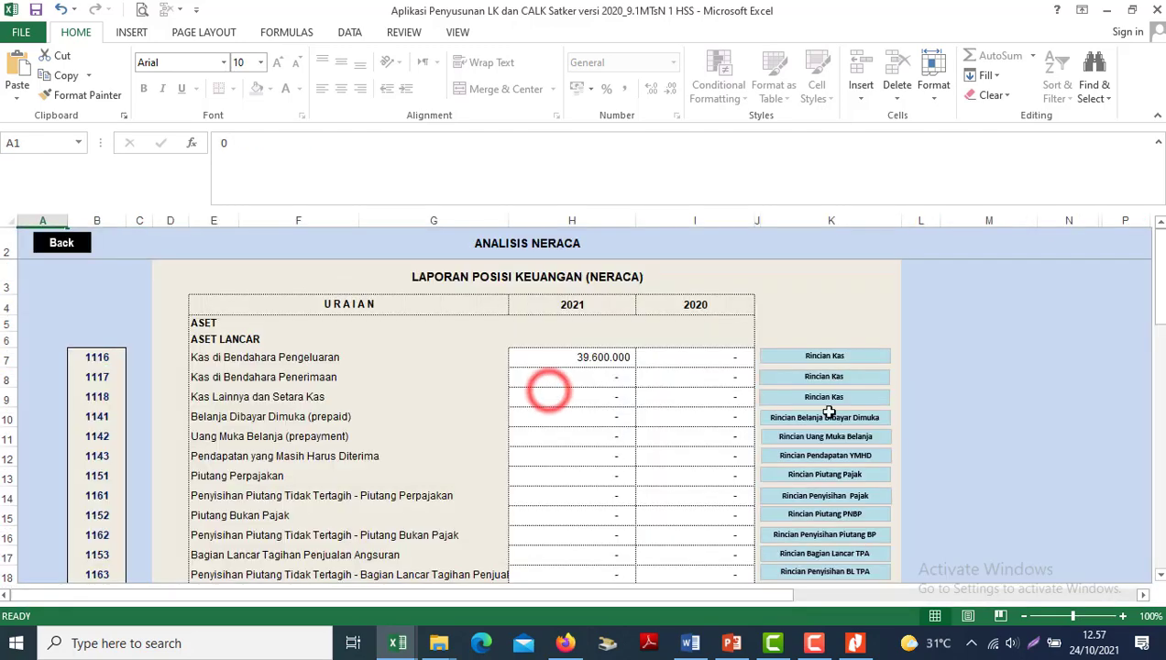
- Switch to the SAIBA application and log in by entering the account password
key(super+d)
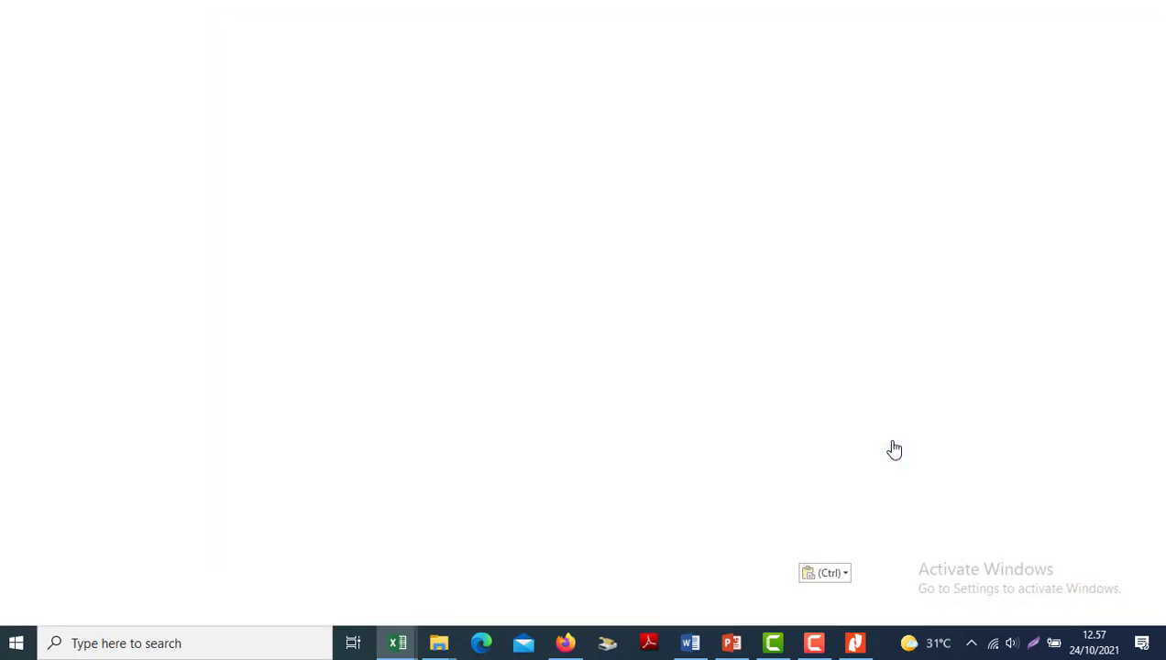
click(805, 268)
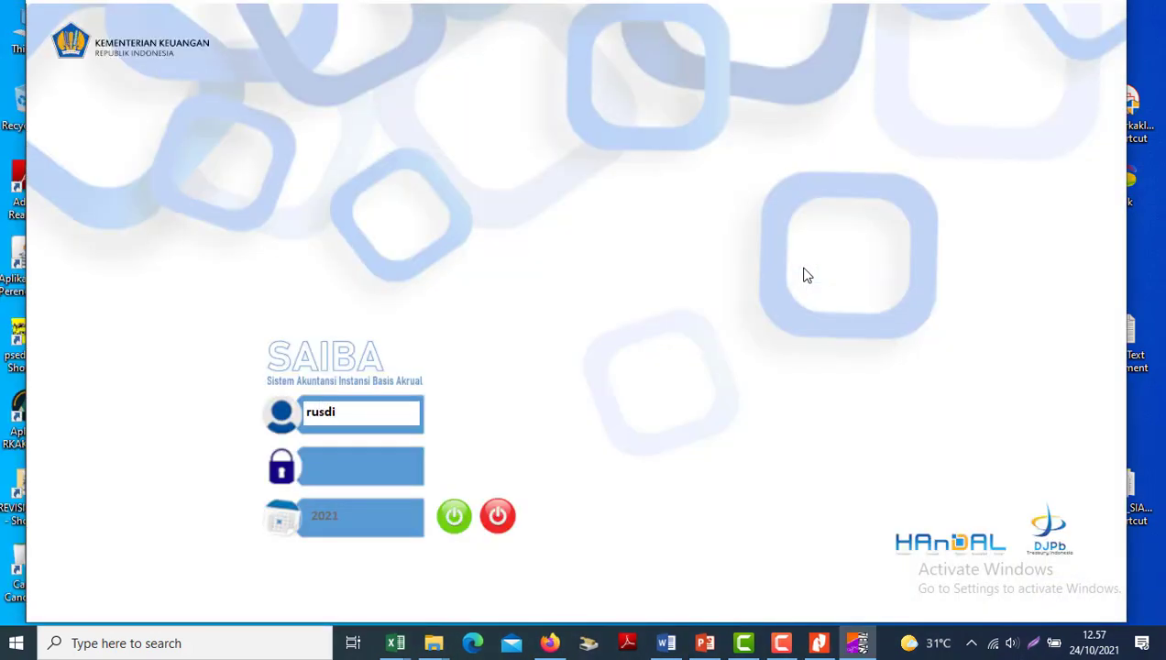
key(Tab)
text(1)
key(Tab)
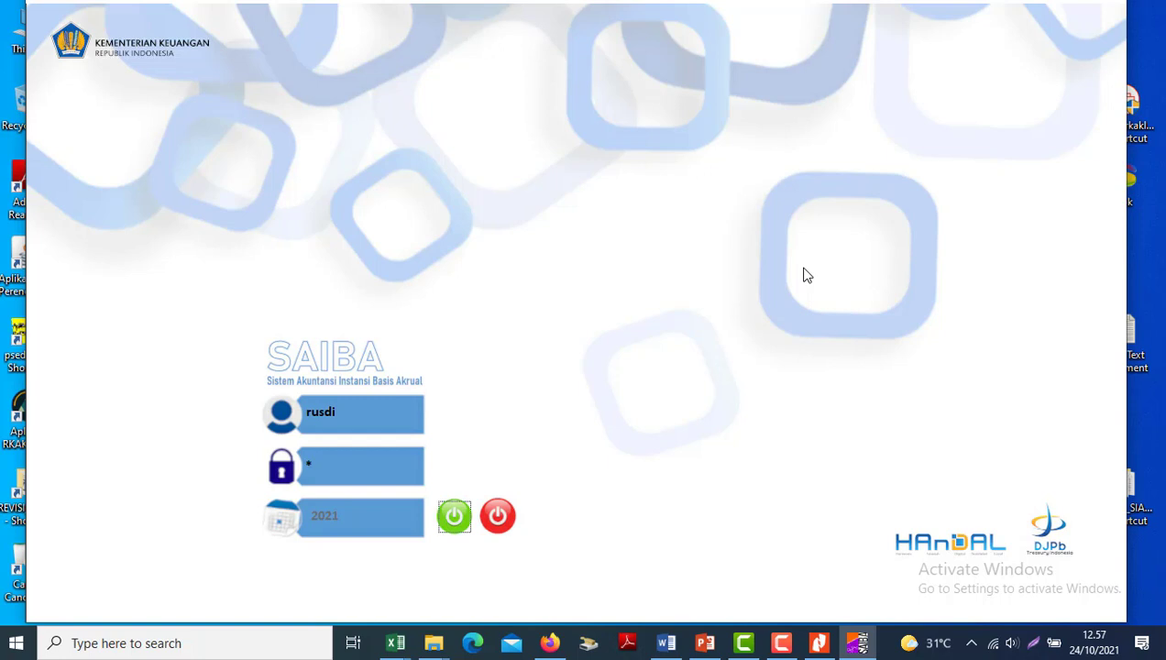
key(Return)
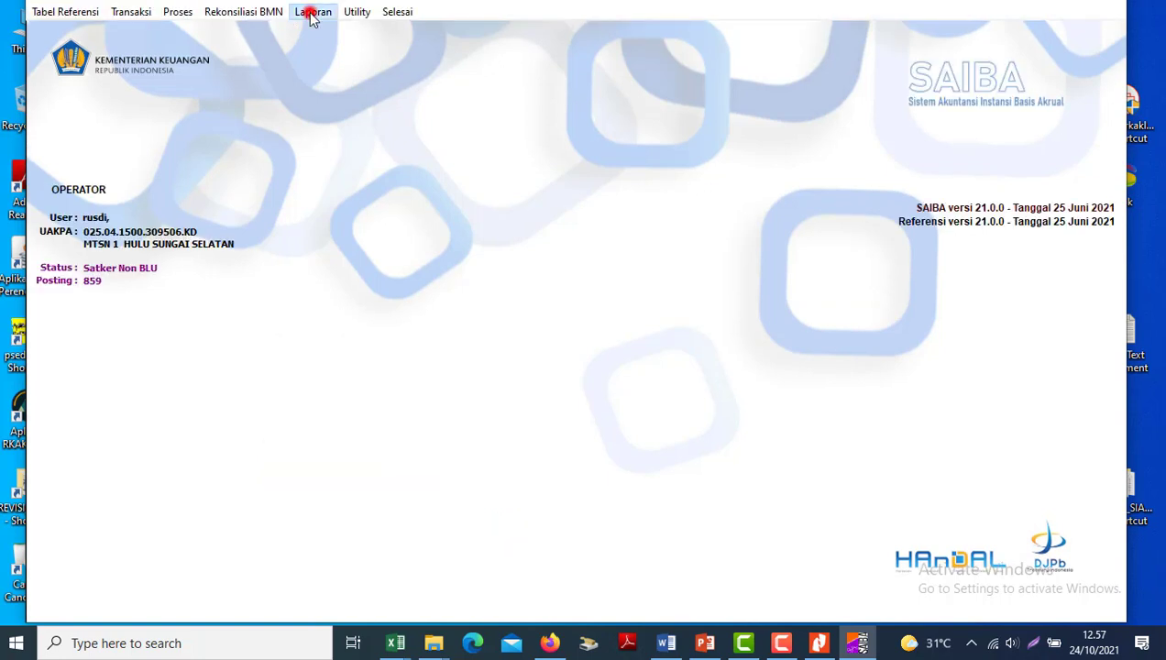
- Generate the monthly Neraca report for month 09 and enlarge its preview to 100%
click(313, 12)
click(322, 131)
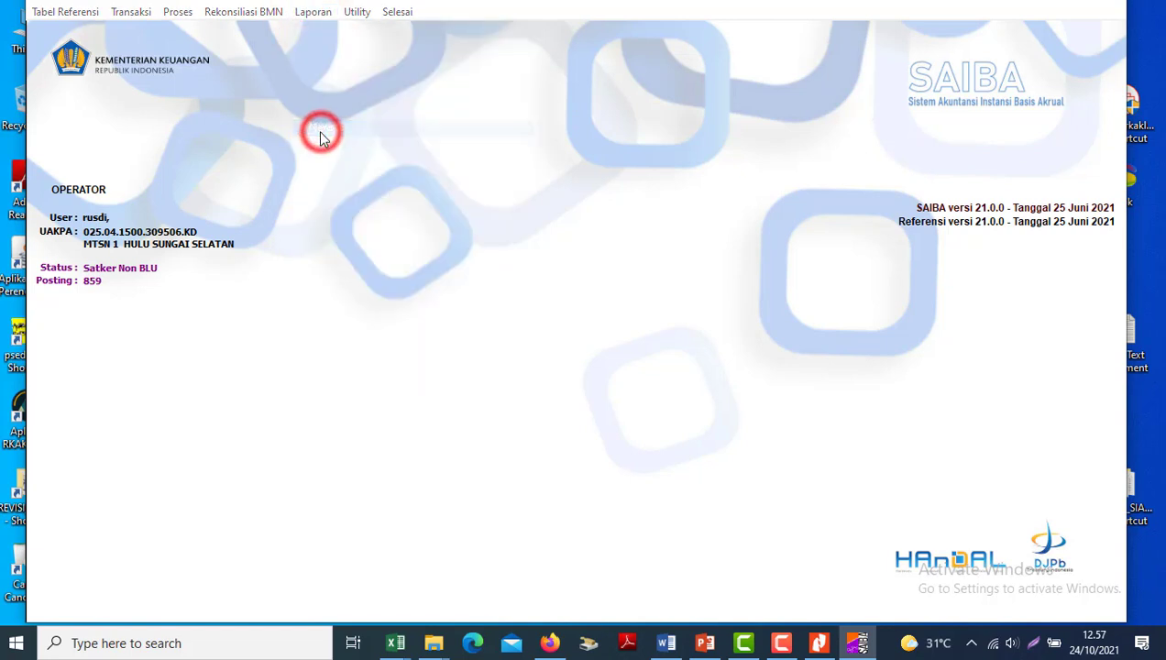
click(431, 279)
text(09)
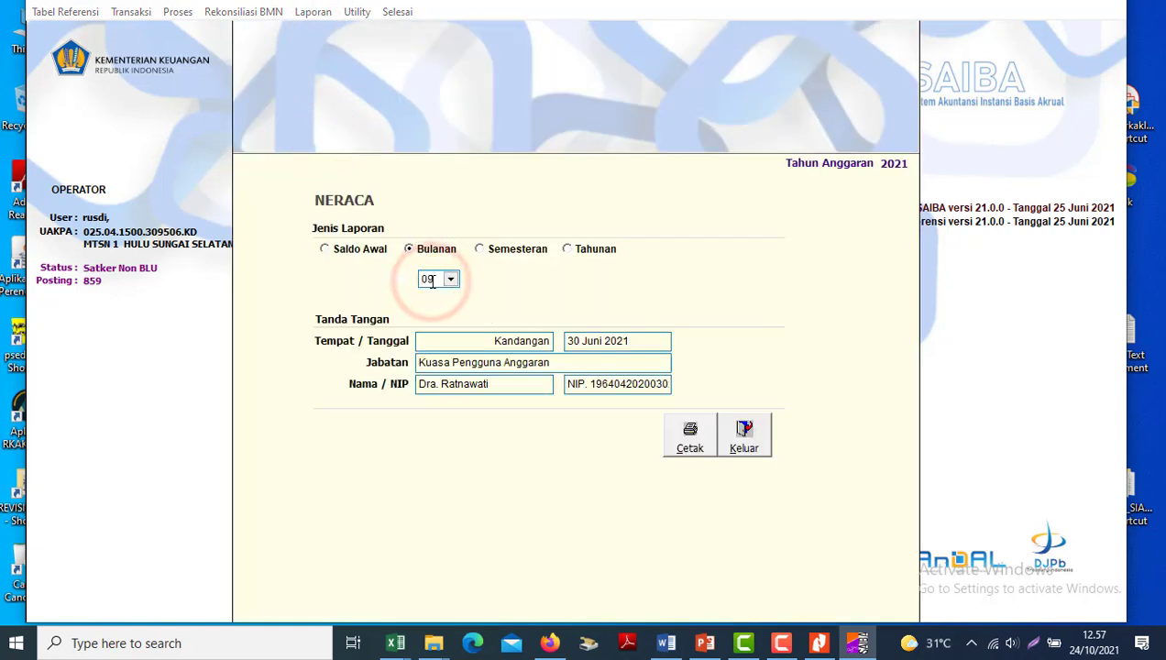
key(Tab)
click(683, 438)
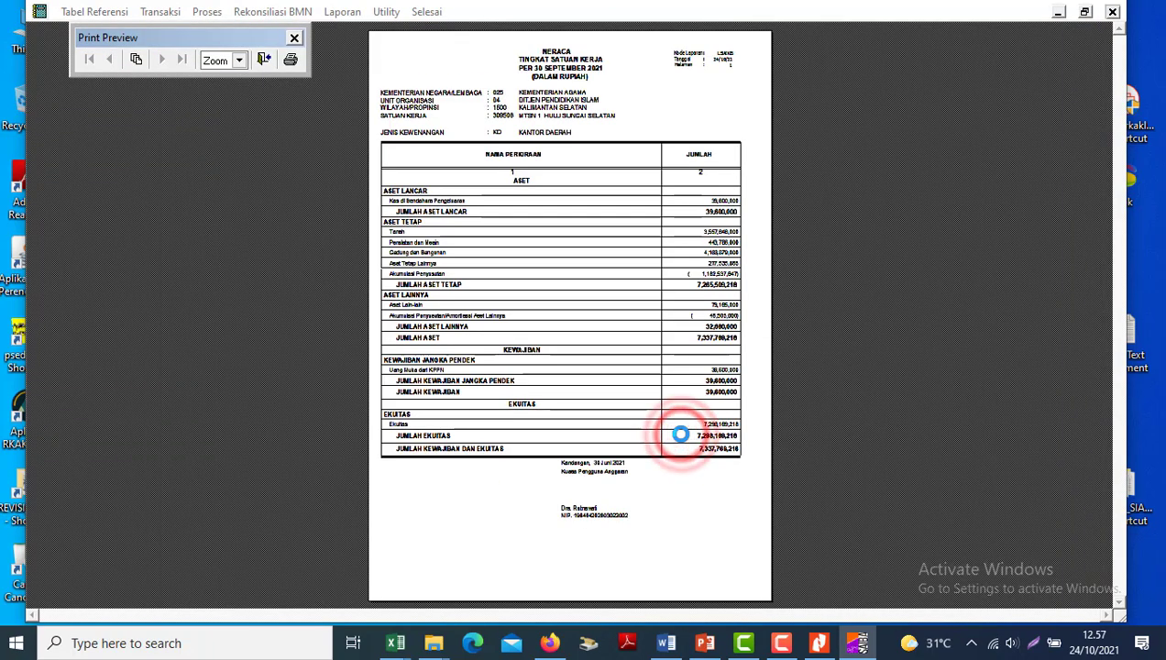
click(575, 381)
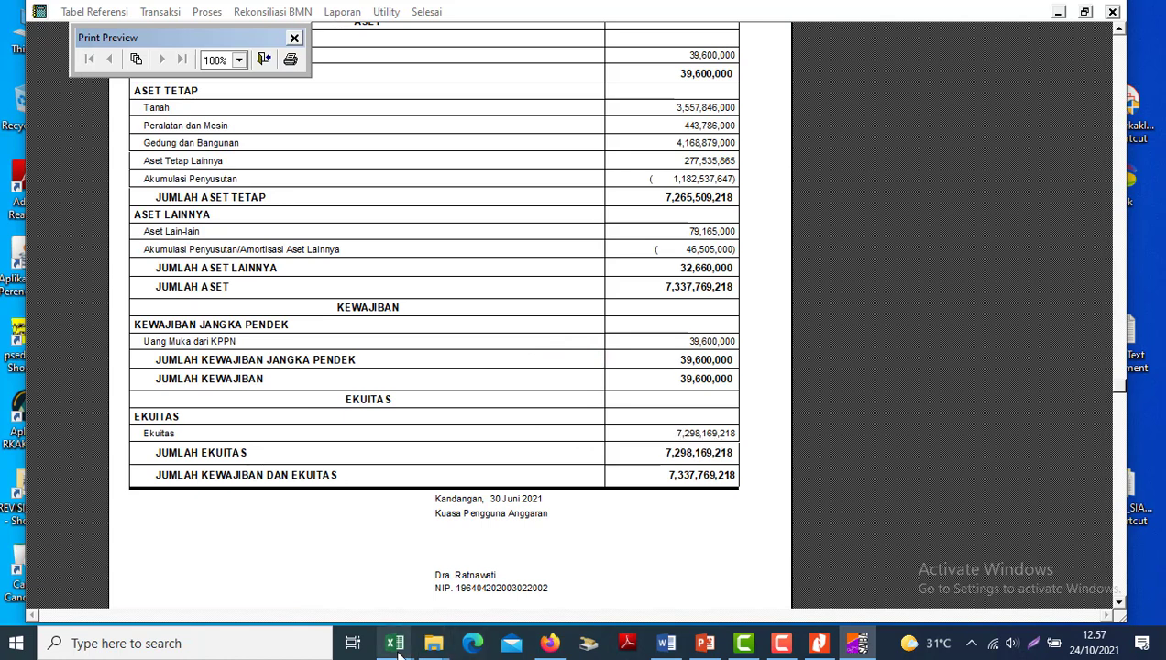
- Switch back to the CALK workbook in Excel and look through the ANALISIS NERACA sheet down to the Control Nilai Ekuitas table
mouse_move(395, 643)
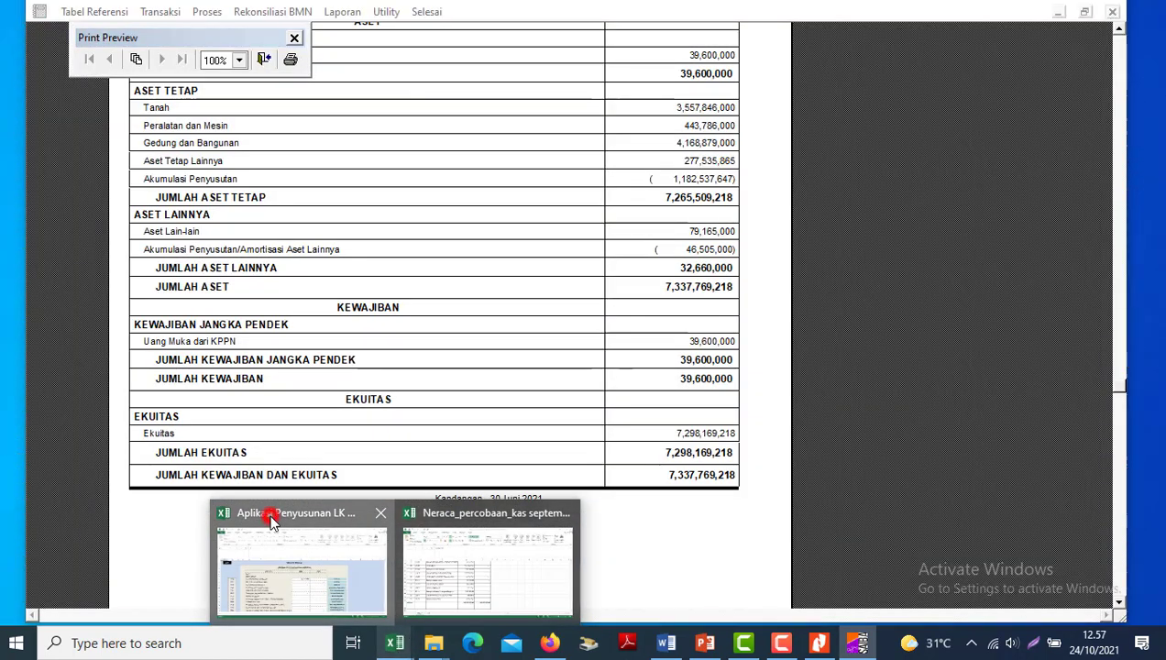
click(268, 515)
click(242, 351)
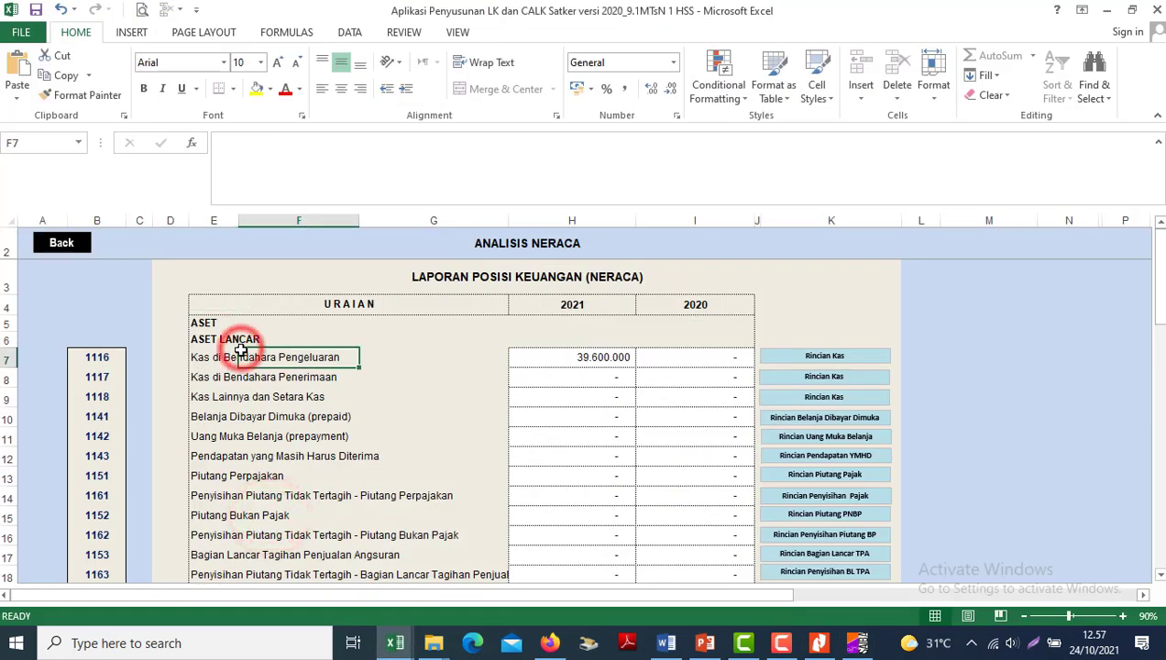
key(Right)
key(Down)
key(Down)
key(Down)
key(Down)
key(Down)
key(Down)
key(Down)
key(Down)
key(Down)
key(Down)
key(Down)
key(Down)
key(Down)
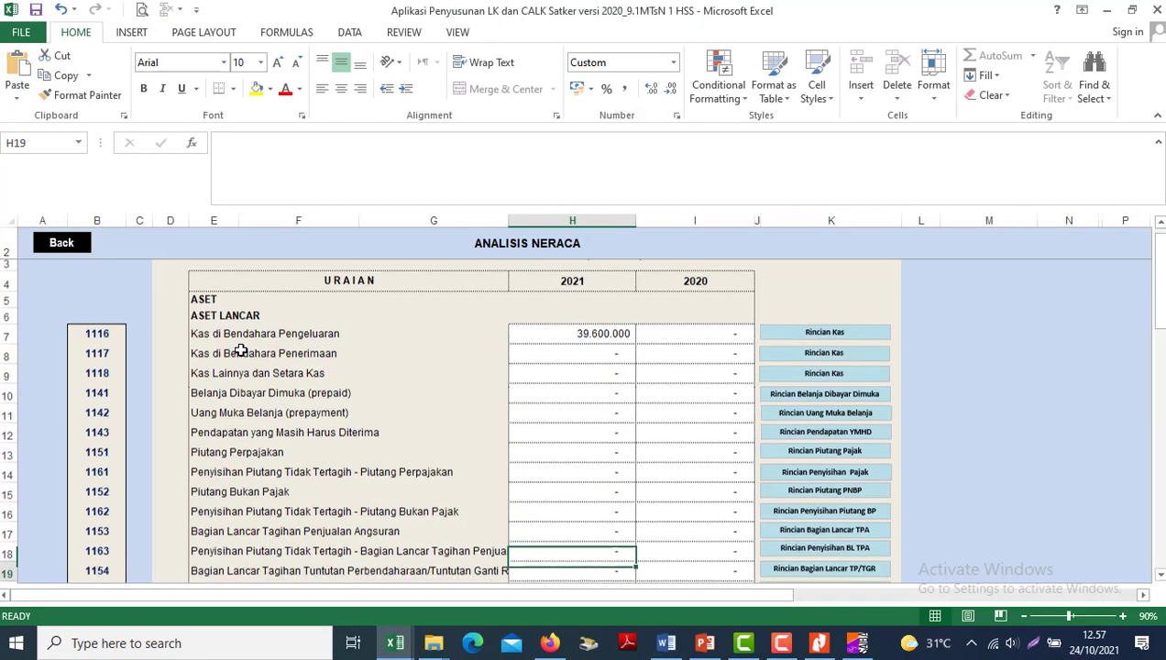
key(Up)
key(Up)
key(Up)
key(Up)
key(Up)
key(Up)
key(Up)
key(Up)
key(Up)
key(Up)
key(Up)
key(Up)
key(Up)
key(Up)
key(Up)
key(Up)
key(Down)
key(Down)
key(Down)
key(Down)
key(Down)
key(Down)
key(Down)
key(Down)
key(Down)
key(Down)
key(Down)
key(Down)
key(Down)
key(Down)
key(Down)
key(Down)
key(Down)
key(Down)
key(Down)
key(Down)
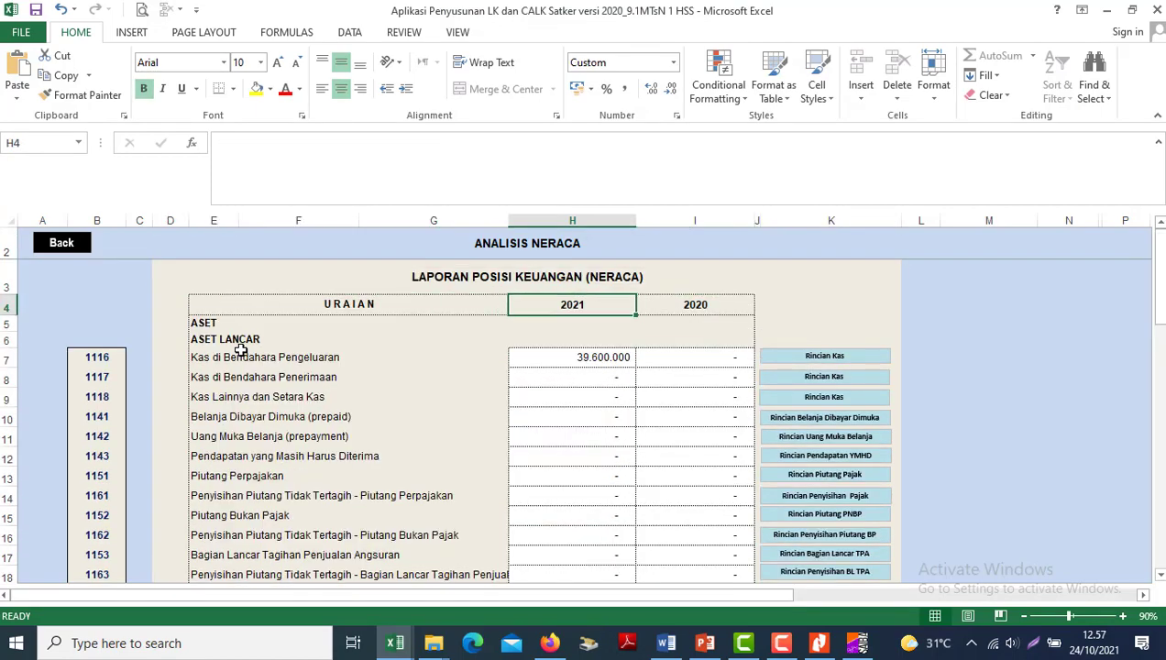
key(Down)
key(Down)
key(Down)
key(Down)
key(Down)
key(Down)
key(Down)
key(Down)
key(Down)
key(Down)
key(Down)
key(Down)
key(Down)
key(Down)
key(Down)
key(Down)
key(Down)
key(Down)
key(Down)
key(Down)
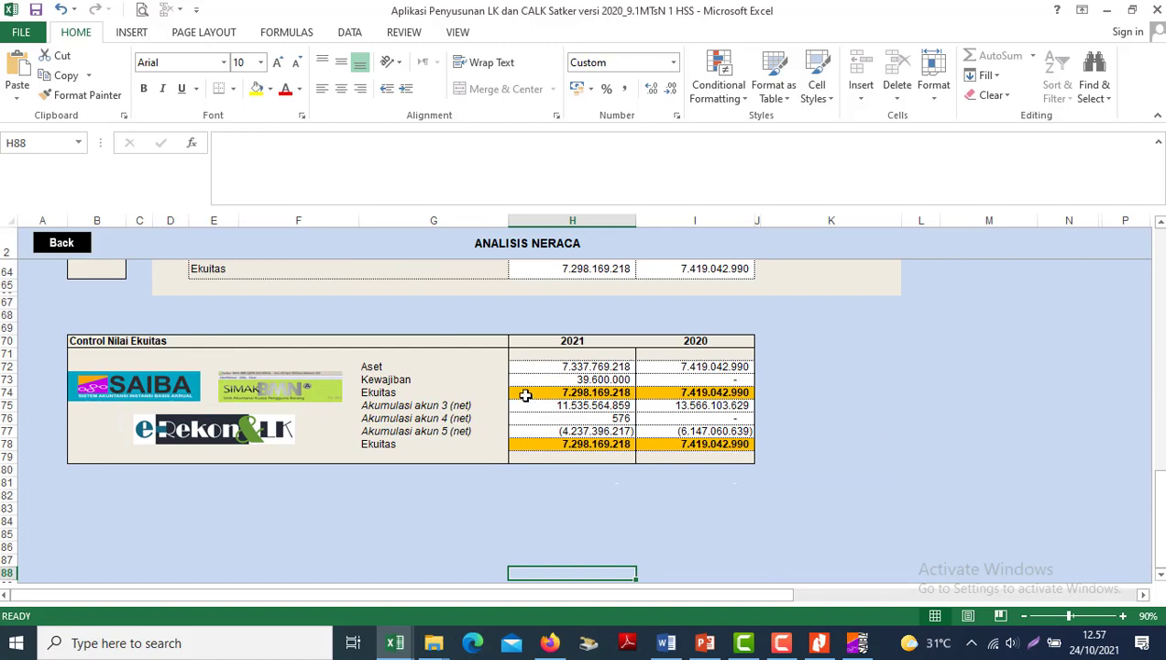
key(Up)
key(Up)
key(Up)
key(Up)
key(Up)
- Compare the 2021 Ekuitas and Aset values in the Control Nilai Ekuitas table with the Neraca report in SAIBA
click(586, 392)
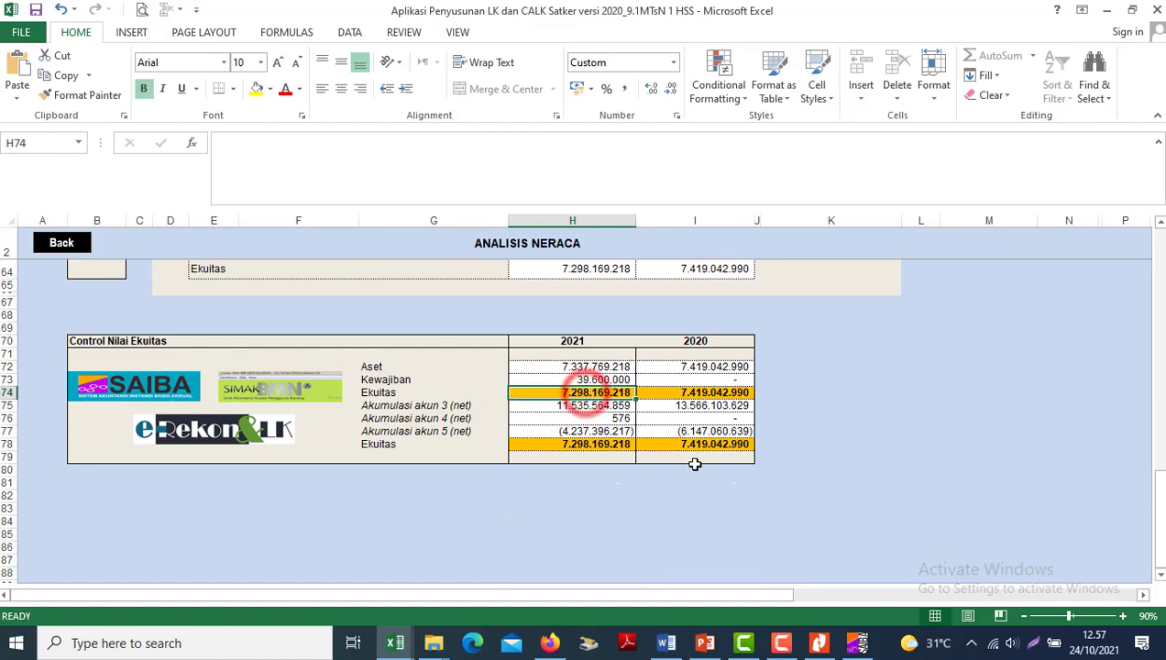
click(1073, 618)
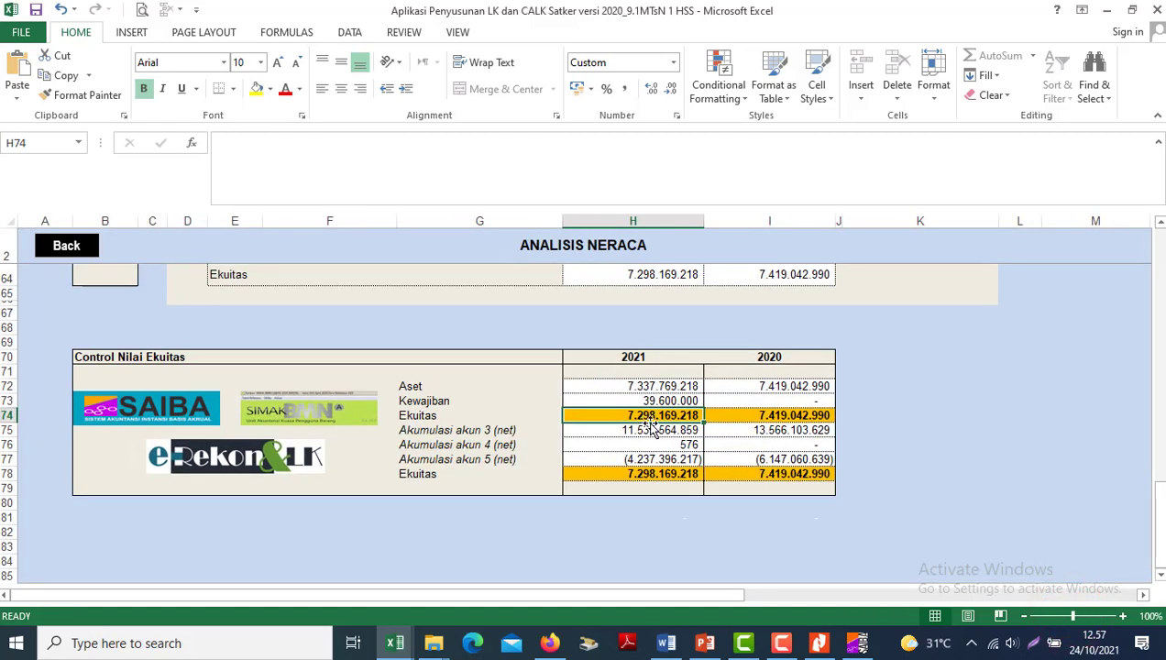
key(alt+Tab)
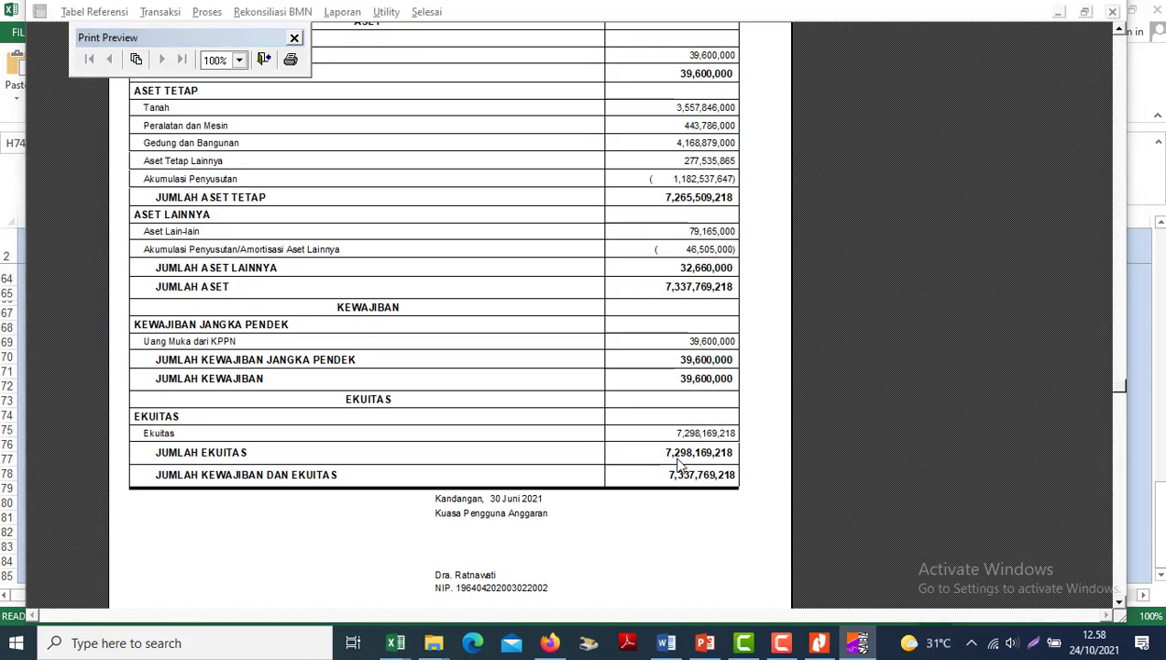
key(alt+Tab)
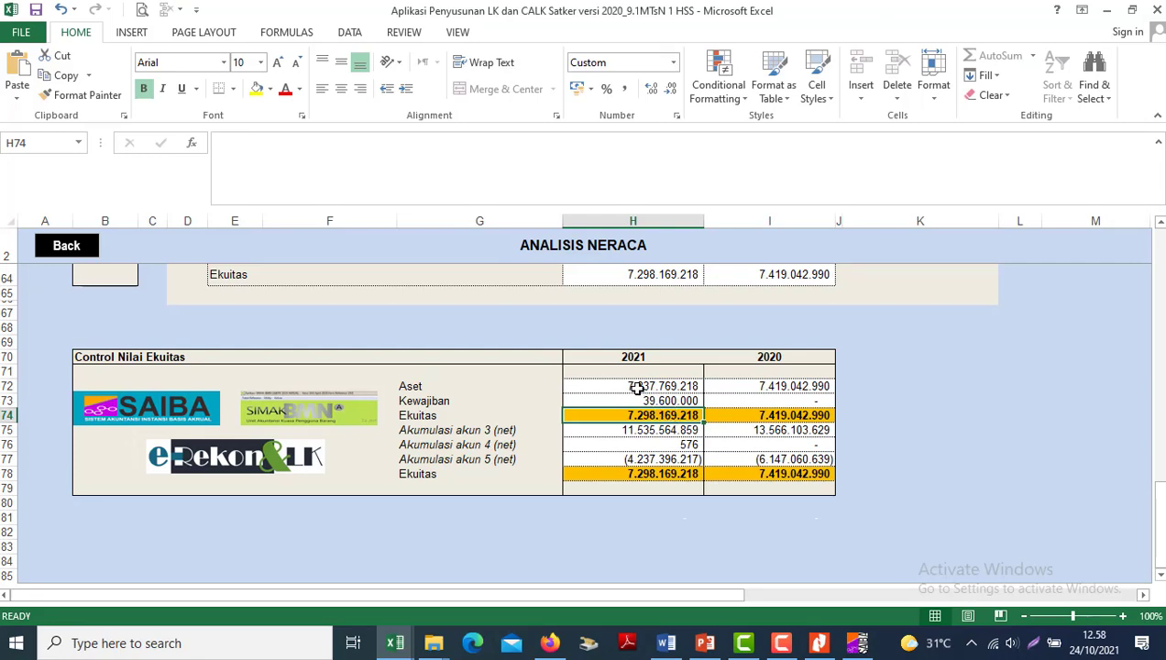
drag(636, 388, 637, 413)
key(alt+Tab)
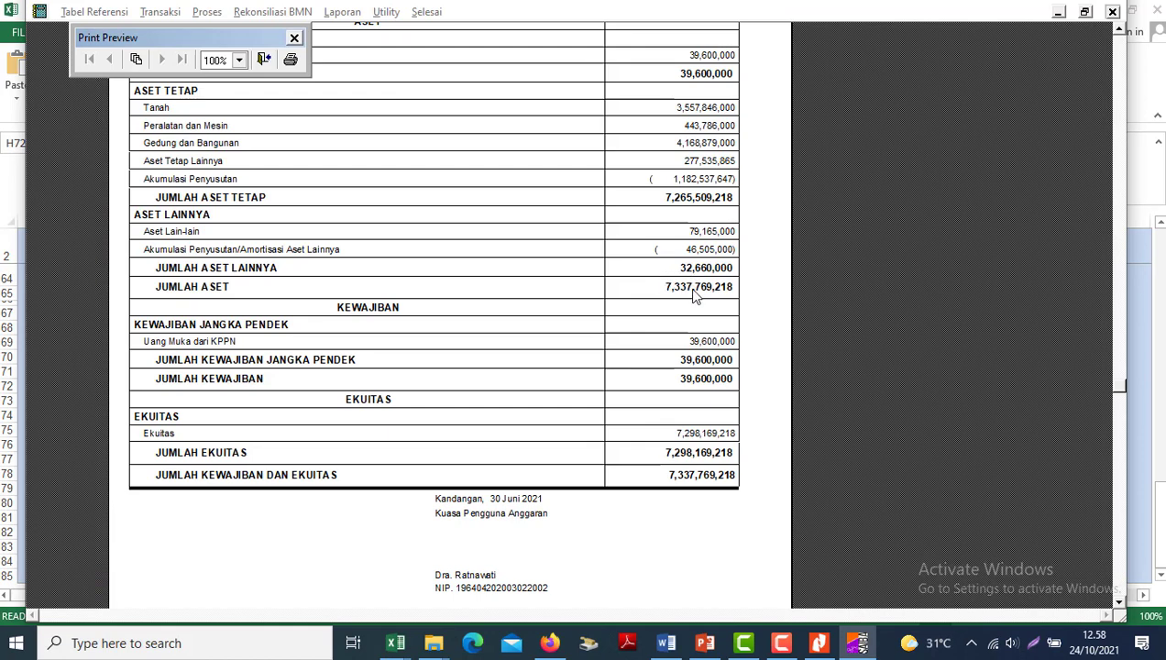
key(alt+Tab)
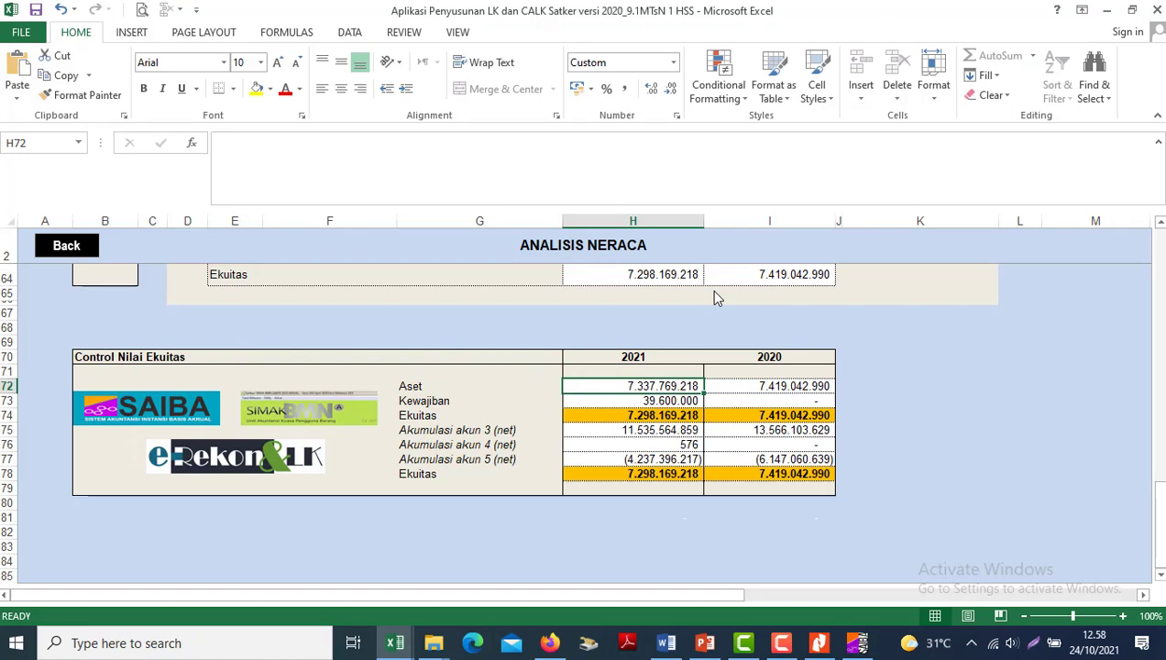
- Examine the Aset, Kewajiban and Akumulasi akun 3 rows of the Control Nilai Ekuitas table, ending at the 2020 Aset value
key(shift+Down)
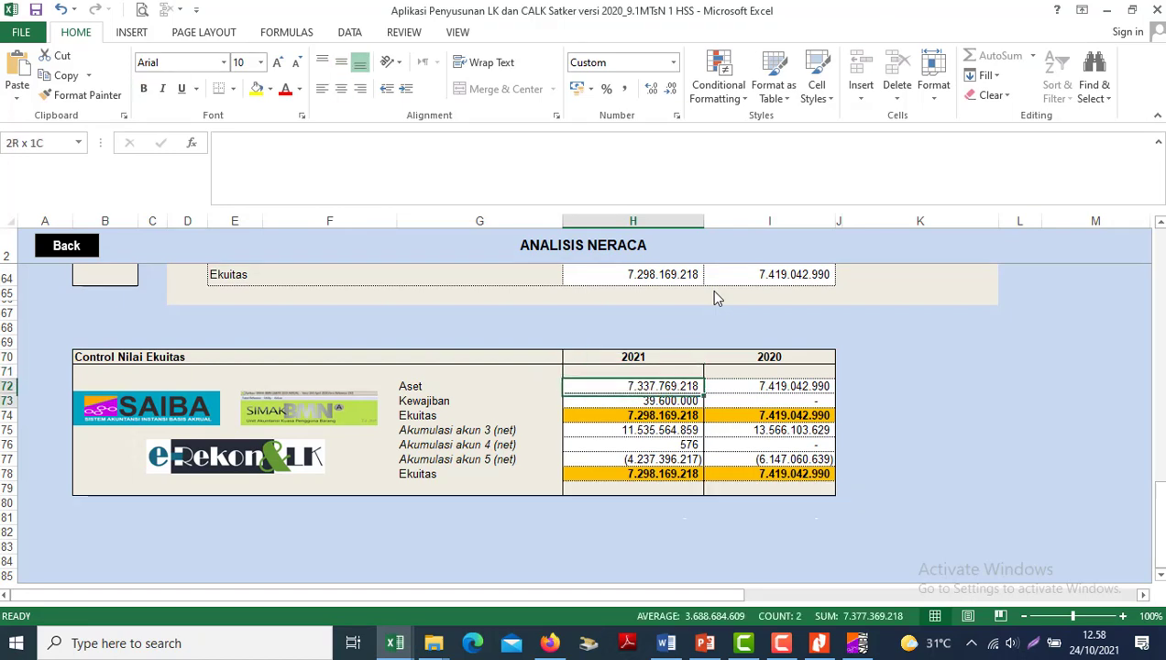
key(shift+Down)
key(Left)
key(Down)
key(Down)
key(Down)
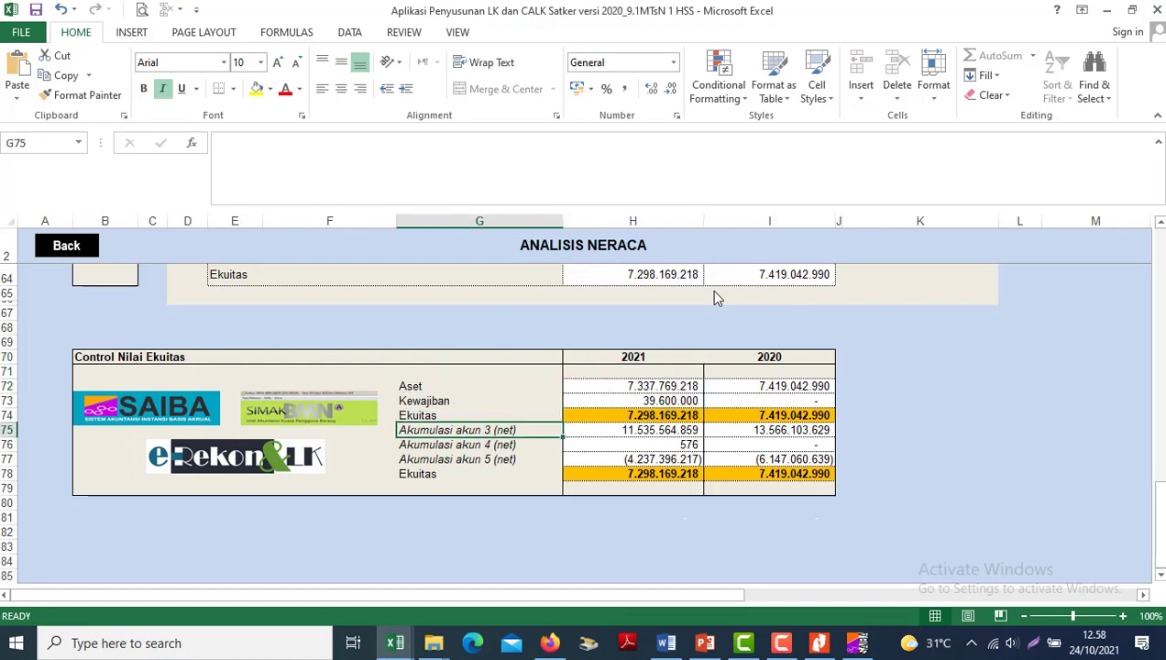
key(Up)
key(Up)
key(Right)
key(Up)
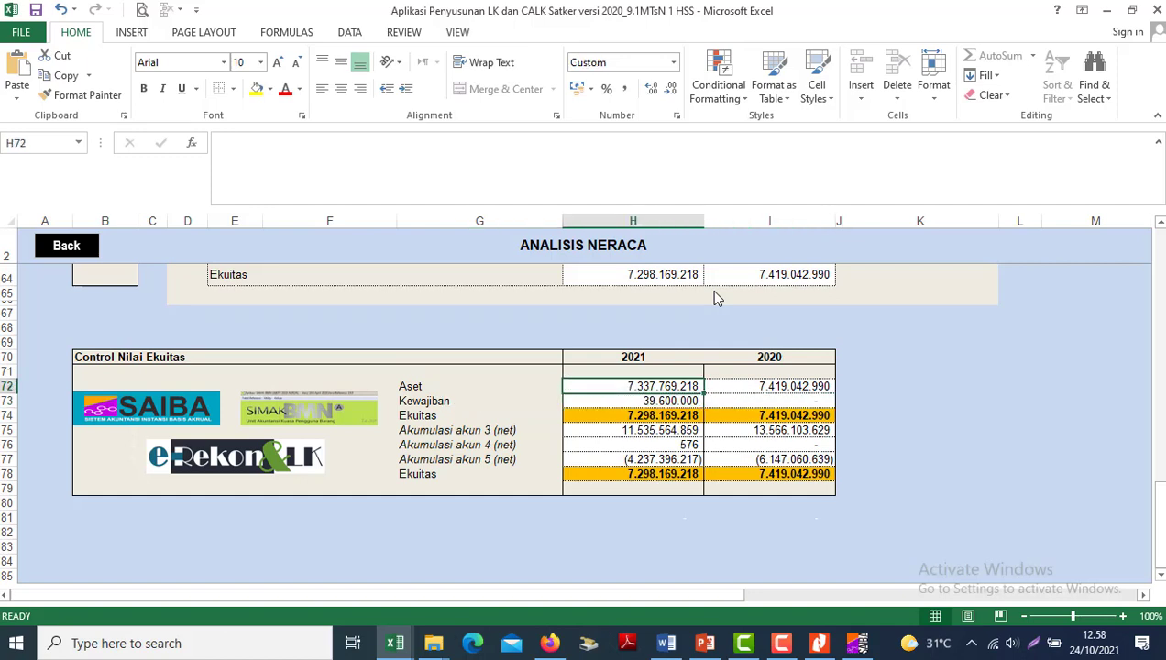
key(Right)
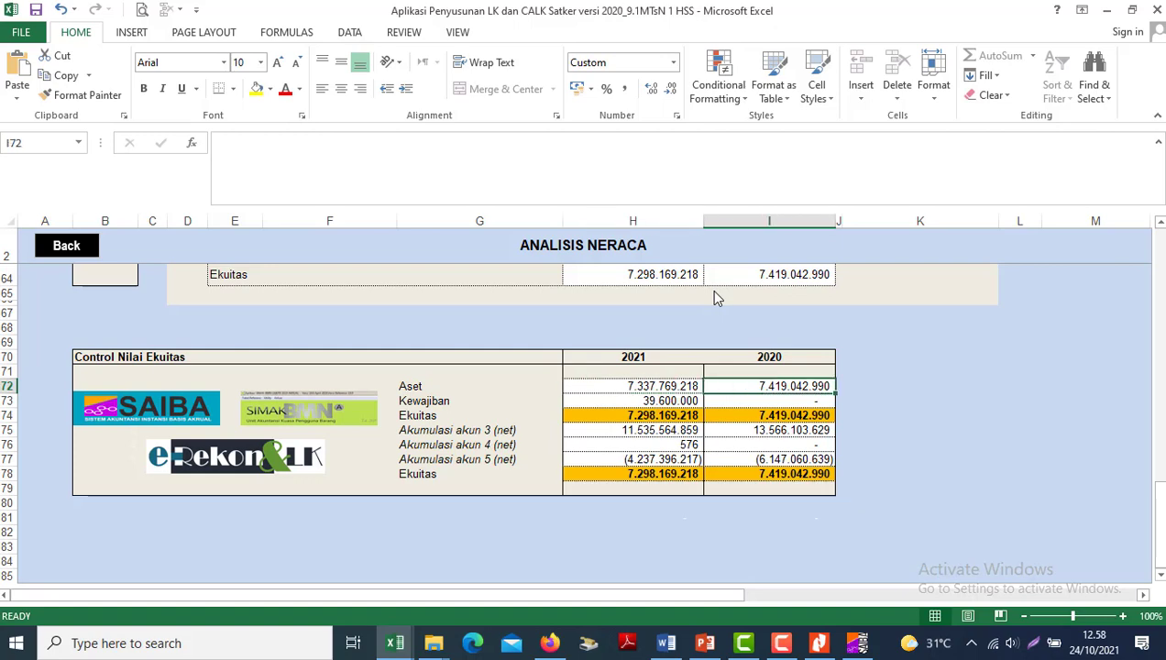
- Close the monthly Neraca preview in SAIBA and check the 2020 Neraca comparison date on the report components slide in PowerPoint
key(alt+Tab)
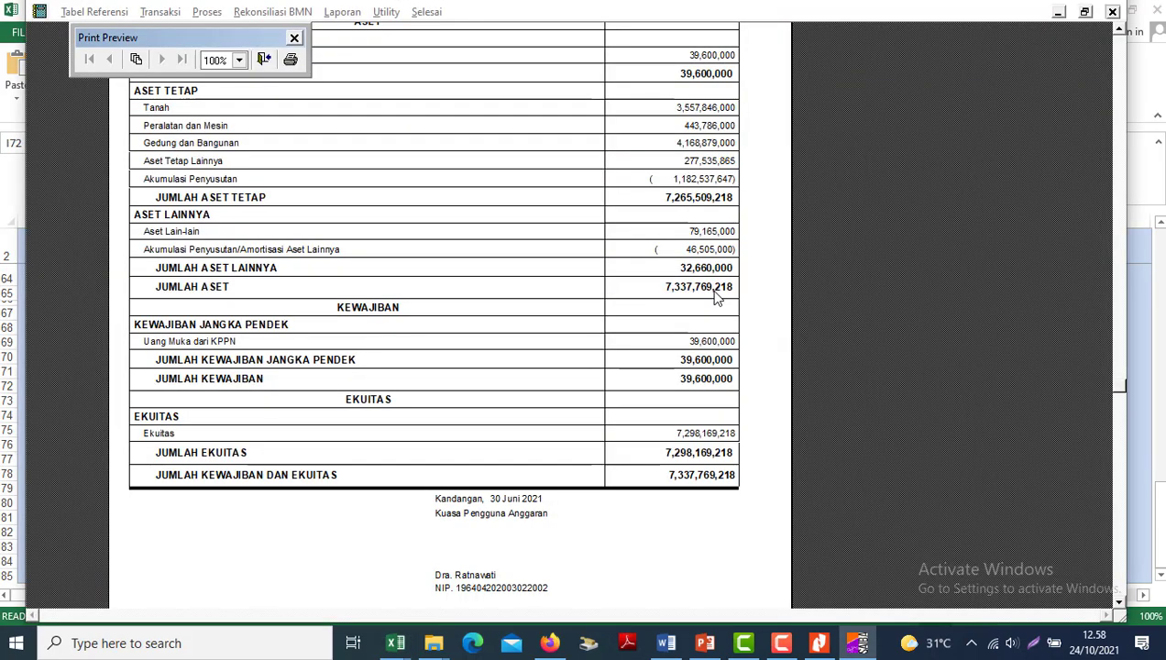
key(Escape)
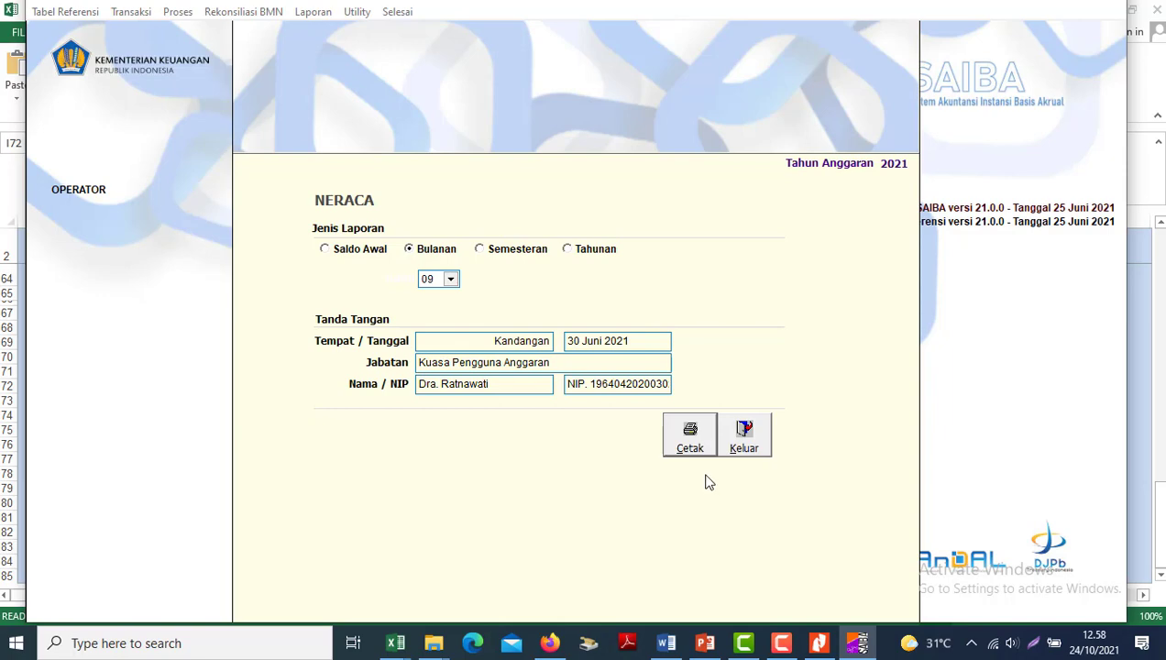
click(705, 642)
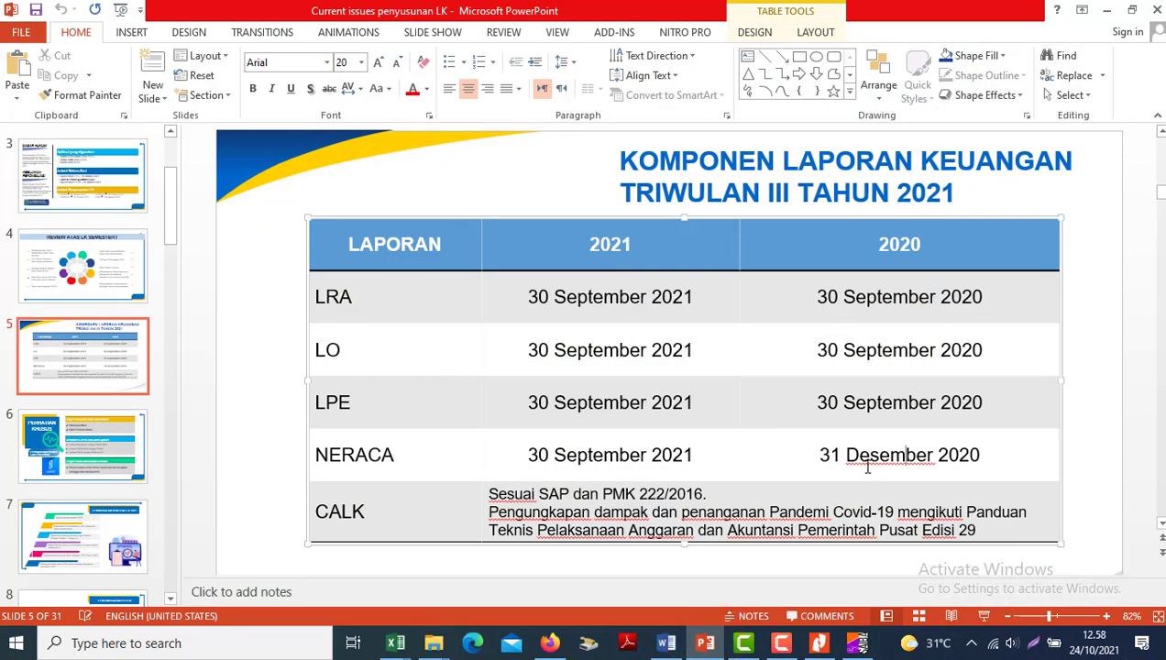
drag(812, 452, 983, 455)
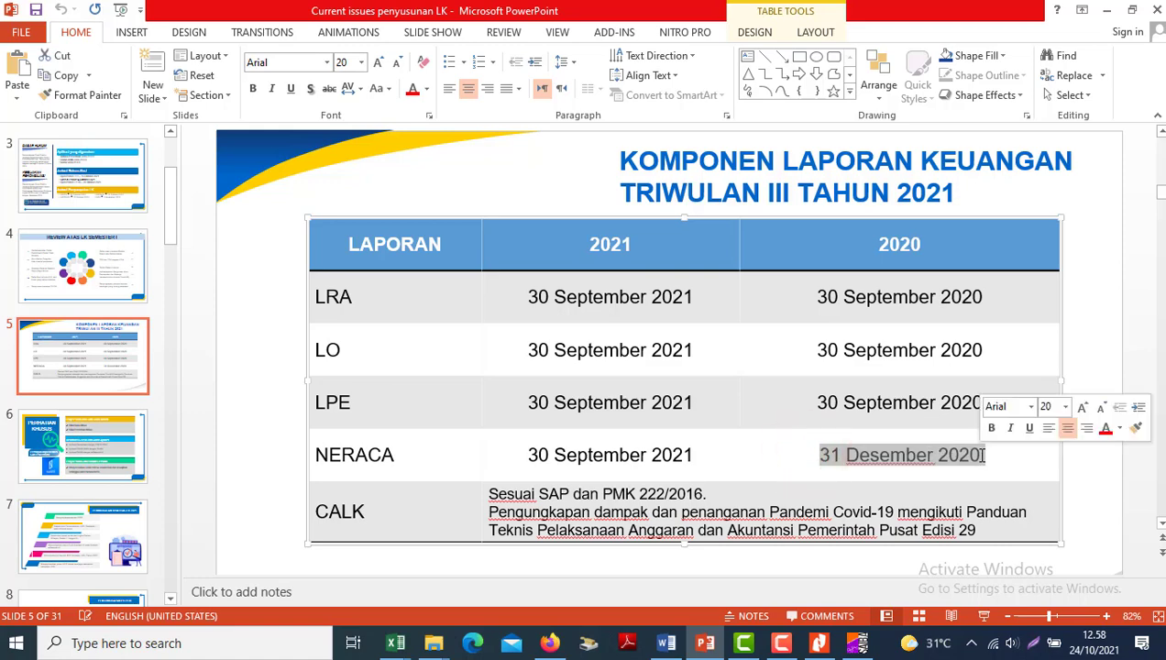
key(alt+Tab)
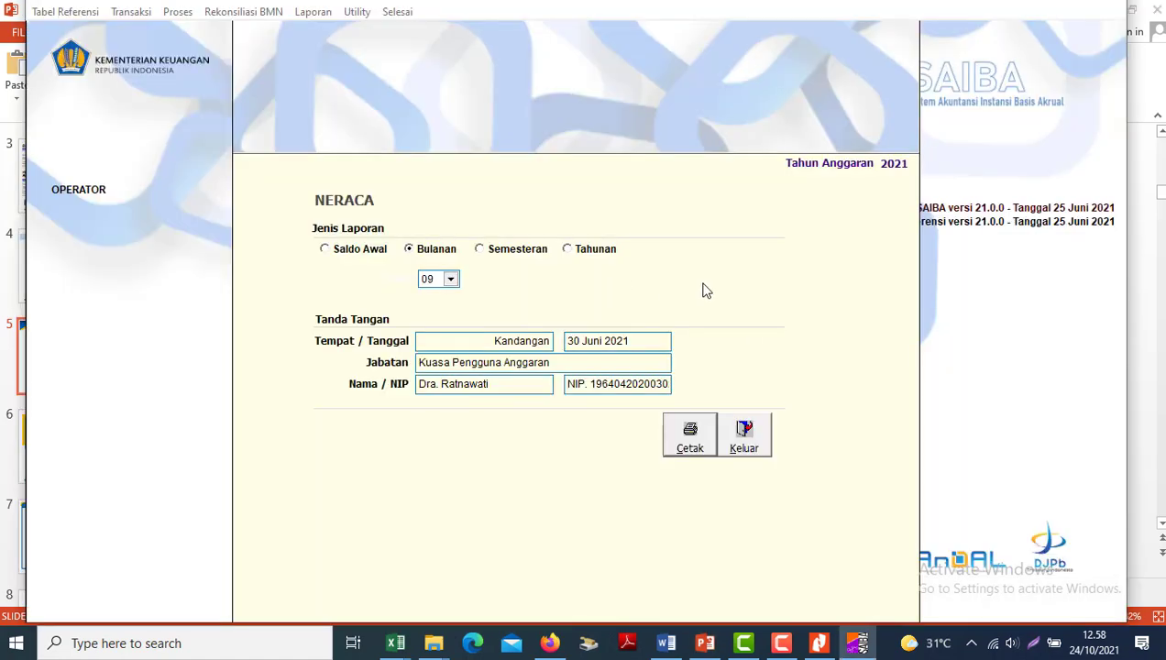
- Generate the annual (Tahunan) Neraca report in SAIBA and view it down to the Ekuitas totals
click(591, 253)
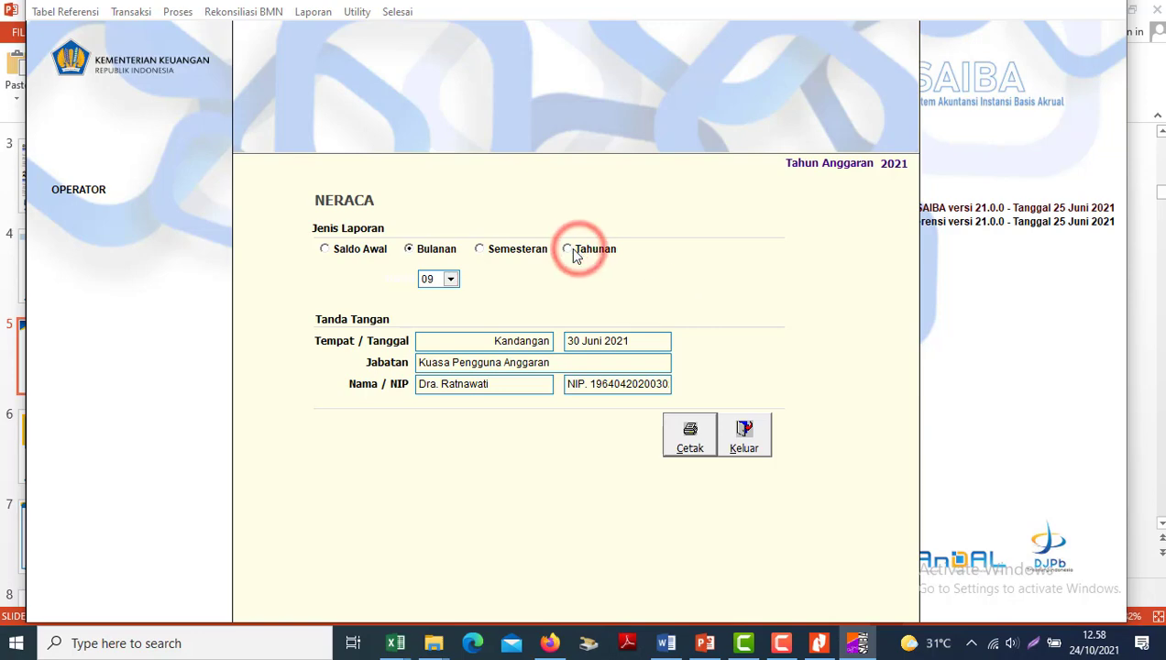
click(688, 434)
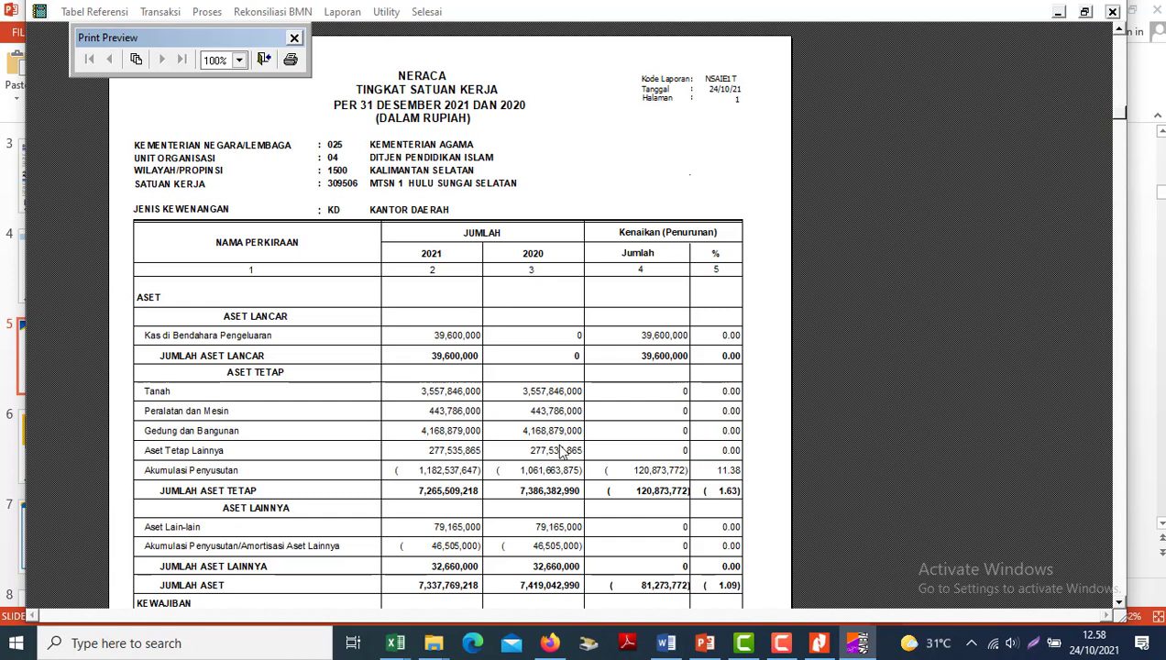
scroll(561, 451, down, 5)
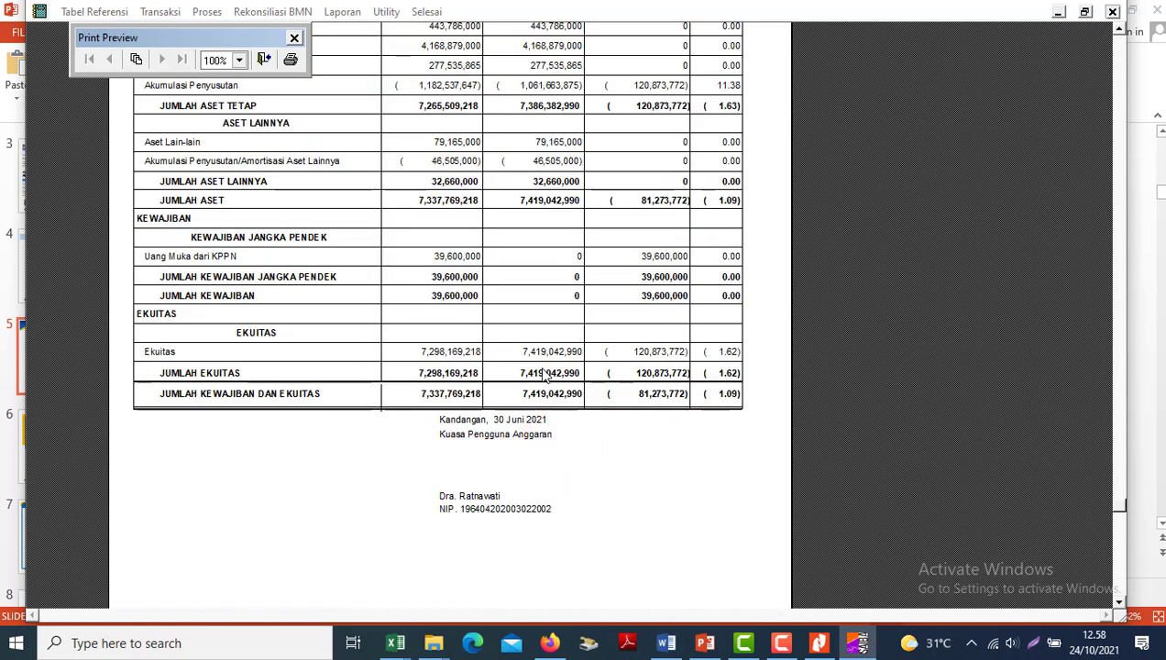
- Compare the 2020 Aset and Kewajiban values in the CALK workbook's Control Nilai Ekuitas table with the annual Neraca report in SAIBA
click(395, 642)
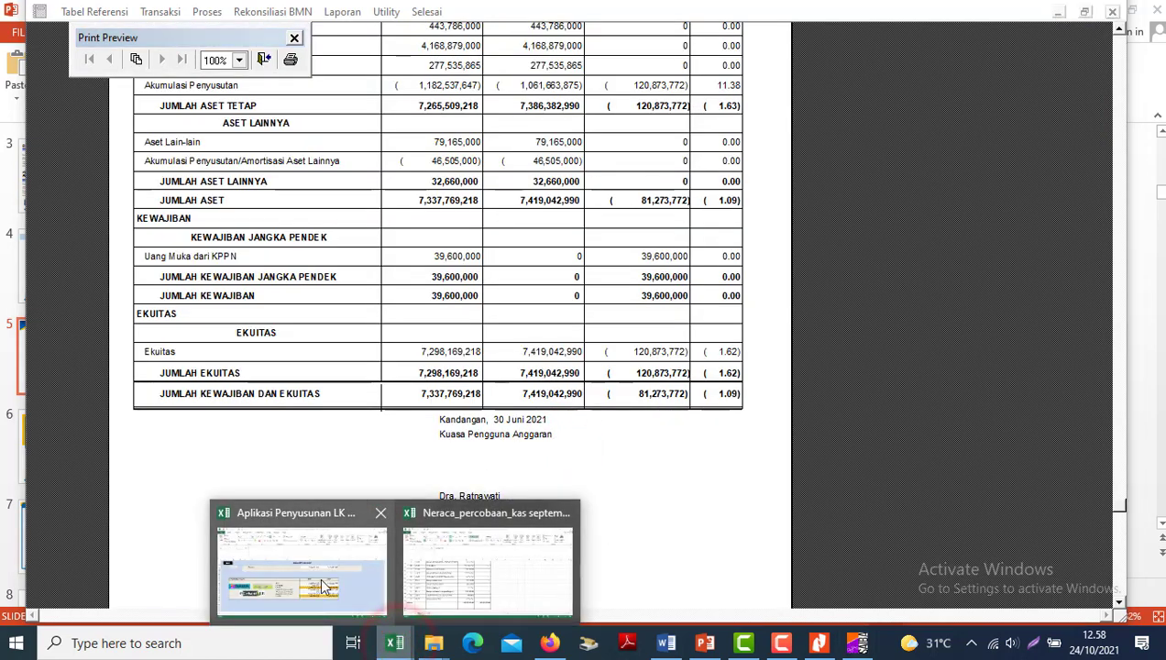
click(321, 585)
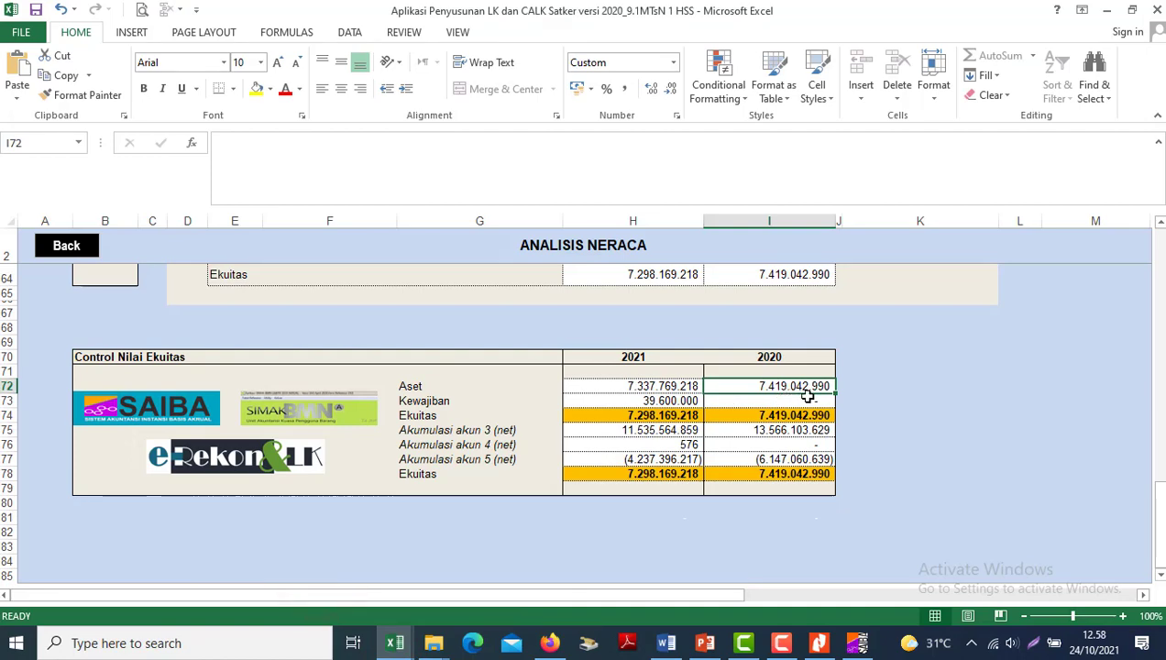
key(alt+Tab)
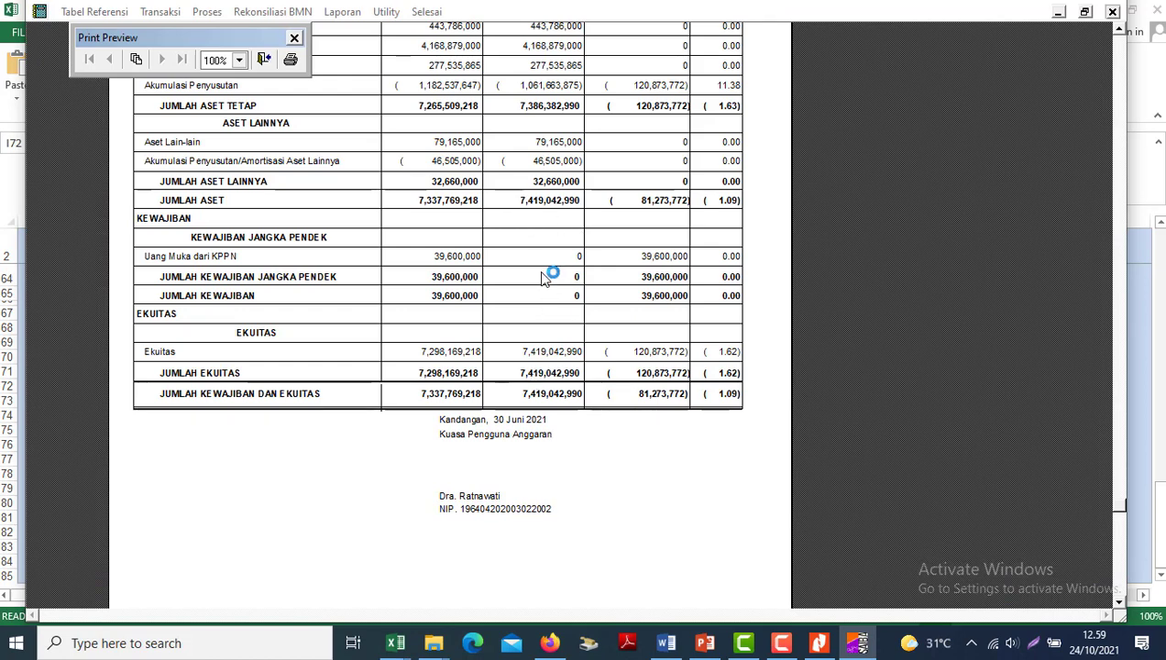
key(alt+Tab)
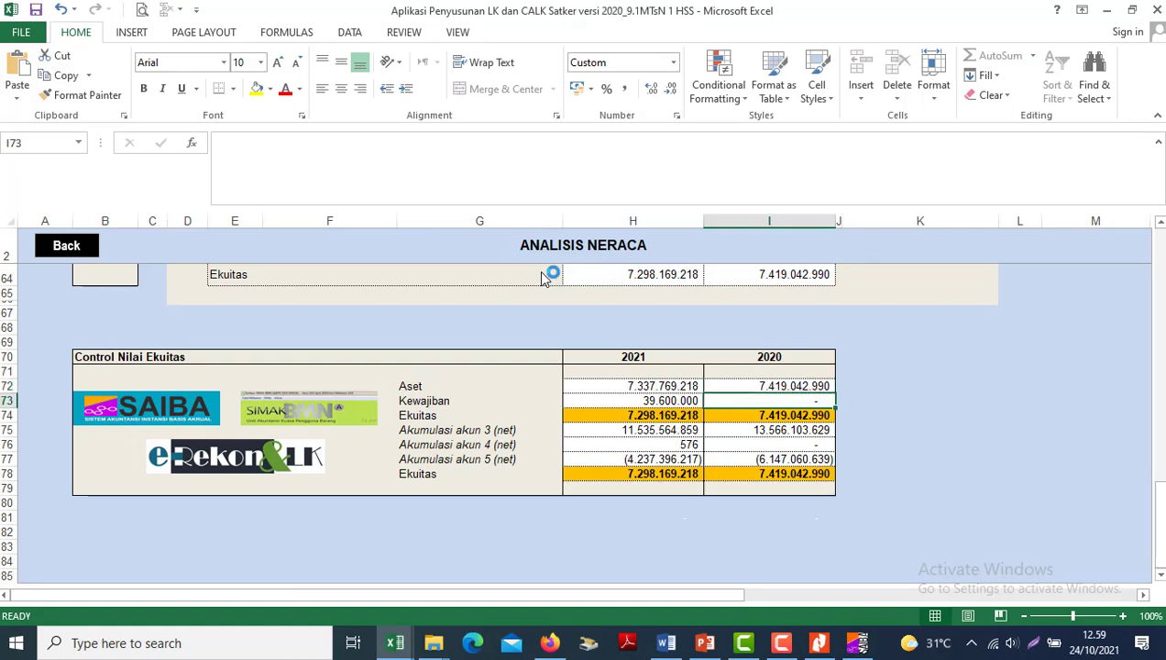
key(Left)
key(Left)
key(shift+Down)
key(shift+Down)
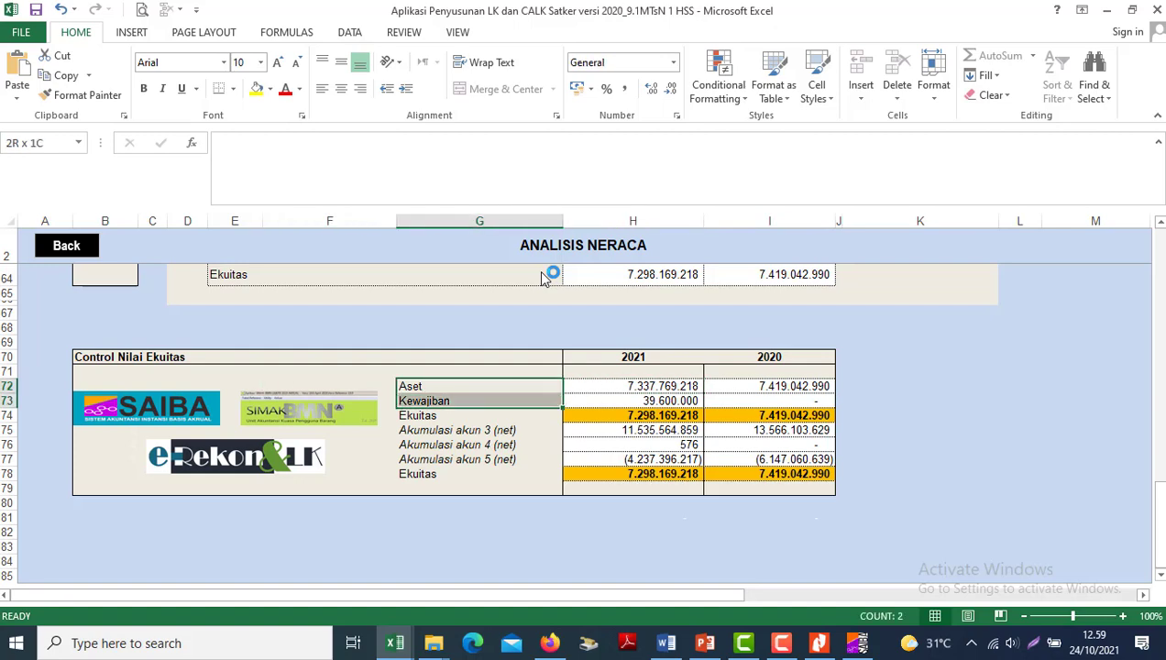
- Leave the ANALISIS NERACA sheet and open the LRA analysis from the ANALISIS LAPORAN KEUANGAN page
key(Up)
key(Up)
key(Up)
key(Up)
key(Up)
key(Up)
key(Up)
key(Up)
key(Up)
key(Up)
key(Up)
key(Up)
key(Up)
key(Up)
key(Up)
key(Up)
key(Up)
key(Up)
key(Up)
key(Up)
key(Up)
key(Up)
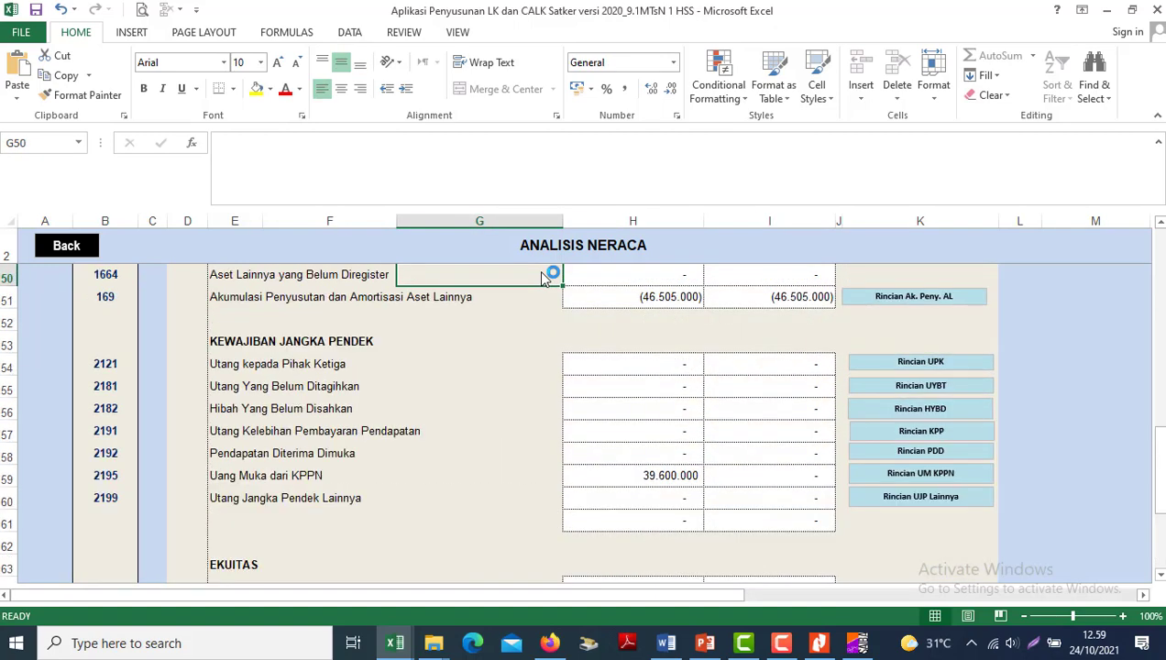
click(84, 248)
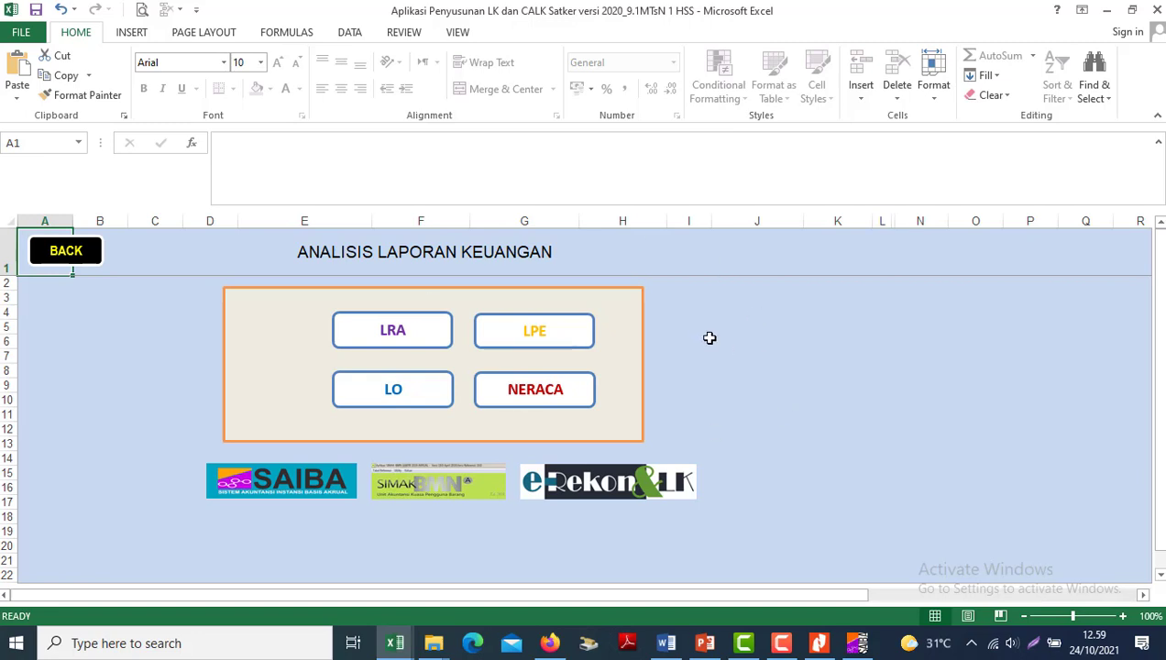
click(385, 333)
- Switch to SAIBA, exit the Neraca form and generate the Laporan Realisasi Anggaran for Semester II
click(859, 649)
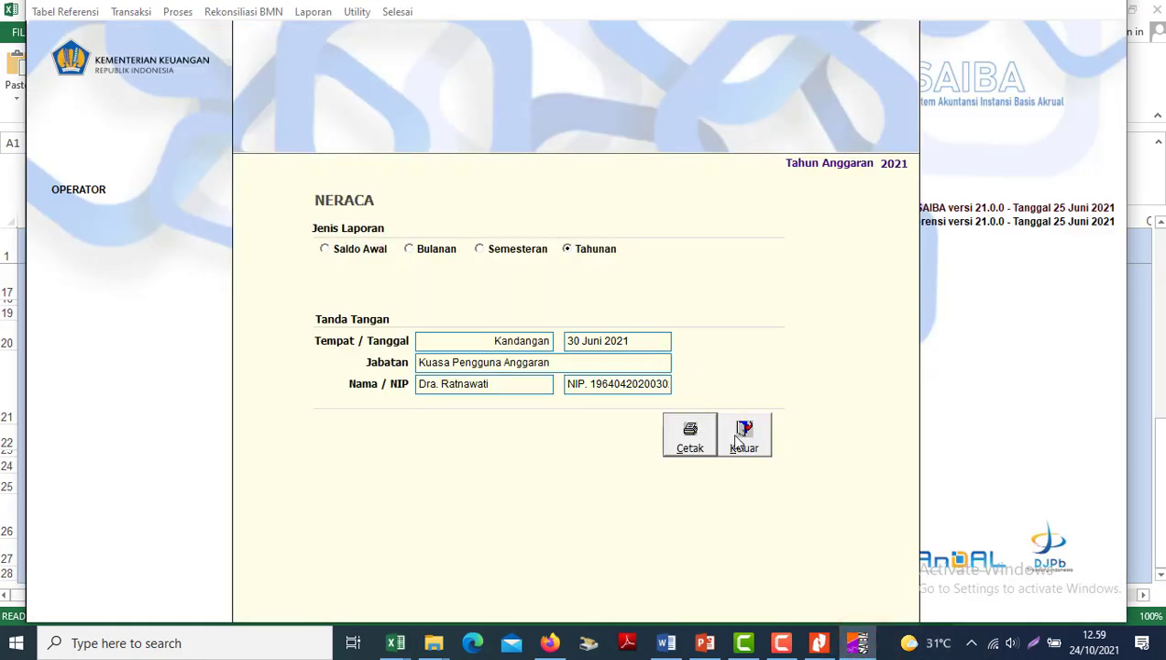
click(736, 439)
click(303, 12)
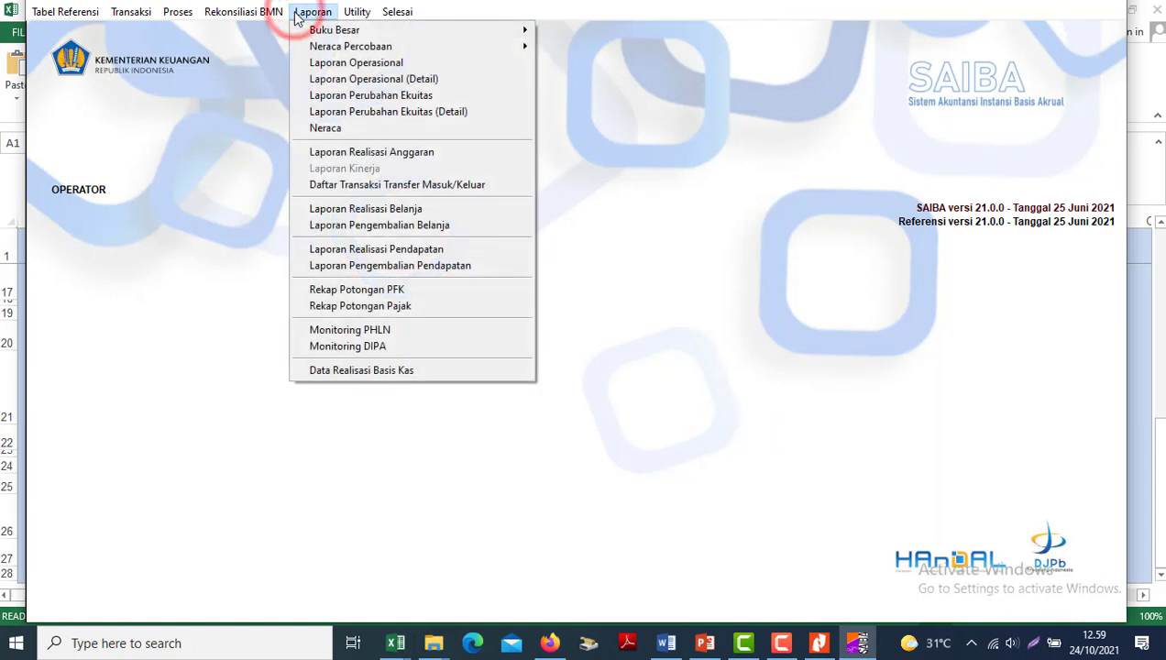
click(381, 154)
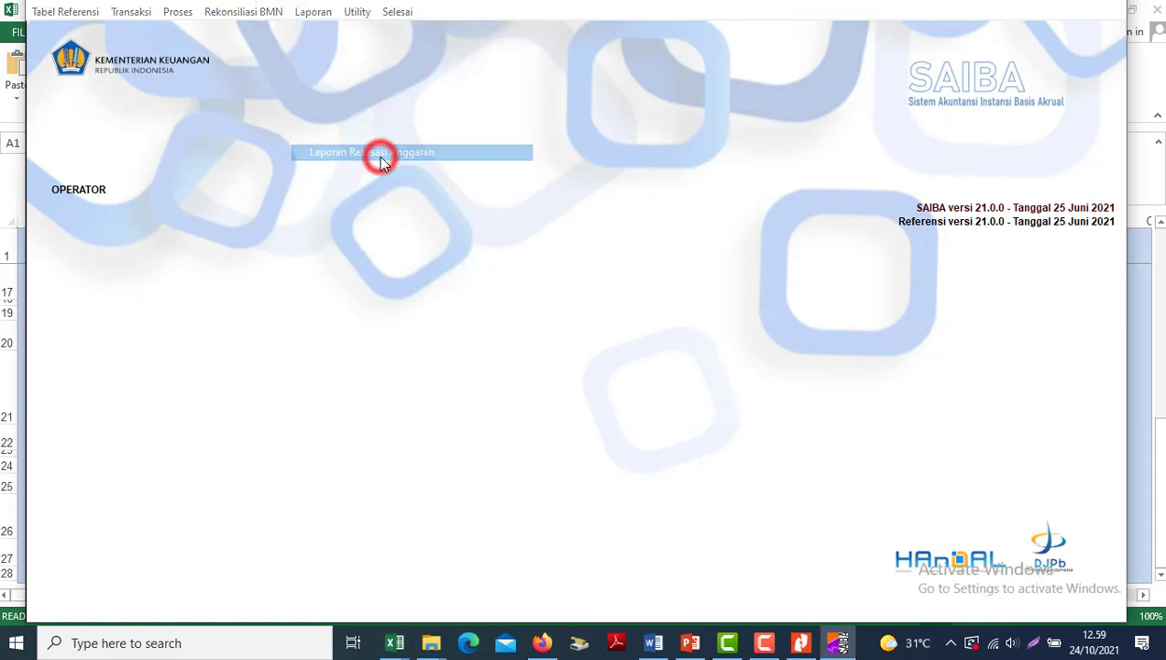
click(562, 257)
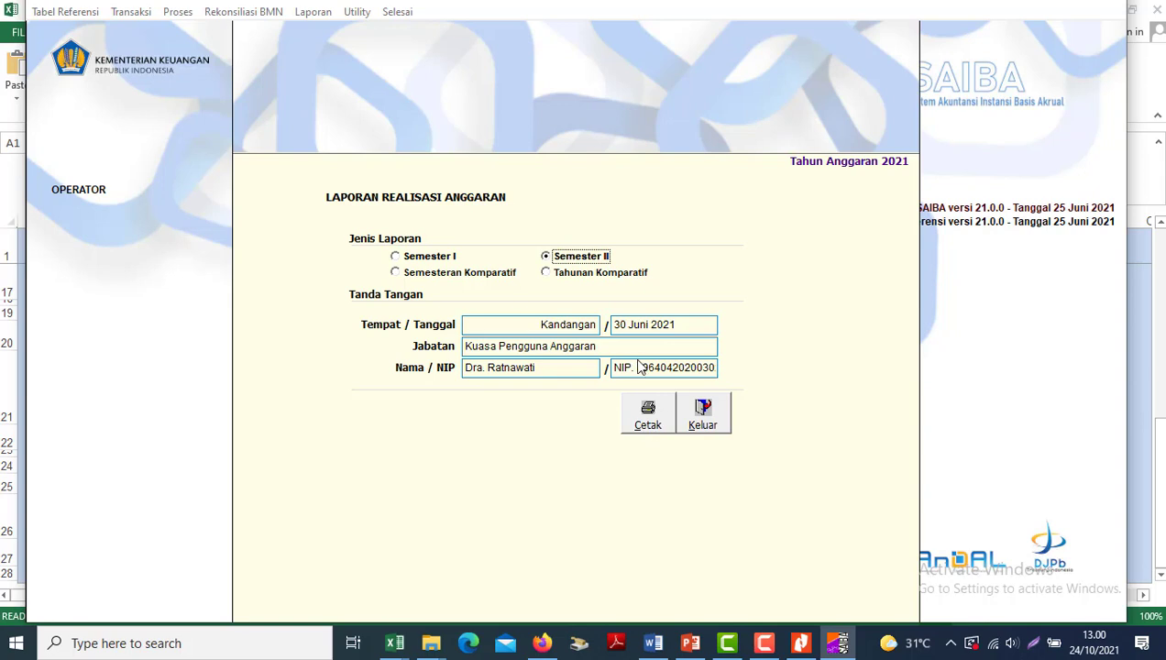
click(640, 414)
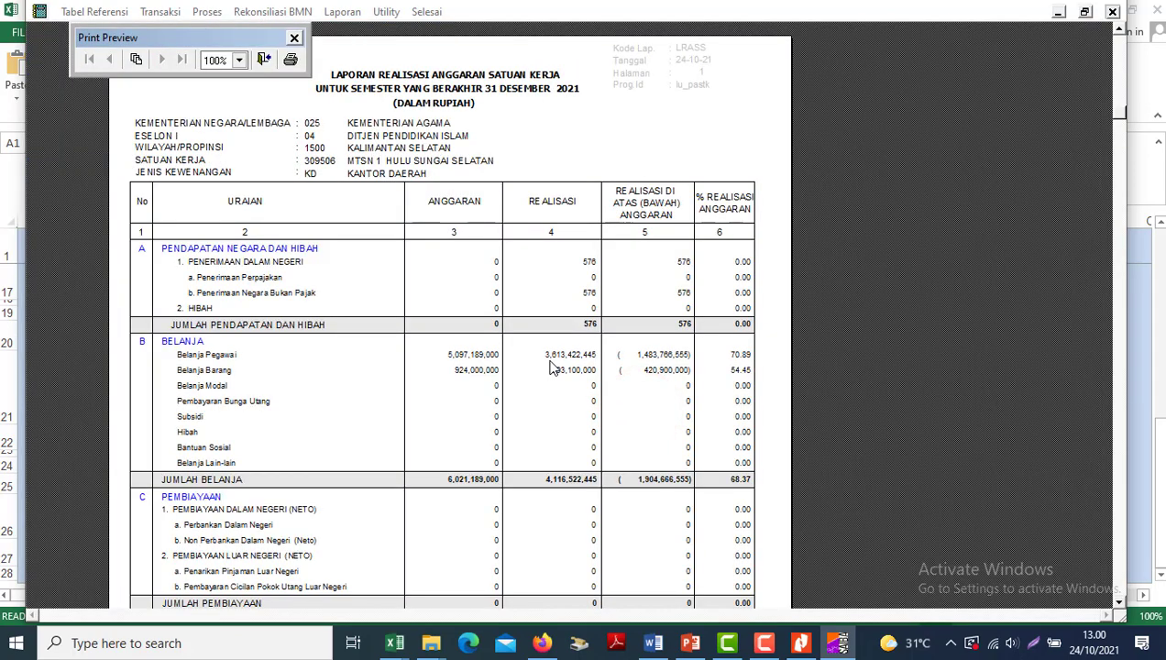
double_click(616, 384)
double_click(481, 118)
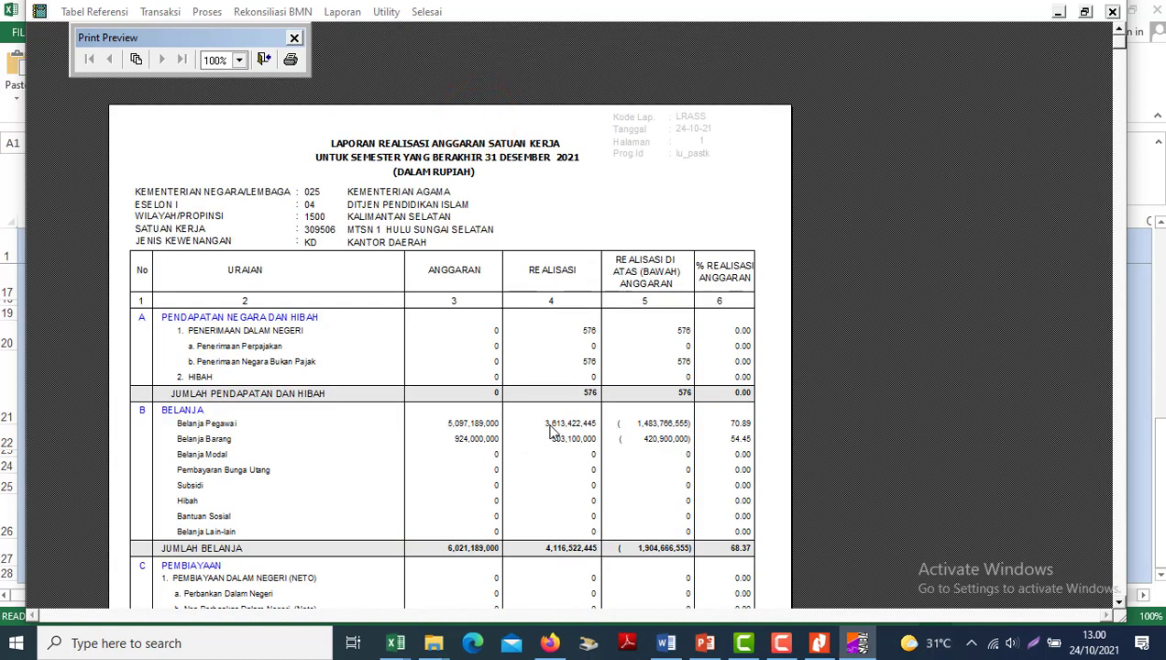
- Switch back to the CALK workbook in Excel and reopen the ANALISIS LRA sheet to show its budget and realization table
click(395, 643)
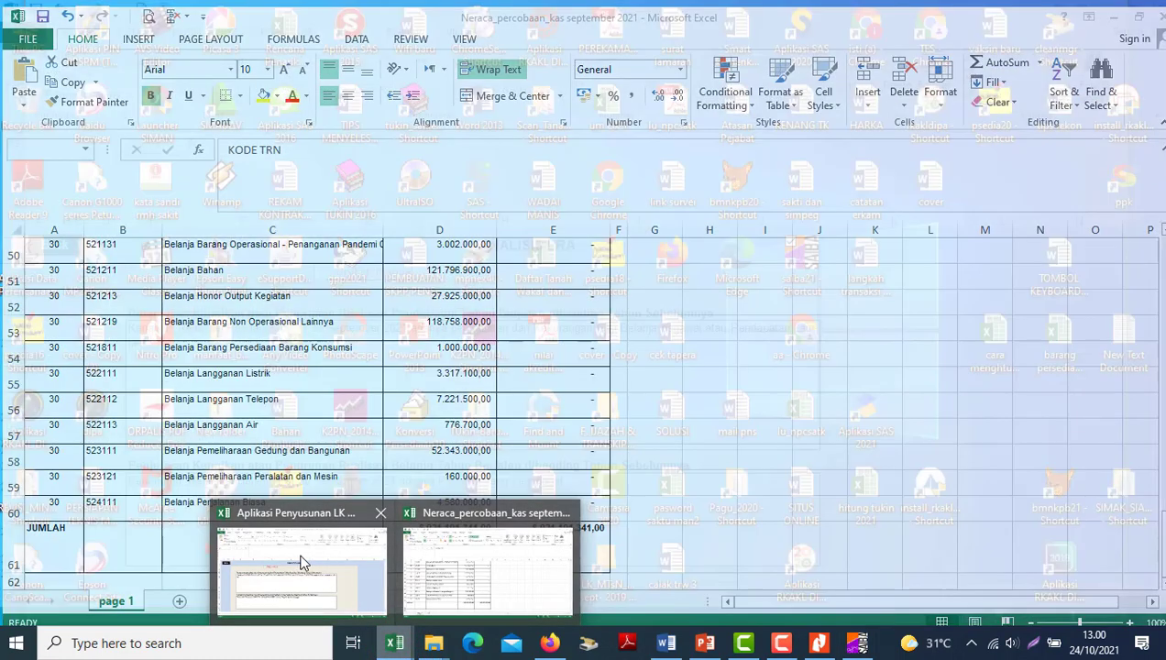
click(299, 555)
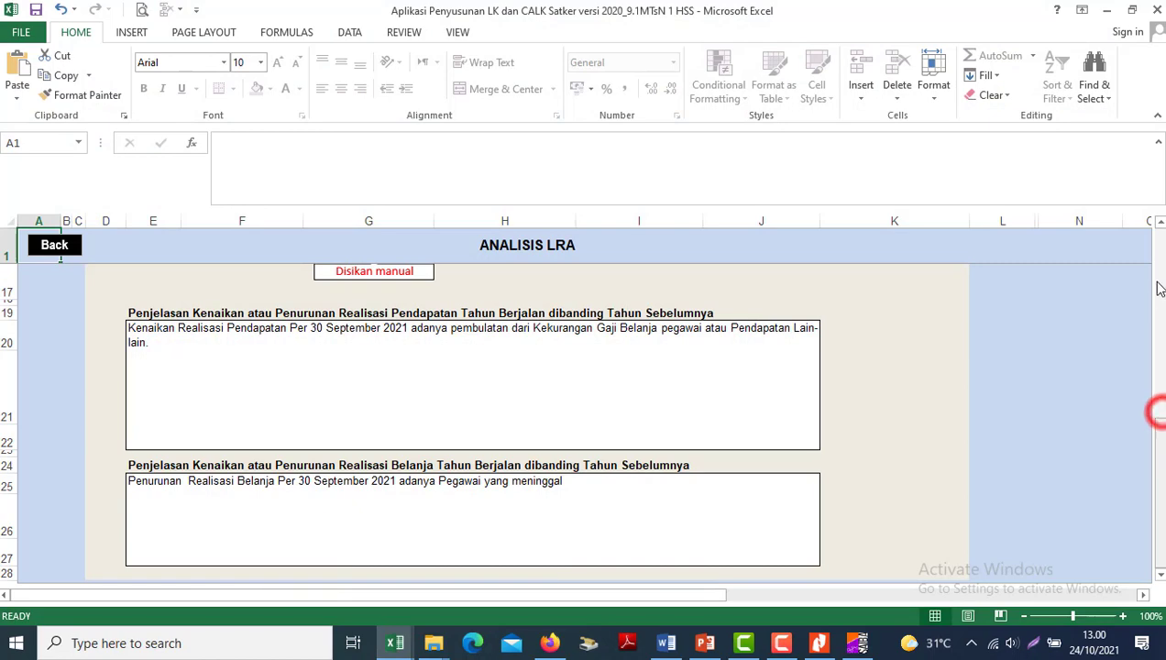
click(66, 245)
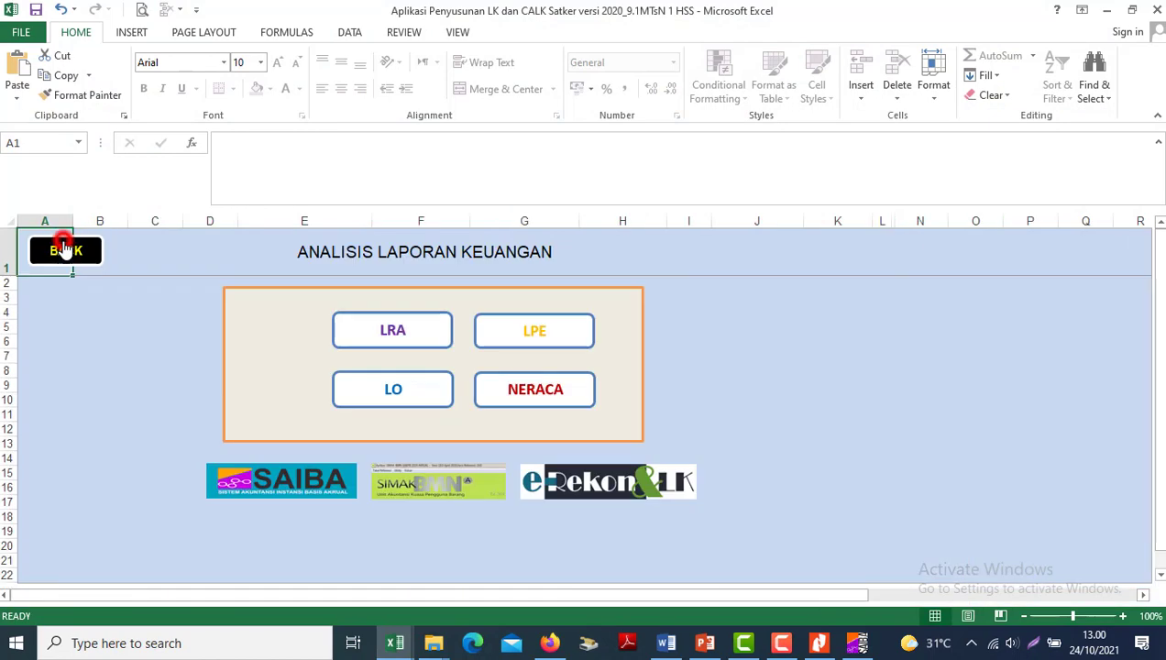
click(385, 328)
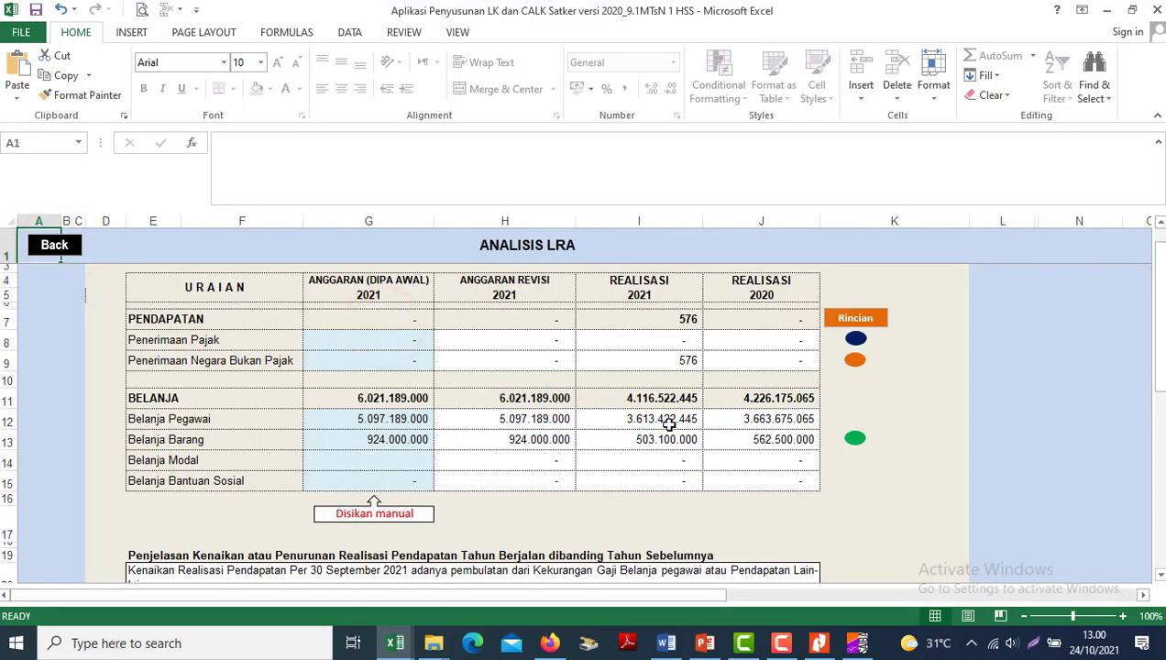
- Compare the 2021 Realisasi values of Belanja Pegawai and Belanja Barang with the Laporan Realisasi Anggaran in SAIBA
click(642, 418)
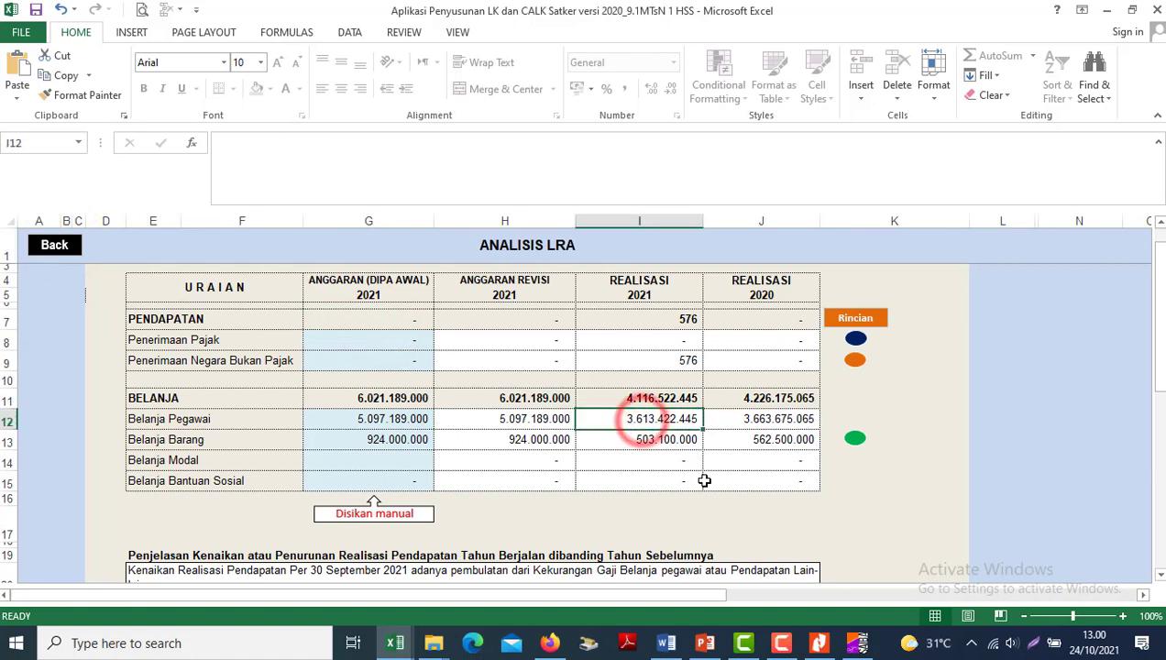
key(alt+Tab)
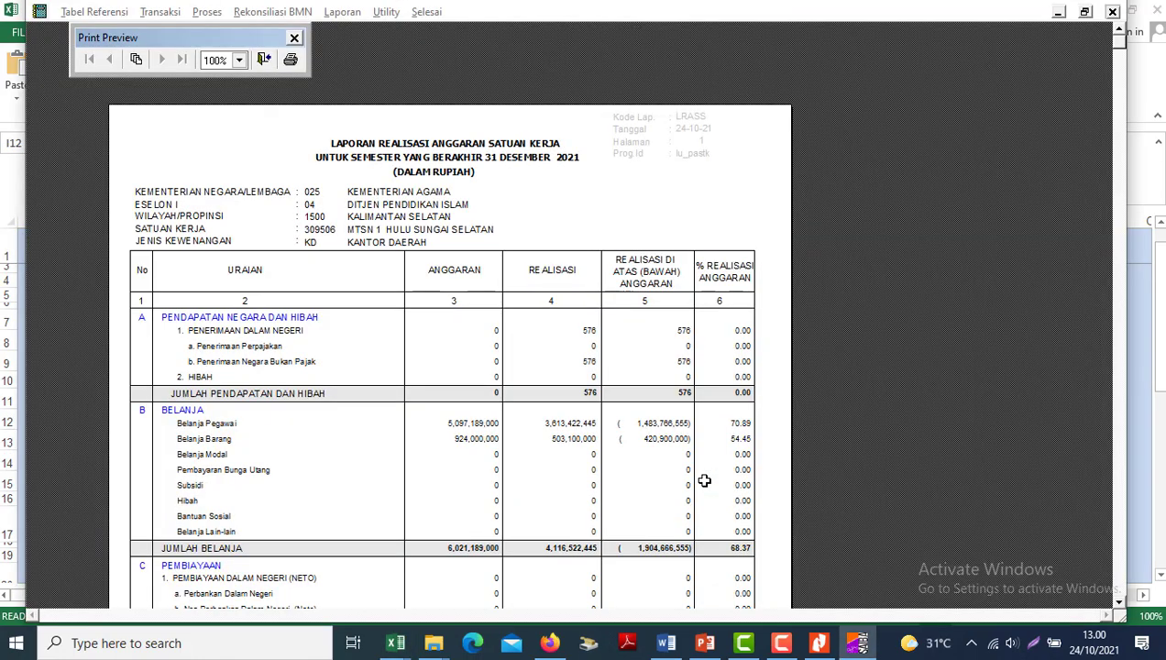
key(alt+Tab)
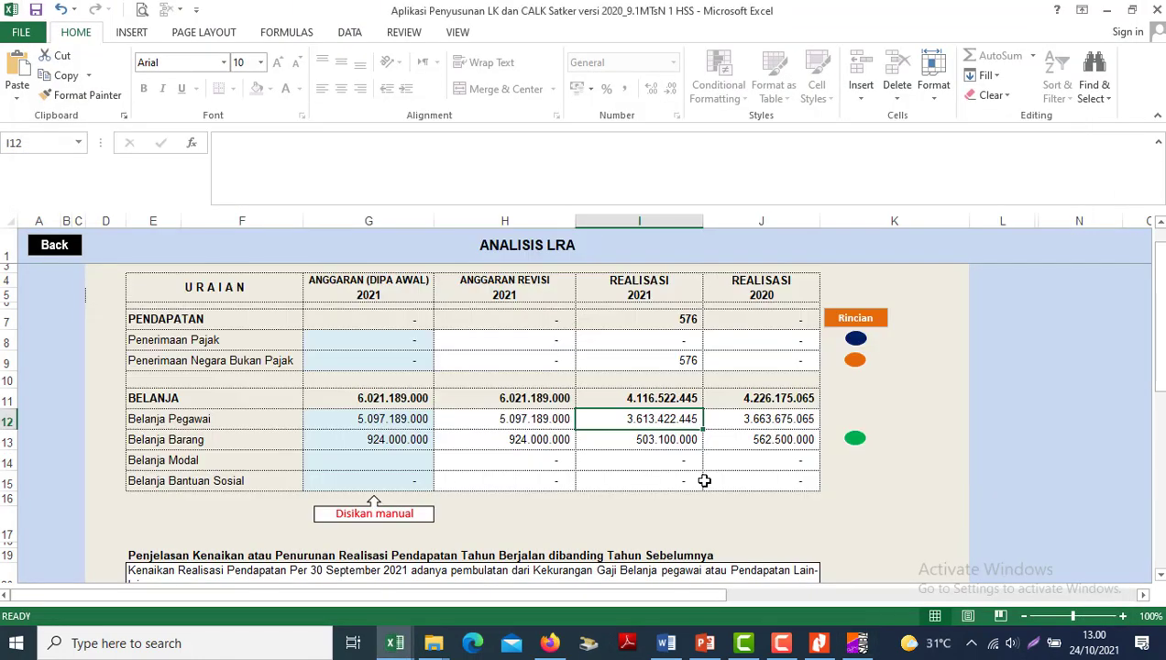
key(Down)
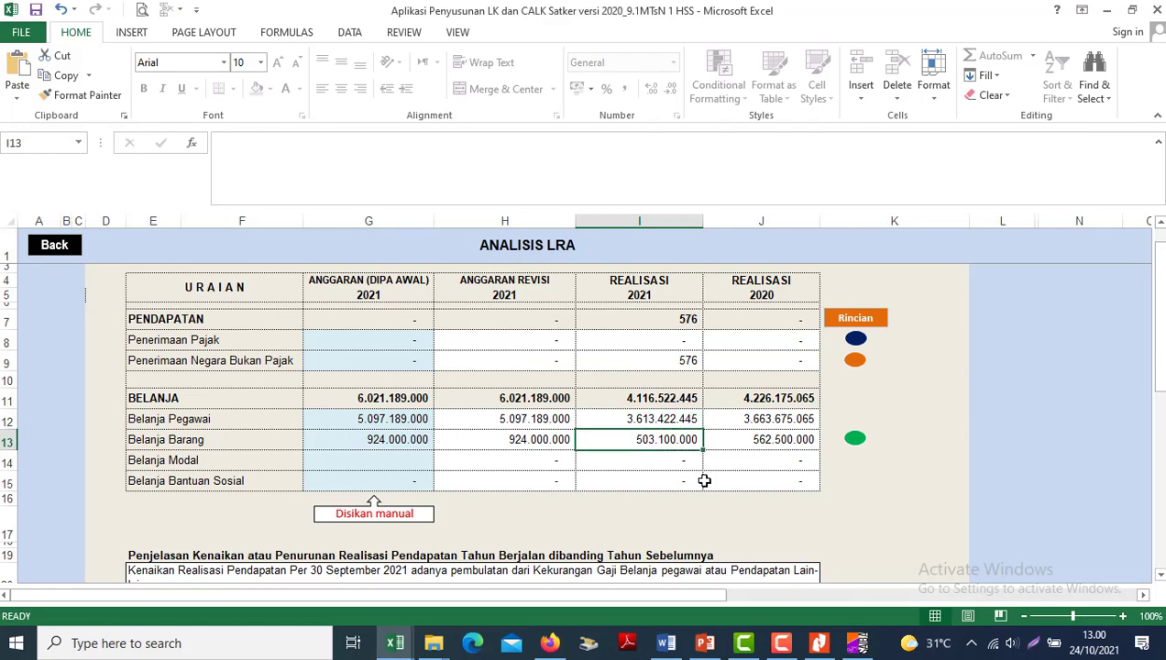
key(alt+Tab)
key(alt+Tab)
- Examine the manually entered 2021 Anggaran (DIPA Awal) values for Belanja Pegawai and Belanja Barang
click(372, 417)
key(Down)
key(Up)
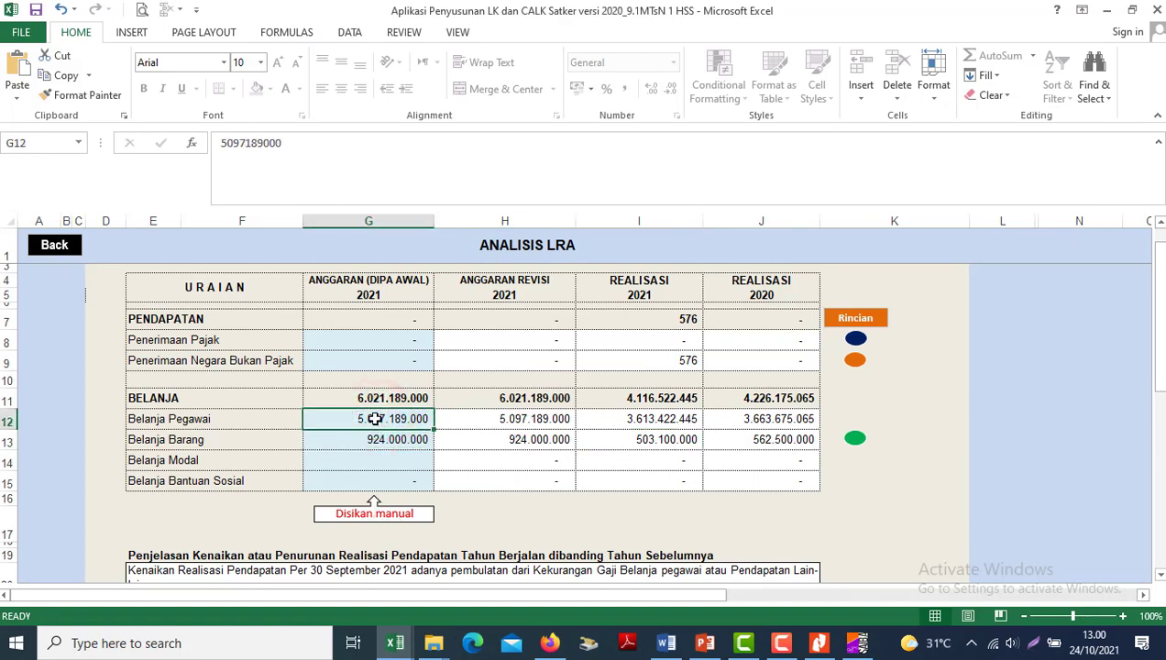
key(Down)
key(Up)
key(Down)
key(Up)
key(Down)
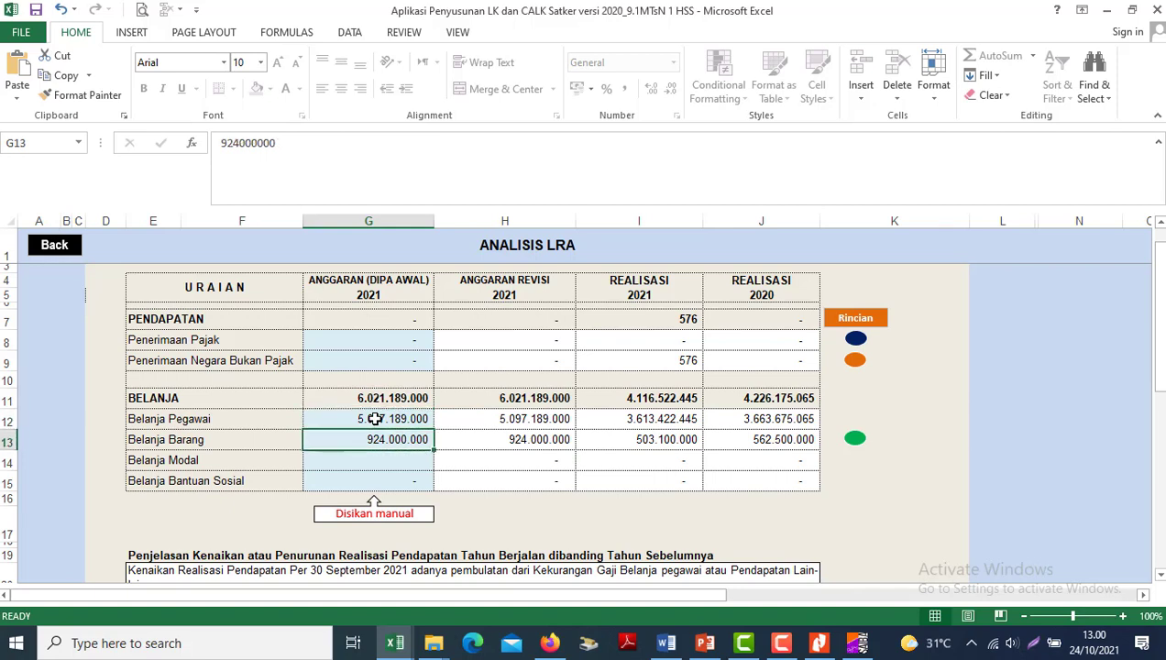
- Review the manually filled 2021 Anggaran (DIPA Awal) column across the PENDAPATAN and BELANJA rows
key(Up)
key(Up)
key(Up)
key(Up)
key(Up)
key(Down)
key(Down)
key(Down)
key(Down)
key(Down)
key(Down)
key(Down)
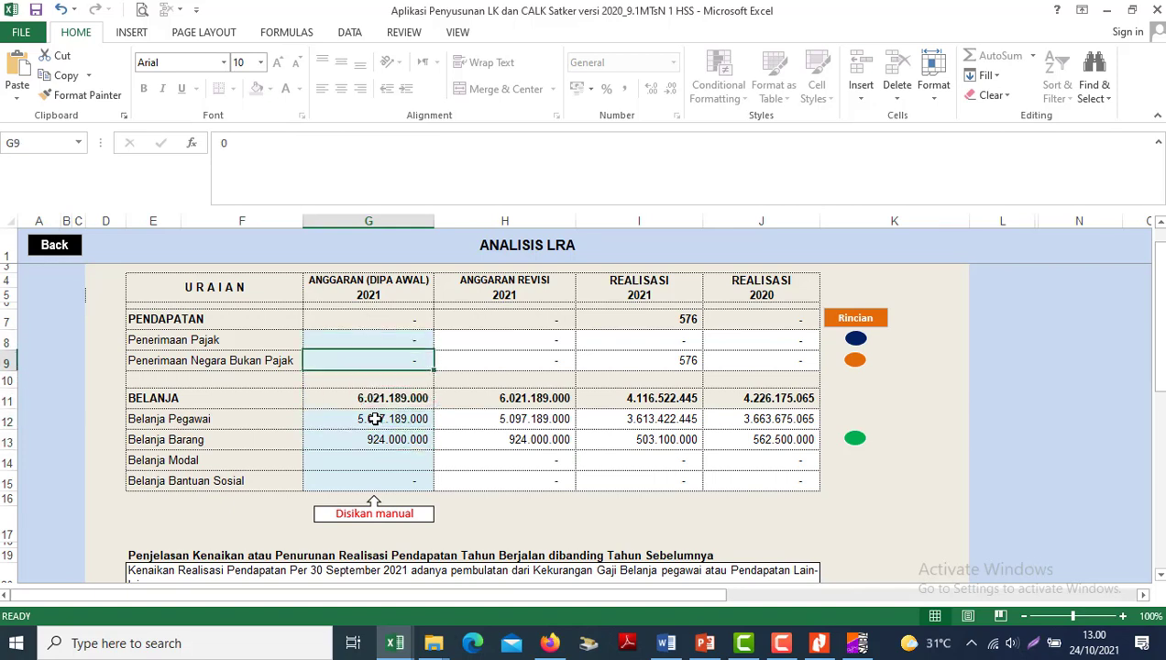
key(Up)
key(Up)
key(Up)
key(Up)
key(Up)
key(Up)
key(Up)
key(Up)
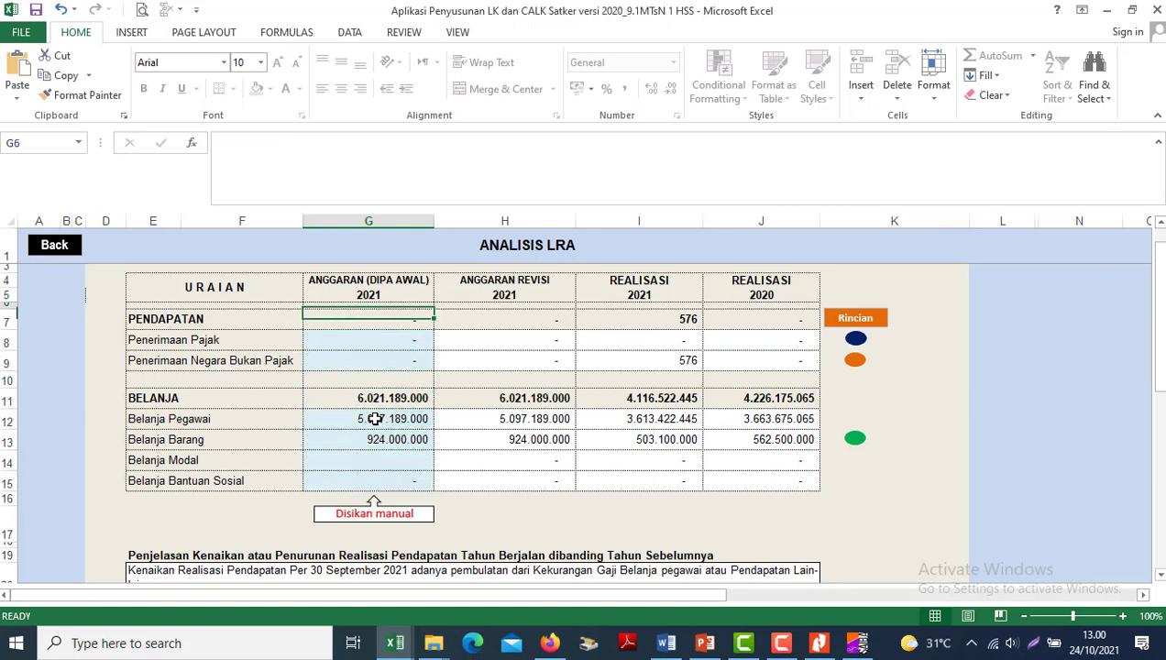
key(Up)
key(Down)
key(Down)
key(Down)
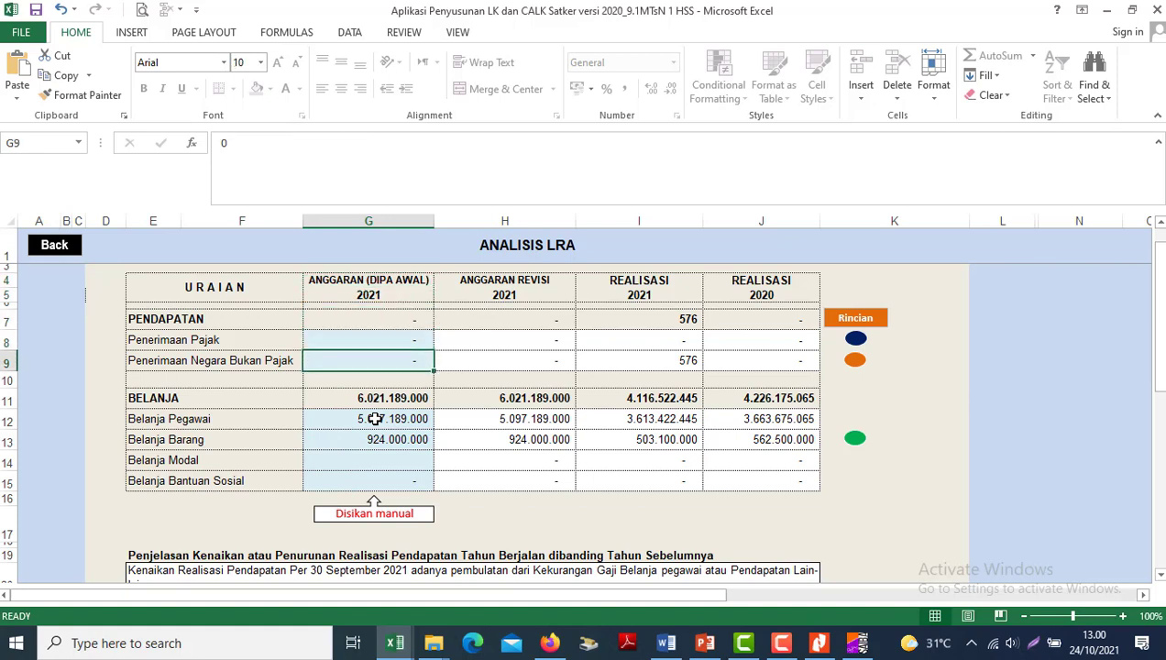
- Compare the 2021 and 2020 Realisasi values of Belanja Pegawai and Belanja Barang in the ANALISIS LRA table
key(Down)
key(Down)
key(Down)
key(Right)
key(Right)
key(Right)
key(Left)
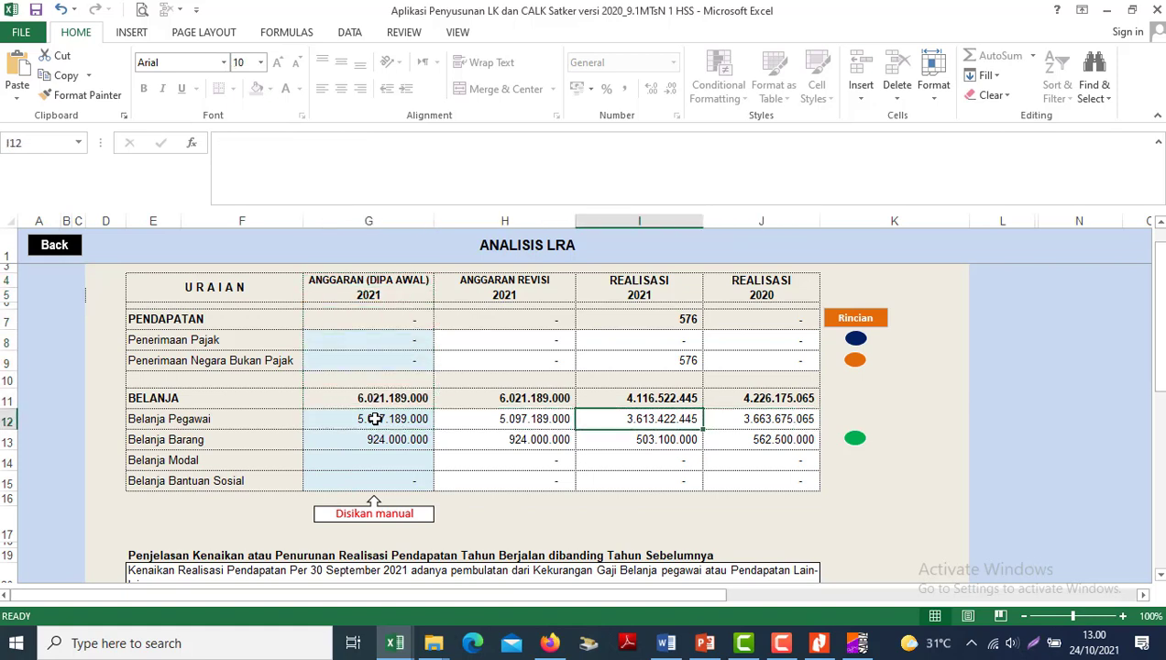
key(Right)
key(Left)
key(Down)
key(Right)
key(Up)
key(Down)
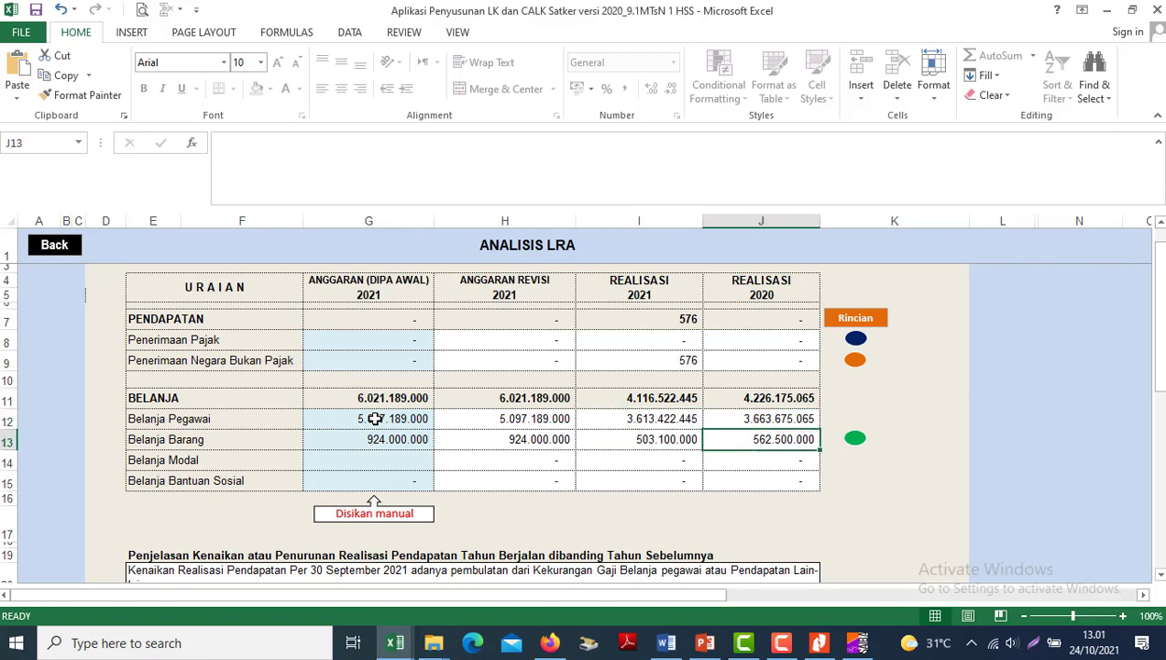
- Check the 2021 Realisasi of Penerimaan Negara Bukan Pajak against the Laporan Realisasi Anggaran in SAIBA and return to the workbook
key(Up)
key(Up)
key(Up)
key(Up)
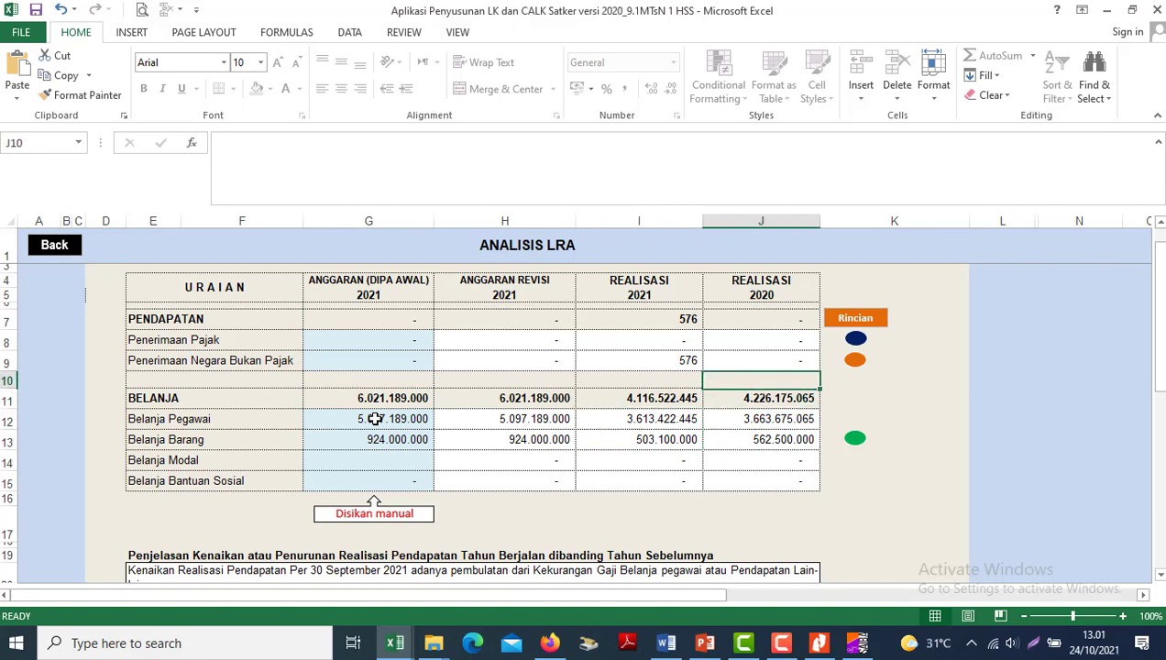
key(Left)
key(alt+Tab)
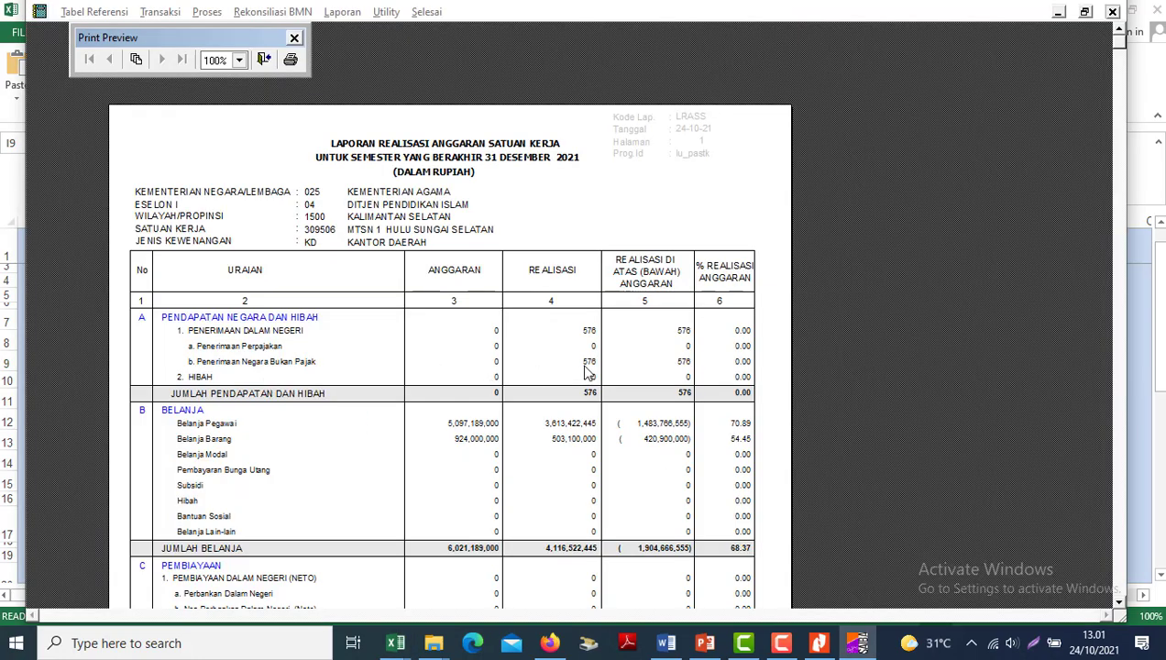
key(alt+Tab)
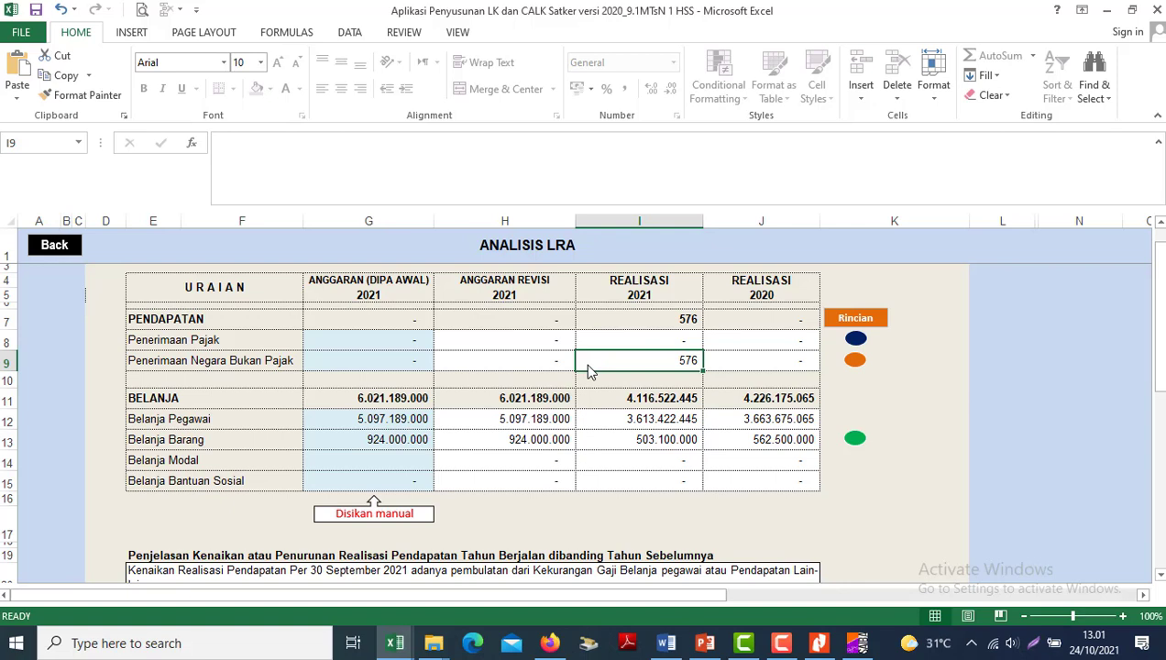
key(Left)
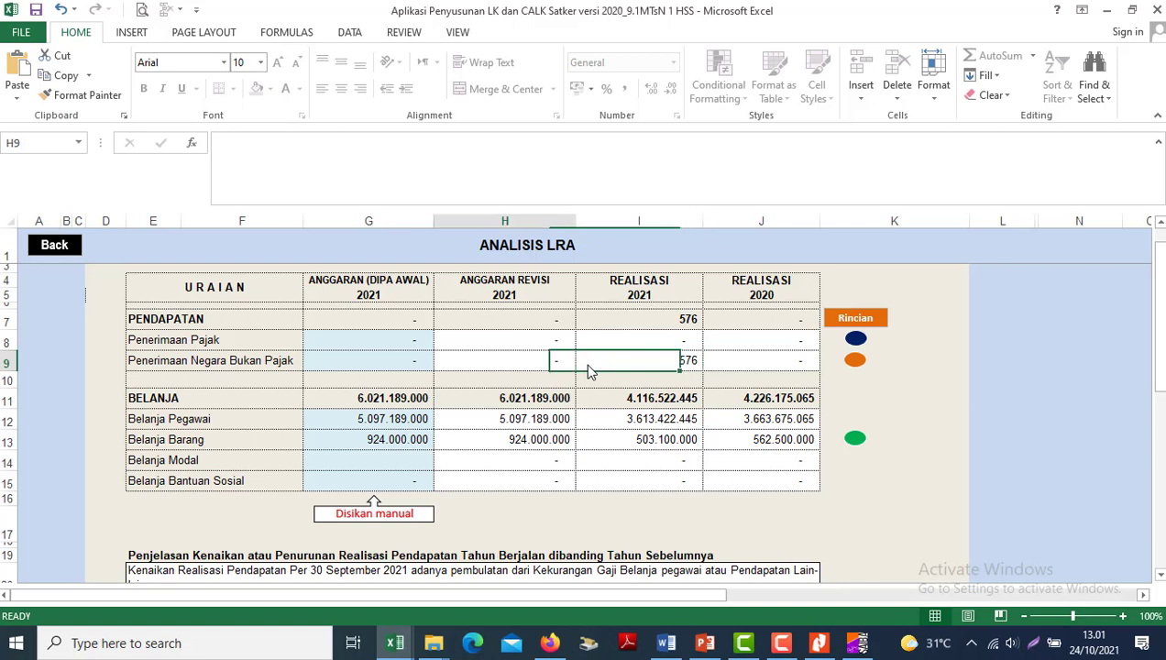
key(Right)
key(Left)
key(Right)
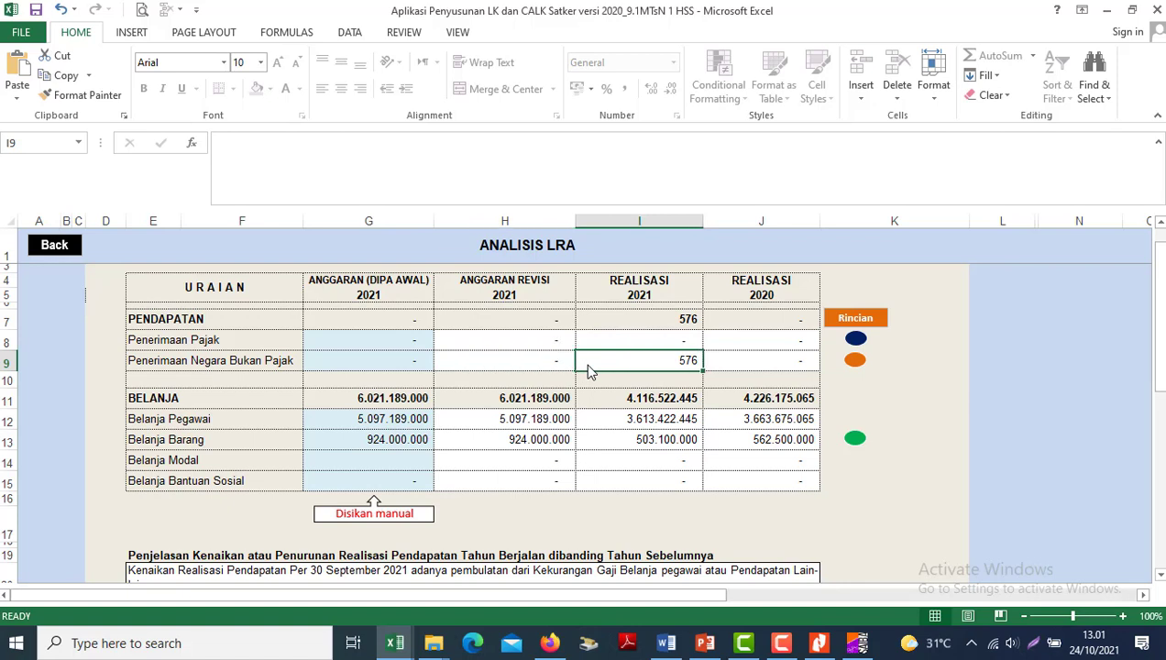
- Compare Belanja Pegawai Realisasi between 2021 and 2020, and check the 2021 value against the SAIBA report
key(Down)
key(Down)
key(Down)
key(Right)
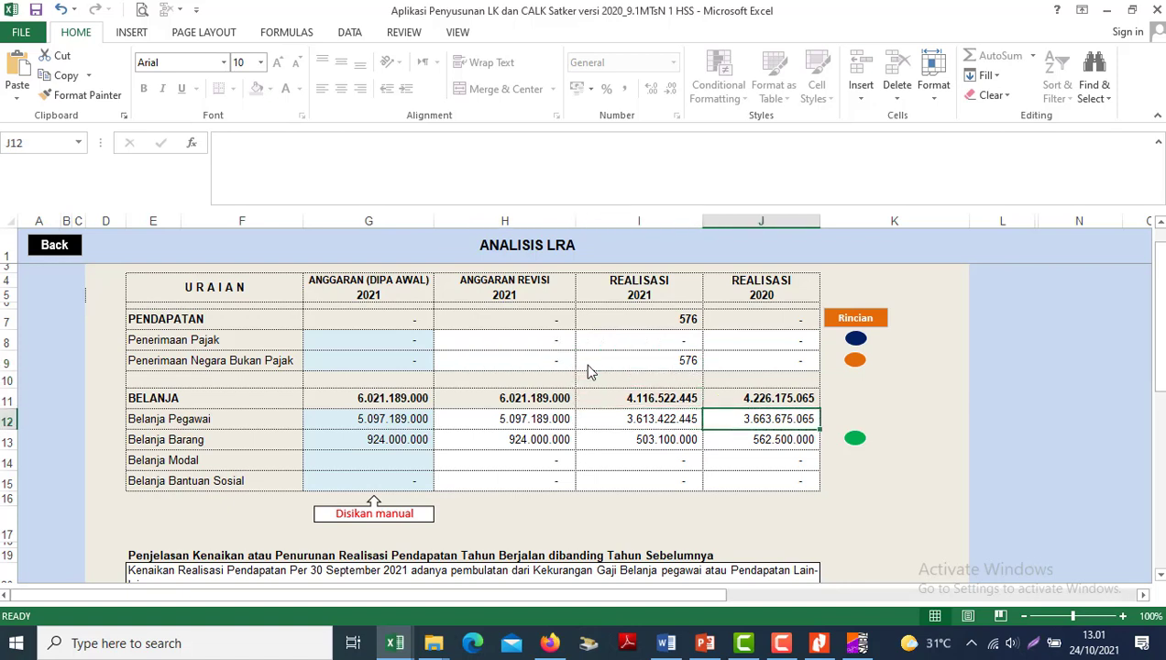
key(Left)
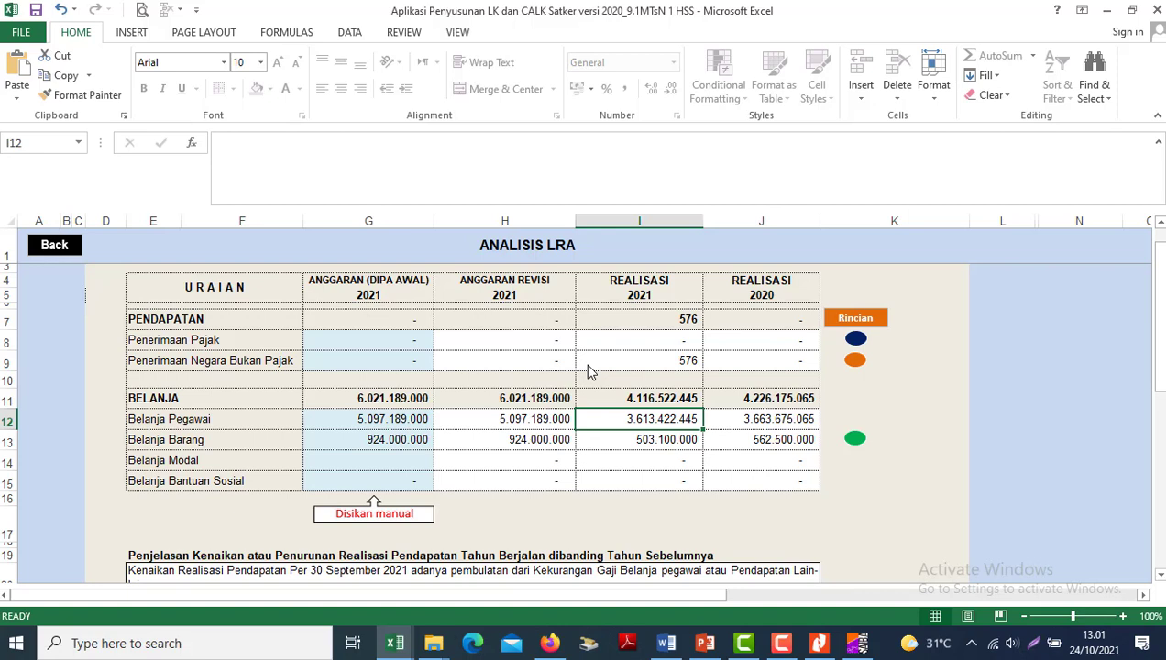
key(Right)
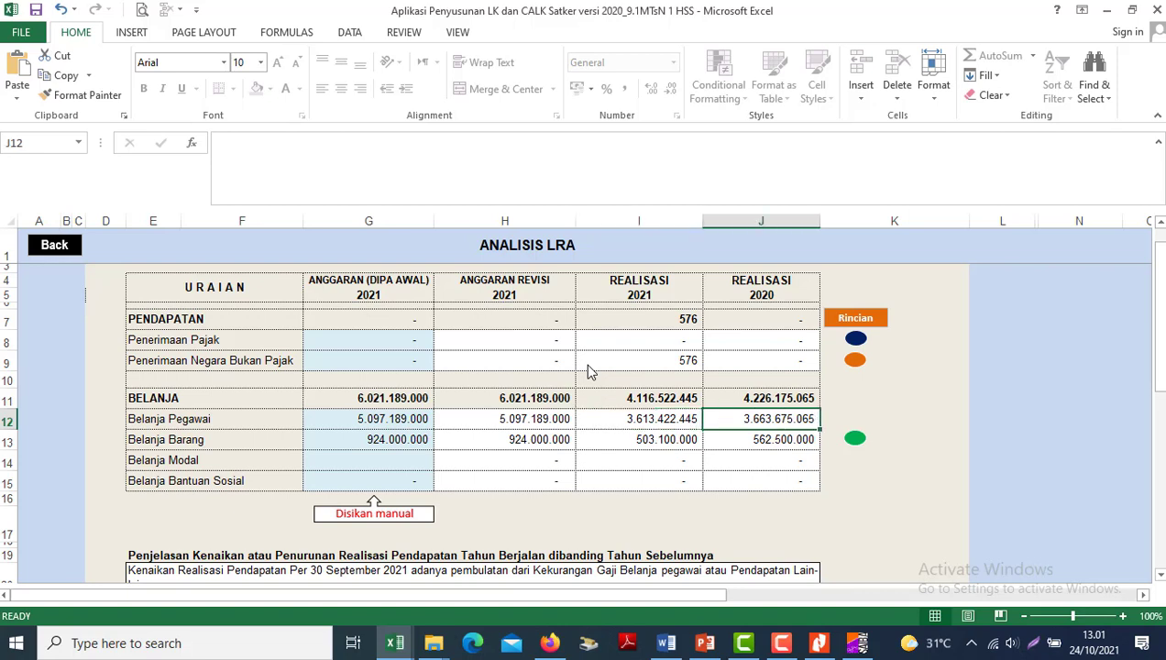
key(Left)
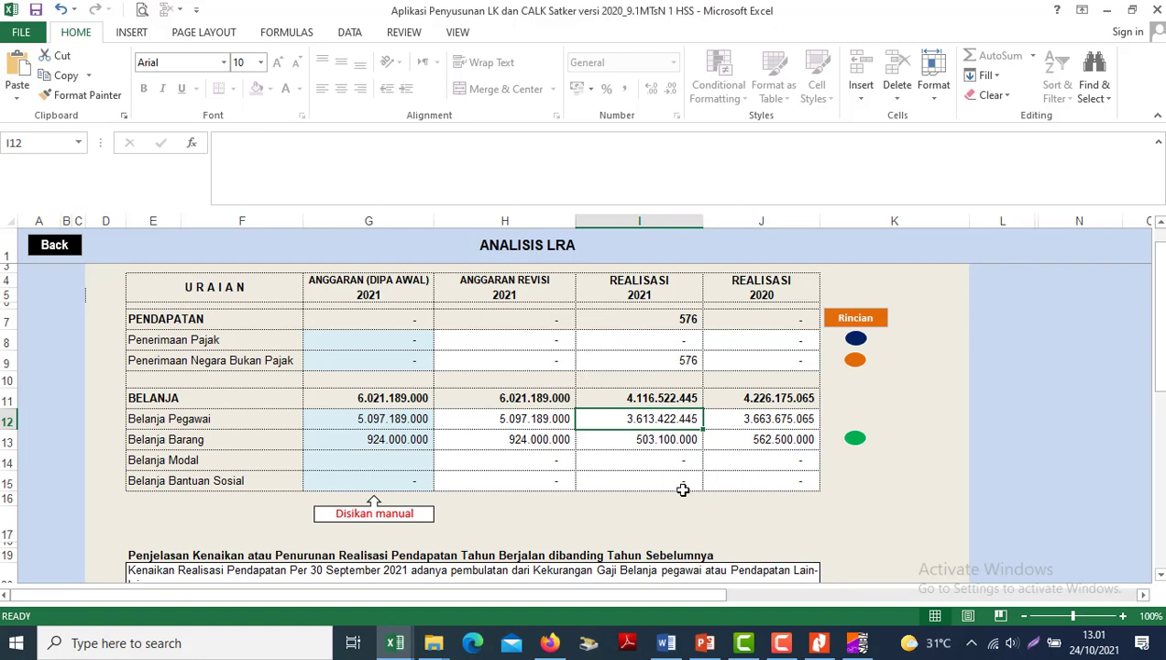
click(857, 644)
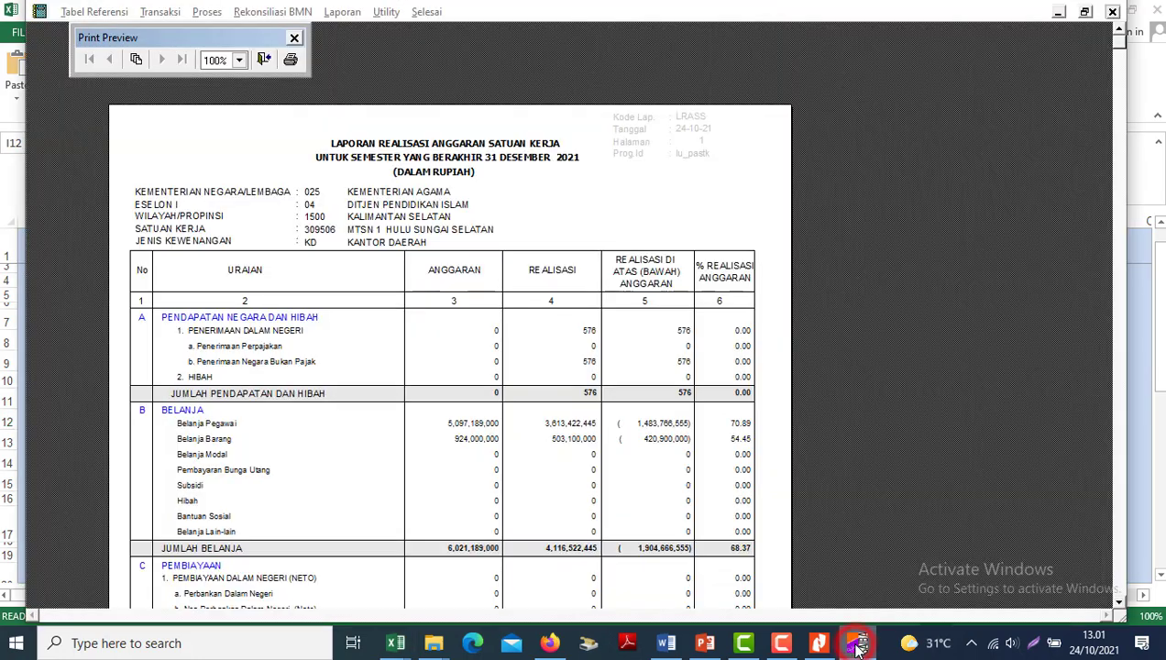
click(857, 645)
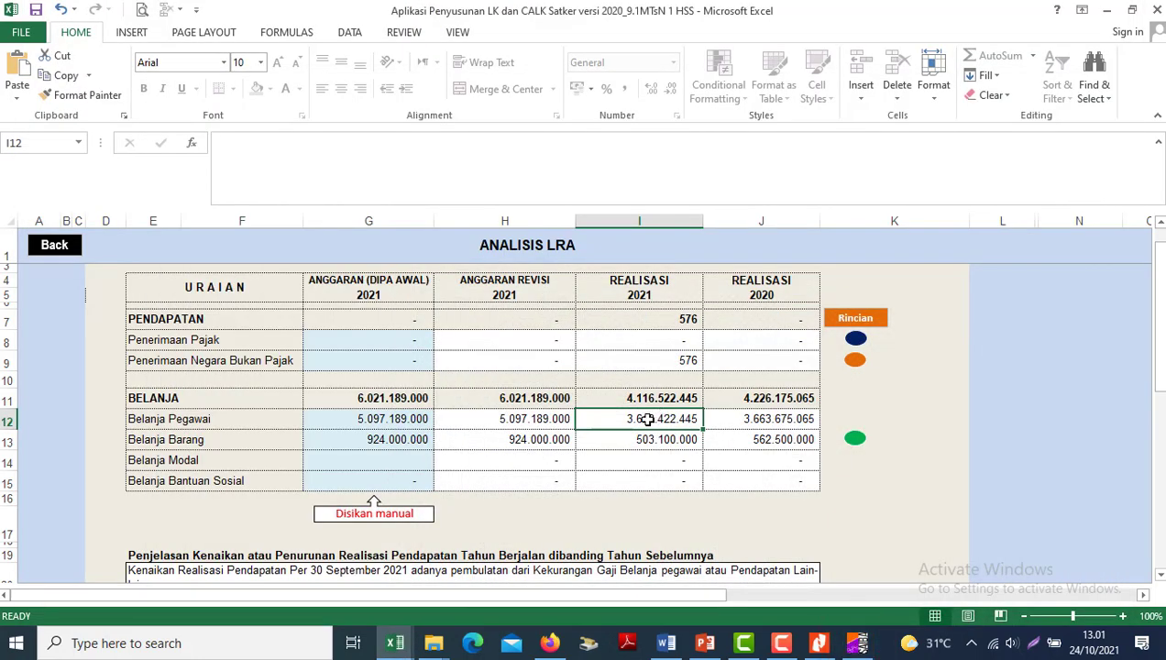
- Open the Rincian Belanja detail sheet and inspect the Belanja Gaji Pokok PNS row at the start of the Belanja Pegawai table
click(856, 440)
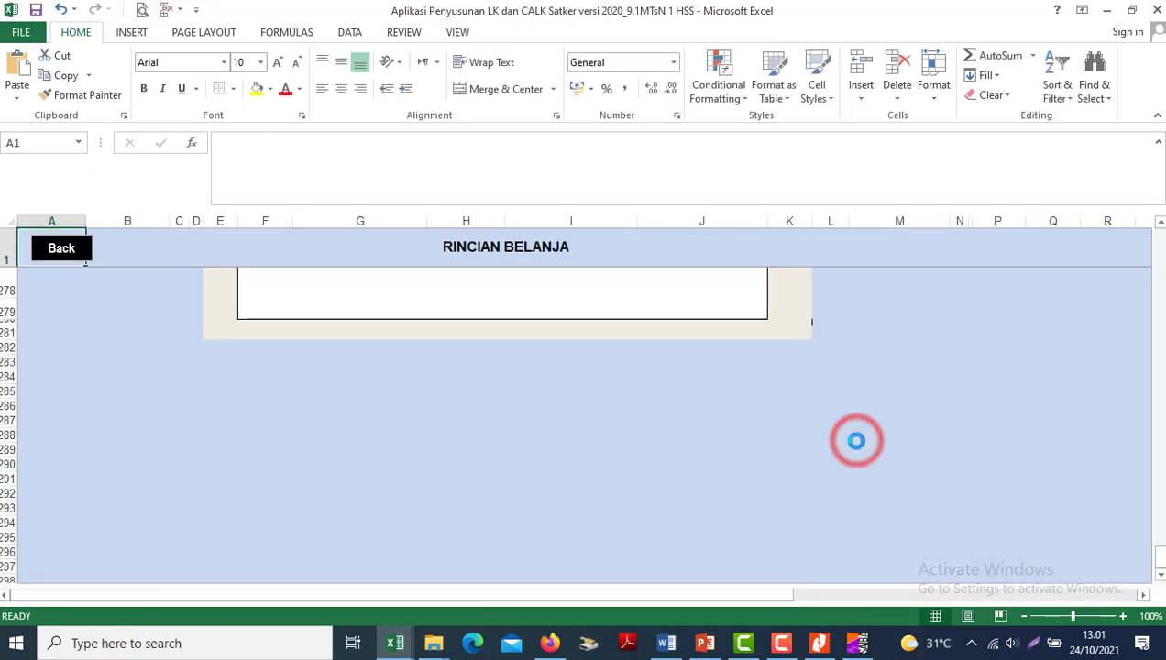
drag(1162, 554, 1142, 214)
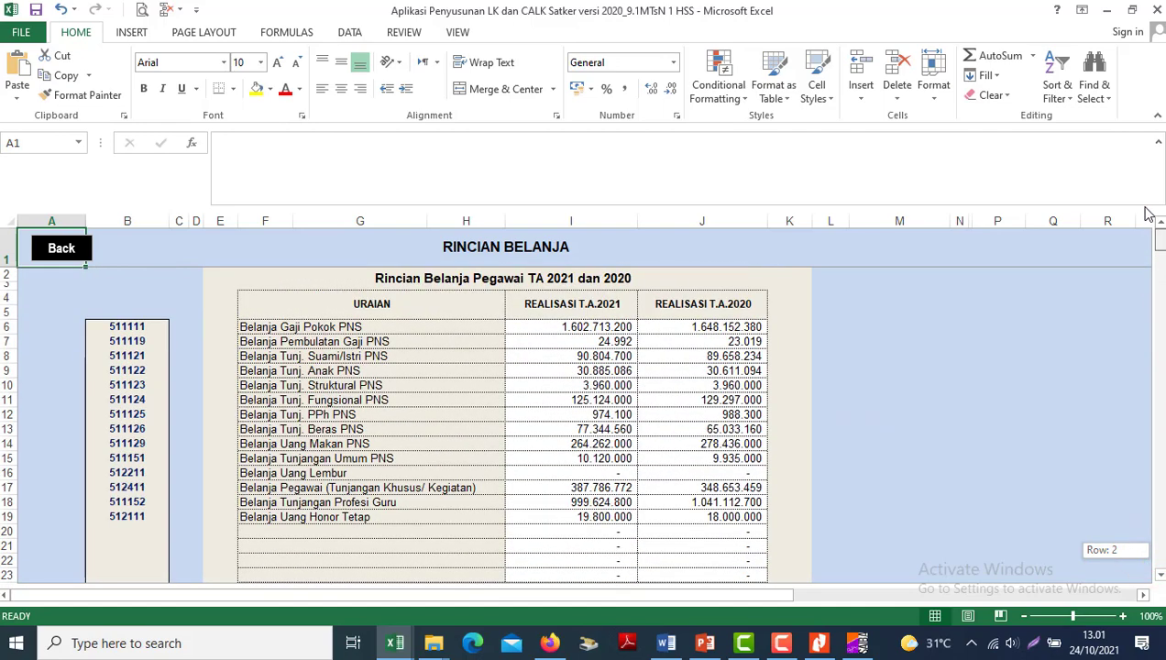
click(261, 330)
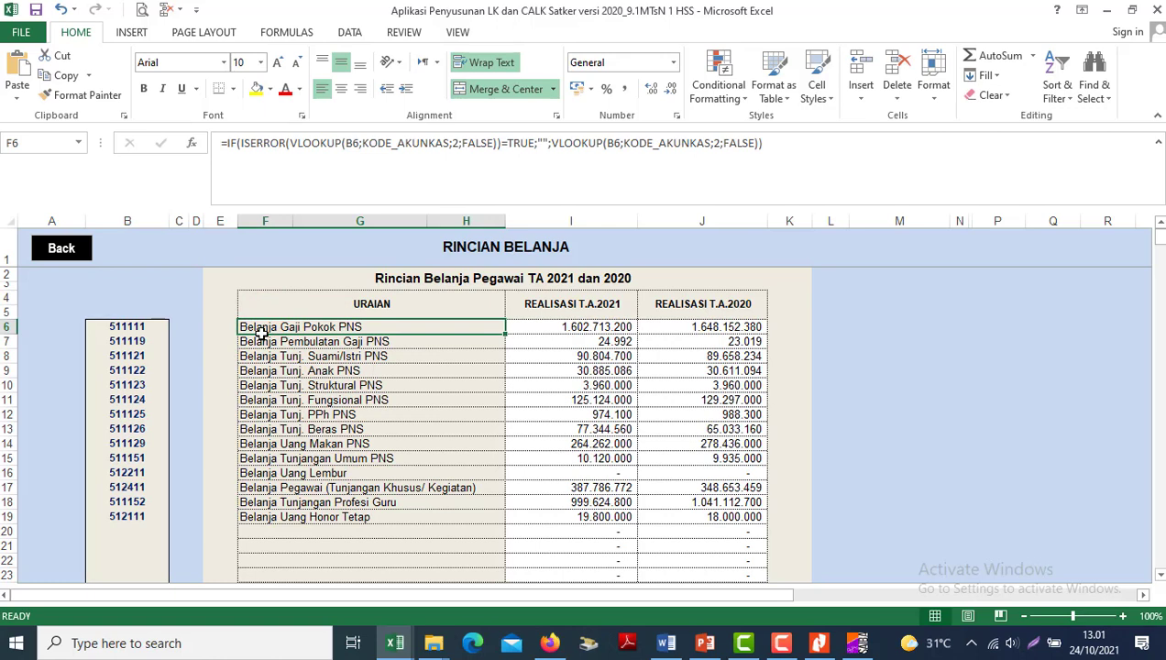
key(Right)
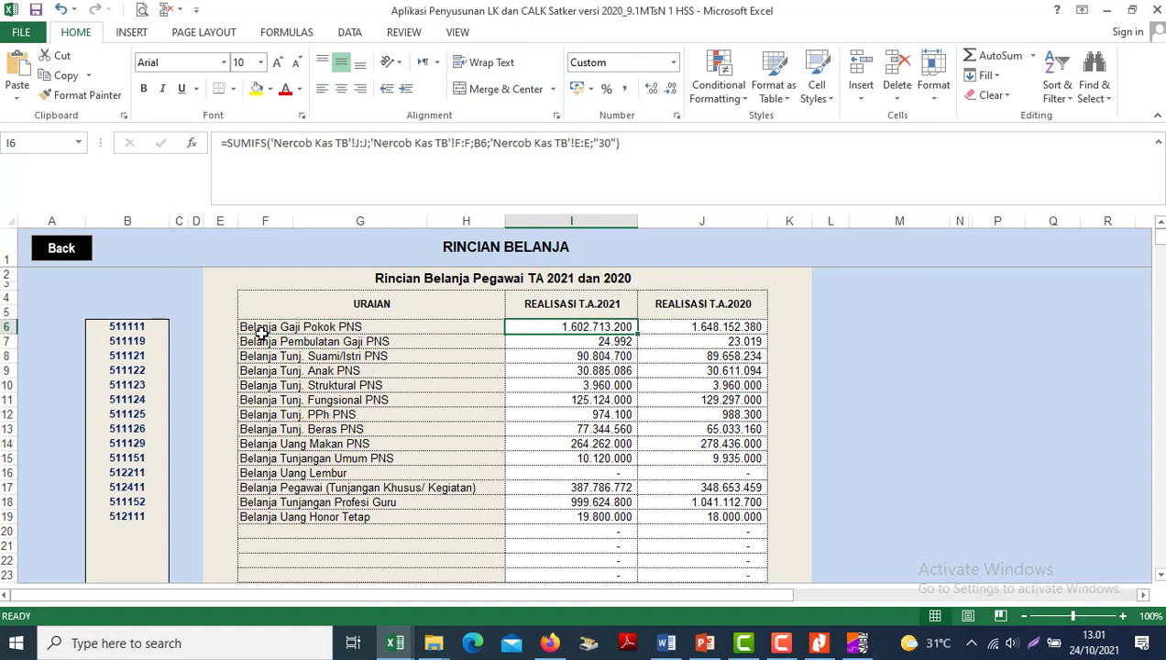
- Switch to Nitro Pro and look through the Neraca_percobaan_kas september 2021 PDF for the Belanja Pegawai realization accounts
mouse_move(814, 641)
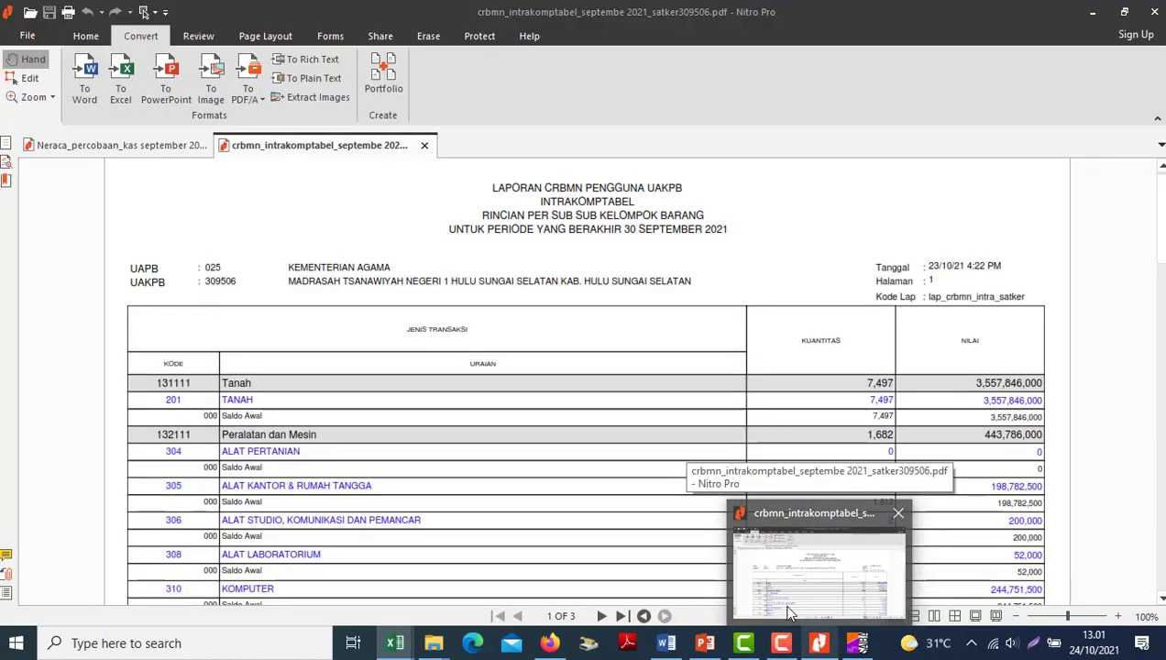
click(784, 602)
click(99, 146)
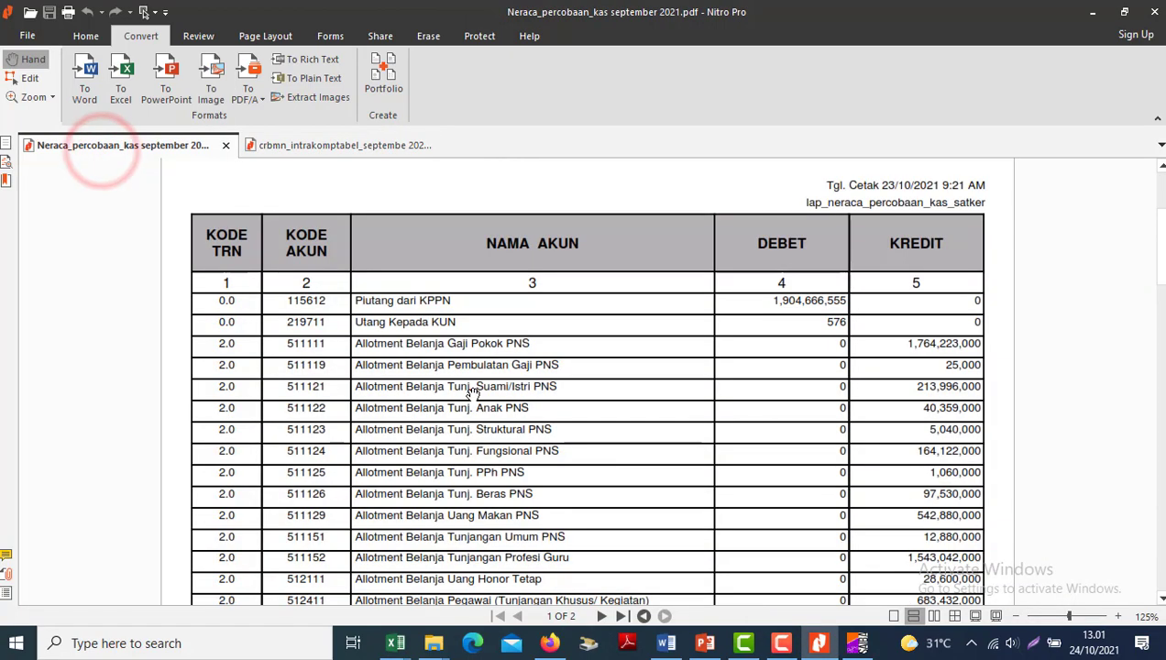
scroll(469, 390, down, 10)
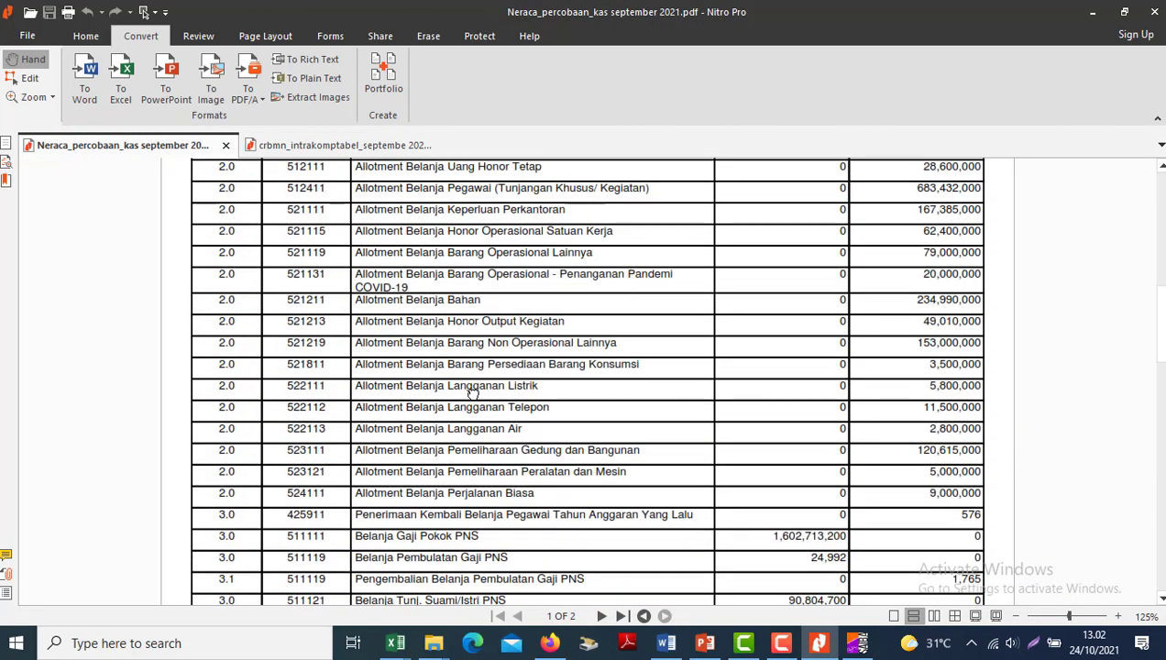
scroll(472, 394, down, 4)
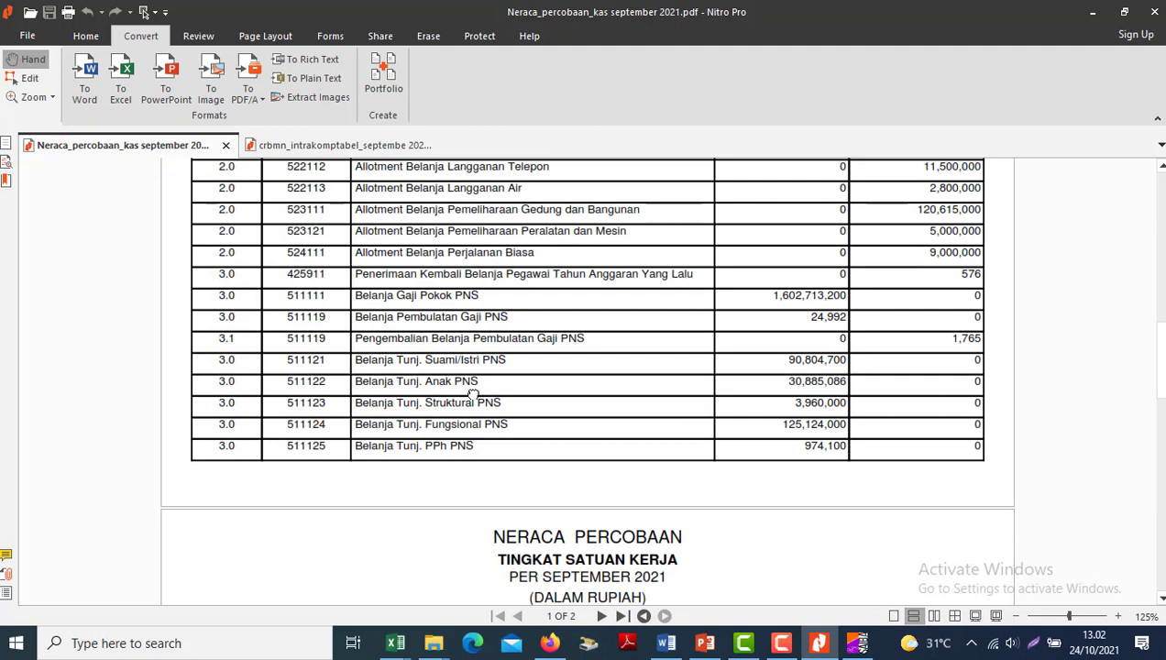
- Switch back to Excel and clear the description and realization cells of Belanja Tunjangan Profesi Guru and Belanja Uang Honor Tetap
key(alt+Tab)
click(340, 503)
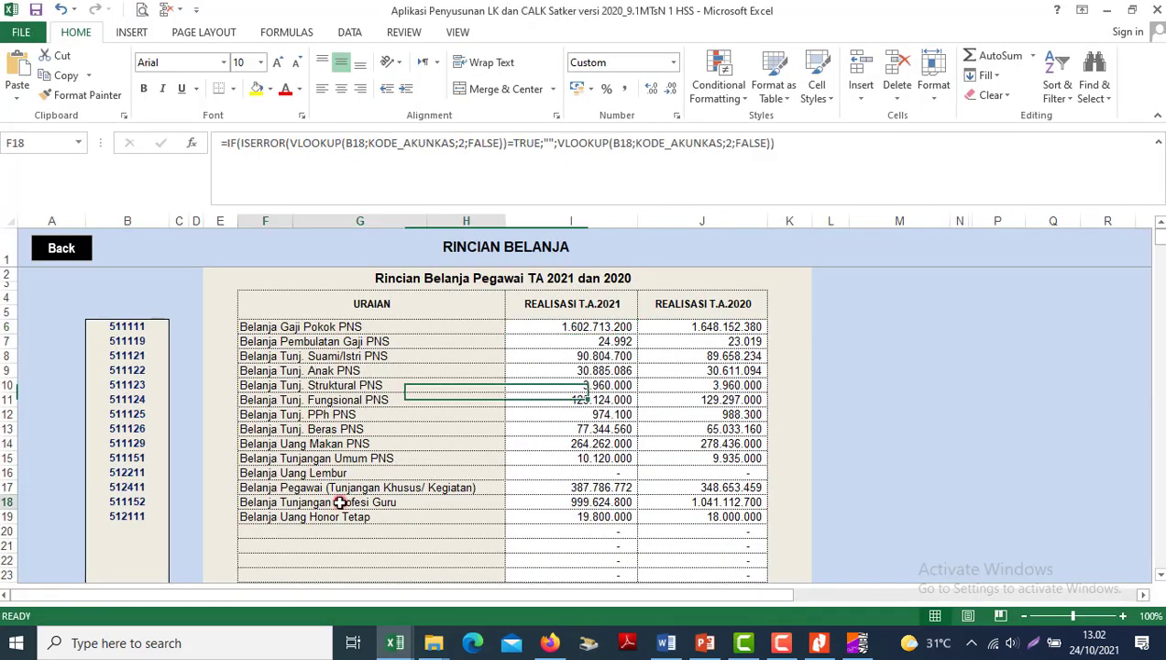
key(shift+Right)
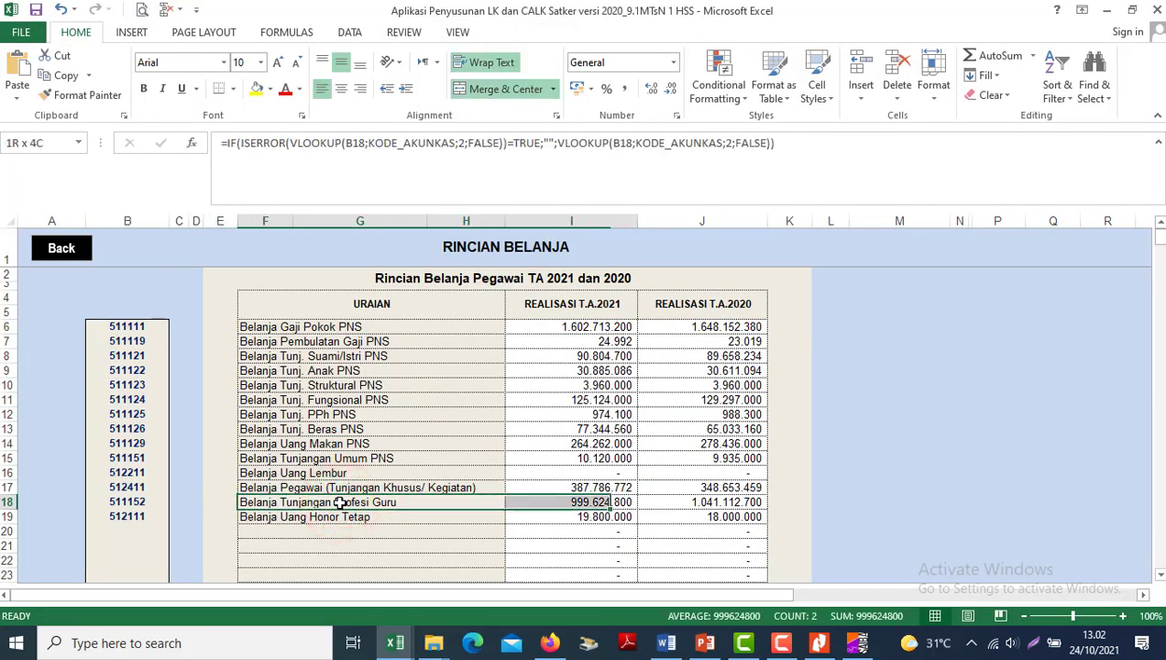
key(shift+Left)
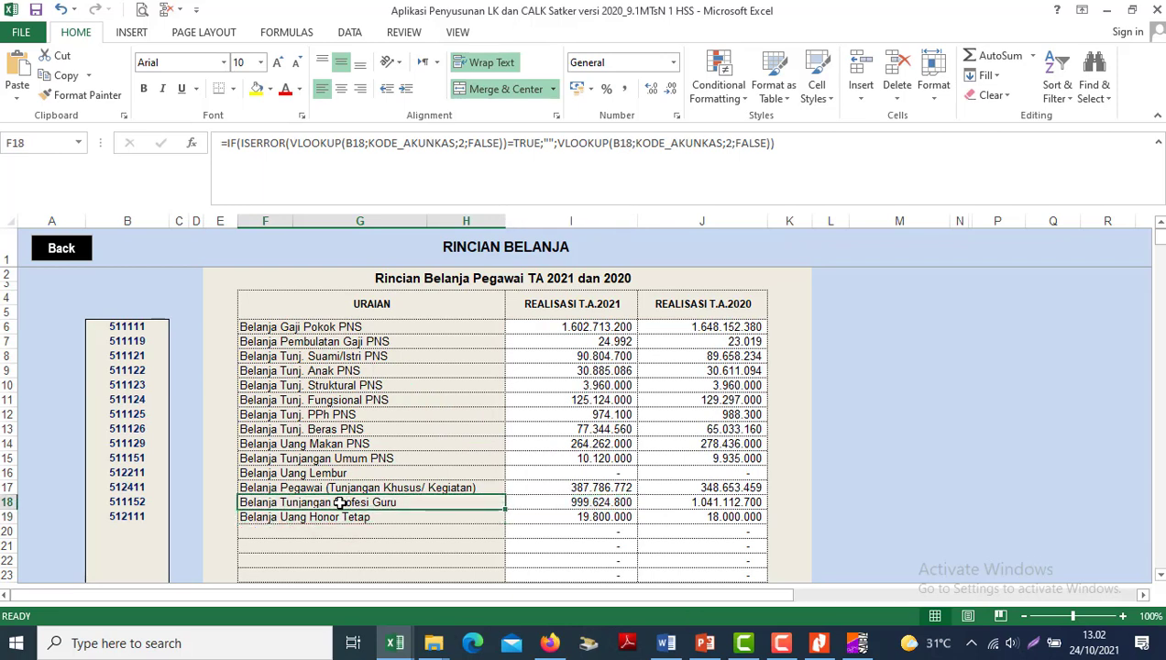
key(shift+Down)
key(shift+Right)
key(shift+Right)
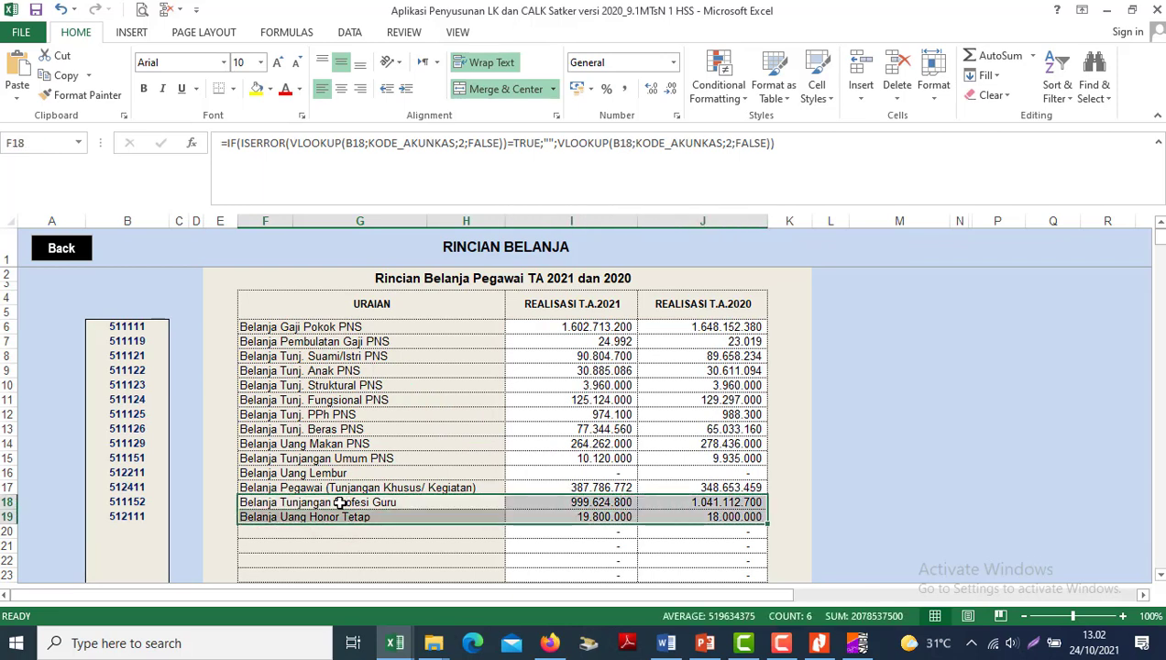
key(Delete)
- Delete the account codes 511152 and 512111 from the code column in B18 and B19
key(Left)
key(Left)
key(Left)
key(Left)
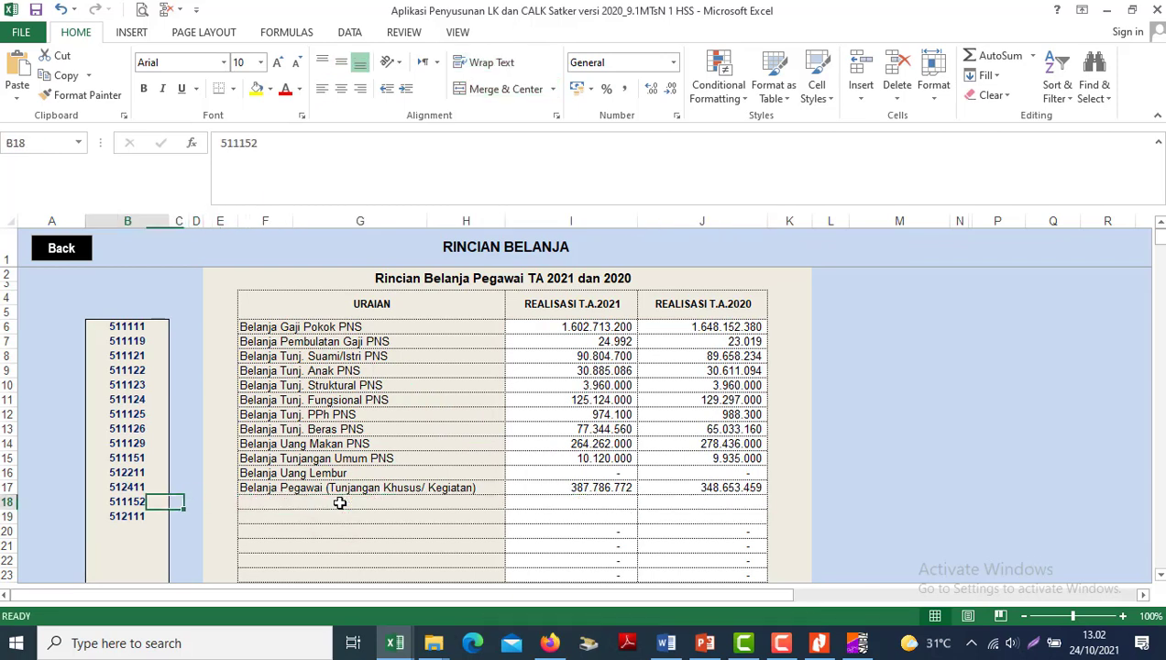
key(Left)
key(Right)
key(Delete)
key(Down)
key(Delete)
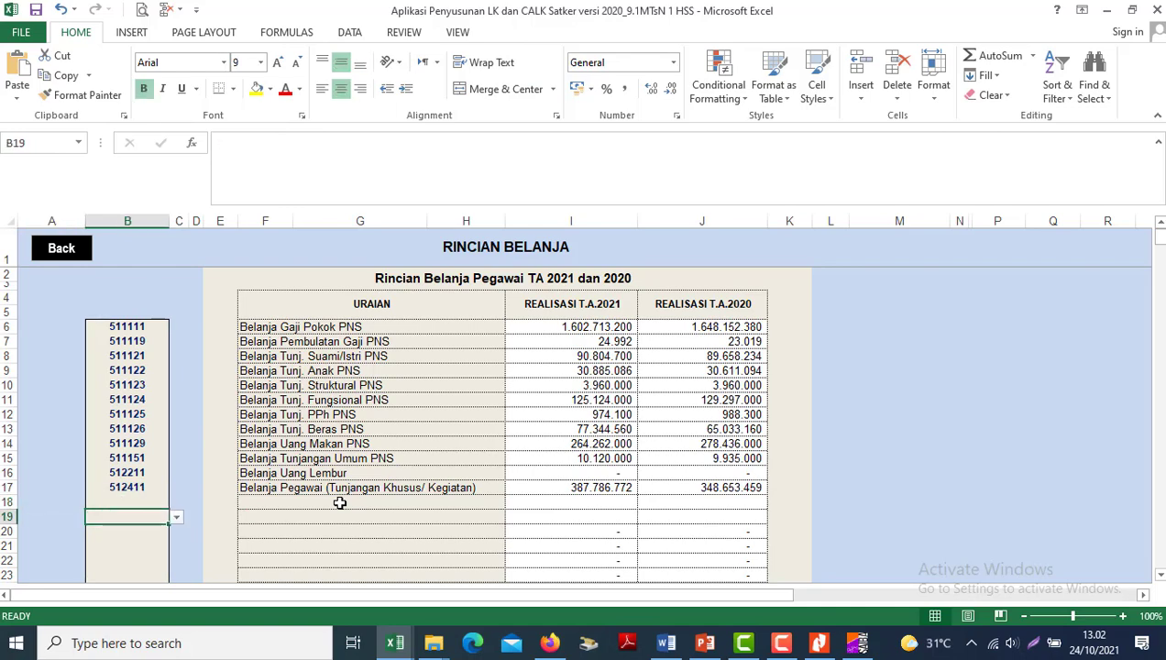
- Compare the Belanja Pegawai accounts in the Neraca_percobaan_kas september 2021 PDF in Nitro Pro with the Rincian Belanja table in Excel
key(alt+Tab)
click(415, 423)
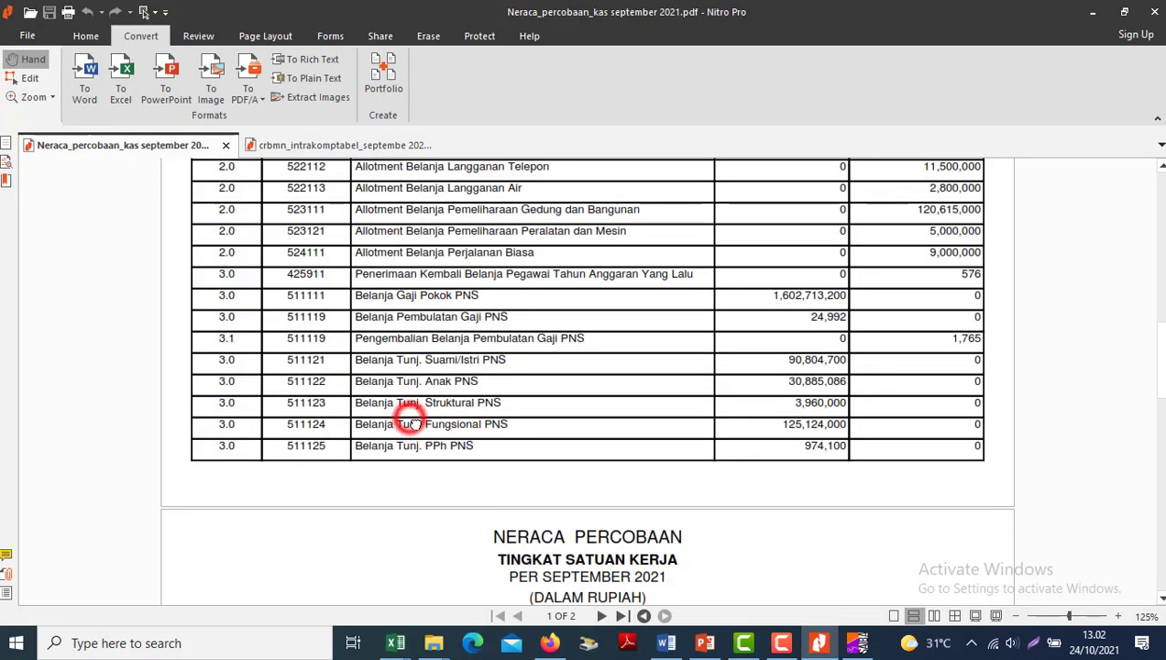
scroll(415, 423, up, 2)
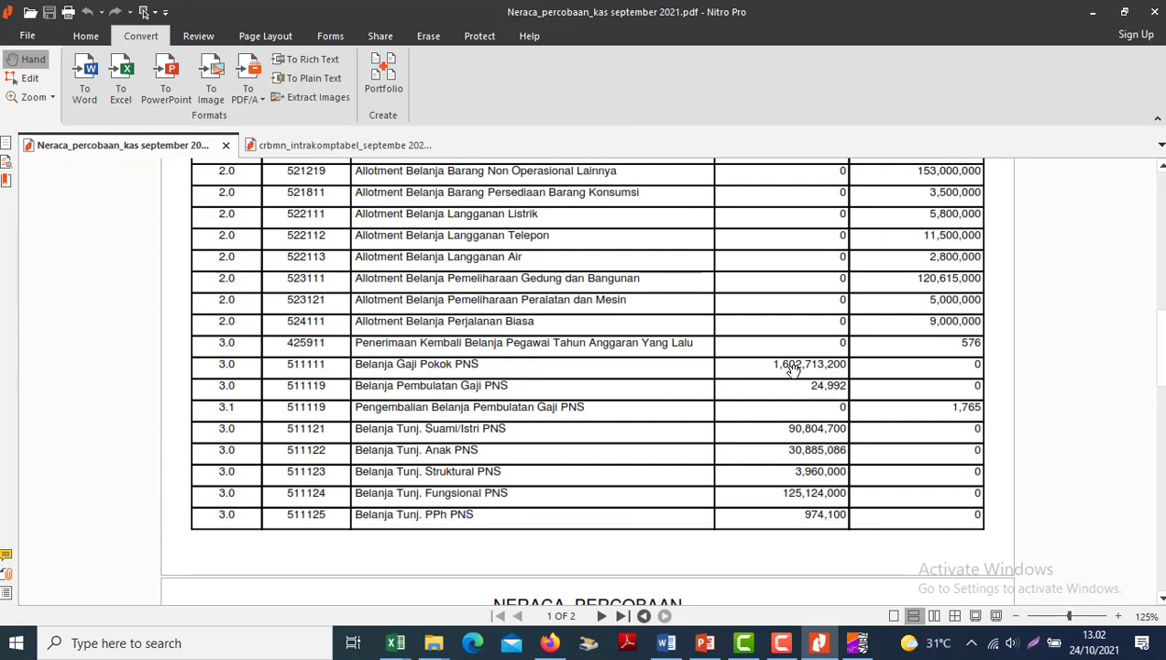
key(alt+Tab)
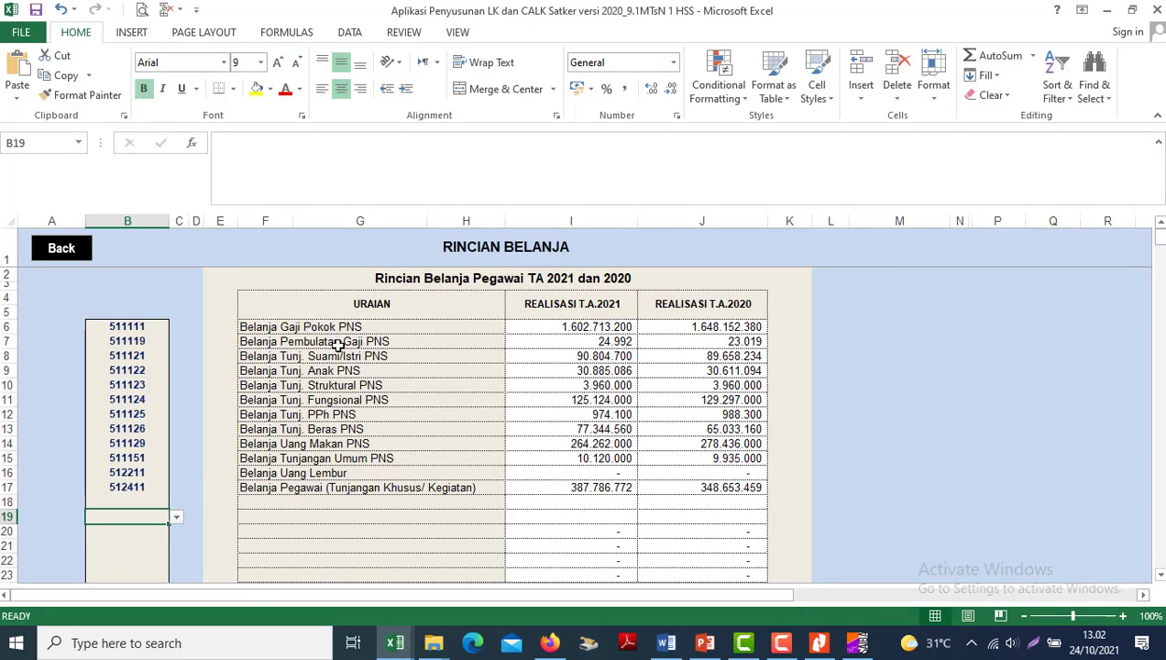
key(alt+Tab)
scroll(338, 346, down, 4)
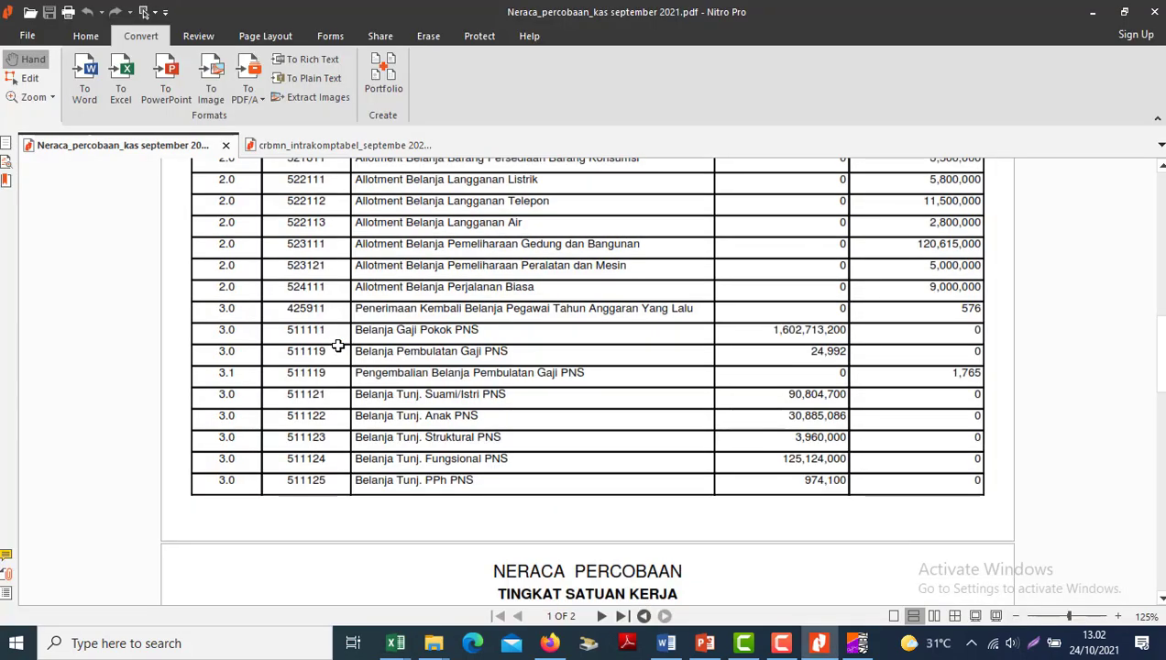
scroll(338, 346, down, 5)
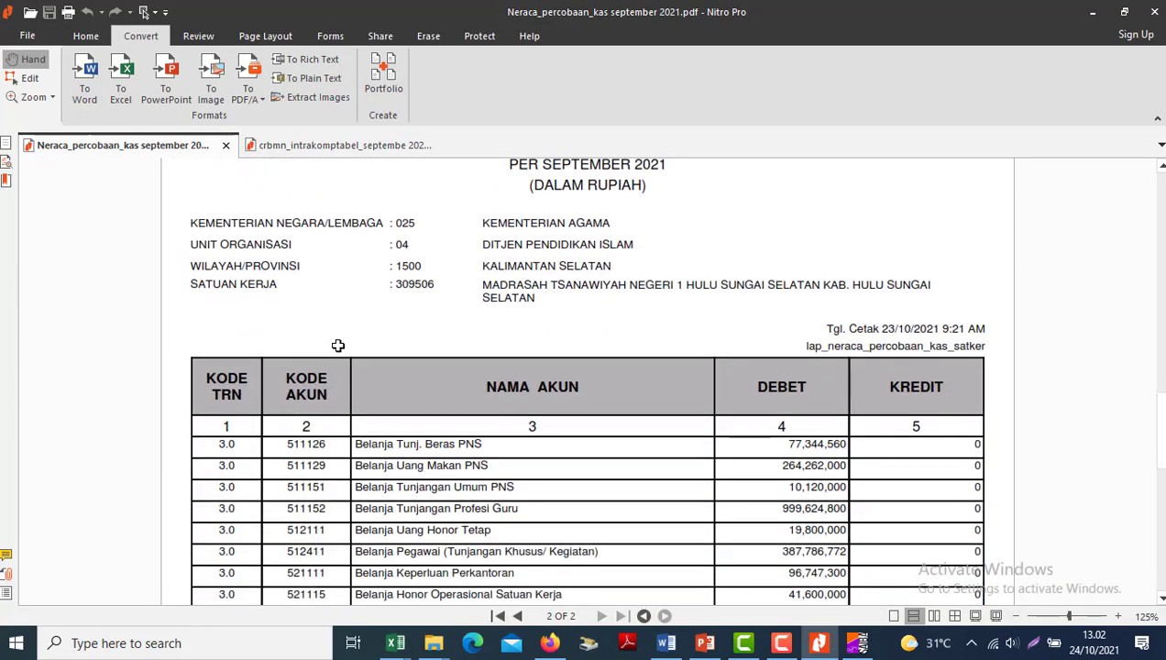
- Copy account code 511152 for Belanja Tunjangan Profesi Guru from the PDF and paste it into cell B18 of the Excel Rincian Belanja sheet
click(390, 497)
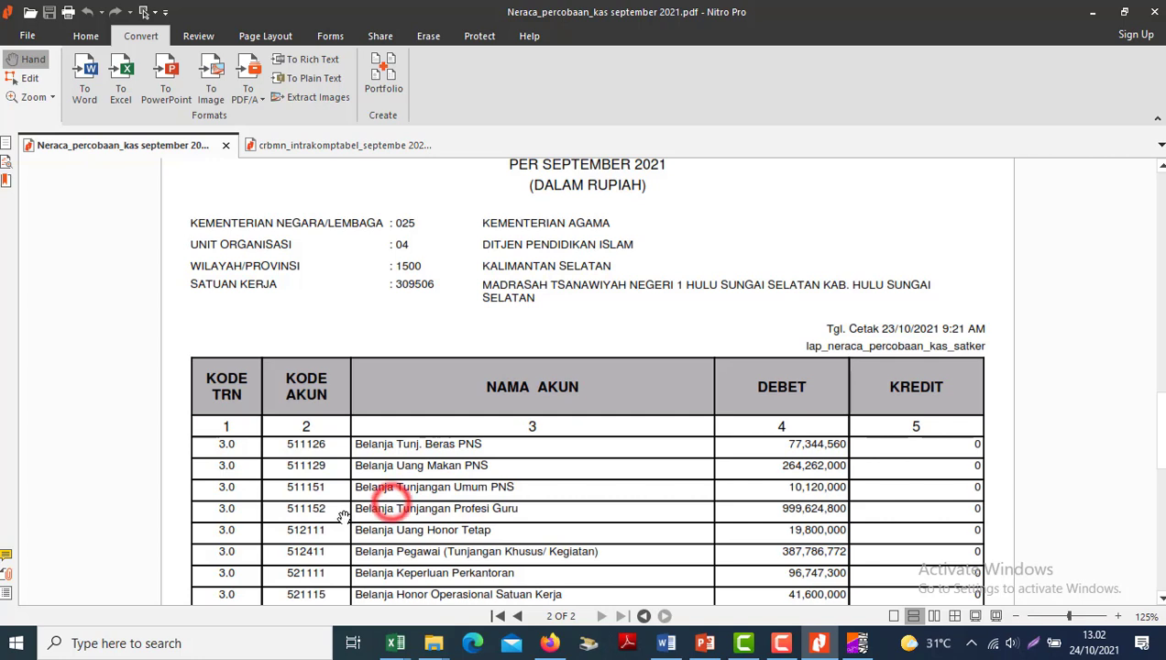
mouse_move(326, 510)
mouse_down()
mouse_move(286, 510)
mouse_move(328, 510)
mouse_up()
key(super+c)
click(295, 515)
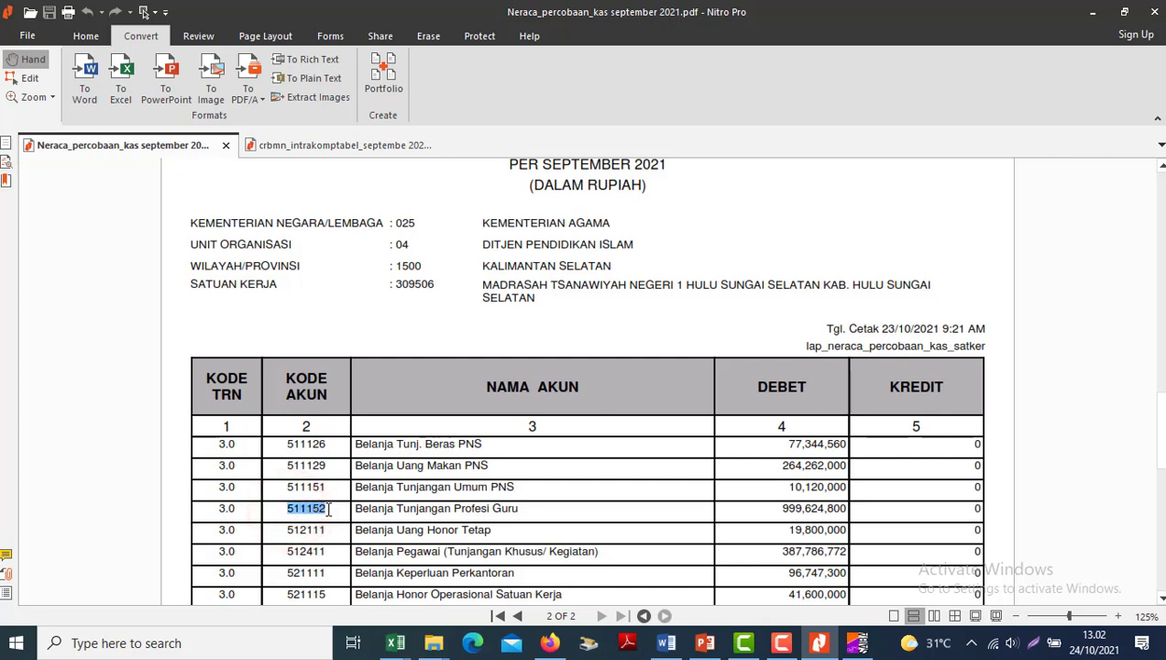
key(alt+Tab)
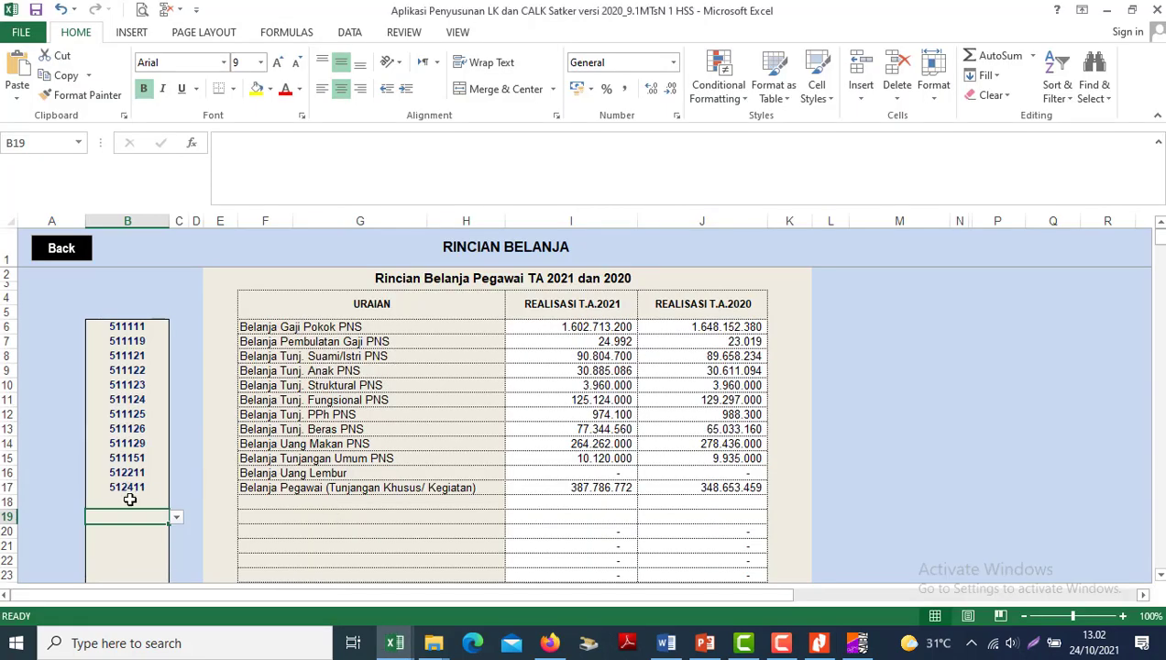
click(130, 502)
right_click(128, 502)
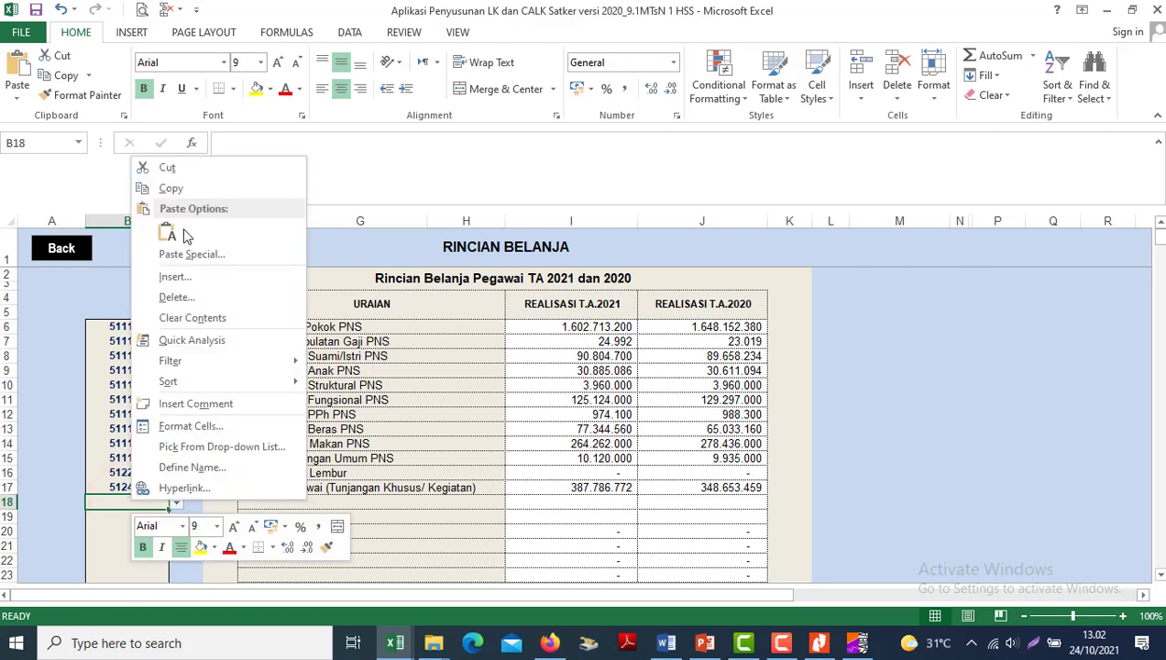
click(168, 232)
key(Return)
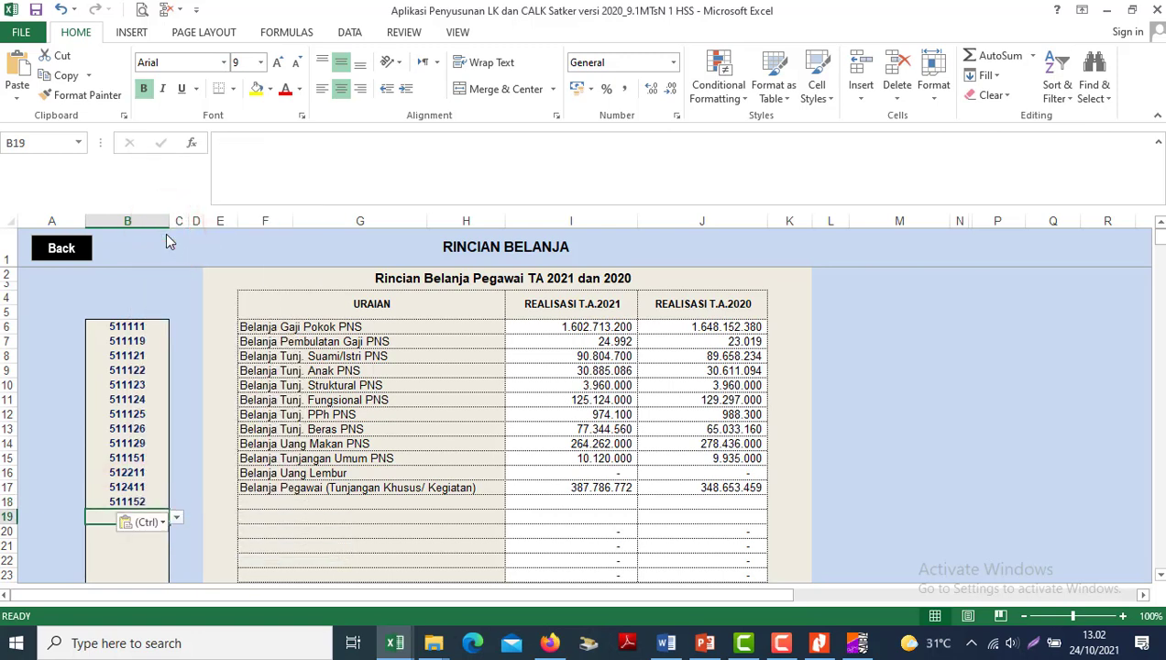
key(Up)
key(Right)
key(Right)
key(Right)
key(Right)
key(Right)
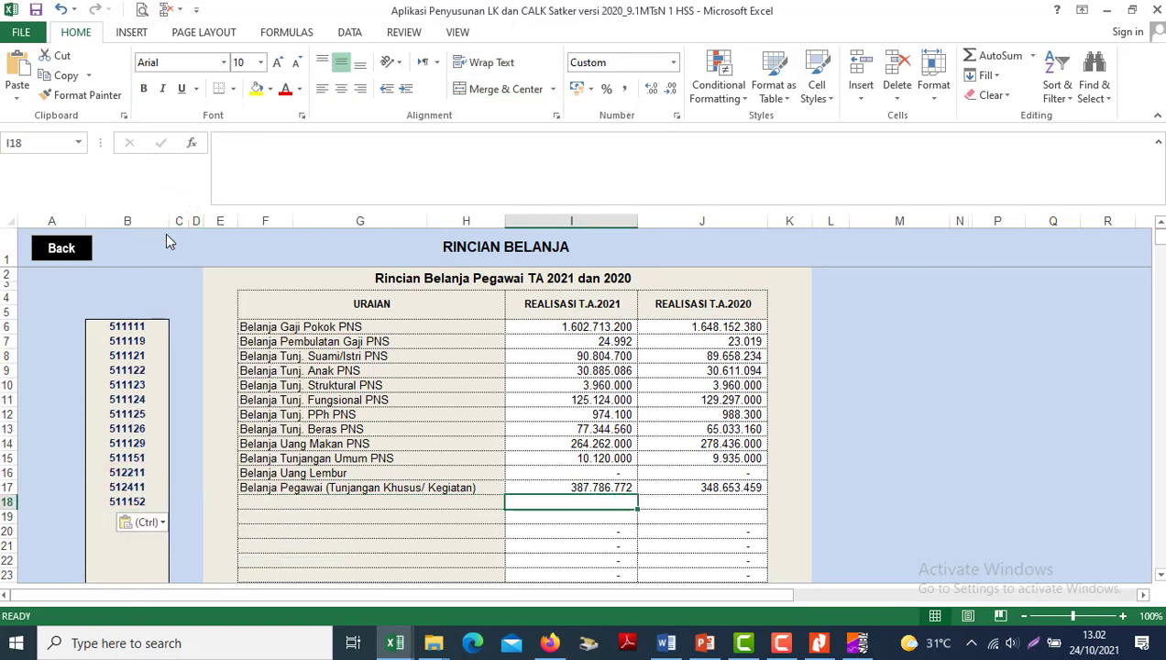
key(Left)
key(Left)
key(Left)
key(Left)
key(Left)
key(Left)
key(Left)
key(Left)
key(Right)
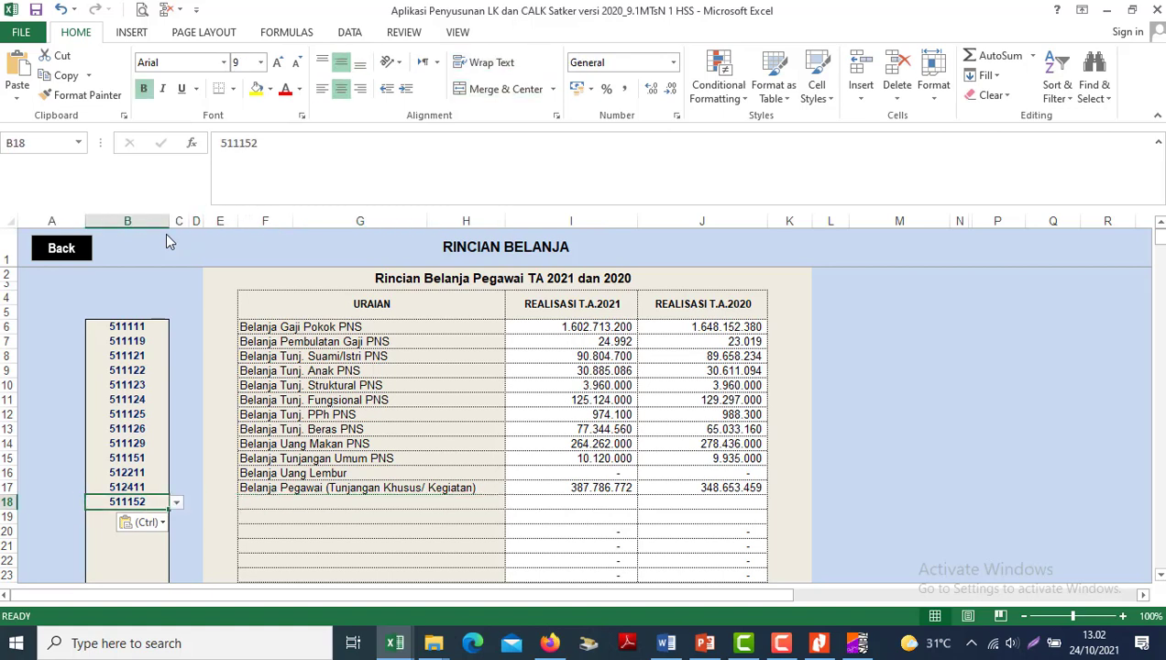
- Copy the description and realization formulas of the Belanja Pegawai (Tunjangan Khusus/ Kegiatan) row into row 18
key(Up)
key(Right)
key(Right)
key(Right)
key(Right)
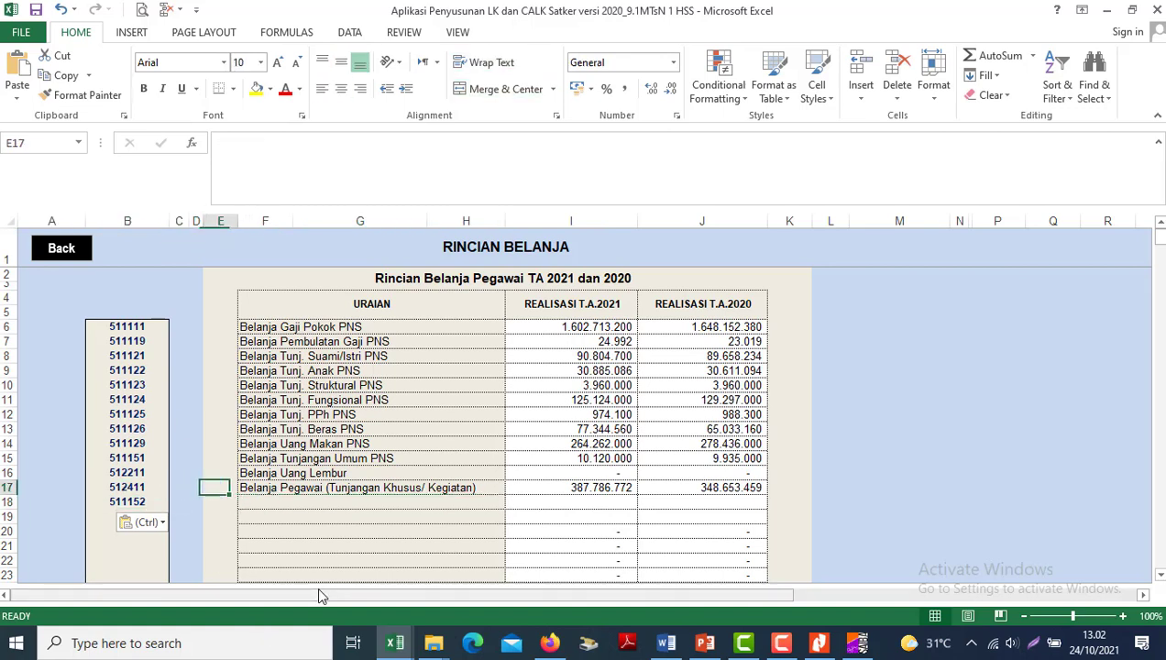
key(shift+Right)
key(shift+Right)
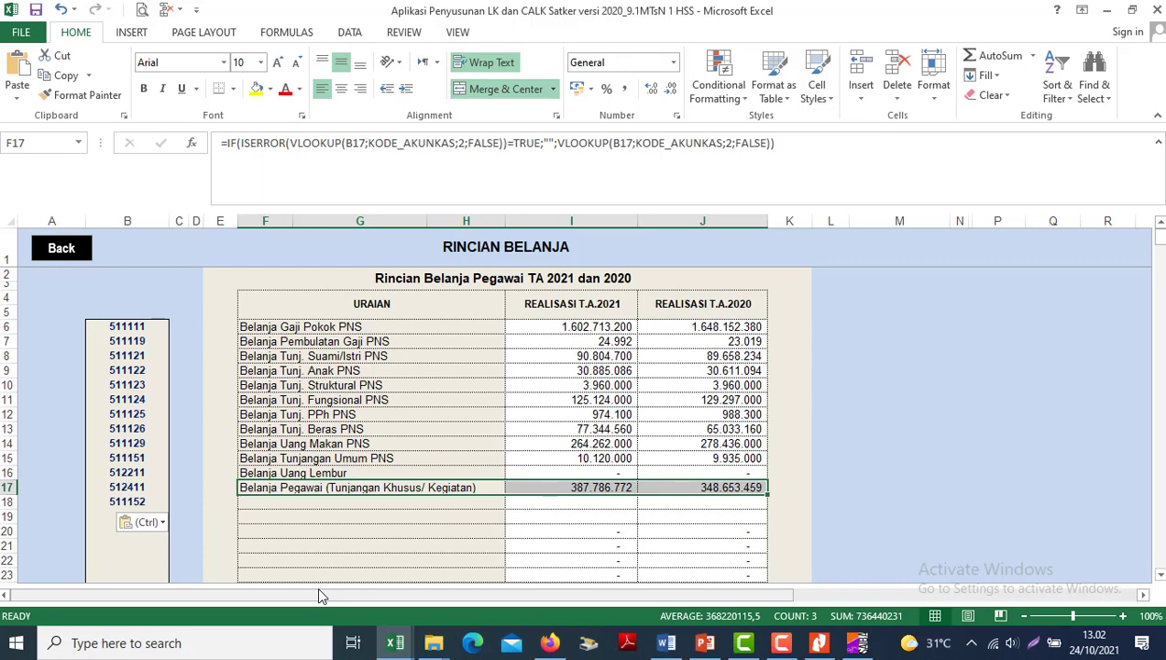
key(ctrl)
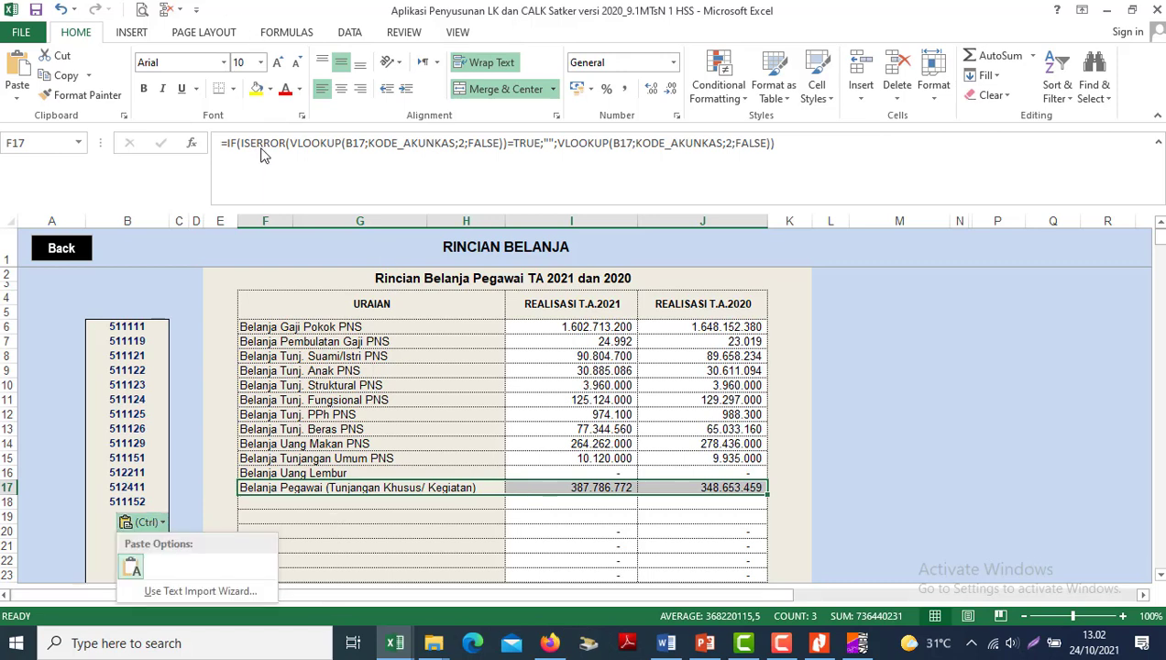
key(Down)
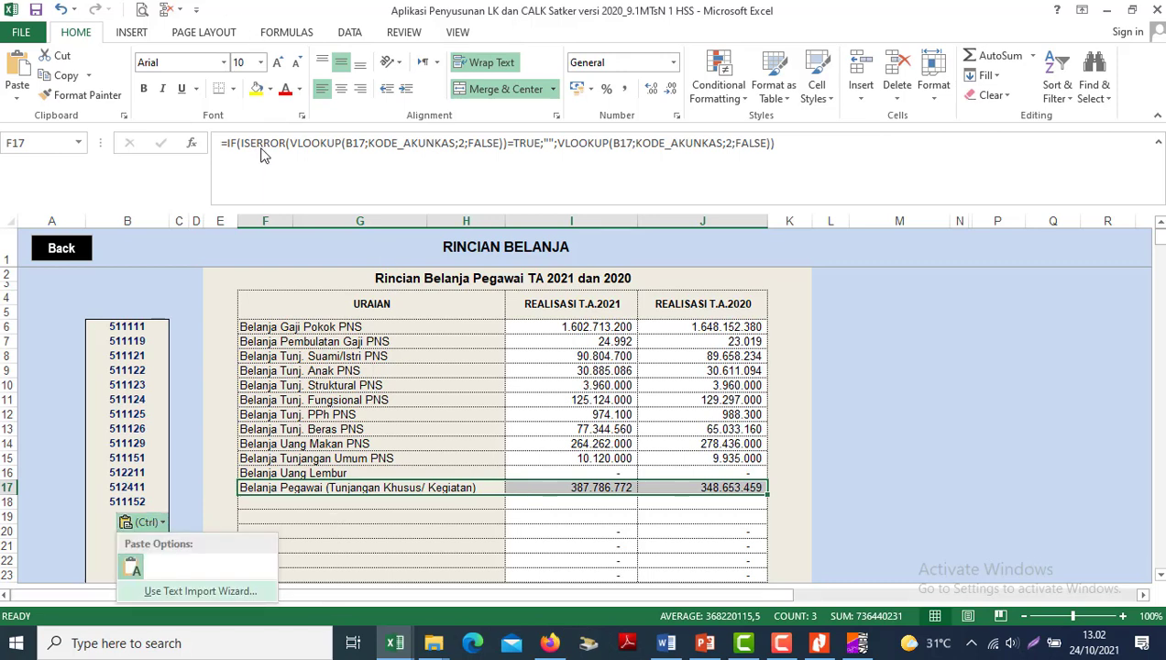
click(263, 492)
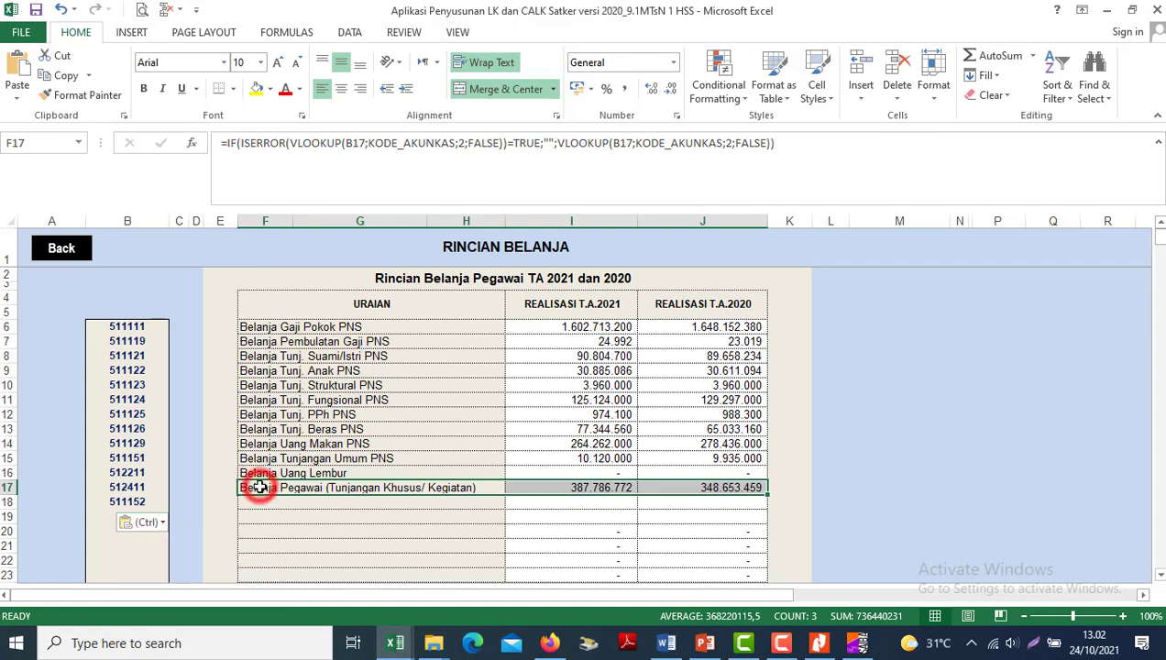
key(ctrl+c)
key(Down)
key(ctrl+v)
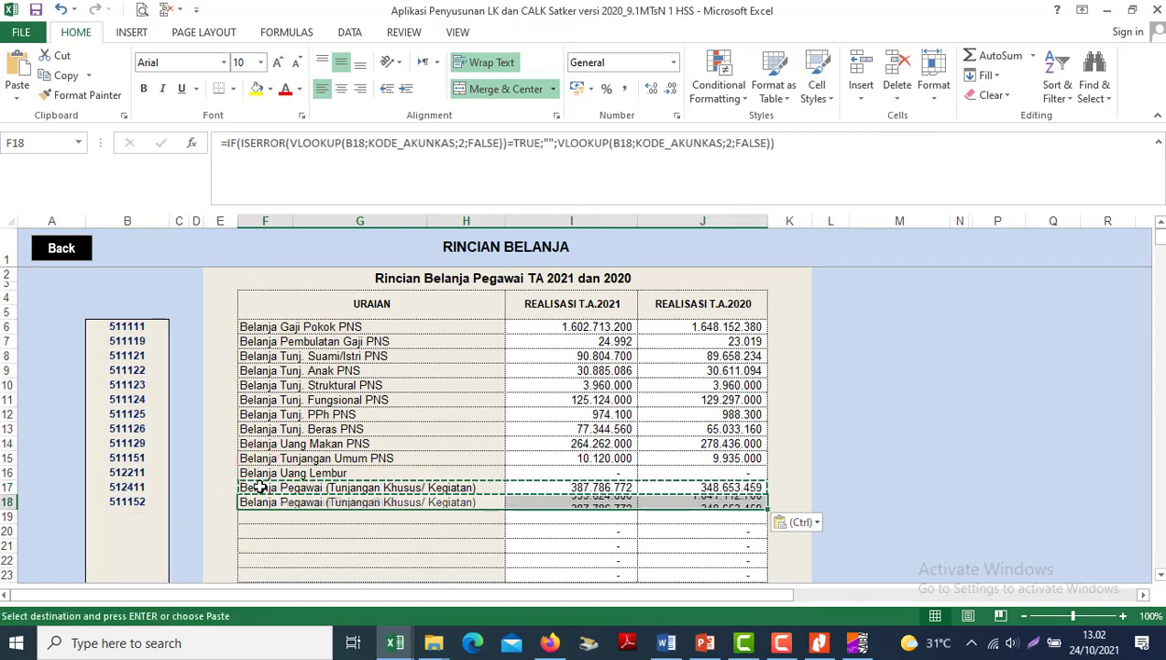
- Delete the account code in B18 and enter 511152 again
key(Left)
key(Left)
key(Left)
key(Left)
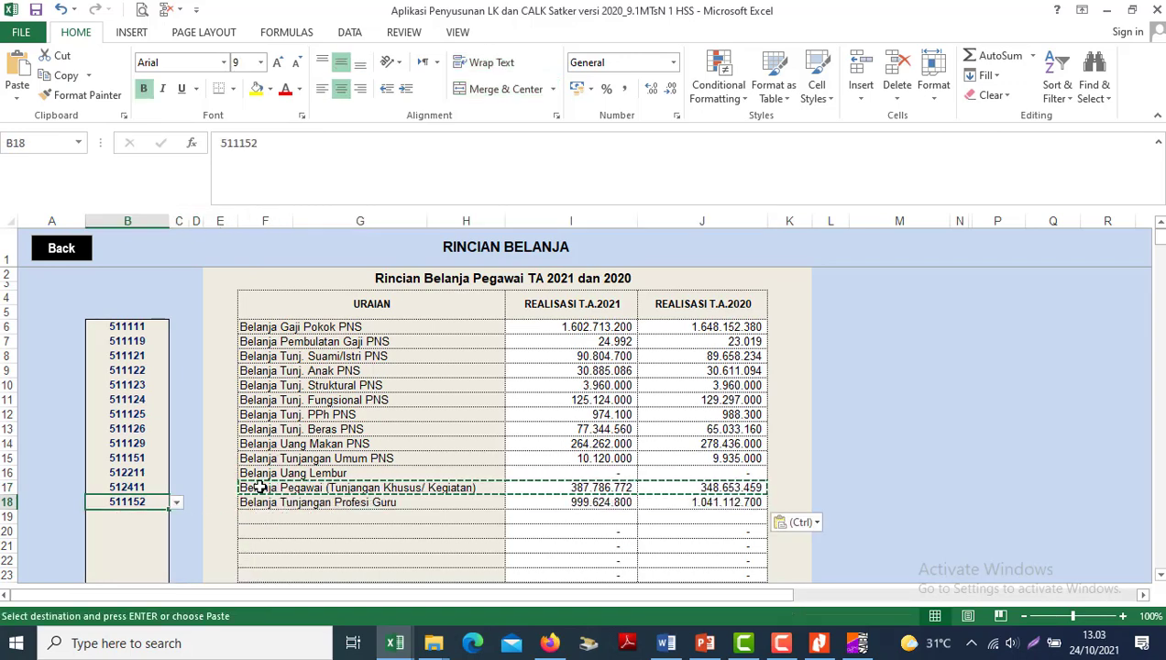
key(Delete)
text(511)
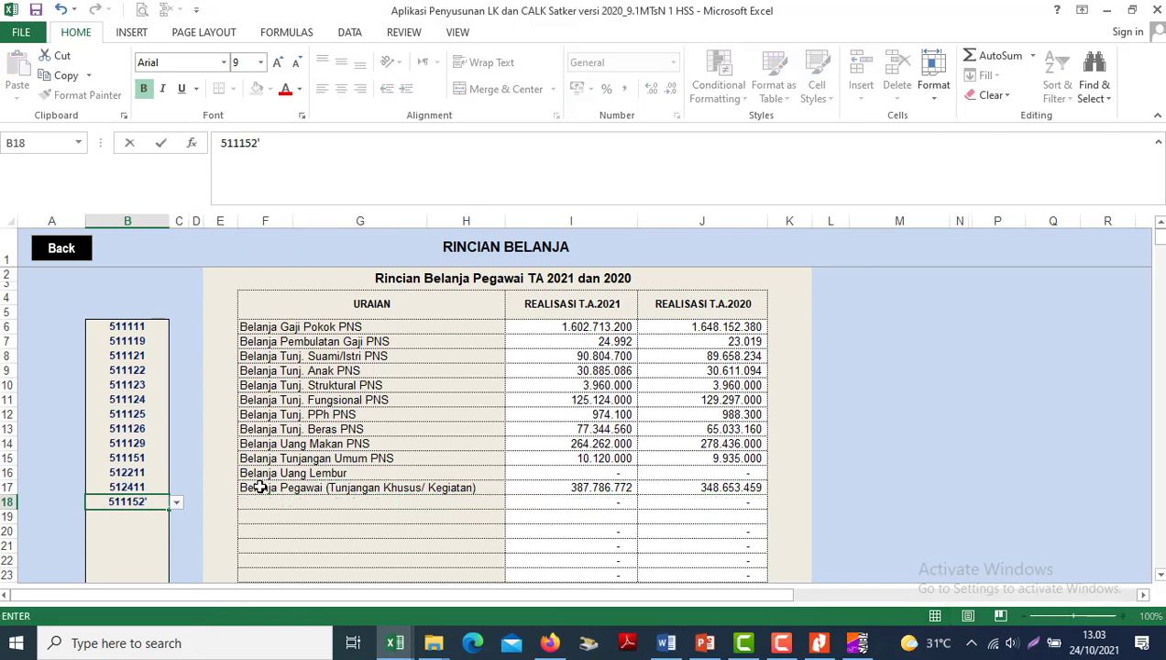
text(152)
key(Return)
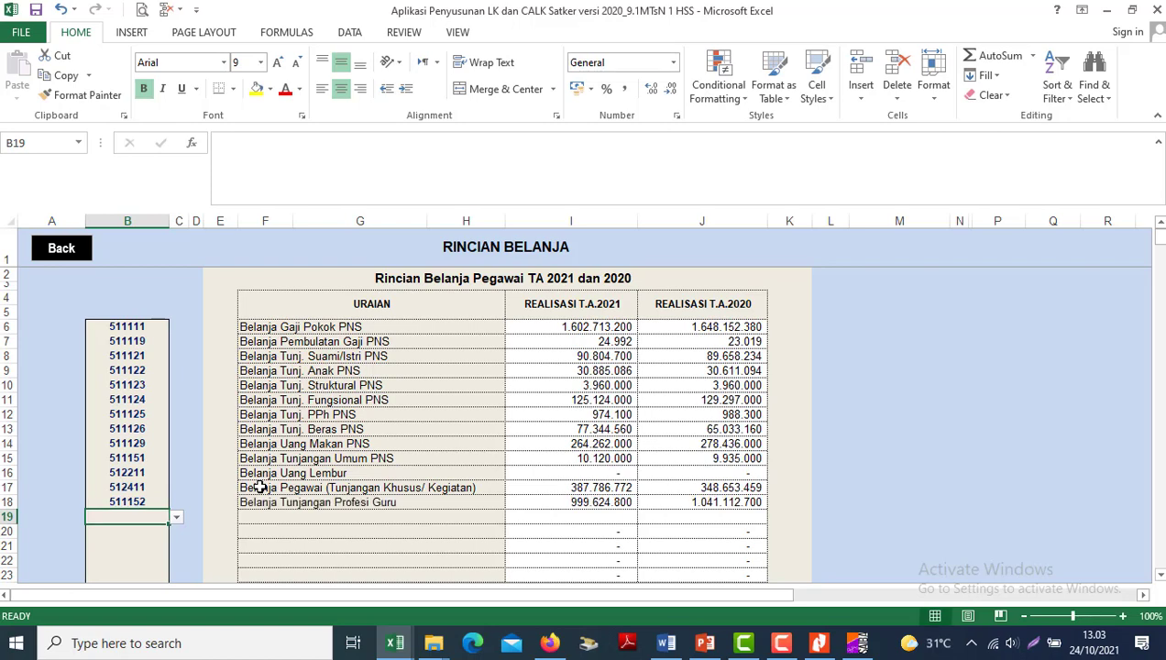
- Check the next missing account in the Nitro Pro PDF, return to Excel and enter its code 512111 in B19
key(alt+Tab)
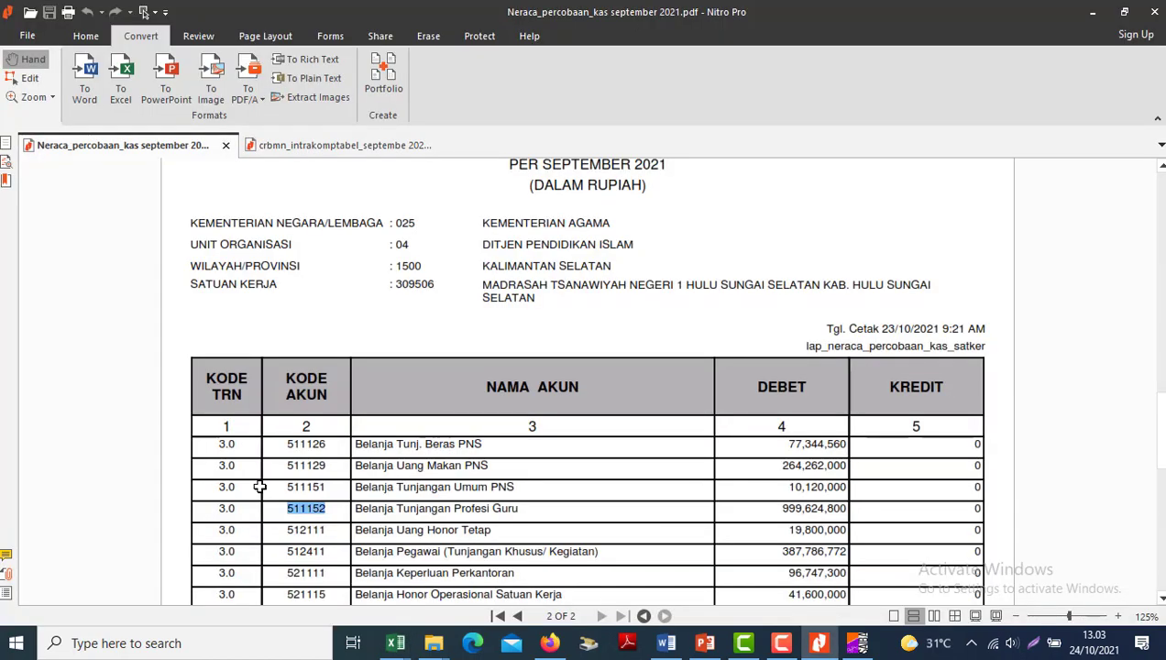
key(alt+Tab)
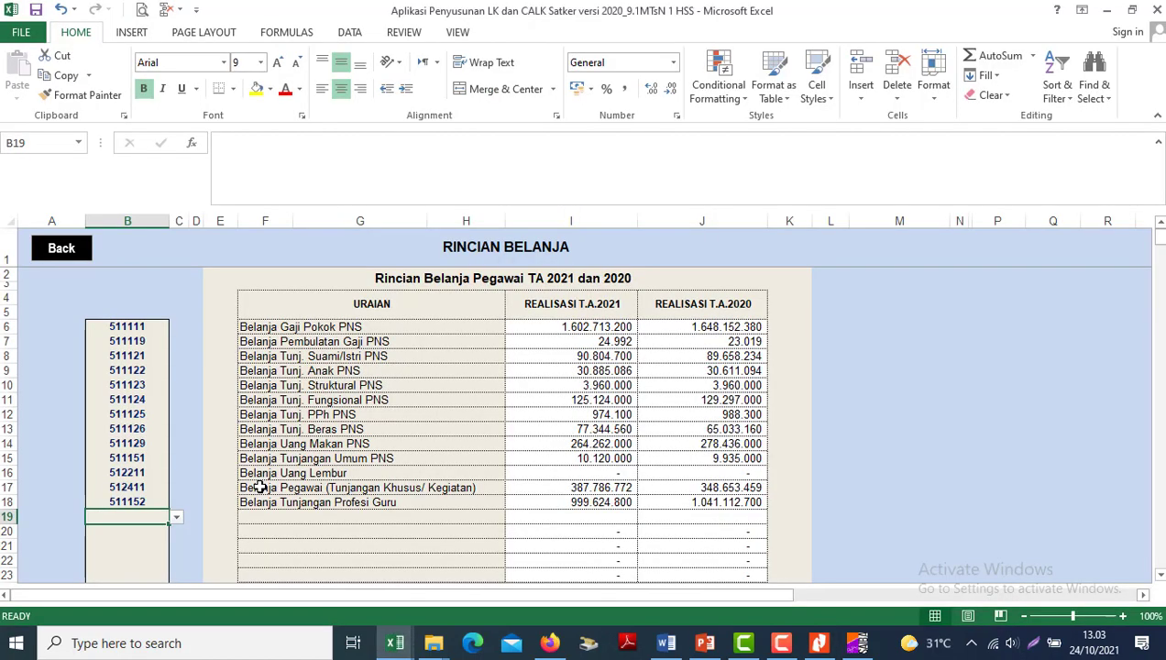
text(512111)
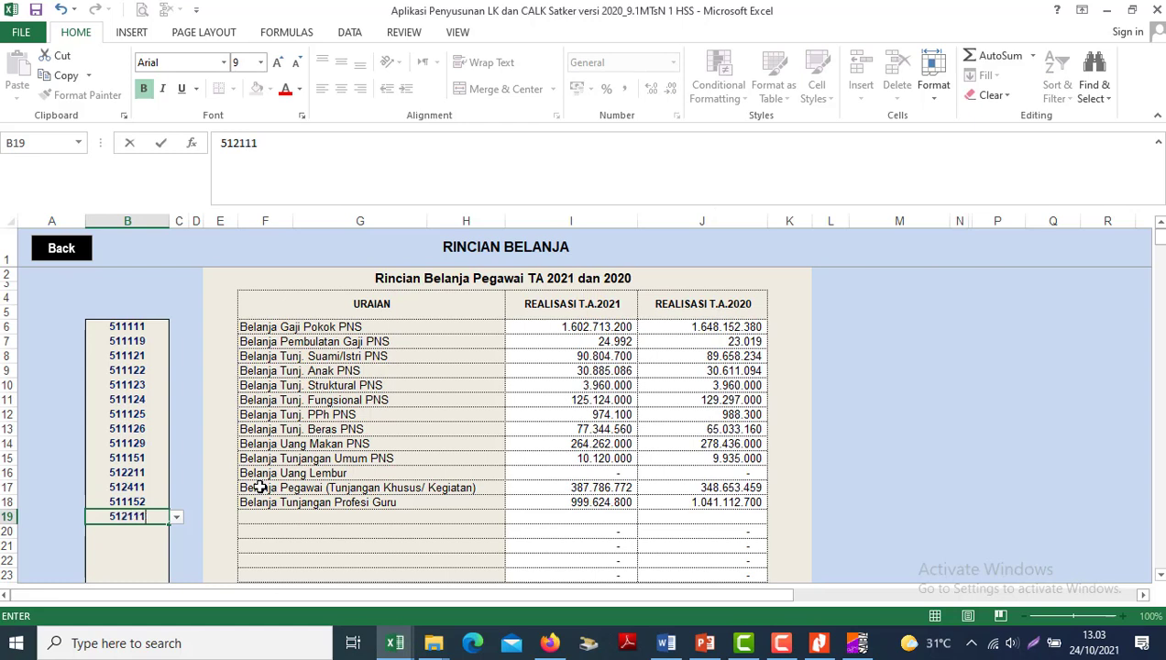
key(Up)
- Copy the description and realization formulas of the Belanja Tunjangan Profesi Guru row into row 19
key(Right)
key(Right)
key(Right)
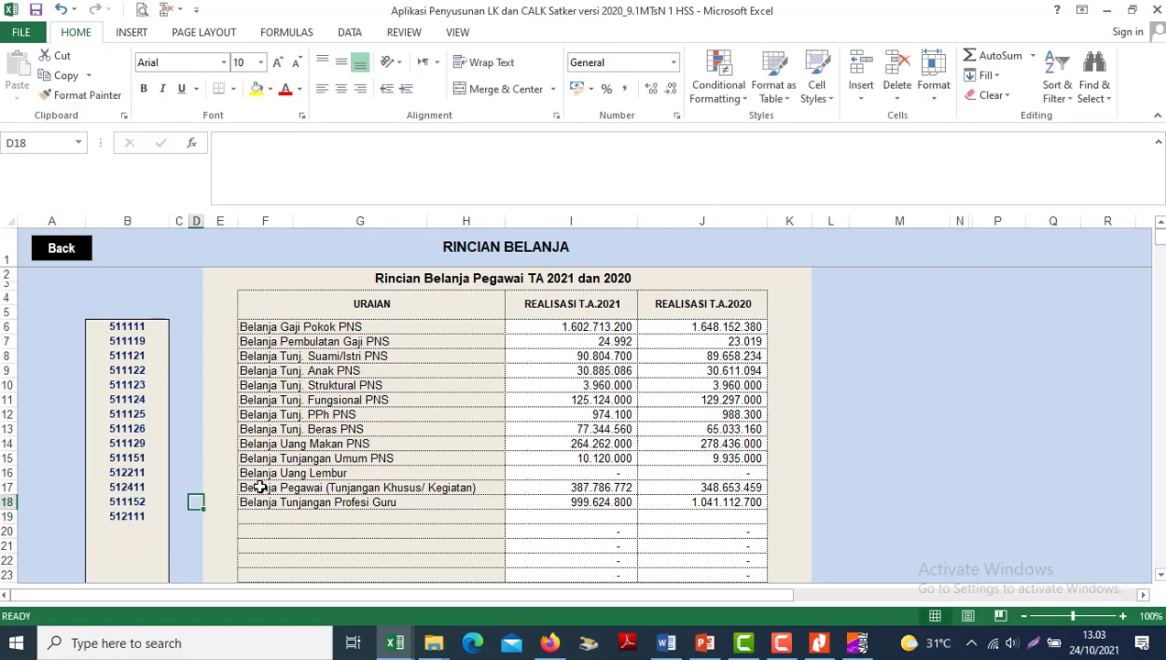
key(shift+Right)
key(shift+Right)
key(shift+Right)
key(ctrl+c)
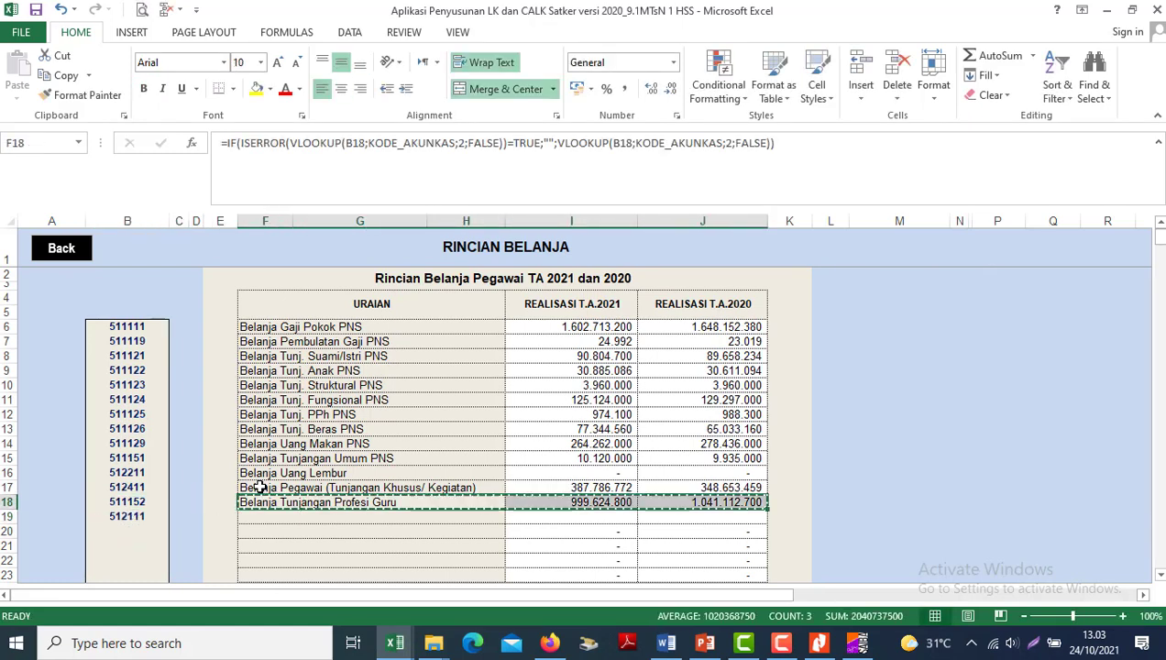
key(Down)
key(ctrl+v)
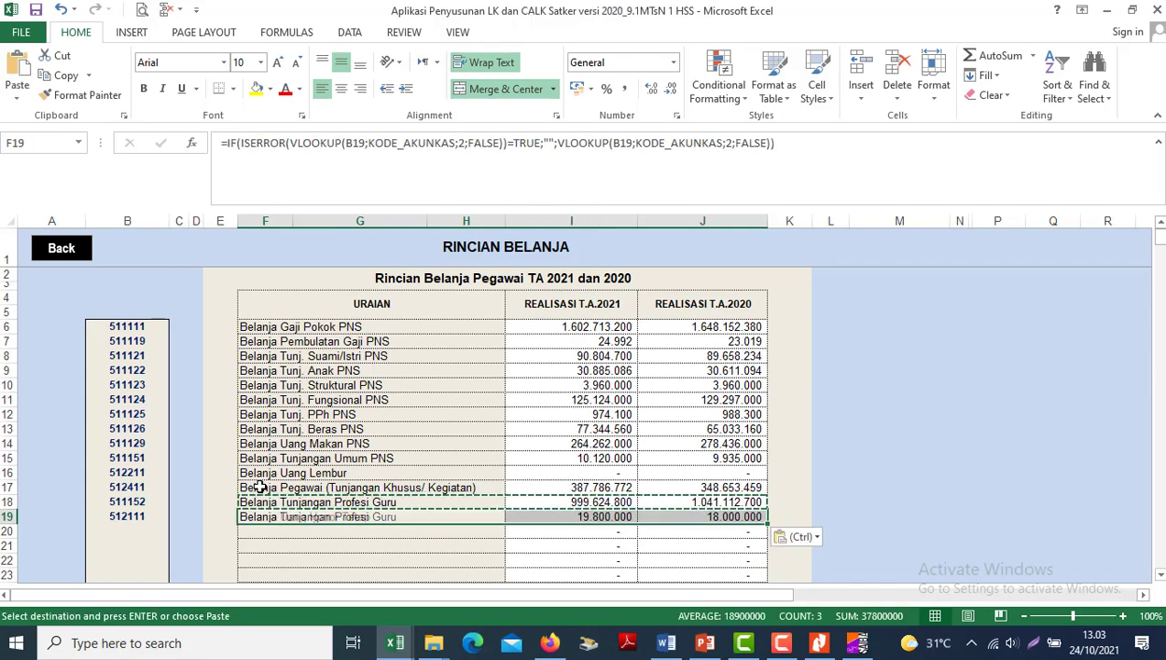
key(ctrl)
click(293, 535)
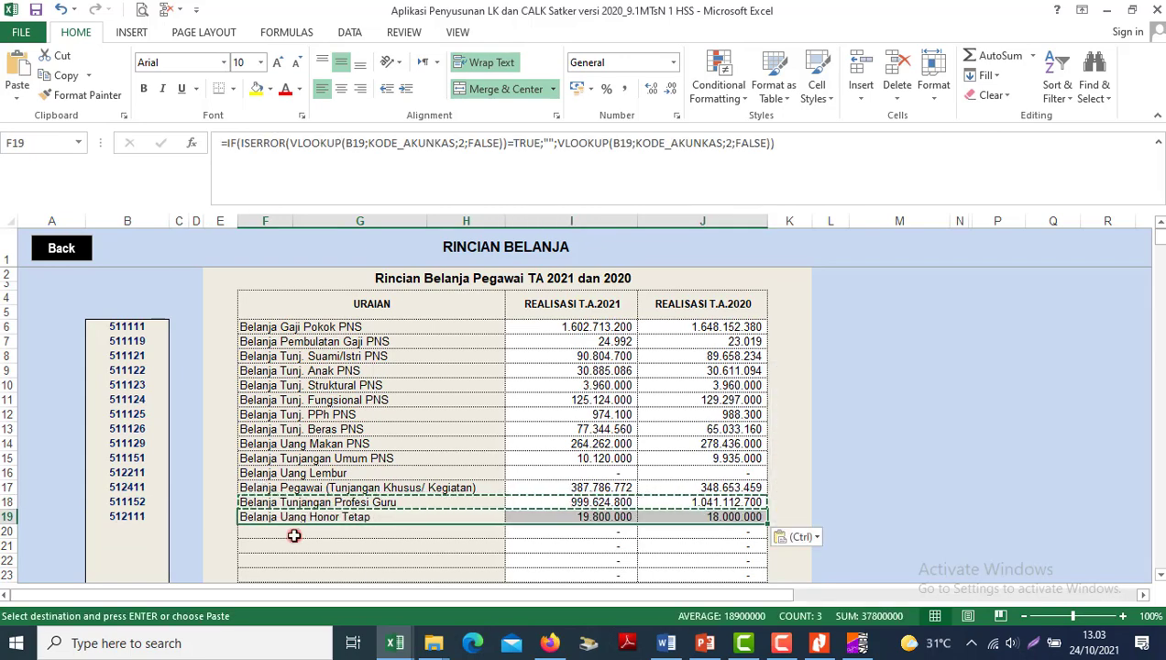
- Compare the 2021 Jumlah Belanja total of the Belanja Pegawai table with the Belanja Pegawai realization in the SAIBA LRA report, returning to Excel
click(342, 515)
key(Left)
key(Left)
key(Left)
key(Right)
key(Right)
key(Right)
key(Right)
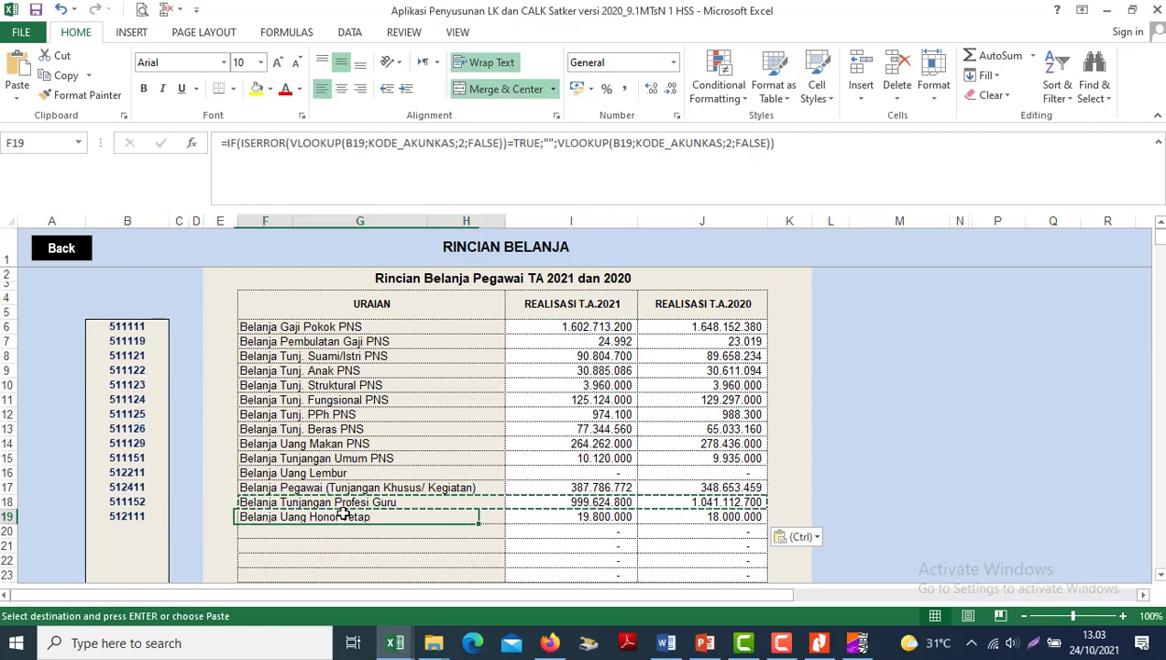
key(Down)
key(Down)
key(Down)
key(Down)
key(Down)
key(Down)
key(Down)
key(Down)
key(Down)
key(Down)
key(Down)
key(Down)
key(Down)
key(Down)
key(Down)
key(Down)
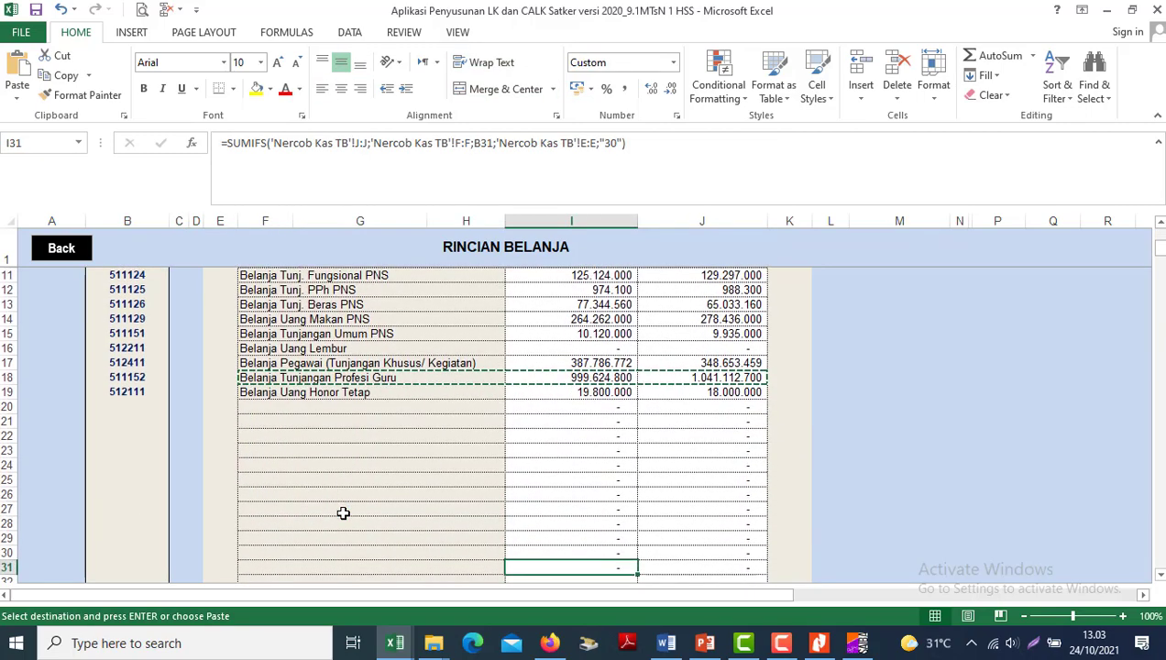
key(Down)
key(Down)
key(Down)
key(Down)
key(Down)
key(Down)
key(Down)
key(Down)
key(Down)
key(Down)
key(Down)
key(Down)
key(Down)
key(Down)
key(Down)
key(Down)
key(Down)
key(Down)
key(Down)
key(Down)
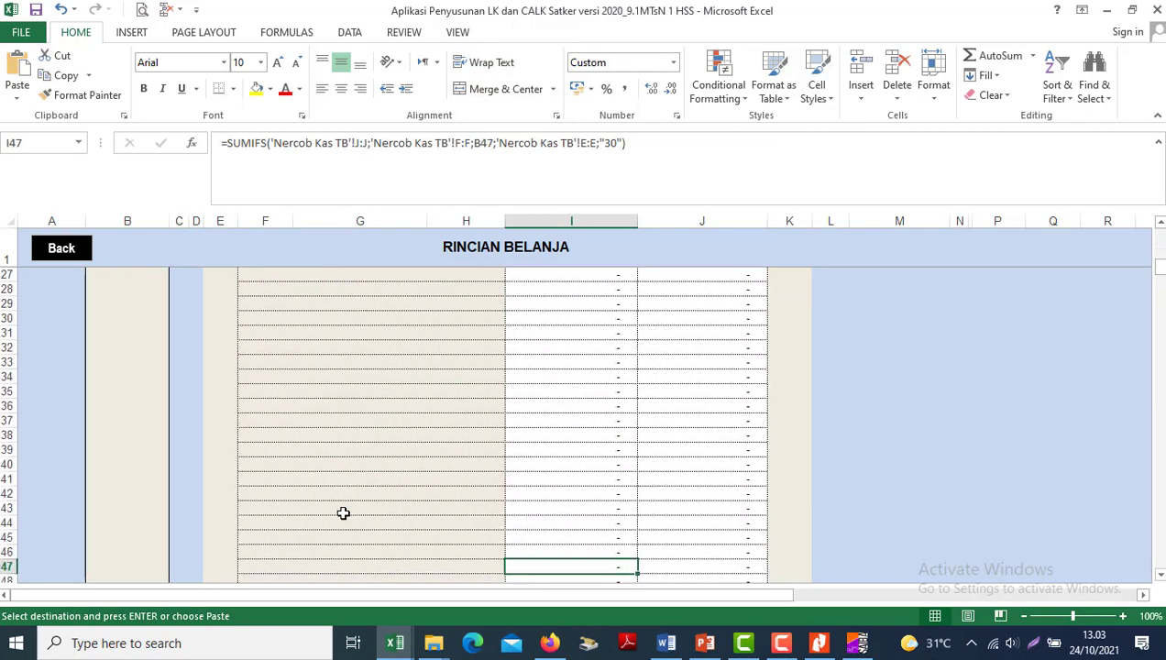
key(Down)
key(Down)
key(Down)
key(Down)
key(Down)
key(Down)
key(Down)
key(Up)
key(Up)
key(Up)
key(Up)
key(Up)
key(Up)
key(Up)
key(Up)
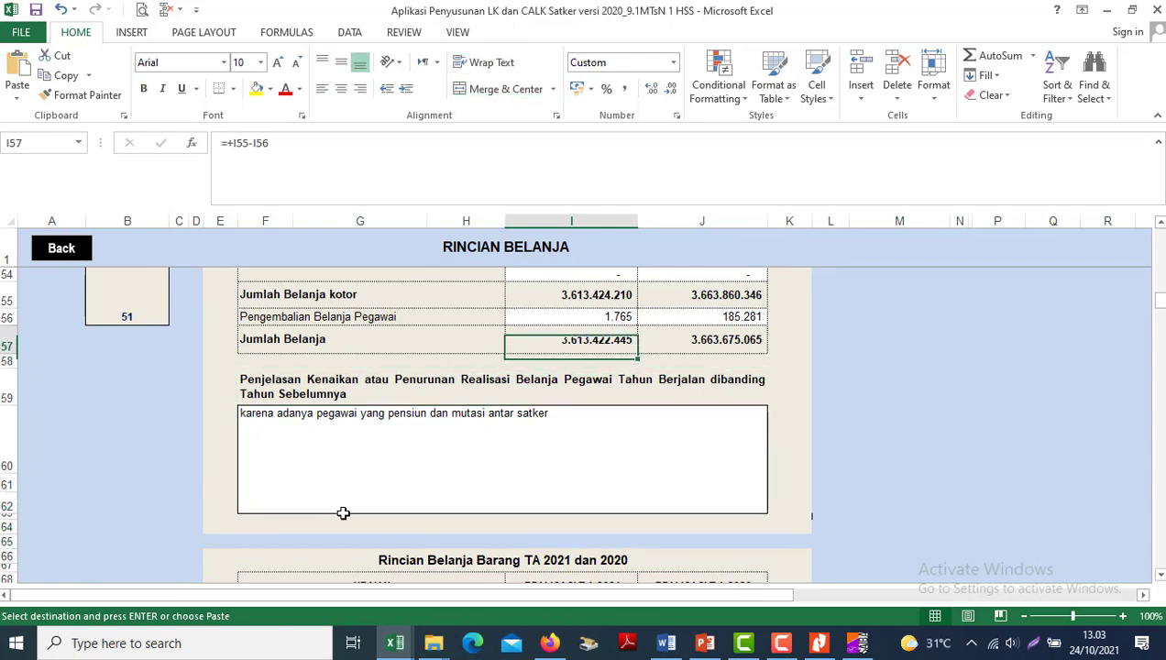
key(Down)
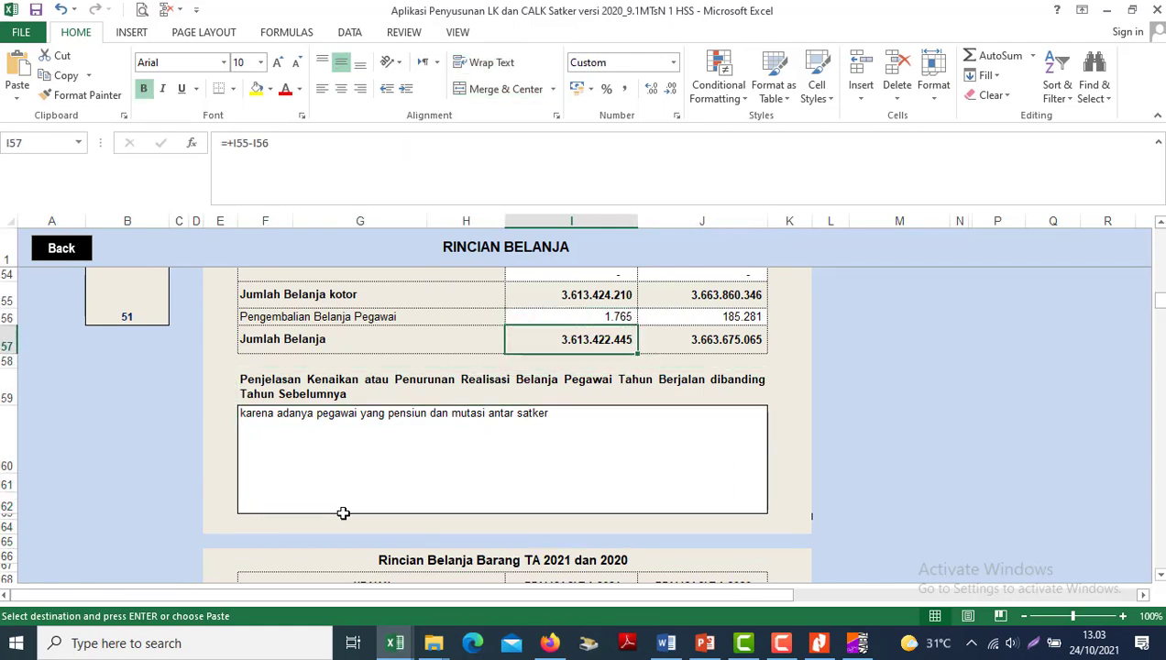
click(857, 642)
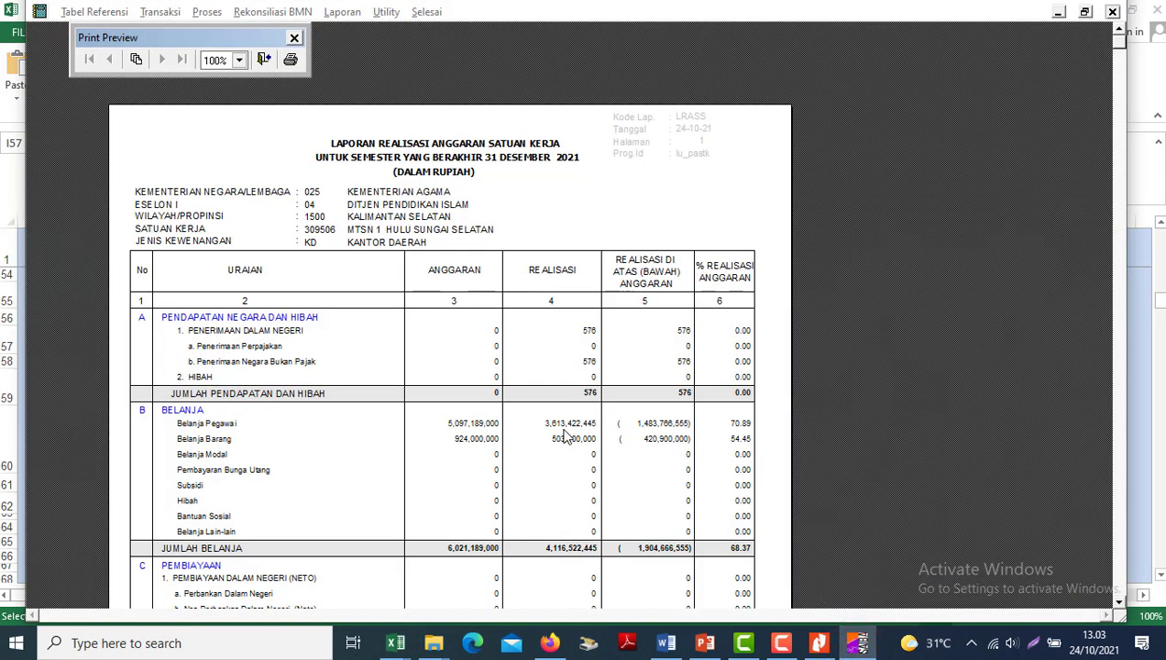
key(alt+Tab)
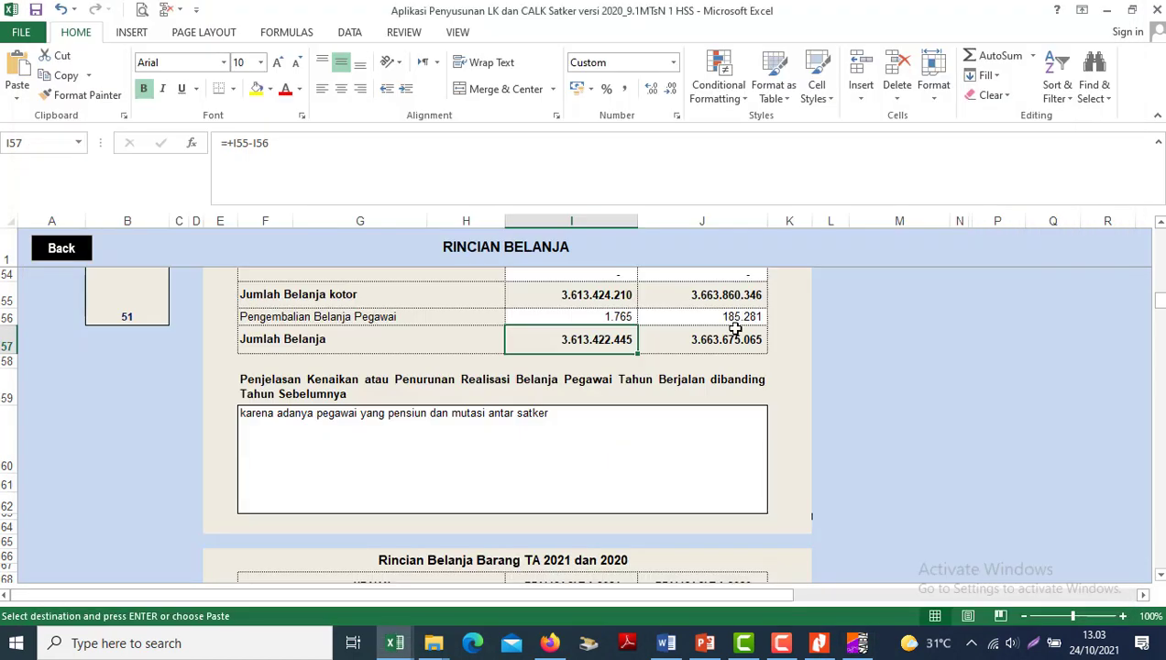
- Examine the account codes and 2021 realizations in the Rincian Belanja Barang table
click(613, 414)
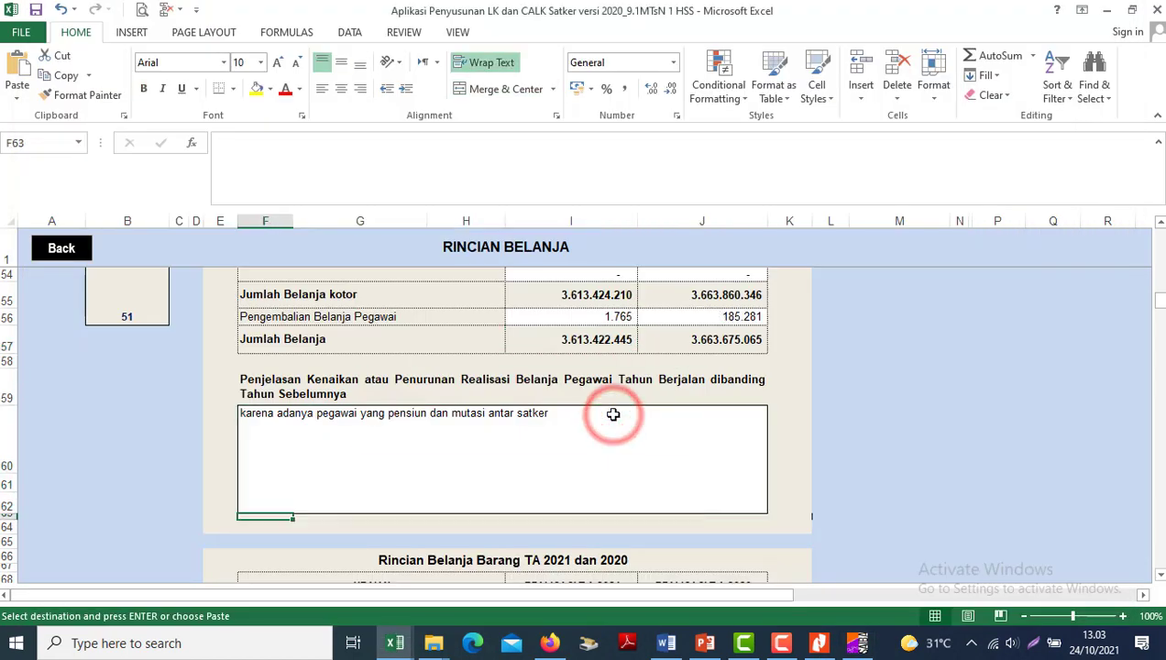
key(Down)
key(Down)
key(Down)
key(Down)
key(Down)
key(Down)
key(Down)
key(Down)
key(Down)
key(Down)
key(Down)
key(Down)
key(Down)
key(Down)
key(Down)
key(Down)
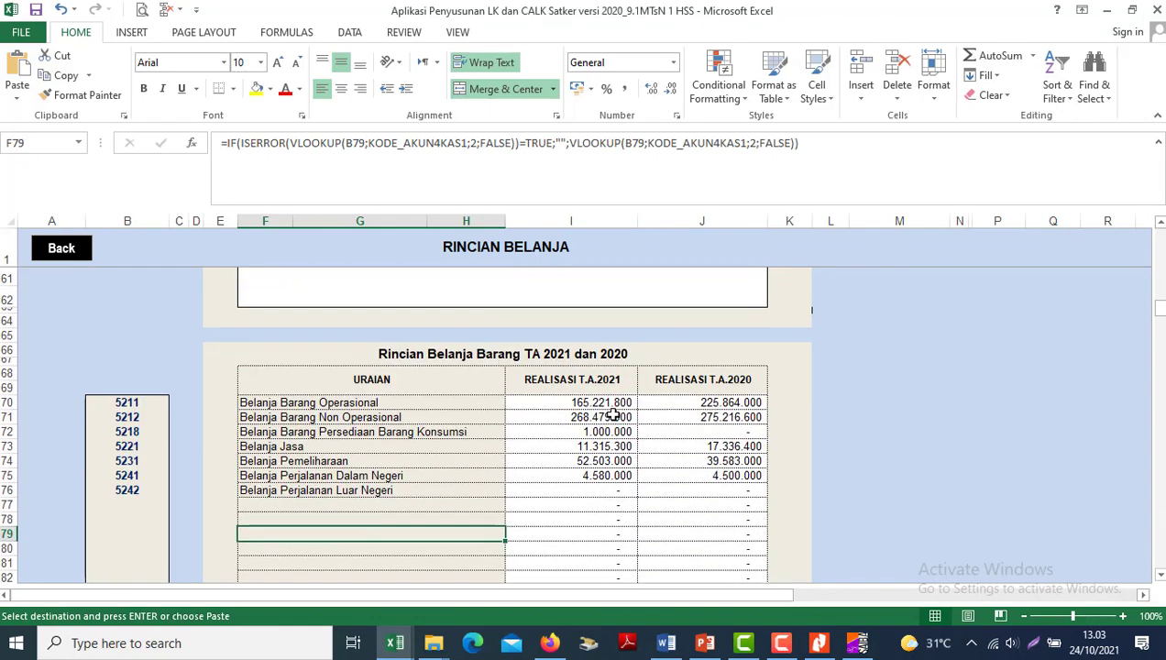
key(Up)
key(Up)
key(Up)
key(Left)
key(Left)
key(Left)
key(Left)
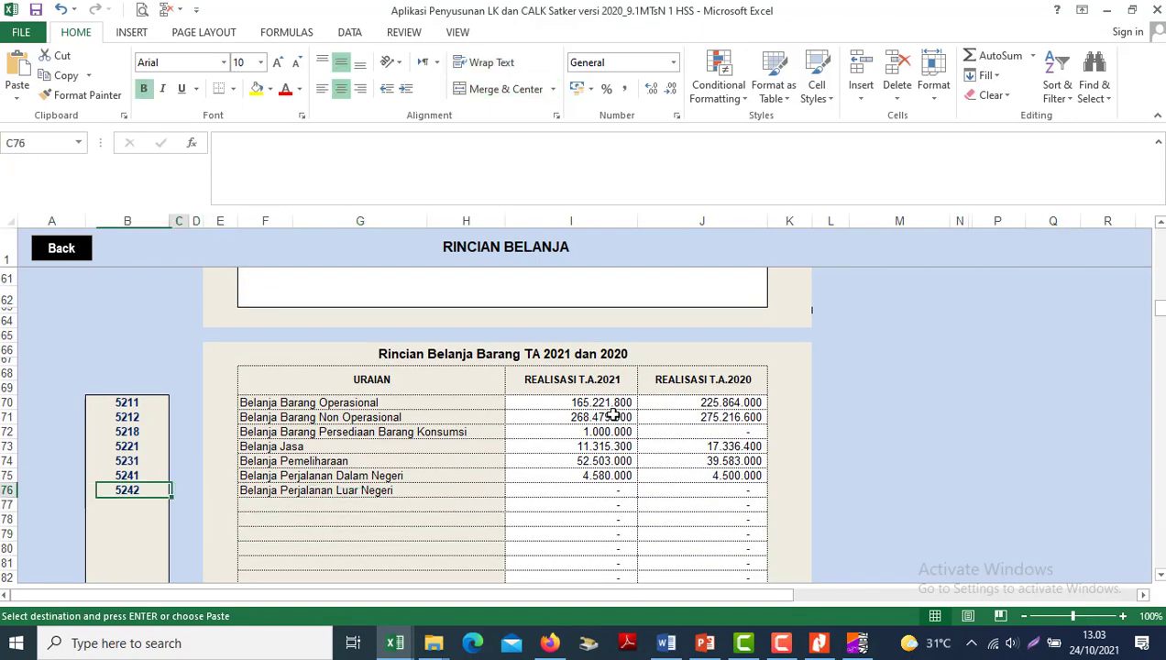
key(Up)
key(Down)
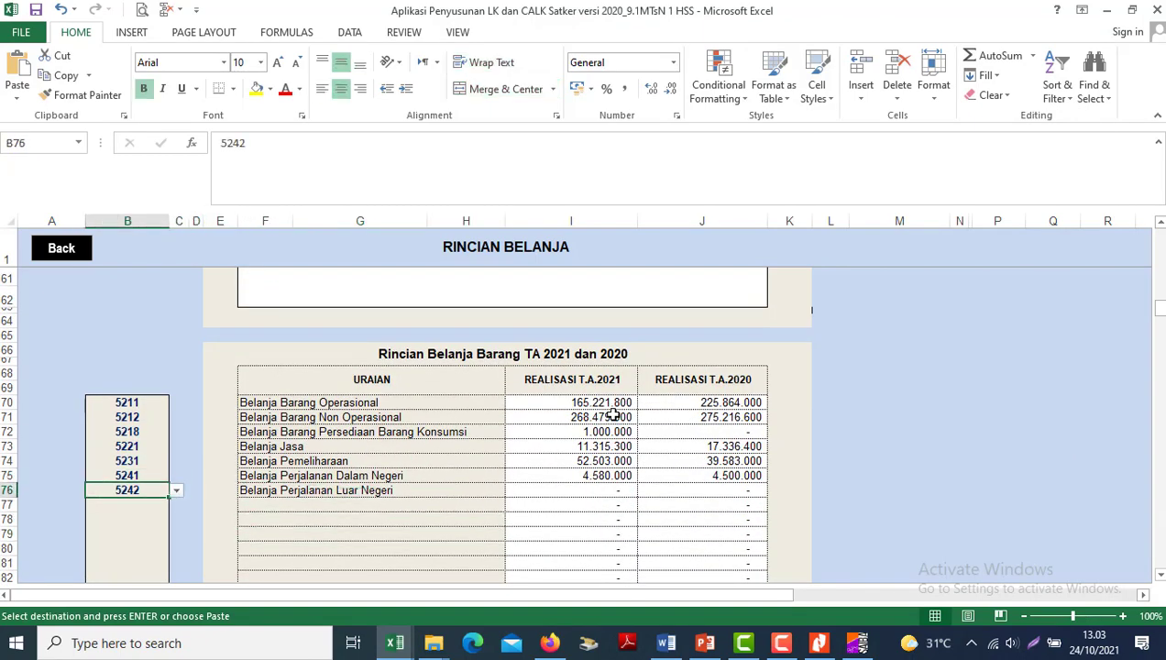
- Compare the Belanja Barang account codes with the accounts in the Nitro Pro Neraca Percobaan PDF, returning to Excel
key(alt+Tab)
key(alt+Tab)
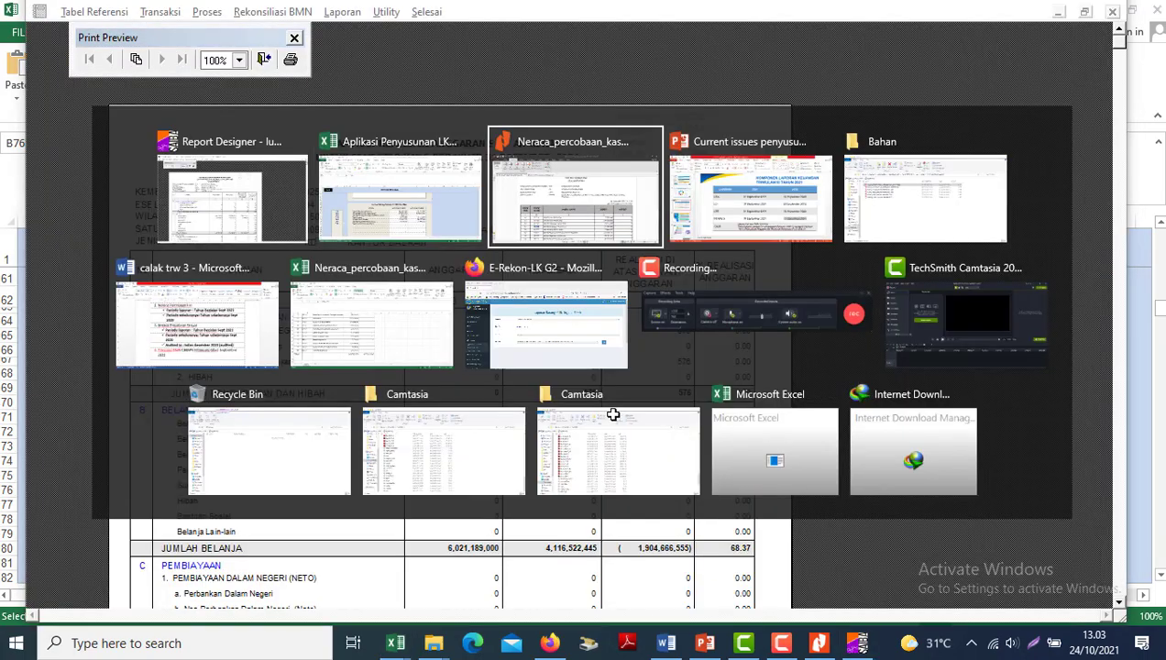
scroll(613, 415, down, 6)
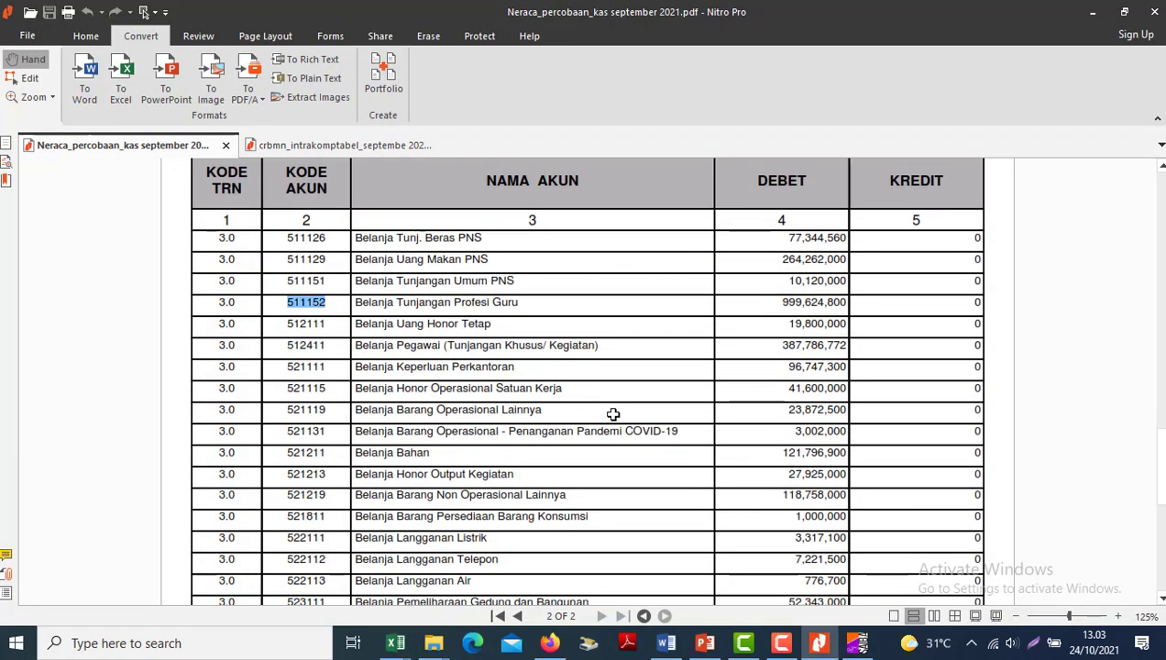
scroll(614, 414, down, 1)
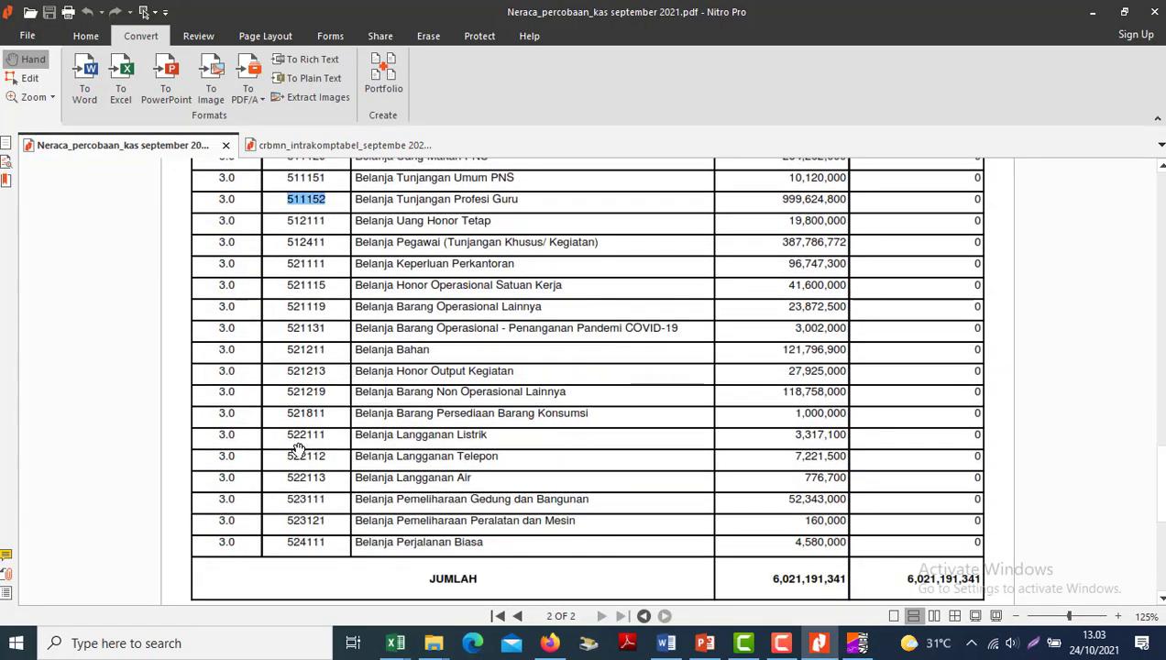
key(alt+Tab)
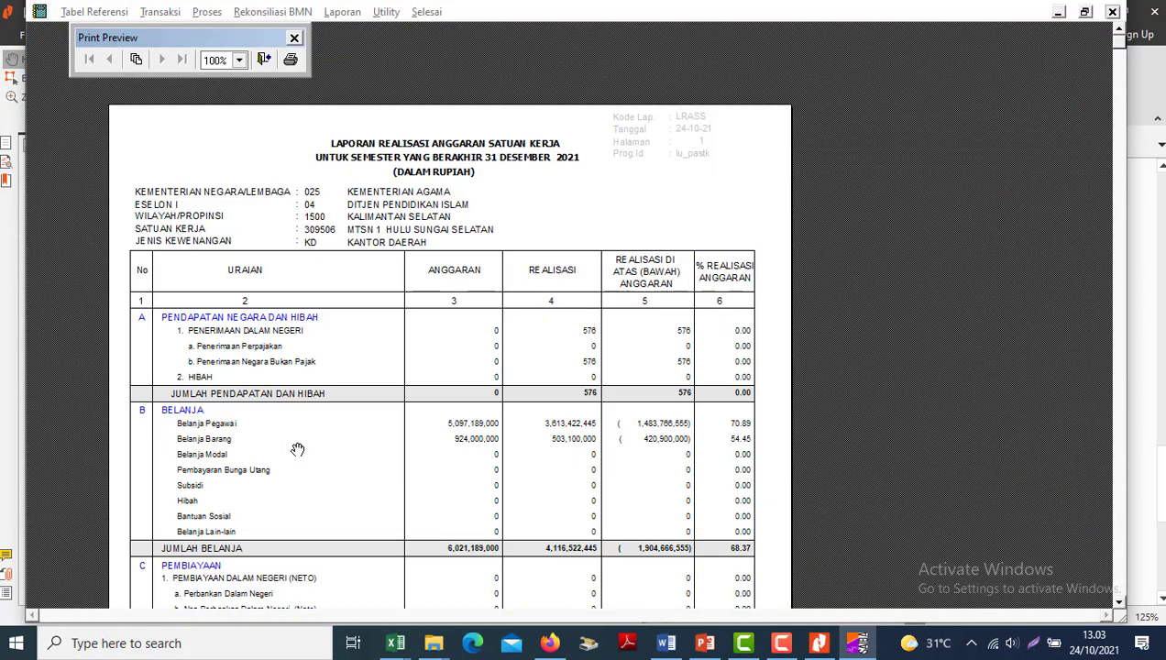
key(alt+Tab)
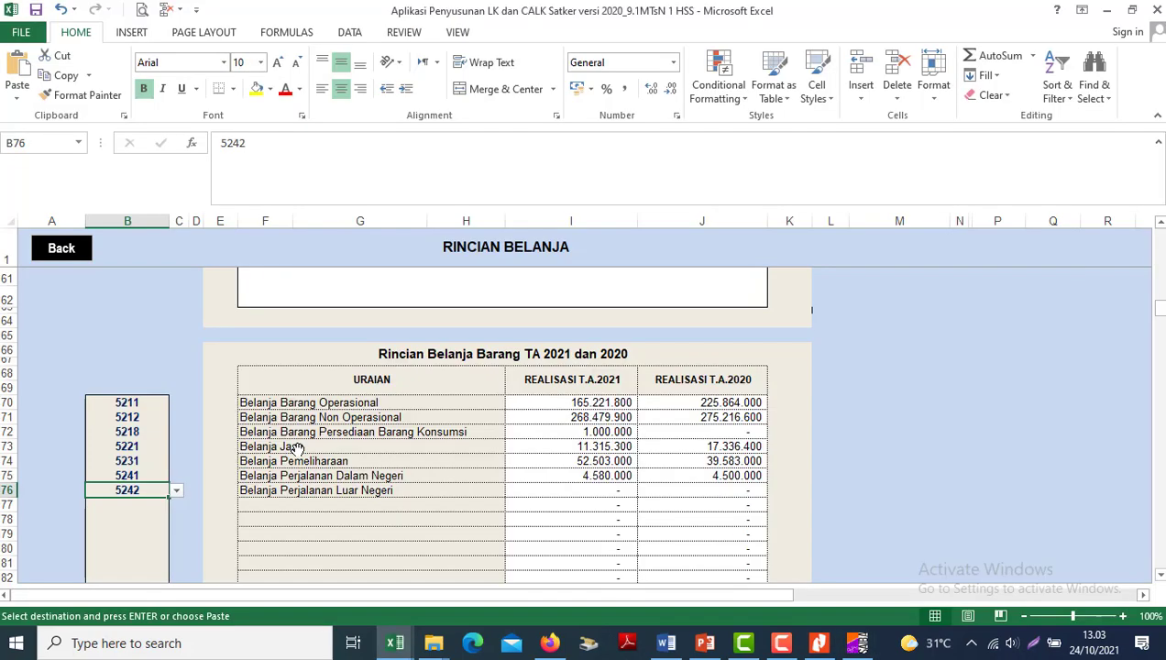
- Go back through Analisis LRA to Analisis Laporan Keuangan and open the Analisis LO sheet at its first rows
click(60, 256)
click(55, 249)
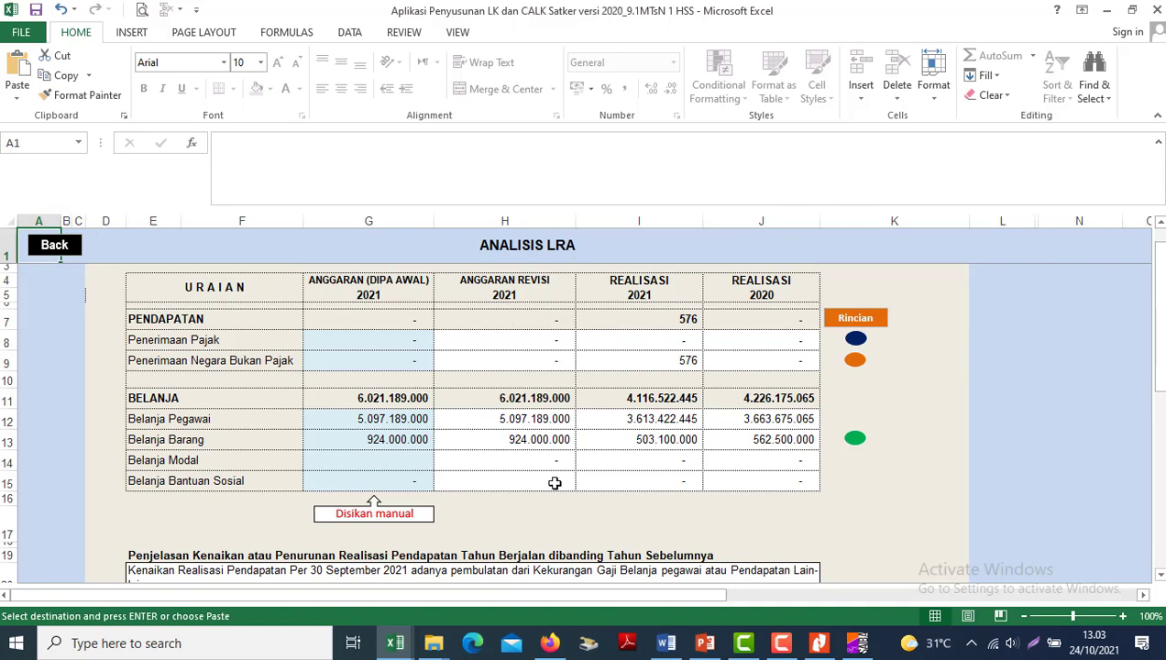
click(55, 252)
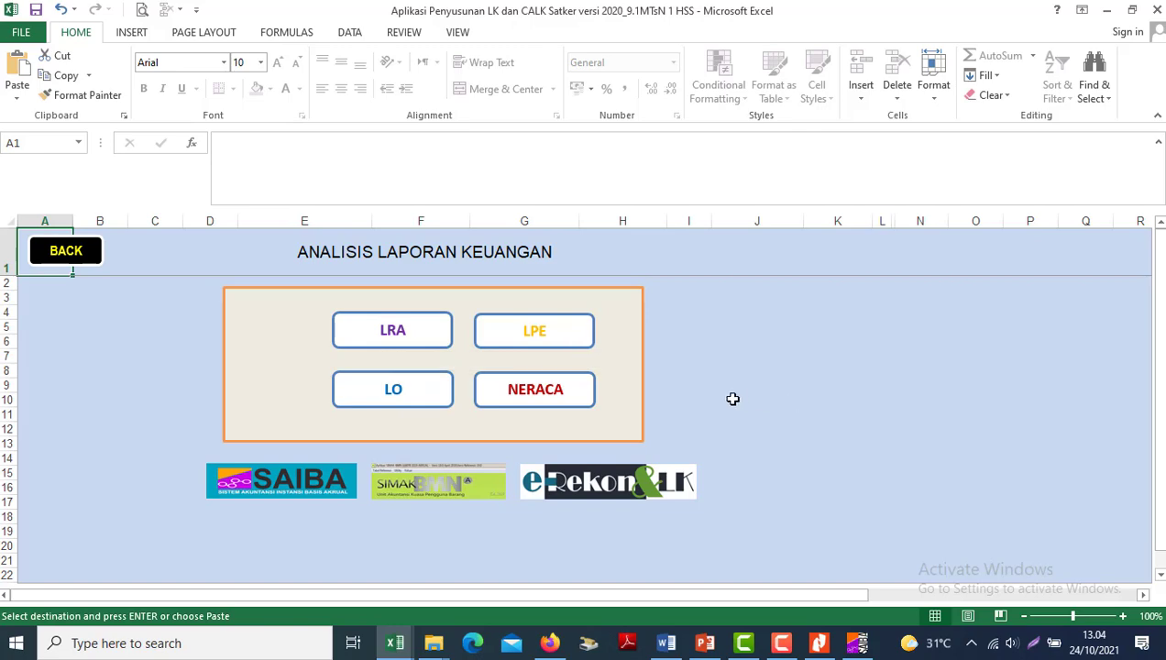
click(388, 394)
click(363, 374)
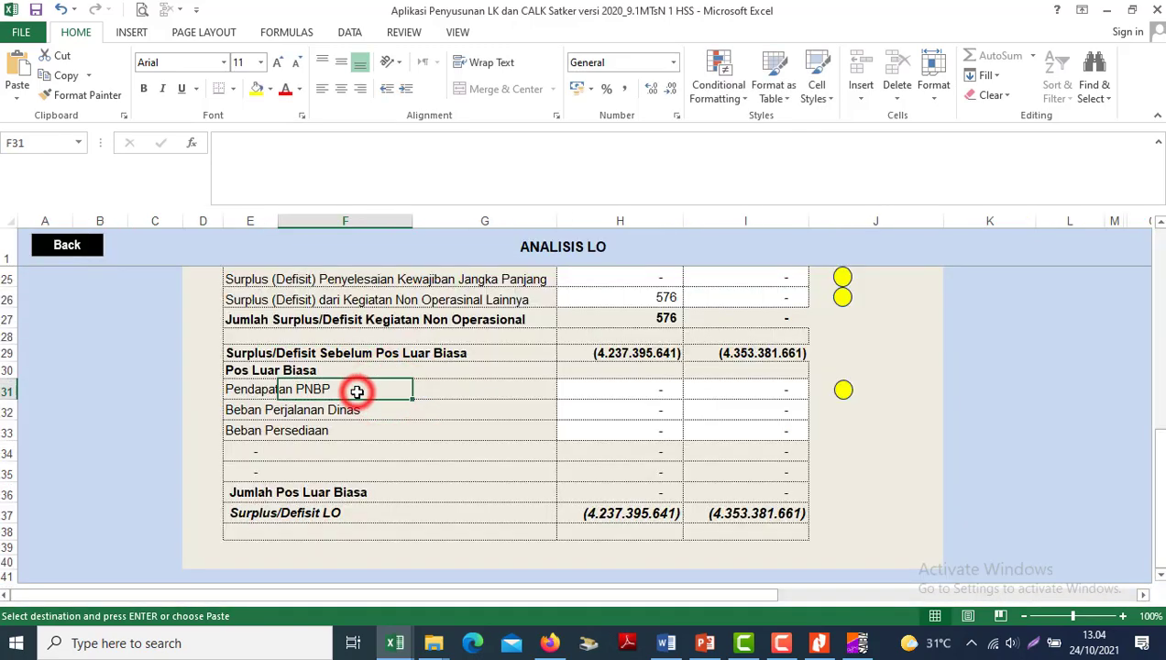
key(ctrl+Up)
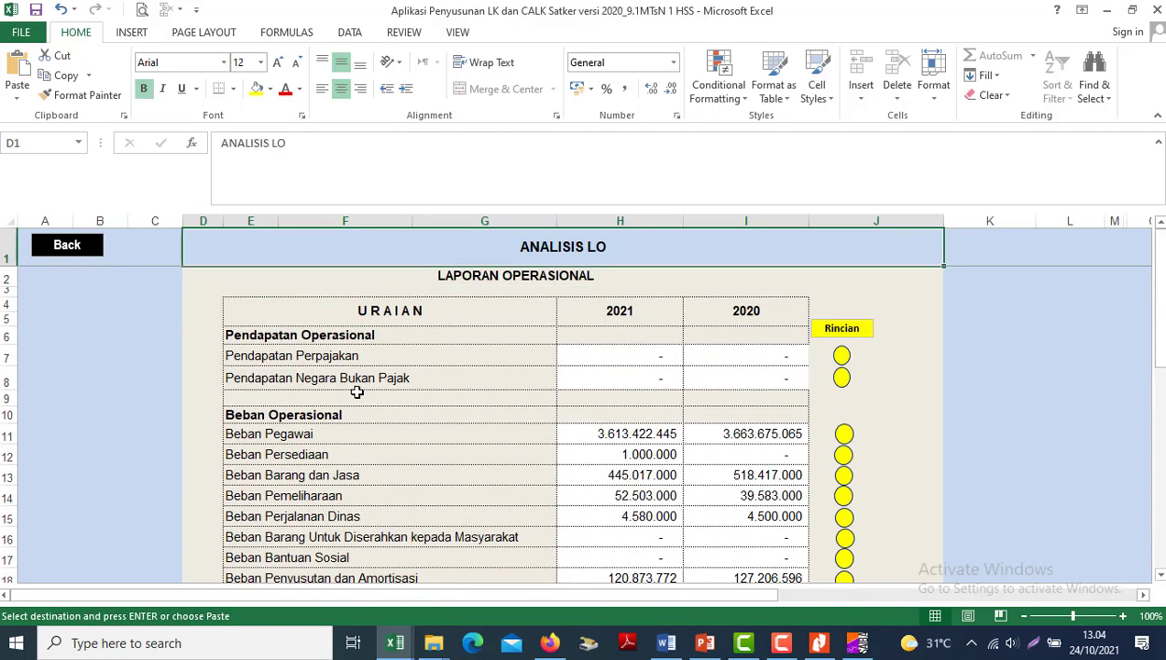
key(Down)
key(Down)
key(Down)
key(Down)
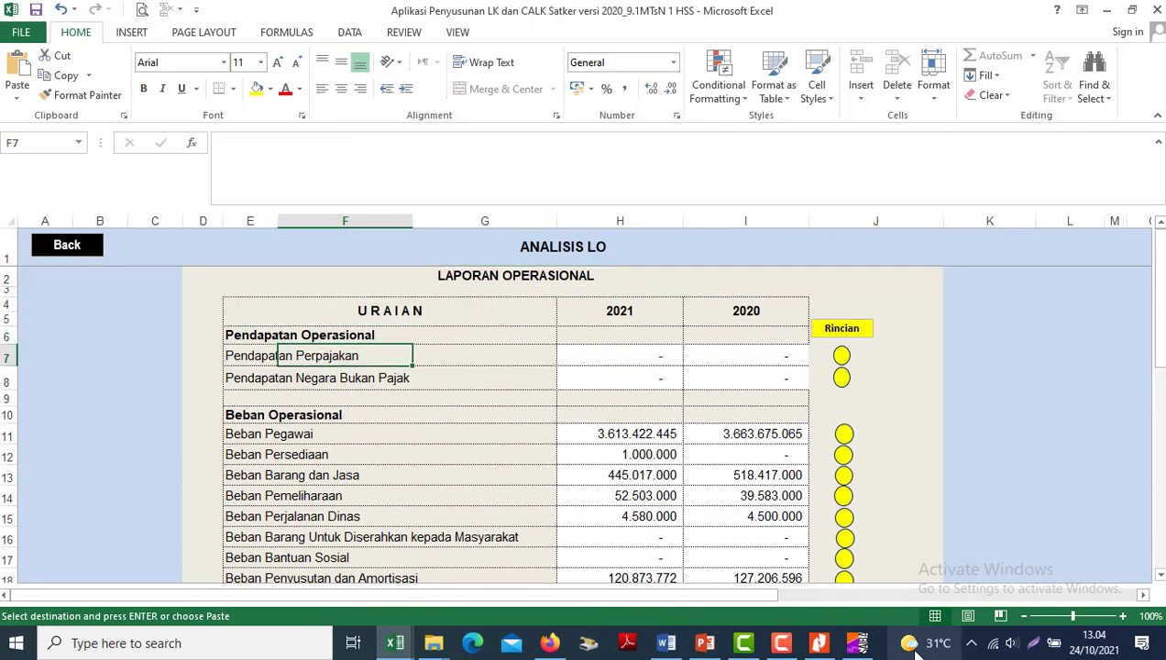
- Switch to SAIBA, close the LRA form and preview the detailed Laporan Operasional for month 09 at 100% zoom
click(859, 642)
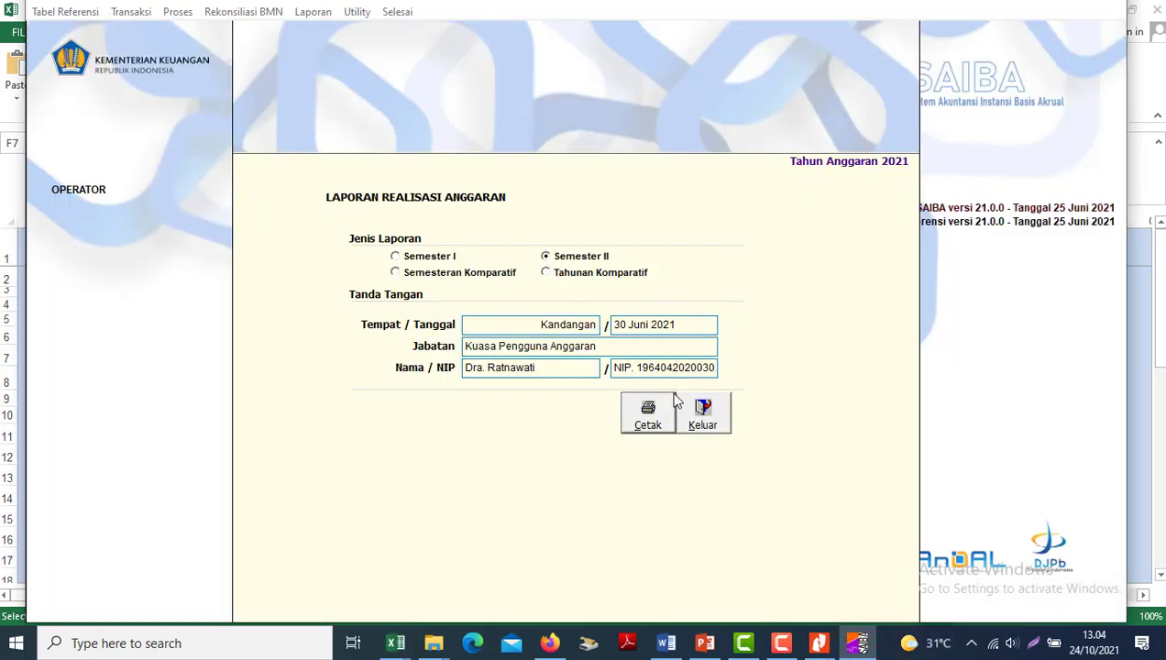
click(702, 420)
click(312, 12)
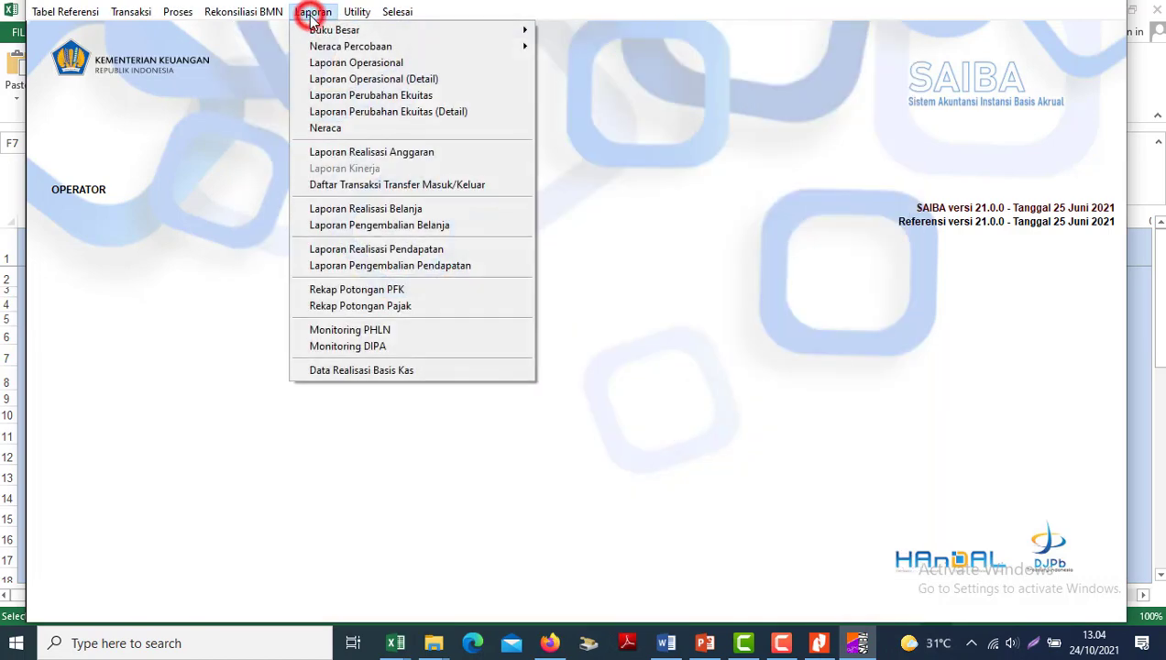
click(367, 80)
text(09)
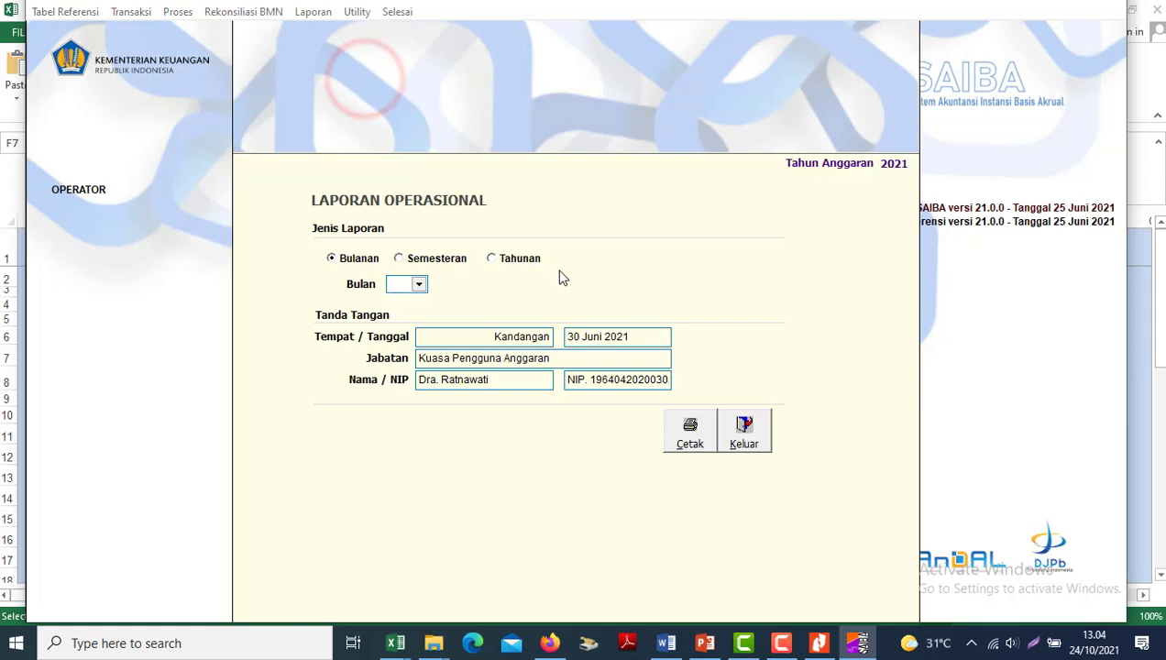
key(Tab)
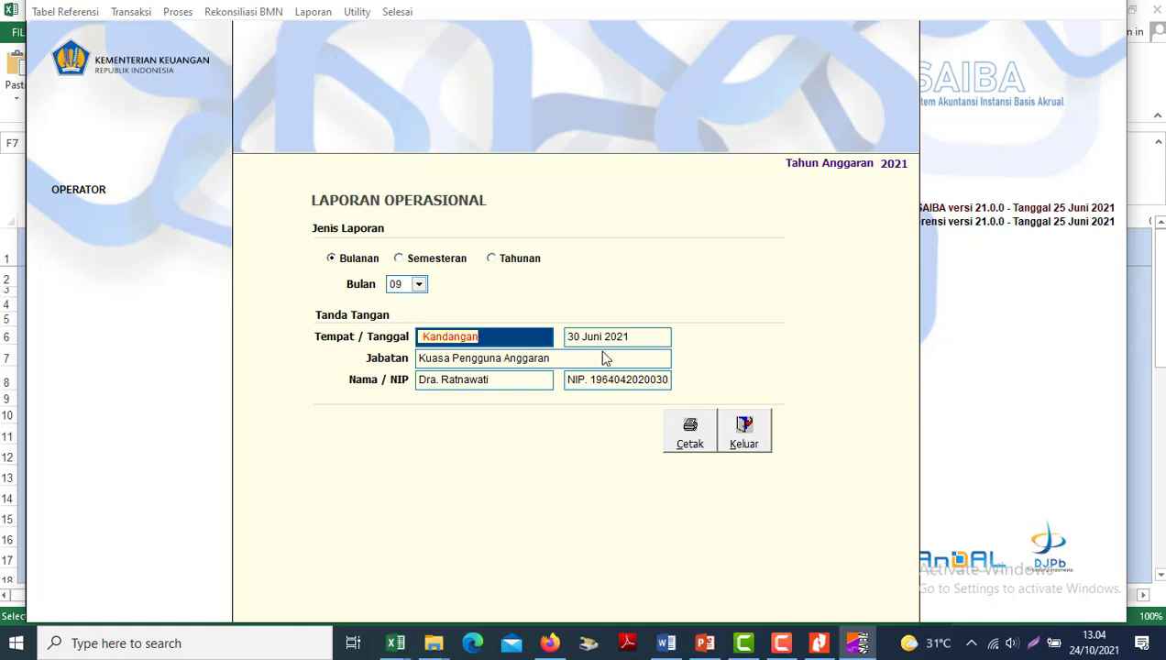
click(688, 435)
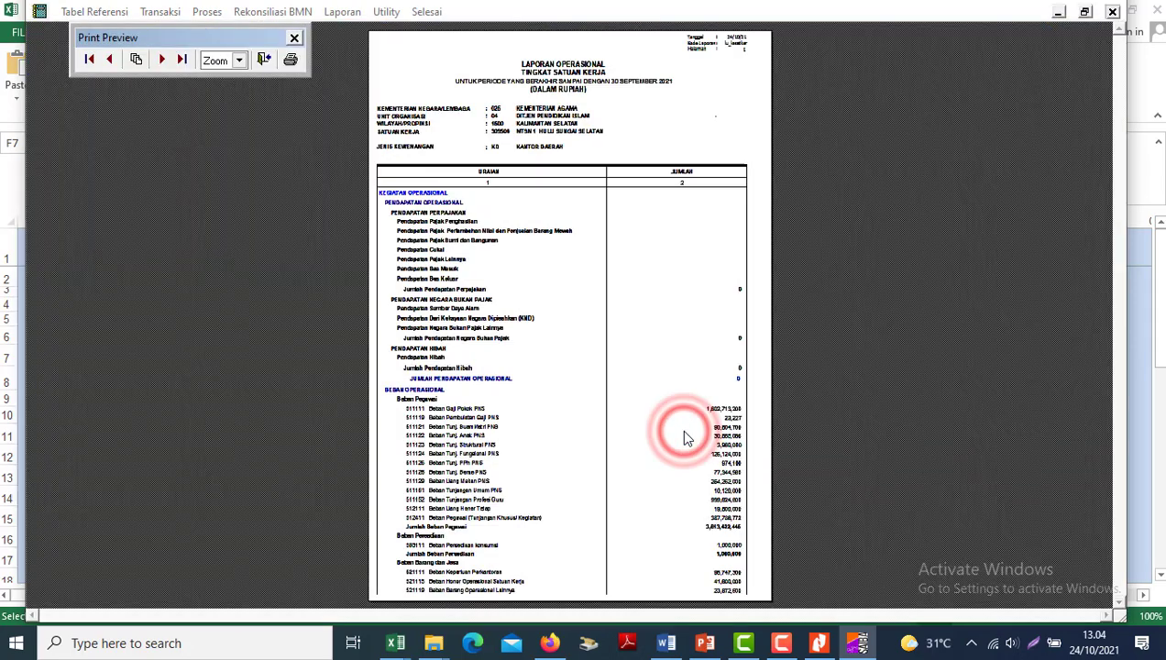
click(198, 167)
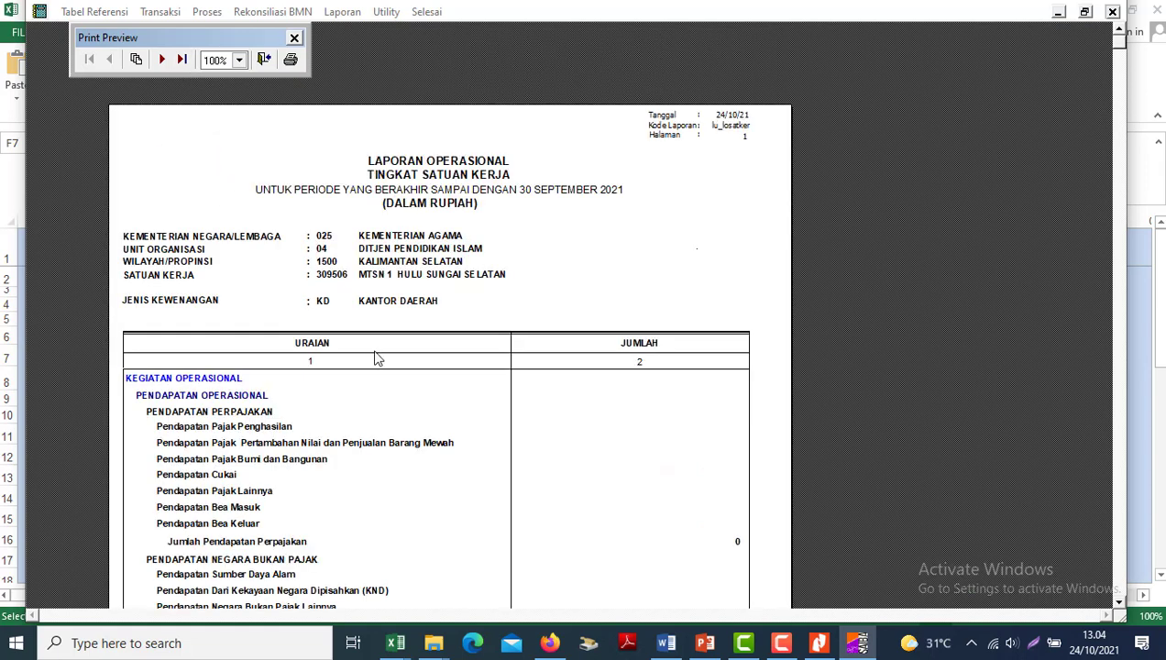
- Compare the 2021 Beban Pegawai amount in Analisis LO with the Jumlah Beban Pegawai in the SAIBA report, returning to Excel
scroll(375, 357, down, 5)
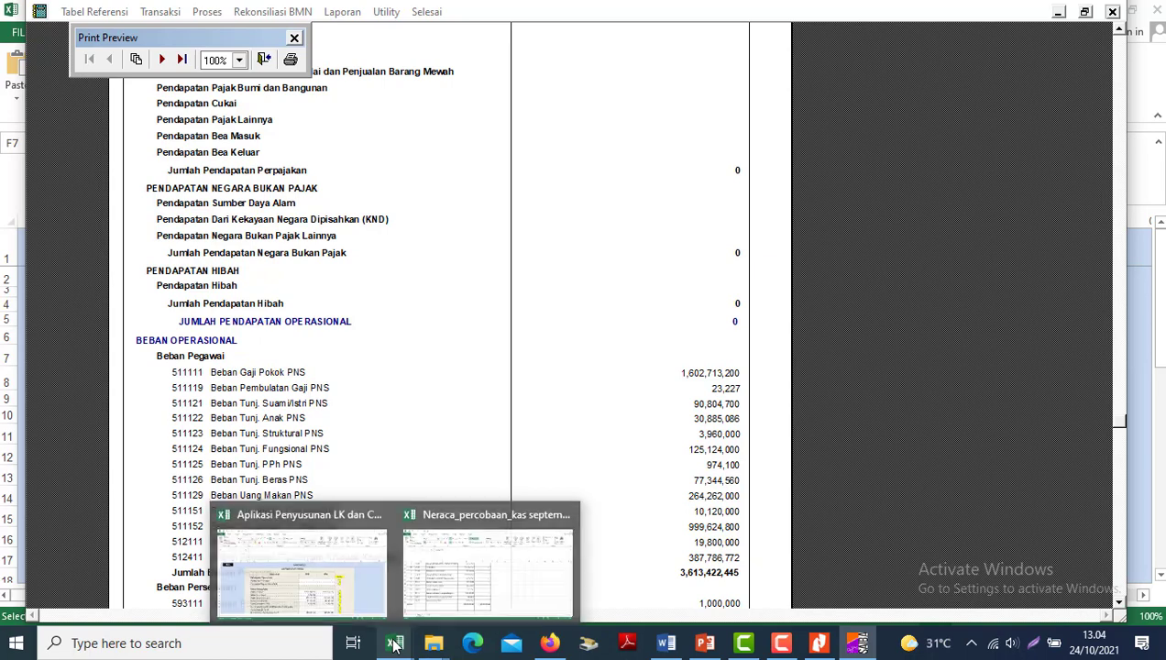
click(328, 596)
click(506, 432)
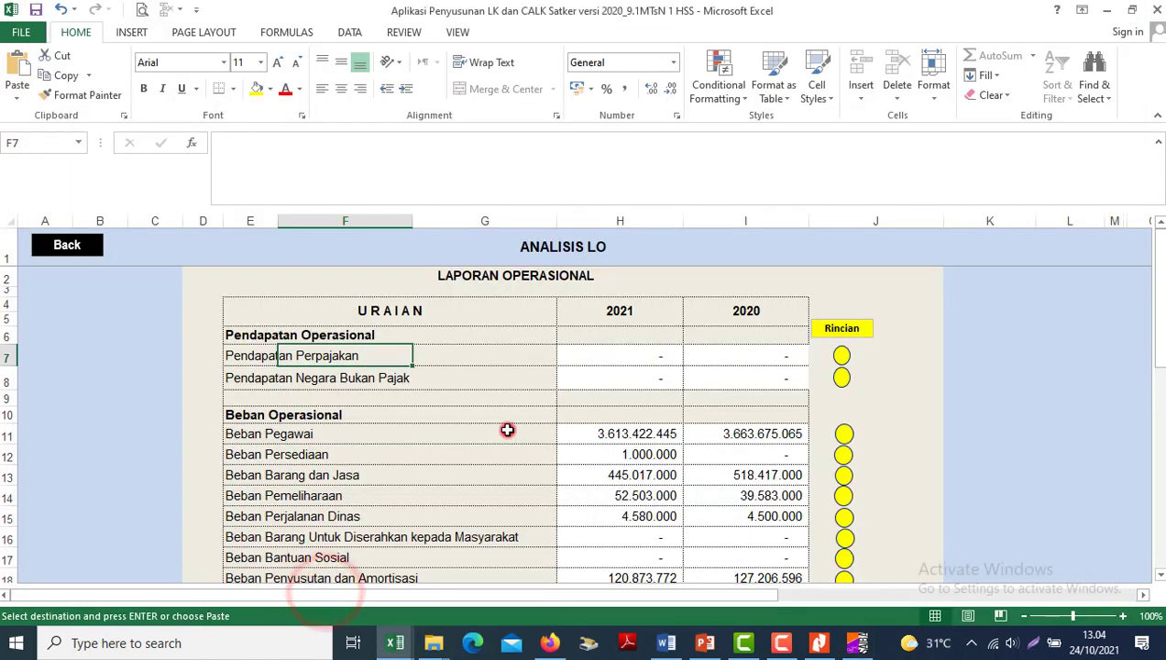
key(Right)
key(Right)
key(Left)
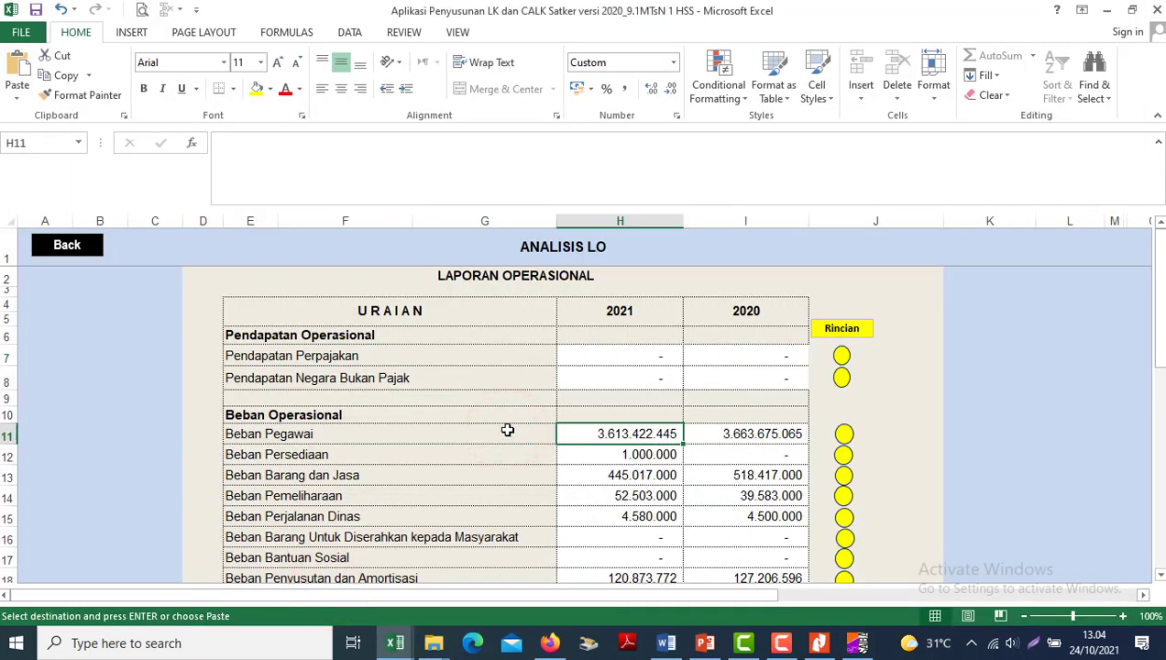
key(alt+Tab)
scroll(507, 430, down, 5)
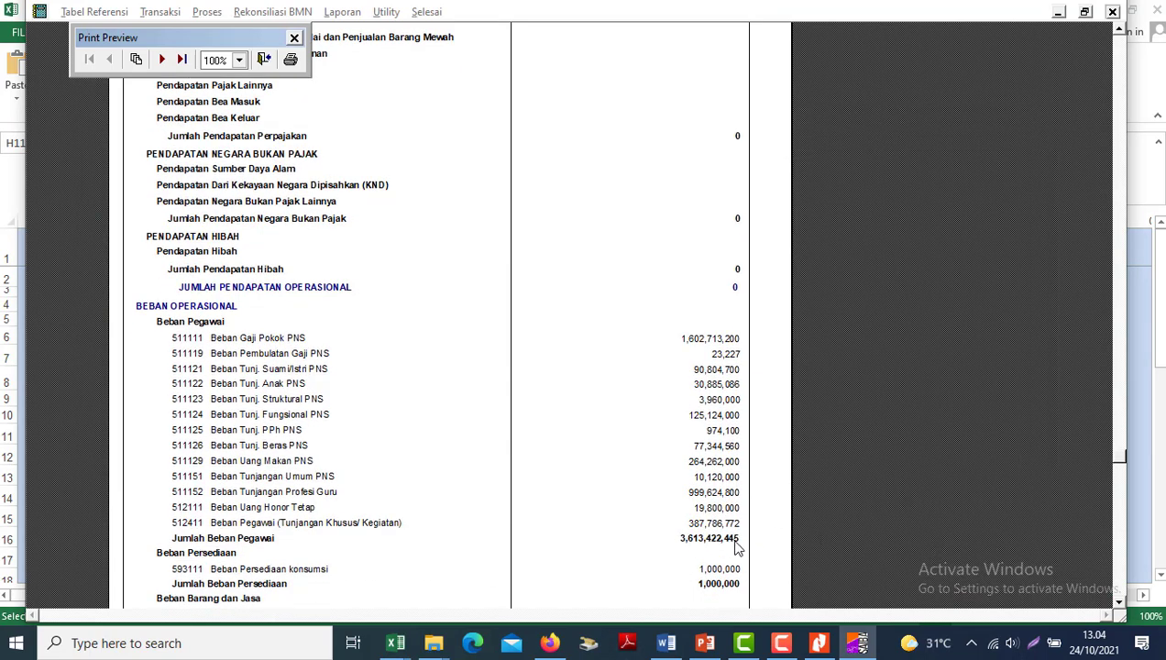
key(alt+Tab)
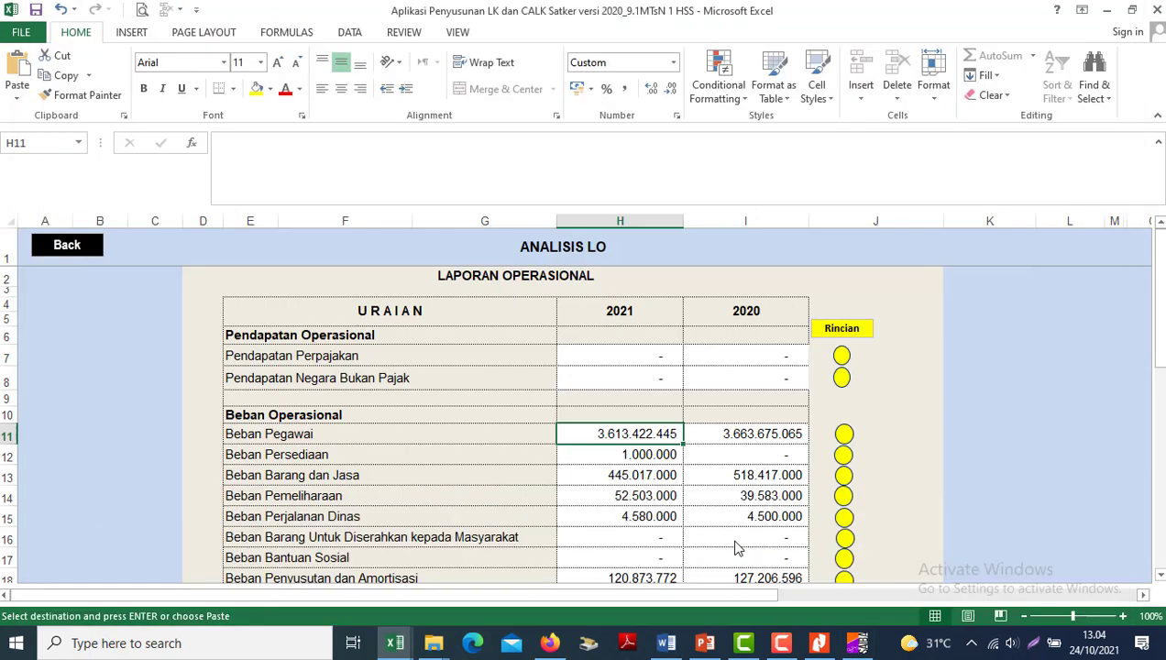
- Open the Beban Pegawai breakdown from Analisis LO and examine its account rows from the beginning
click(845, 437)
click(312, 337)
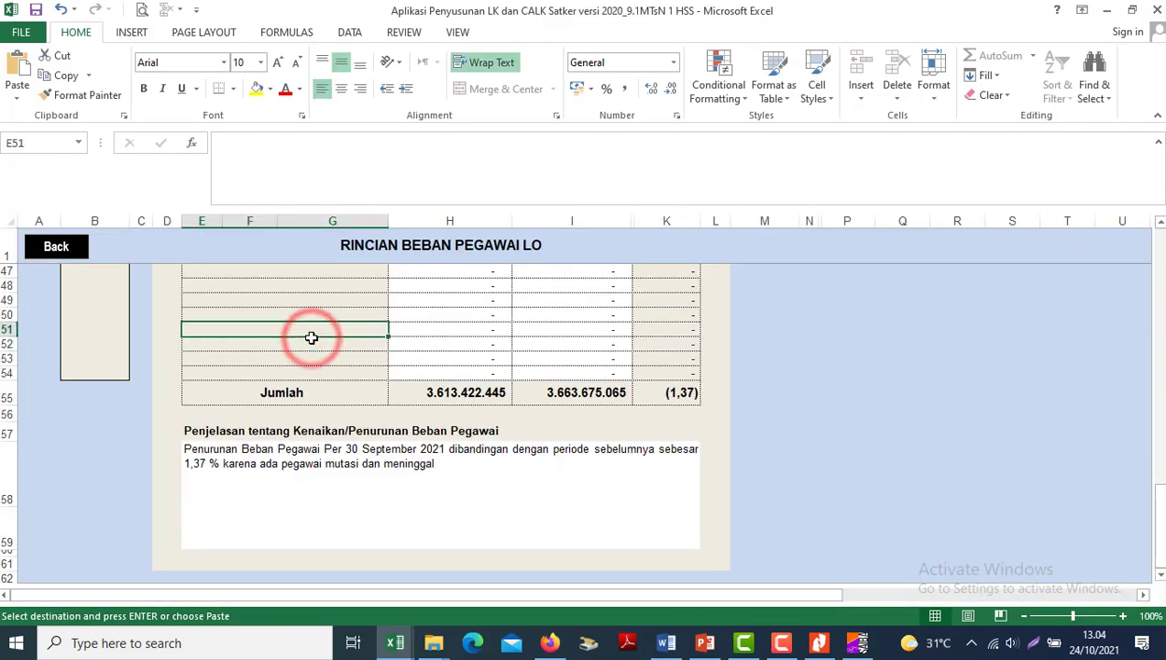
key(Up)
key(Up)
key(Up)
key(Up)
key(Up)
key(Up)
key(Up)
key(Up)
key(Up)
key(Up)
key(Up)
key(Up)
key(Up)
key(Up)
key(Up)
key(Up)
key(Up)
key(Up)
key(Up)
key(Up)
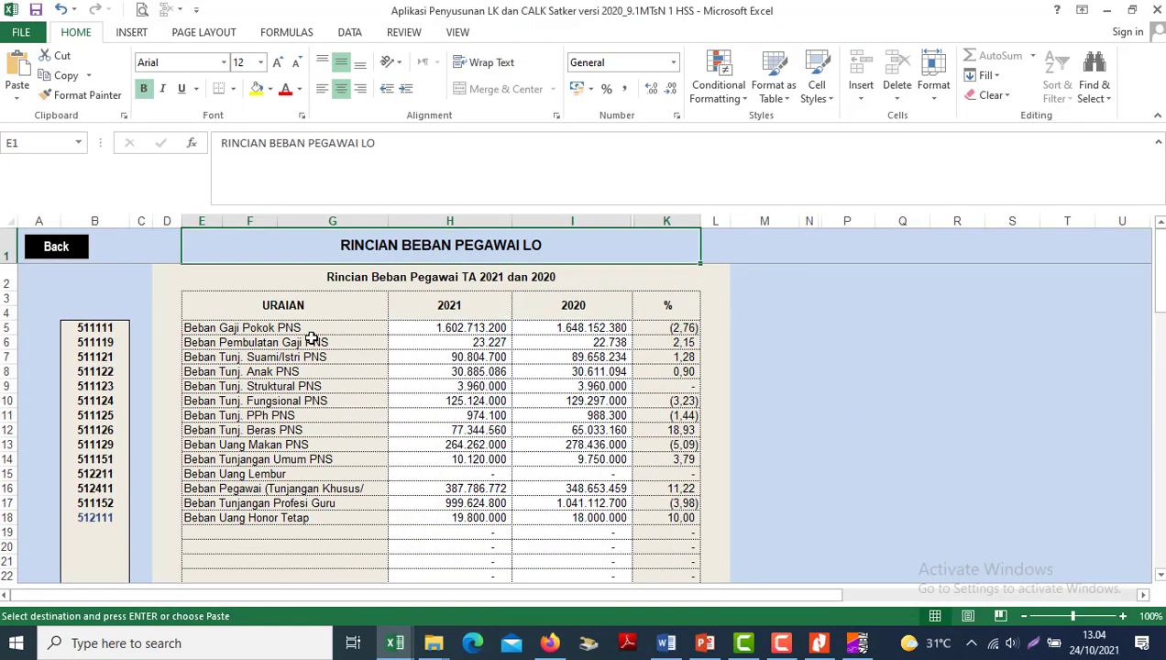
- Compare the Beban Pegawai account codes with those in the SAIBA Laporan Operasional, returning to Excel
key(alt+Tab)
scroll(312, 338, down, 2)
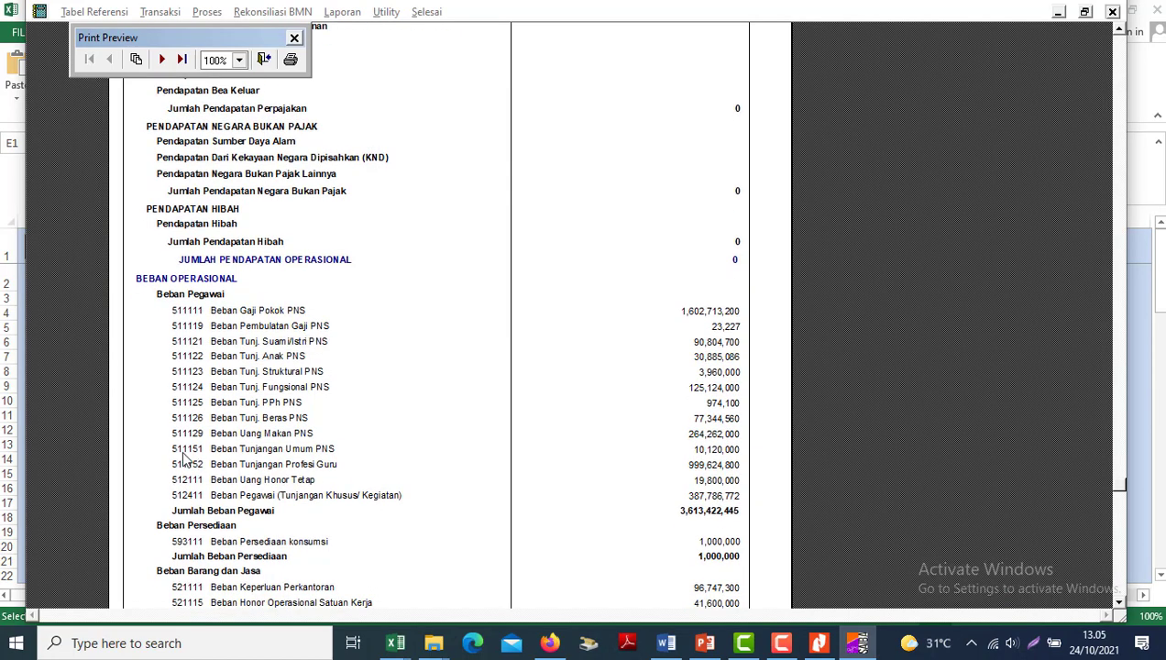
scroll(183, 458, down, 3)
key(alt+Tab)
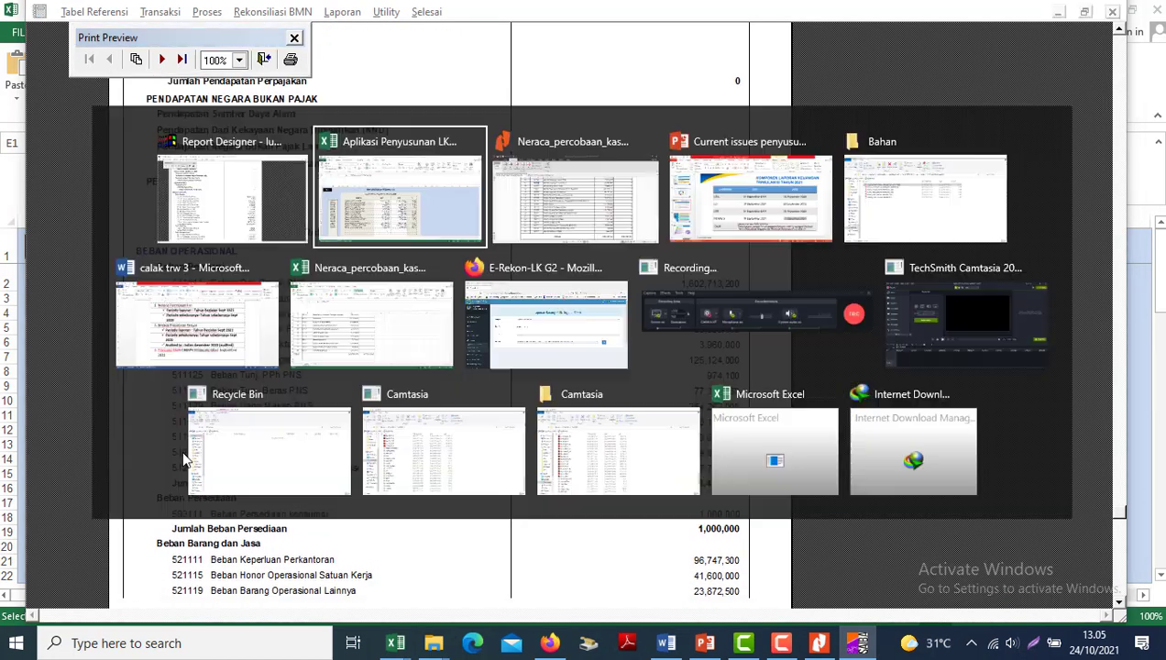
- Return to Analisis LO, view the Beban Barang dan Jasa breakdown and go back to Analisis LO
click(54, 259)
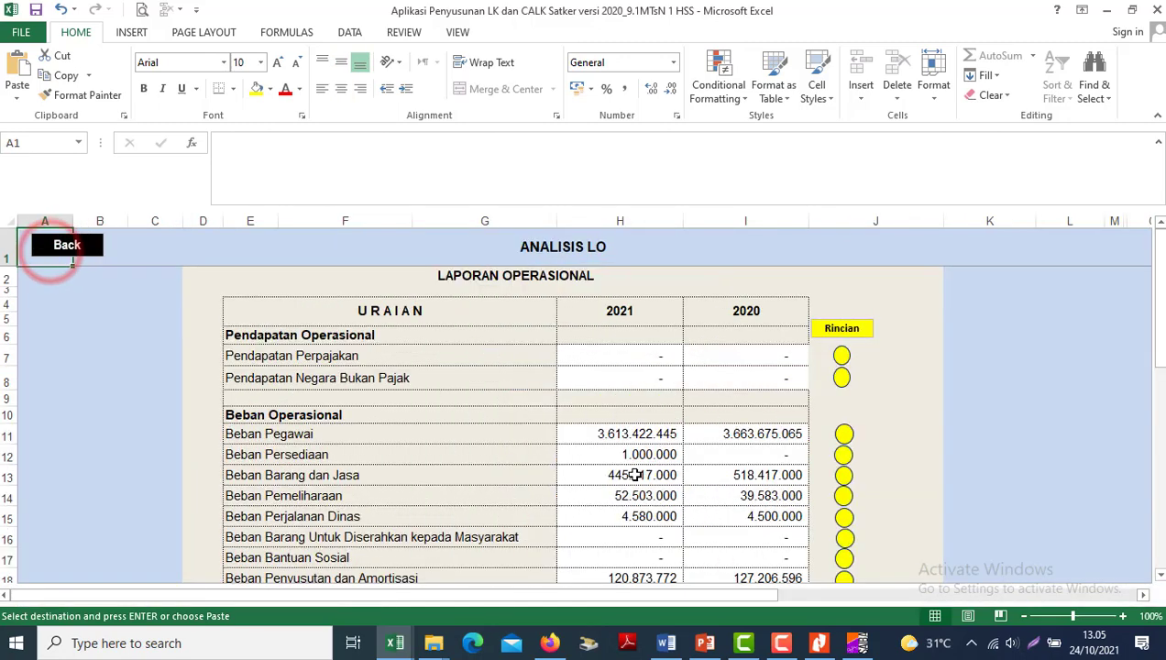
click(843, 477)
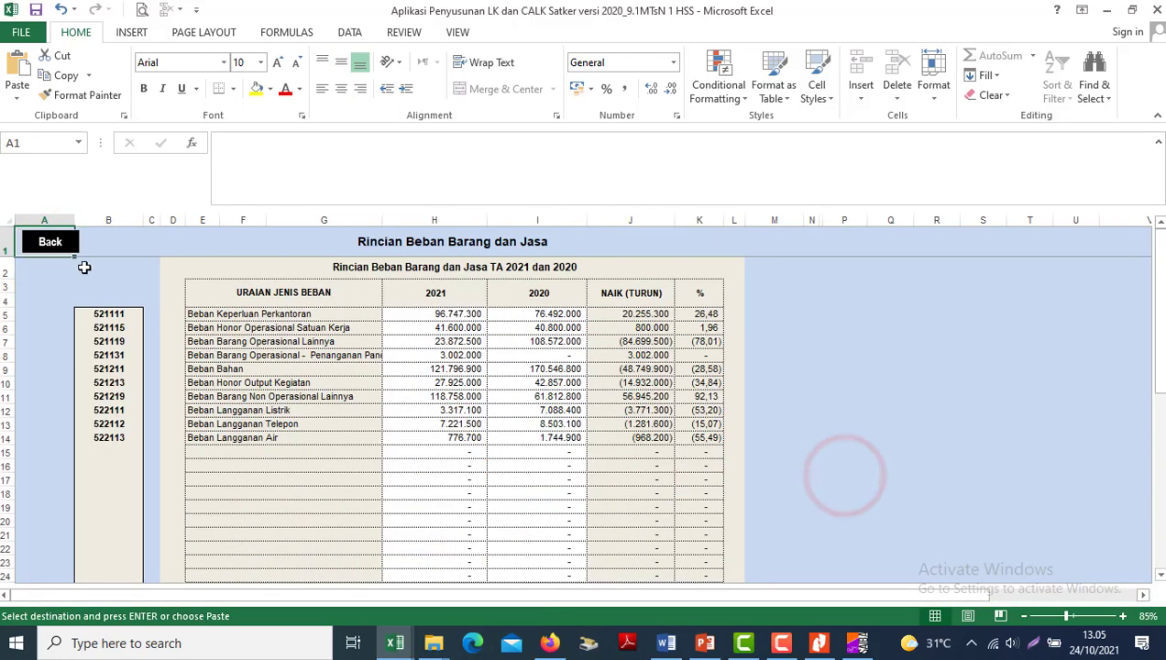
click(43, 247)
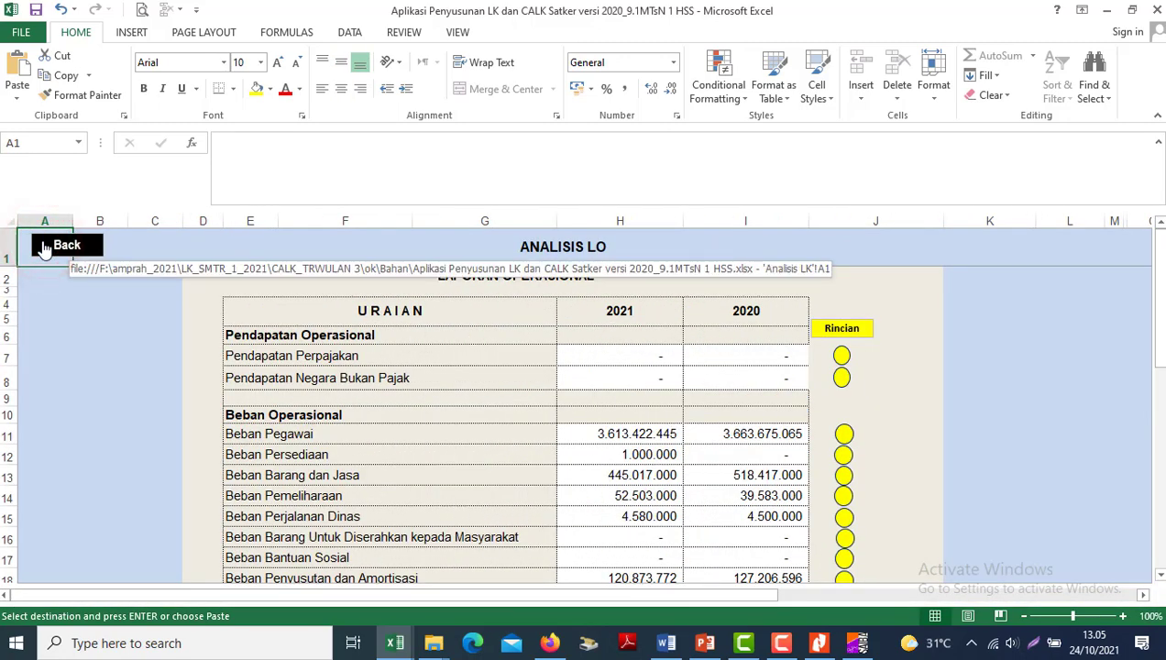
- Examine the Analisis LO statement from its beginning down to the Surplus/Defisit LO row
key(Down)
key(Down)
key(Down)
key(Down)
key(Down)
key(Down)
key(Down)
key(Down)
key(Down)
key(Down)
key(Down)
key(Down)
key(Down)
key(Down)
key(Down)
key(Down)
key(Down)
key(Down)
key(Down)
key(Down)
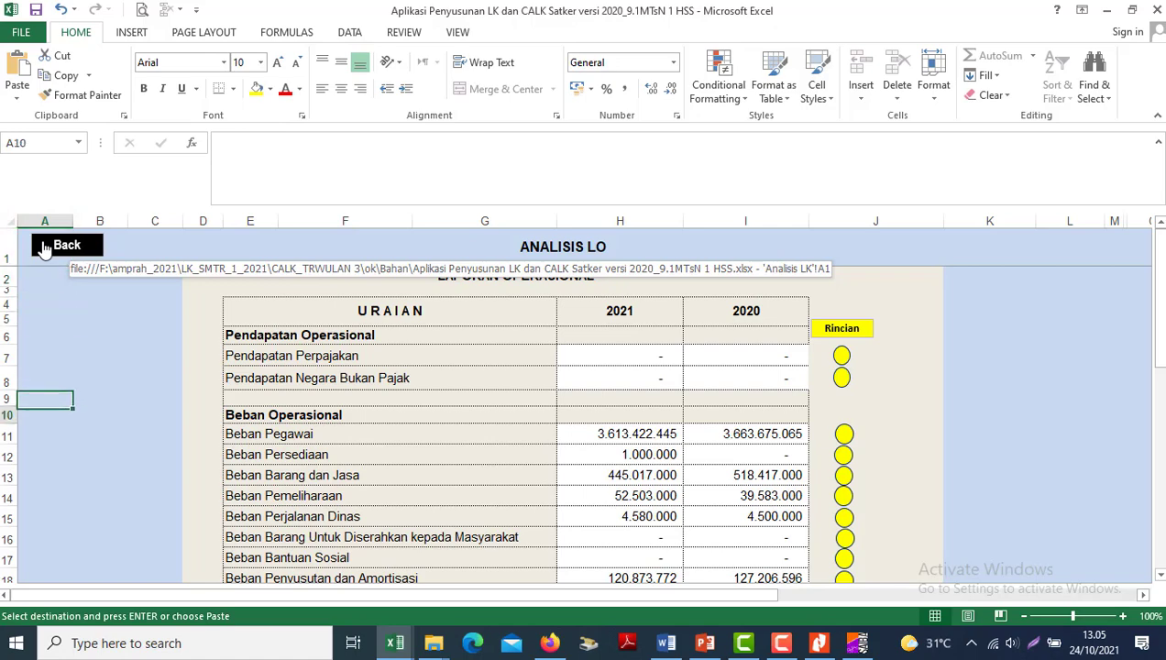
key(Down)
key(Down)
key(Down)
key(Down)
key(Down)
key(Down)
key(Down)
key(Down)
key(Down)
key(Down)
key(Down)
key(Down)
key(Down)
key(Down)
key(Down)
key(Down)
key(Down)
key(Down)
key(Down)
key(Down)
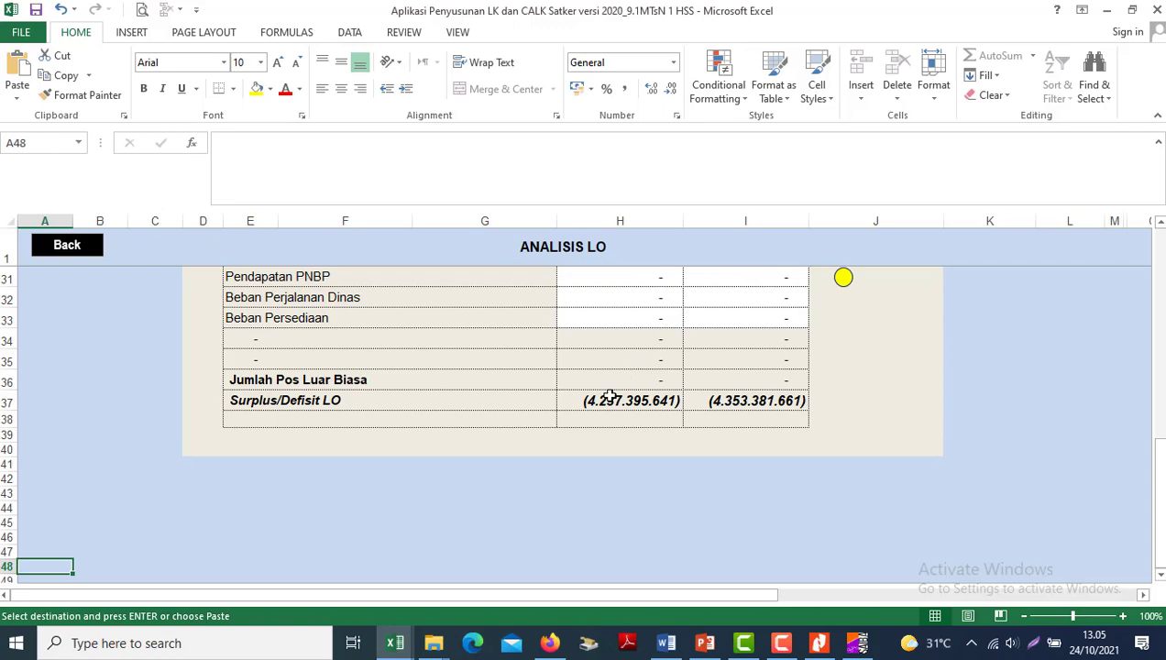
- Compare the 2021 Surplus/Defisit LO with the last page of the SAIBA Laporan Operasional, returning to the Surplus/Defisit LO row in Excel
key(alt+Tab)
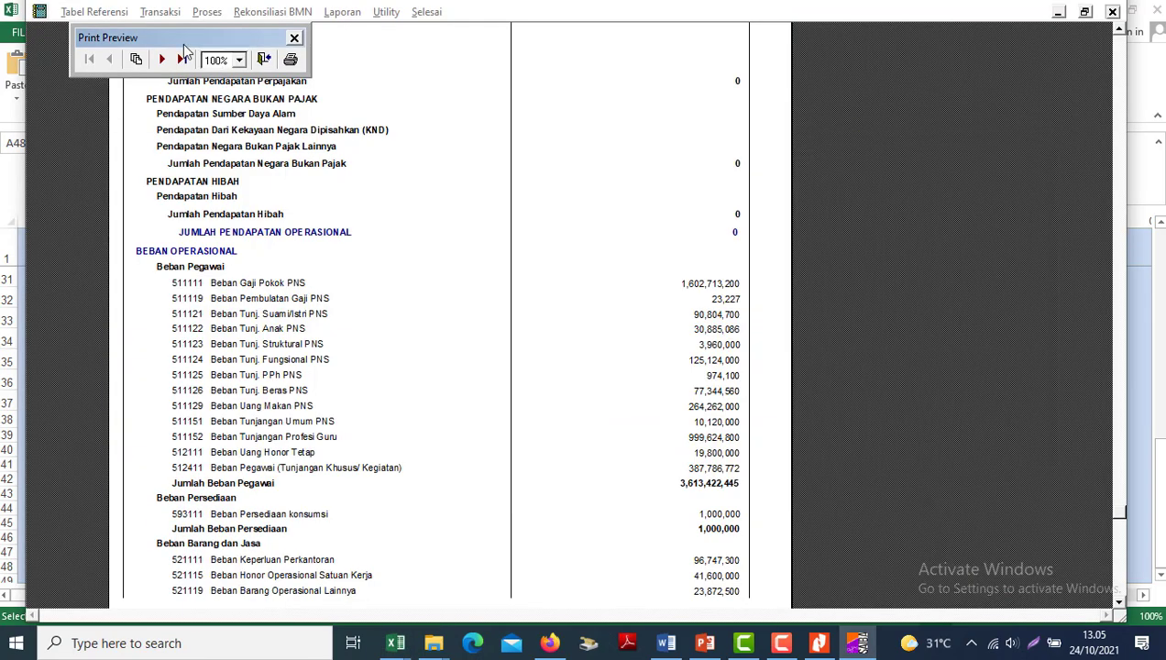
click(178, 57)
click(583, 194)
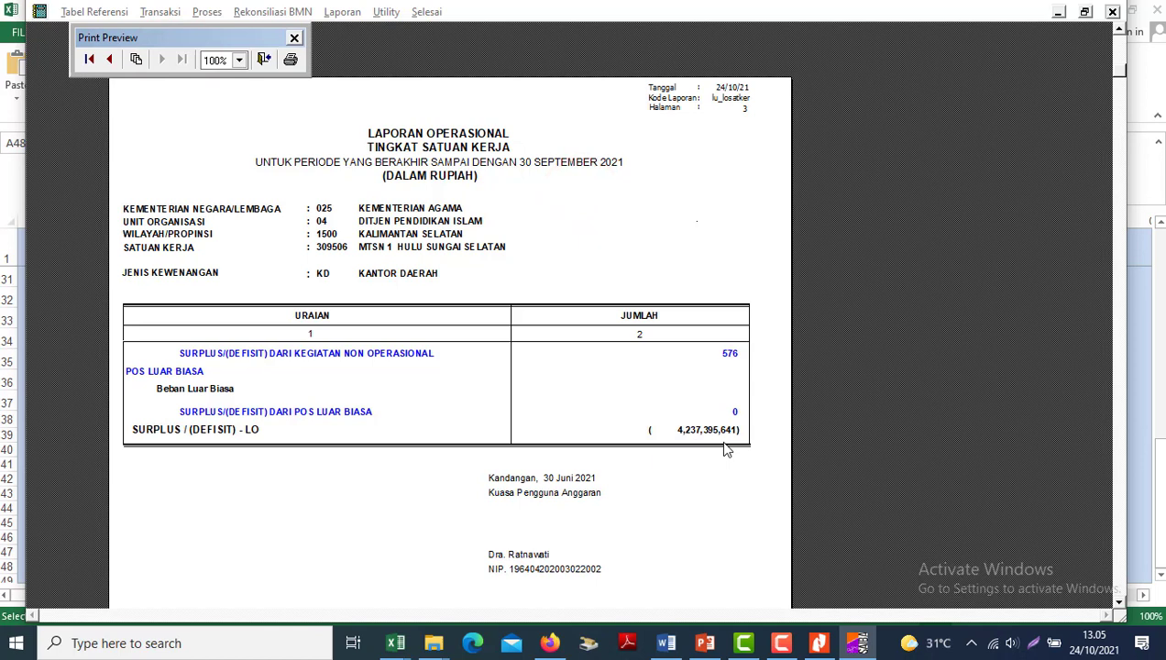
key(alt+Tab)
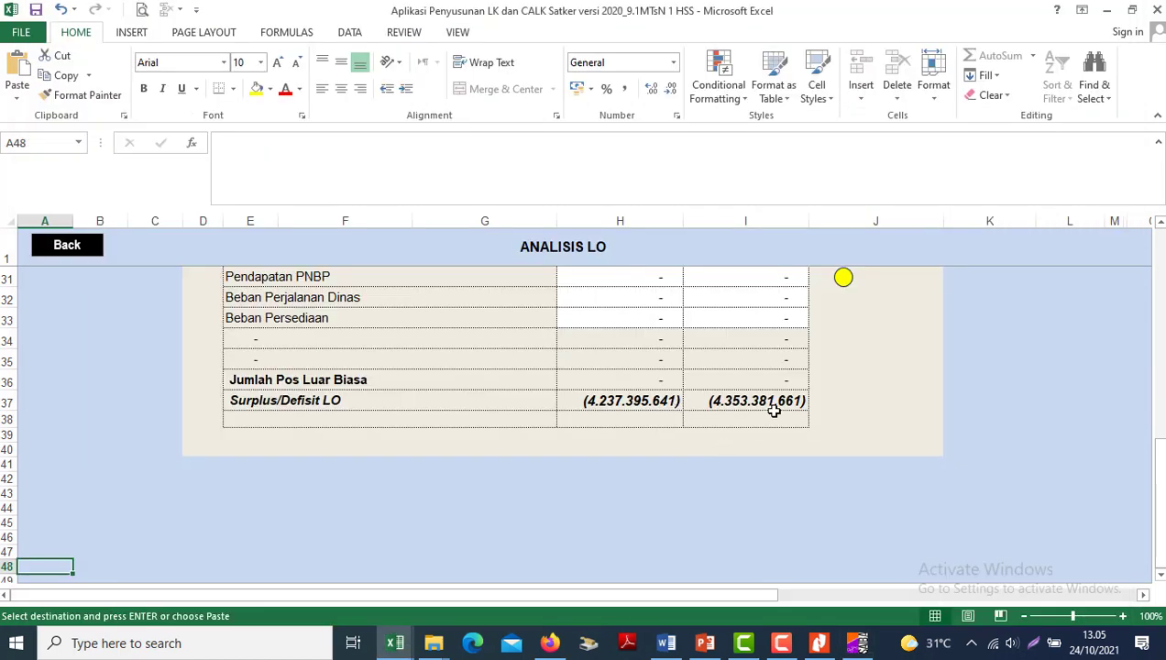
drag(589, 401, 746, 401)
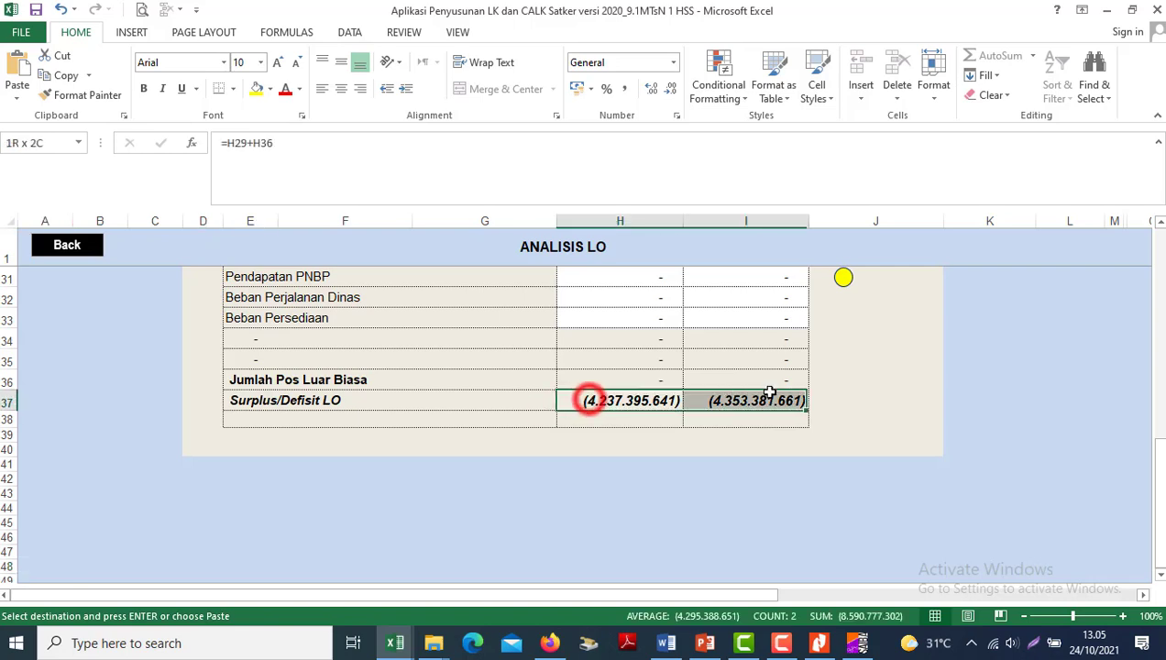
- Leave Analisis LO, open Analisis LPE and examine its Surplus/Defisit-LO row for 2021 and 2020
click(81, 246)
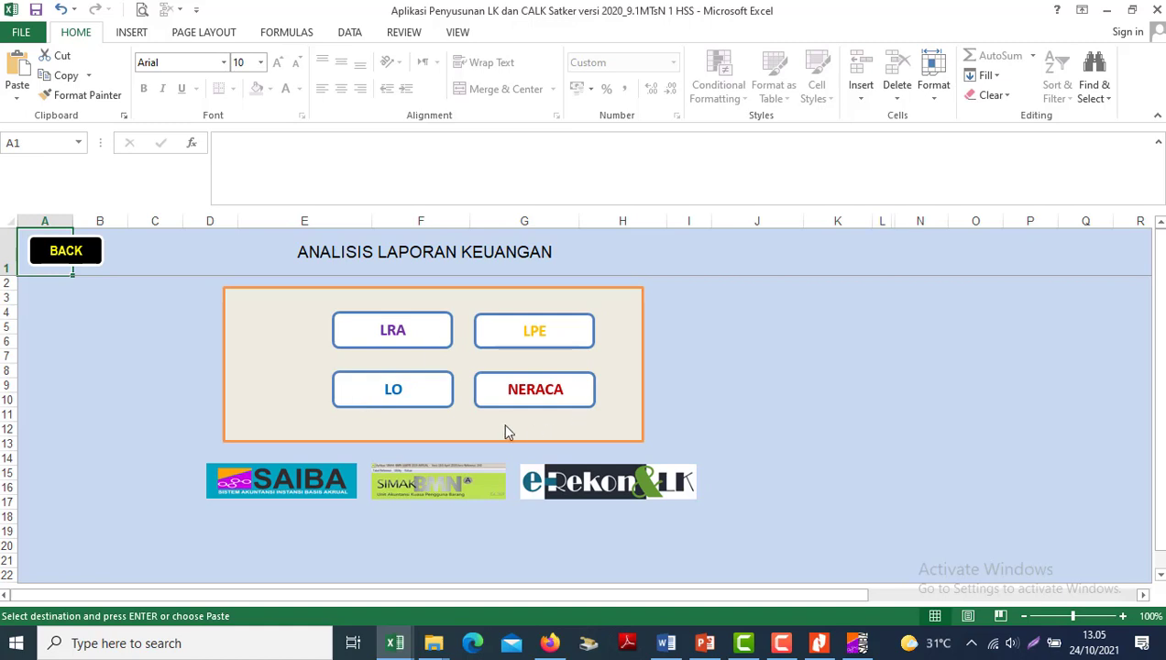
click(539, 331)
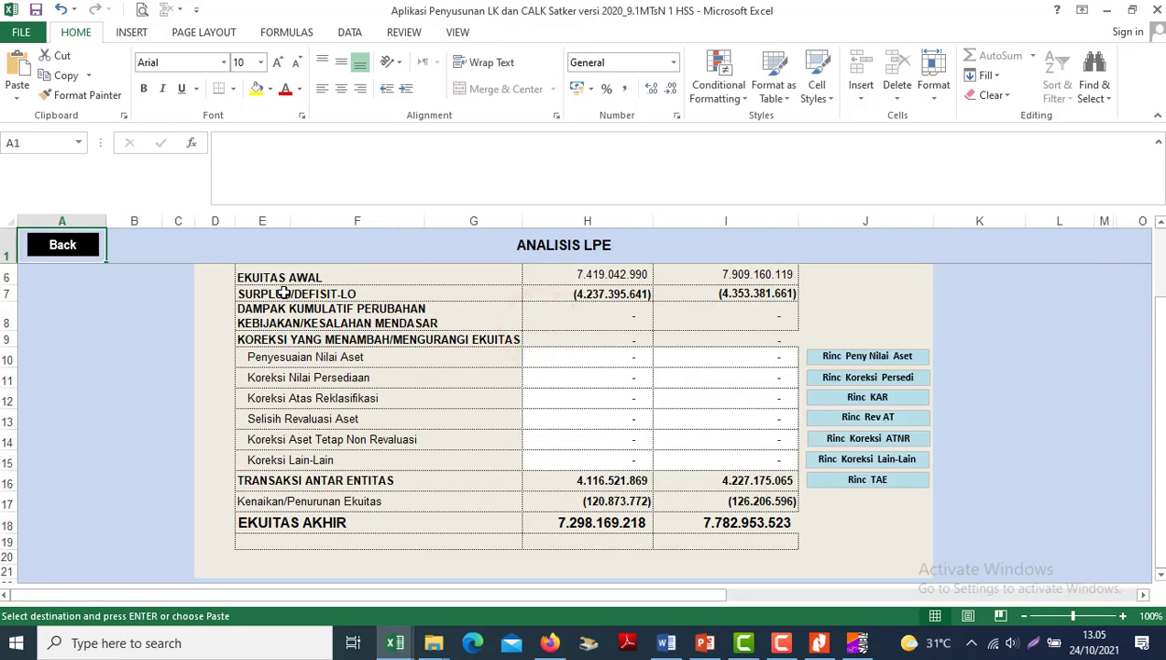
drag(286, 293, 675, 308)
drag(734, 293, 733, 294)
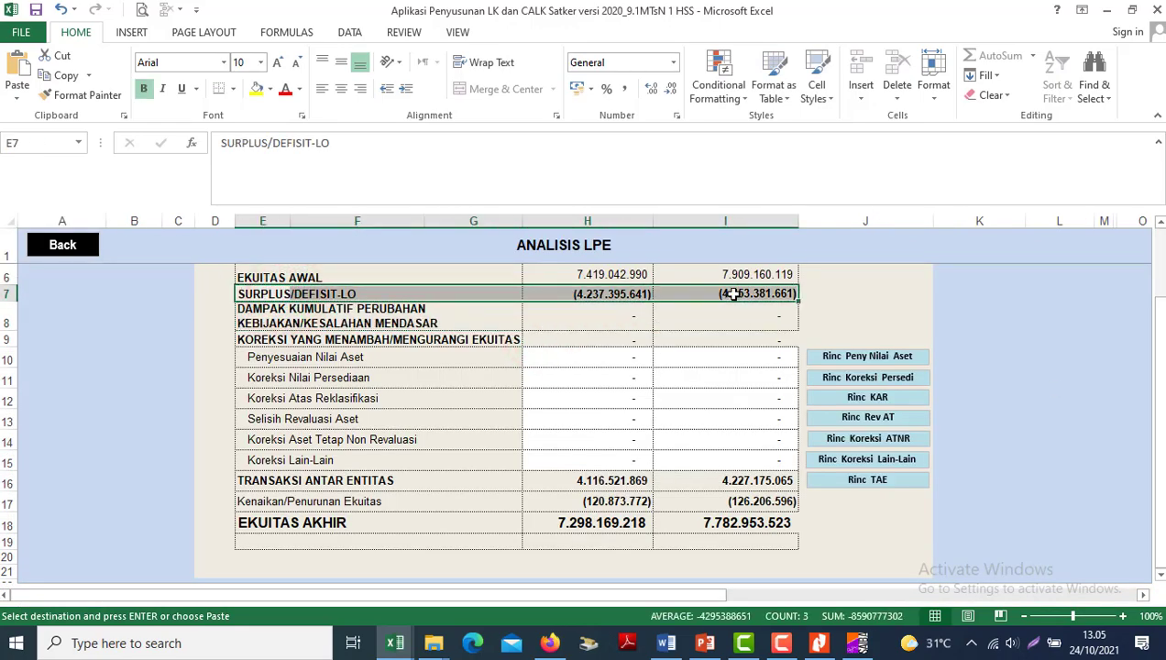
- Switch to SAIBA, close the Laporan Operasional and preview the monthly Laporan Perubahan Ekuitas for September 2021
click(863, 645)
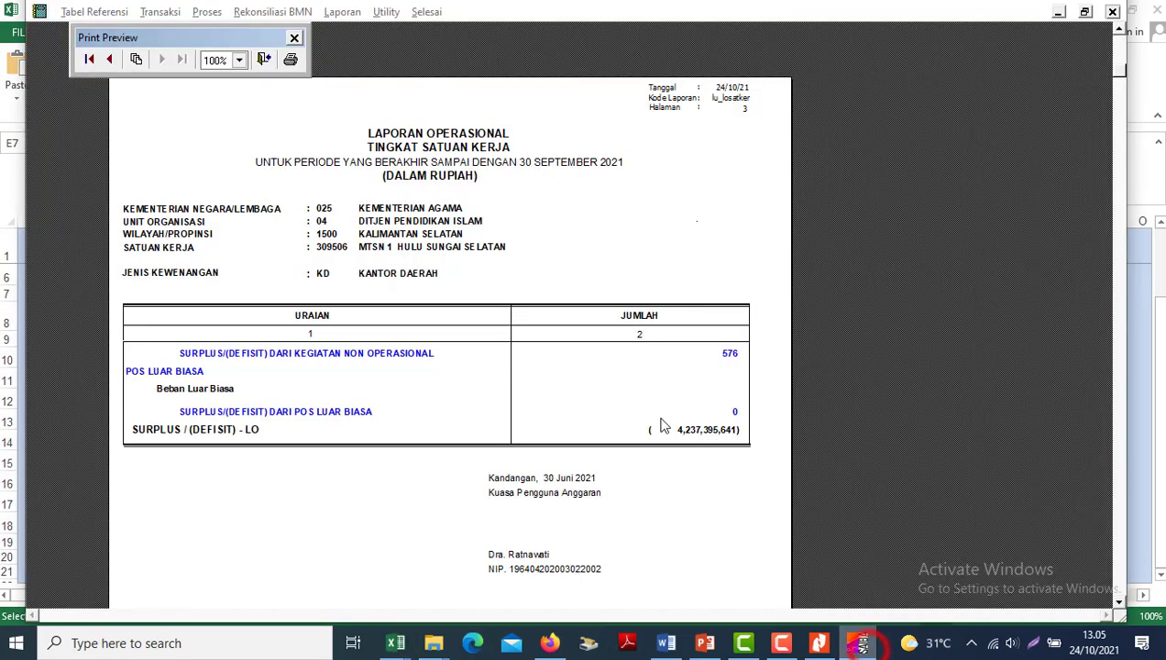
click(265, 58)
click(743, 428)
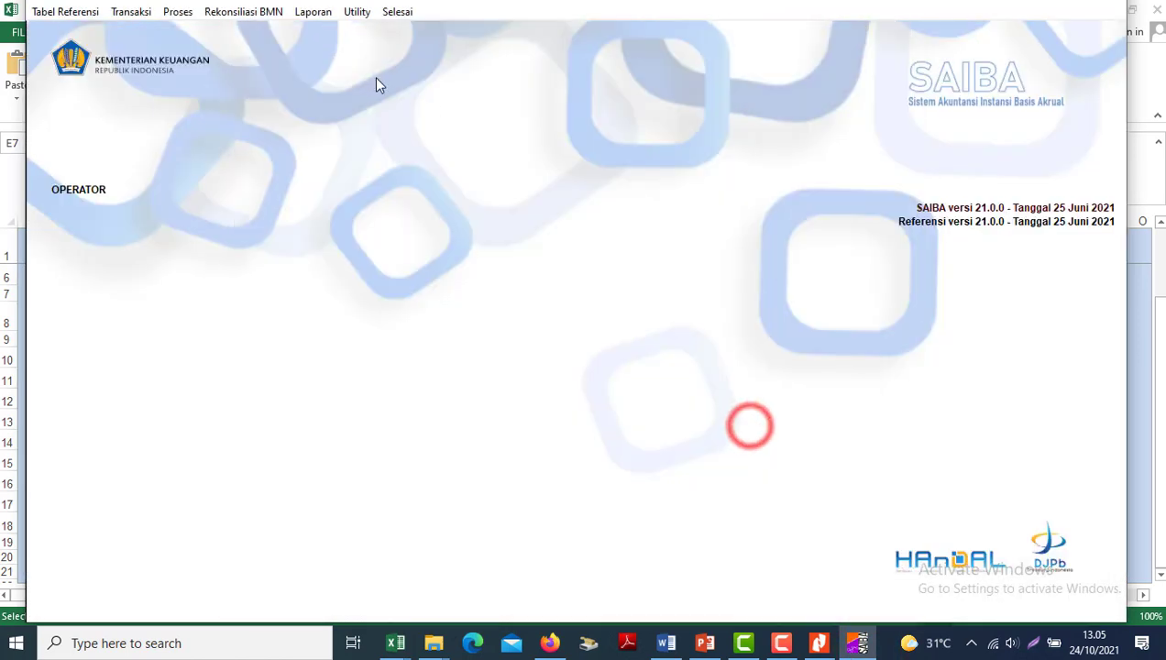
click(314, 12)
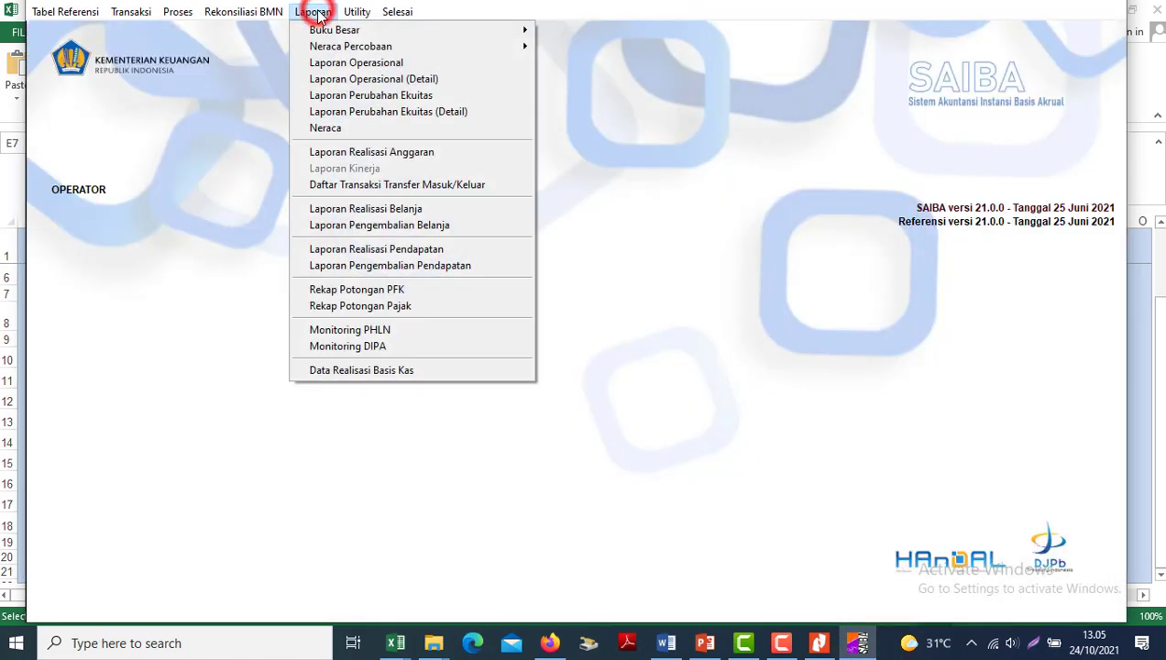
click(394, 97)
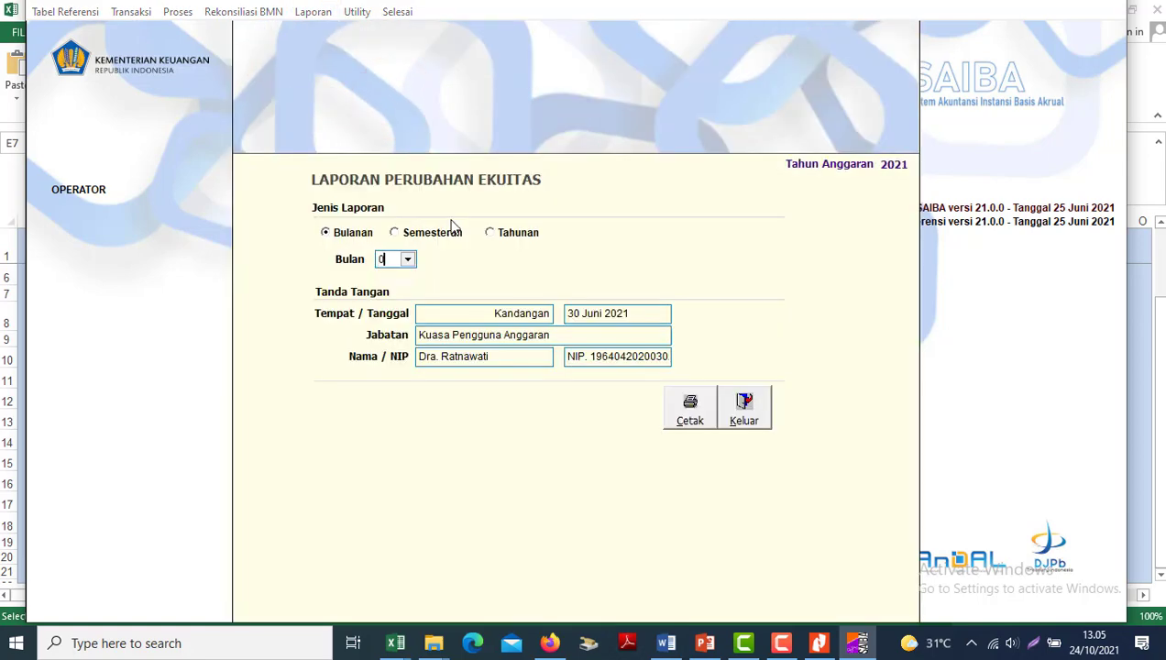
click(681, 417)
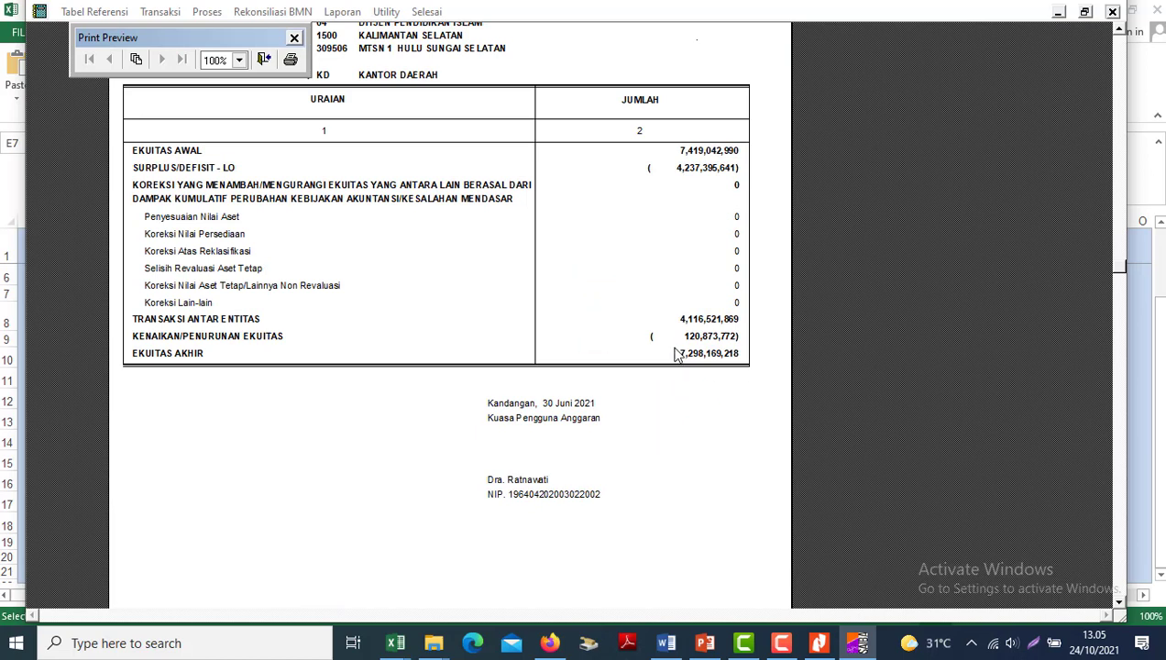
- Compare the Ekuitas Akhir and Surplus/Defisit-LO amounts in Analisis LPE with the SAIBA Laporan Perubahan Ekuitas, and check the 2020 column in Excel
mouse_move(395, 643)
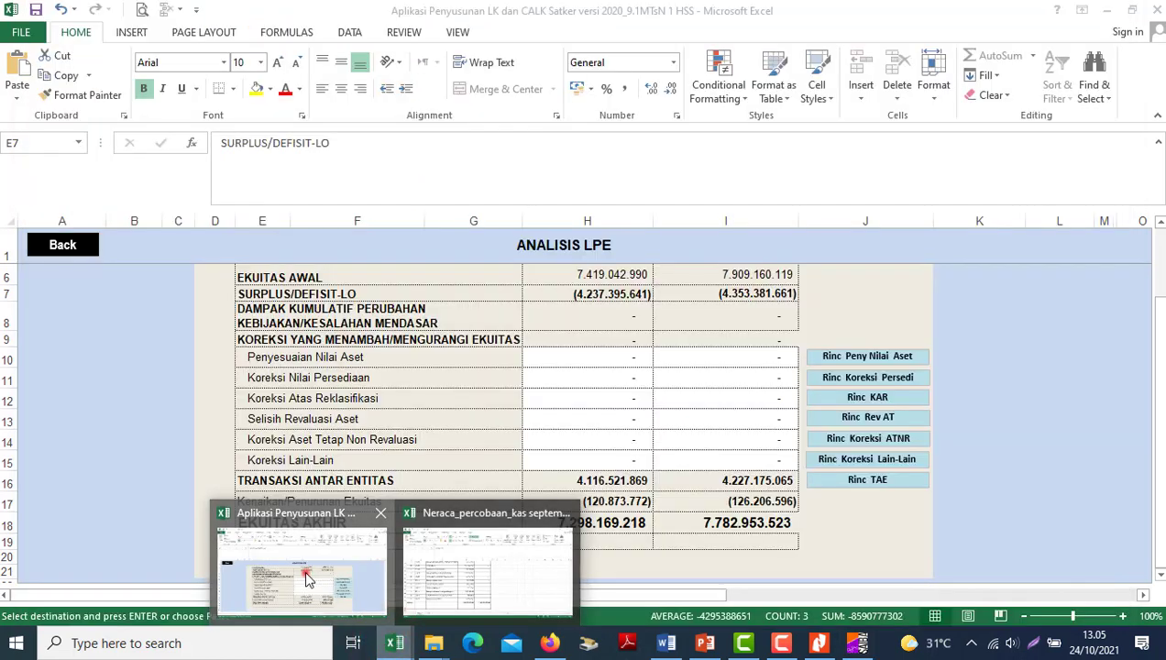
click(308, 579)
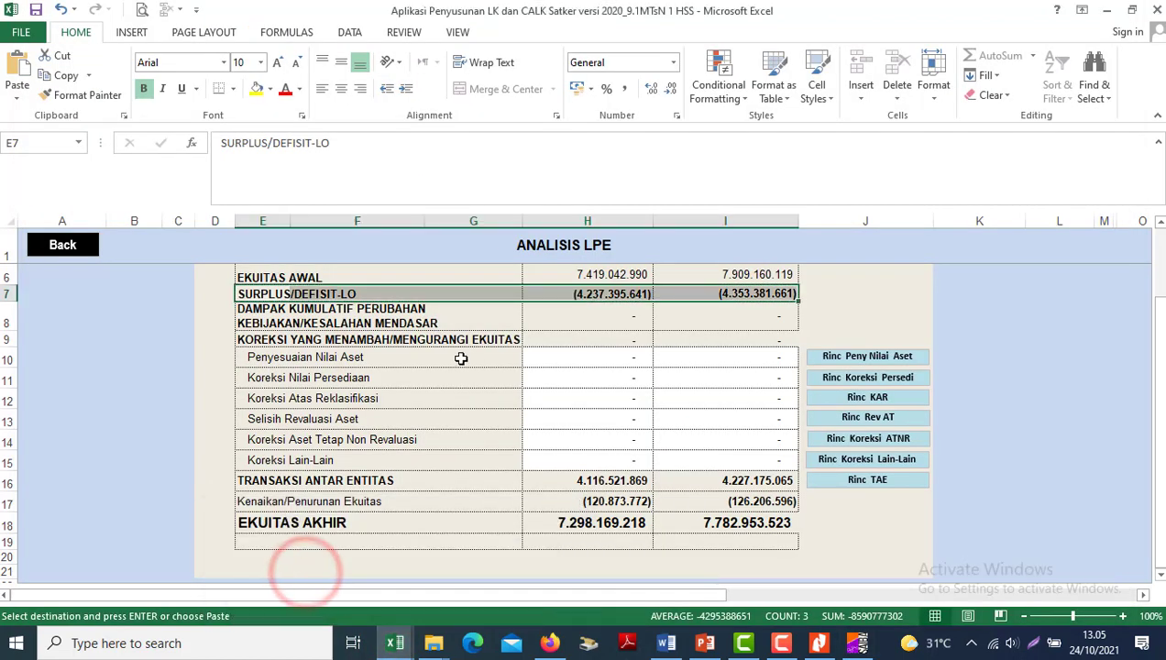
click(550, 529)
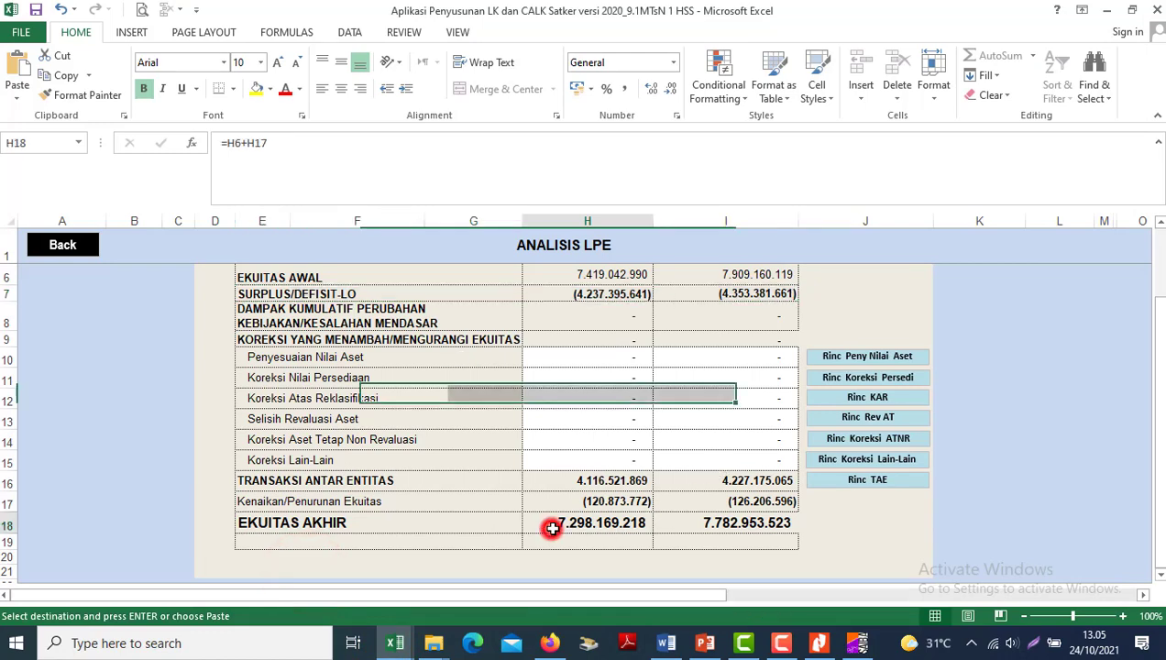
key(alt+Tab)
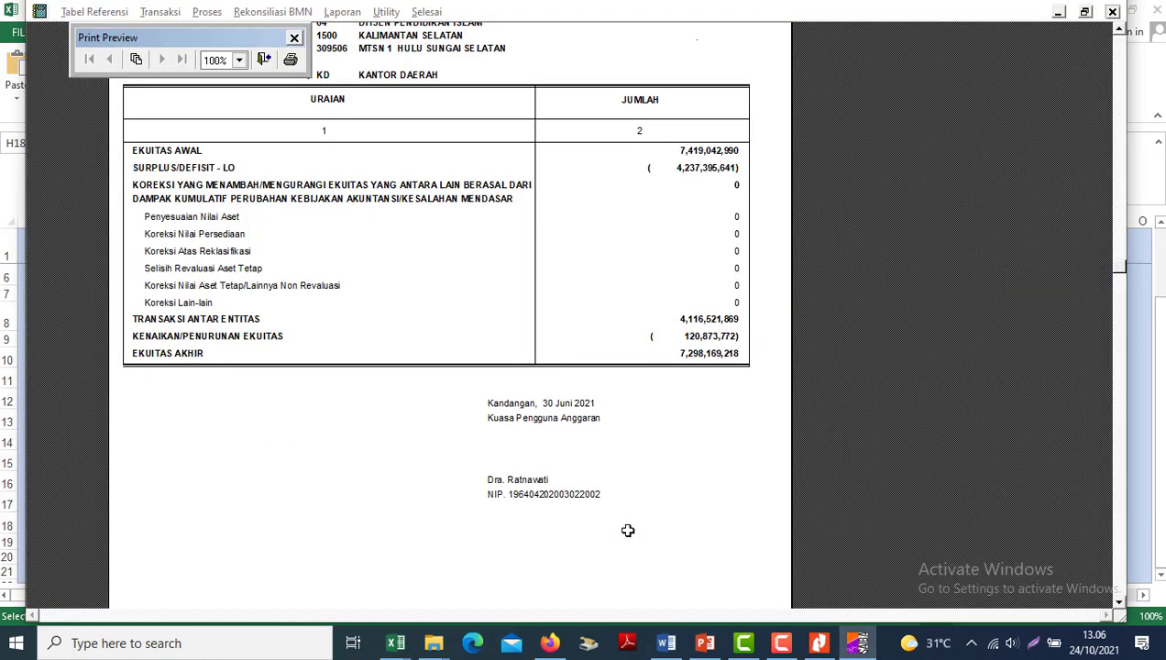
key(alt+Tab)
click(573, 294)
click(691, 153)
click(674, 233)
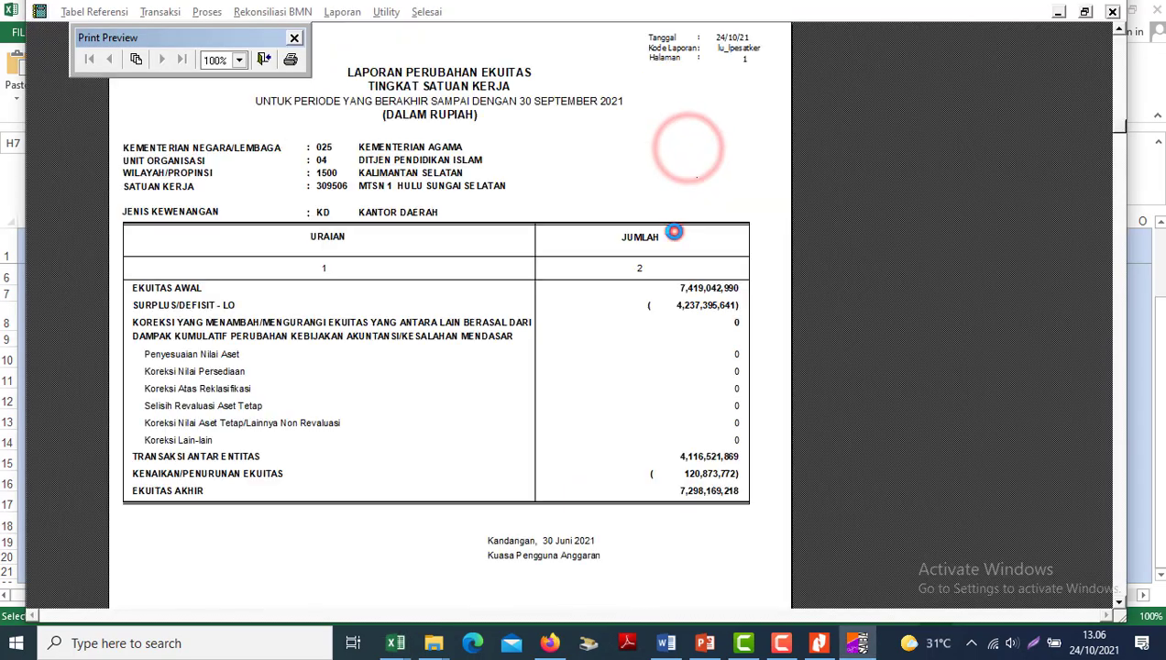
key(Escape)
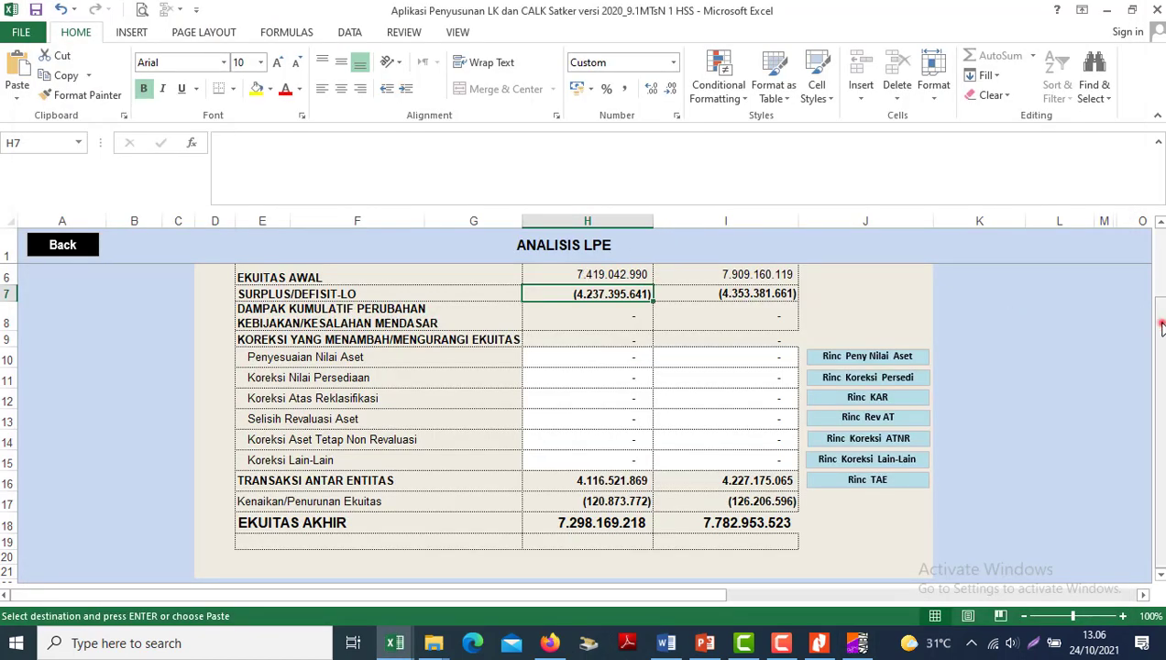
drag(1157, 317, 1160, 255)
click(724, 310)
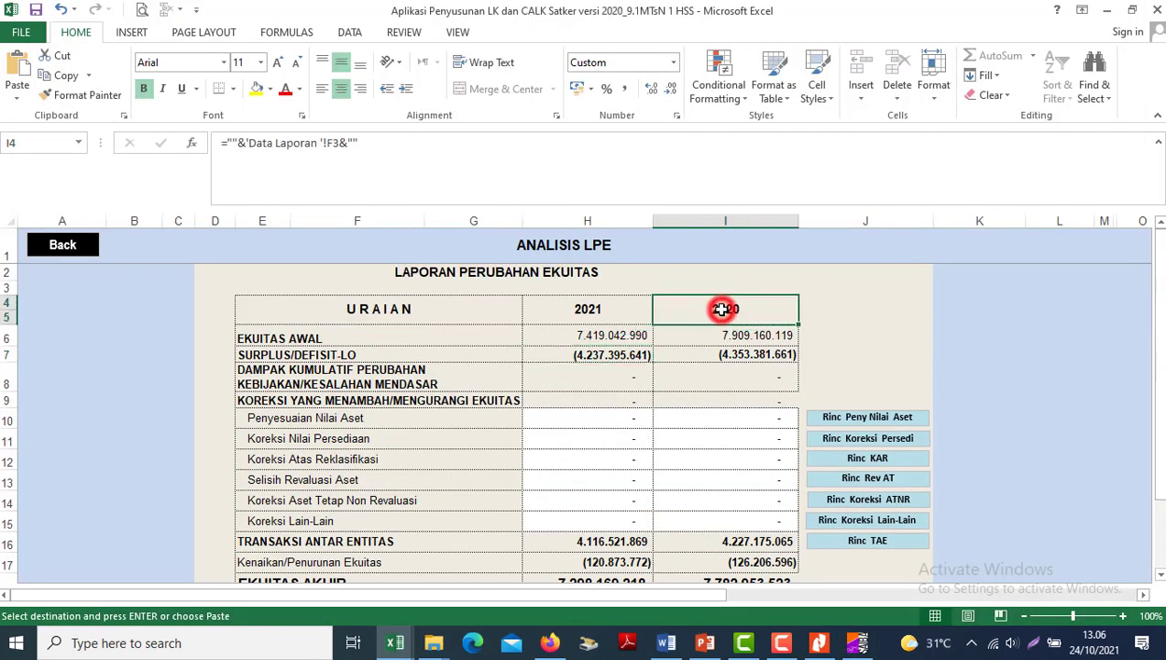
- Leave Analisis LPE for the Menu Utama and open the Lap Keuangan section
click(60, 245)
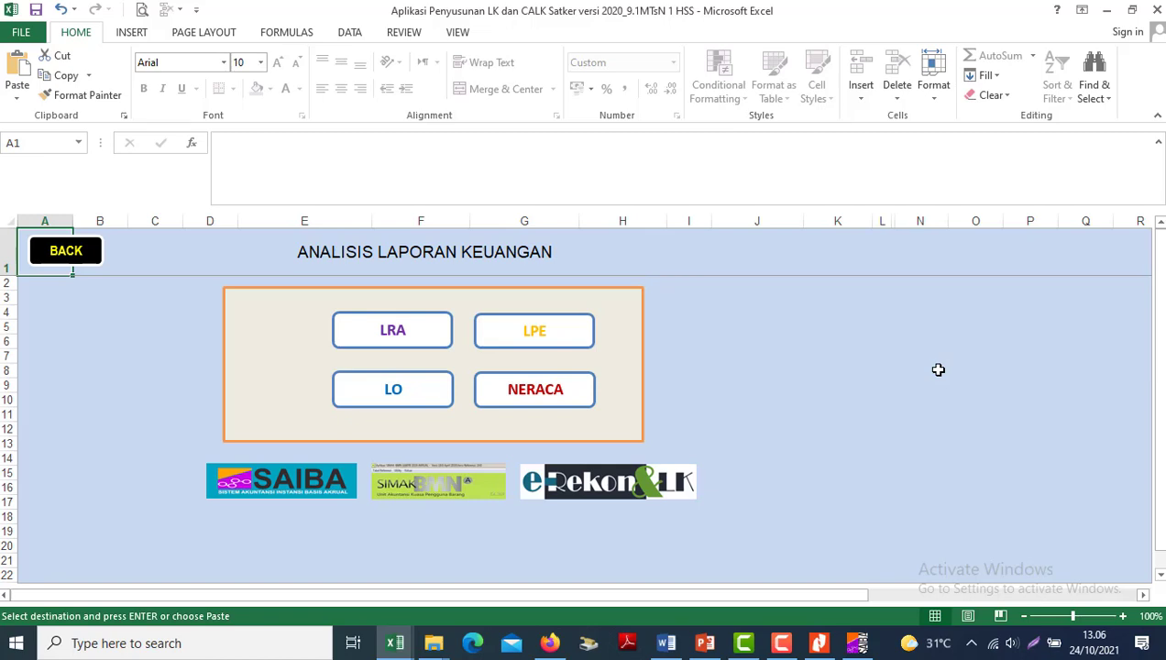
click(55, 262)
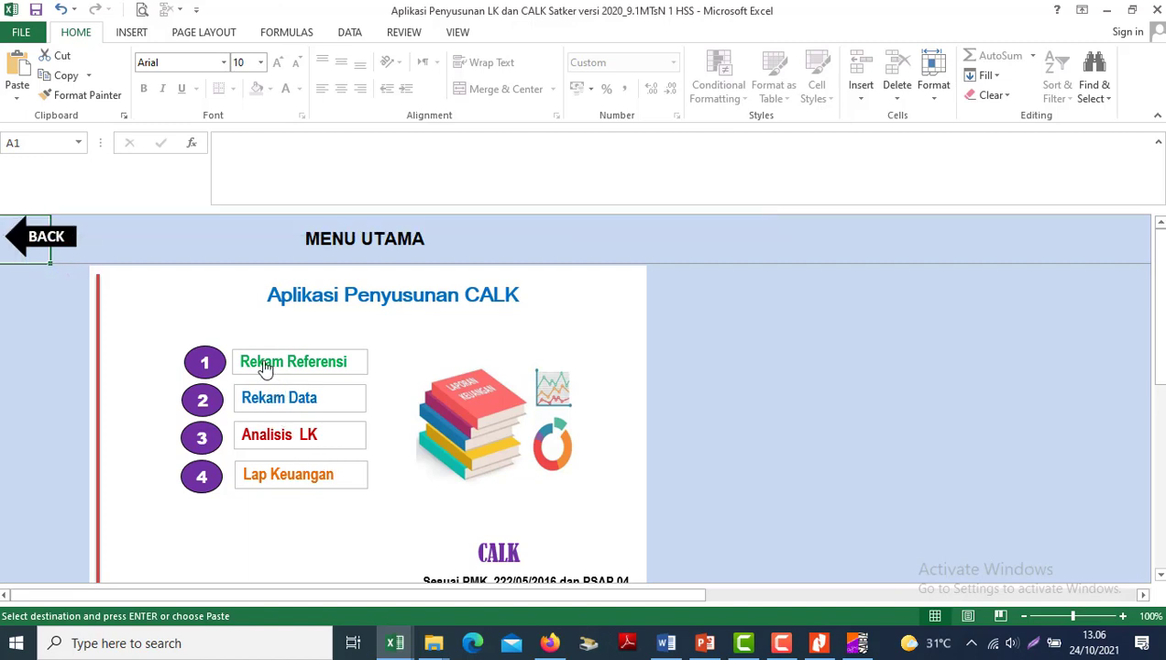
click(304, 492)
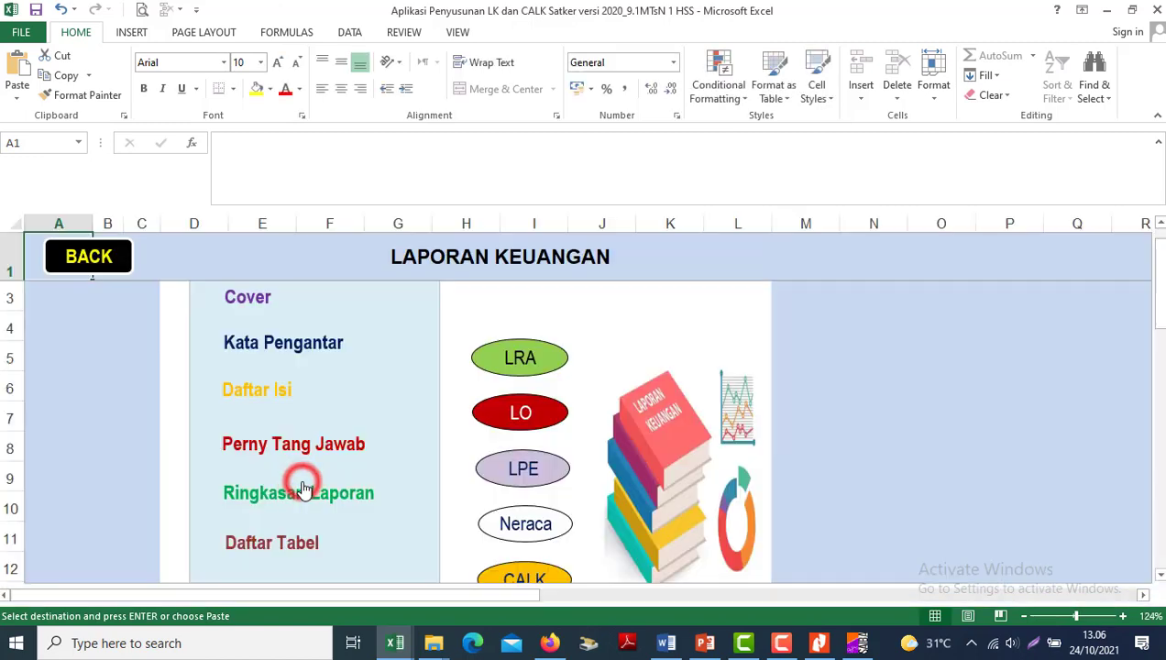